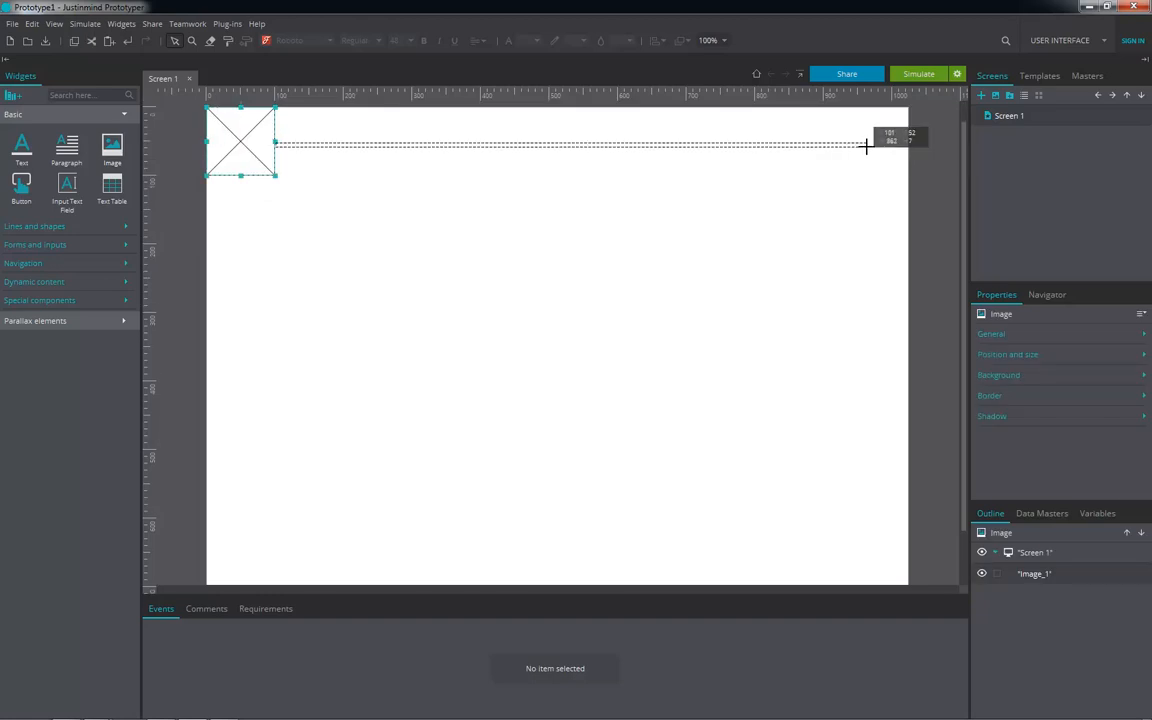
Step: Undo the last resize of the image placeholder and stretch it across the full width of the screen
key("ctrl+z")
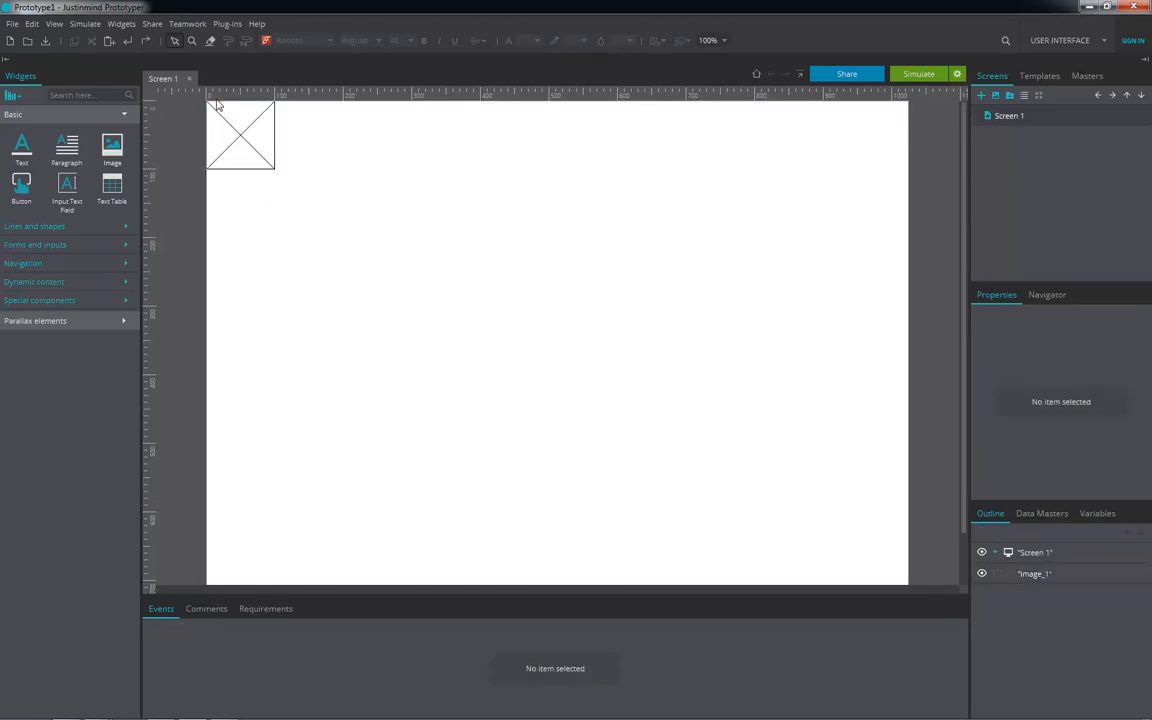
left_click(265, 140)
left_click_drag(275, 141, 908, 138)
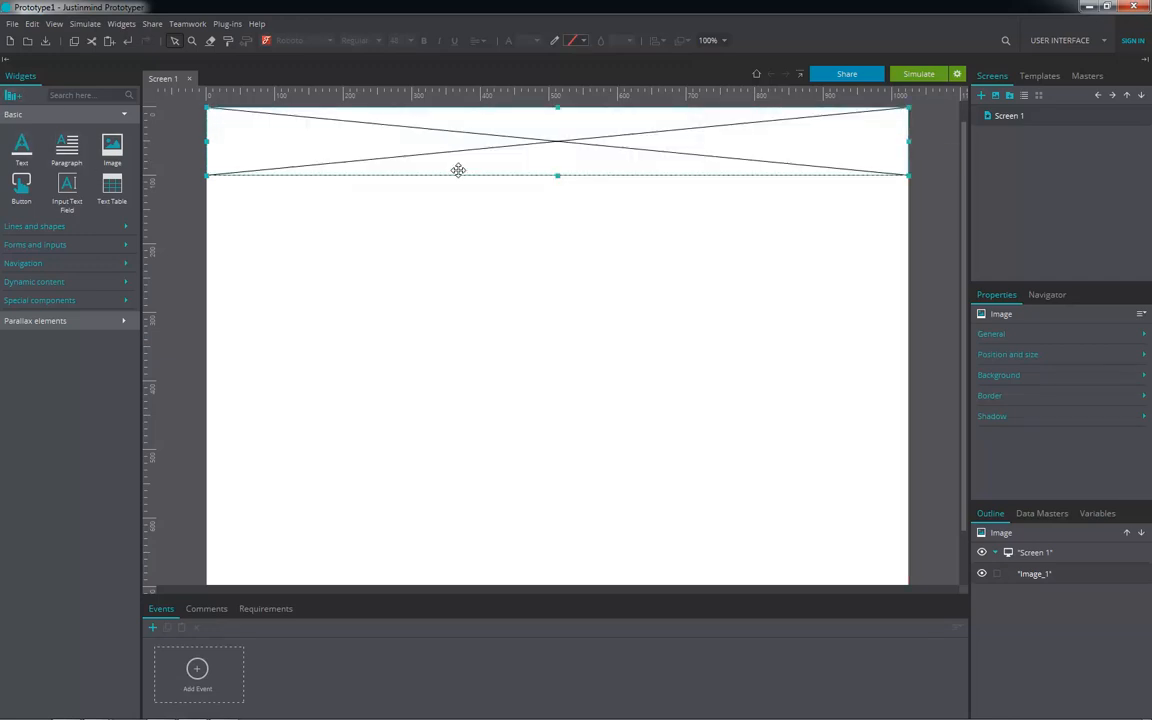
Step: Load header_image.png into the image placeholder
double_click(518, 150)
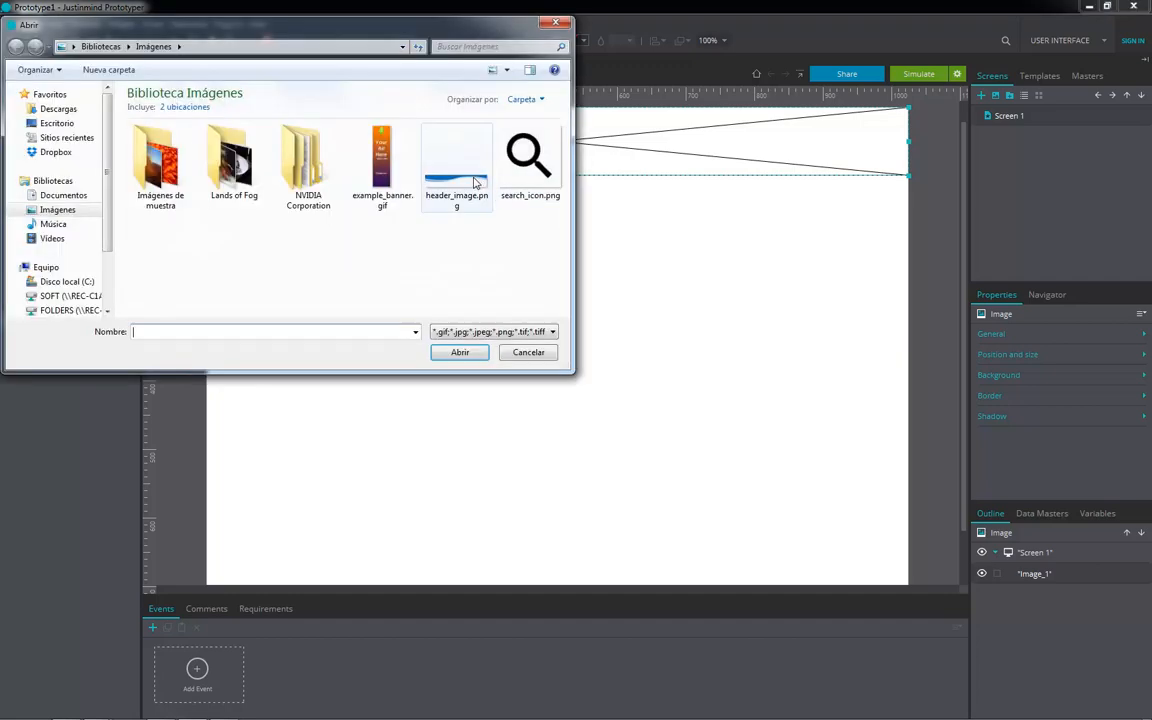
double_click(486, 177)
left_click(603, 402)
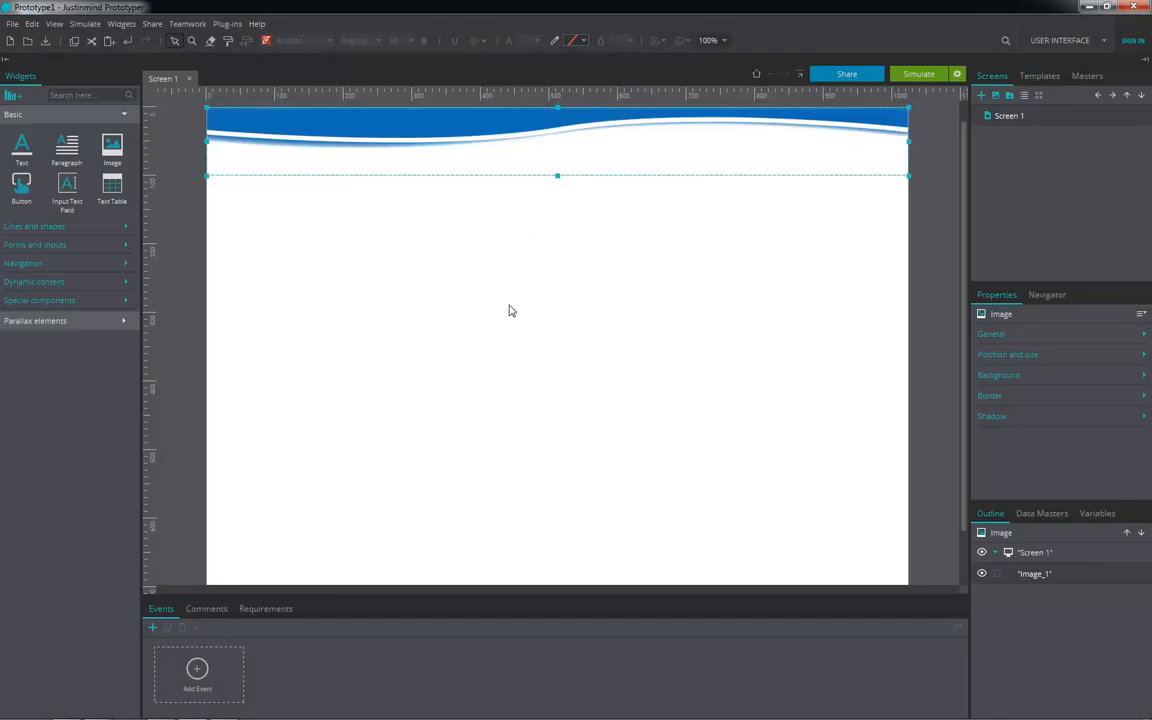
left_click(262, 226)
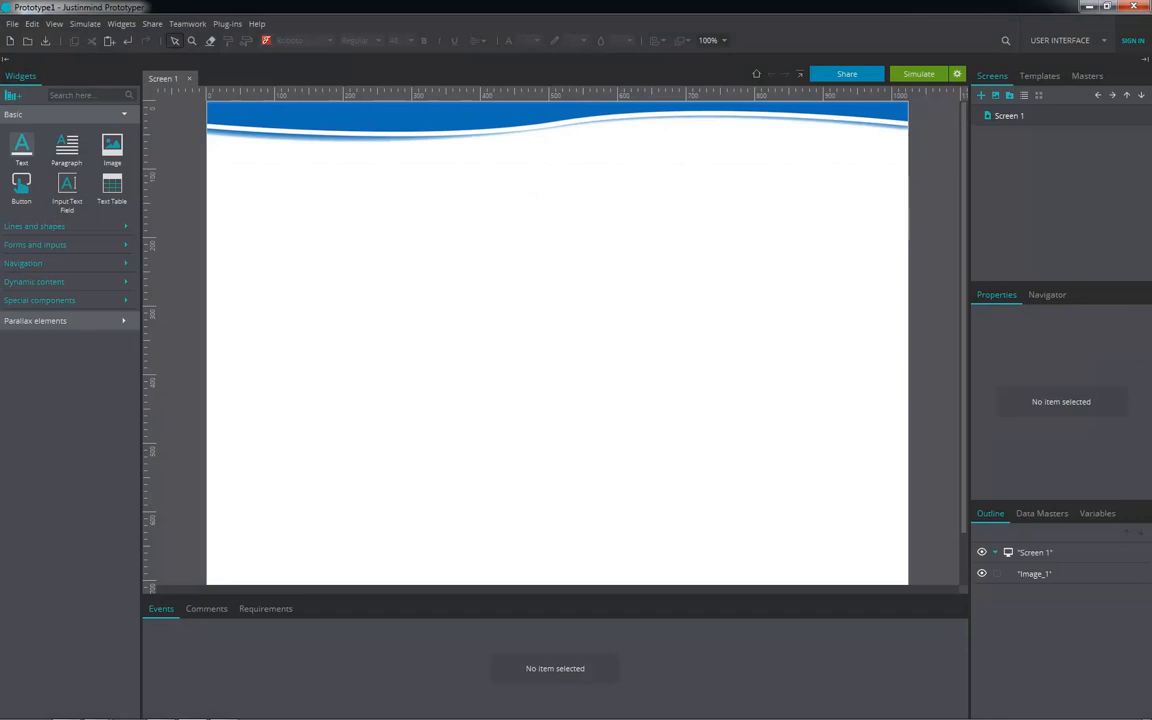
Step: Add a Text widget reading "Example Interface" over the left part of the header image
left_click_drag(21, 145, 338, 124)
type("Example Interface")
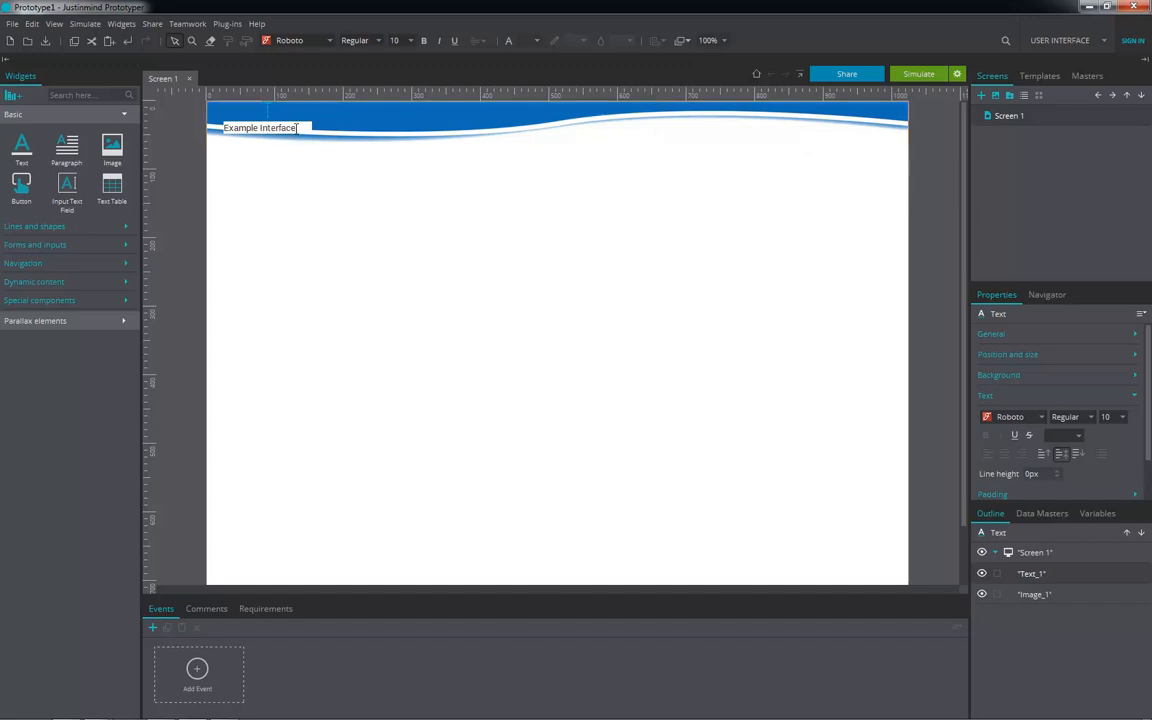
left_click(311, 186)
Step: Move the "Example Interface" text off the header image to the blank area below it
left_click(288, 126)
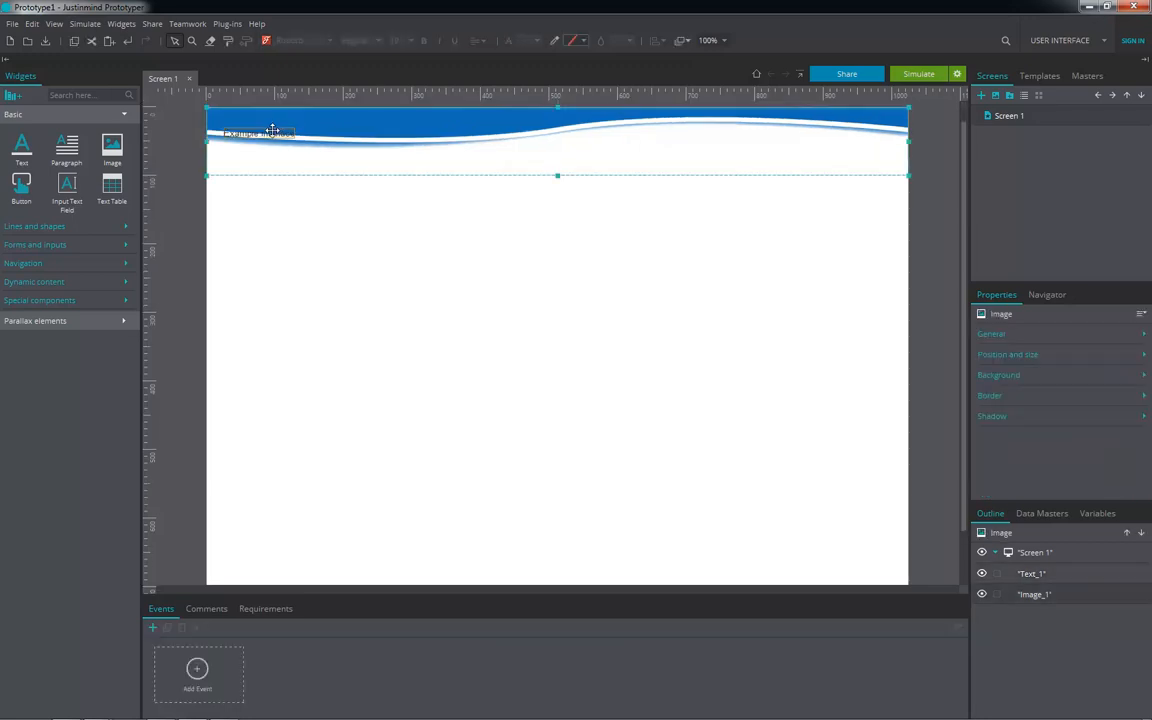
left_click(252, 128)
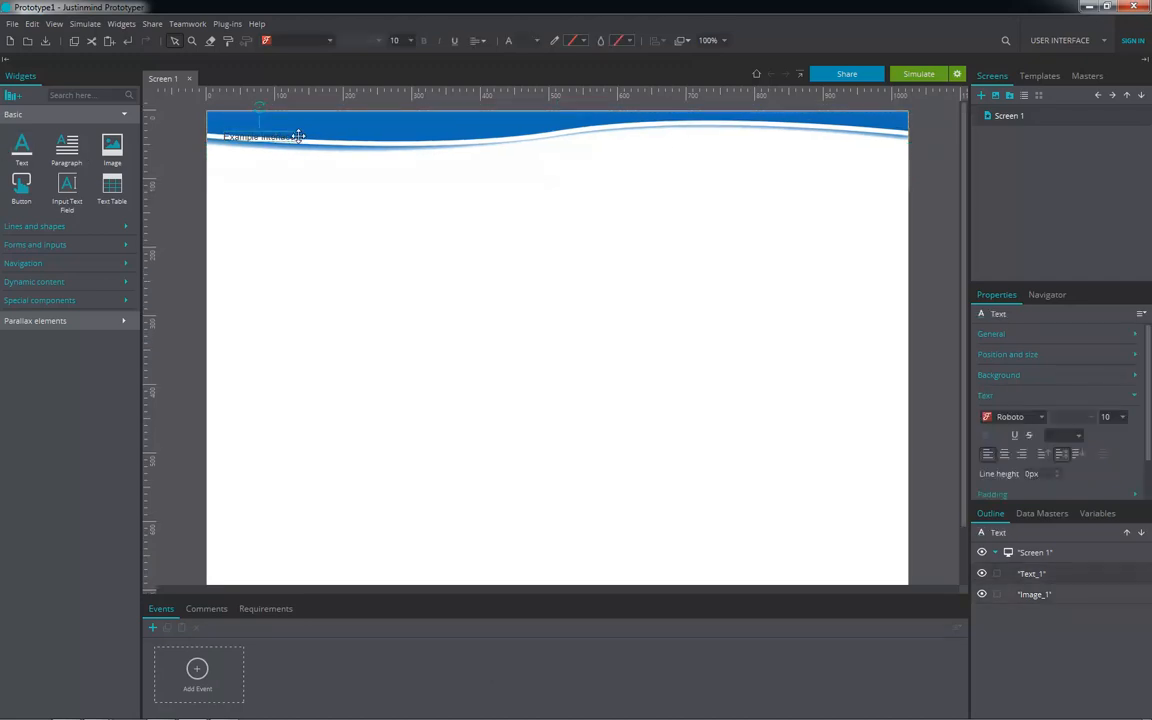
double_click(289, 138)
left_click(291, 137)
left_click(452, 355)
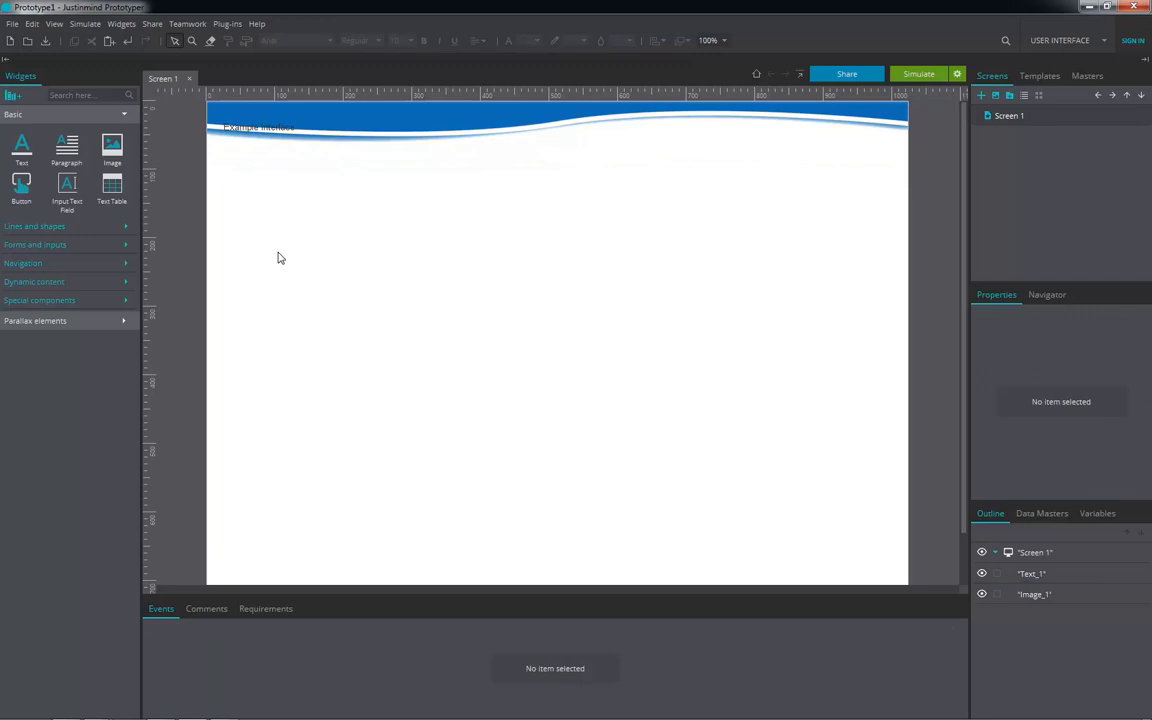
left_click(265, 129)
left_click_drag(296, 134, 356, 260)
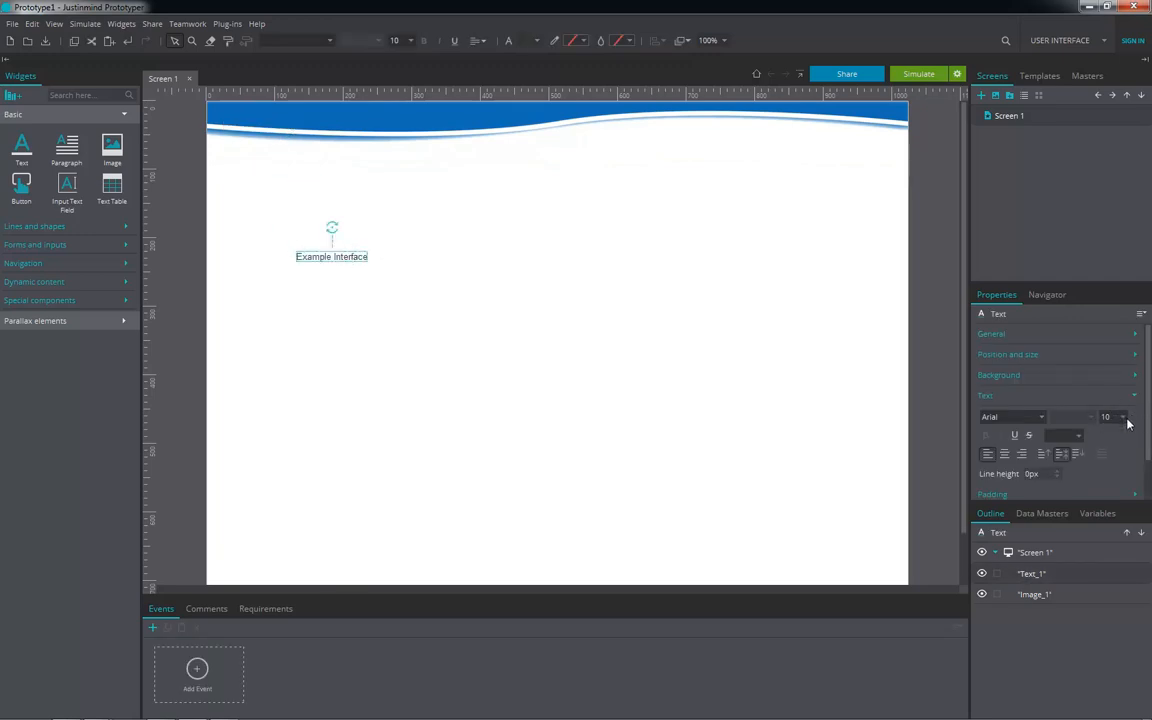
Step: Set the "Example Interface" text to font size 48 and place it over the left part of the header image
left_click(1122, 416)
left_click(1108, 465)
left_click_drag(503, 258, 458, 167)
left_click(455, 268)
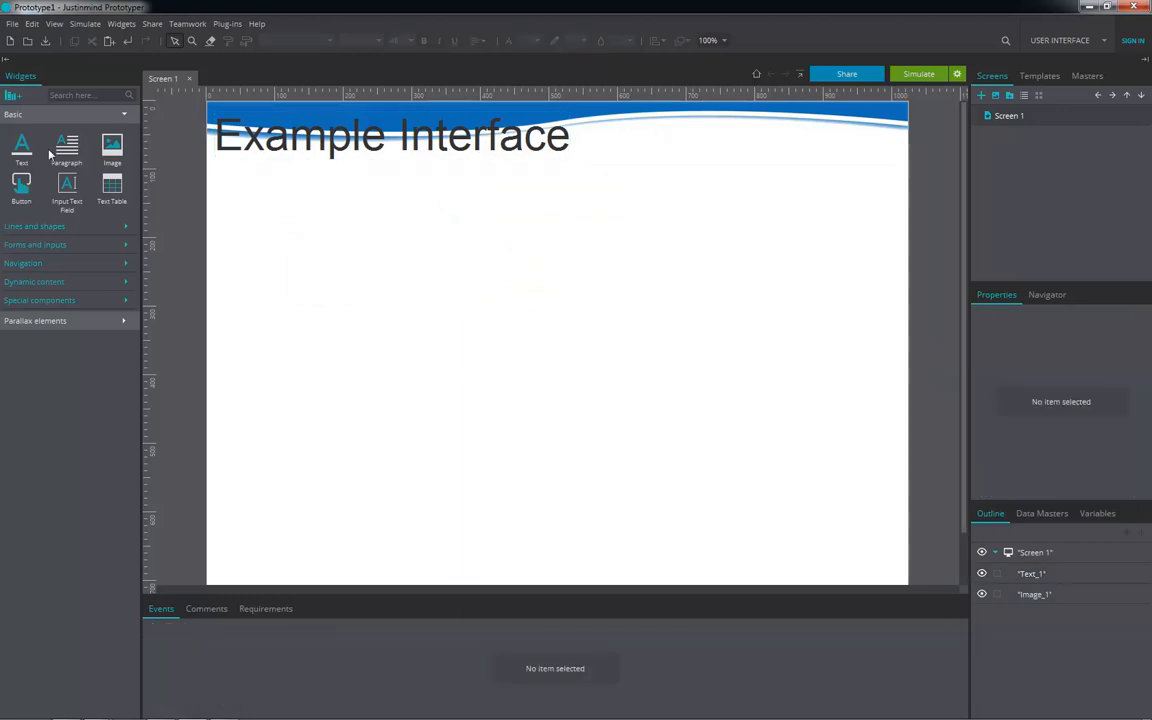
Step: Place a Menu widget directly below the title at the screen's left edge and widen it to the title's end
left_click(38, 265)
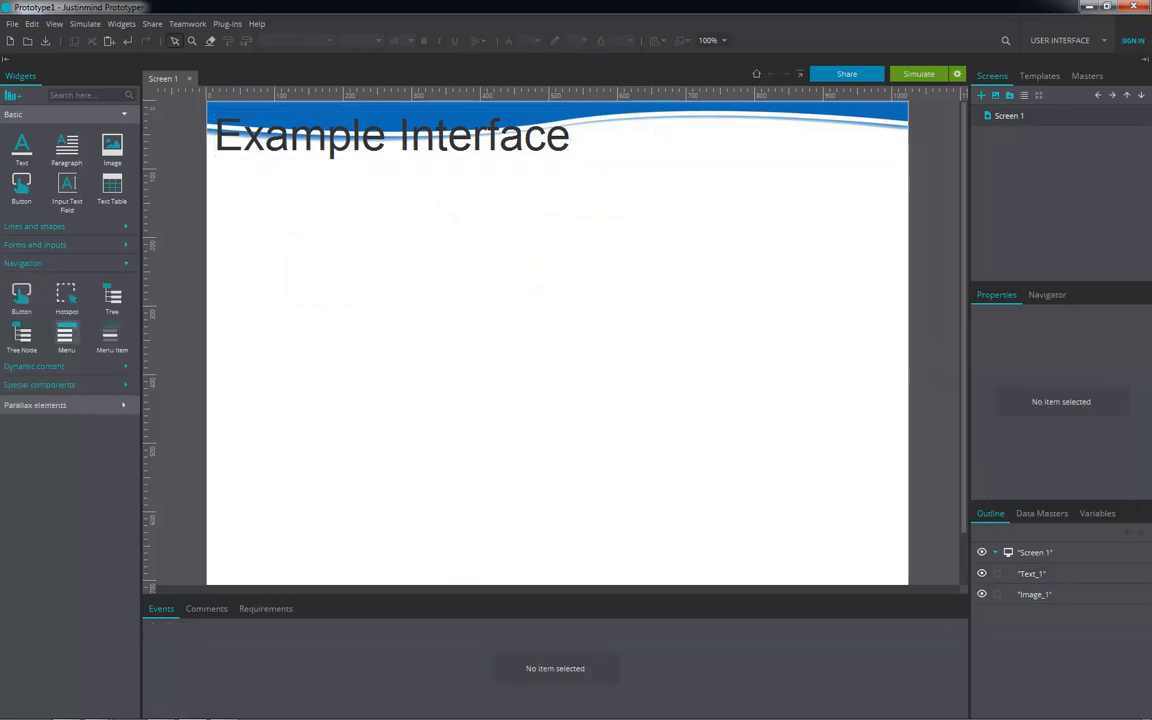
left_click_drag(66, 338, 571, 174)
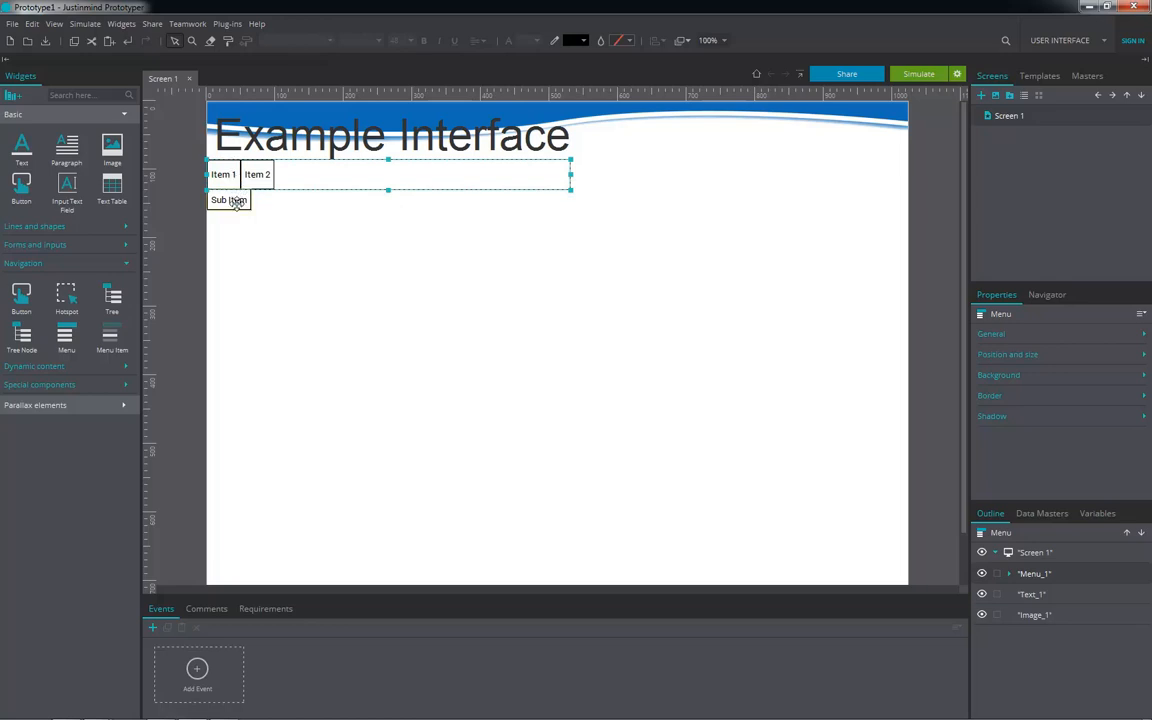
Step: Set the header image's ID to Header_Image
left_click(1034, 616)
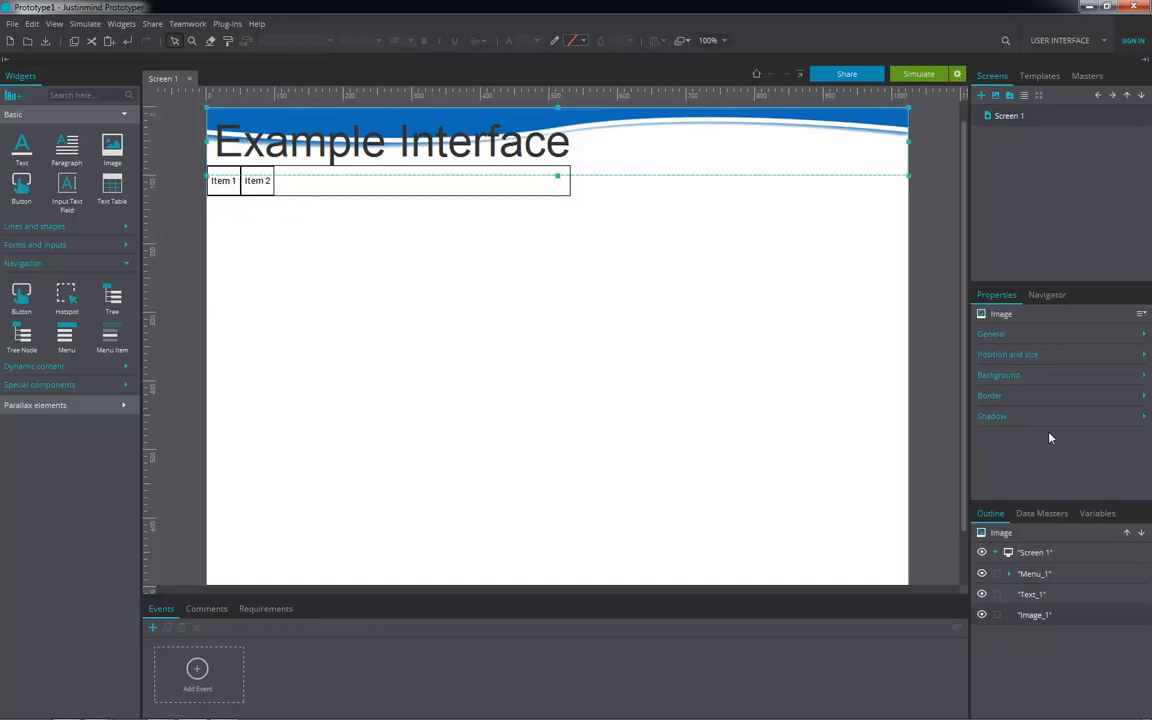
left_click(1140, 334)
left_click(1010, 574)
left_click(1023, 594)
left_click(1023, 594)
left_click(1010, 574)
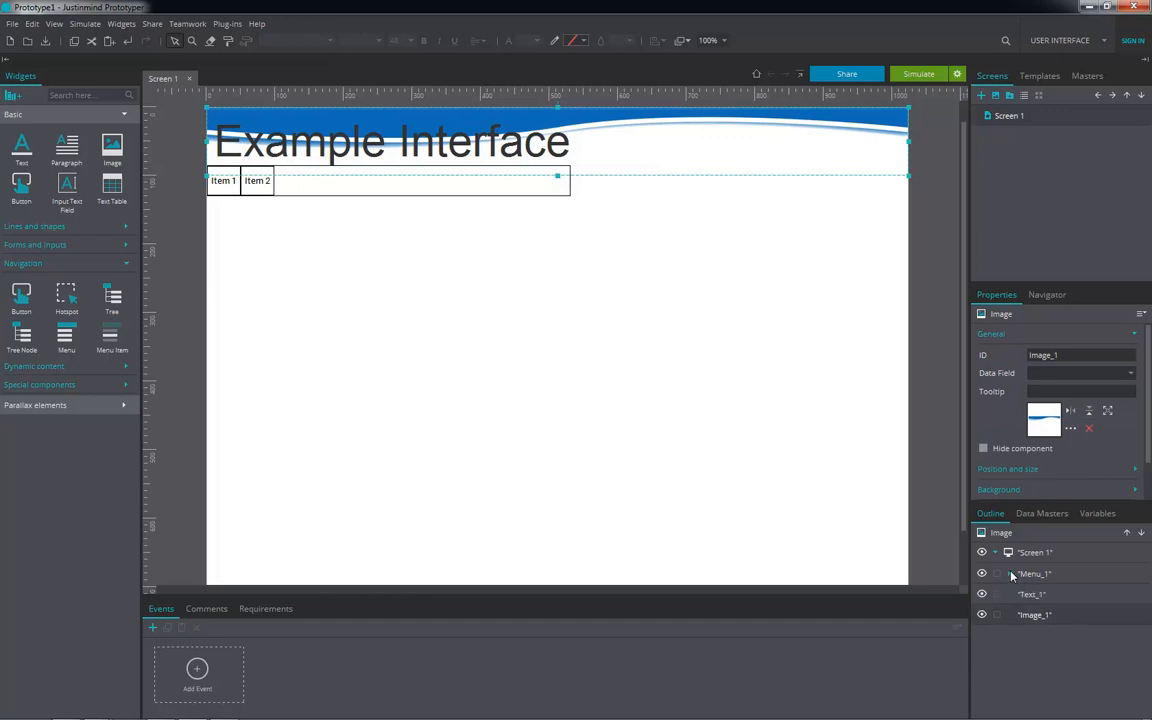
left_click(1074, 355)
type("Header_Image")
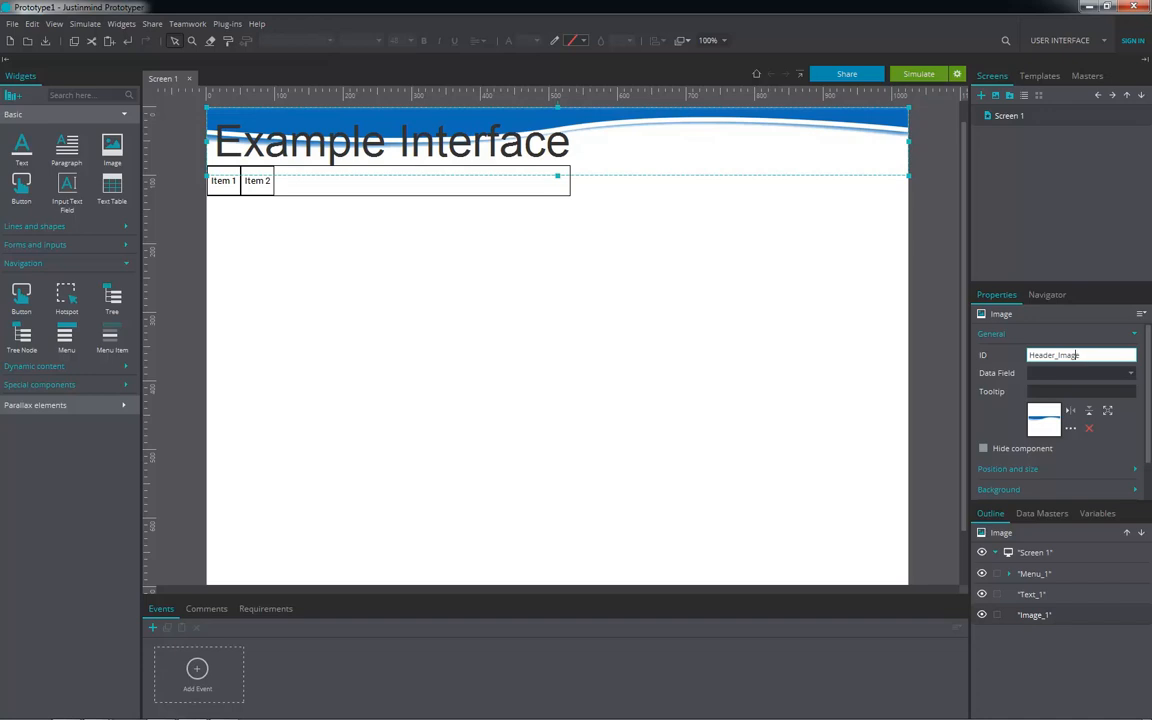
key("Return")
Step: Change the title text's ID to Title_Text
left_click(1033, 594)
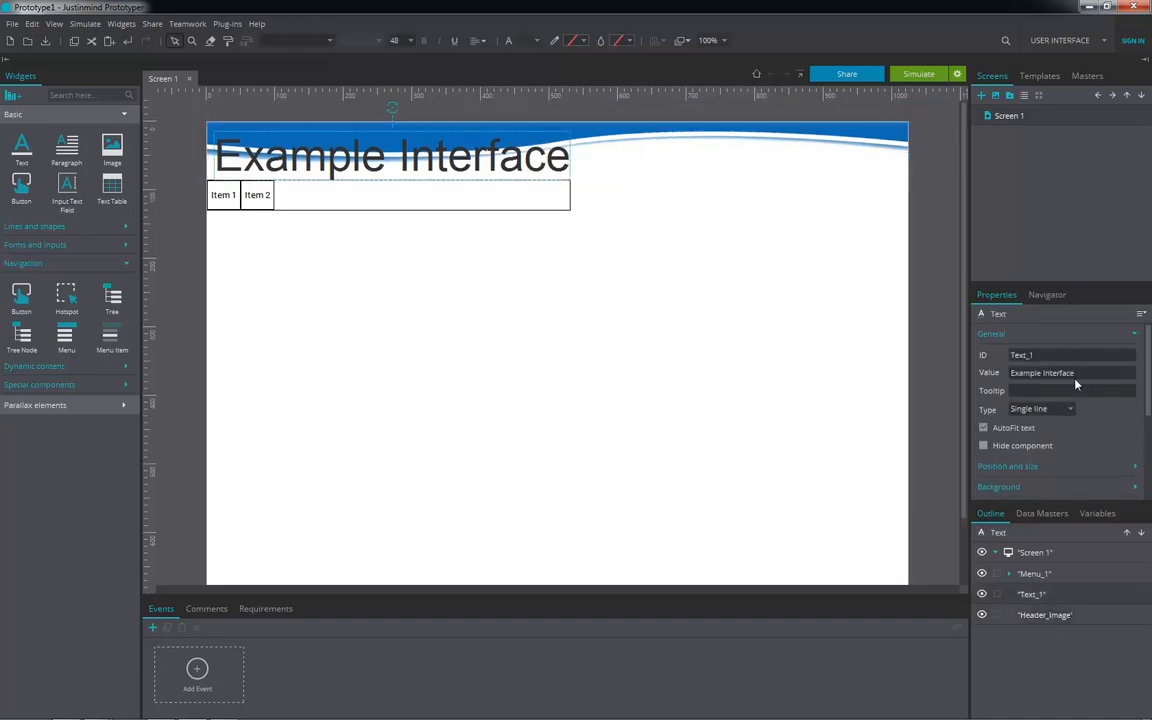
left_click(1069, 356)
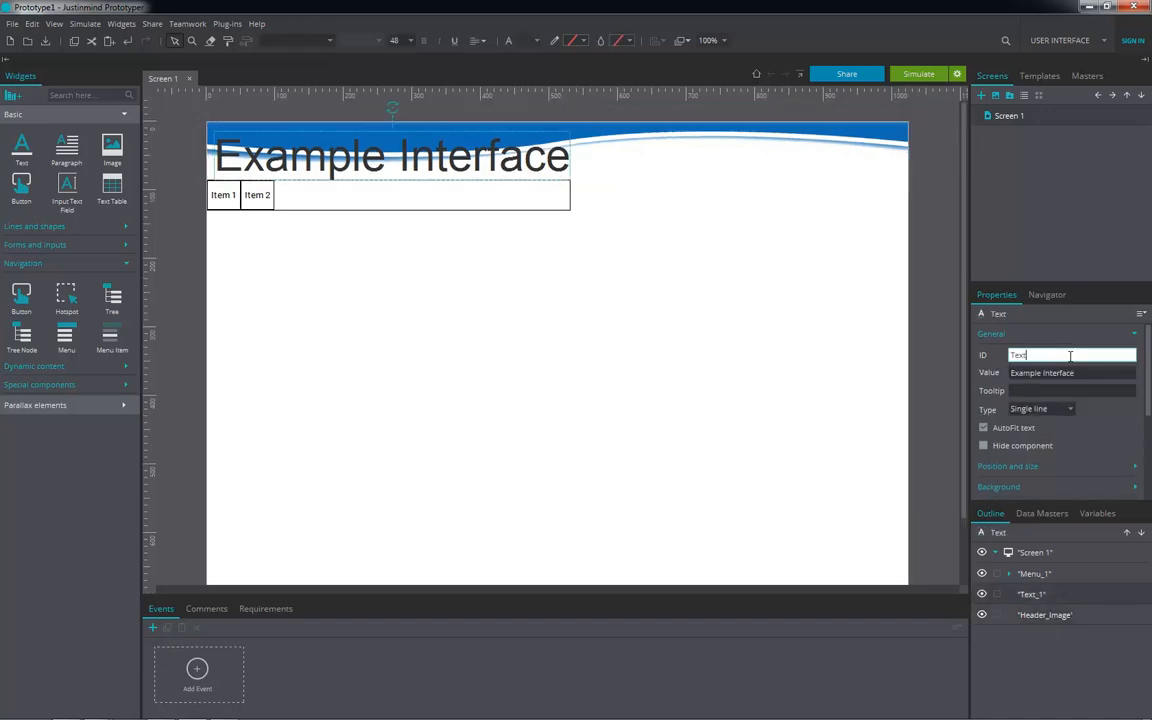
type("Title_")
key("Return")
Step: Change the menu's ID to Main_Menu
left_click(1036, 576)
left_click(1076, 355)
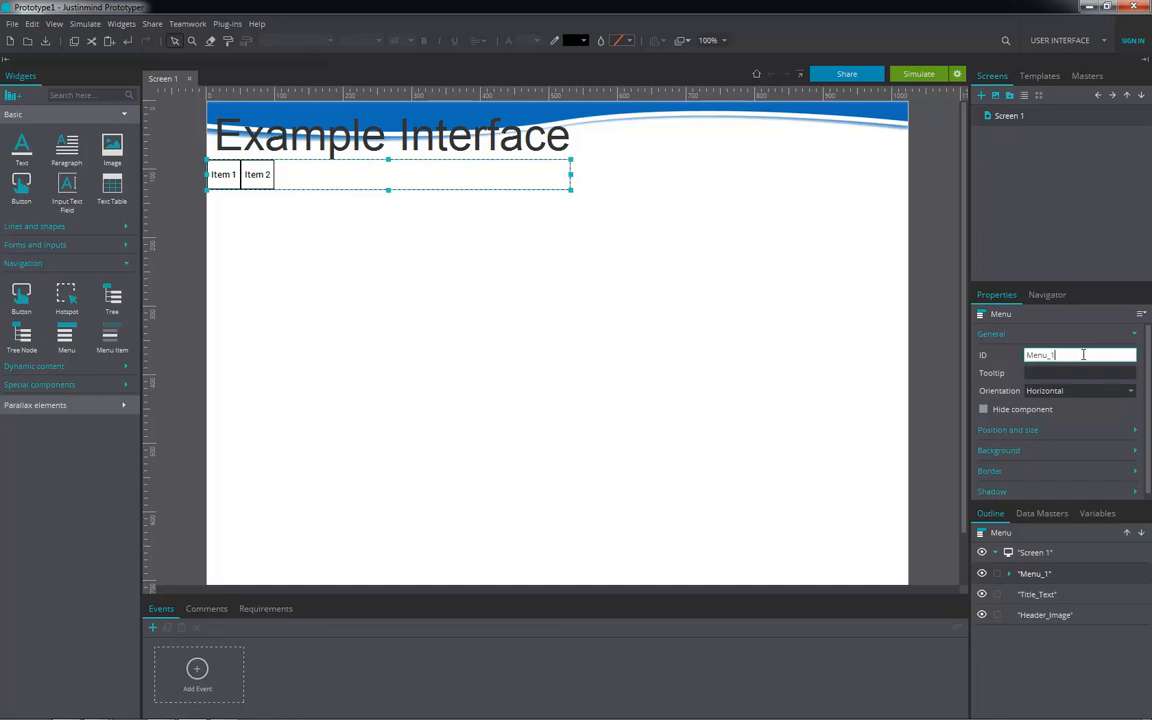
key("BackSpace")
type("Main_")
key("Return")
Step: Expand Main_Menu and its first item in the outline, and set the first item's ID to Woman_Menu
left_click(1010, 575)
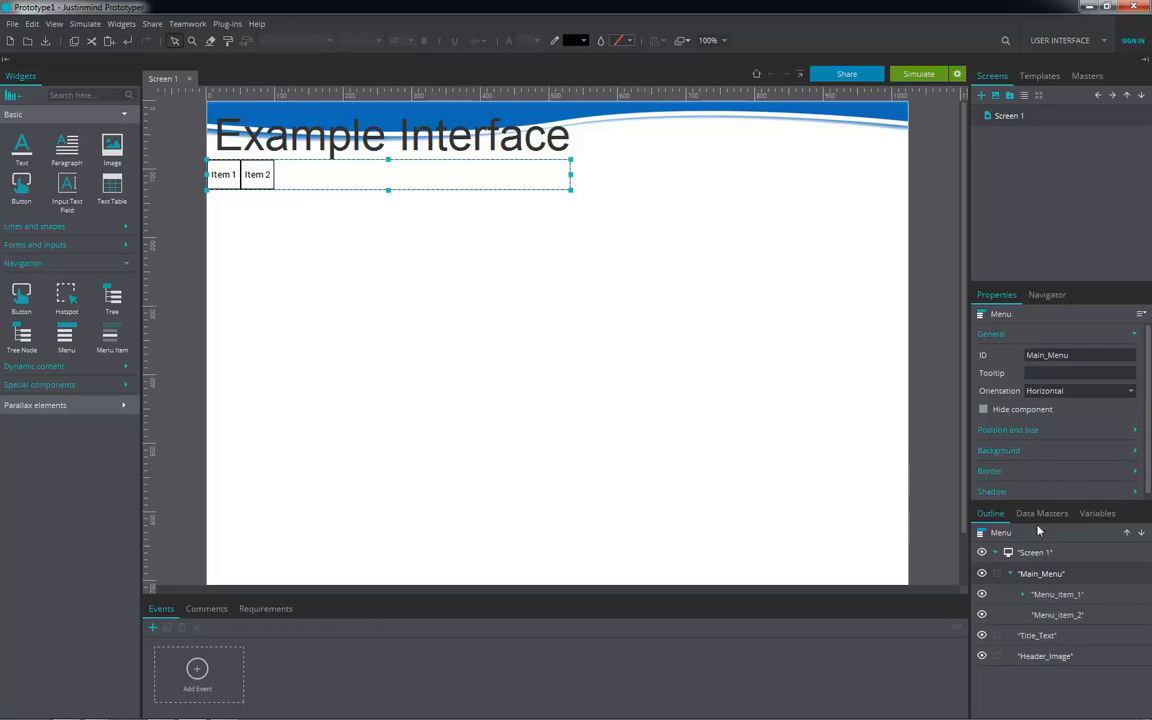
left_click(1023, 594)
left_click(1026, 597)
left_click(1026, 597)
left_click(1054, 598)
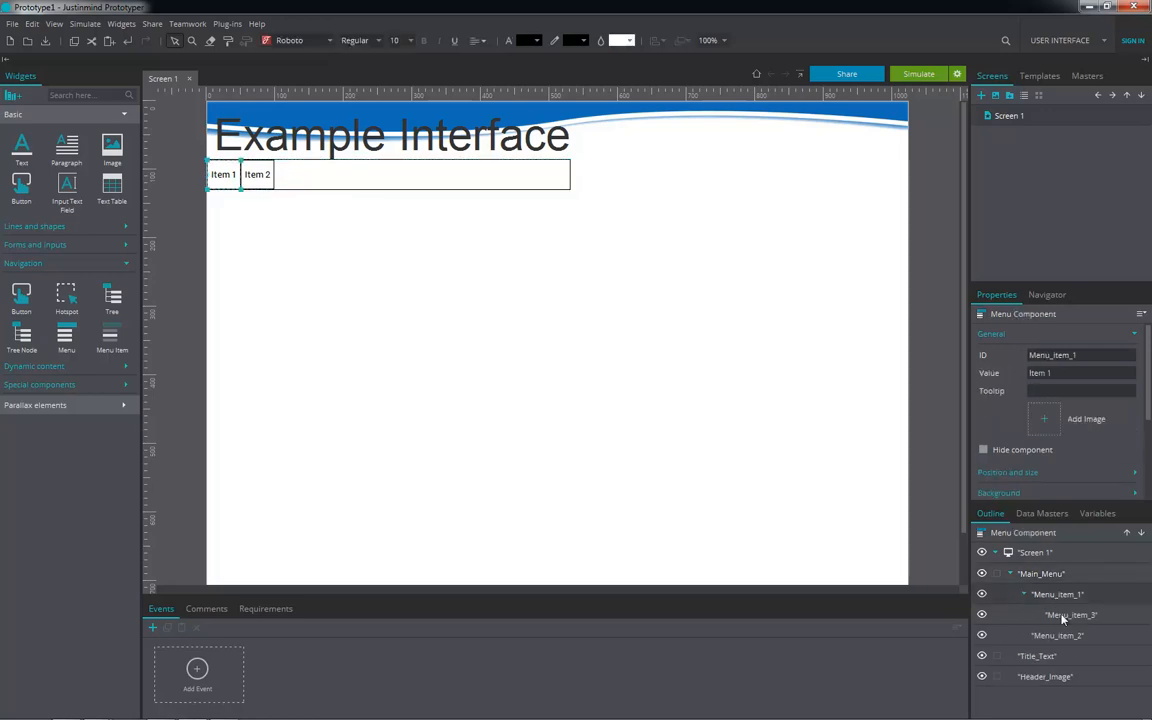
double_click(1080, 356)
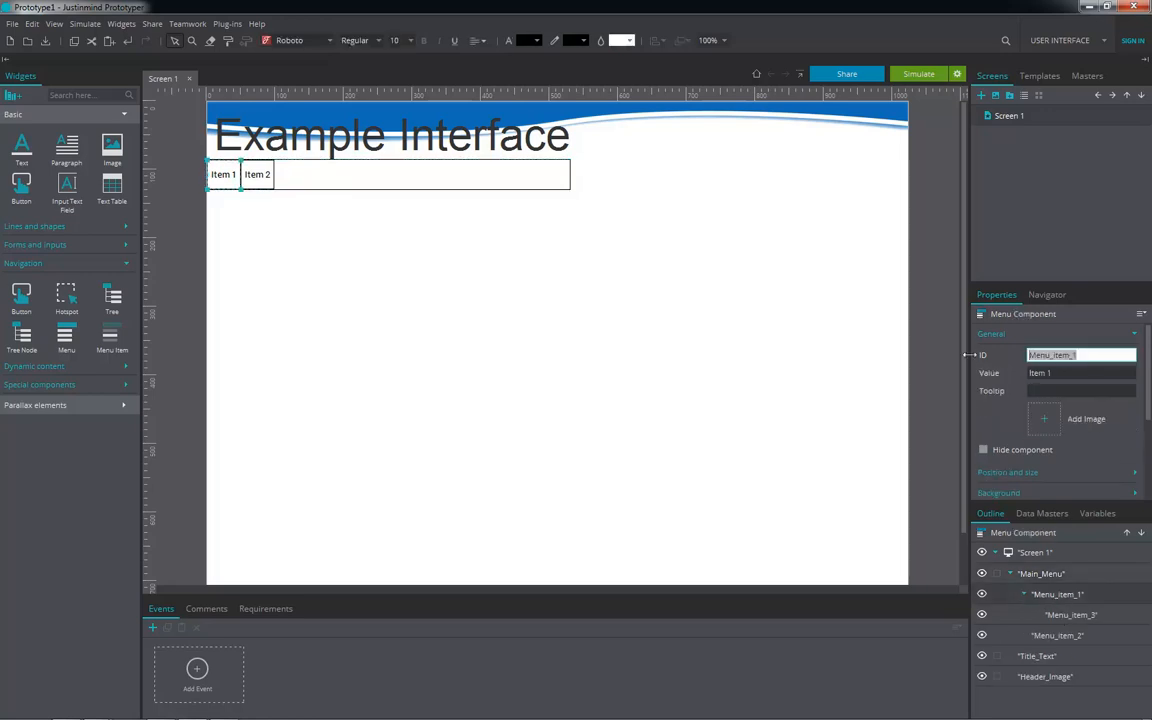
type("Woman_Menu")
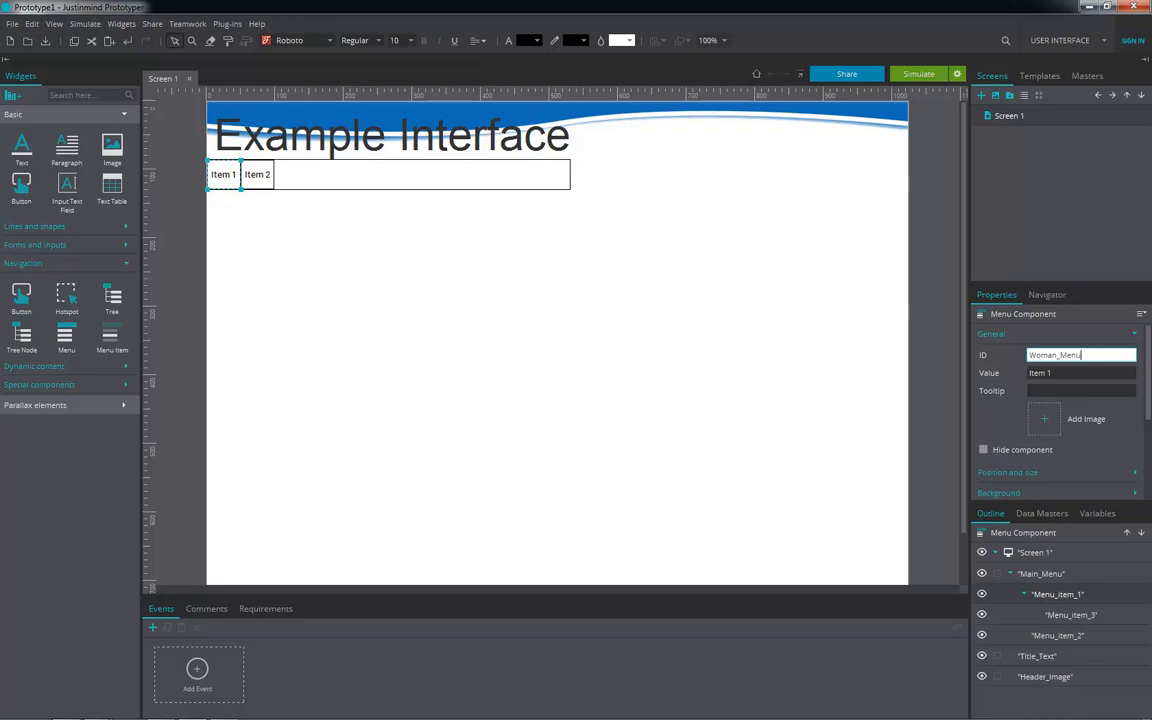
Step: Set the second menu item's ID to Man_Menu
left_click(1075, 635)
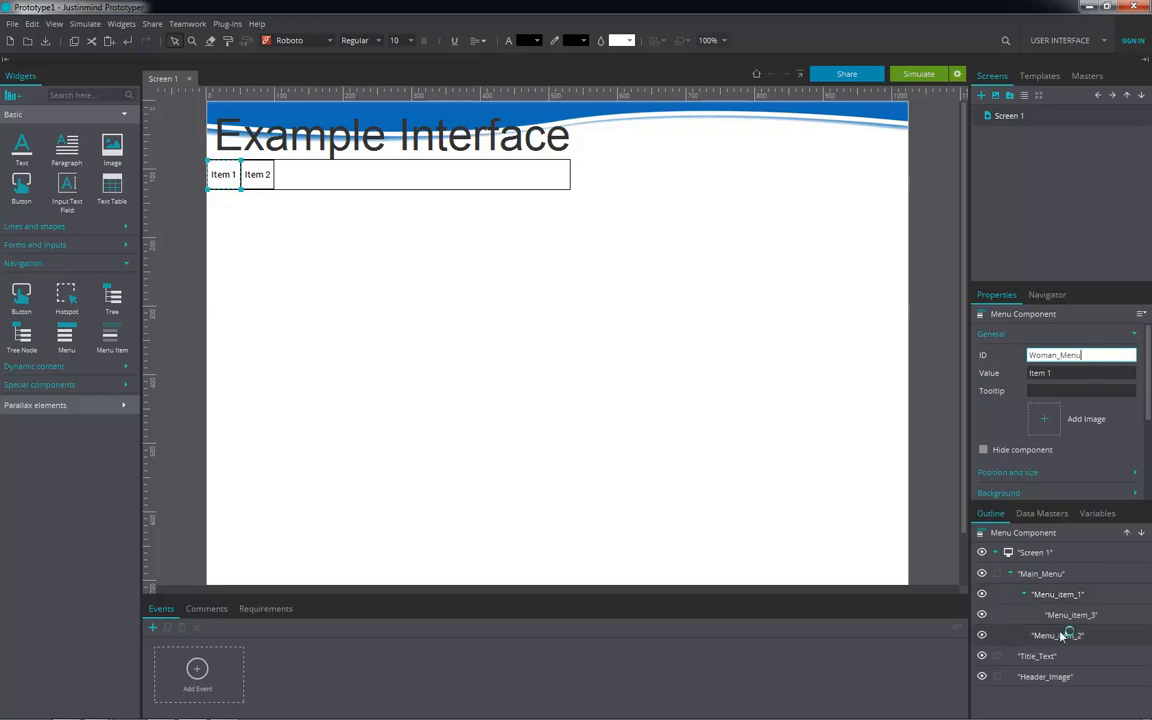
double_click(1095, 354)
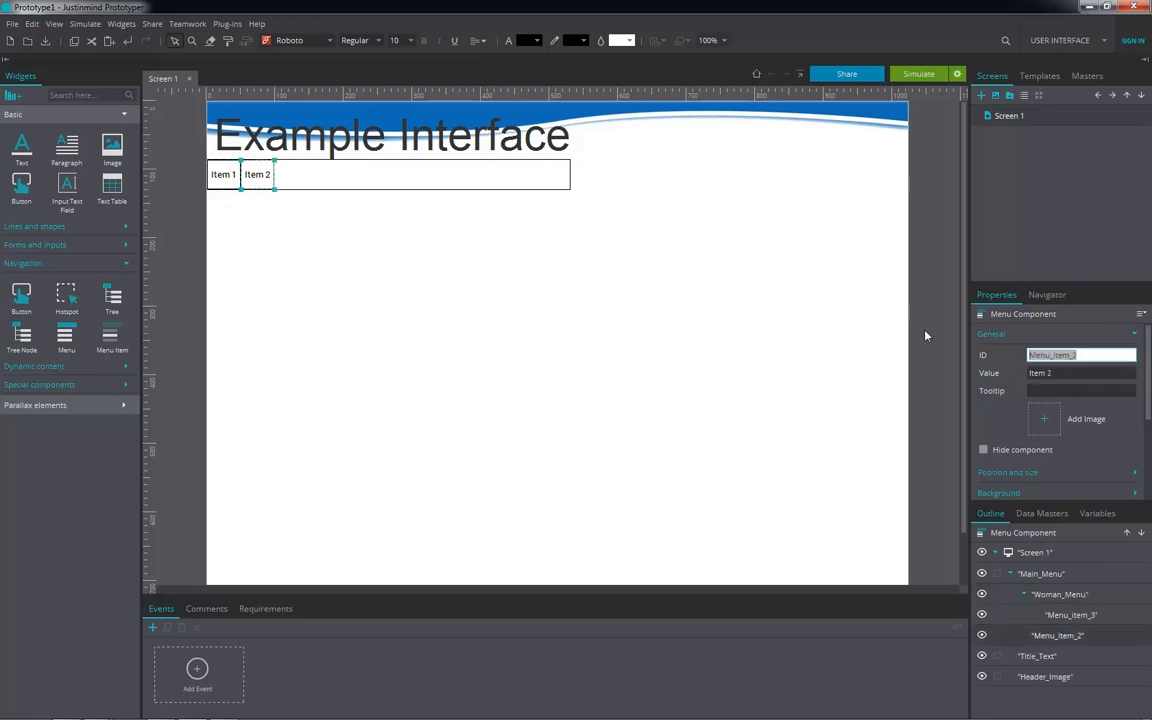
type("Man_Menu")
Step: Set the value of Woman_Menu to "Woman" and the value of Man_Menu to "Man"
left_click(1071, 595)
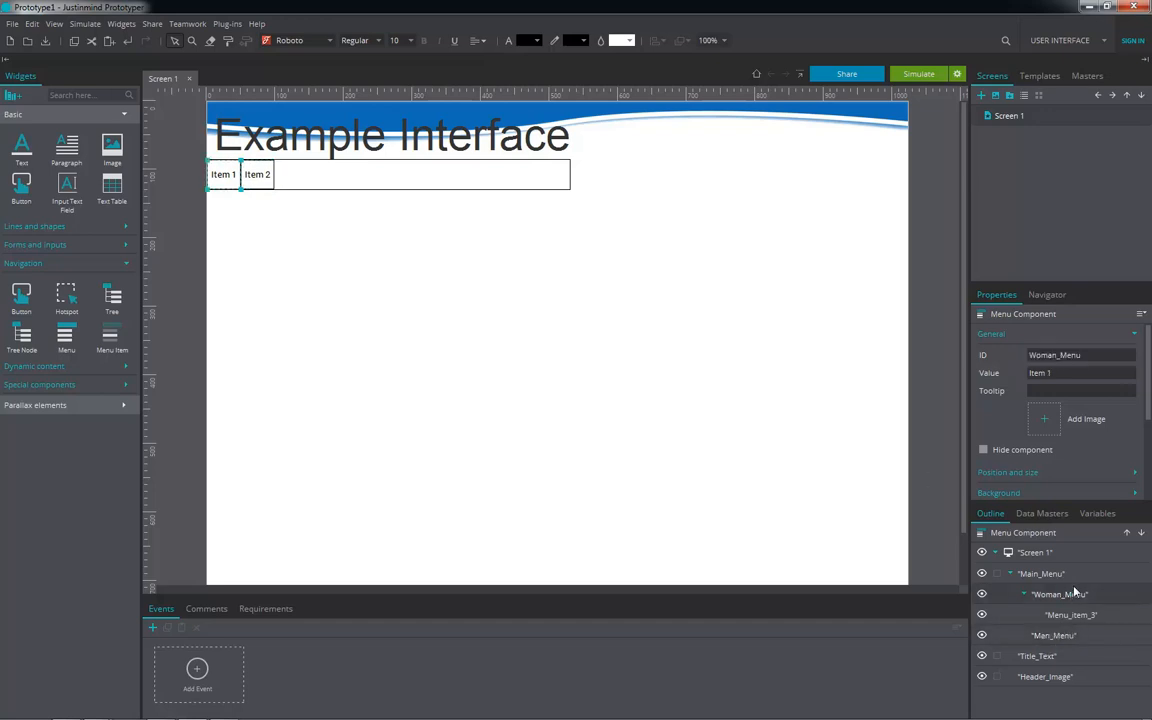
left_click(224, 175)
left_click(1071, 373)
type("Woman")
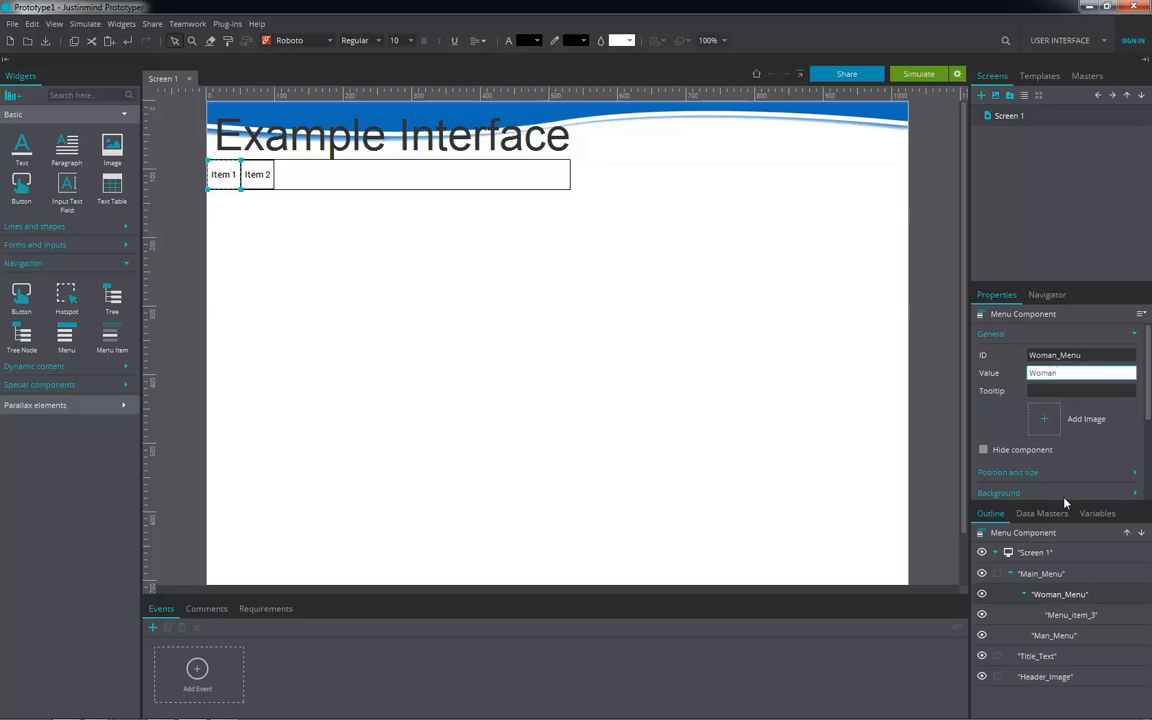
left_click(1000, 635)
left_click(1061, 373)
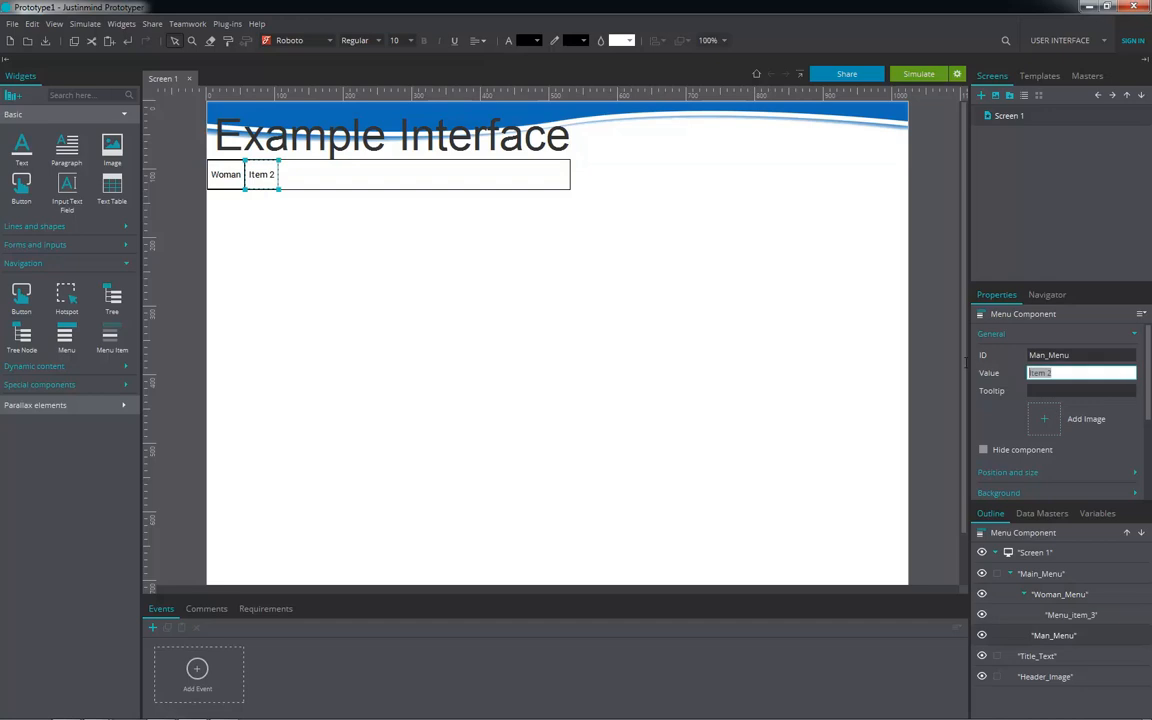
type("Man")
Step: Give the sub-item under Woman_Menu the ID Woman_jacket_menu and the value "Jackets"
left_click(1005, 614)
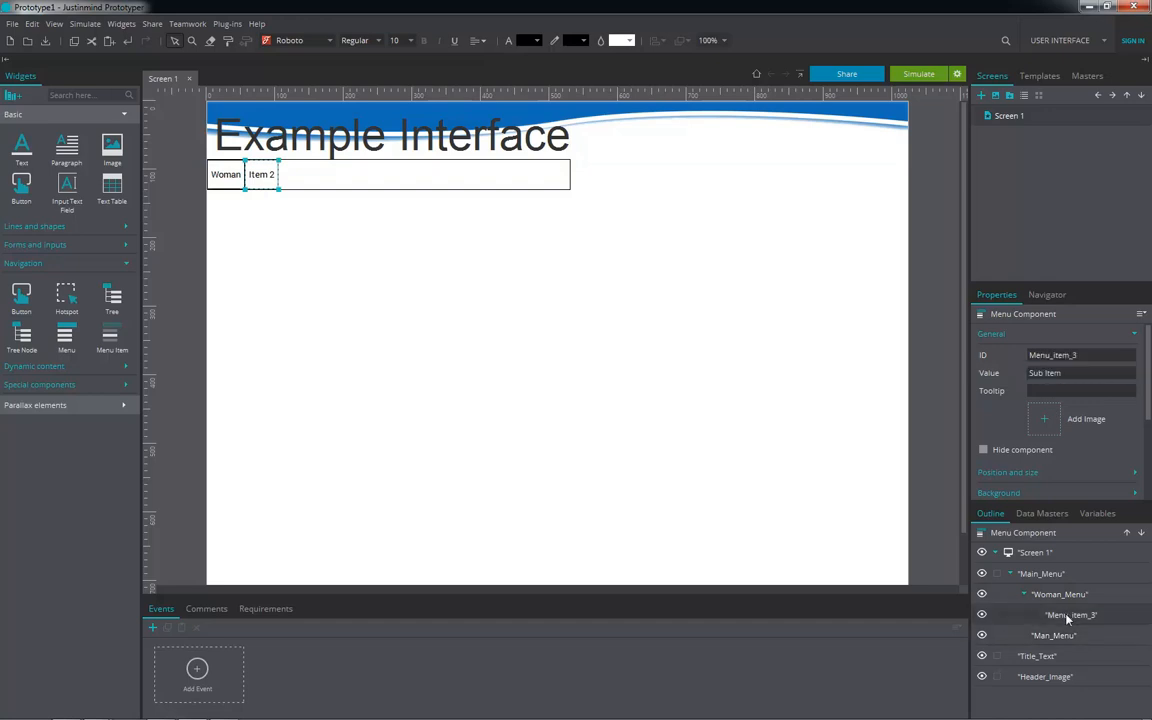
left_click(1083, 354)
type("Woman_Jac")
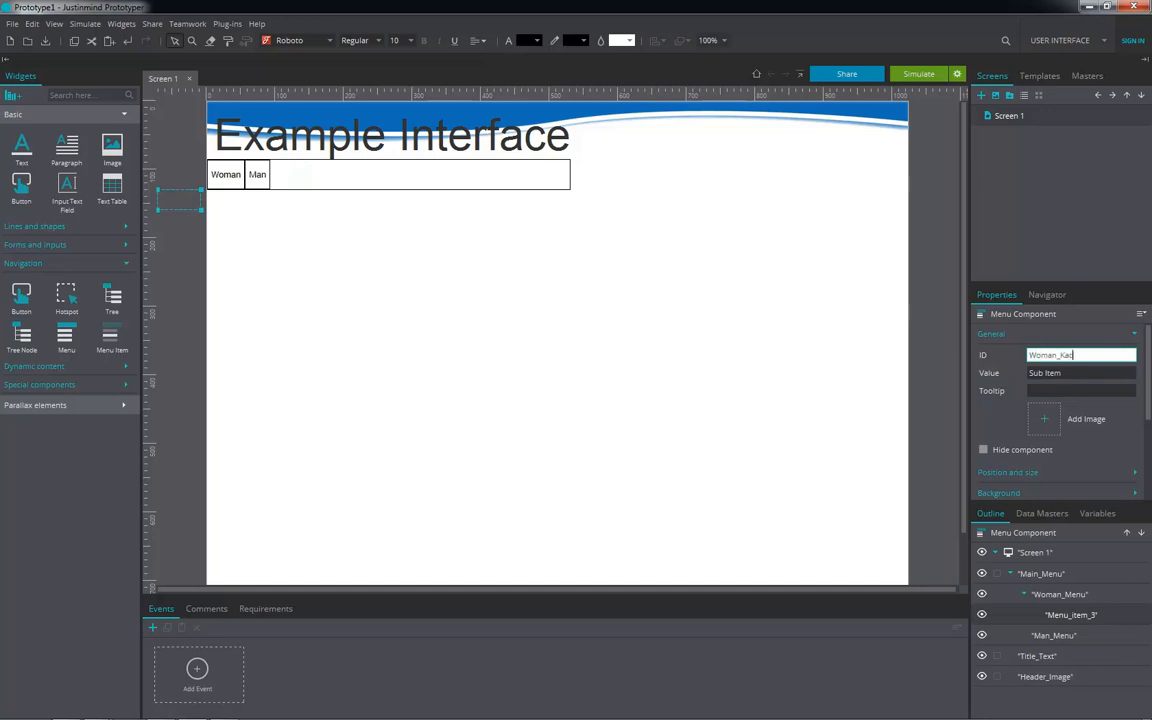
type("ket_menu")
left_click(1069, 373)
type("Jackets")
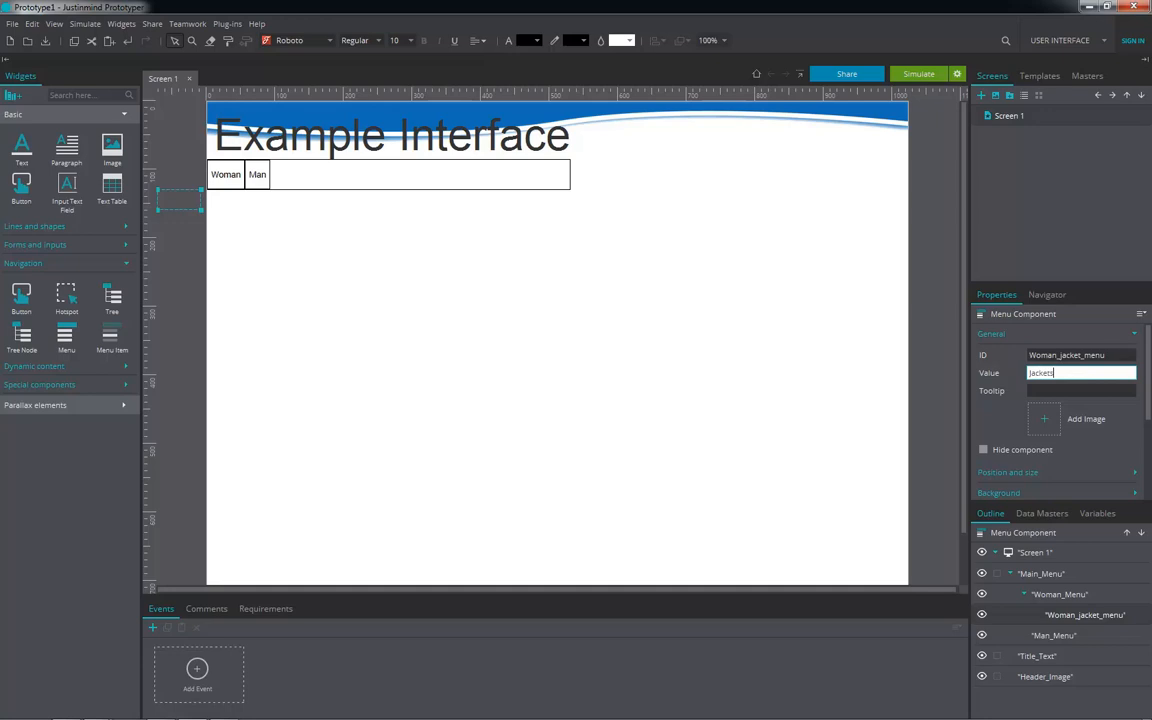
left_click(607, 227)
mouse_move(226, 165)
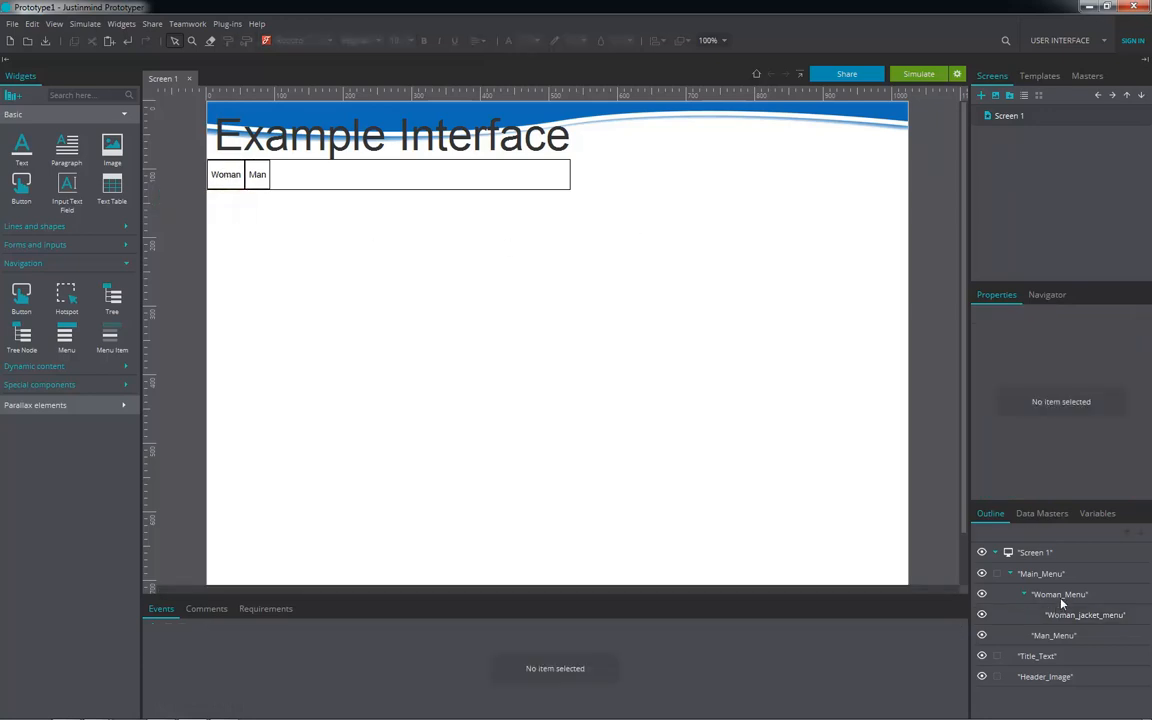
Step: Add a submenu item named Woman_shorts_menu under Woman_Menu
left_click(992, 594)
right_click(992, 596)
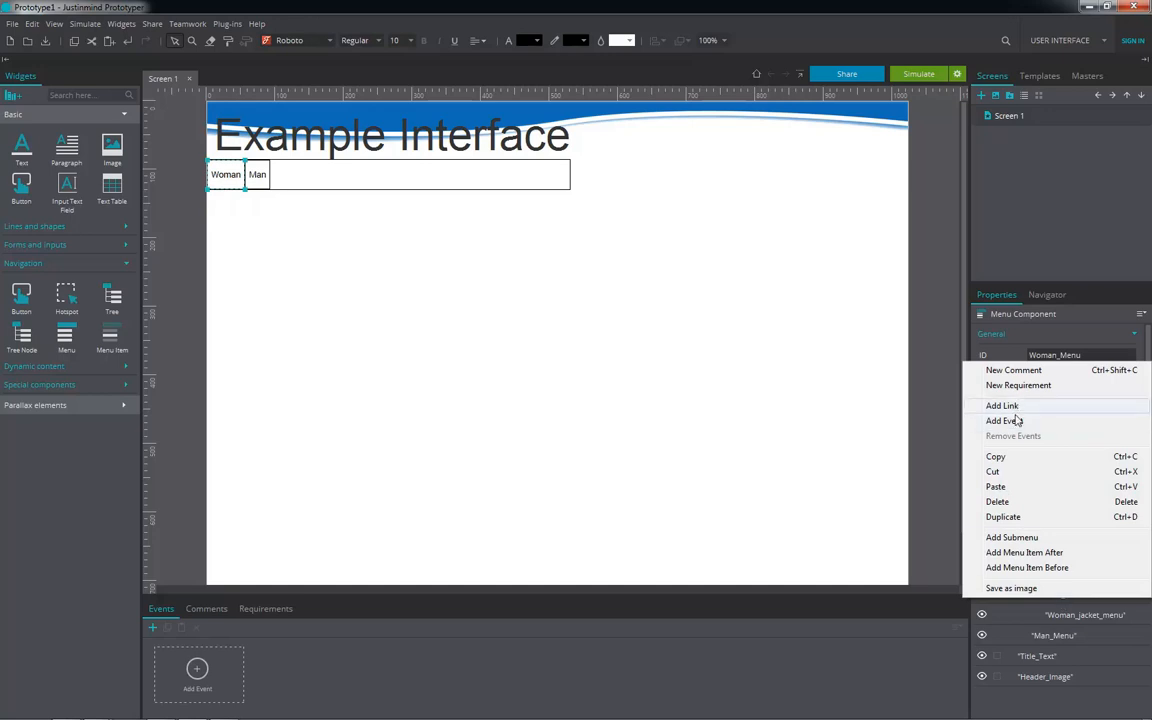
left_click(1012, 538)
type("Woman_shorts_menu")
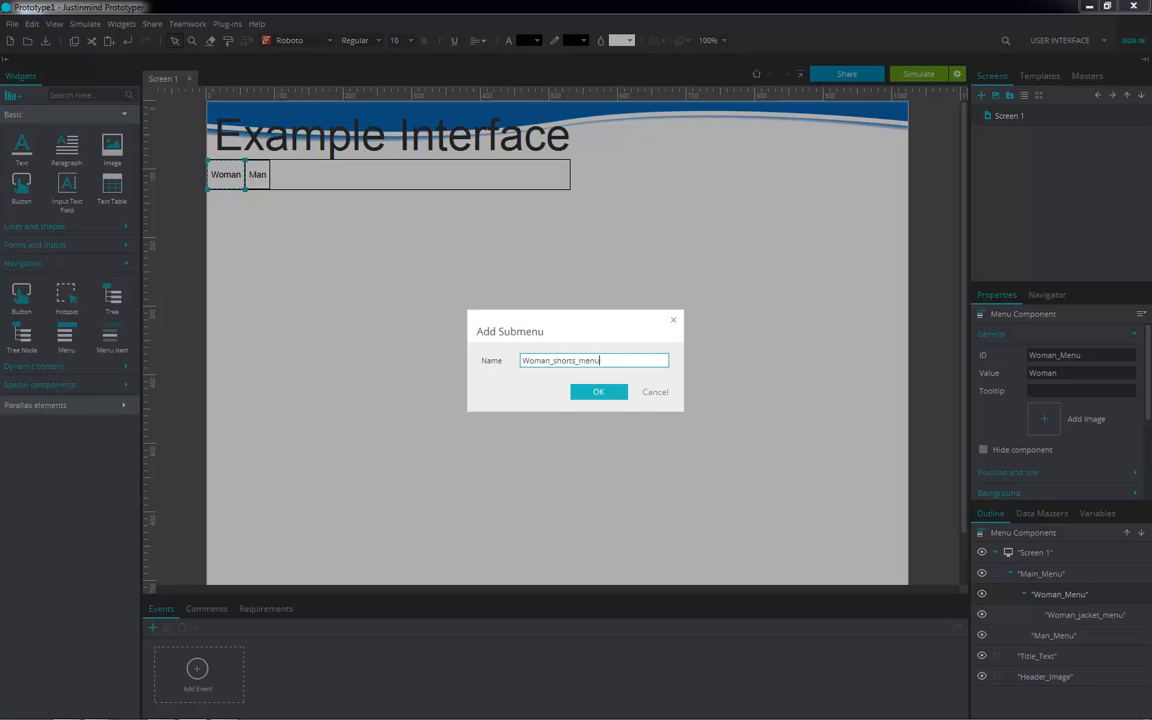
key("Return")
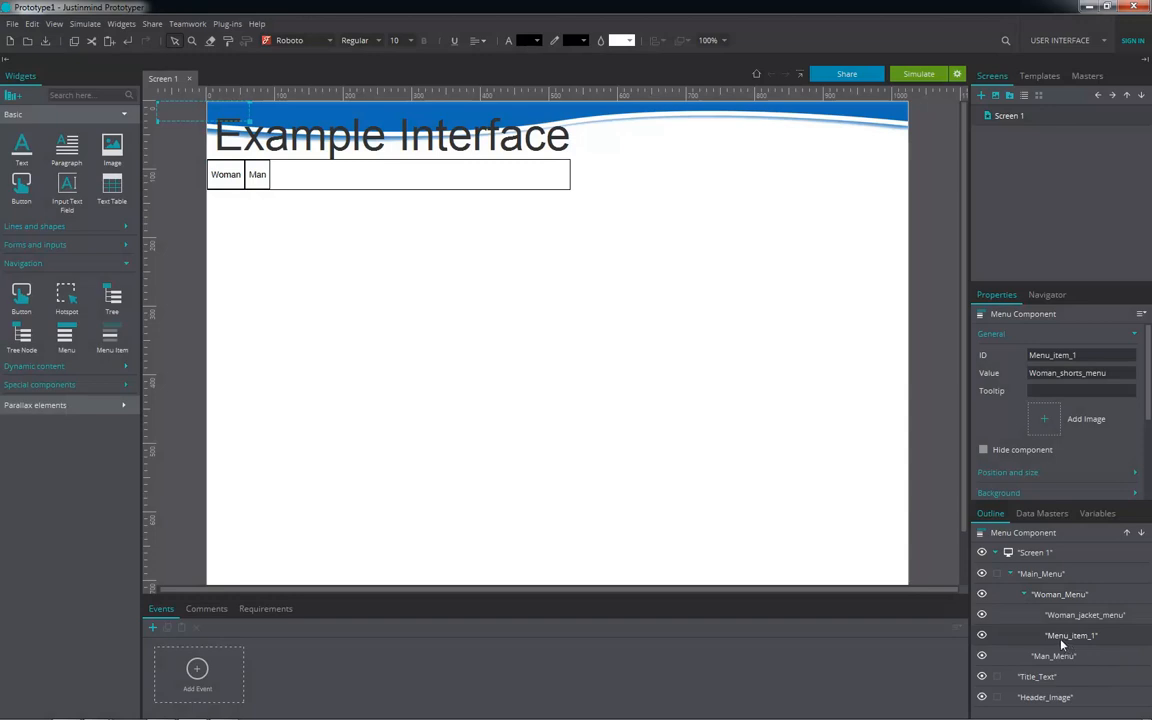
Step: Give the new sub-item under Woman_Menu the ID Woman_shorts_menu and the value "Shorts"
left_click(1108, 372)
key("ctrl+c")
key("BackSpace")
left_click(1109, 355)
key("ctrl+v")
key("Tab")
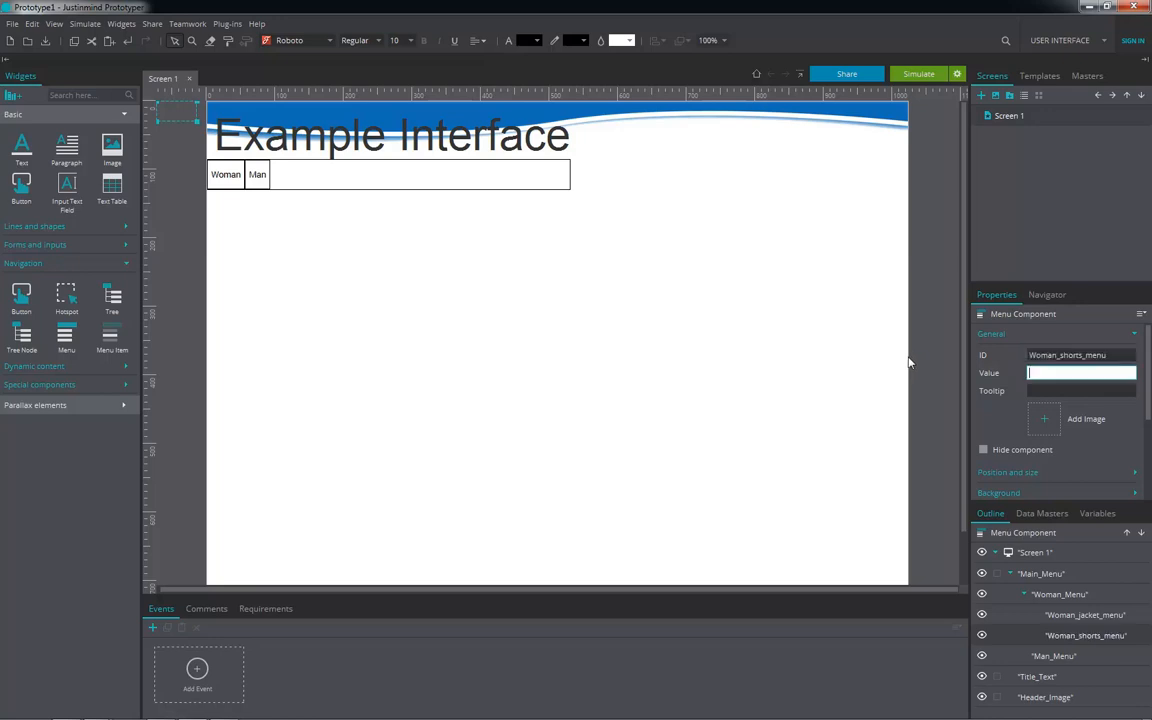
type("Shorts")
left_click(869, 452)
Step: Add another submenu item named Shoes under Woman_Menu
right_click(1064, 599)
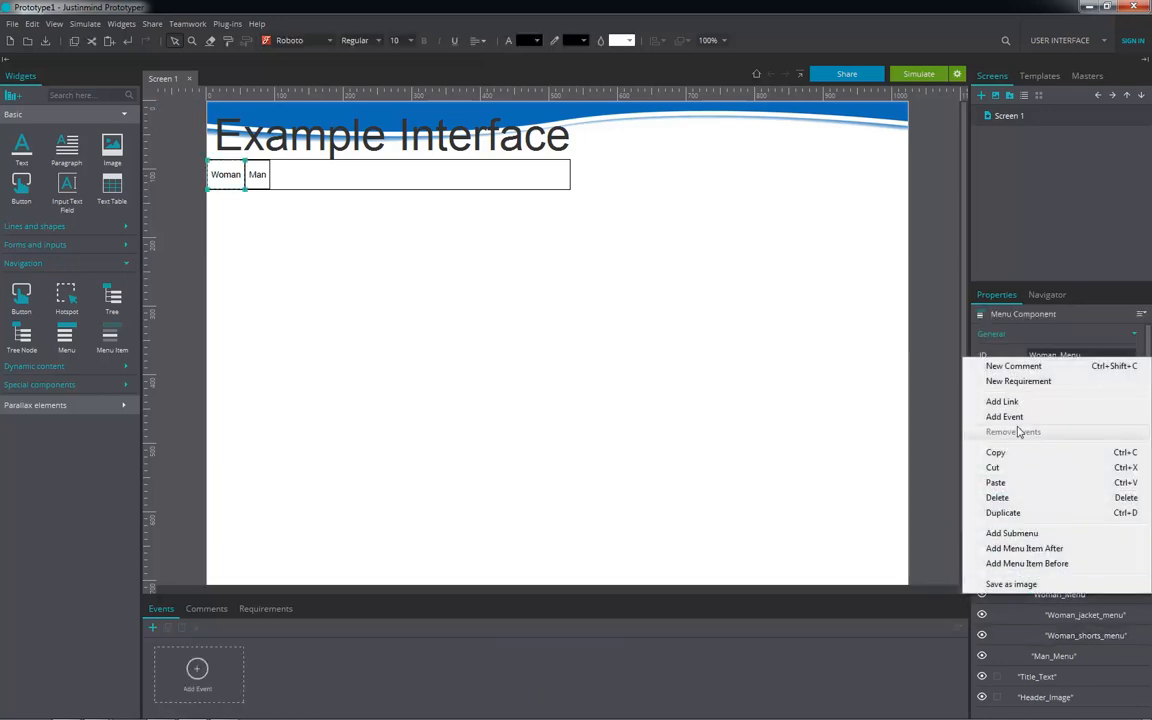
left_click(1030, 533)
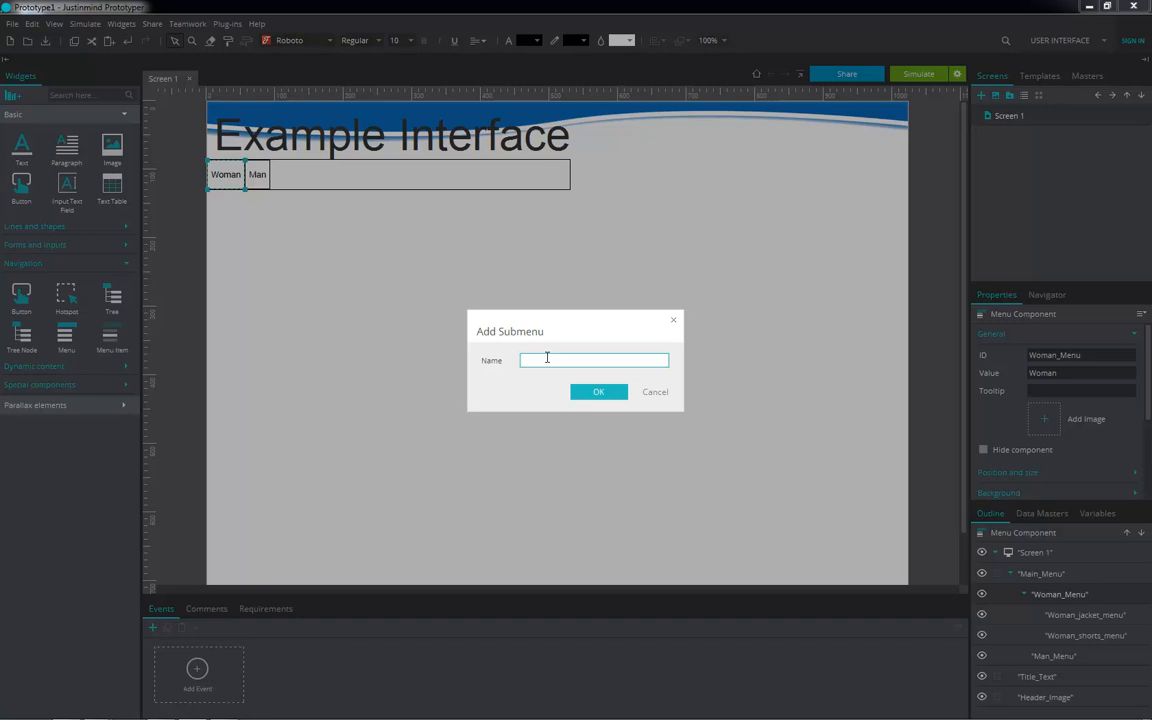
type("Shoes")
key("Return")
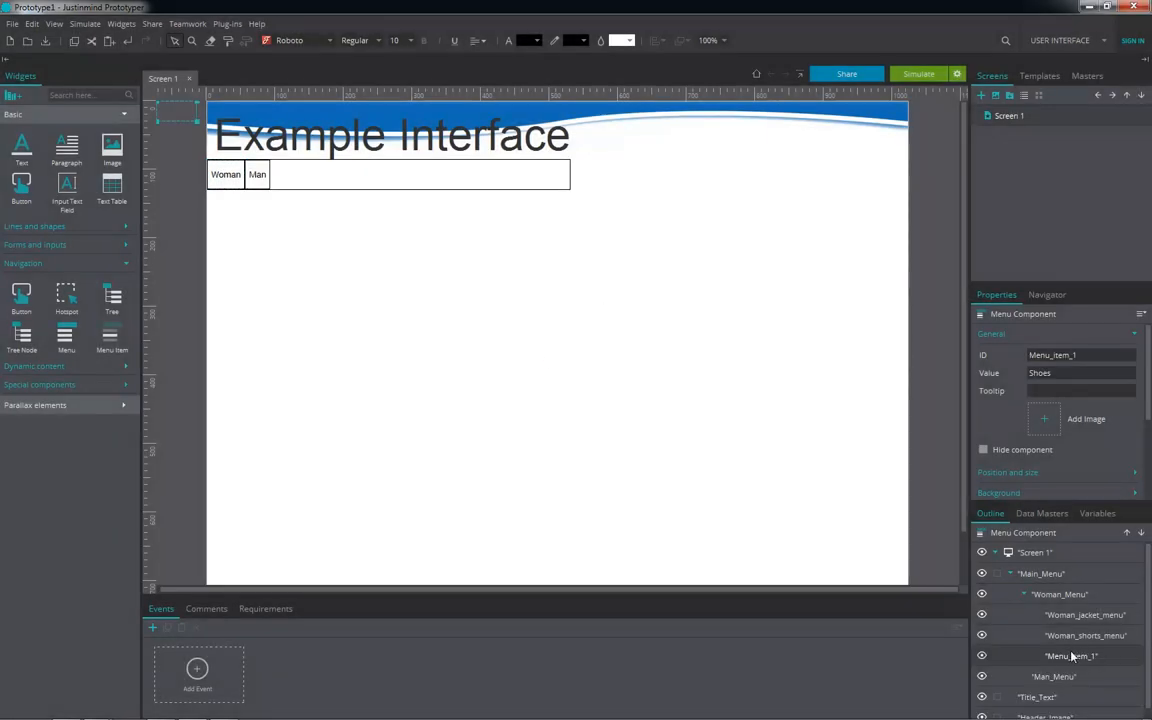
Step: Set the ID of the Shoes sub-item to Woman_shoes_menu and preview the Woman submenu on the canvas
double_click(1097, 355)
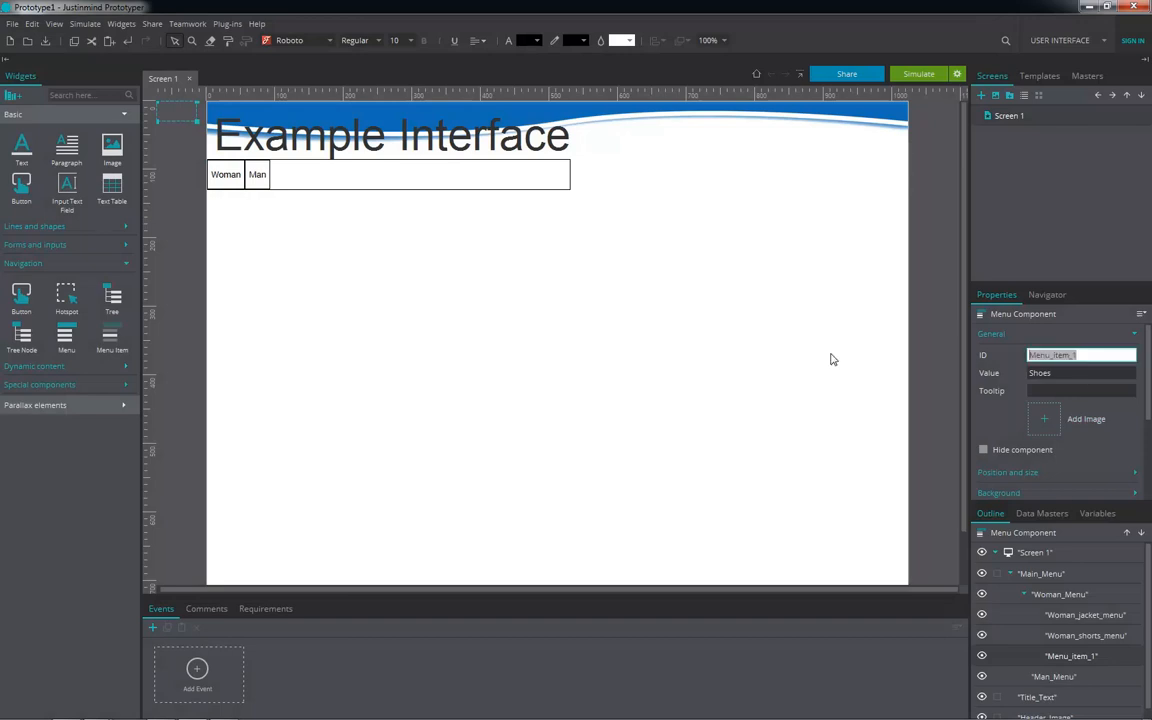
type("Woman_shoes_menu")
key("Return")
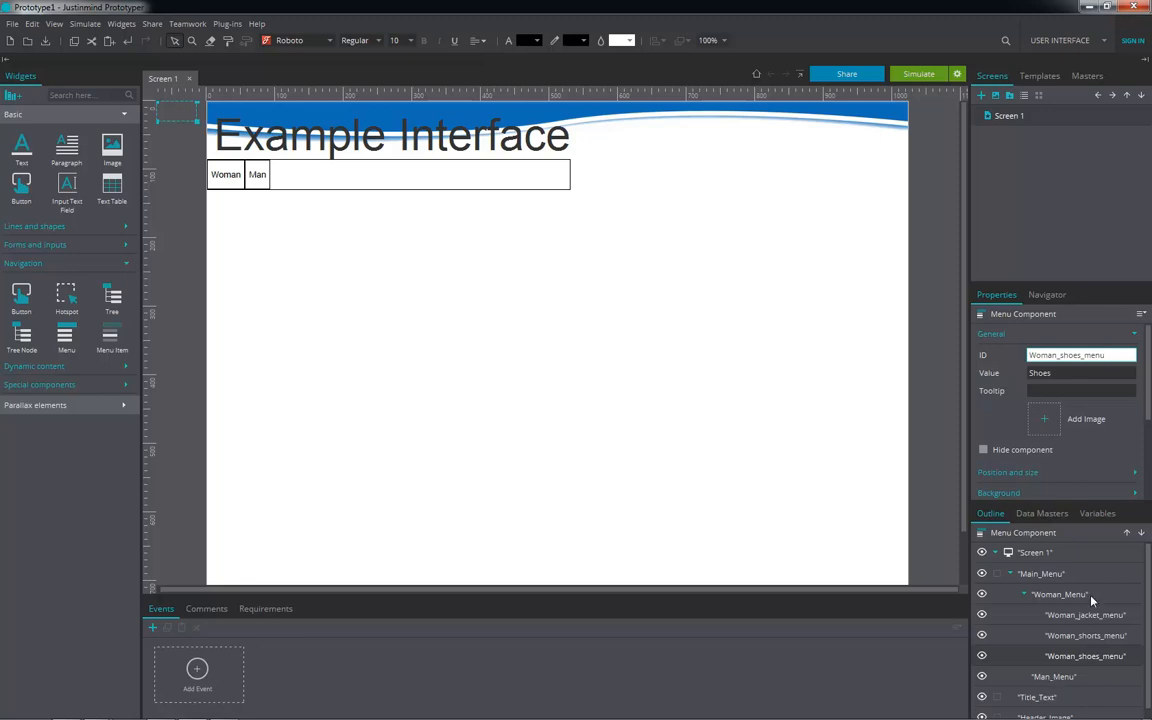
left_click(748, 463)
mouse_move(235, 181)
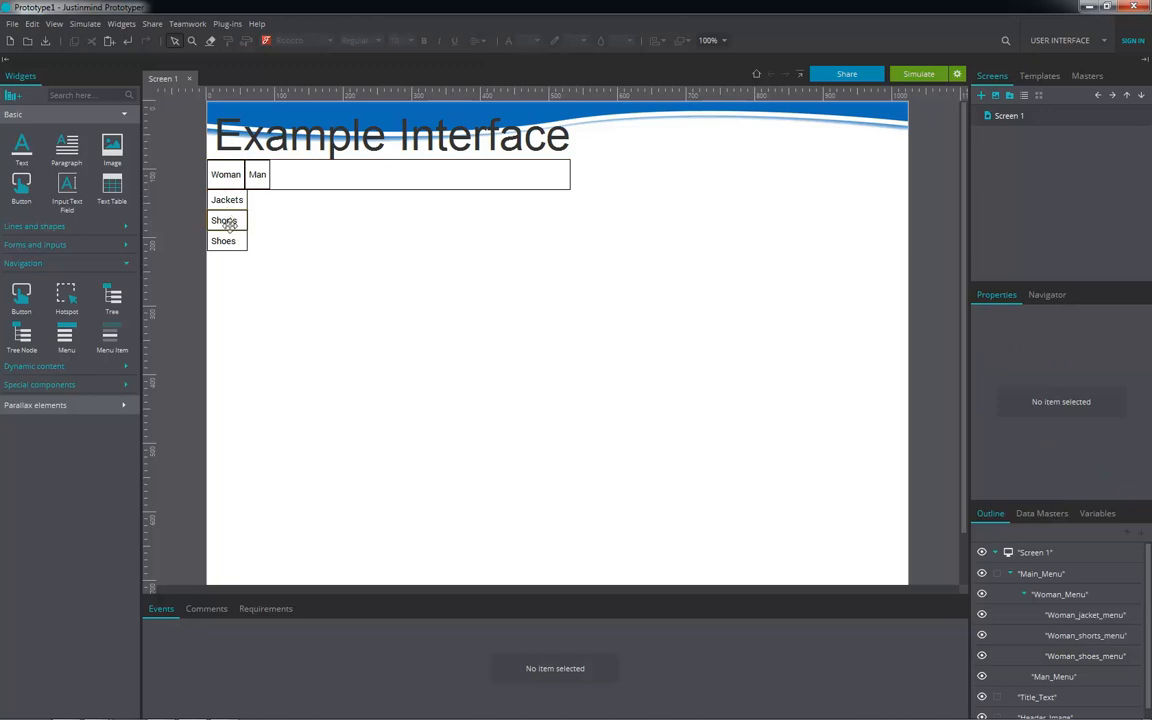
Step: Create a new screen named Shoes using Template 1
left_click(981, 96)
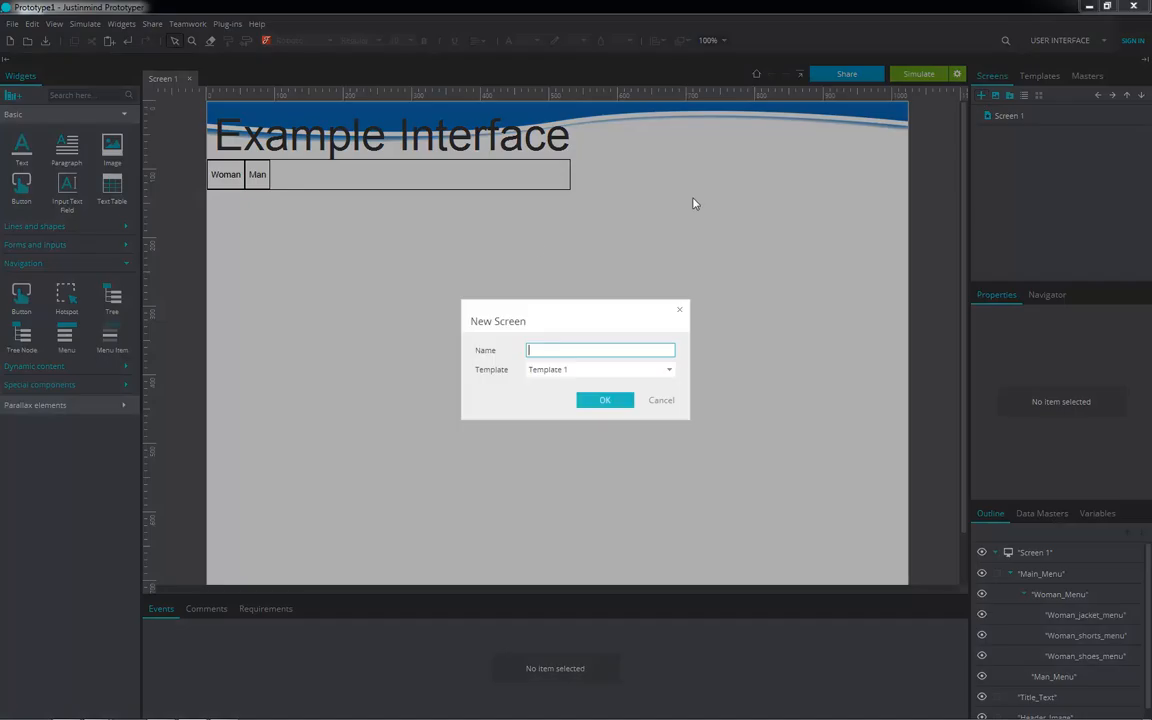
type("Shpoeoes")
key("Return")
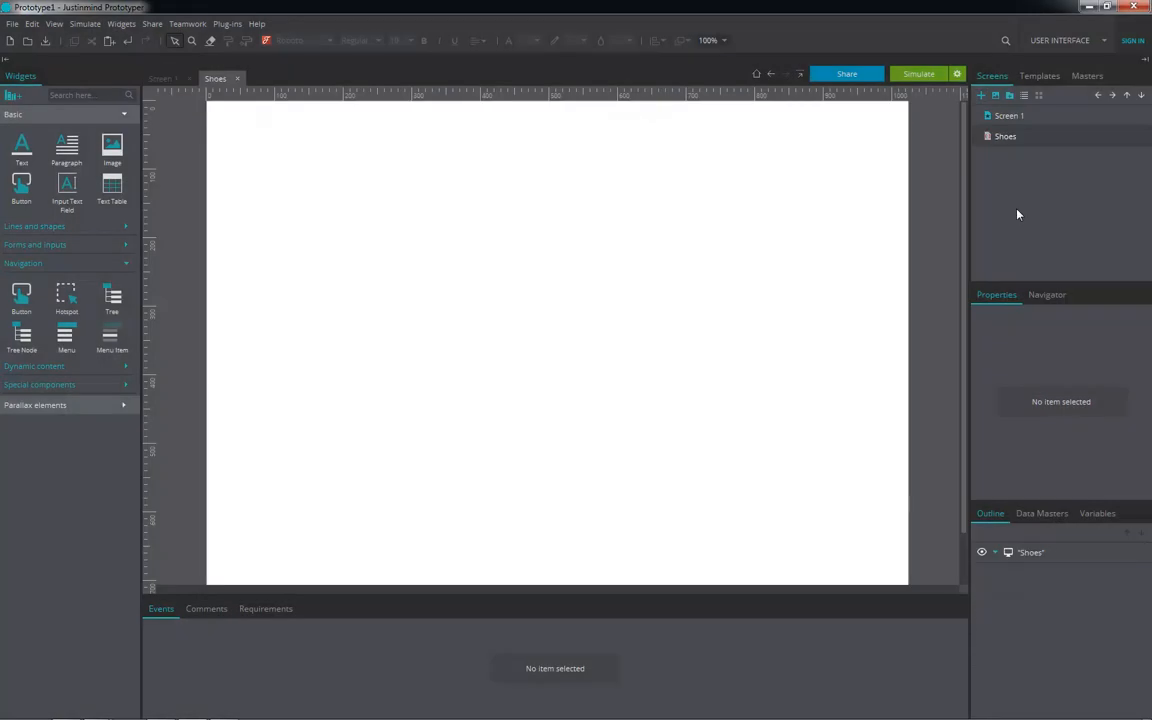
Step: Copy Title_Text and Header_Image from Screen 1 onto the Shoes screen
left_click(1020, 116)
left_click(1045, 615)
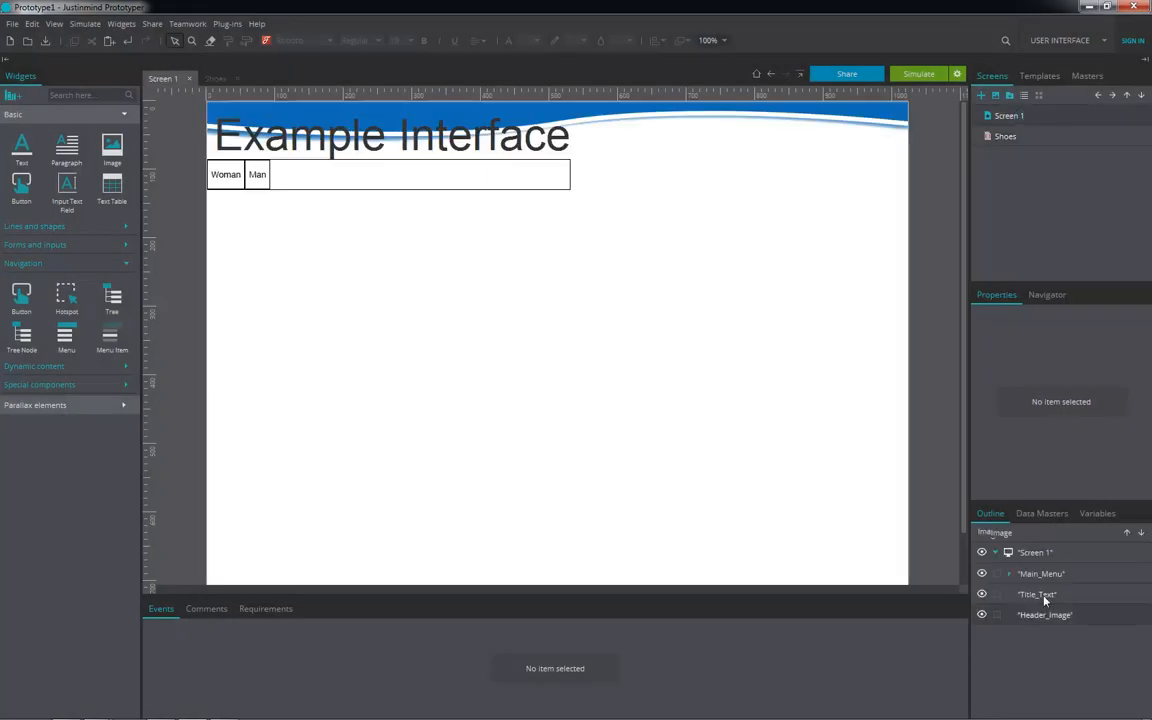
left_click(1045, 596, "ctrl")
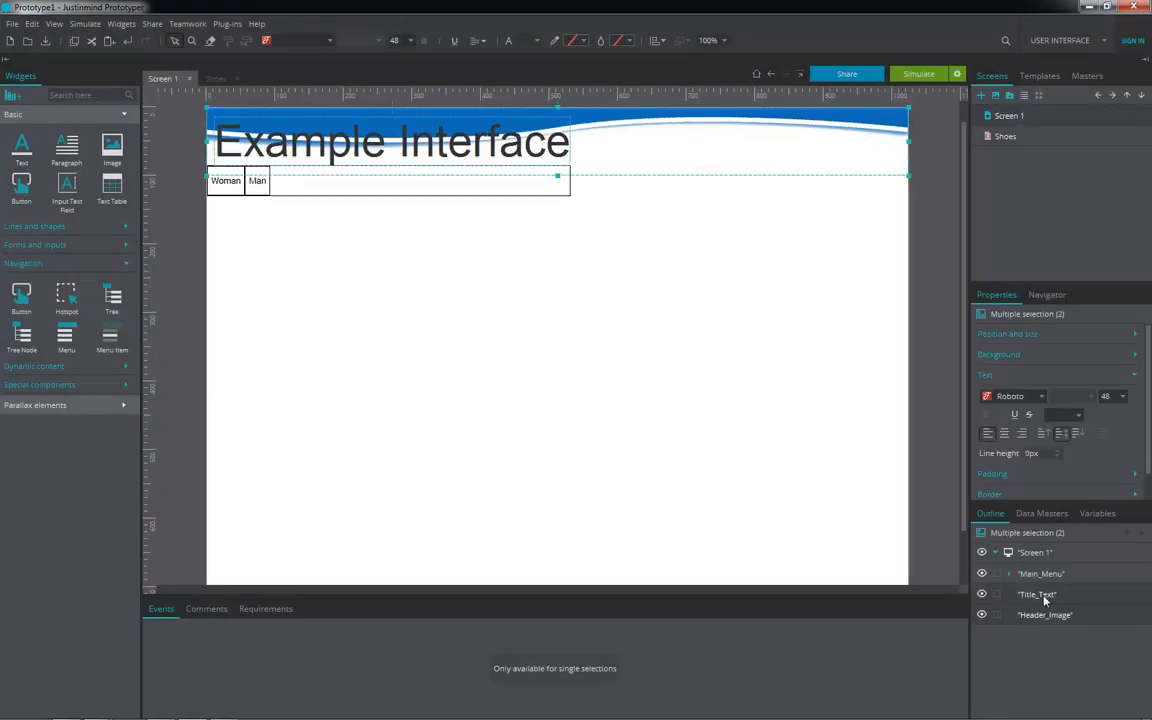
left_click(1006, 136)
key("ctrl+v")
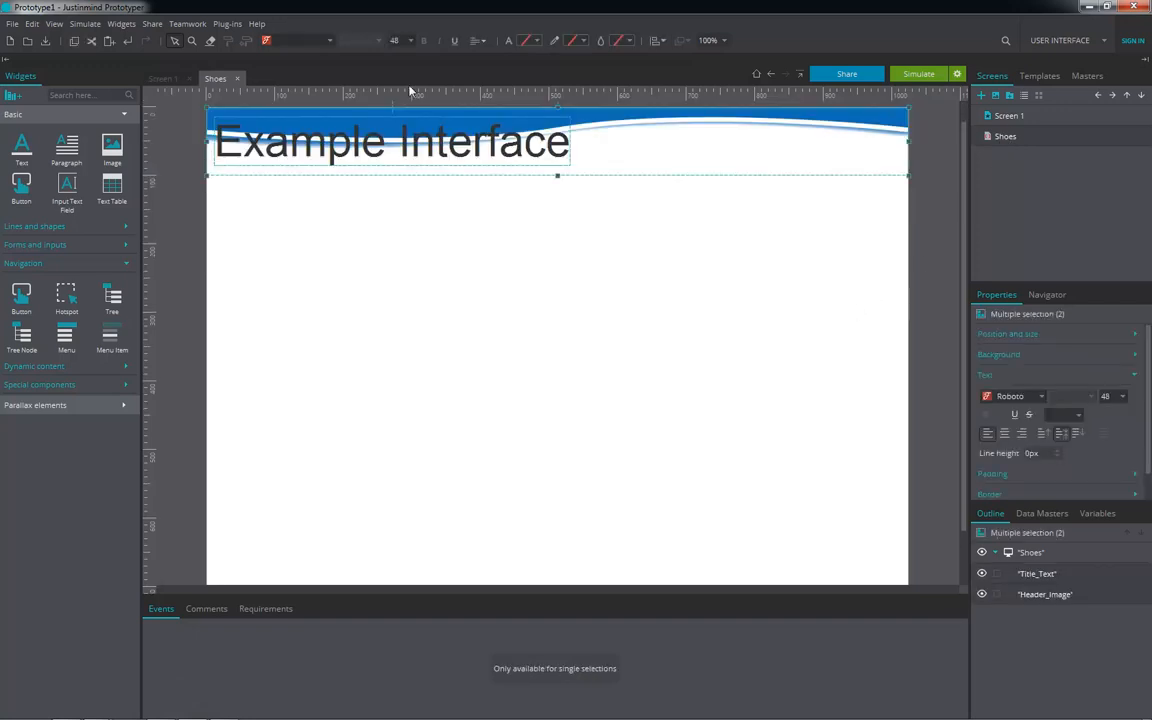
Step: Change the title text on the Shoes screen to "Shoes"
double_click(444, 150)
type("Shoes")
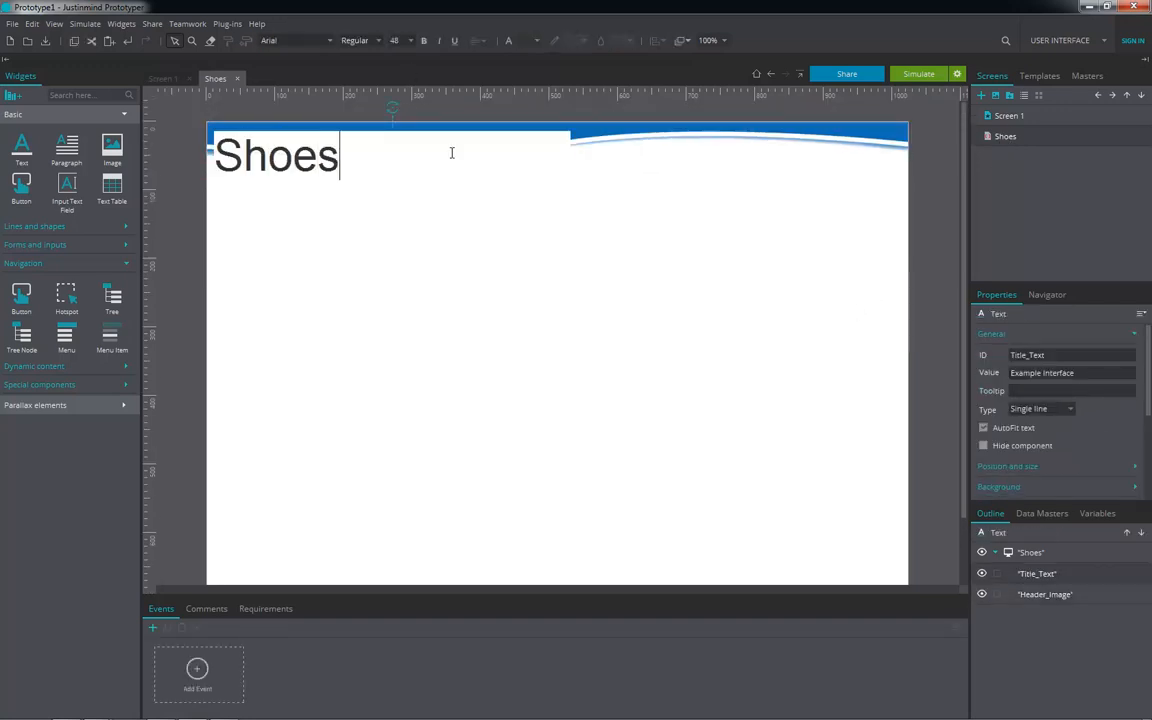
left_click(474, 304)
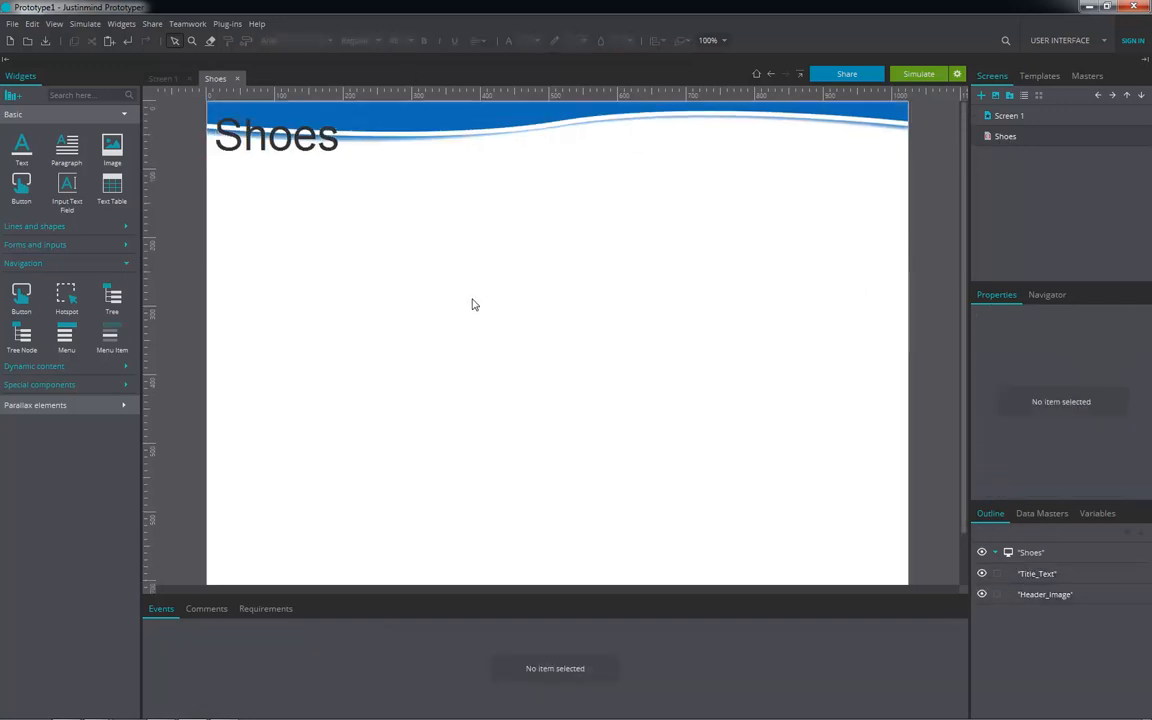
Step: Link the Shoes item in the Woman submenu on Screen 1 to the Shoes screen
left_click(1012, 116)
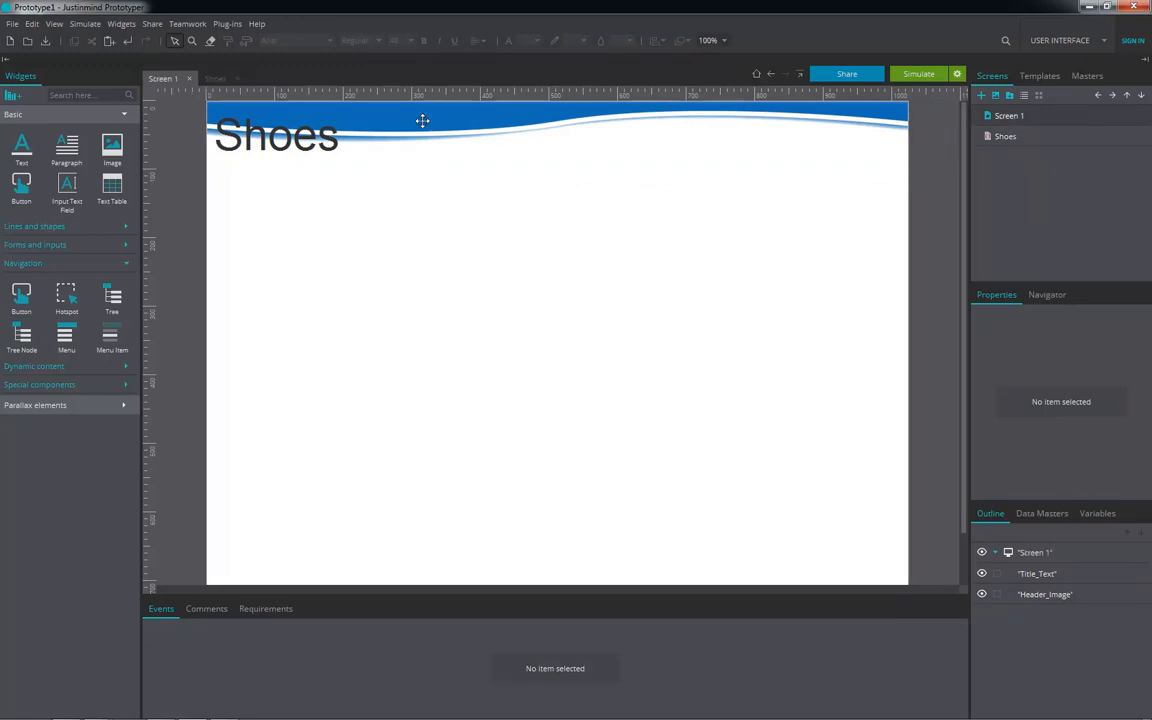
left_click(1006, 137)
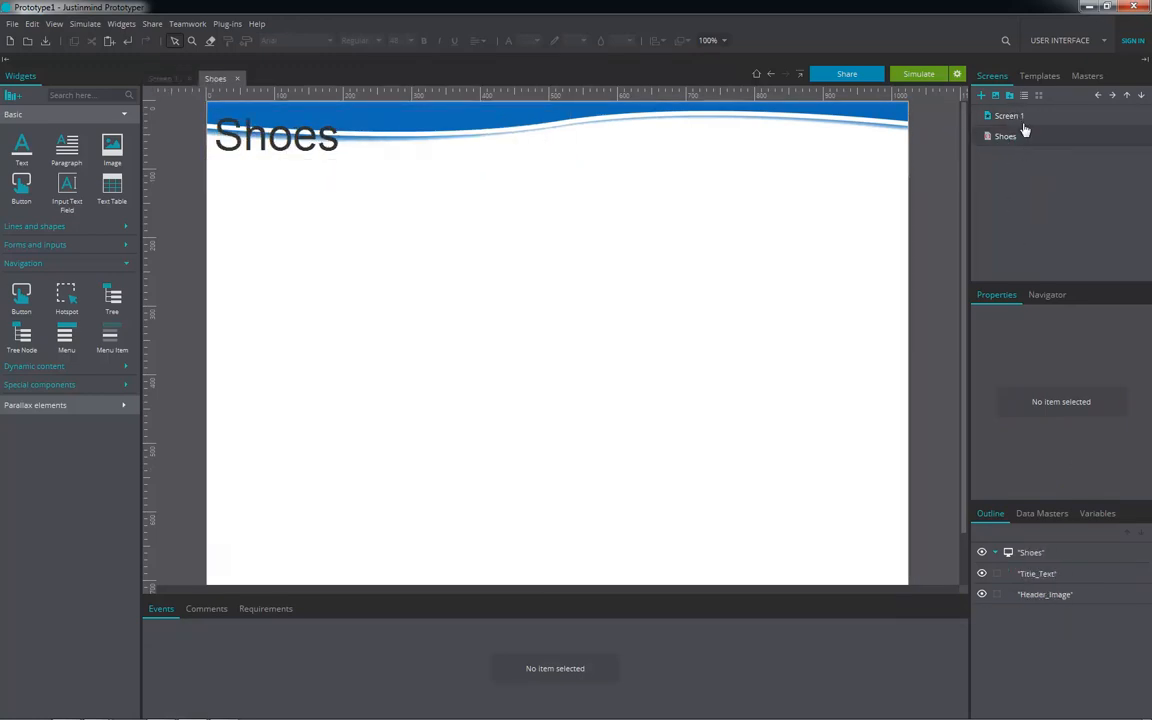
left_click(1020, 118)
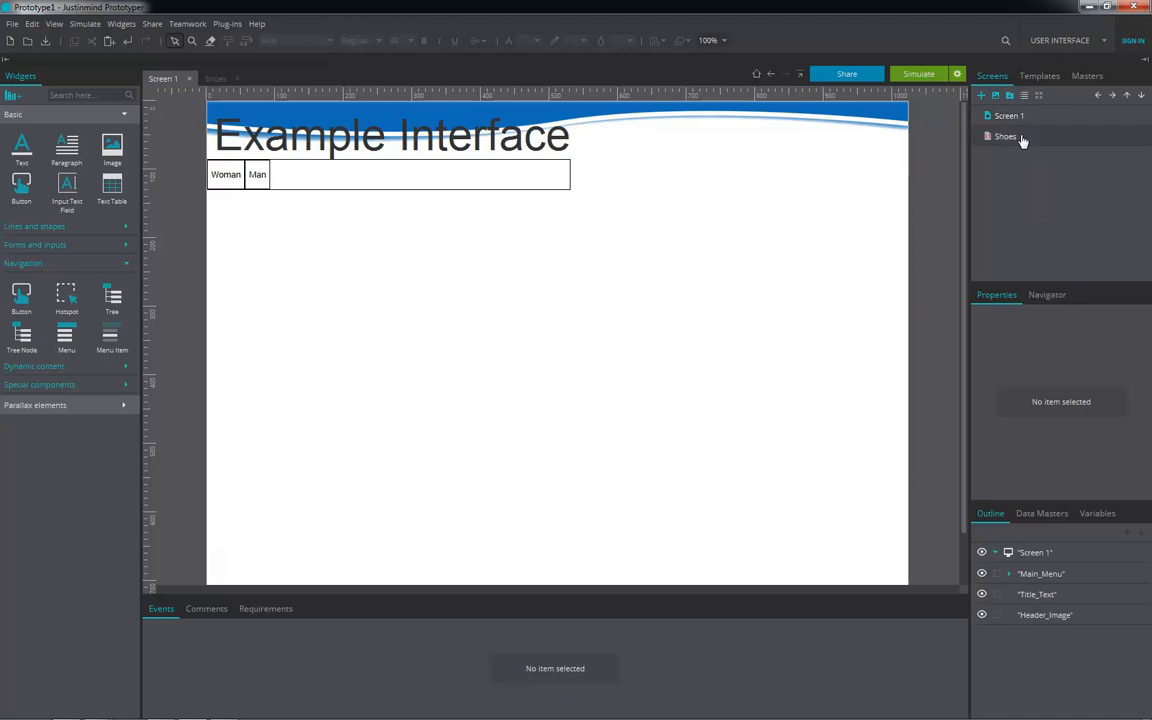
left_click_drag(1022, 141, 232, 250)
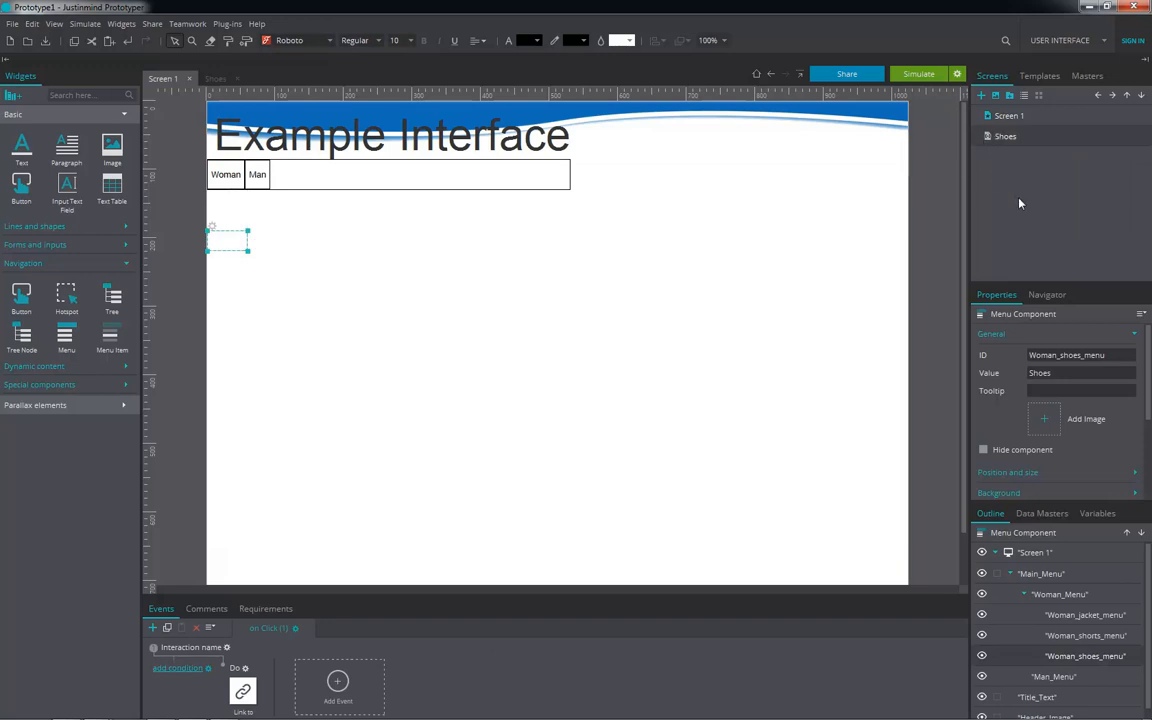
Step: Create a new screen named Jackets using Template 1
left_click(983, 95)
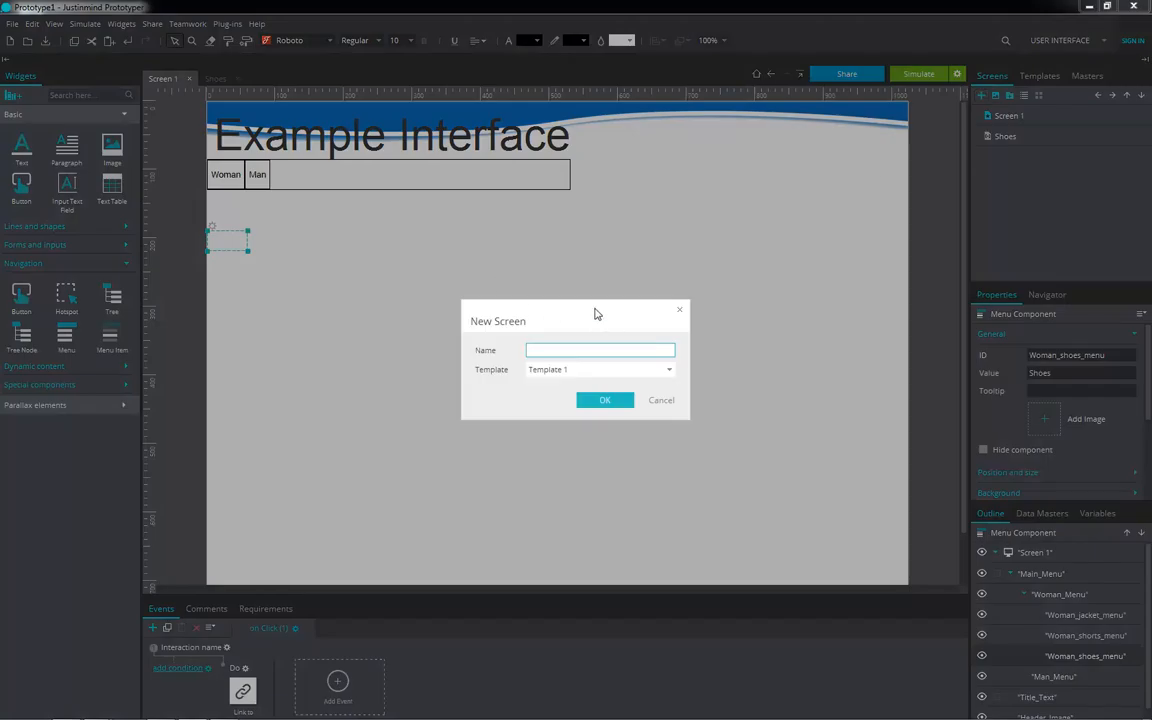
type("Jackets")
key("Return")
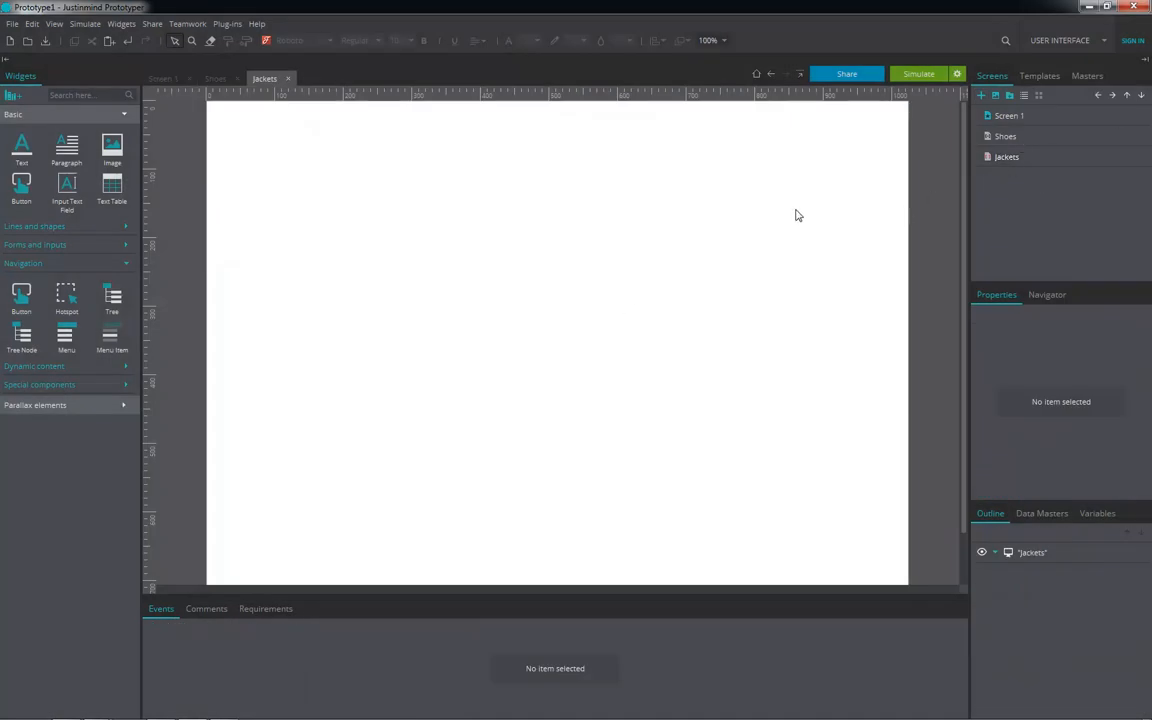
Step: Paste the header image and title onto the Jackets screen and change the title text to "Jackets"
key("ctrl+v")
double_click(399, 147)
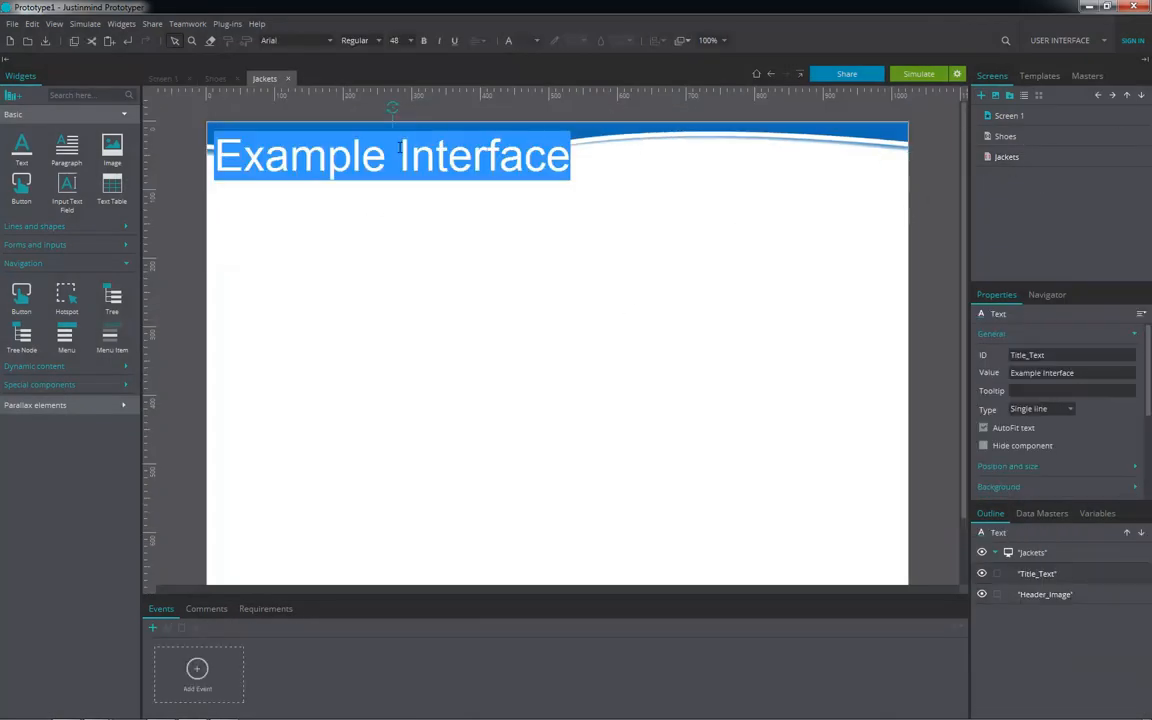
type("Jackets")
key("Return")
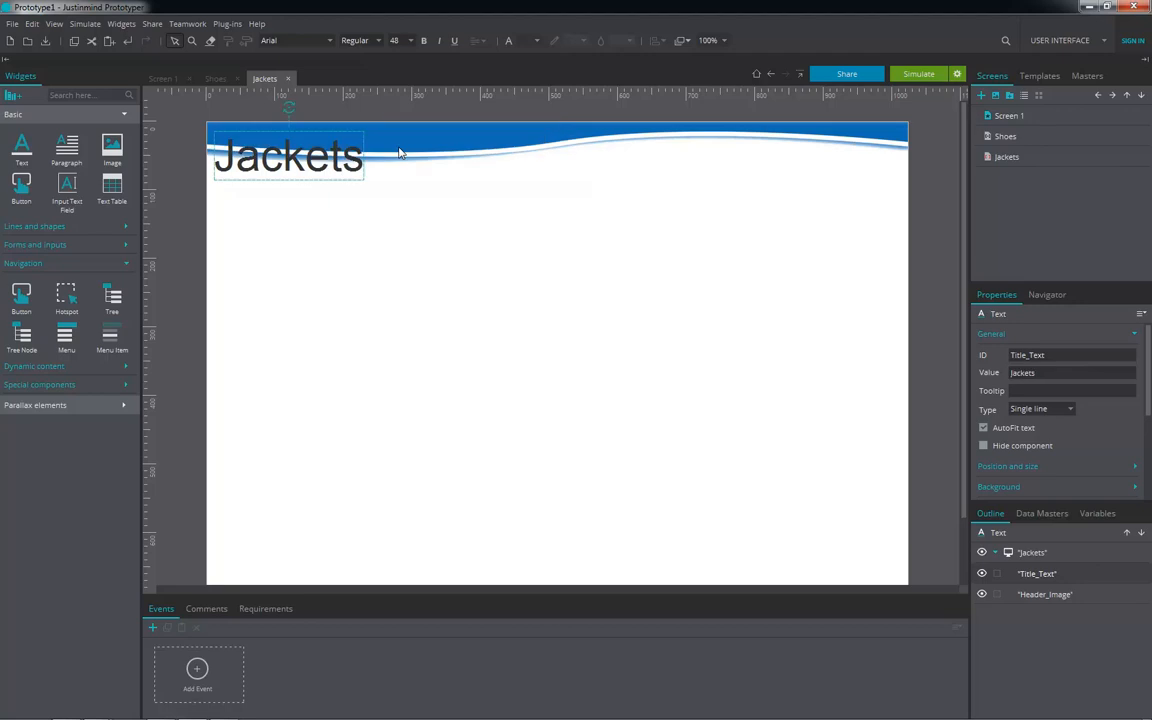
Step: Start a new event for the Jackets item in Screen 1's Woman submenu with the on Click trigger
left_click(1008, 116)
mouse_move(237, 168)
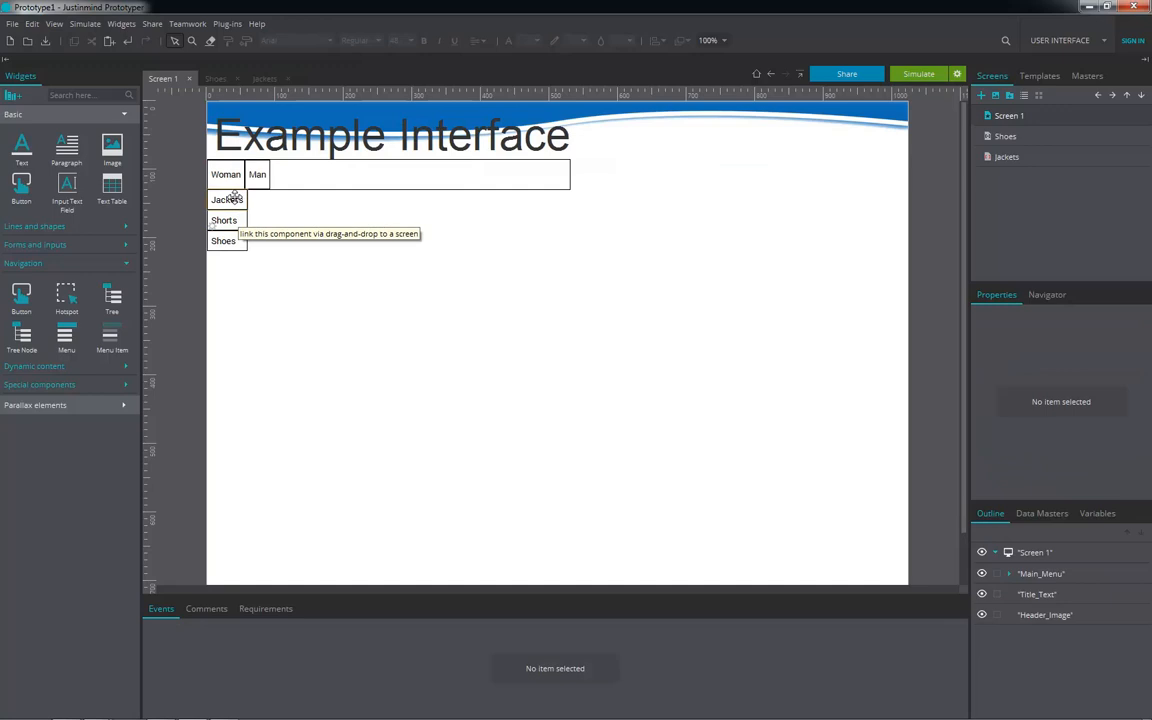
left_click(233, 197)
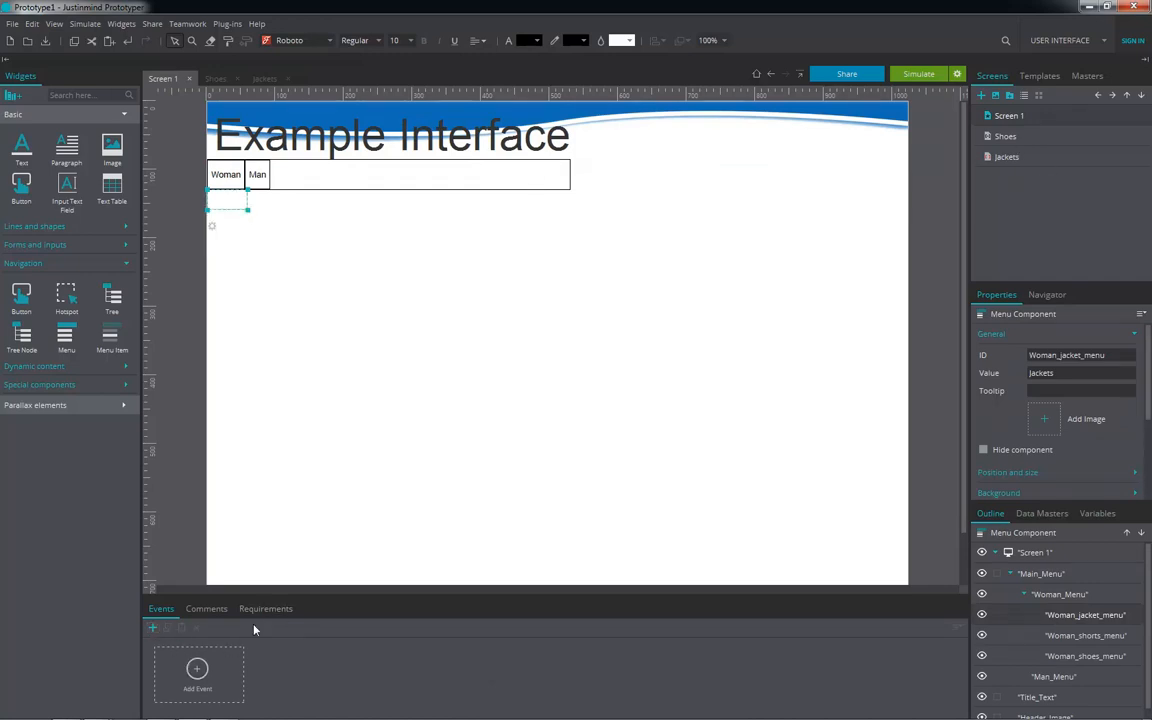
left_click_drag(279, 596, 283, 530)
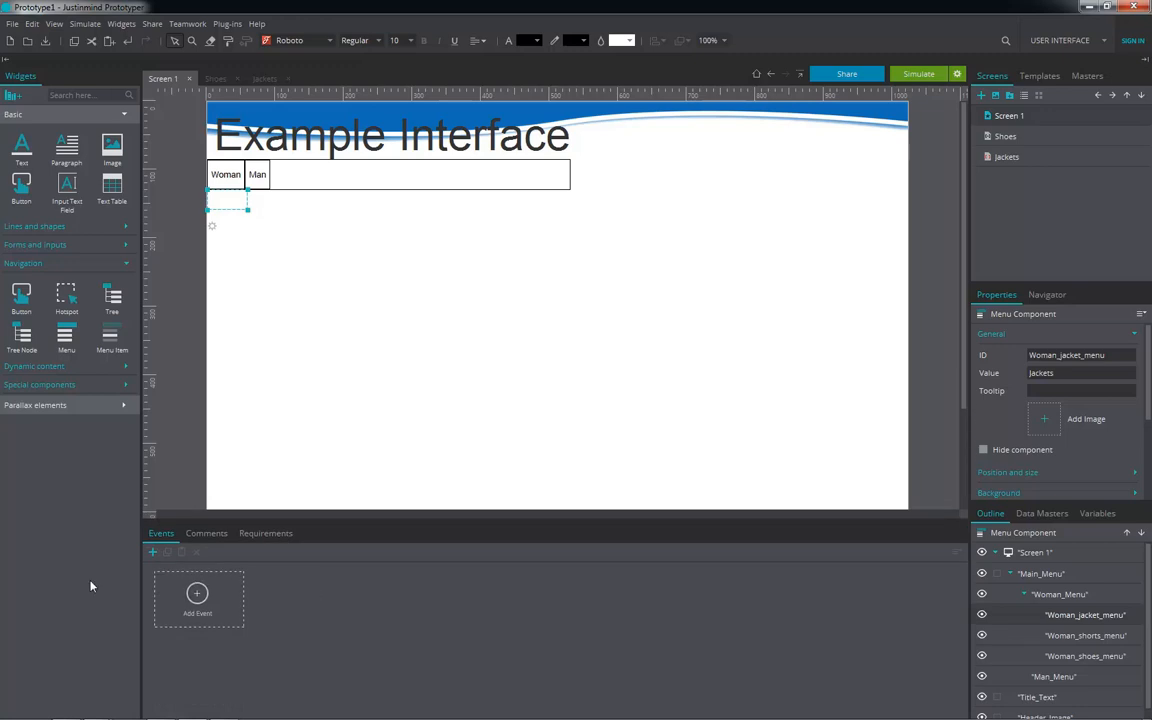
left_click(153, 553)
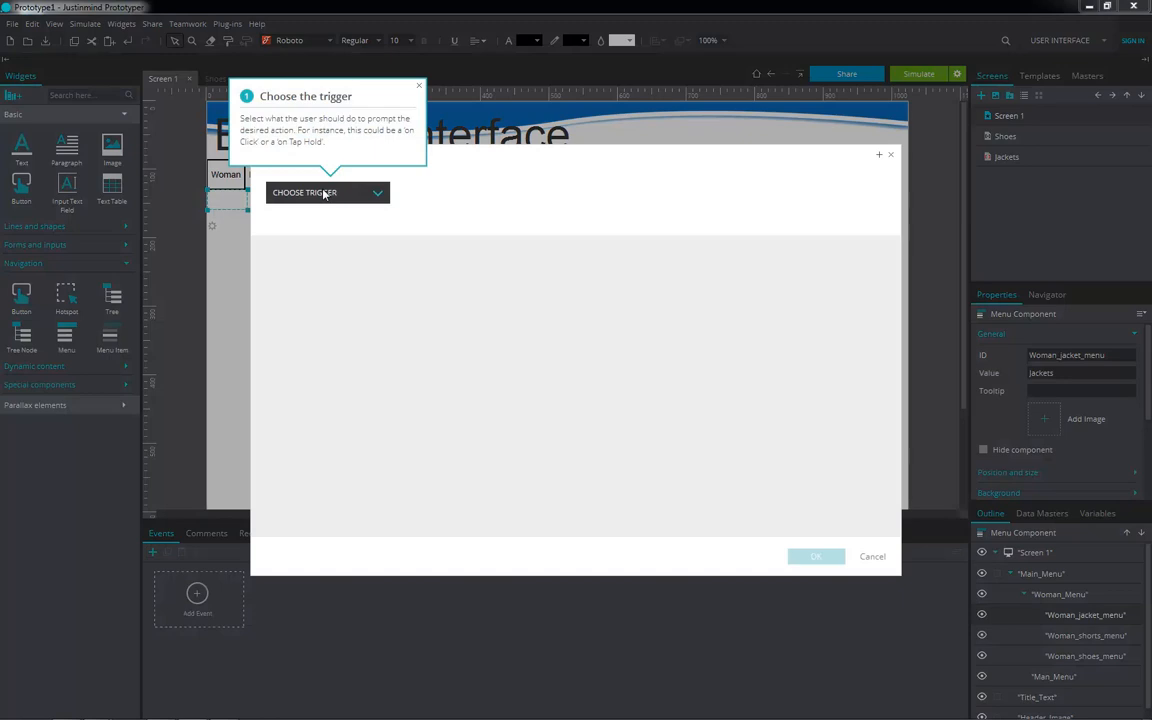
left_click(347, 193)
mouse_move(355, 213)
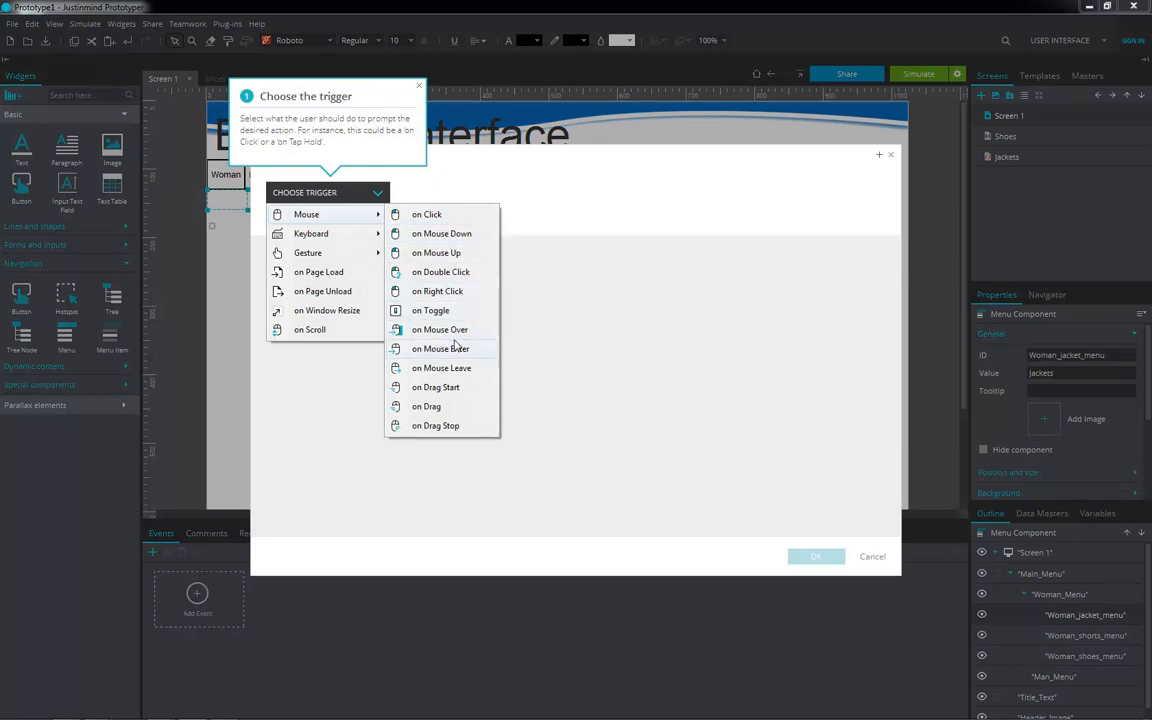
left_click(441, 215)
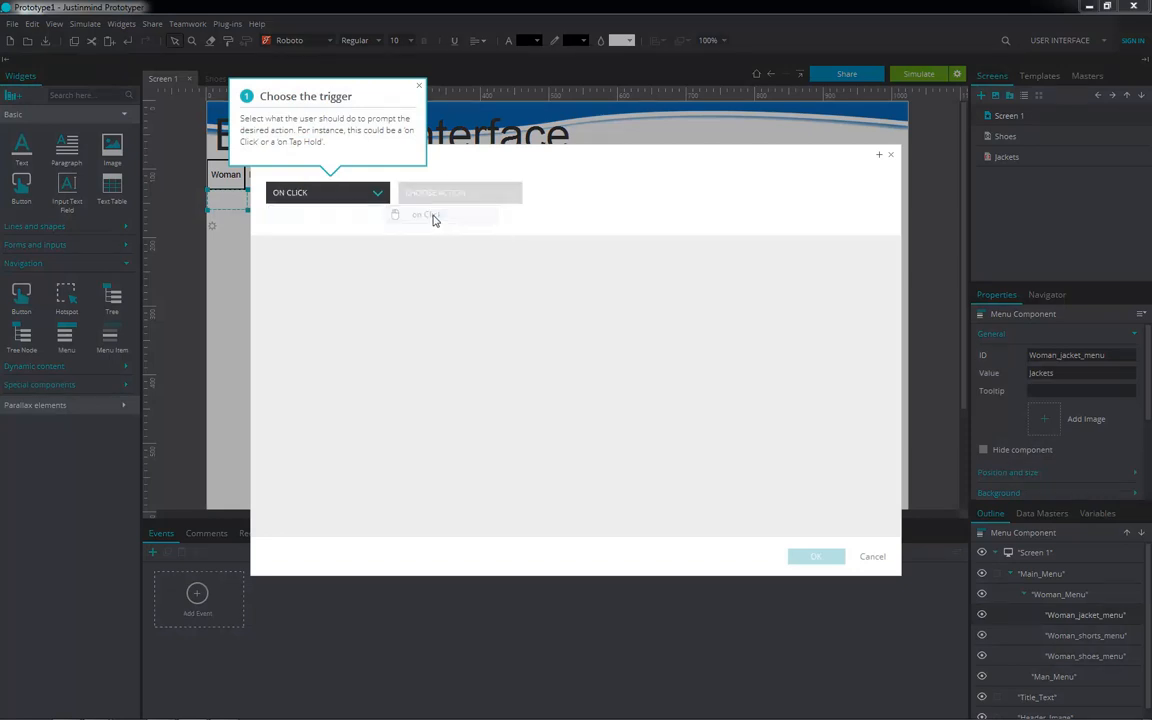
Step: Set the event's action to Link to with the Jackets screen as target, and confirm the event
left_click(436, 195)
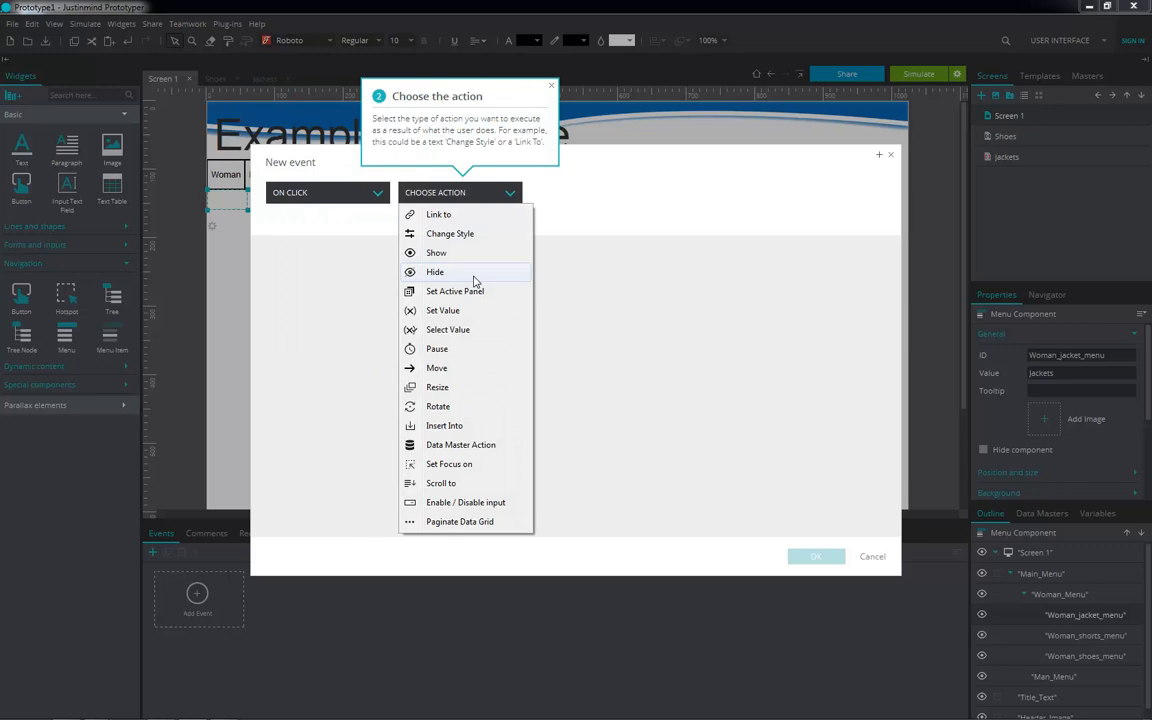
left_click(440, 214)
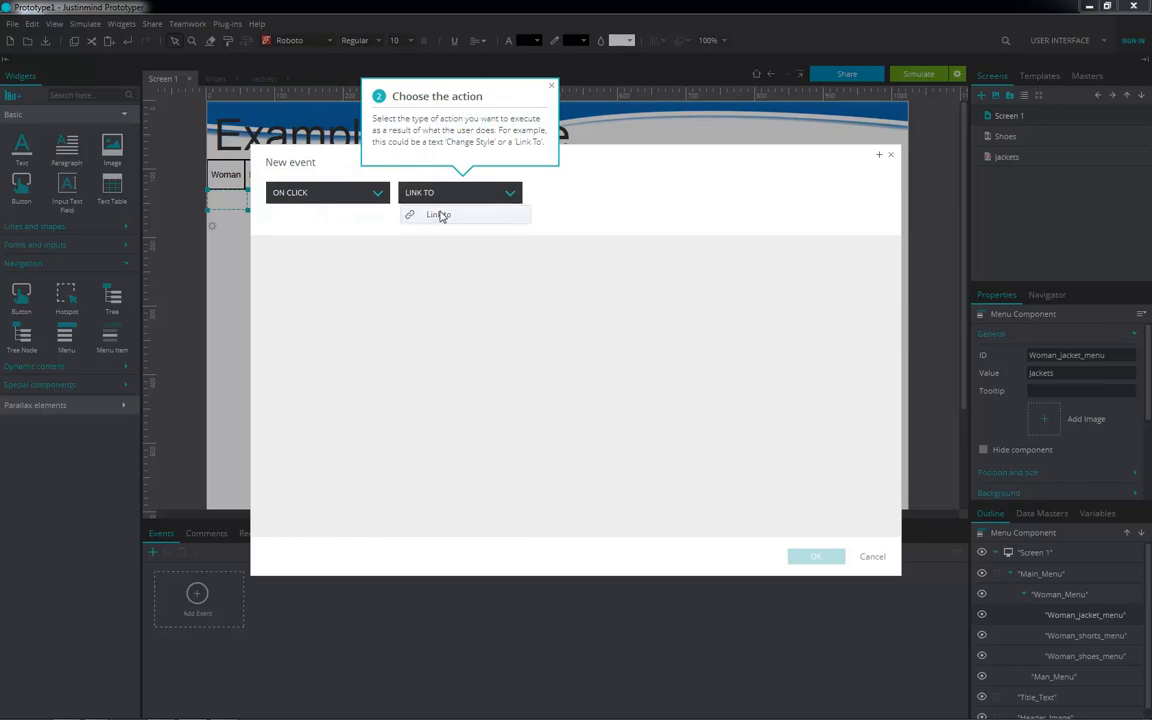
left_click(308, 341)
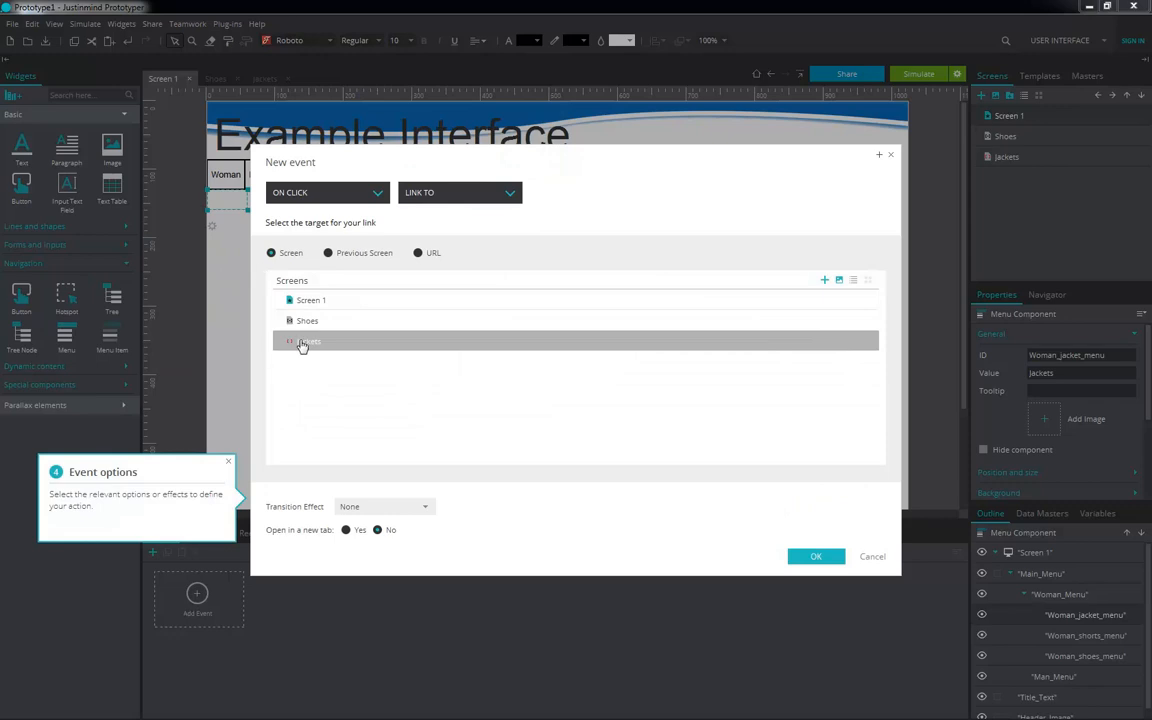
left_click(833, 558)
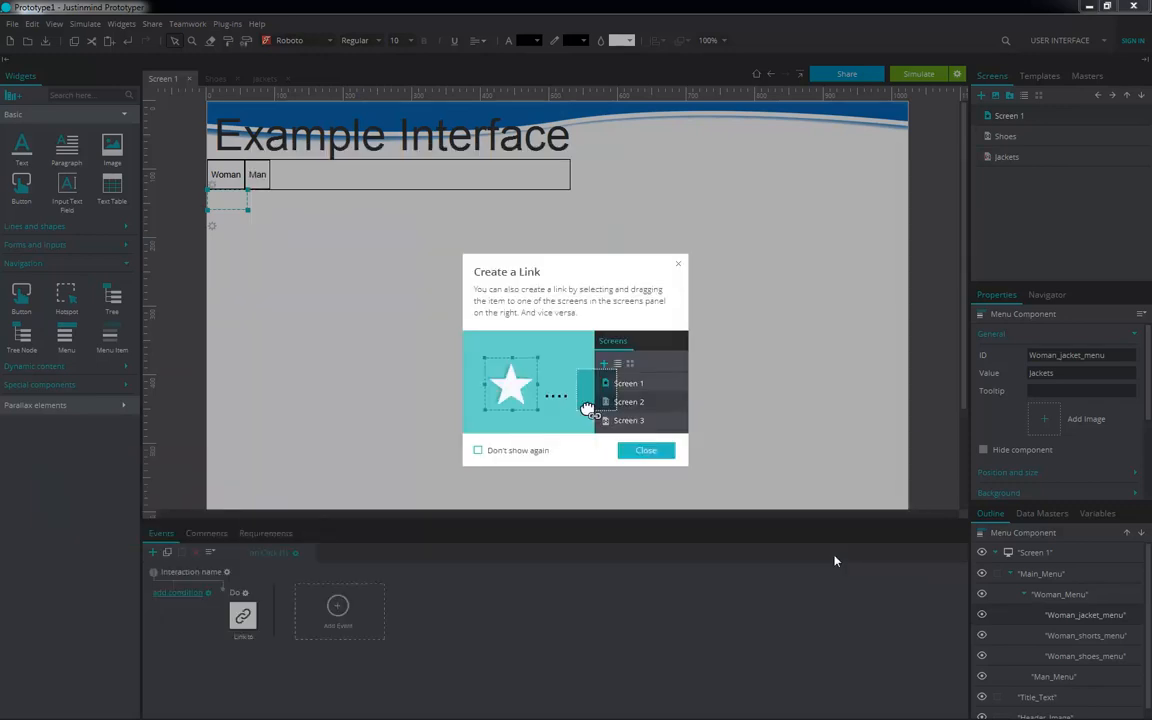
left_click(652, 451)
Step: Simulate the prototype and expand the Woman menu to check its submenu items
mouse_move(229, 176)
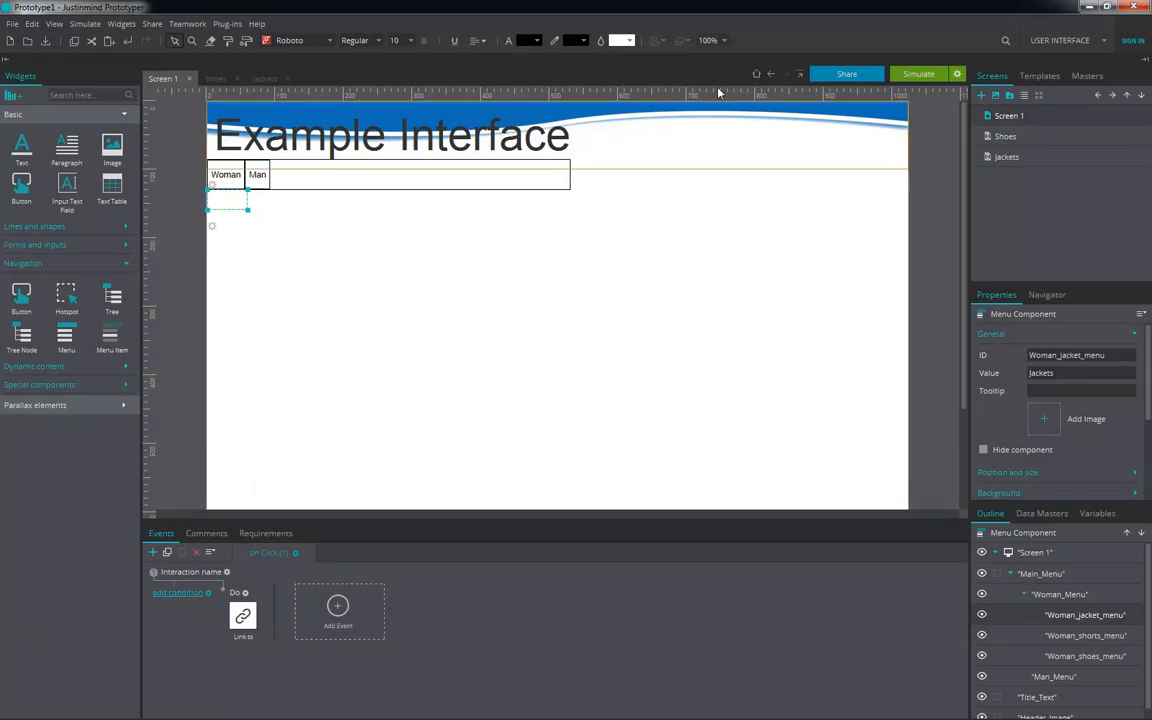
left_click(925, 76)
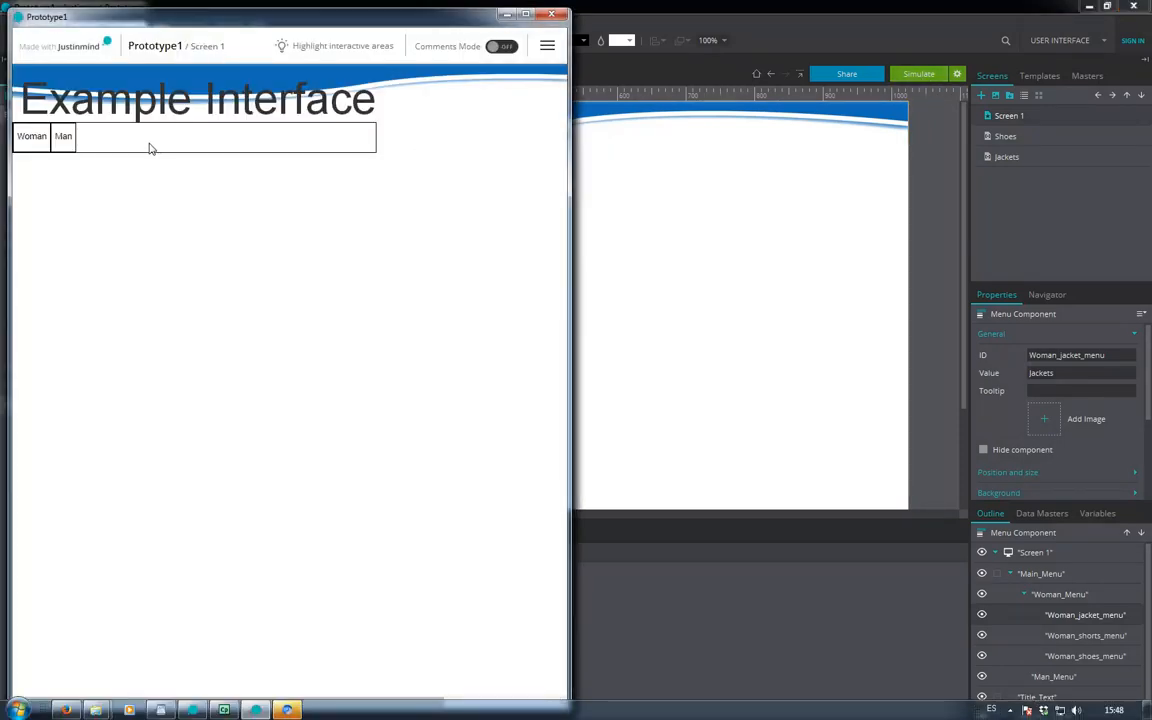
mouse_move(33, 138)
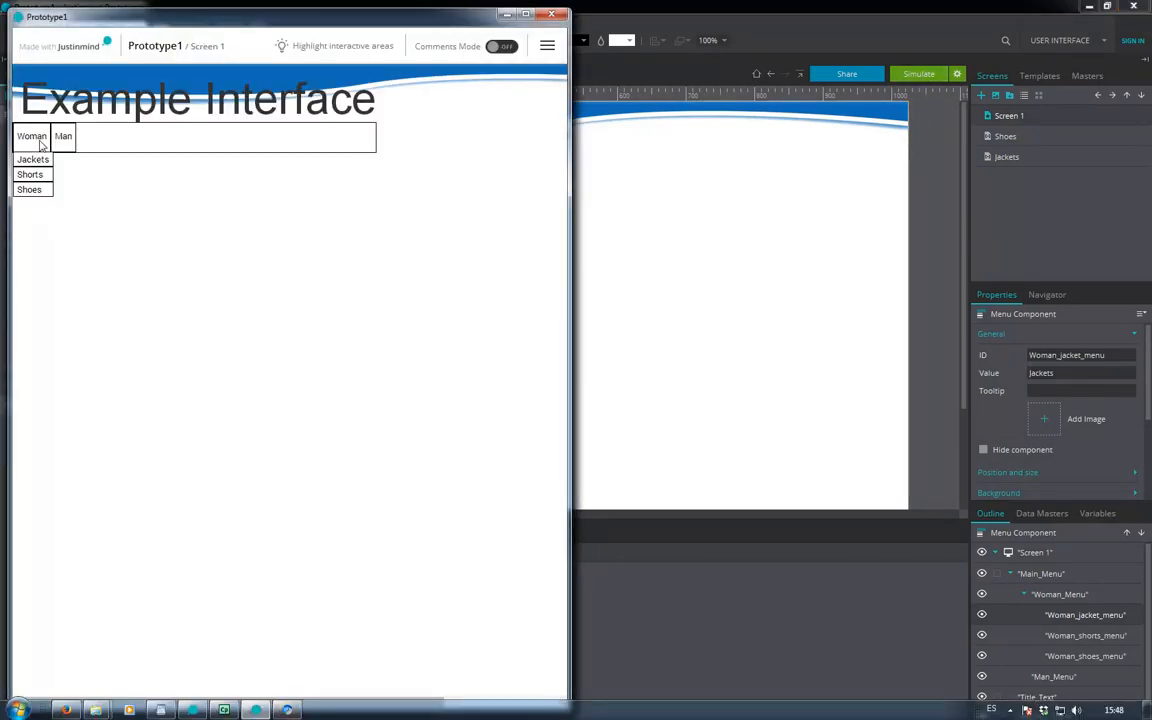
Step: Test the Shoes and Jackets submenu links in the simulation, returning to Screen 1 between them, and close the simulation
left_click(39, 191)
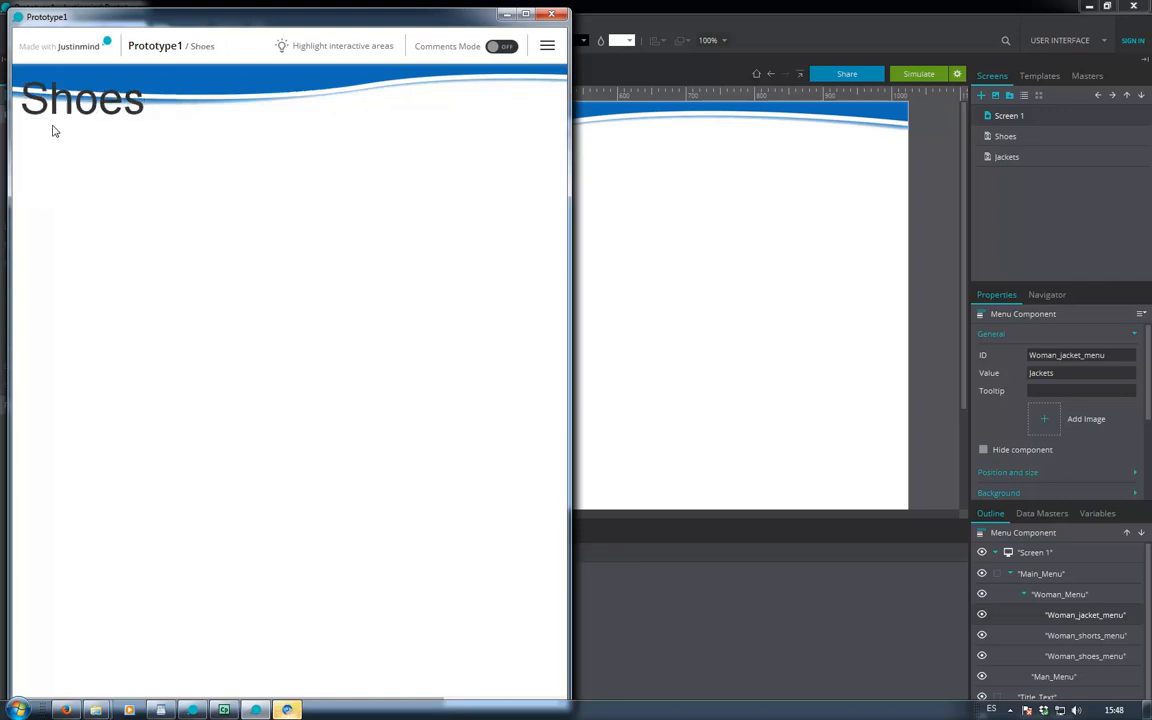
key("alt+Left")
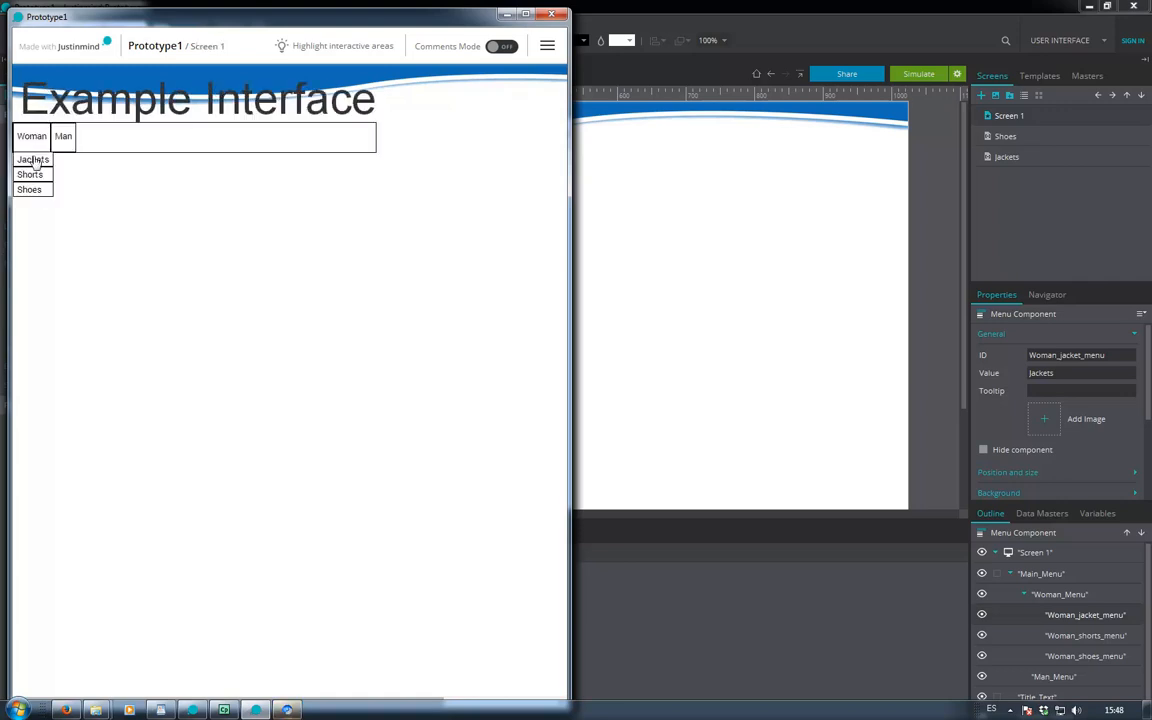
left_click(33, 159)
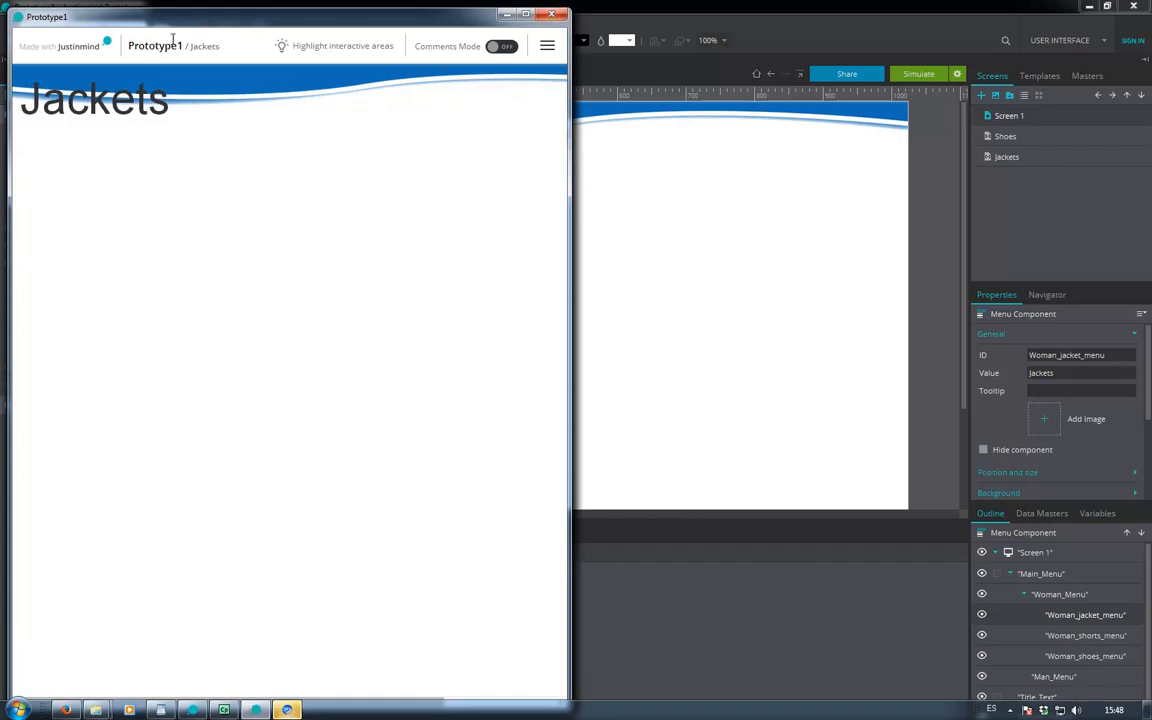
left_click(551, 13)
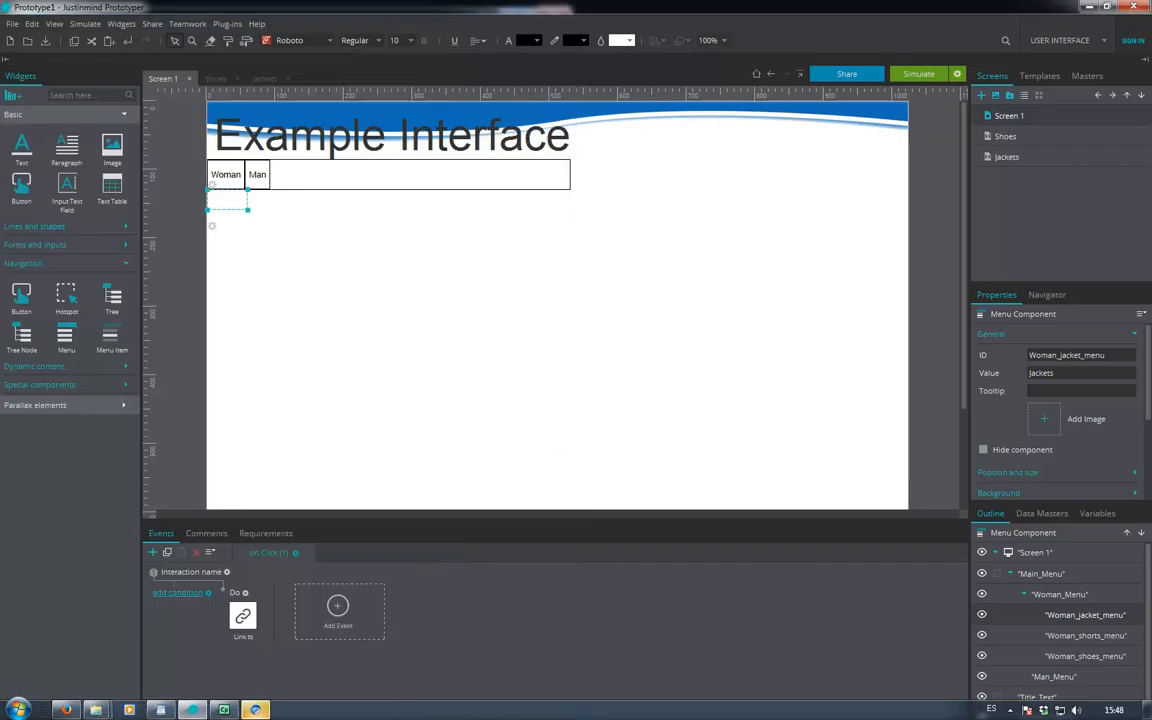
Step: Add an input text field to Screen 1, beside the Example Interface title in the header
left_click(520, 174)
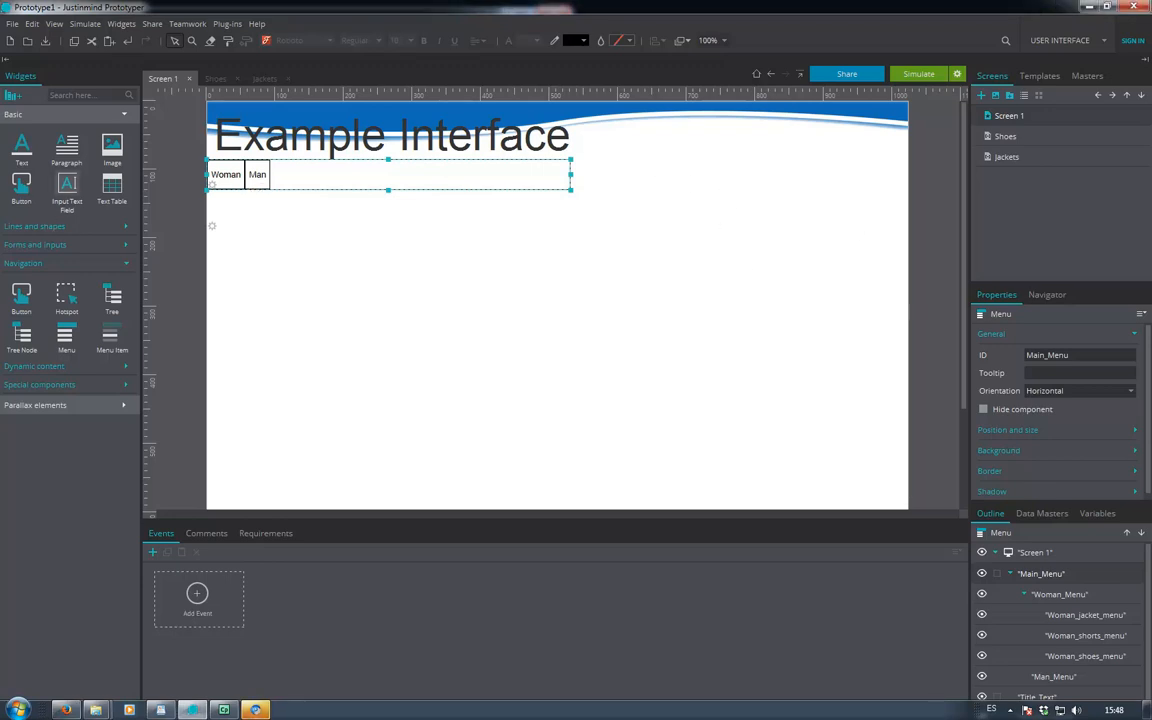
left_click_drag(67, 185, 654, 140)
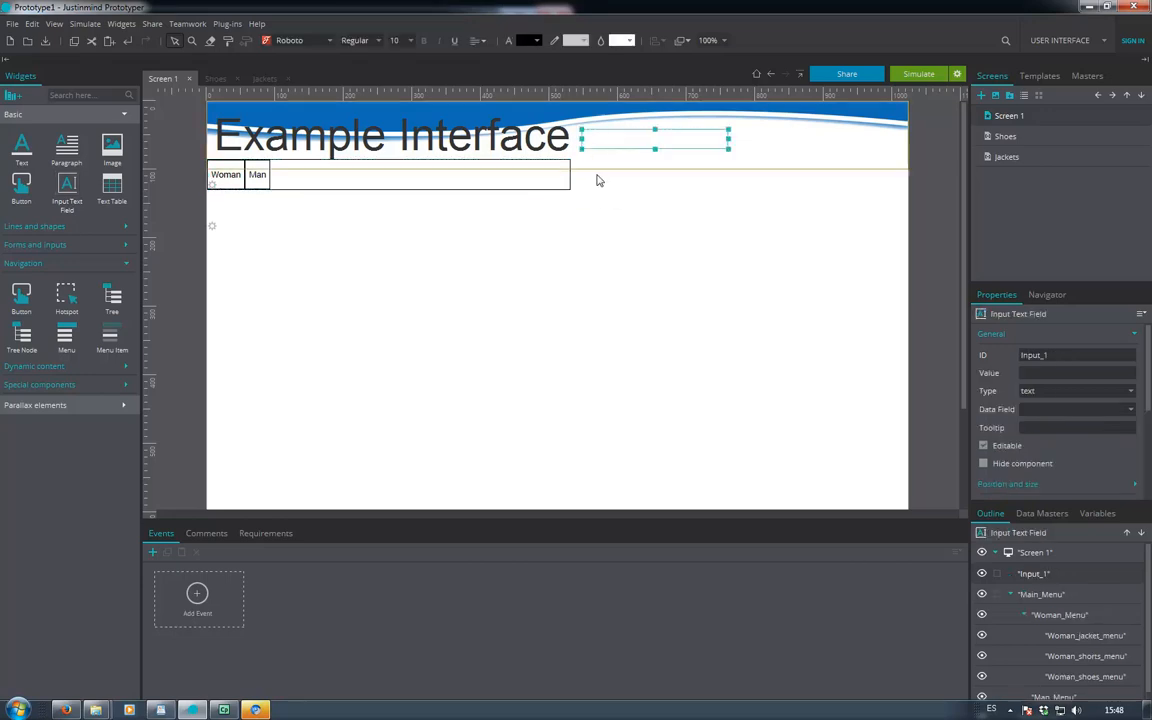
left_click(622, 139)
left_click(625, 144)
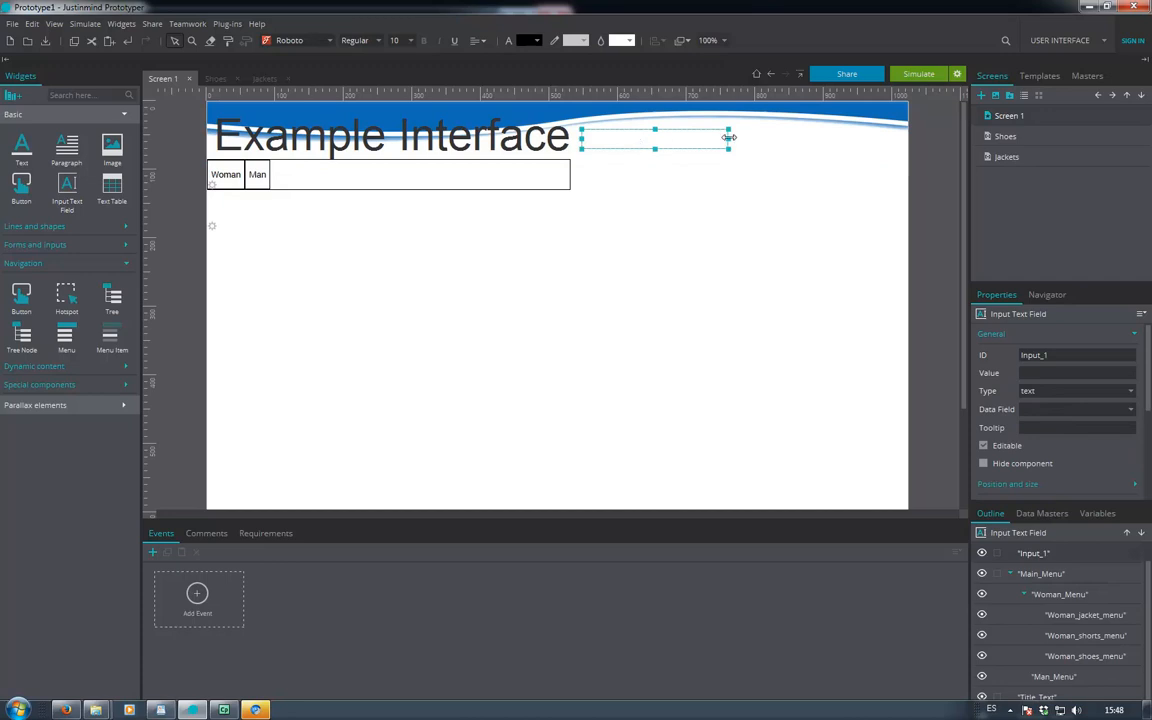
Step: Simulate the prototype, enter the sample text "jklfdsklfds" in the input field, and close the simulation
left_click(912, 75)
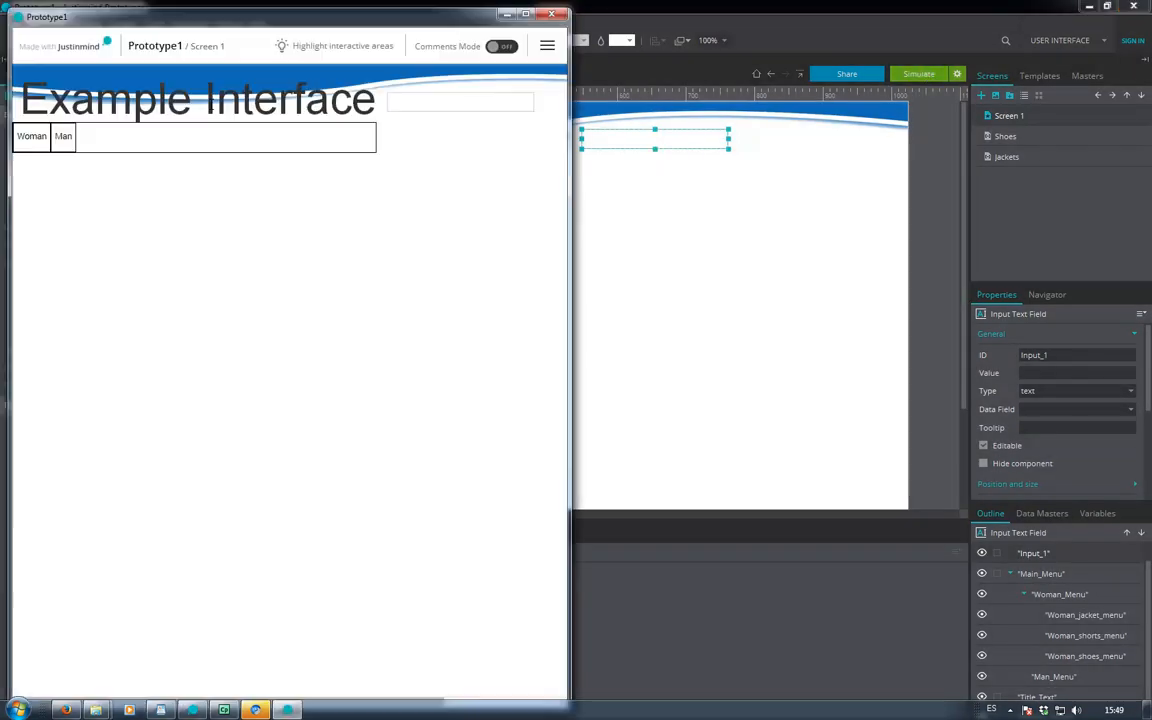
type("jklfdsklfds")
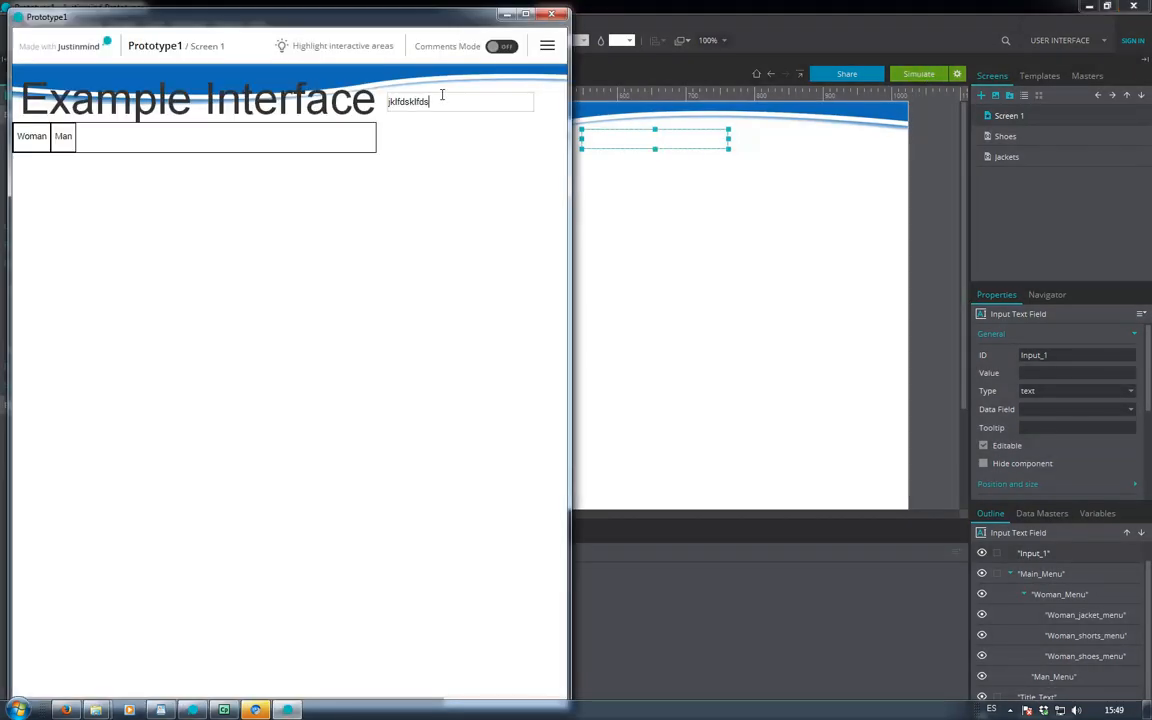
left_click(551, 14)
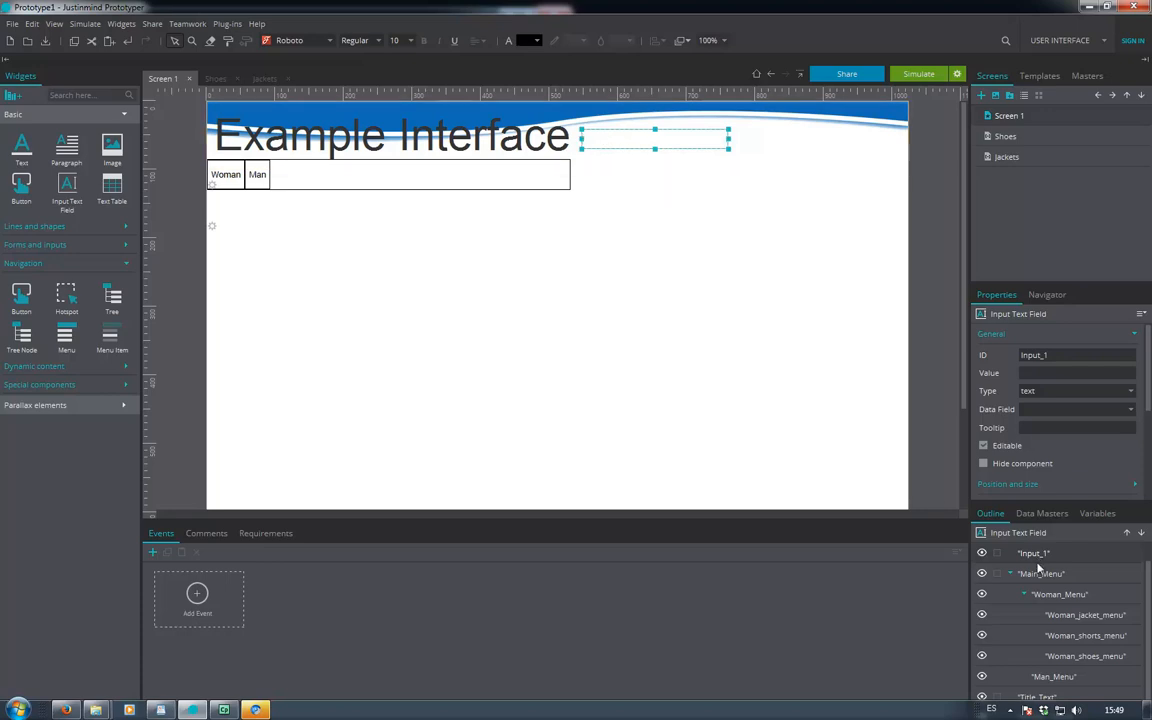
Step: Rename the input text field's ID to "Search_Input"
left_click(1061, 356)
key("BackSpace")
key("BackSpace")
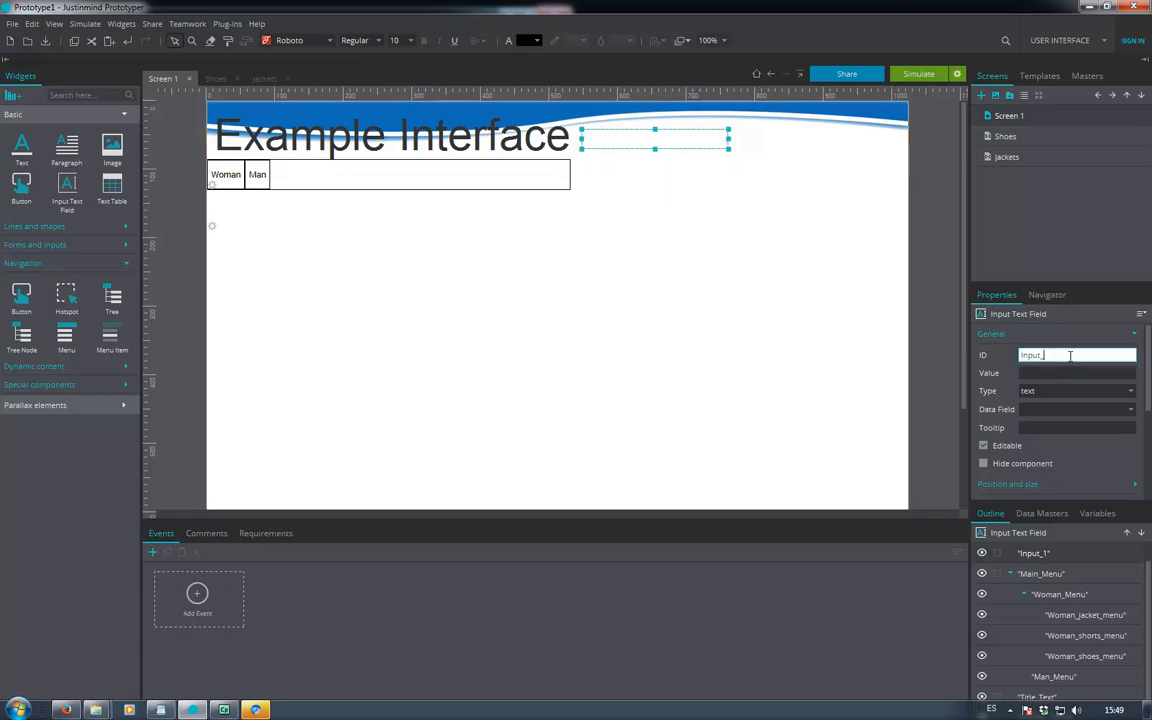
key("Home")
type("Search_")
left_click(725, 183)
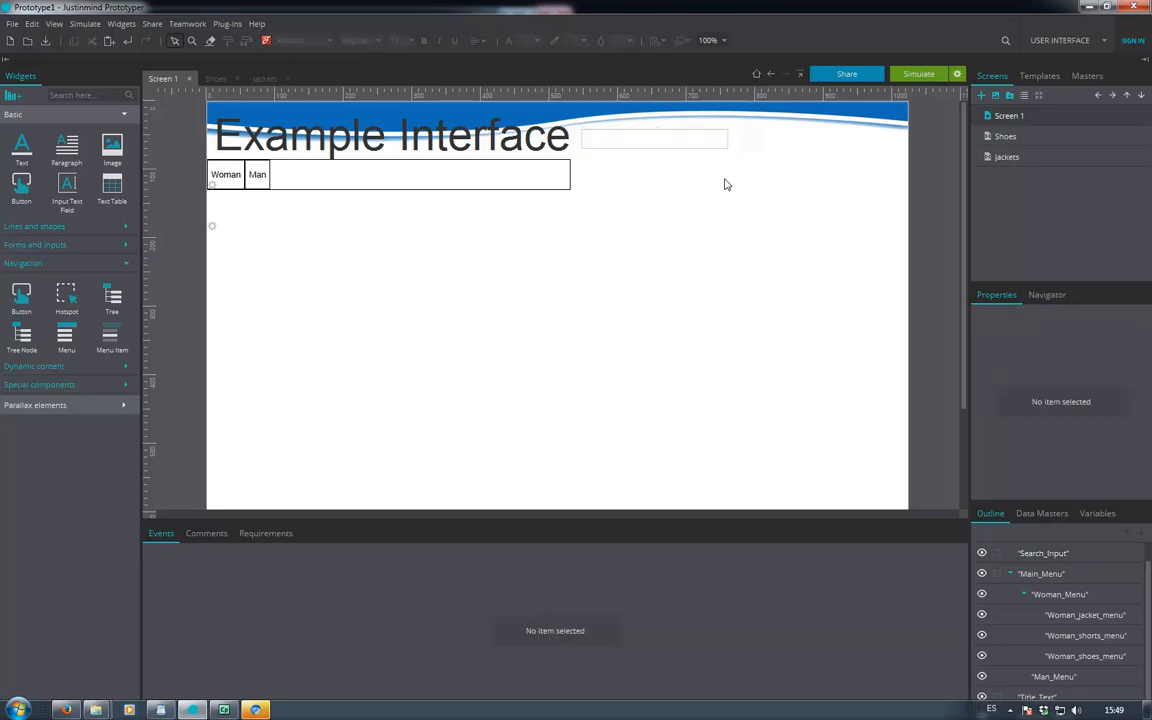
Step: Set the search input field's default value to "Text here..."
left_click(640, 141)
left_click(1063, 372)
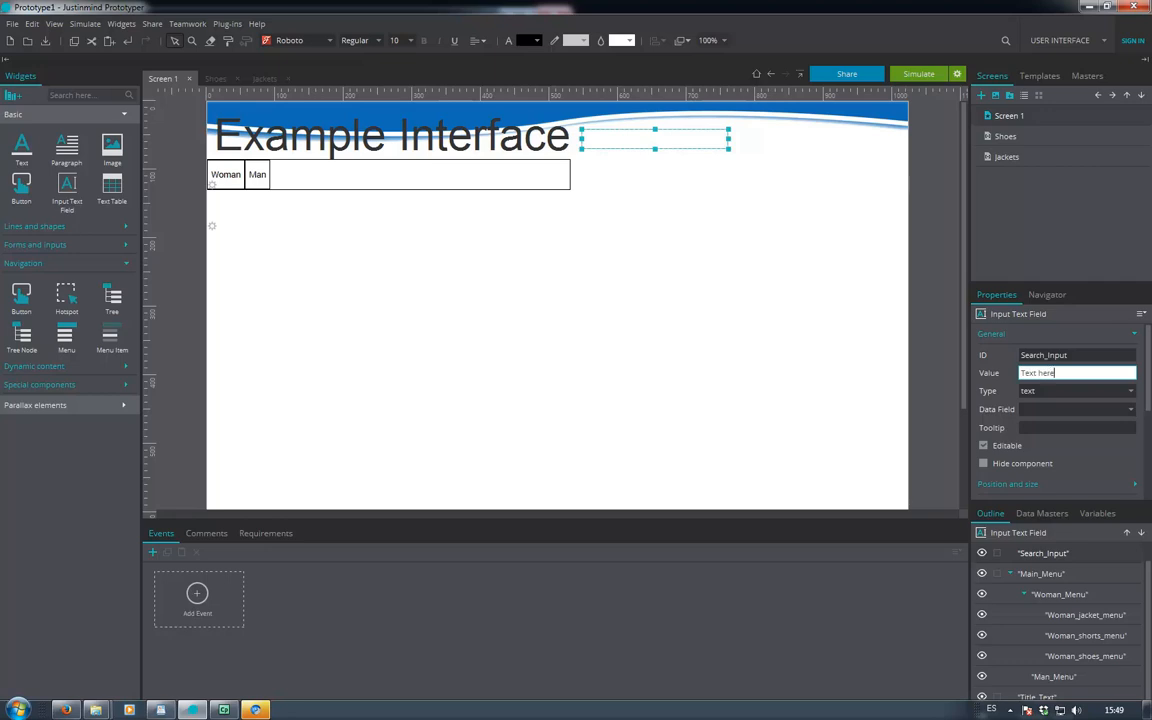
left_click(637, 283)
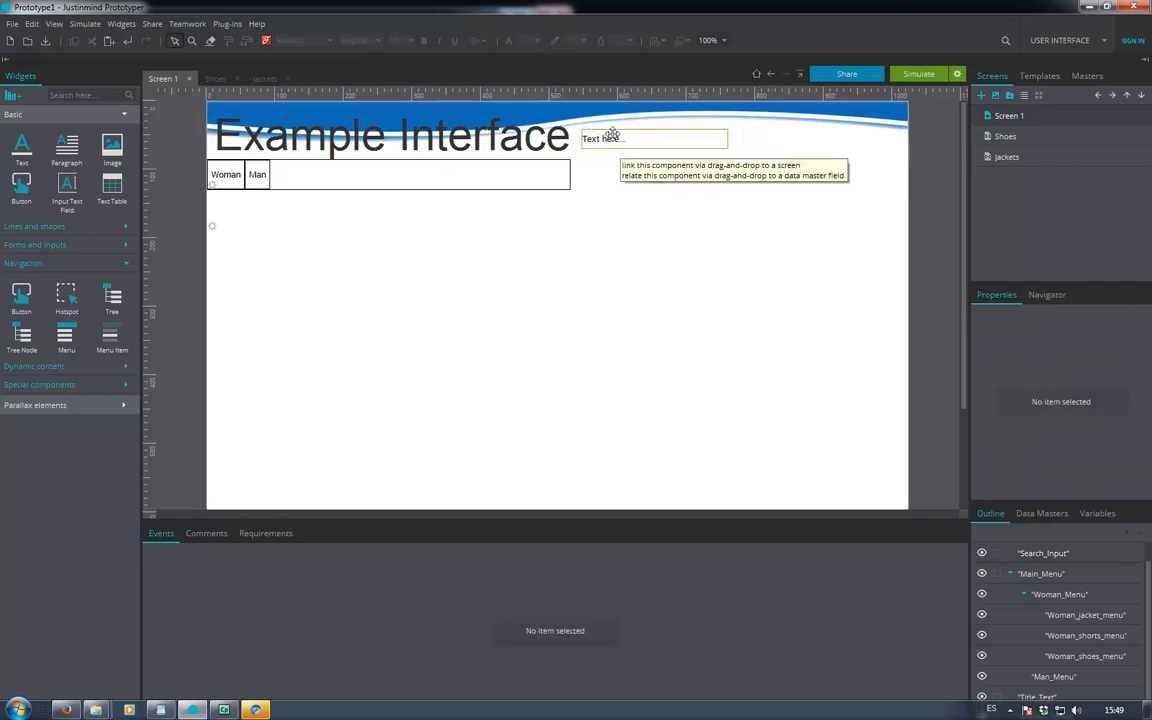
left_click(621, 139)
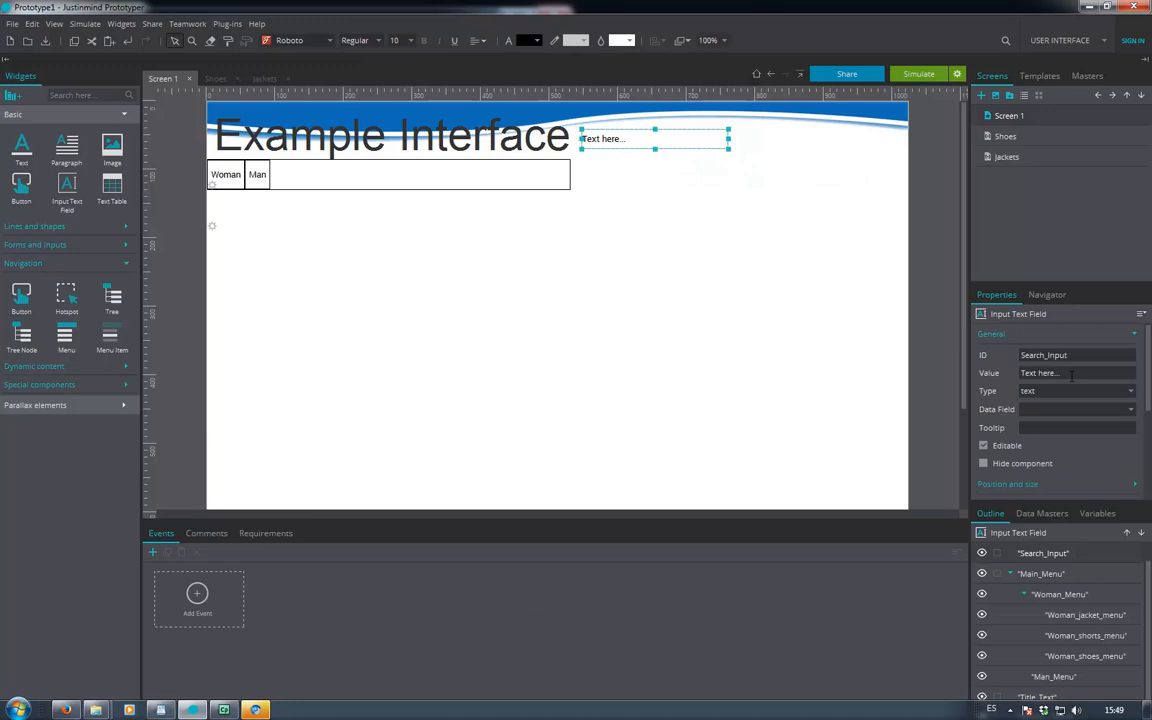
Step: Simulate the prototype, test entering text in the search field and clearing it, and close the simulation
left_click(918, 74)
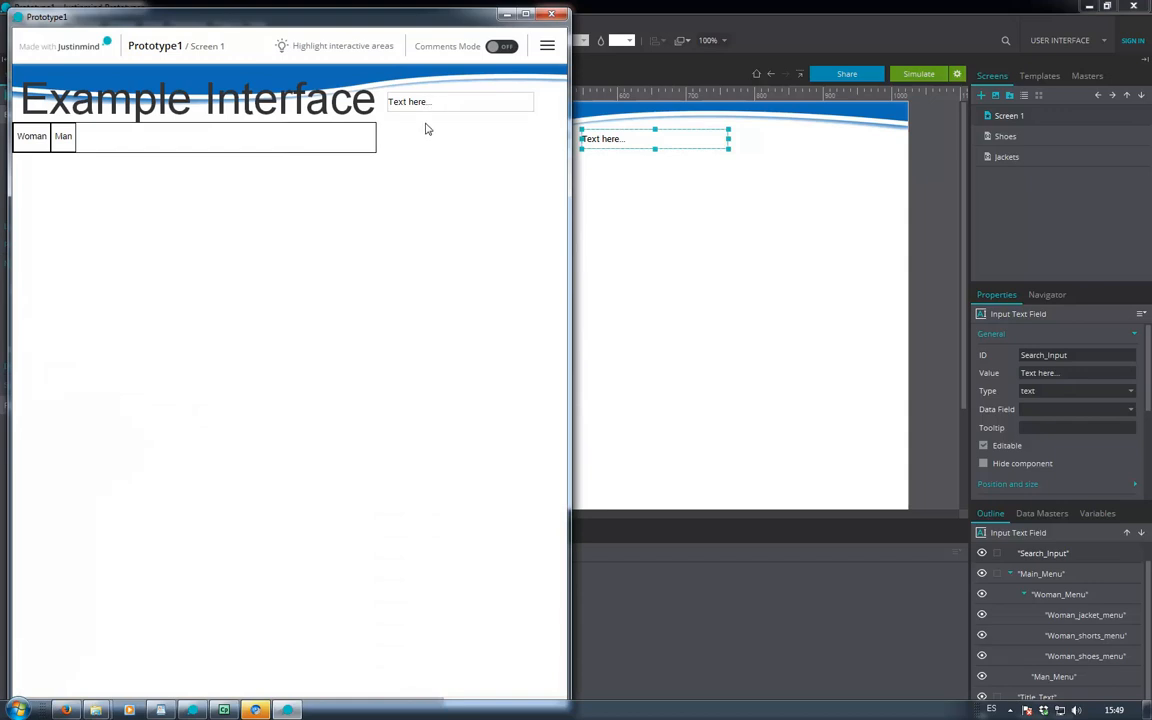
left_click(415, 104)
type("dsjdshjk")
key("ctrl+a")
key("BackSpace")
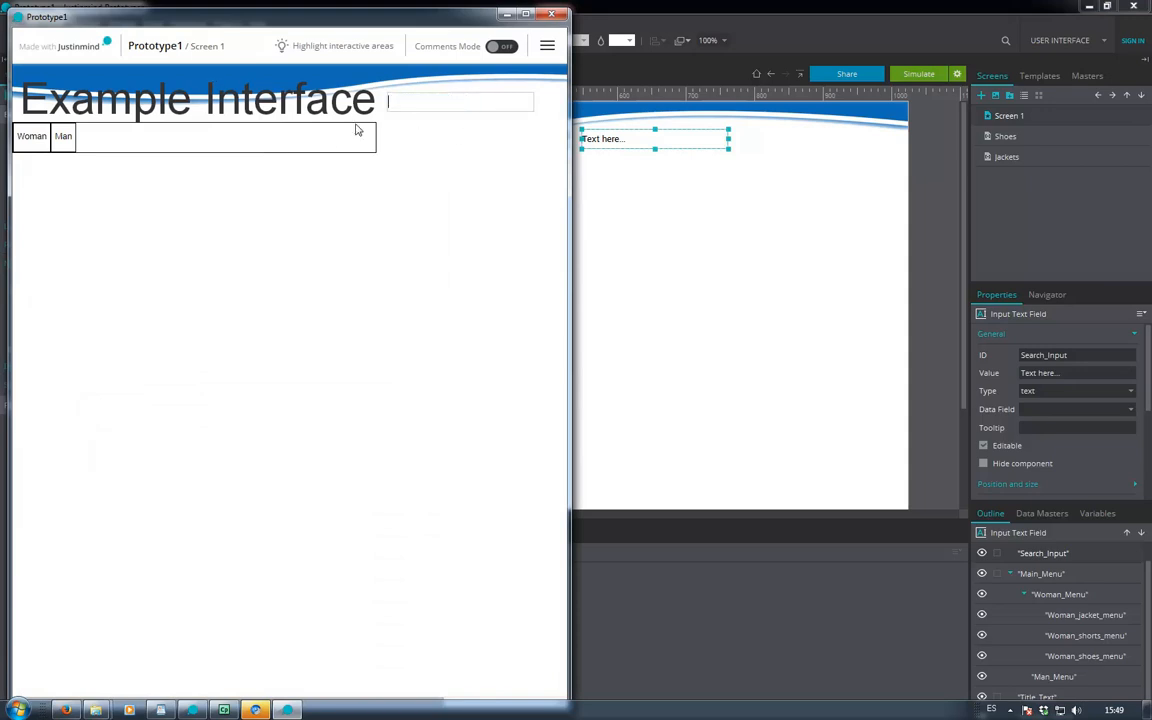
left_click(551, 13)
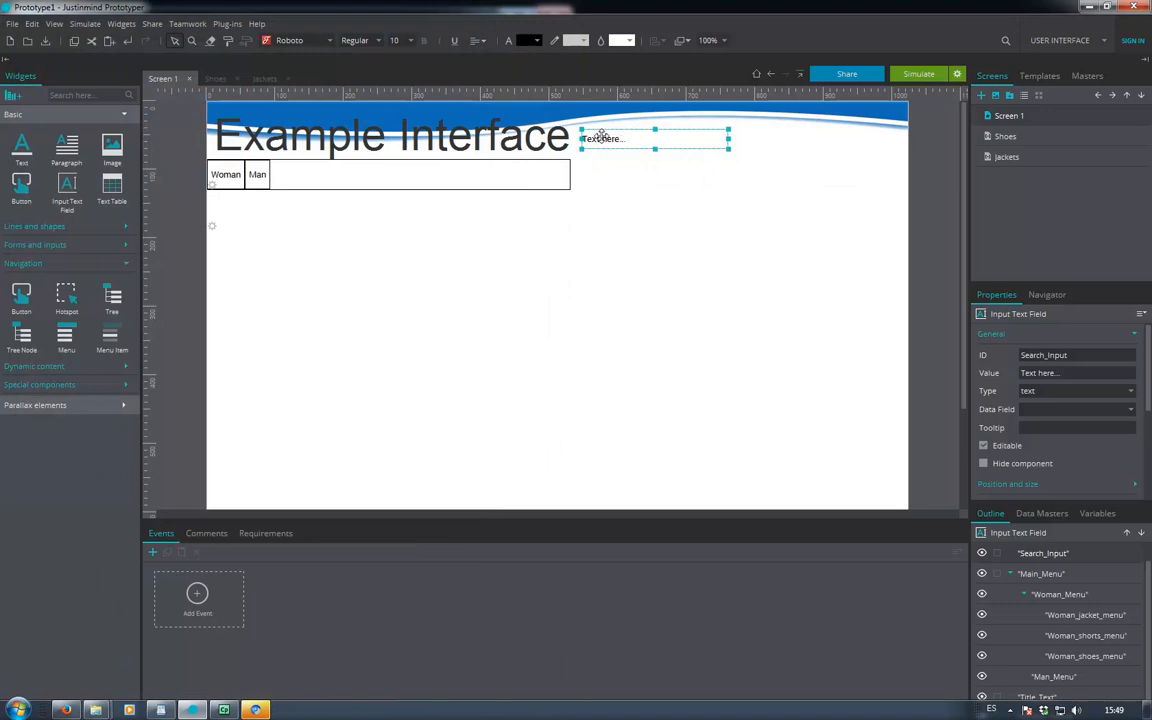
Step: Start a new event for the search input field with the on Focus In trigger
left_click(153, 553)
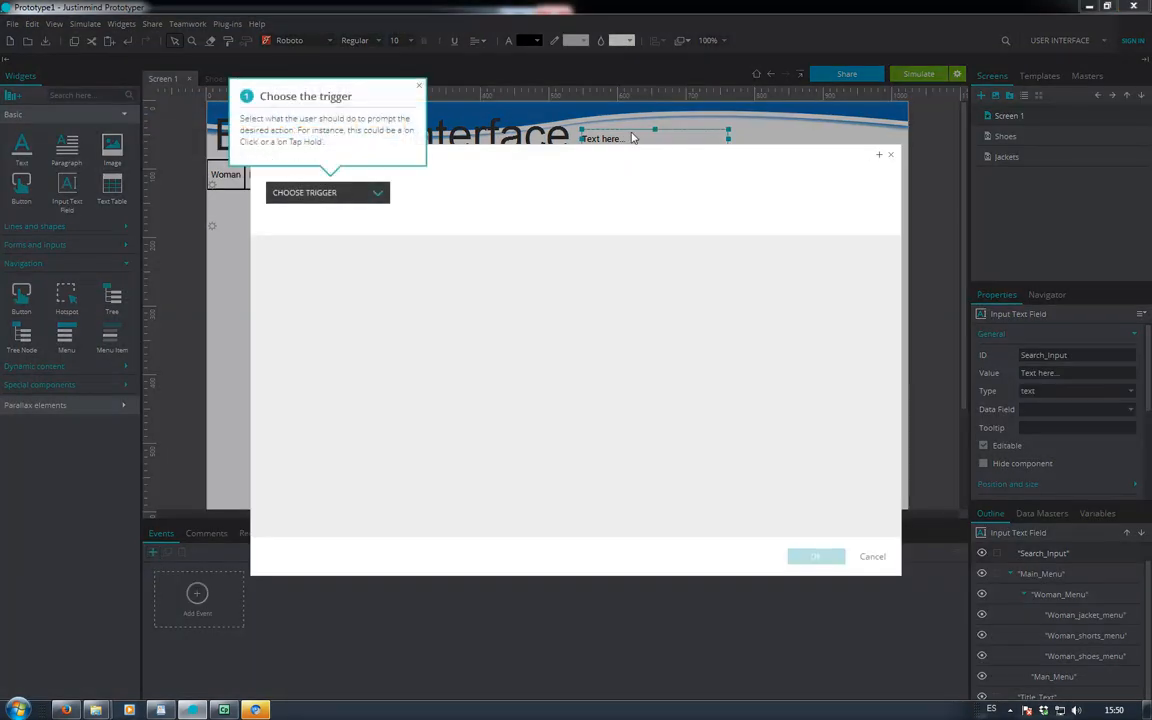
left_click(370, 196)
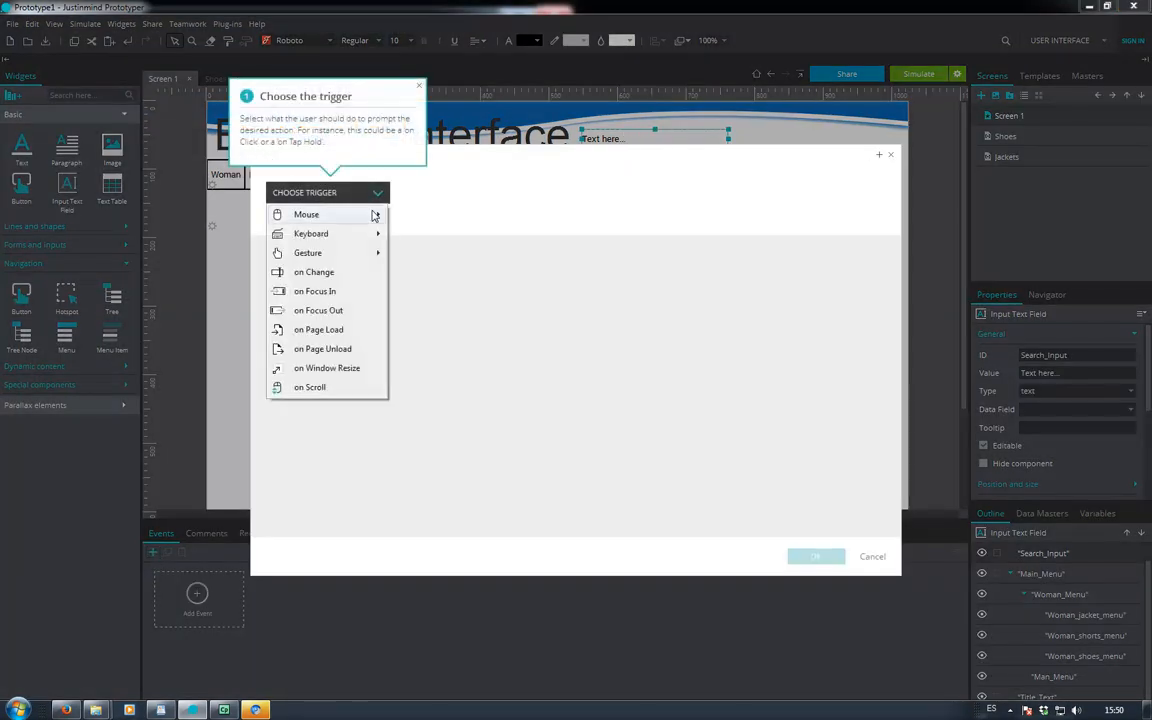
mouse_move(374, 215)
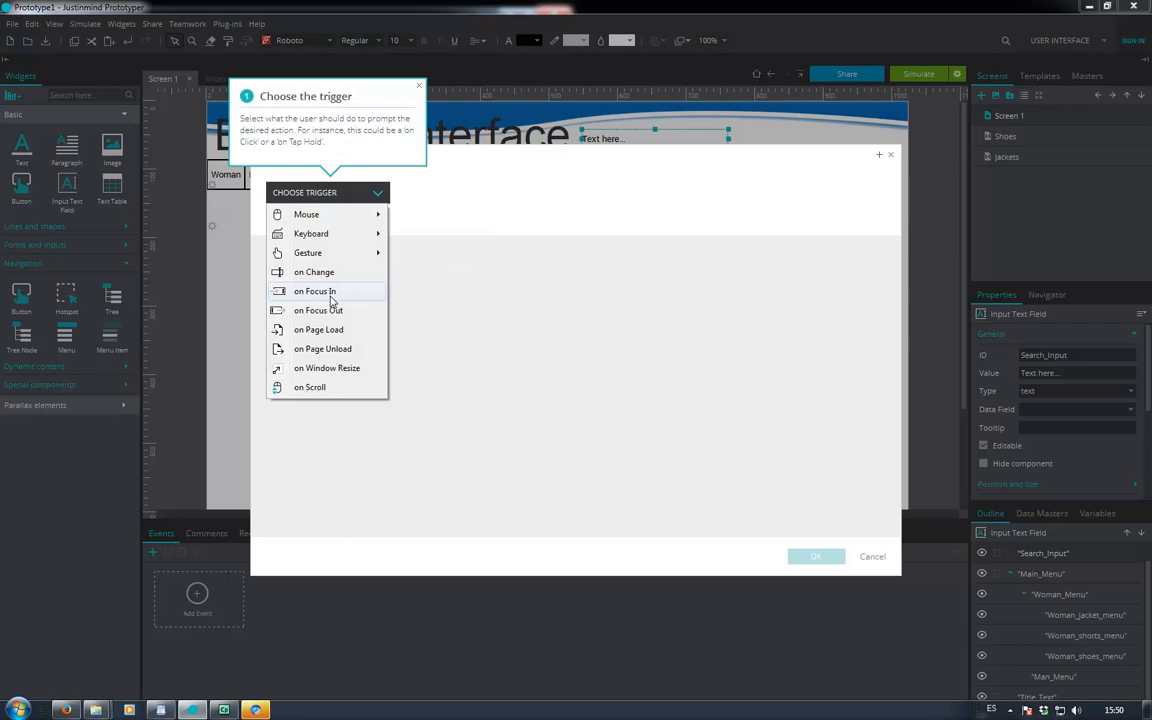
left_click(331, 298)
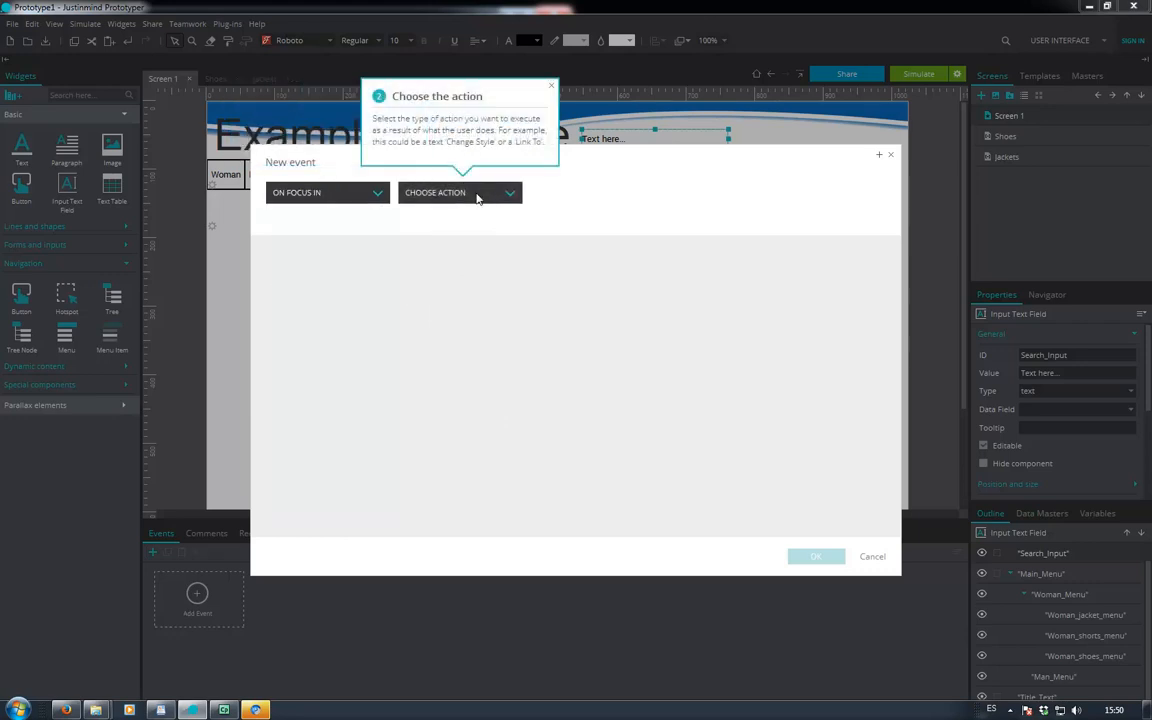
Step: Set the event's action to Set Value on the search input field with an empty fixed value, and confirm the event
left_click(477, 196)
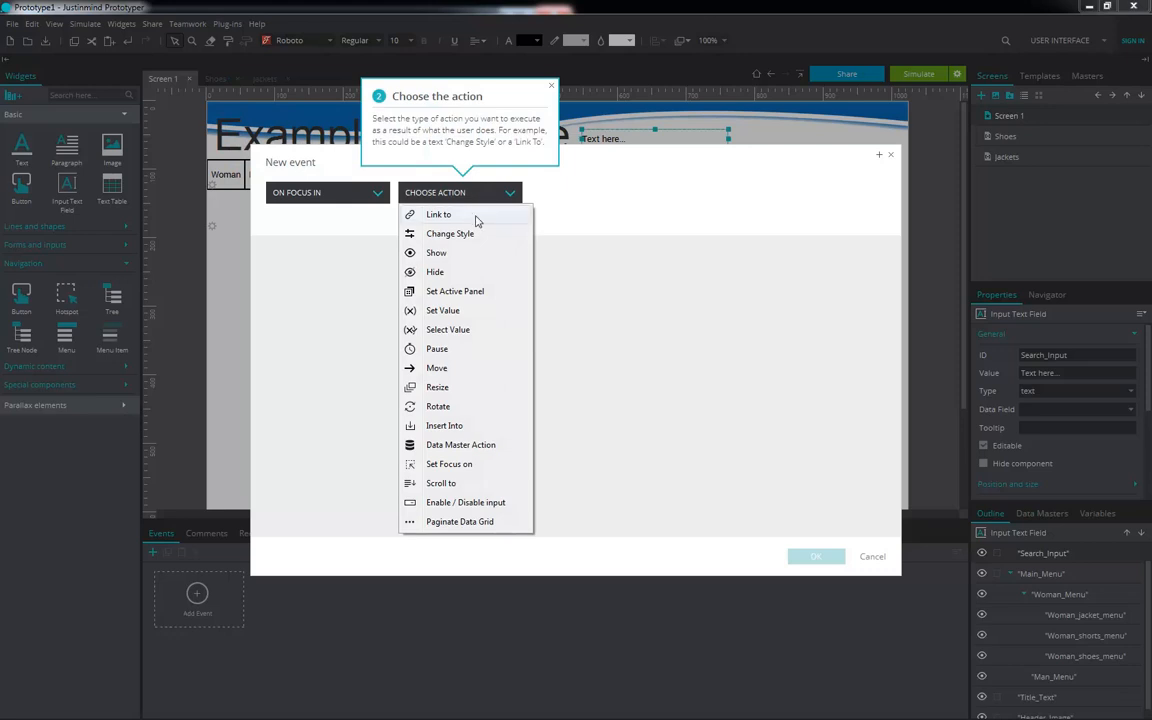
left_click(454, 316)
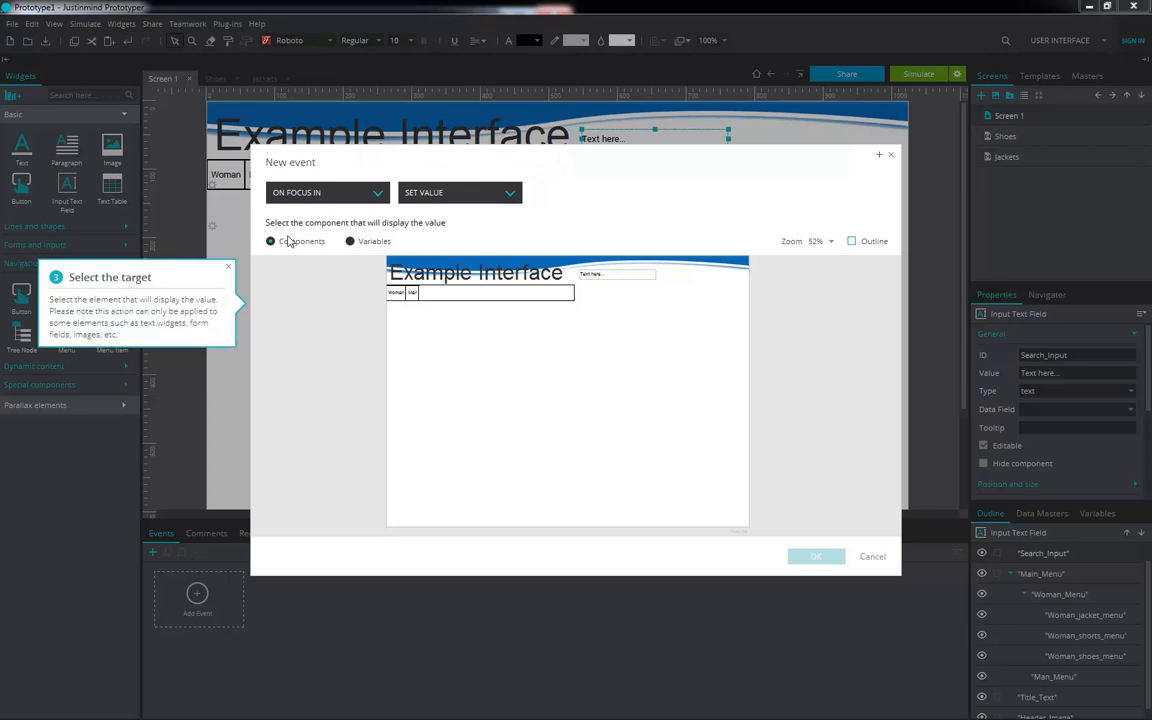
left_click(628, 276)
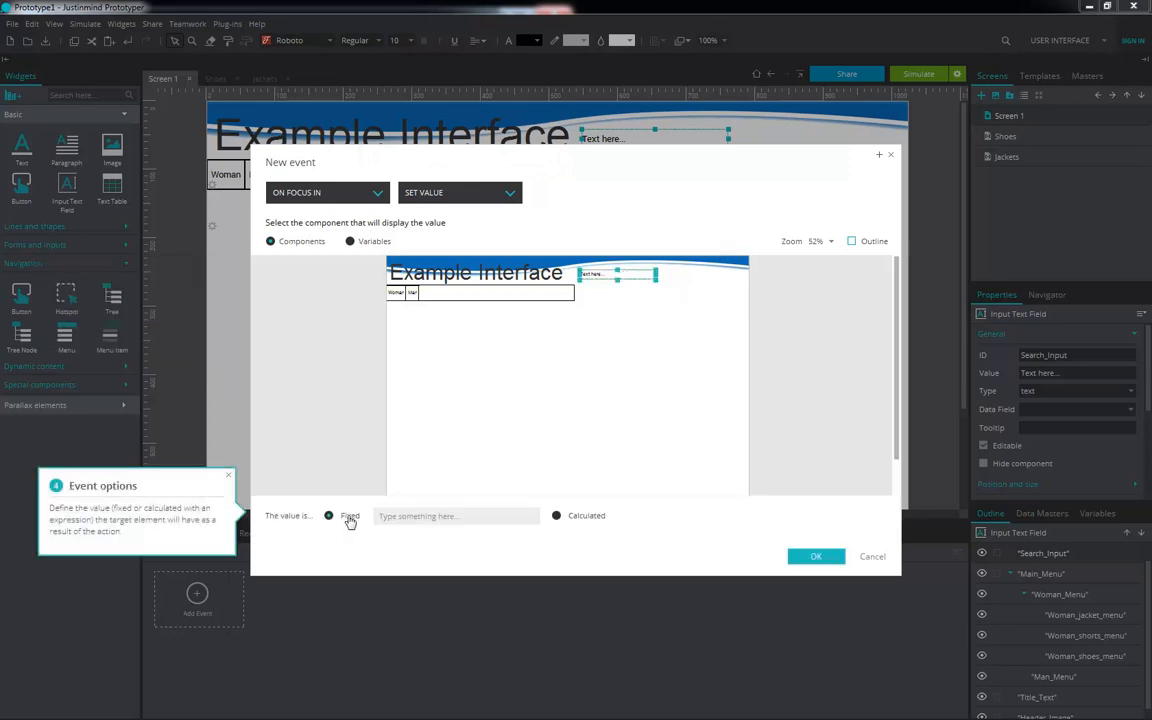
left_click(399, 516)
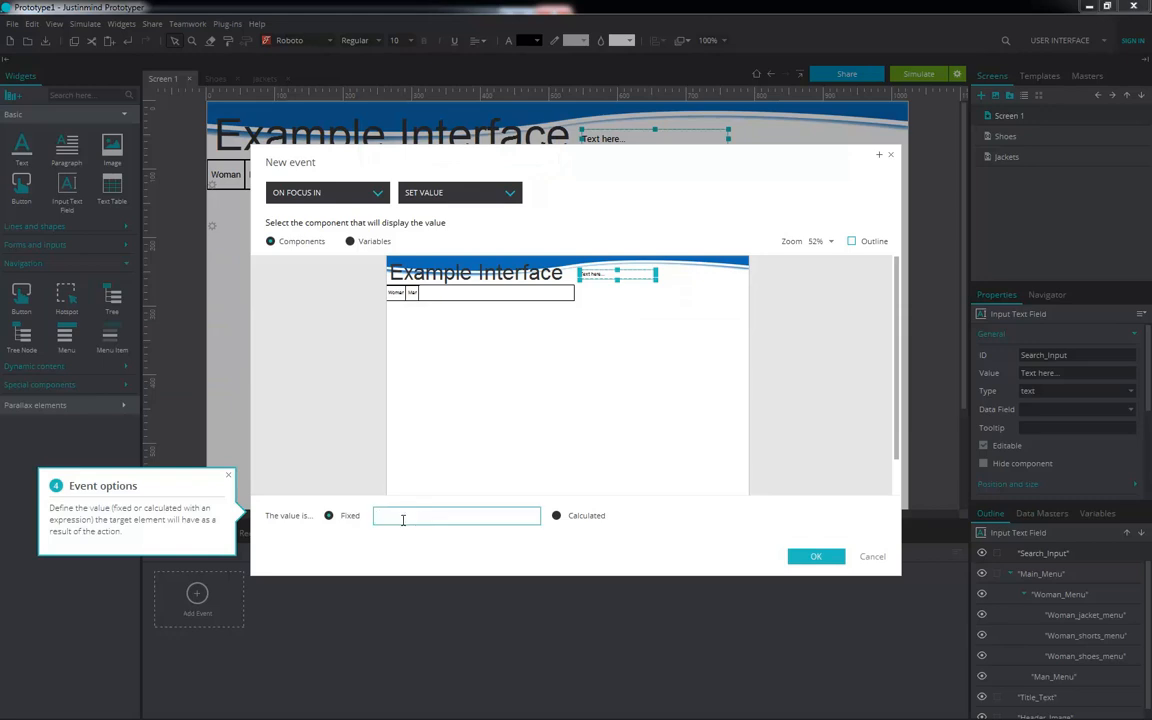
left_click(818, 556)
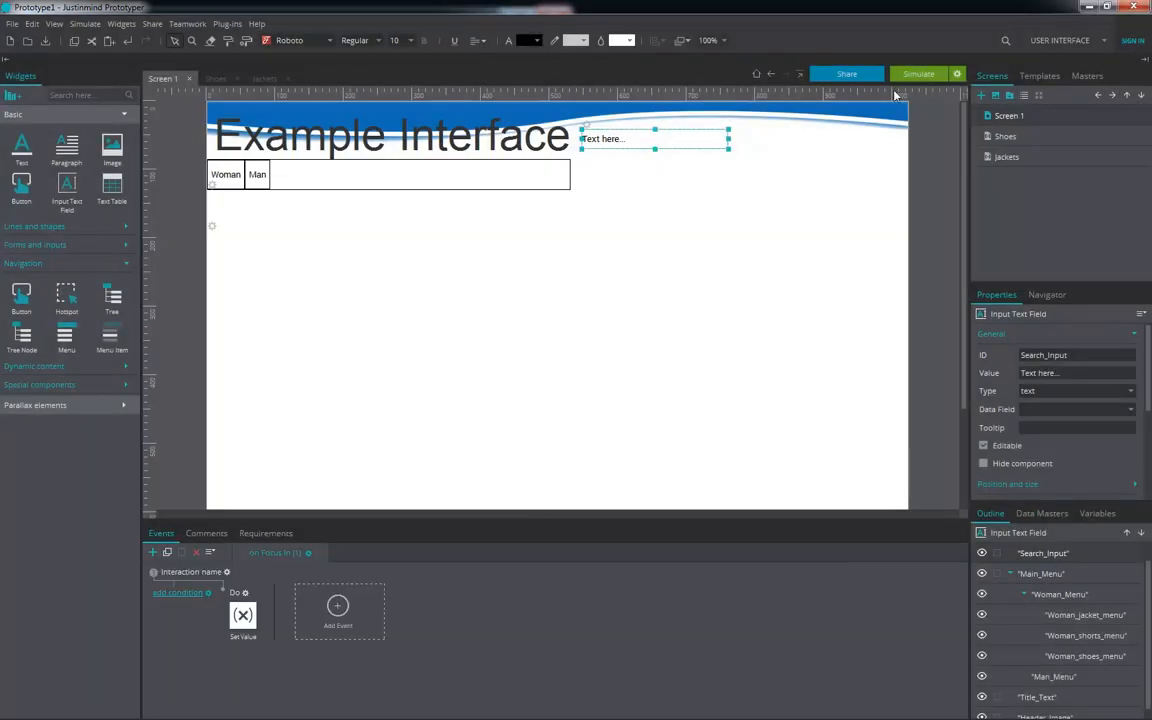
Step: Simulate the prototype, test focusing the search field repeatedly and entering sample text, and close the simulation
left_click(918, 74)
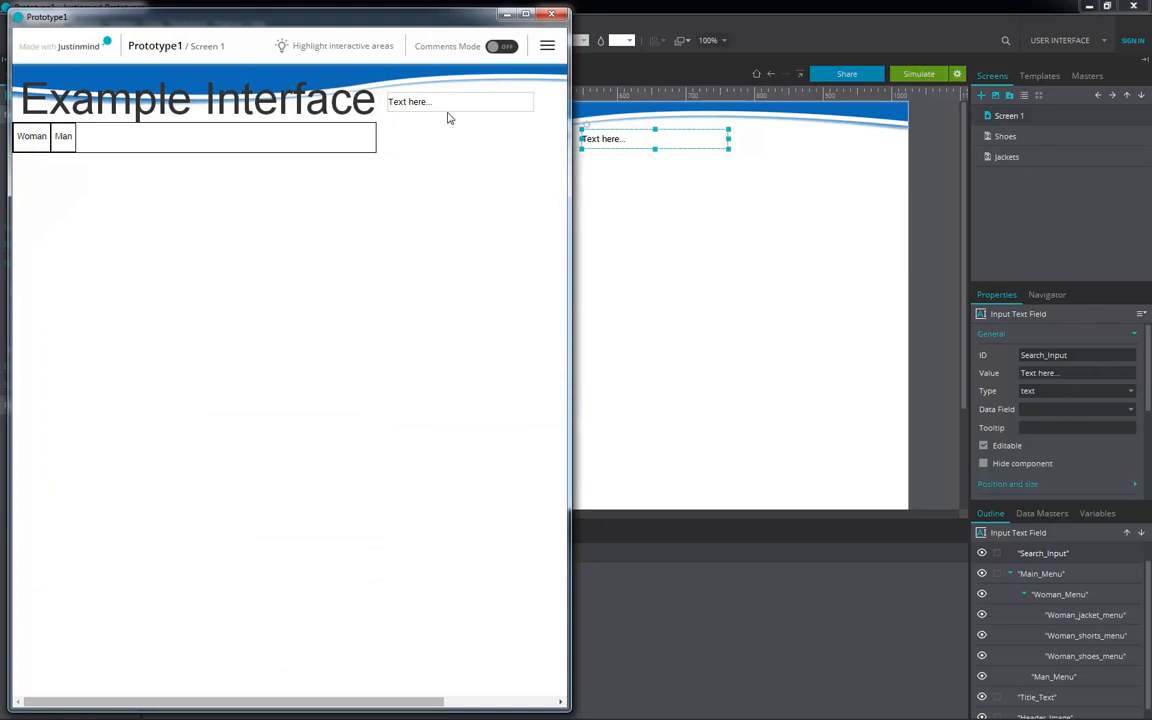
left_click(403, 101)
type("kljfdjklgfdjkljgfd")
left_click(494, 100)
type("gfdfgfdgdfgfd")
left_click(458, 105)
left_click(551, 13)
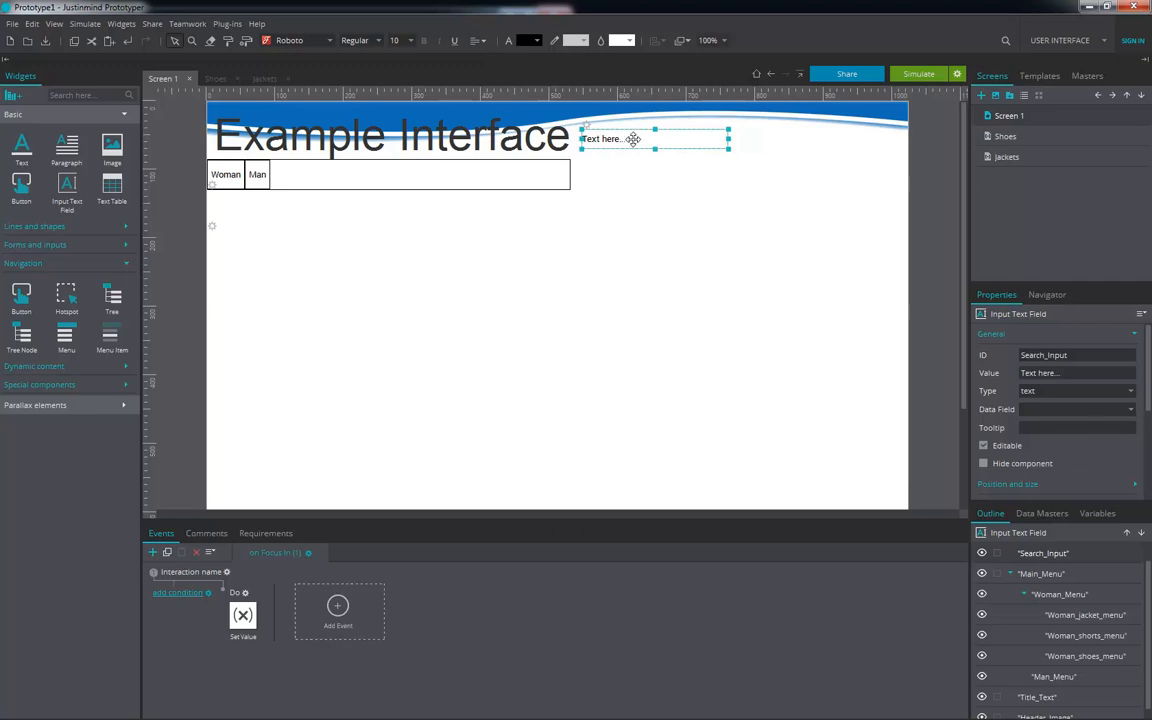
Step: Start another new event for the search input field with the on Focus Out trigger
double_click(640, 142)
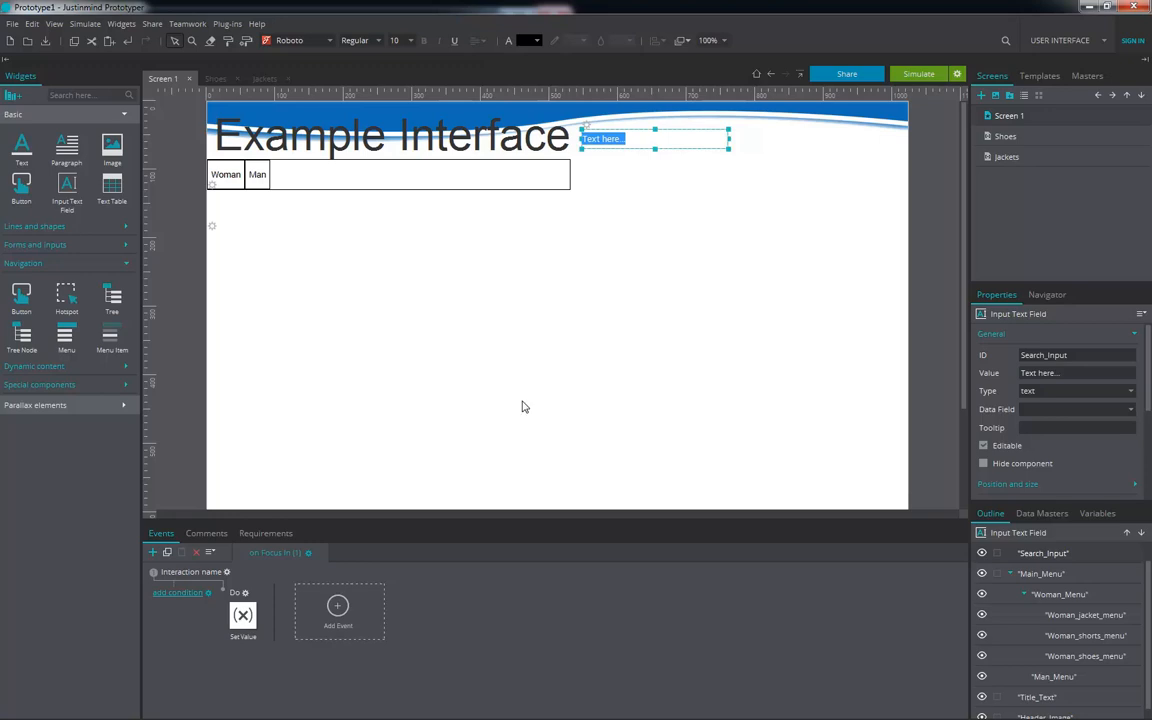
left_click(152, 553)
left_click(296, 190)
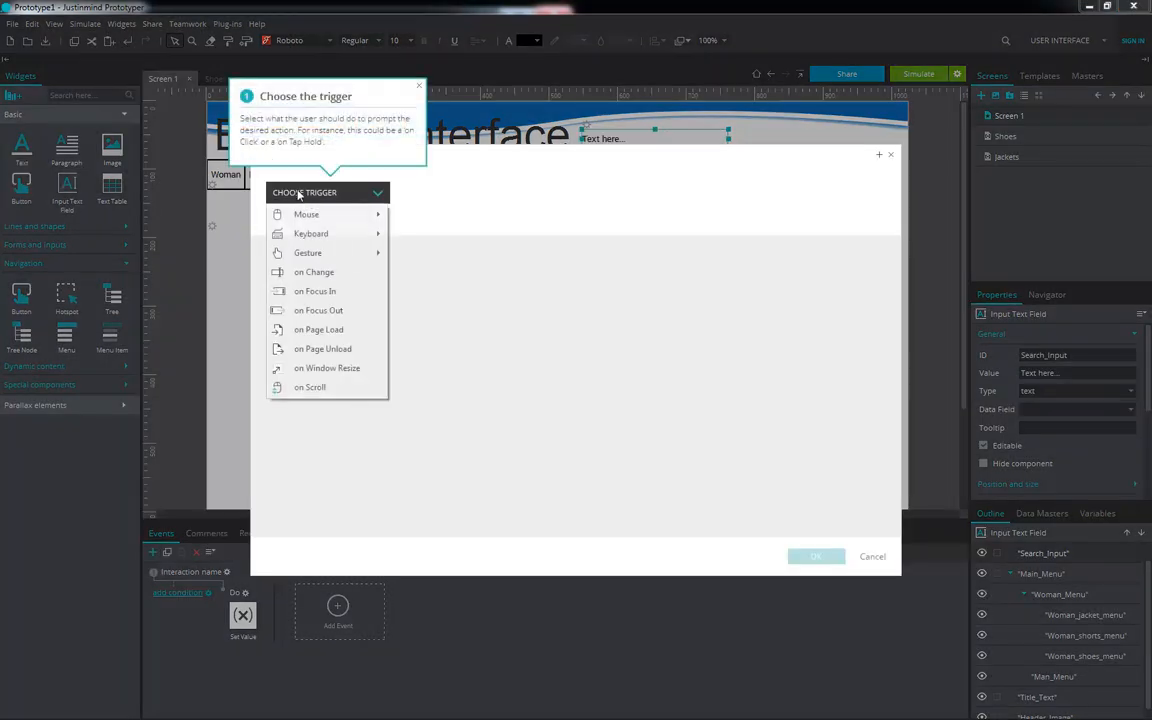
left_click(316, 311)
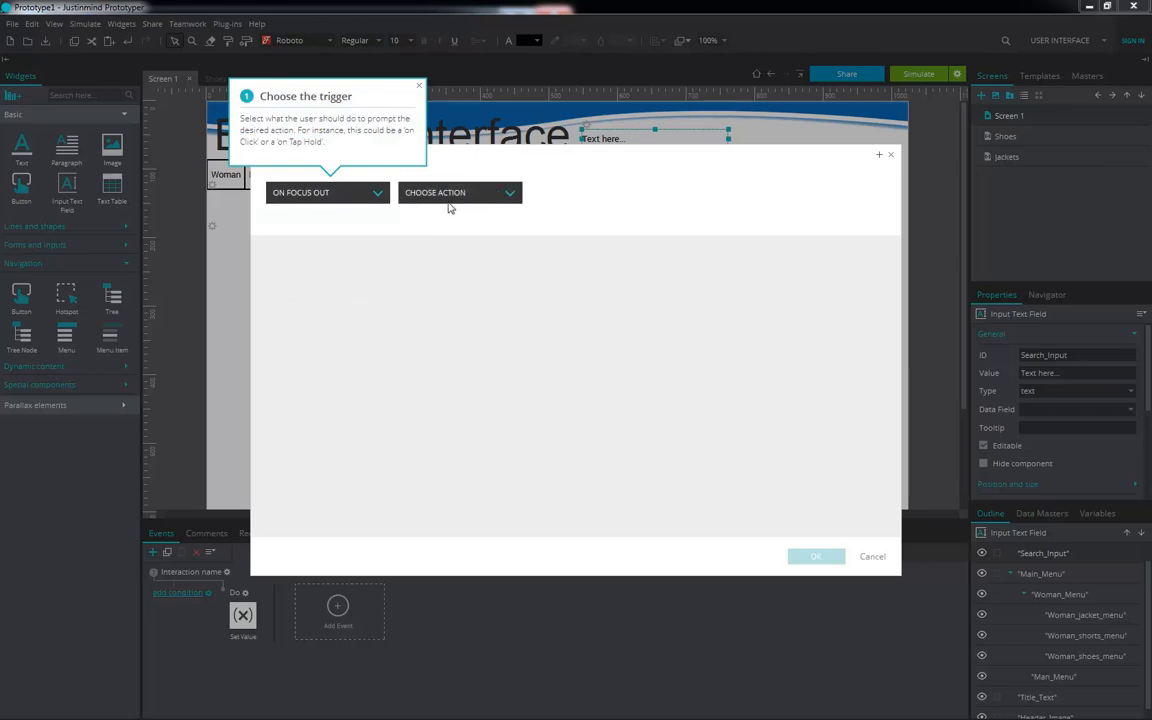
Step: Set the on Focus Out event to Set Value on the search input field with the fixed value "Text here..." and confirm the event
left_click(453, 195)
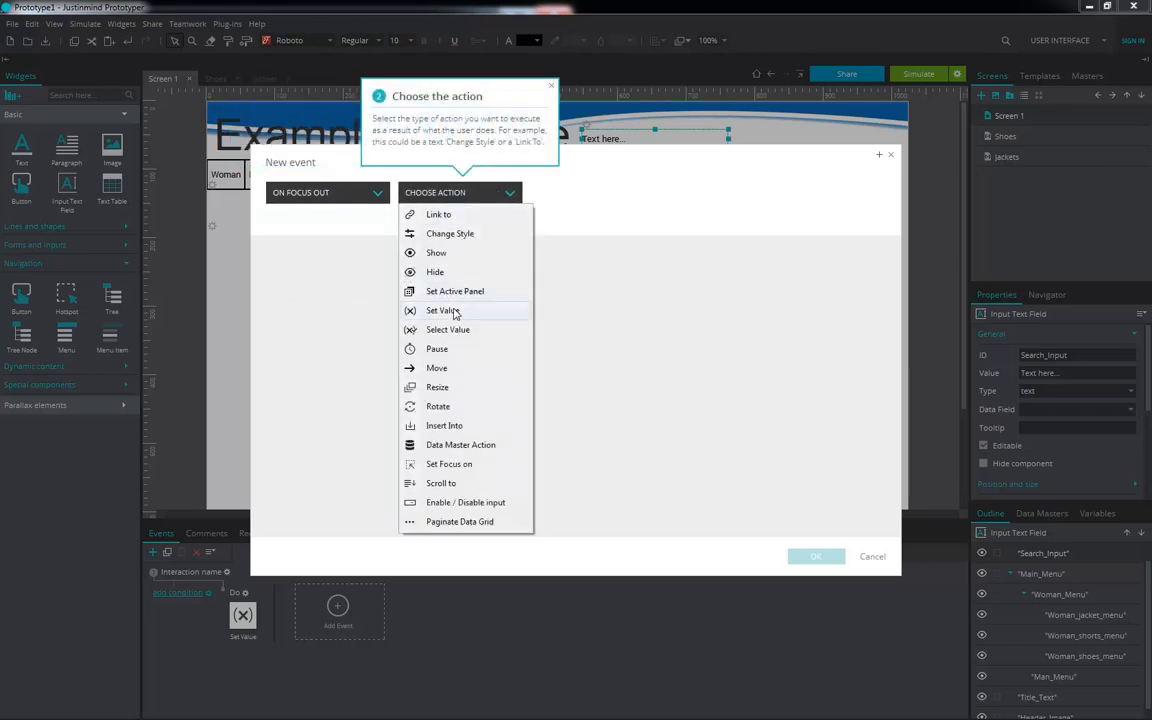
left_click(440, 388)
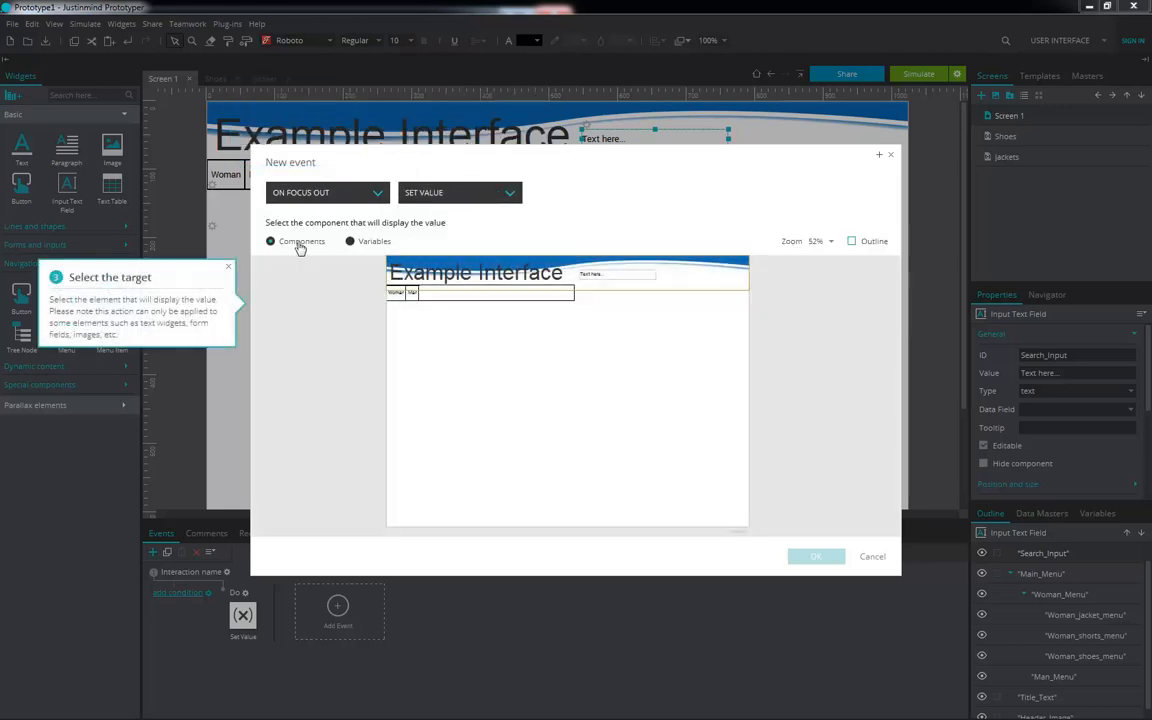
left_click(578, 278)
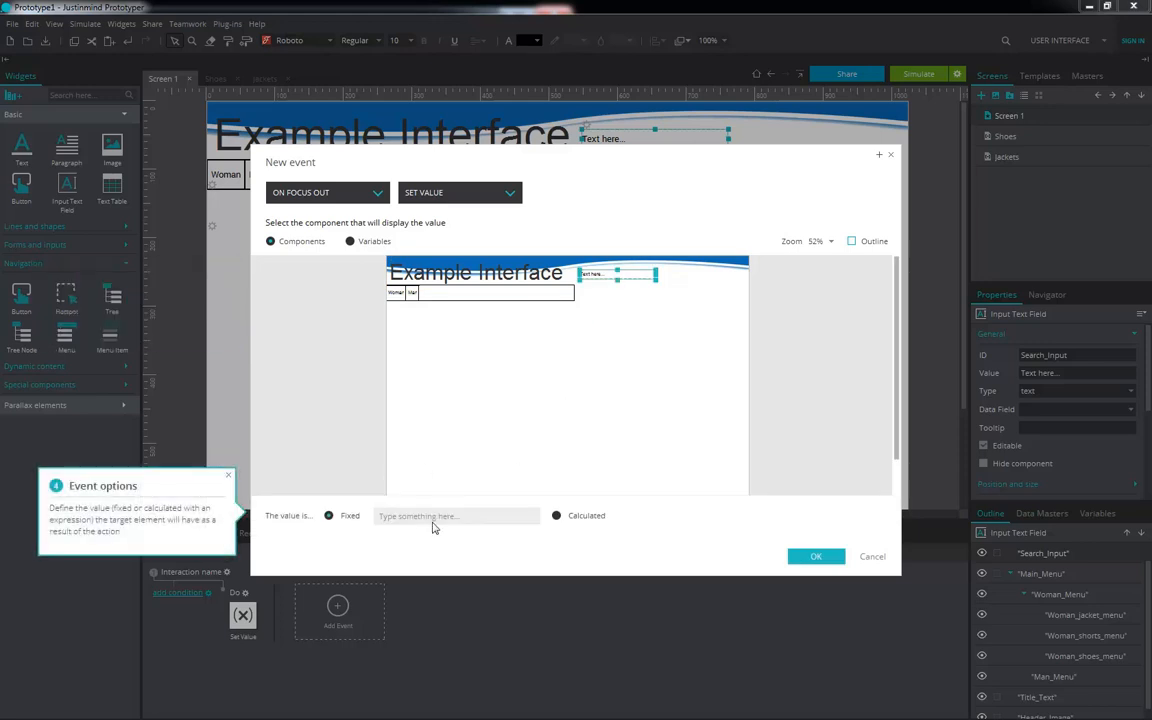
left_click(434, 515)
type("Text here...")
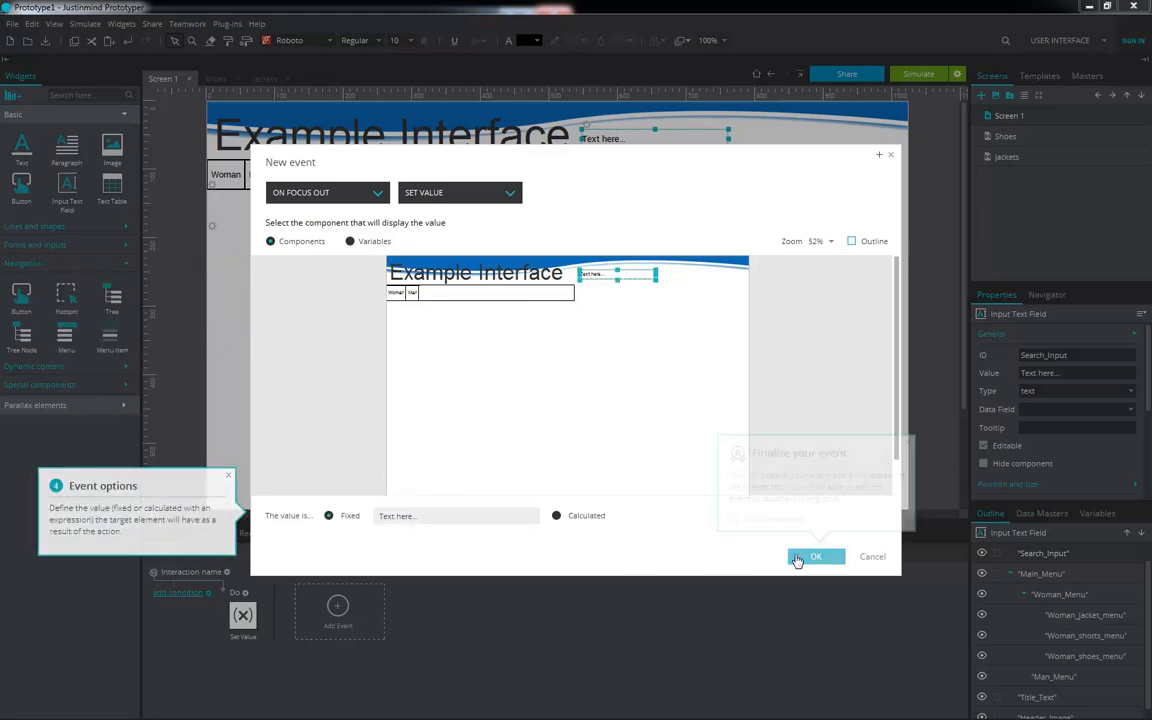
left_click(815, 556)
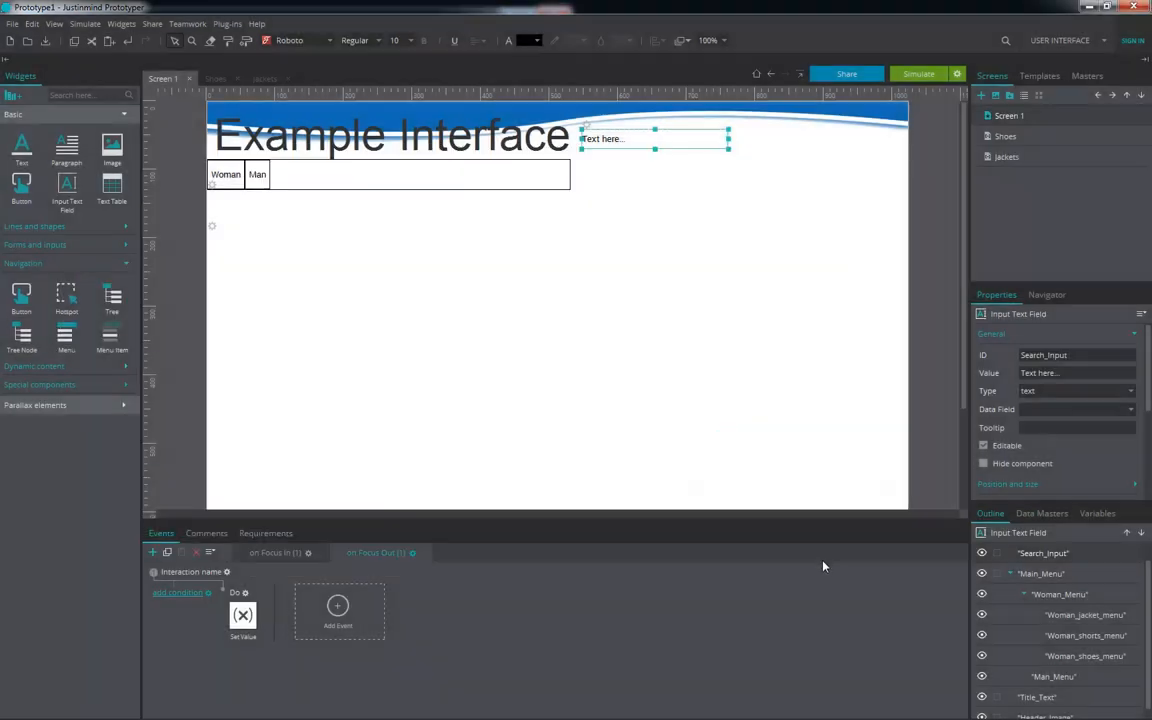
Step: Simulate the prototype, test entering sample text such as "Nike" in the search field and leaving it, and exit the simulation
left_click(930, 77)
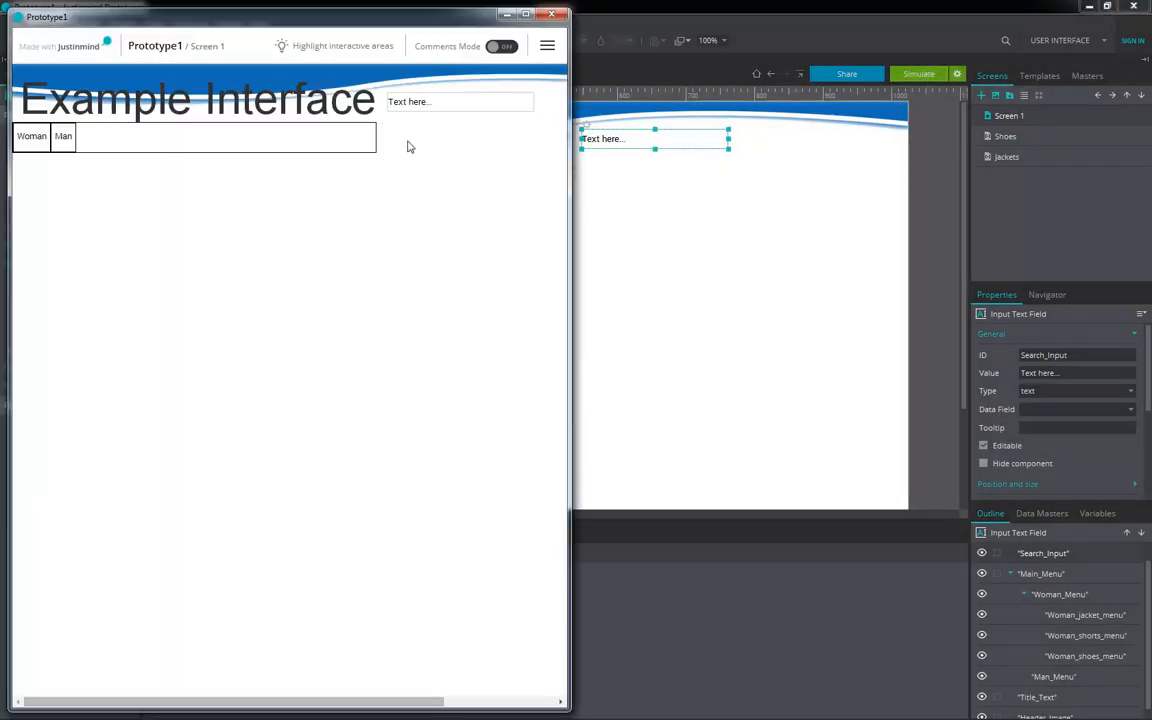
left_click(420, 103)
type("ksahdjkhsad")
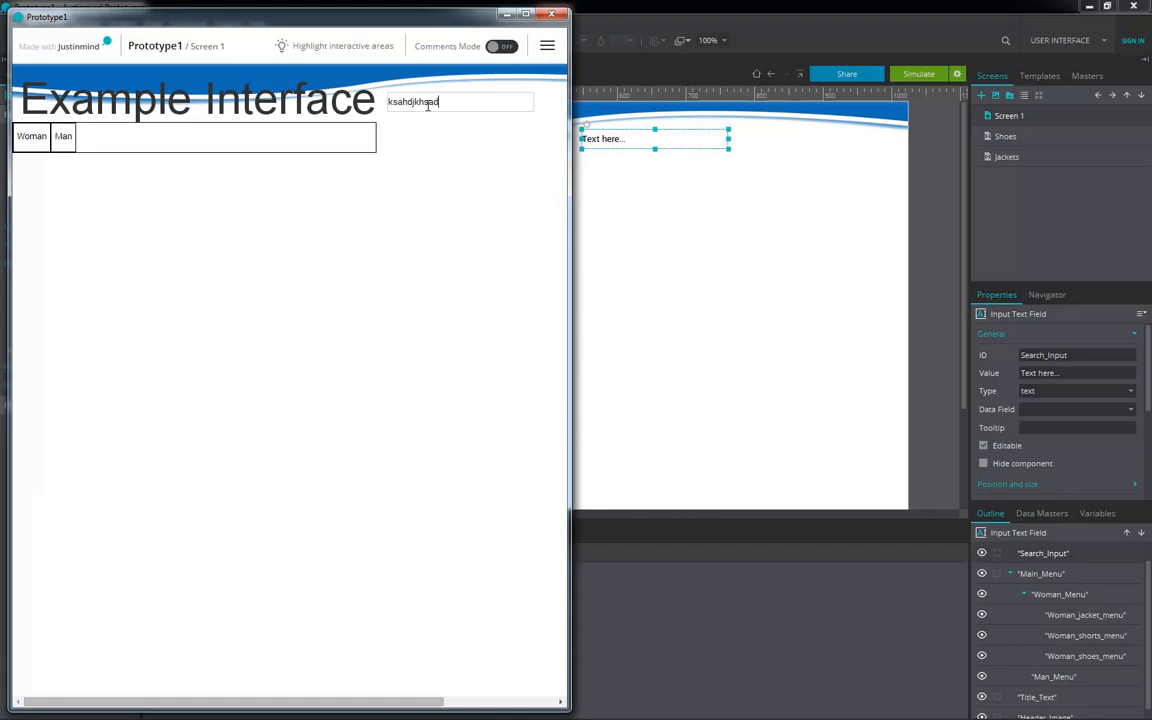
left_click(415, 172)
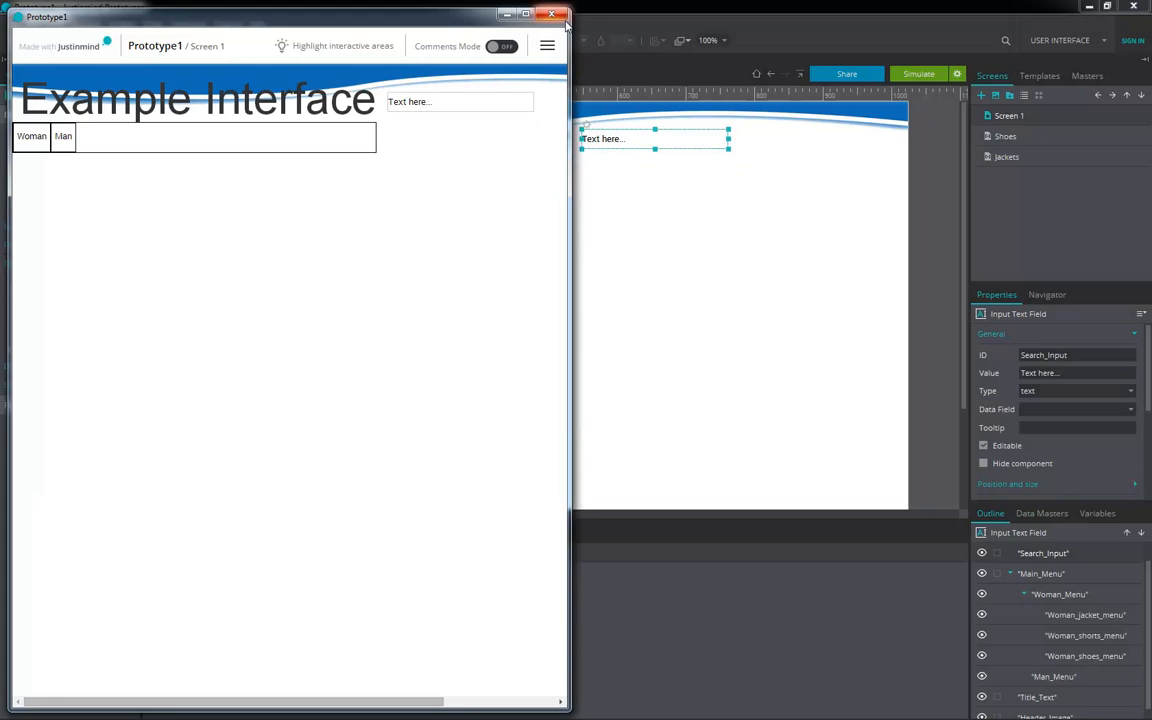
left_click(434, 105)
type("Nike")
left_click(428, 152)
left_click(507, 14)
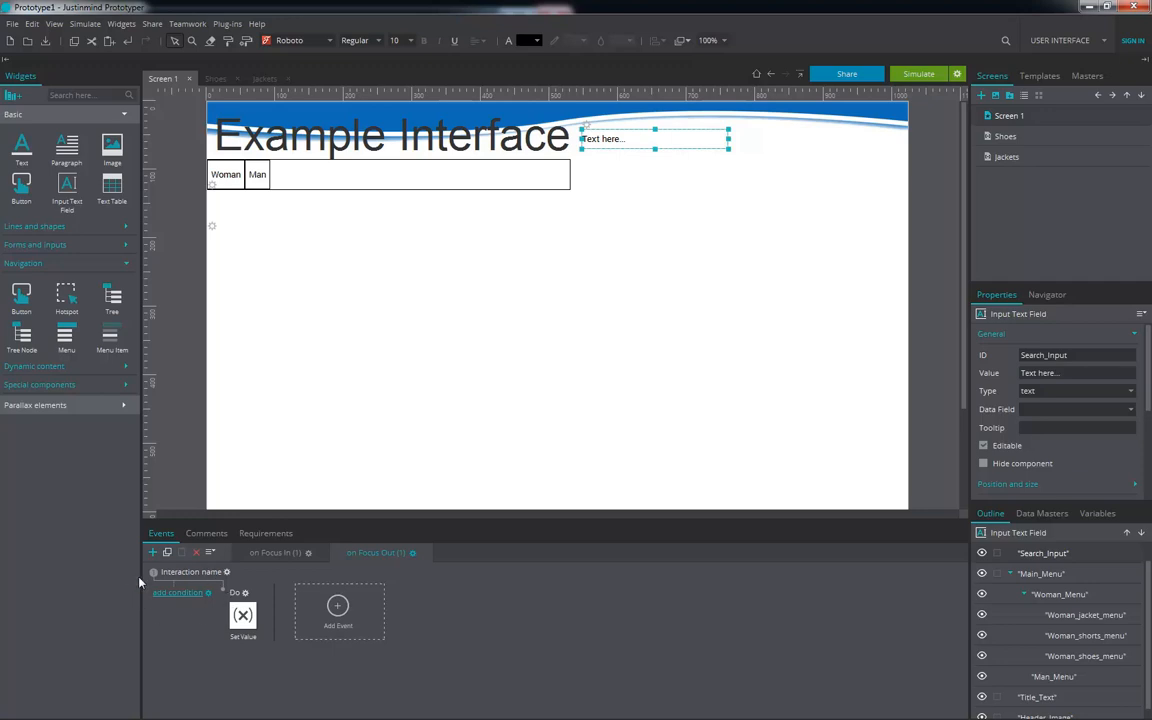
Step: Add a condition to the on Focus Out event using the Equals comparator with the search input's value as its first operand
left_click(177, 593)
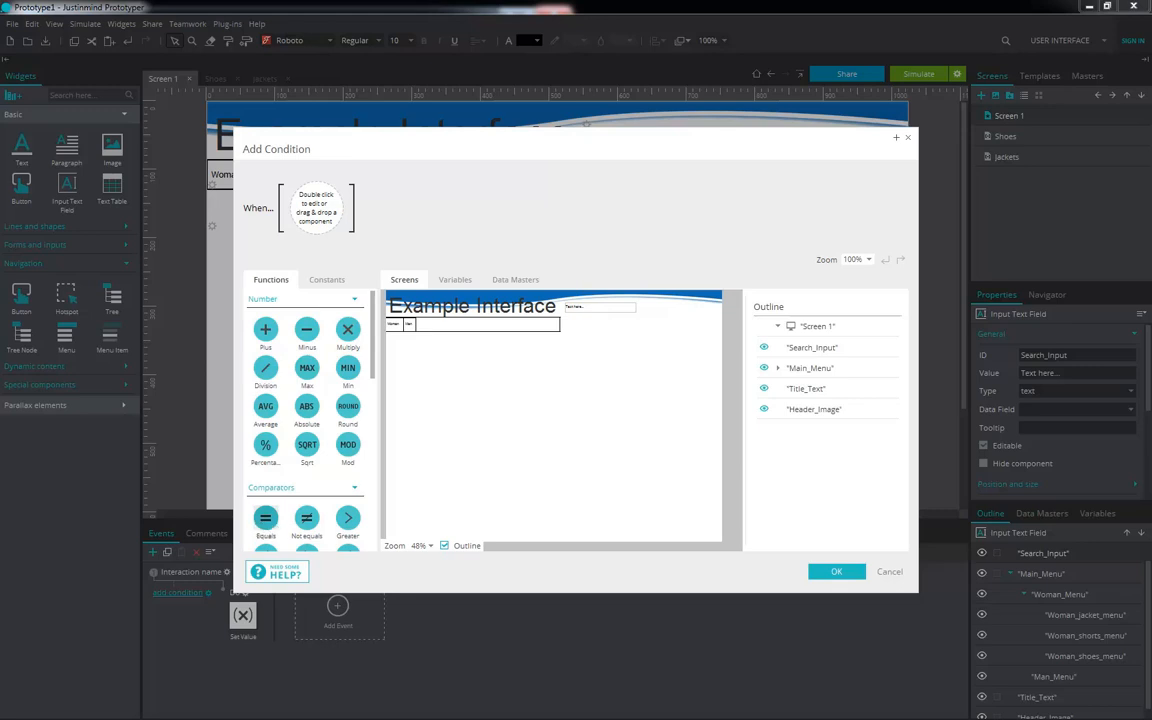
left_click_drag(266, 518, 318, 212)
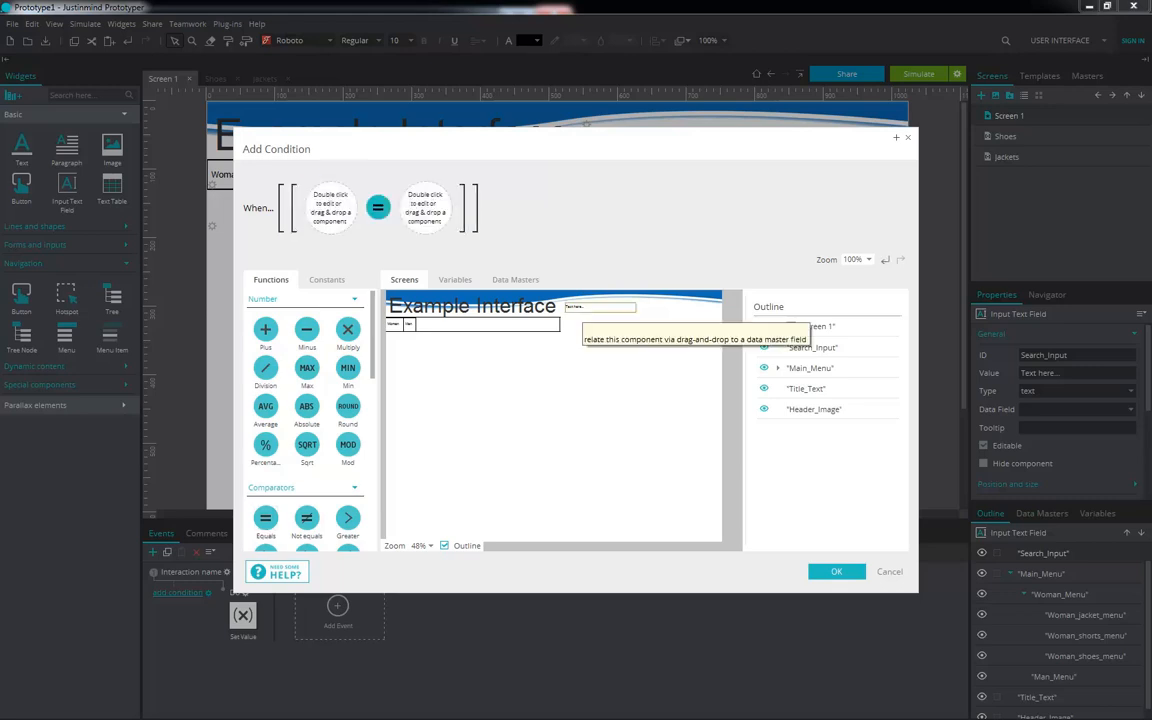
left_click(583, 306)
left_click_drag(583, 306, 331, 209)
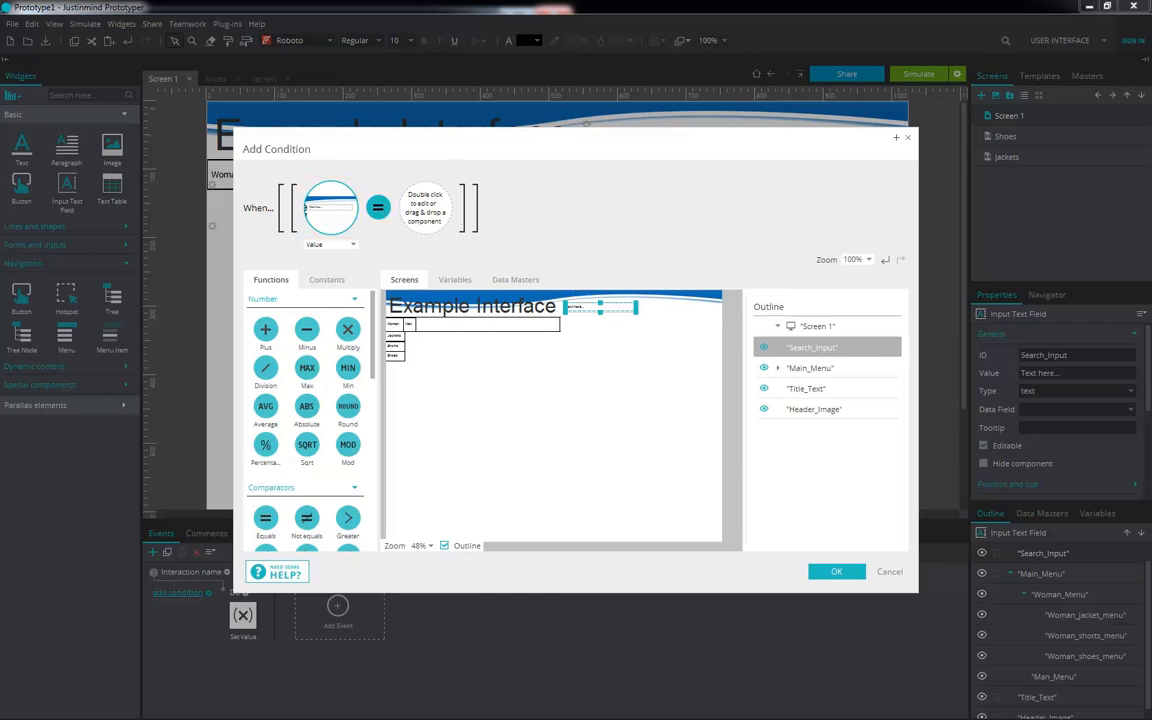
Step: Use an empty Text constant as the condition's second operand and confirm the condition
left_click(326, 281)
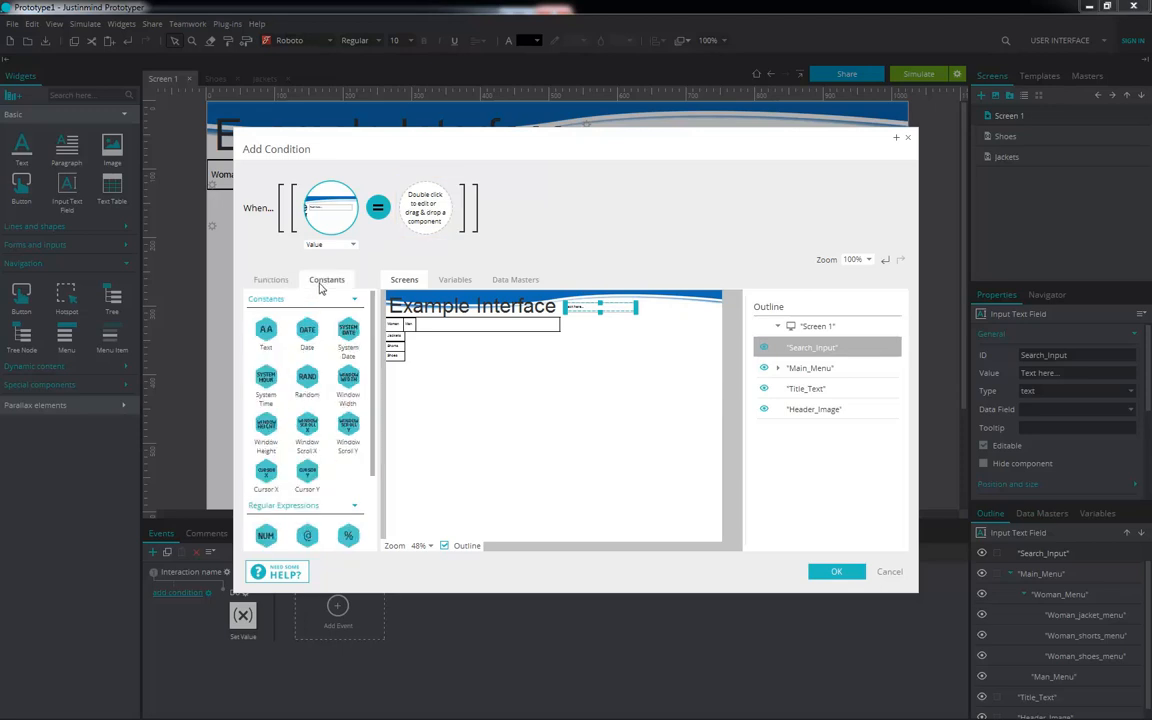
left_click_drag(266, 331, 425, 213)
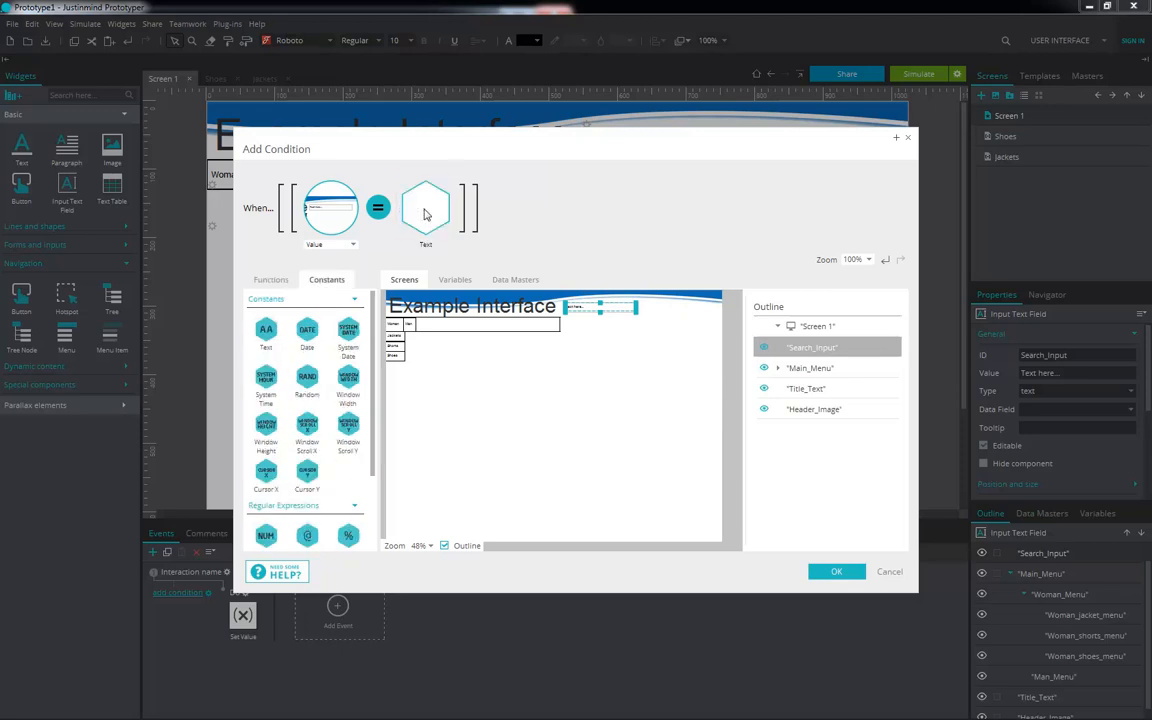
type("asdfasdfasdf")
key("BackSpace")
key("BackSpace")
key("BackSpace")
key("BackSpace")
key("BackSpace")
key("BackSpace")
key("BackSpace")
key("BackSpace")
key("BackSpace")
key("BackSpace")
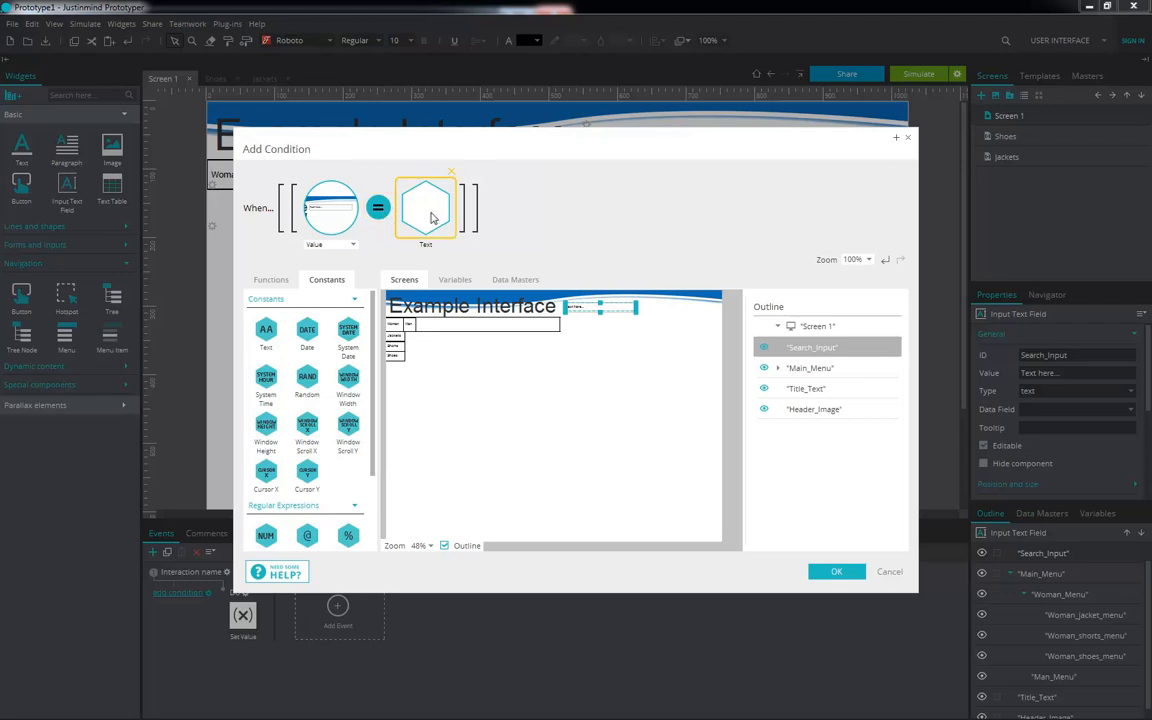
left_click(824, 572)
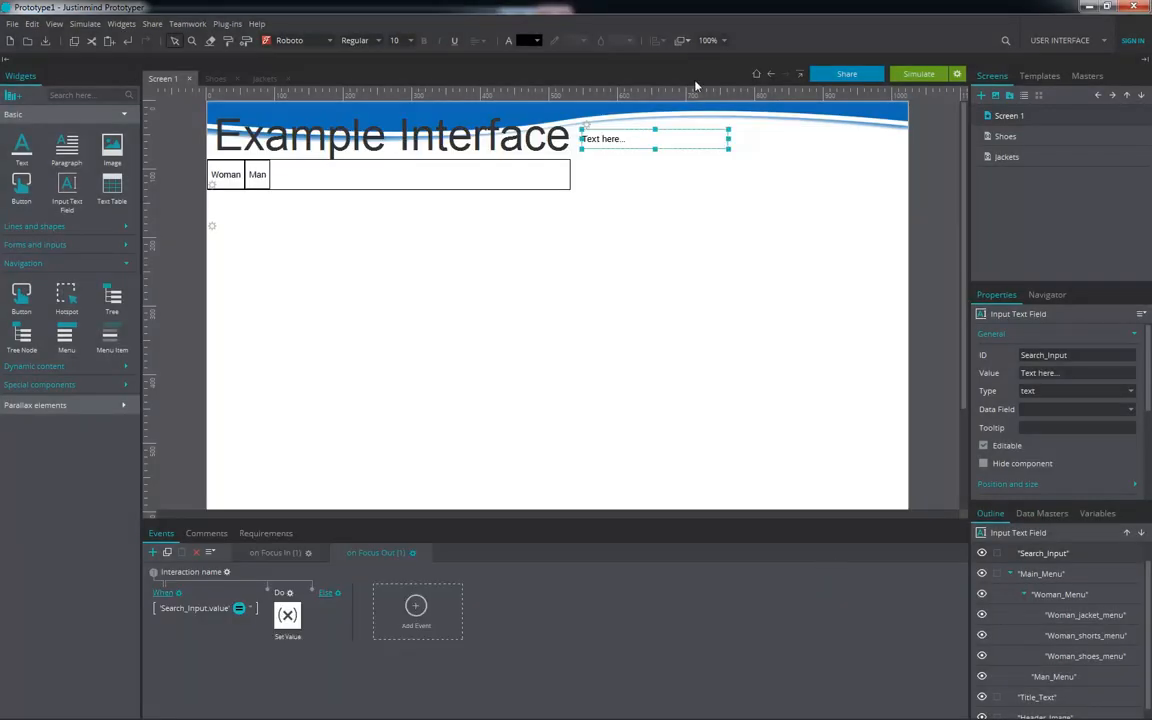
Step: Simulate the prototype, test the search field by entering "Adidas" and leaving the field, and close the simulation
left_click(918, 74)
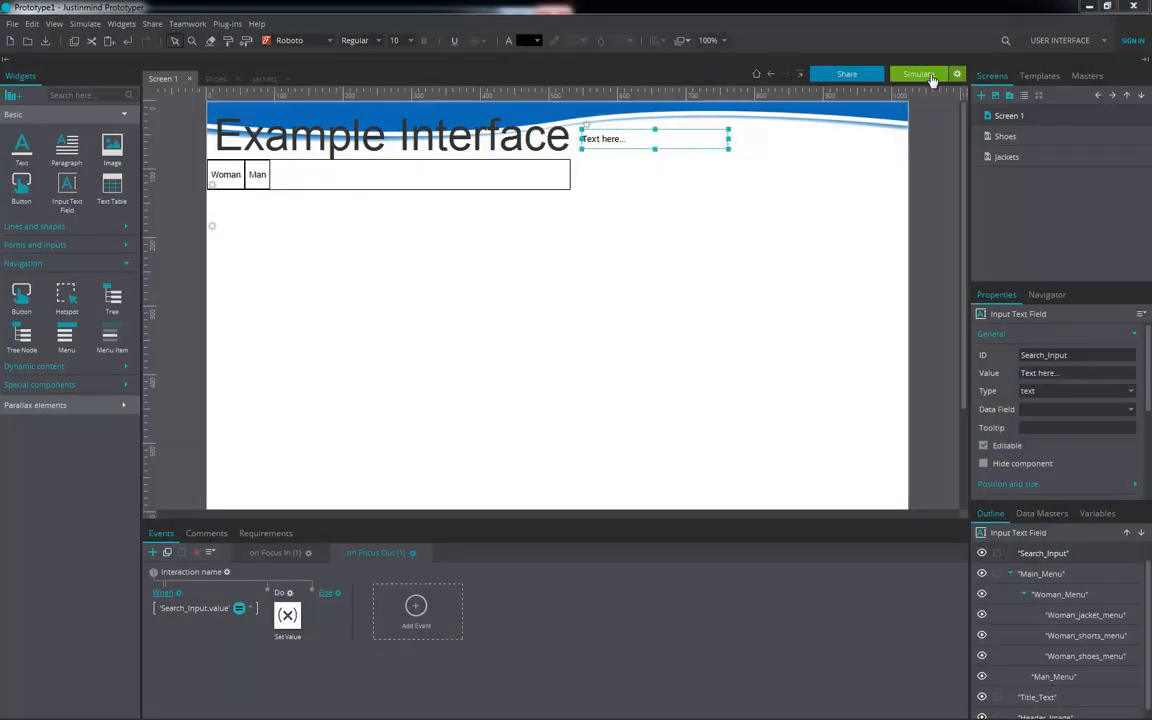
left_click(415, 102)
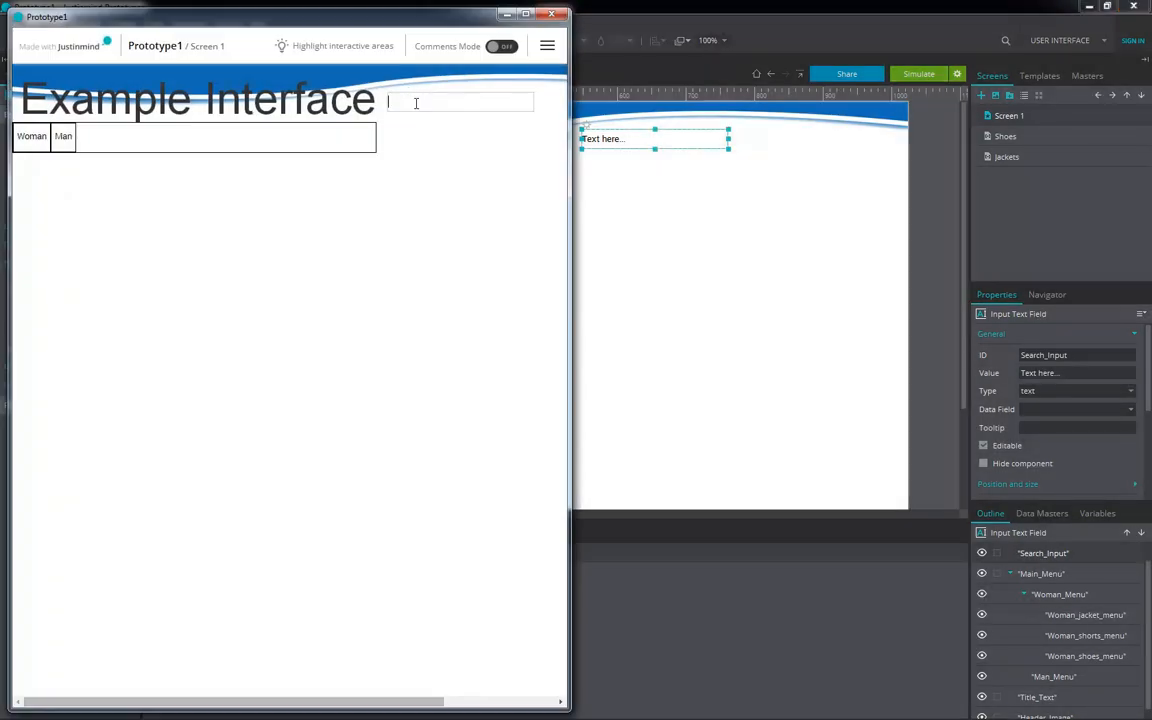
type("Adidas")
left_click(456, 102)
left_click(425, 134)
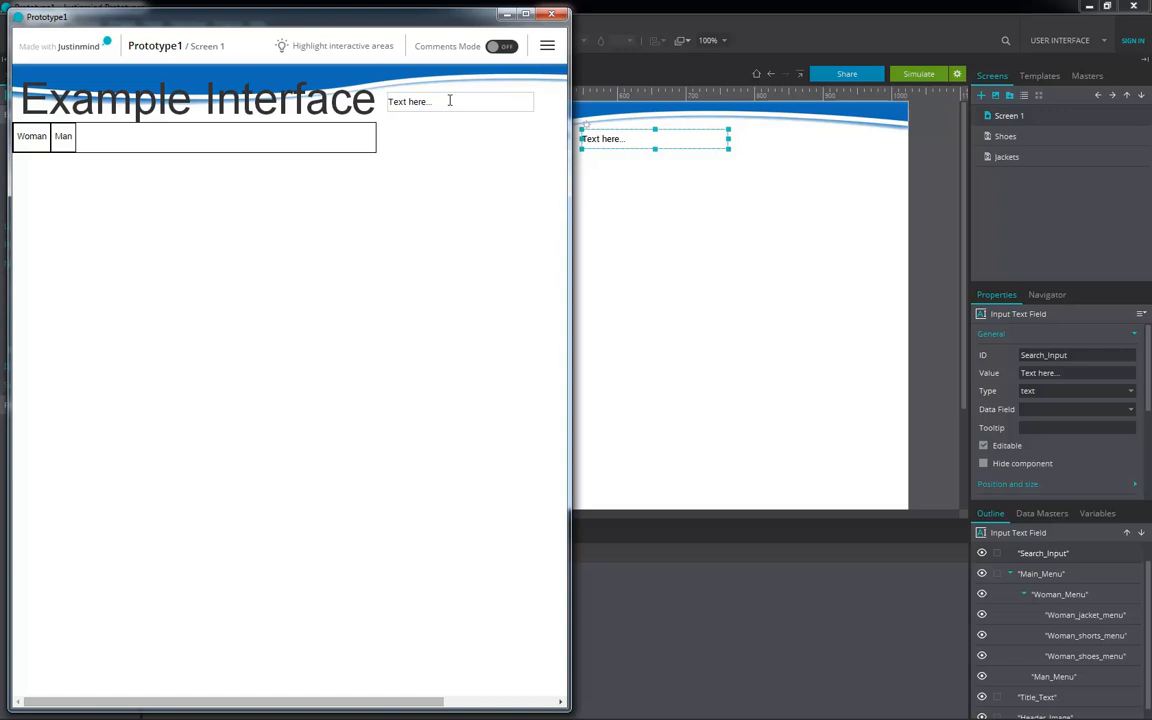
left_click(557, 17)
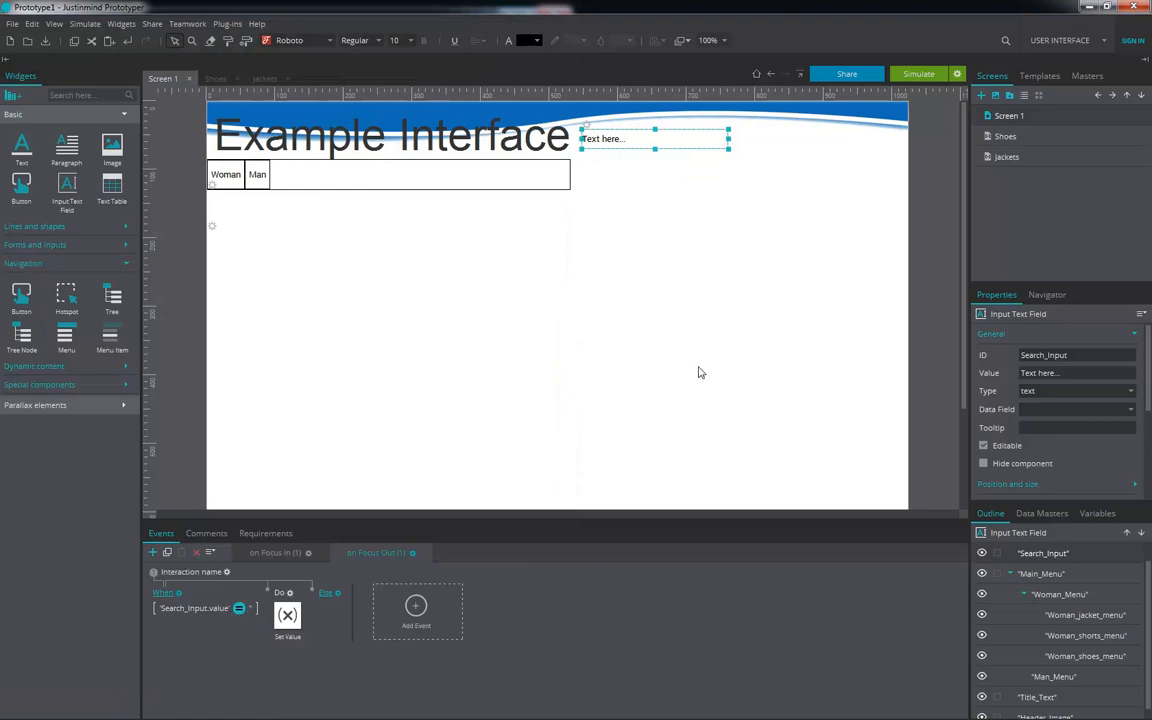
Step: Place a Button widget in the header directly beside the search input field on Screen 1
left_click(620, 200)
left_click(635, 141)
left_click(700, 212)
left_click(676, 138)
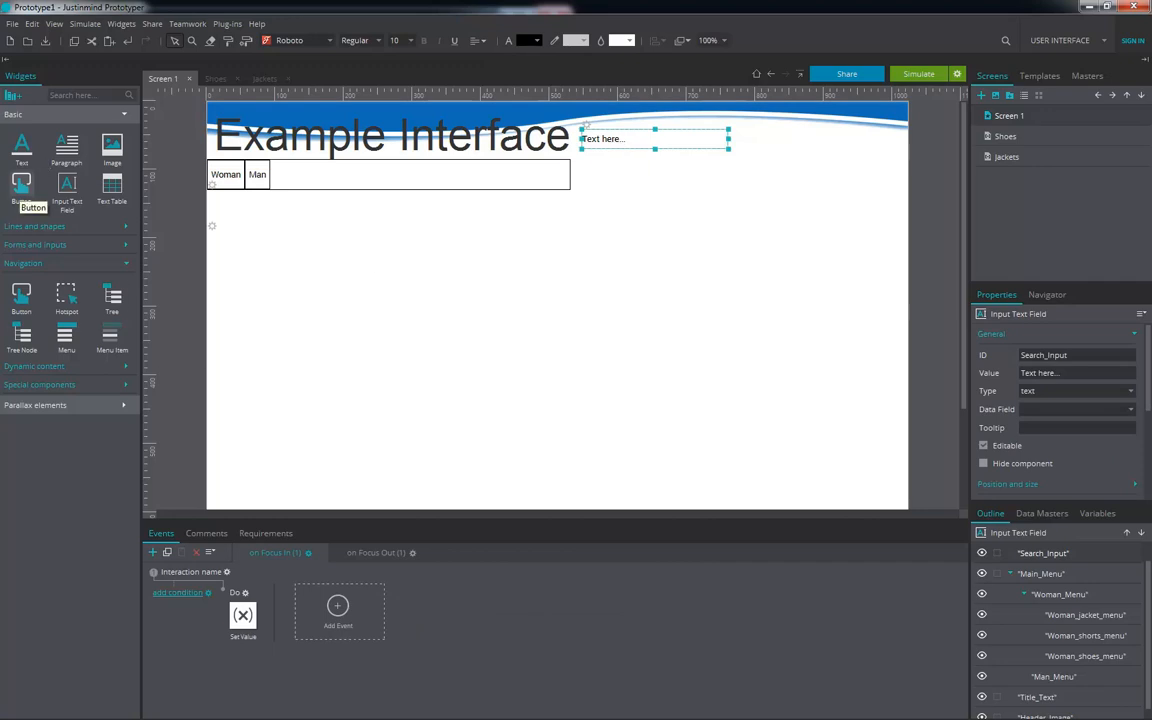
left_click_drag(21, 183, 760, 138)
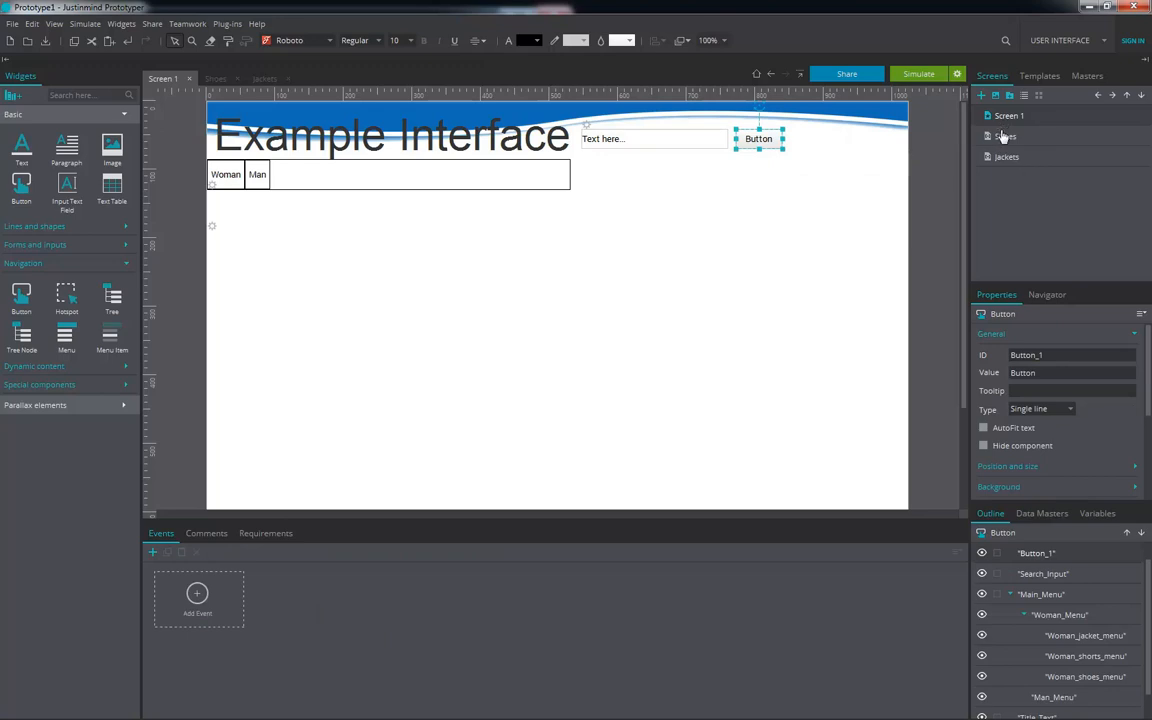
Step: Create a new screen named Results
left_click(981, 95)
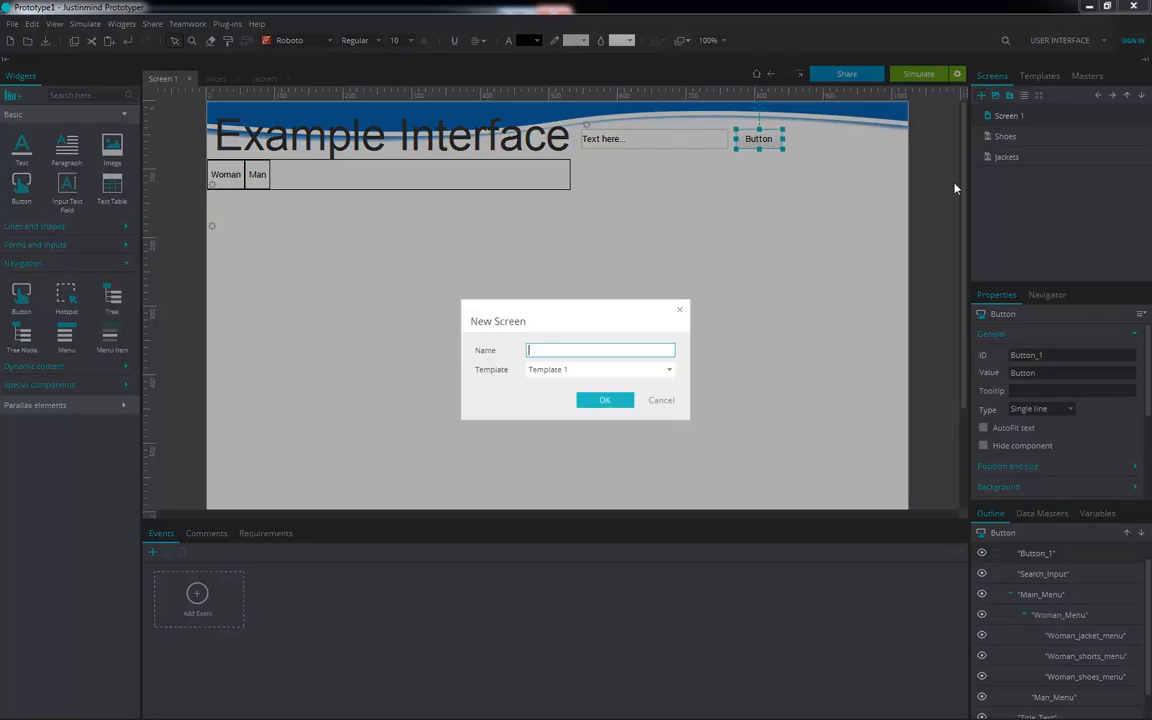
type("Results")
left_click(607, 402)
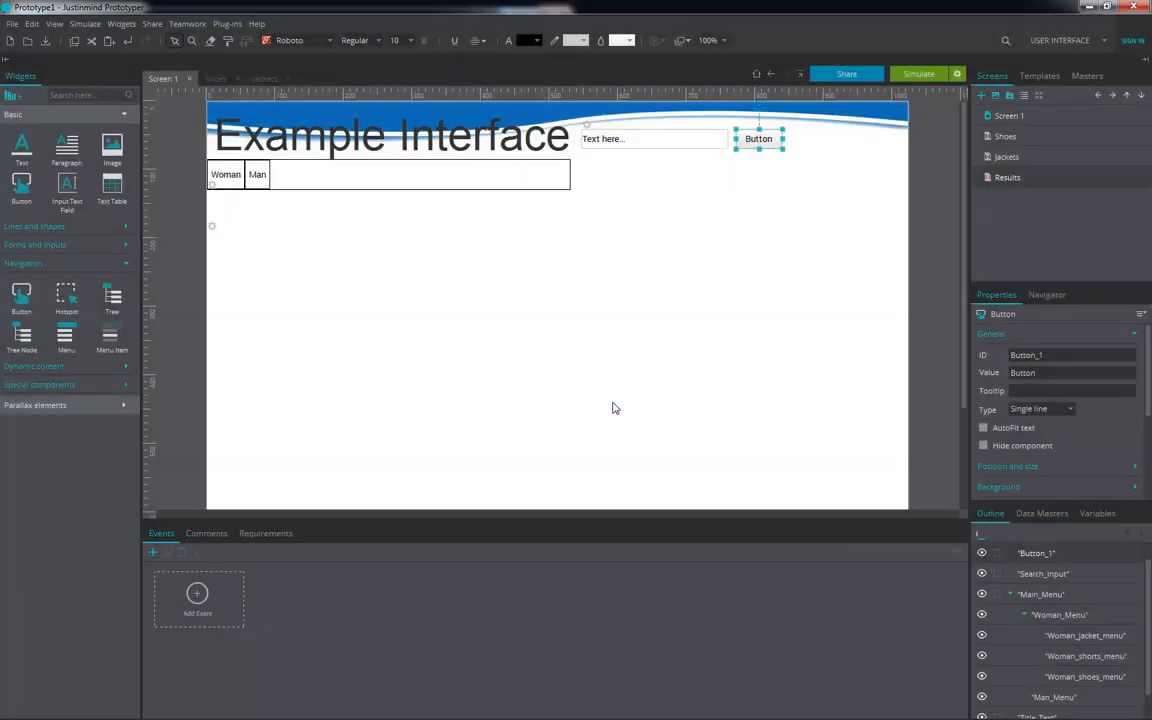
Step: Copy the header image and title text from the Shoes screen onto the Results screen
left_click(1003, 117)
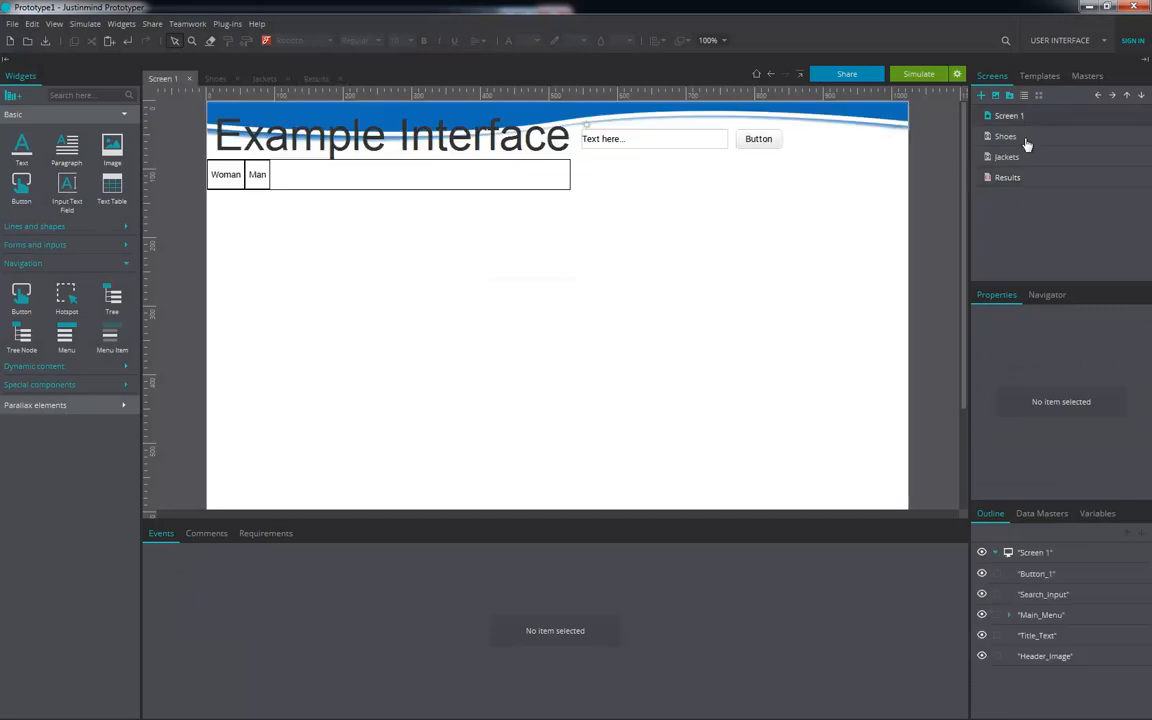
left_click(1008, 137)
left_click(295, 145, "shift")
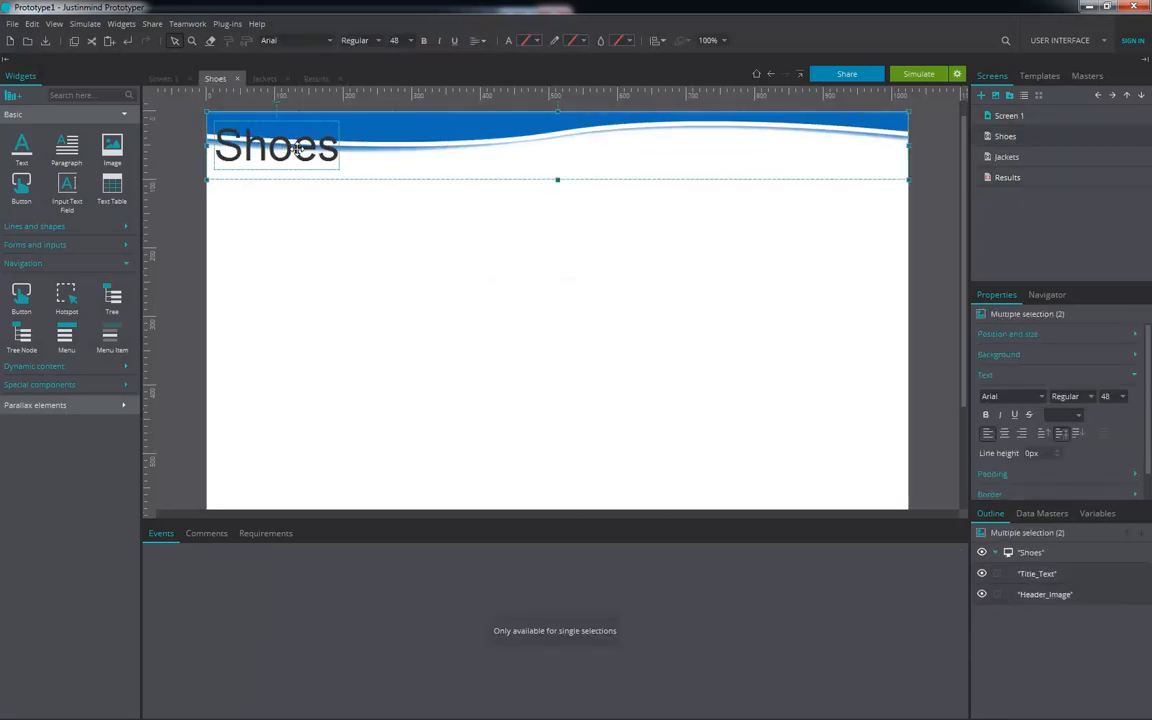
double_click(1002, 180)
key("ctrl+v")
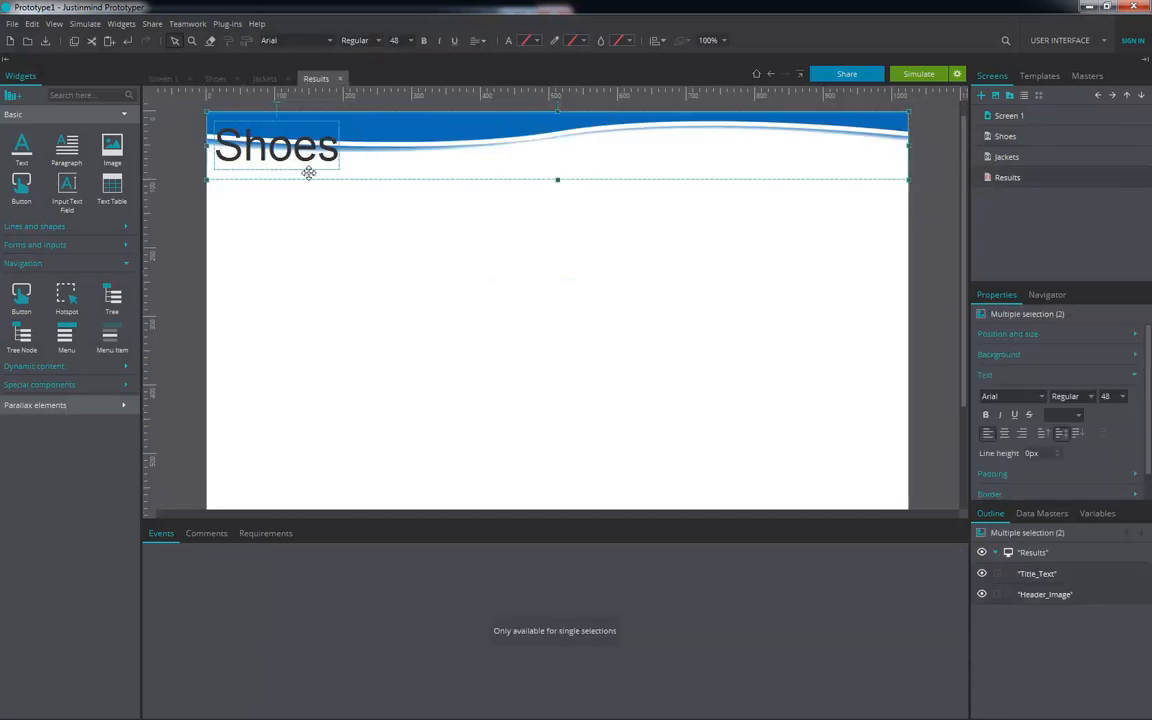
Step: Change the pasted title text on the Results screen to "Results"
double_click(279, 144)
type("Results")
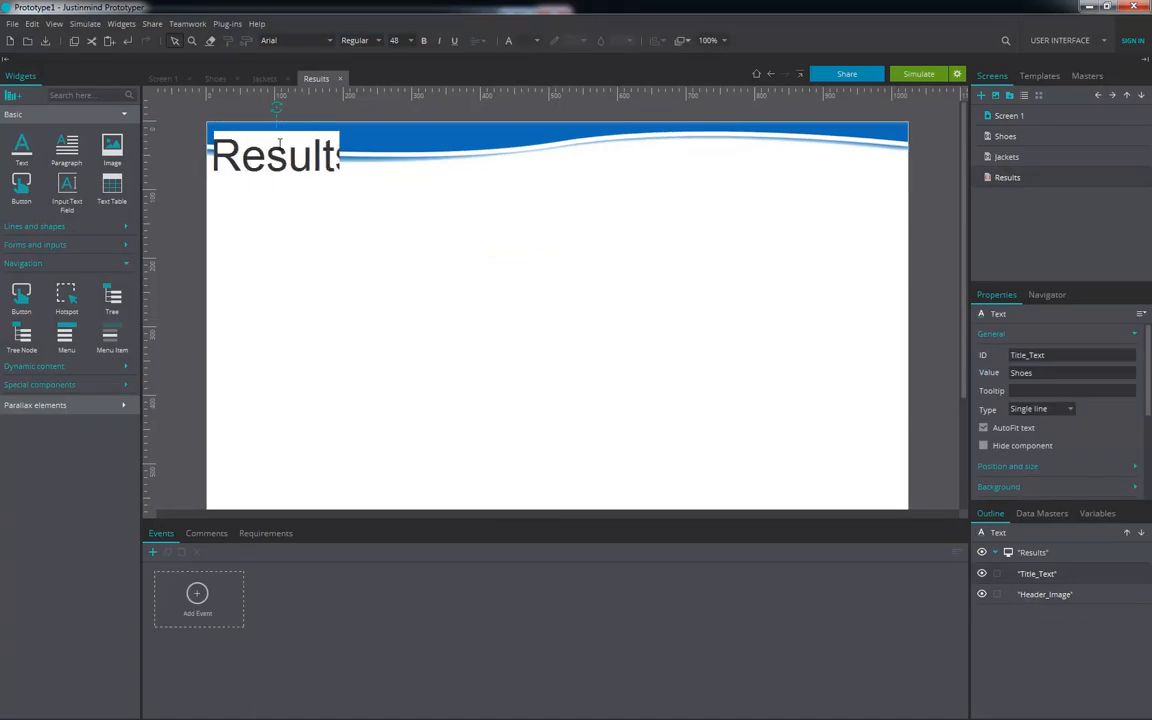
left_click(371, 289)
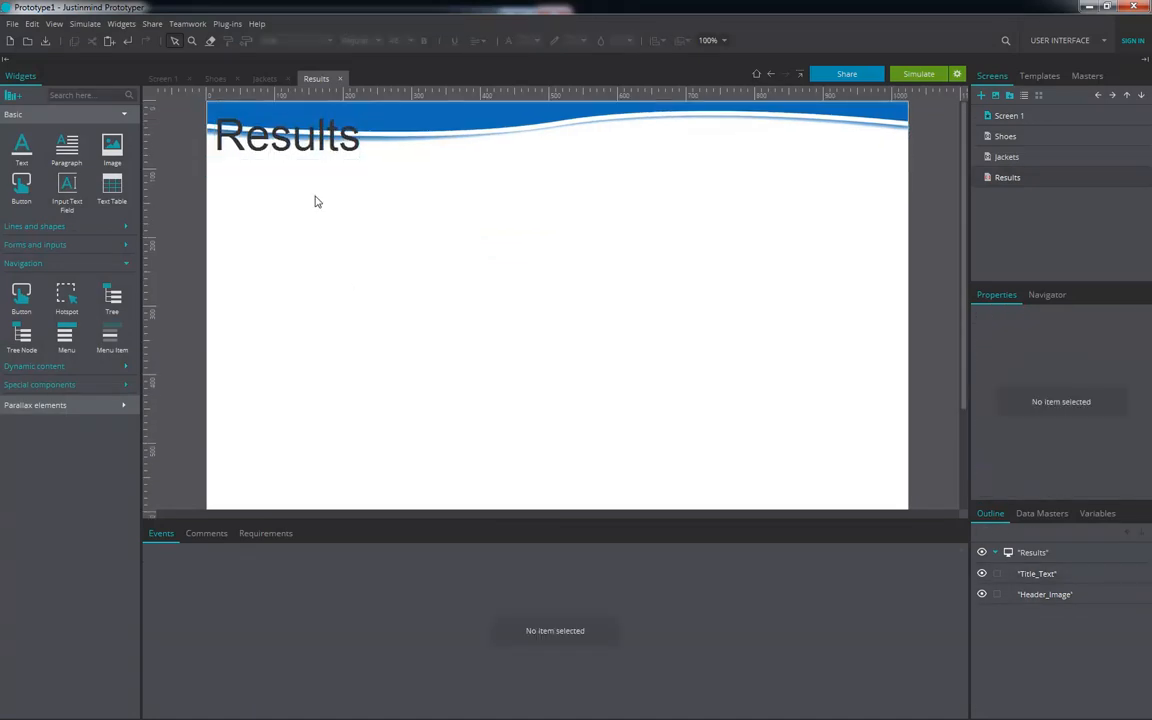
Step: Link the button beside the search field on Screen 1 to the internal screen Results, and select the button again
double_click(1024, 118)
left_click(755, 139)
double_click(1012, 180)
double_click(992, 116)
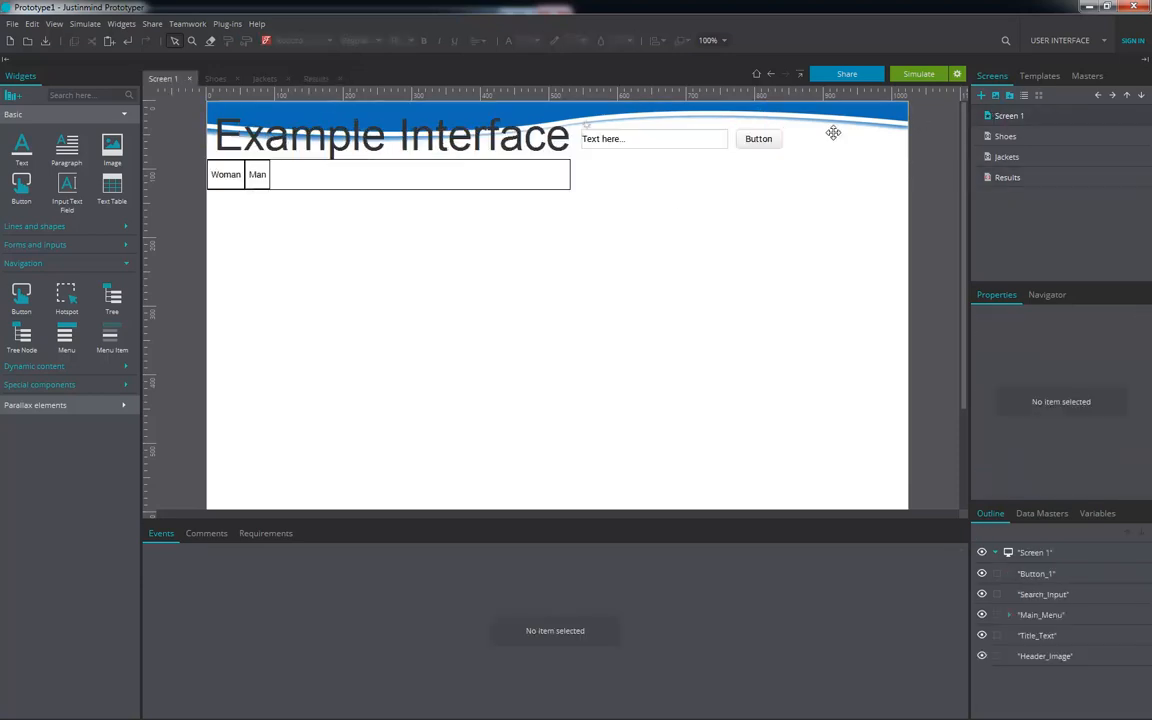
right_click(758, 140)
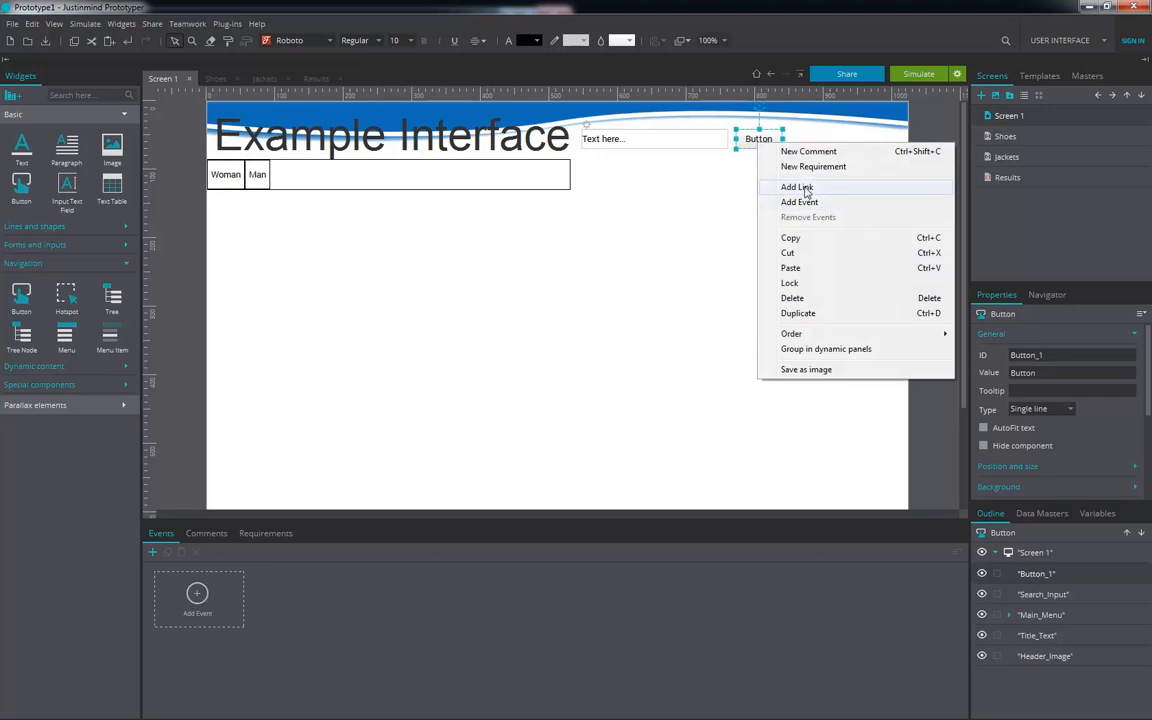
left_click(806, 188)
left_click(642, 360)
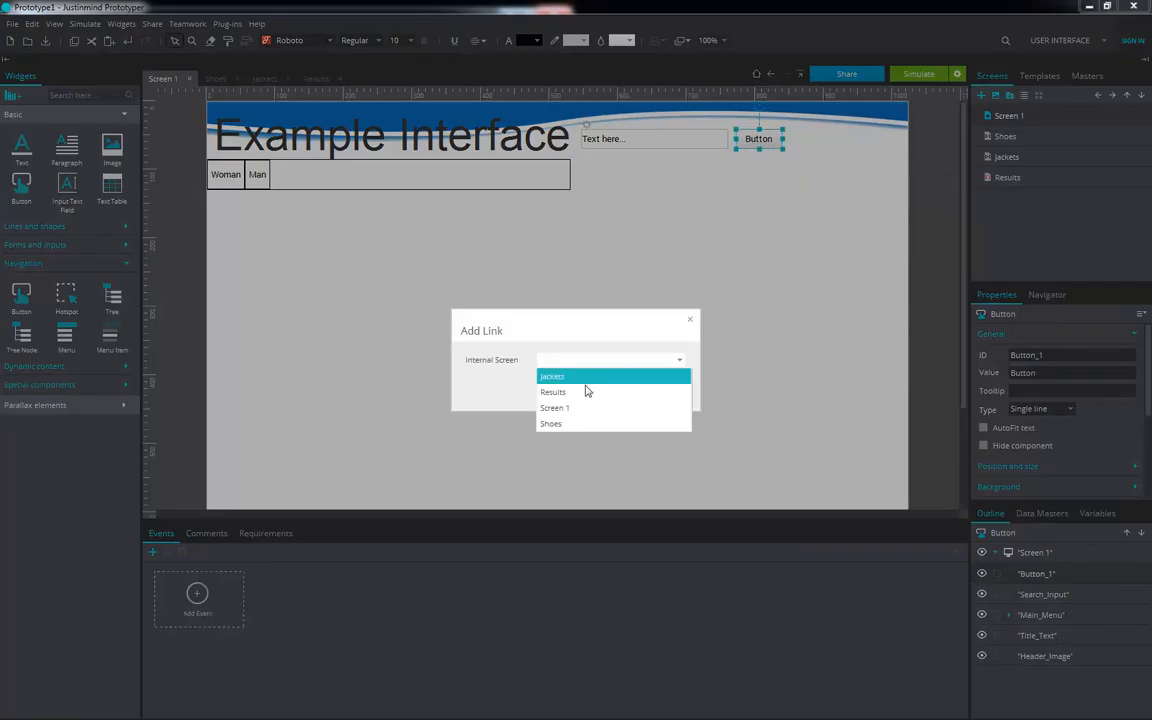
left_click(580, 392)
left_click(618, 398)
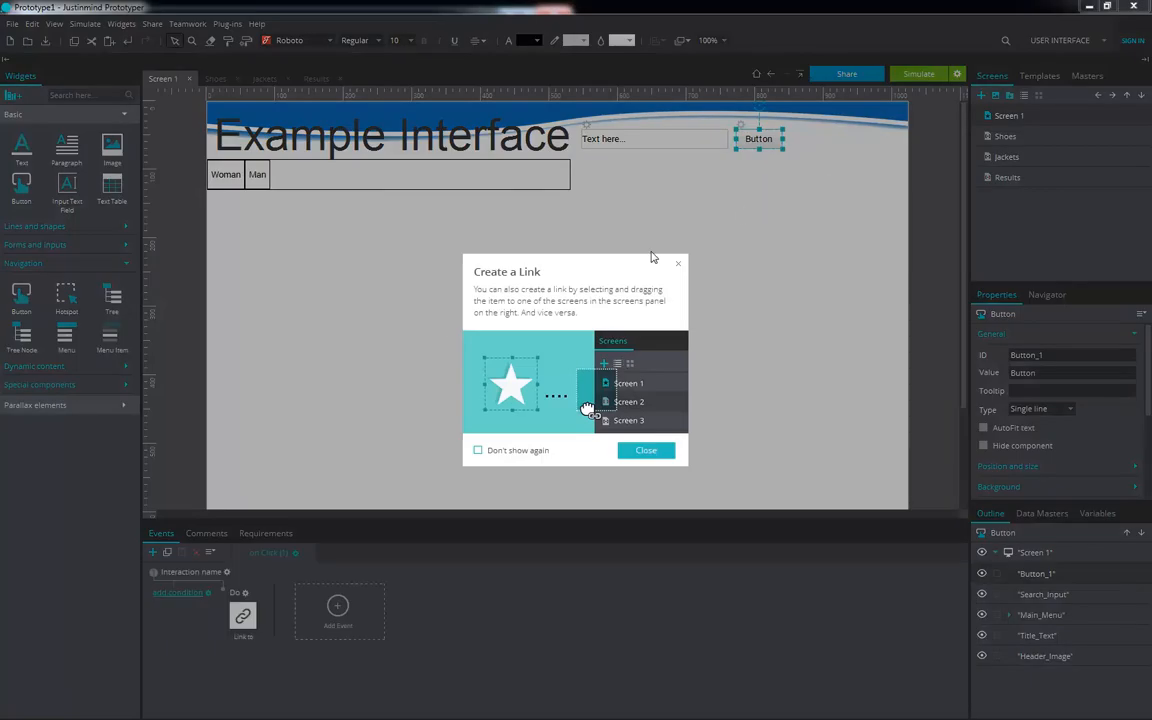
left_click(640, 452)
left_click(743, 185)
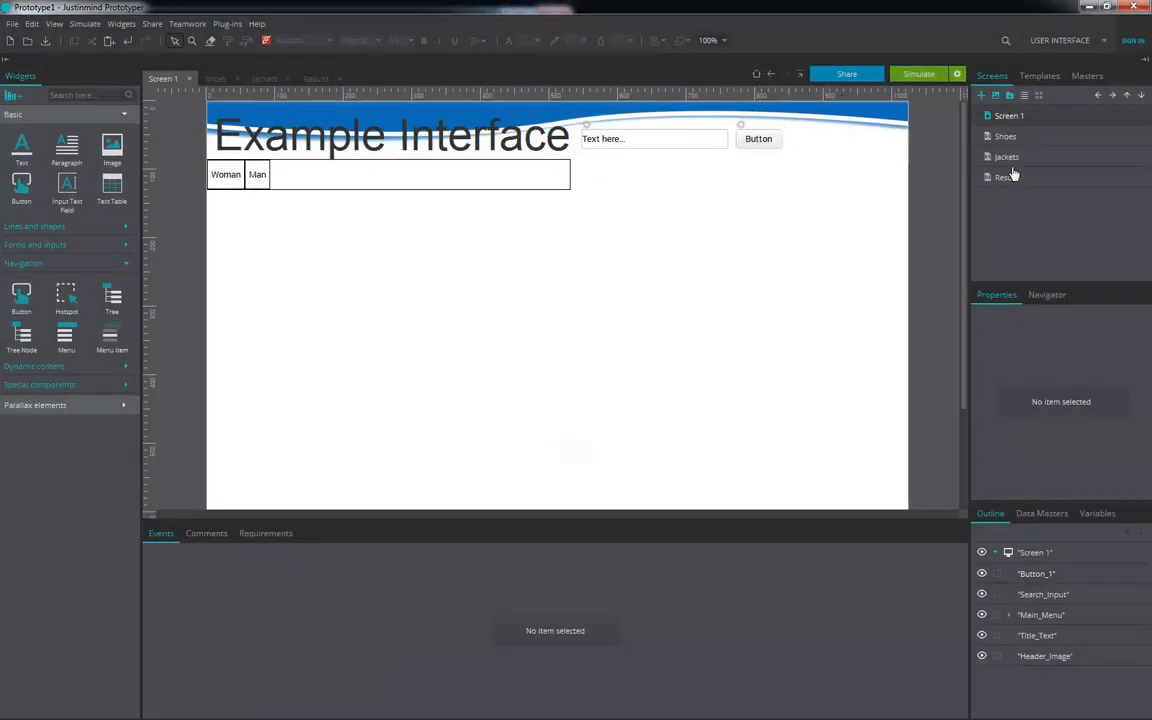
left_click(756, 138)
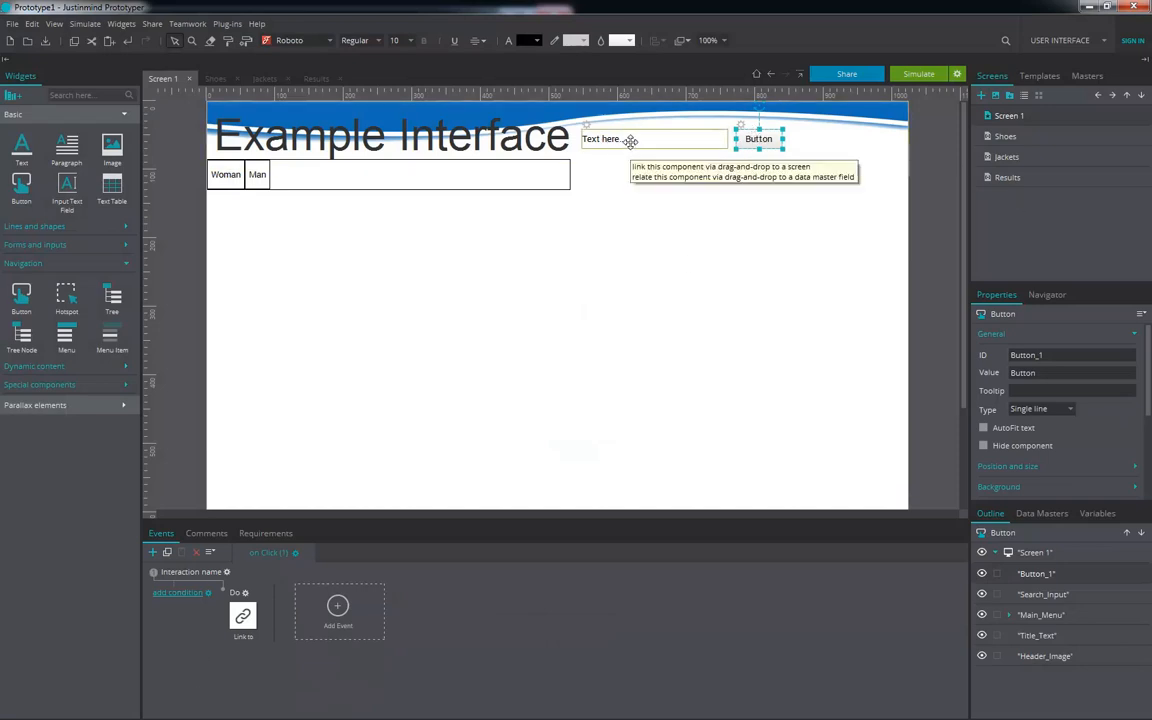
Step: Add a condition to the button's Results link requiring the value of Search_Input to differ from an empty text constant
left_click(177, 593)
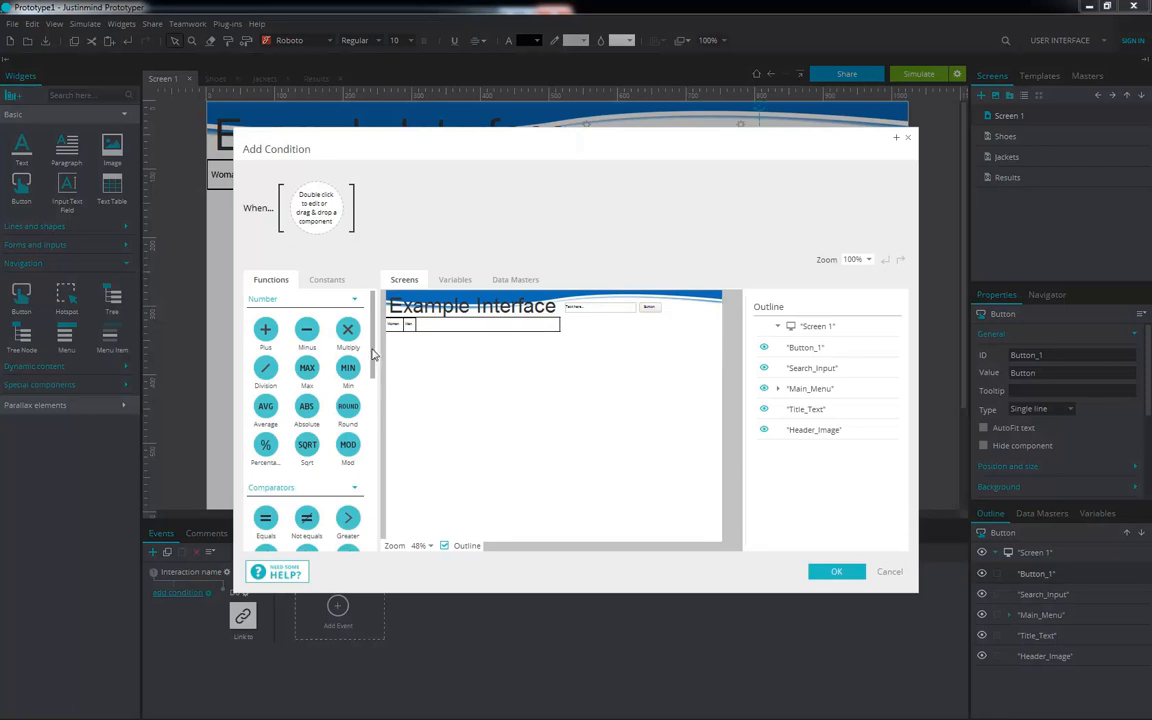
left_click_drag(373, 351, 373, 378)
left_click_drag(266, 440, 320, 208)
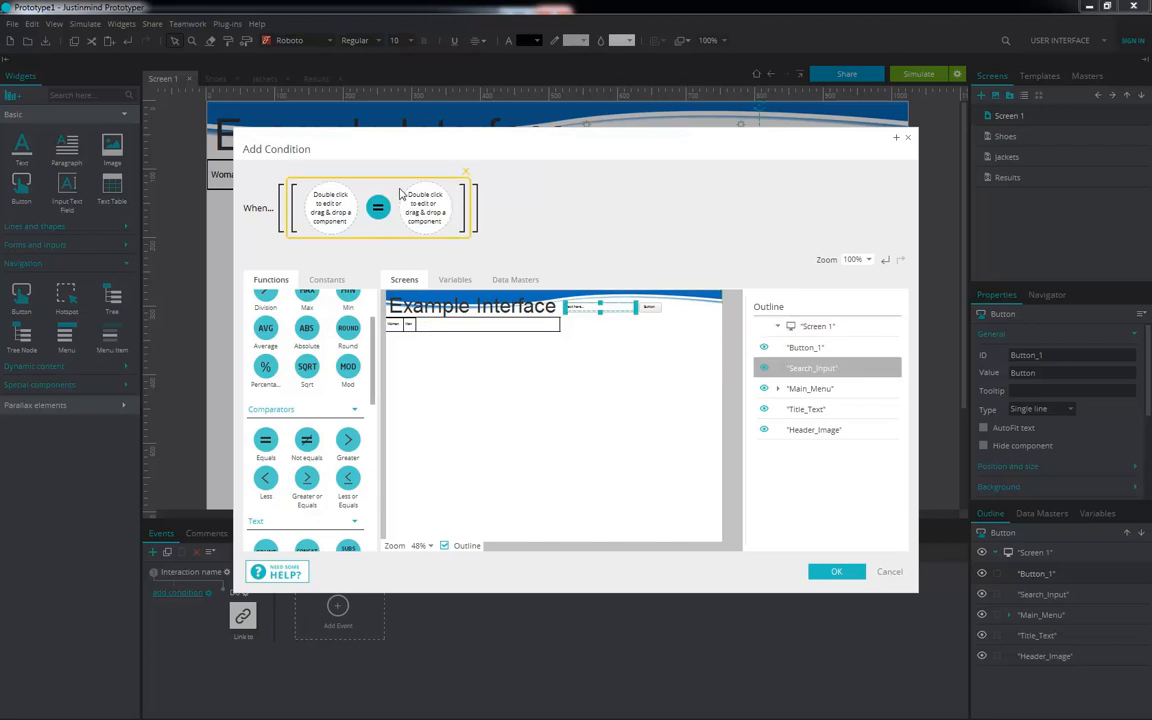
key("Delete")
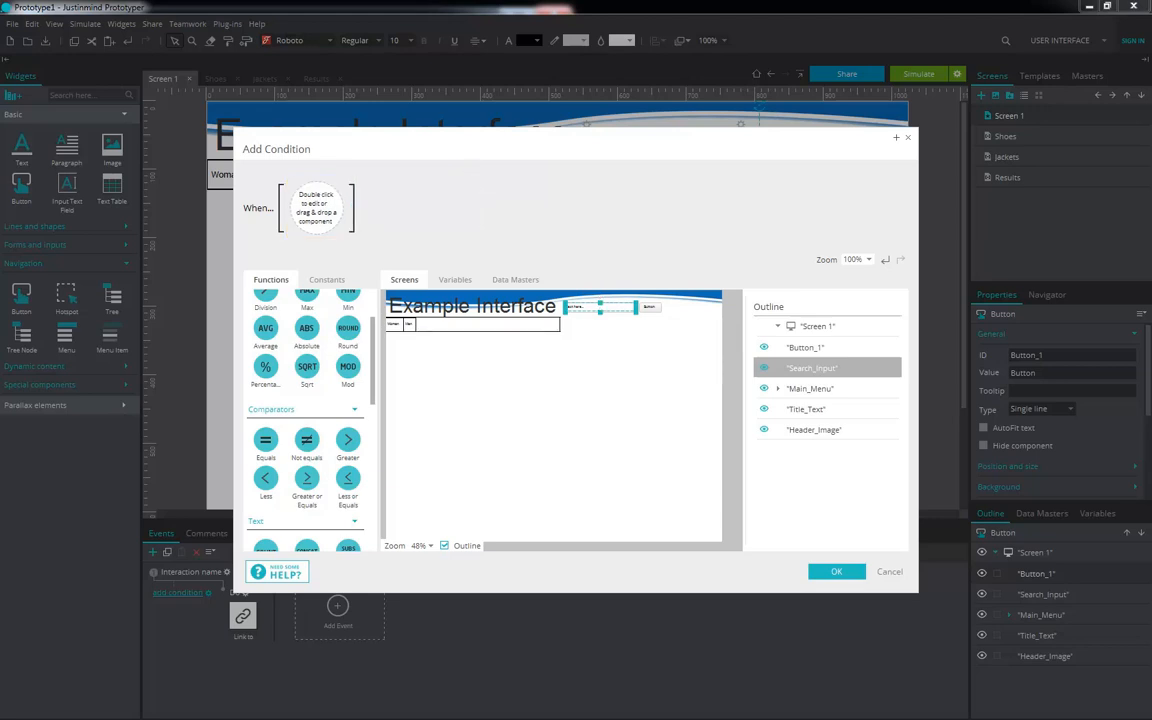
left_click(306, 440)
double_click(330, 207)
left_click(335, 281)
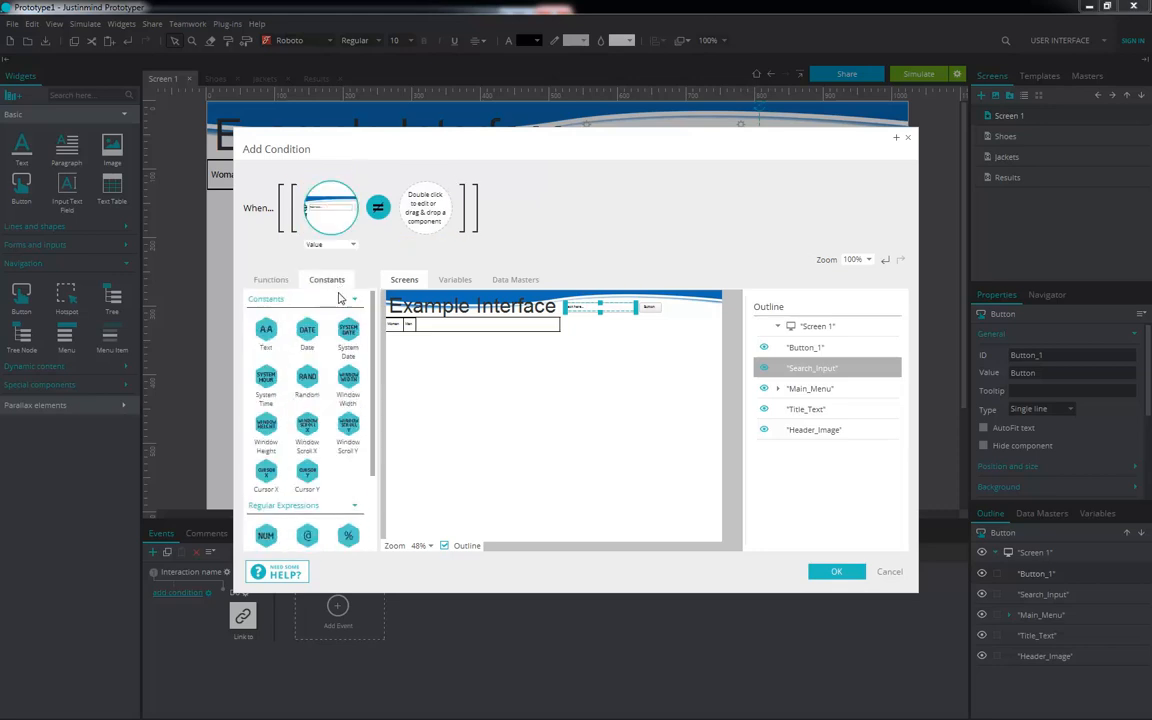
left_click_drag(266, 331, 425, 208)
left_click(825, 576)
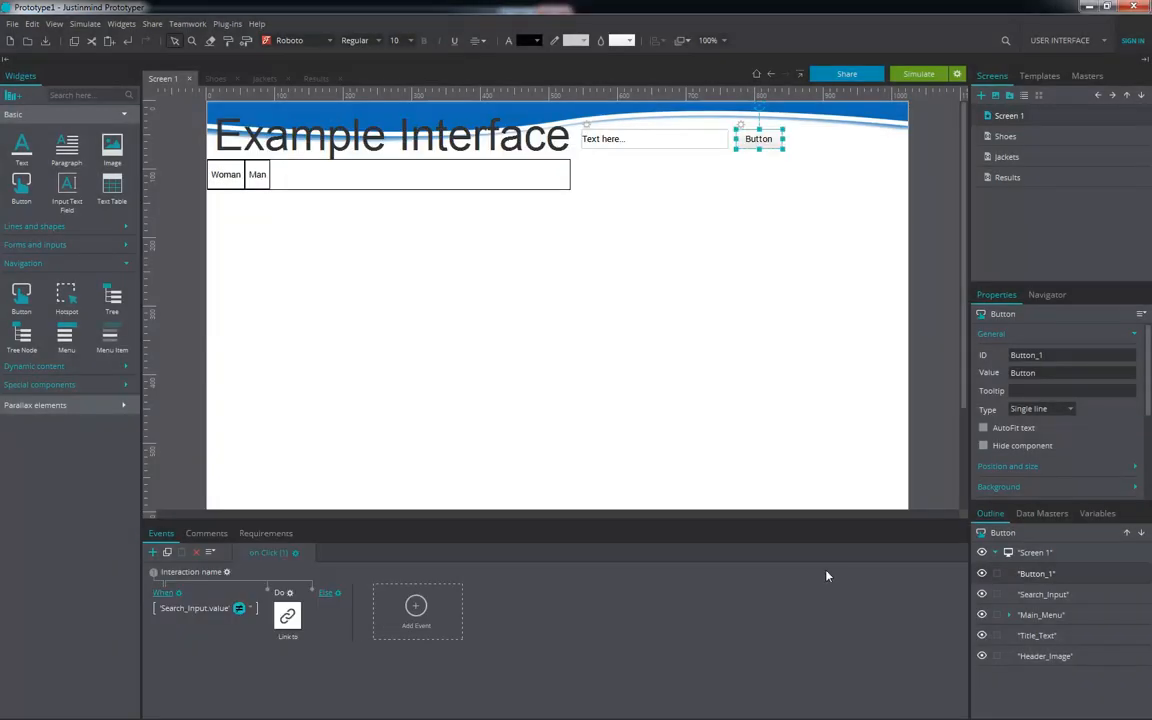
Step: Simulate the prototype and test the search button with the default text and with "asdfasdfasdf" entered, closing the simulation when done
left_click(918, 74)
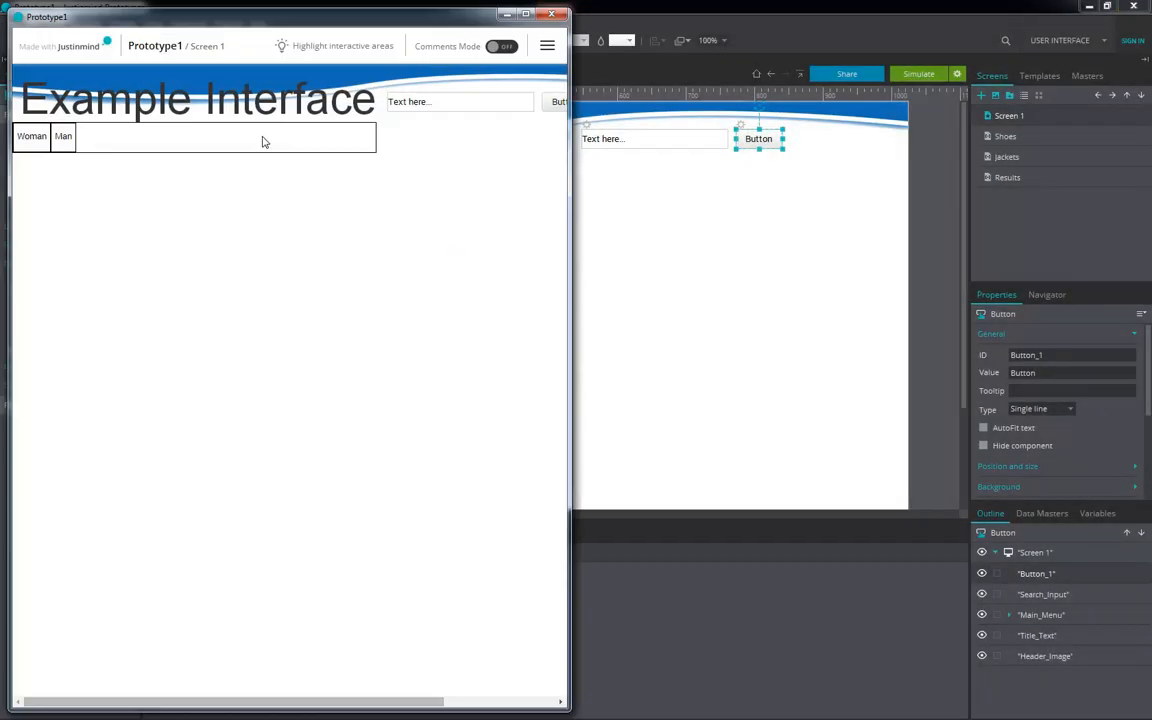
left_click(558, 104)
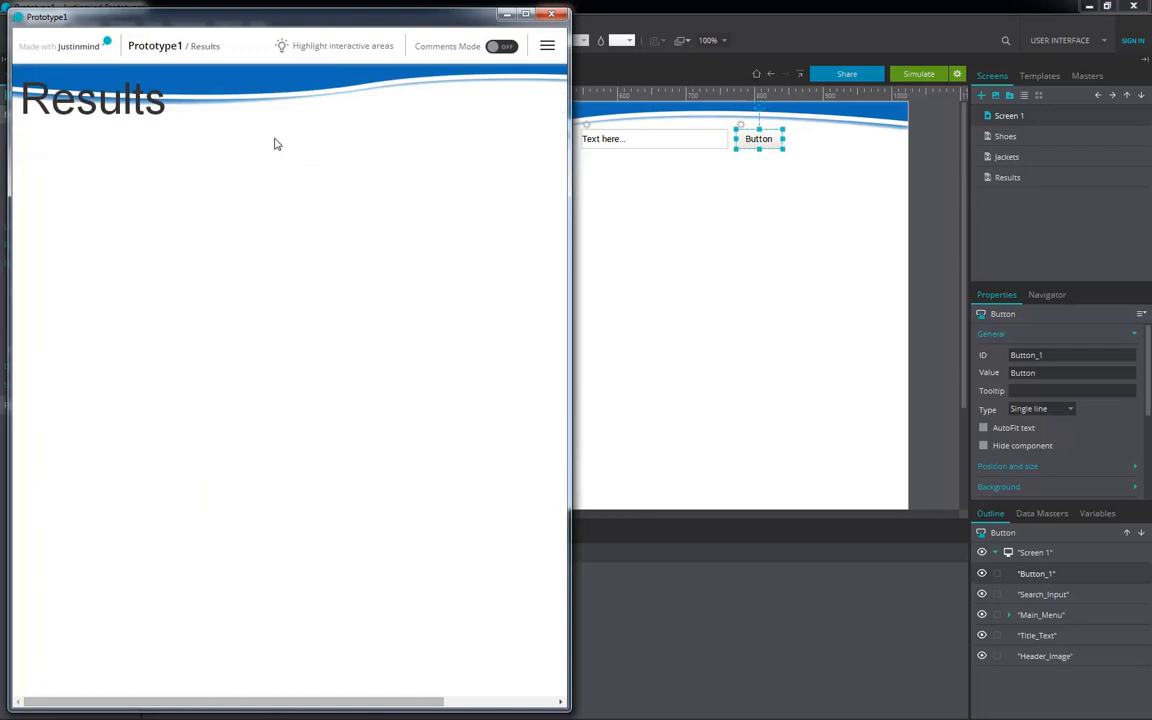
left_click(141, 113)
left_click(440, 102)
type("asdfasdfasdf")
left_click(559, 105)
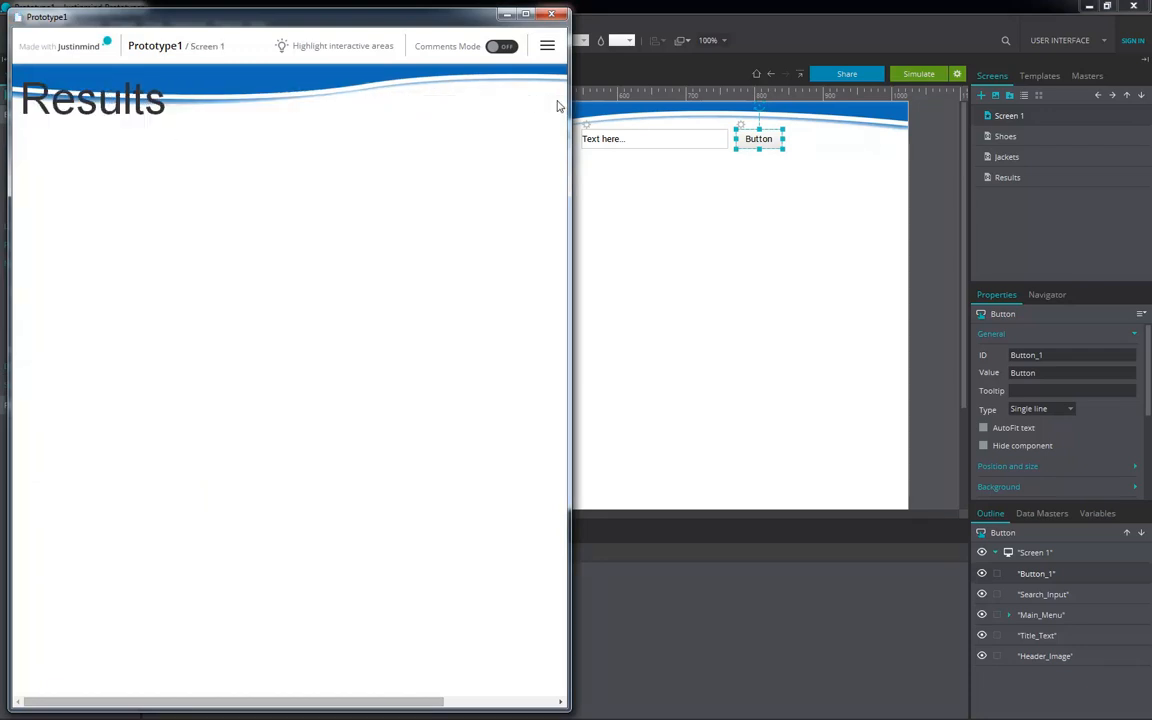
left_click(273, 137)
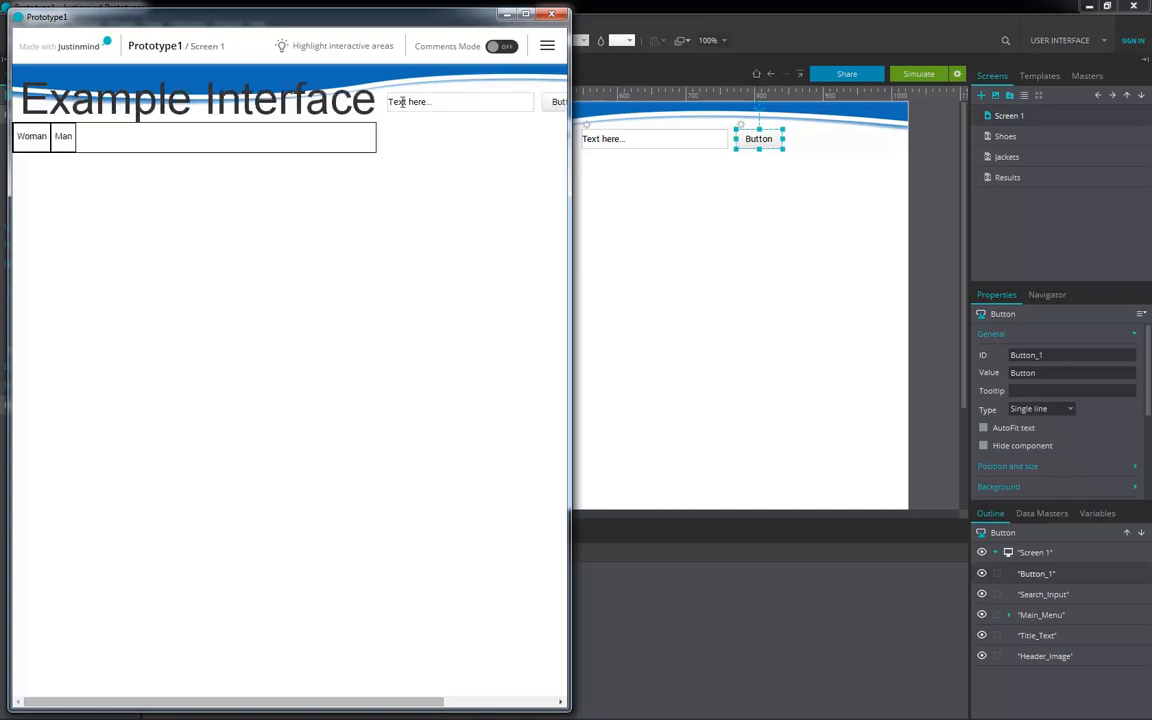
left_click(551, 13)
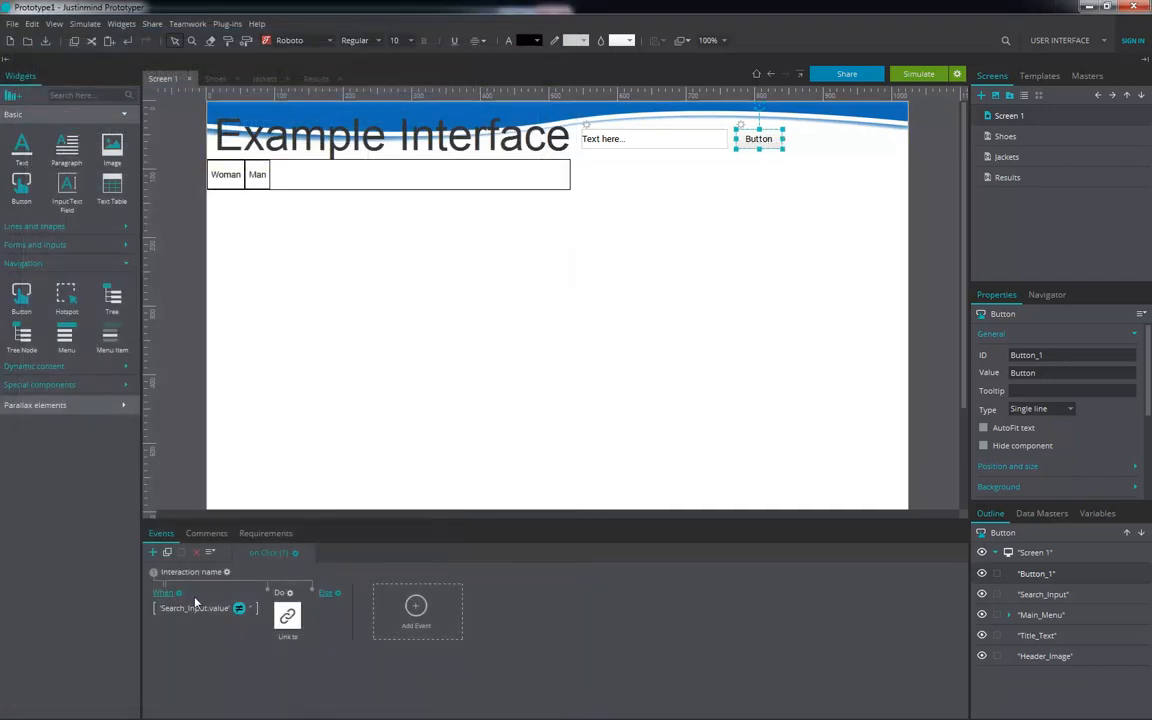
Step: Extend the link condition with an And clause requiring the value of Search_Input to differ from the text "Text here..."
left_click(162, 597)
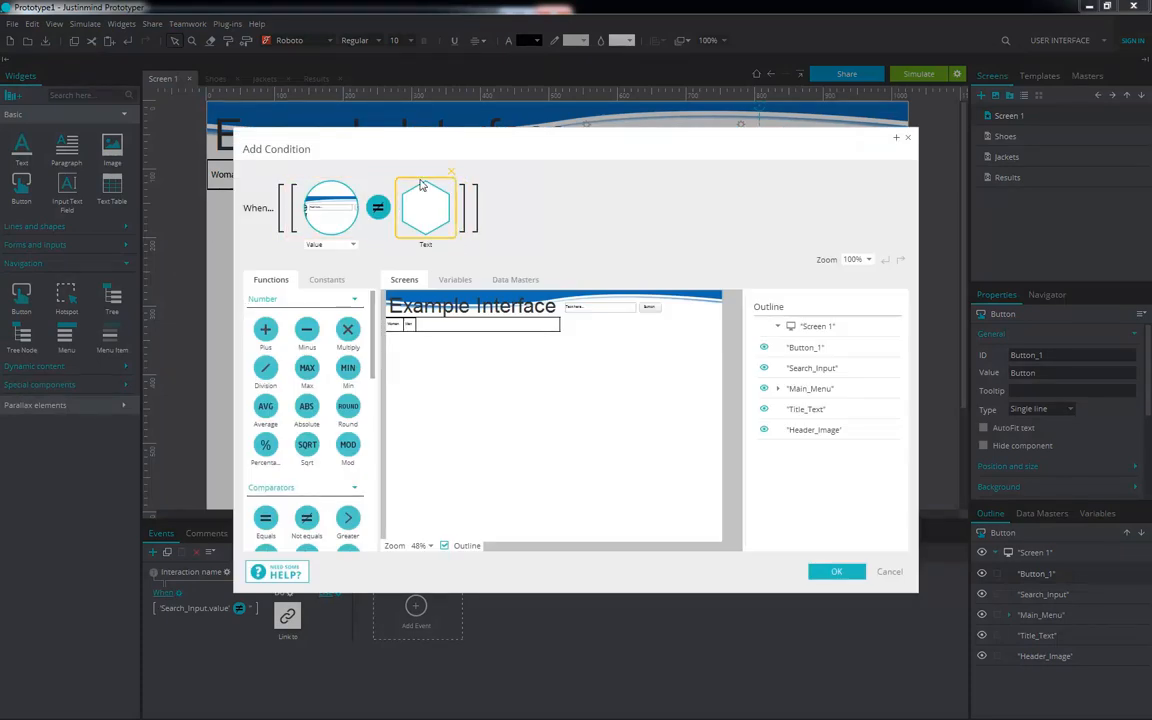
left_click_drag(371, 357, 376, 487)
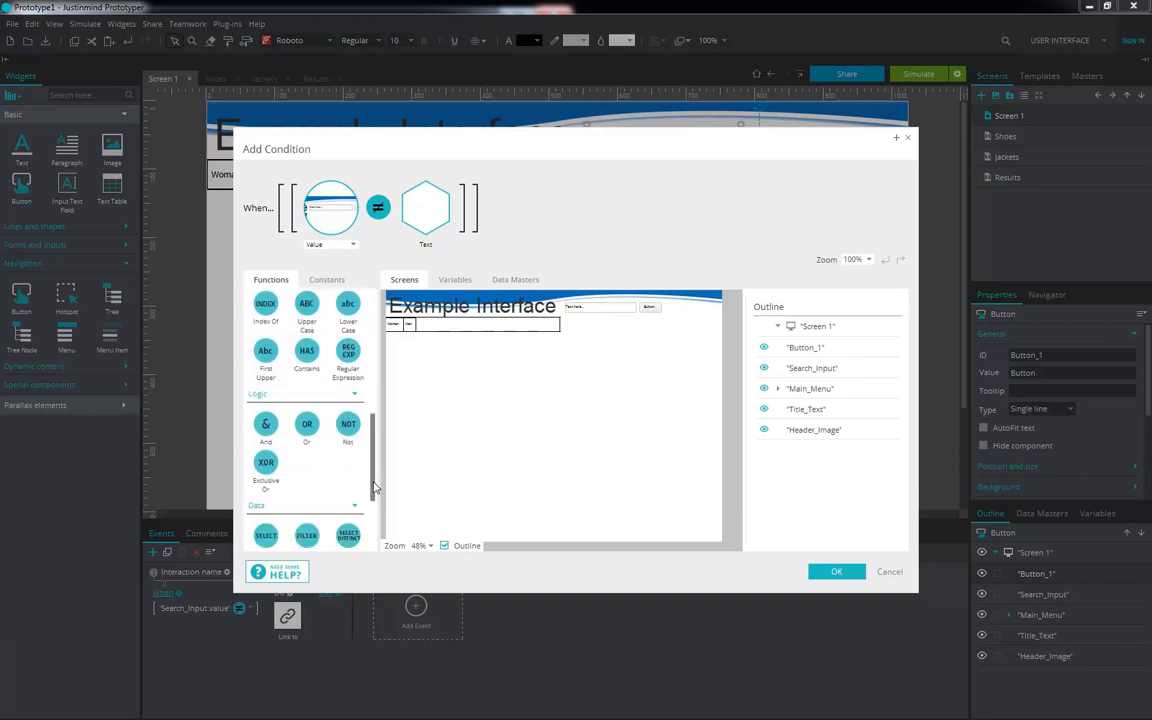
double_click(265, 424)
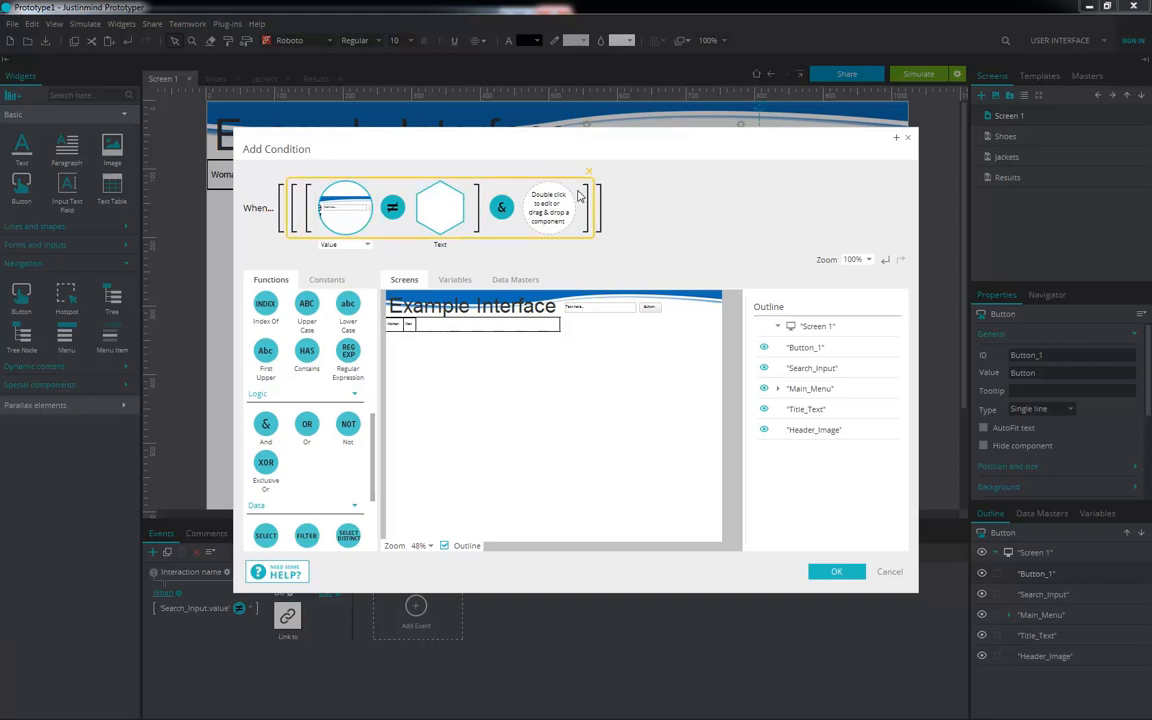
left_click_drag(373, 453, 373, 335)
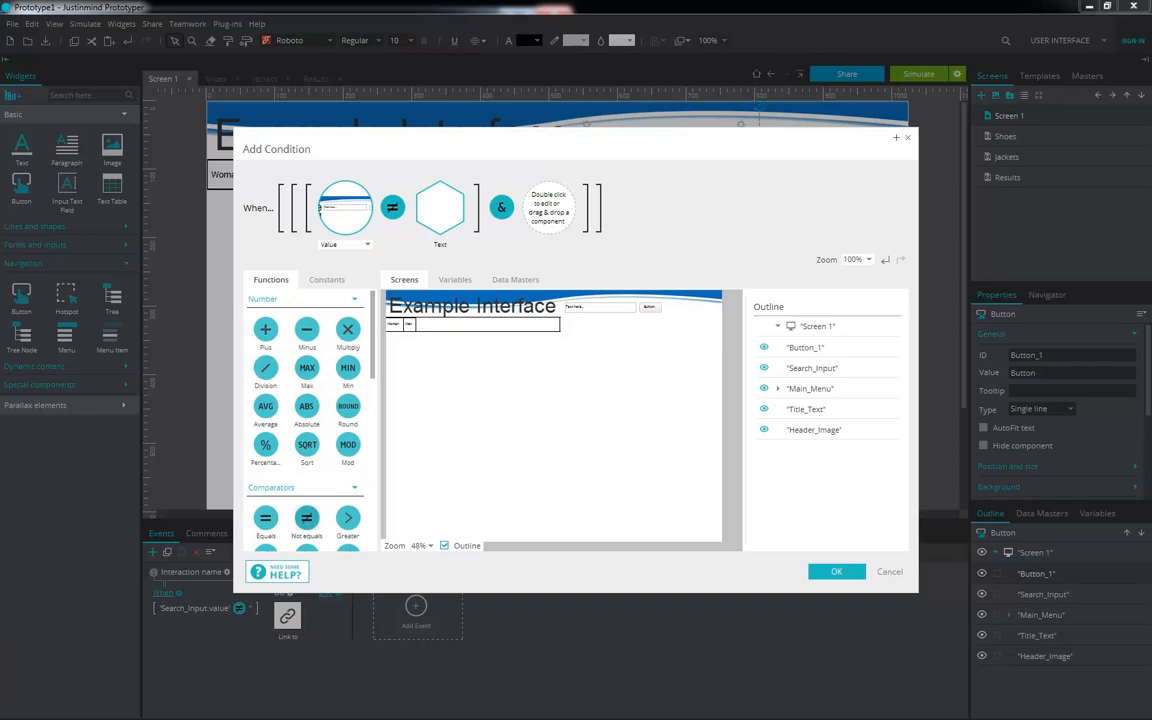
left_click_drag(306, 517, 557, 204)
left_click_drag(812, 368, 560, 207)
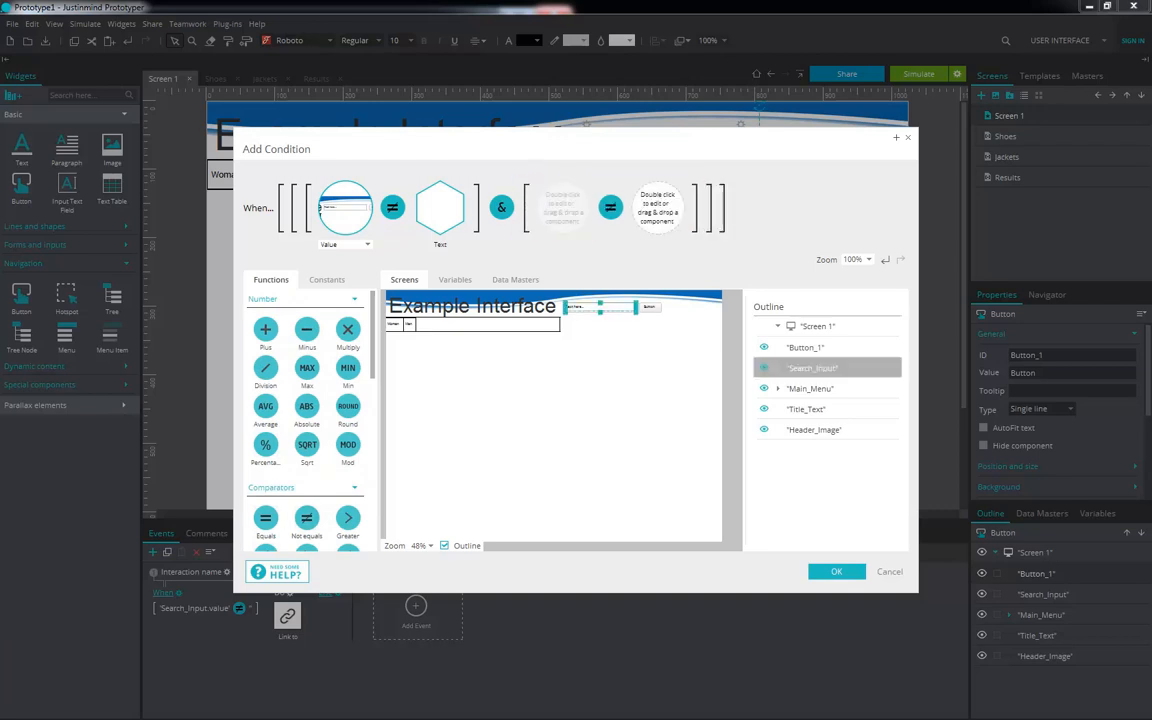
left_click(326, 279)
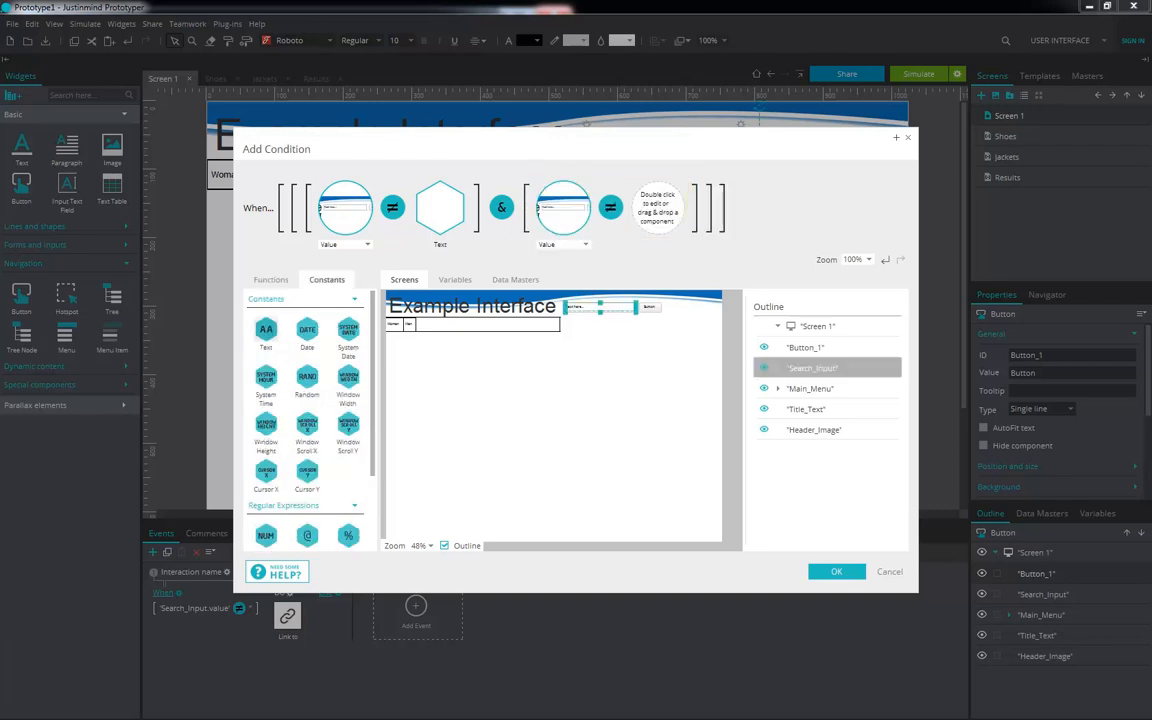
left_click_drag(266, 330, 657, 207)
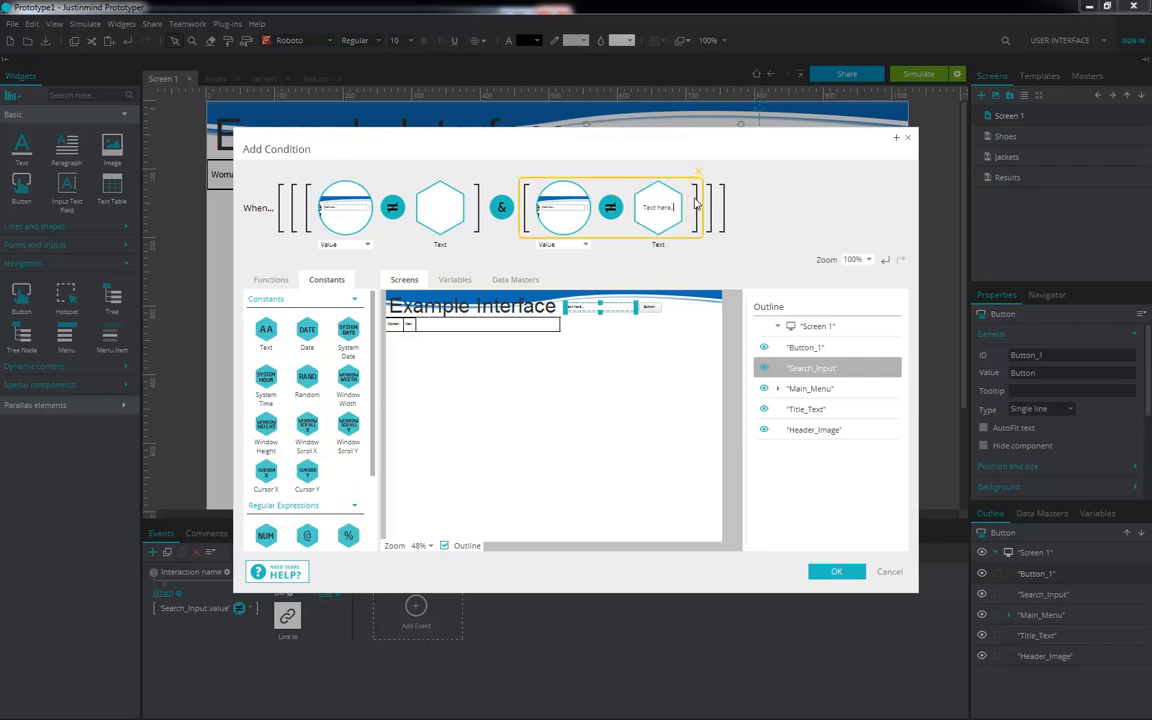
left_click(834, 572)
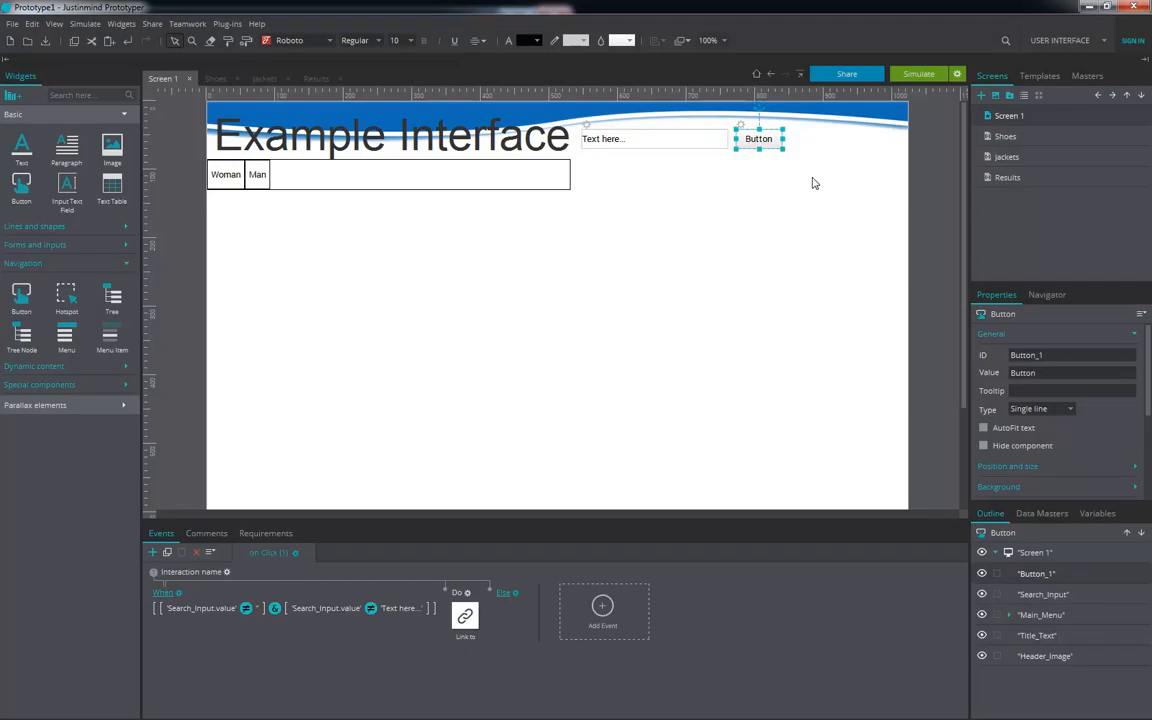
Step: Simulate again and test the search button with the default text, an empty field and "dsfcdsgfdsfdfds", and close the simulation
left_click(955, 73)
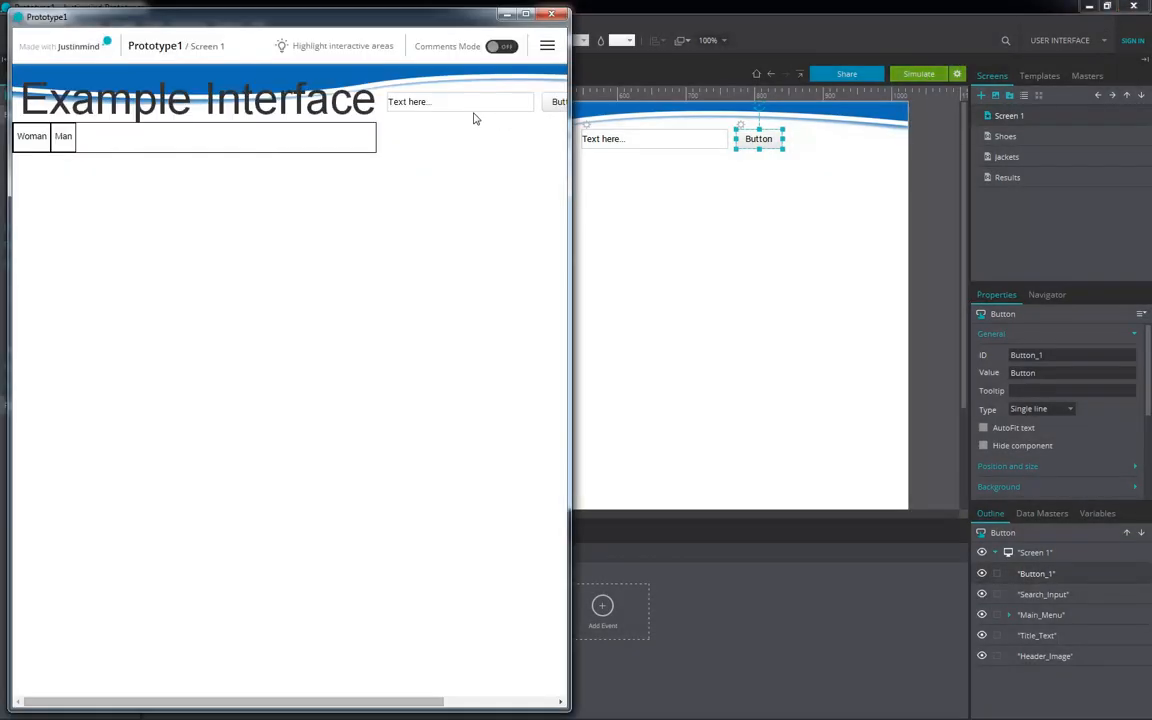
left_click(559, 111)
left_click(460, 101)
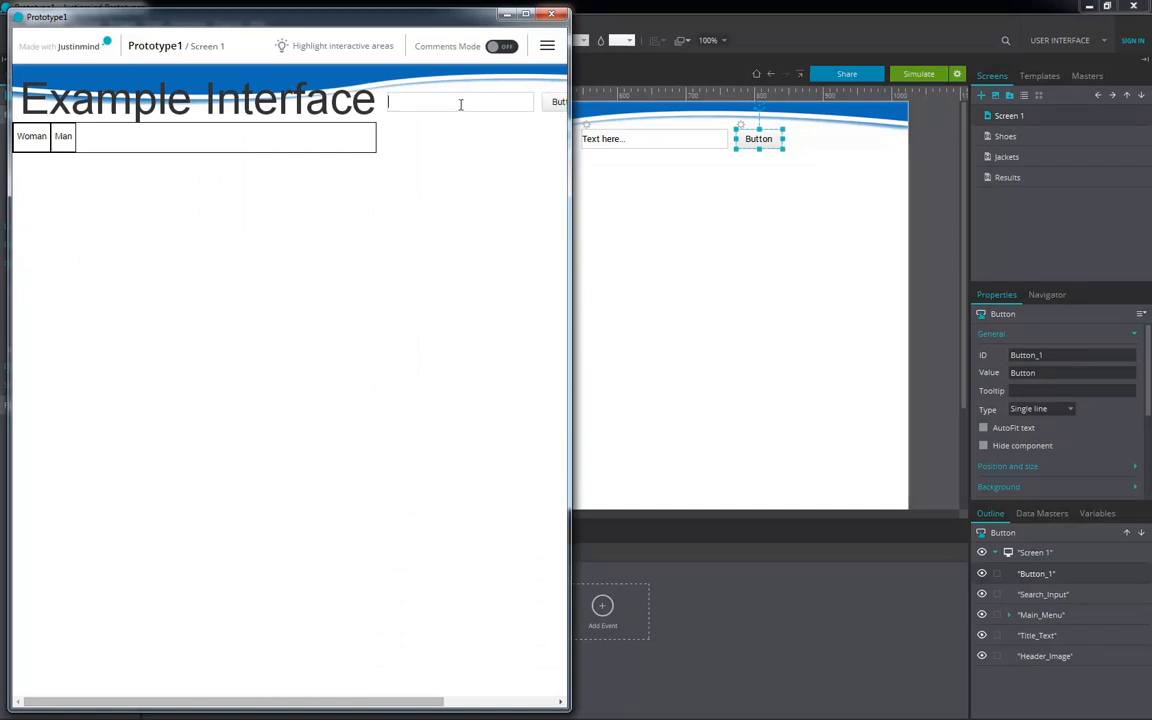
left_click(563, 104)
left_click(498, 104)
type("dsfcdsgfdsfdfds")
left_click(560, 106)
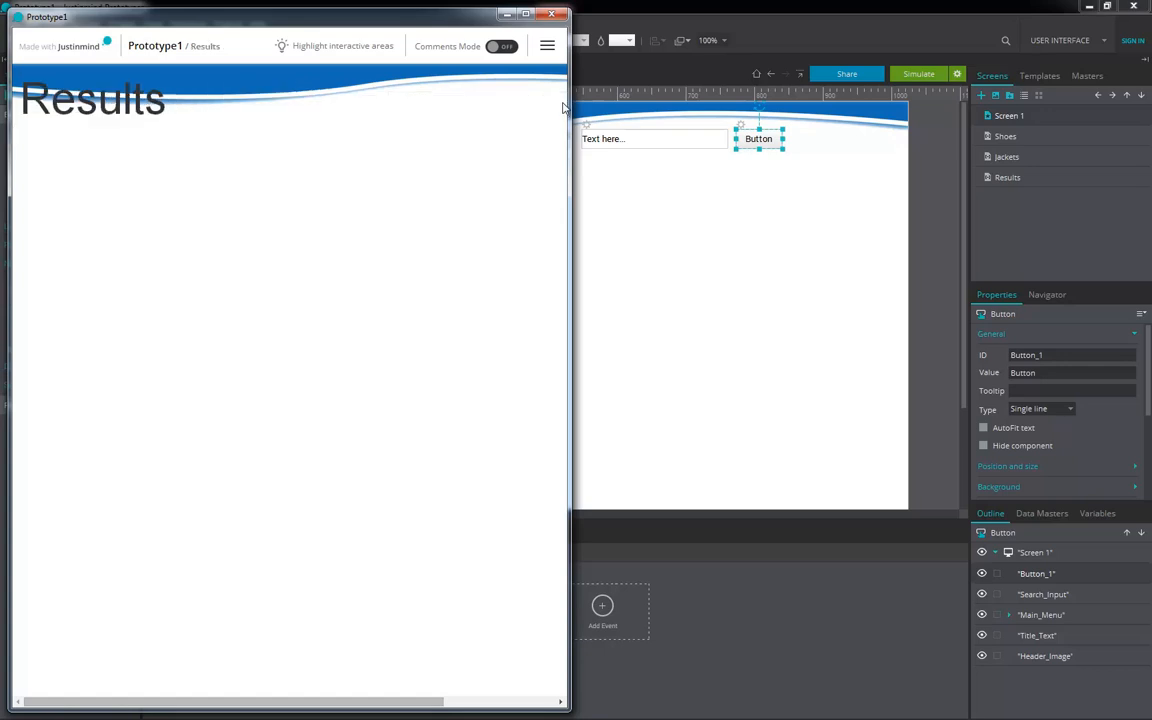
left_click(553, 12)
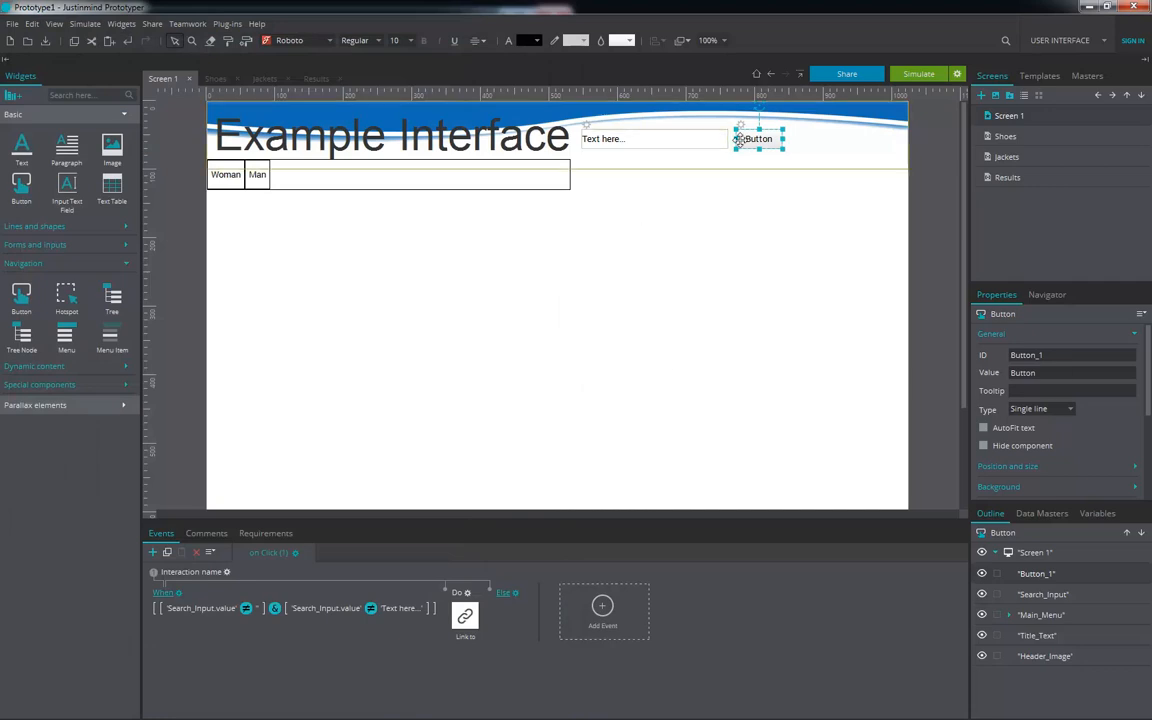
Step: Set search_icon.png as the background image of the button beside the search field and enlarge the button to fit the whole icon
left_click(779, 185)
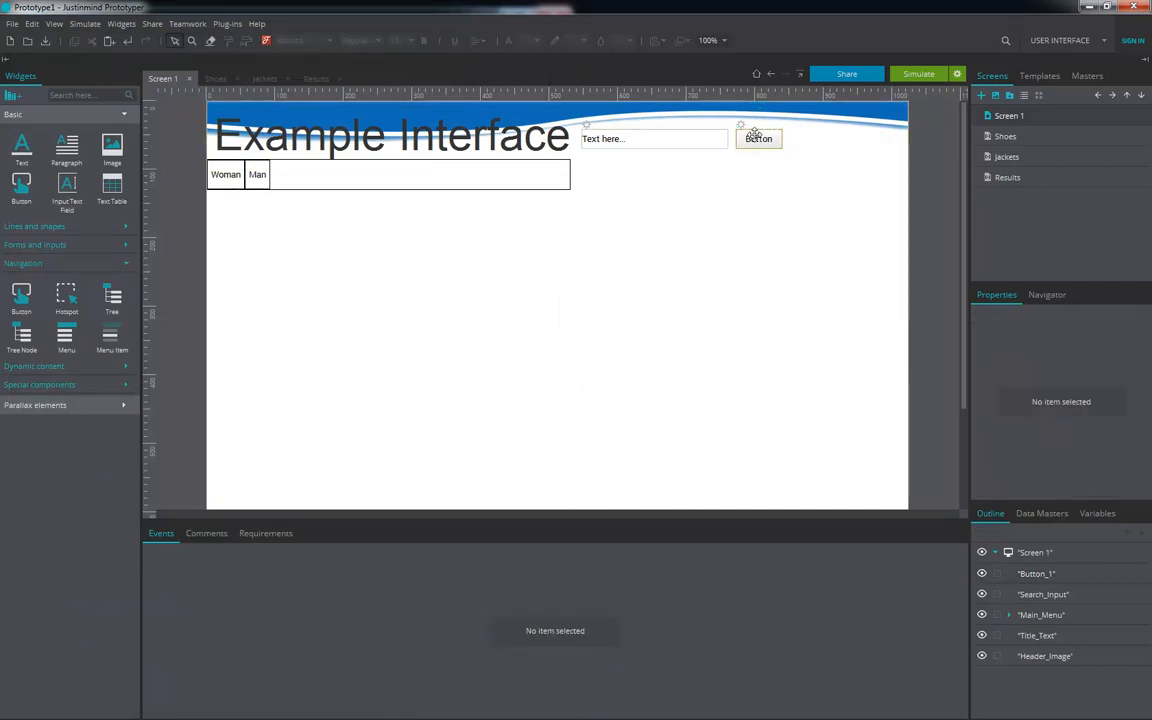
left_click(758, 138)
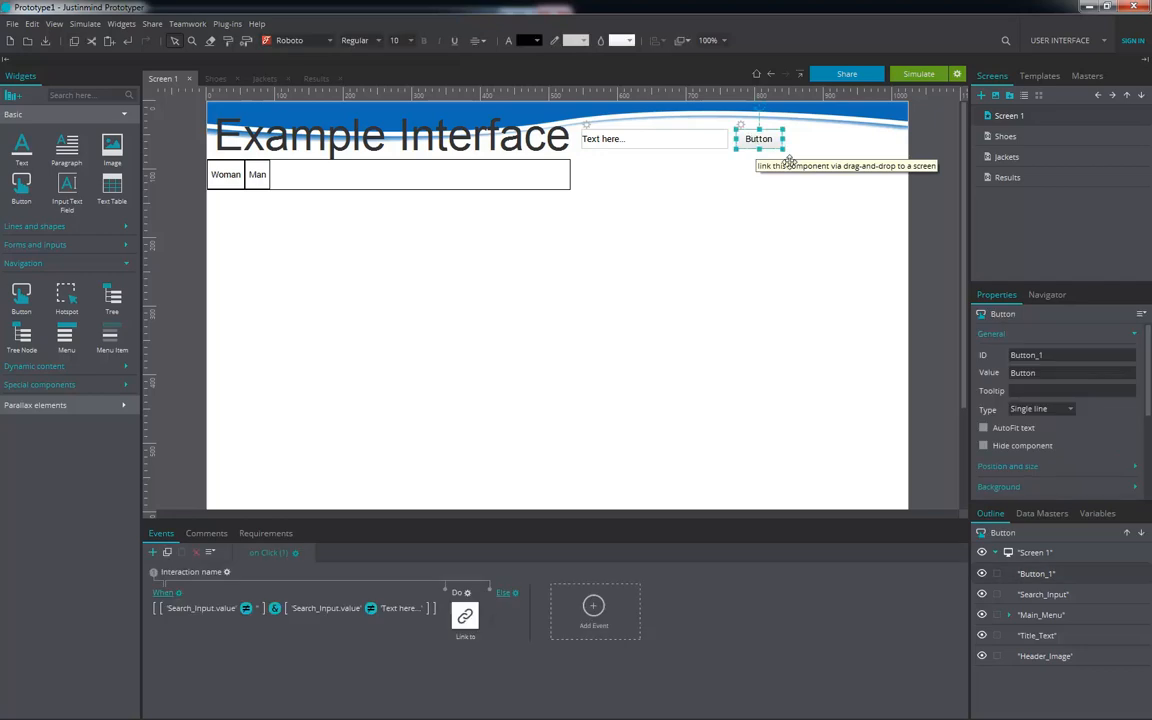
left_click(1133, 335)
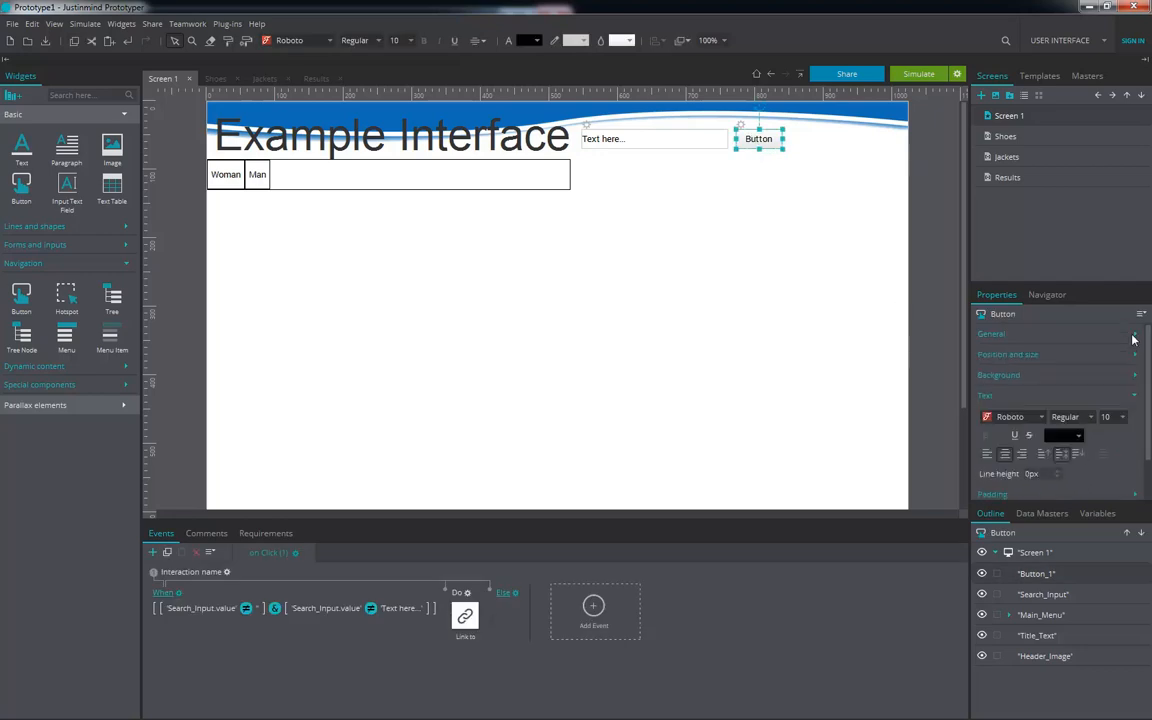
left_click(1133, 376)
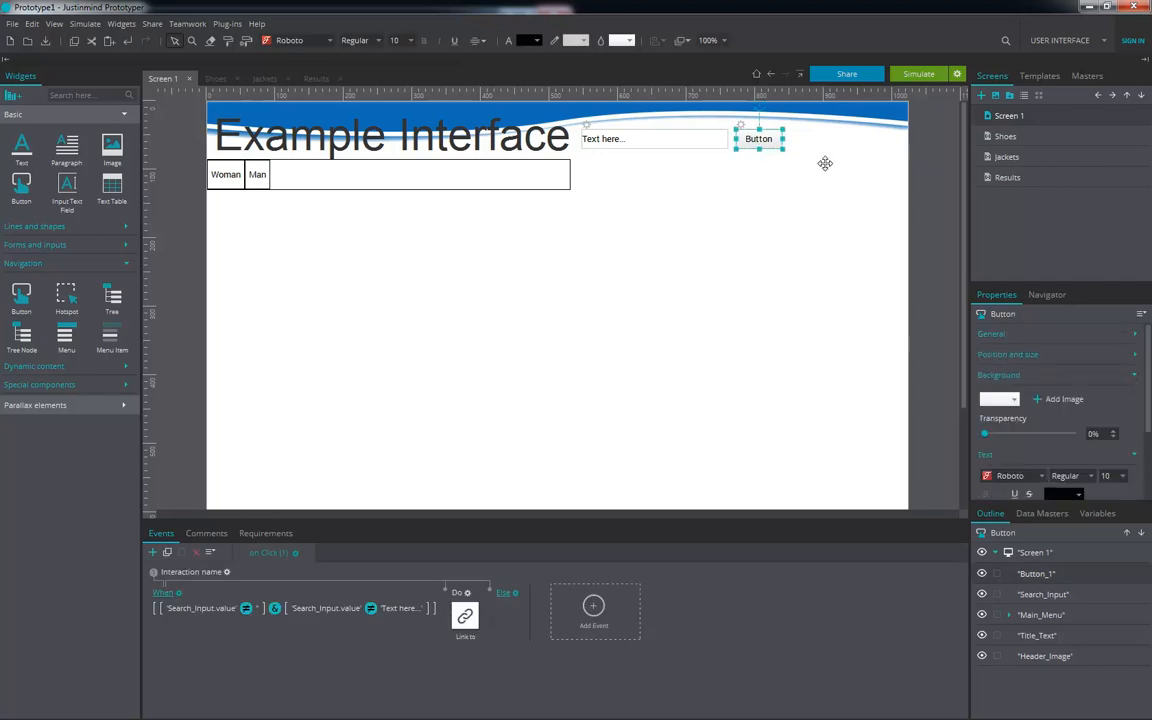
left_click(1045, 398)
left_click(515, 146)
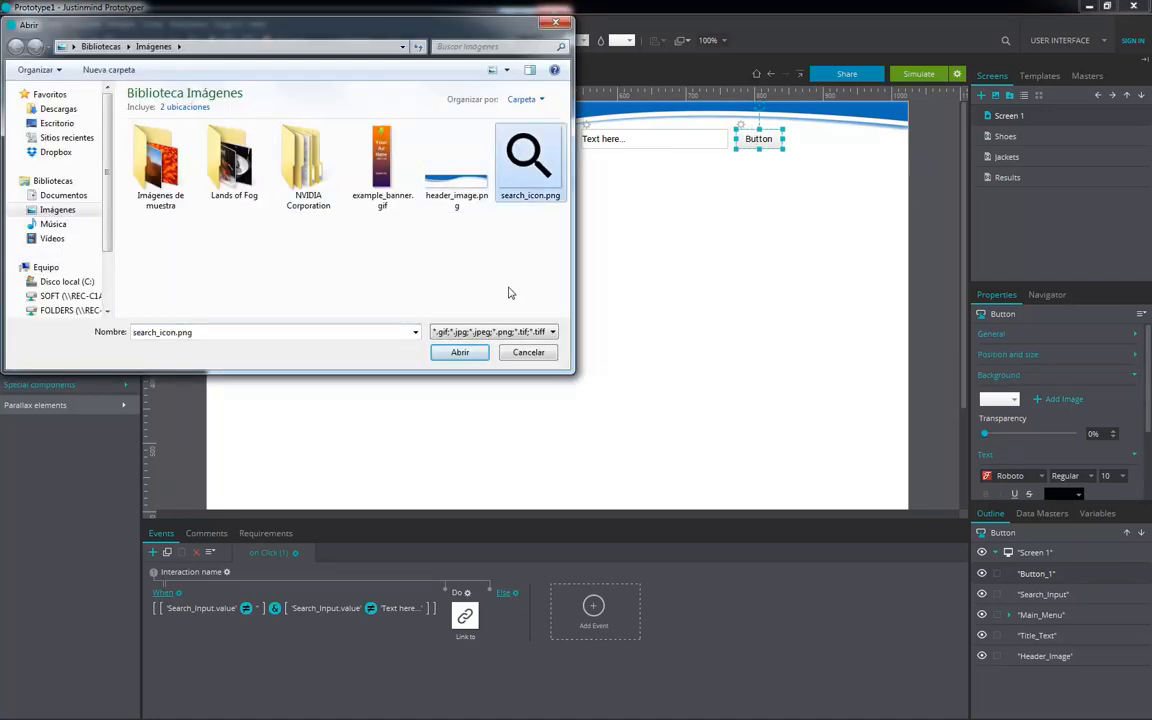
left_click(475, 351)
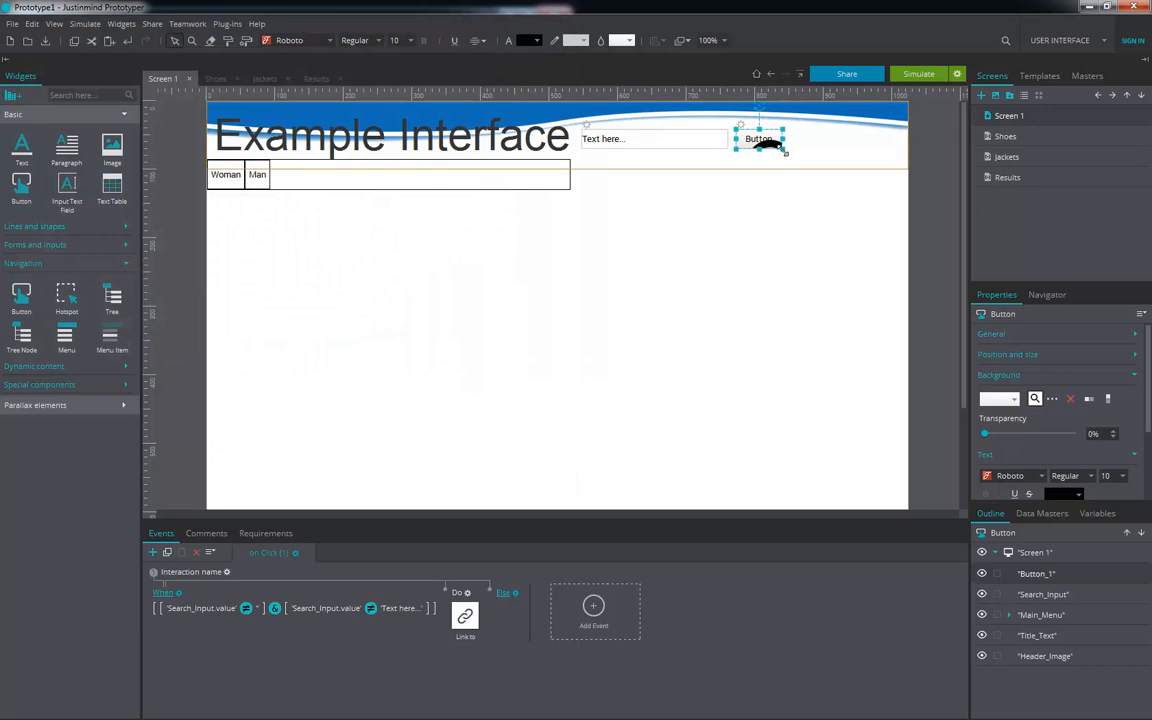
left_click_drag(786, 150, 818, 198)
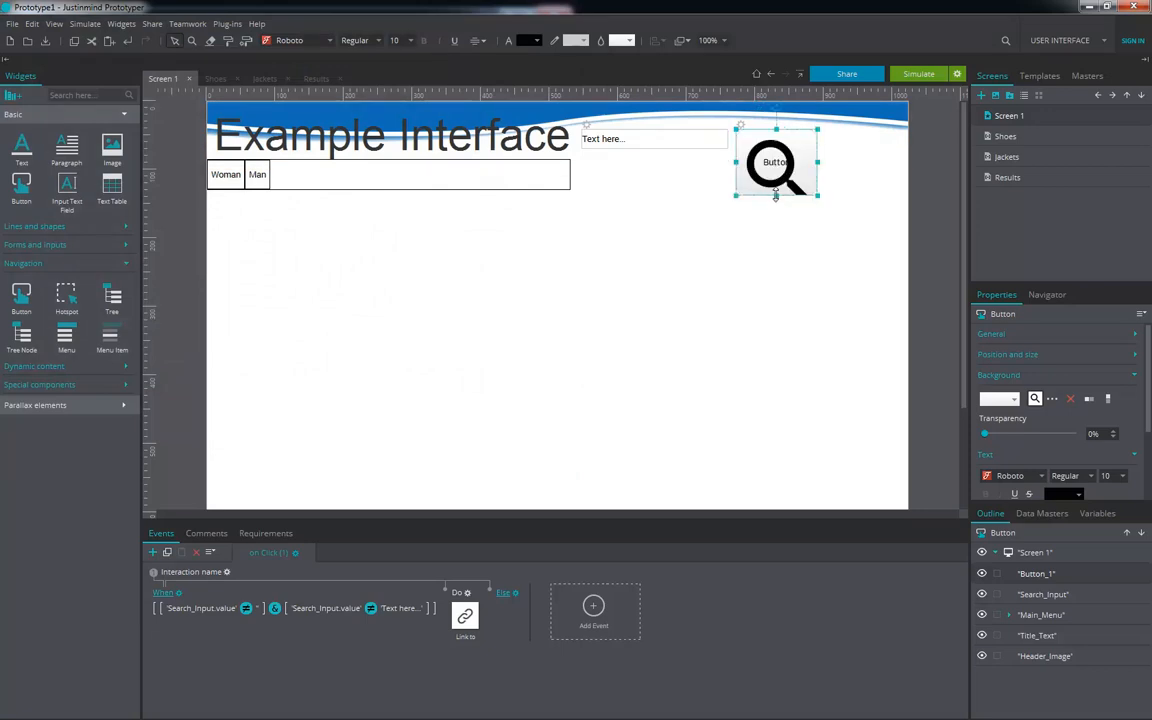
left_click_drag(776, 198, 777, 209)
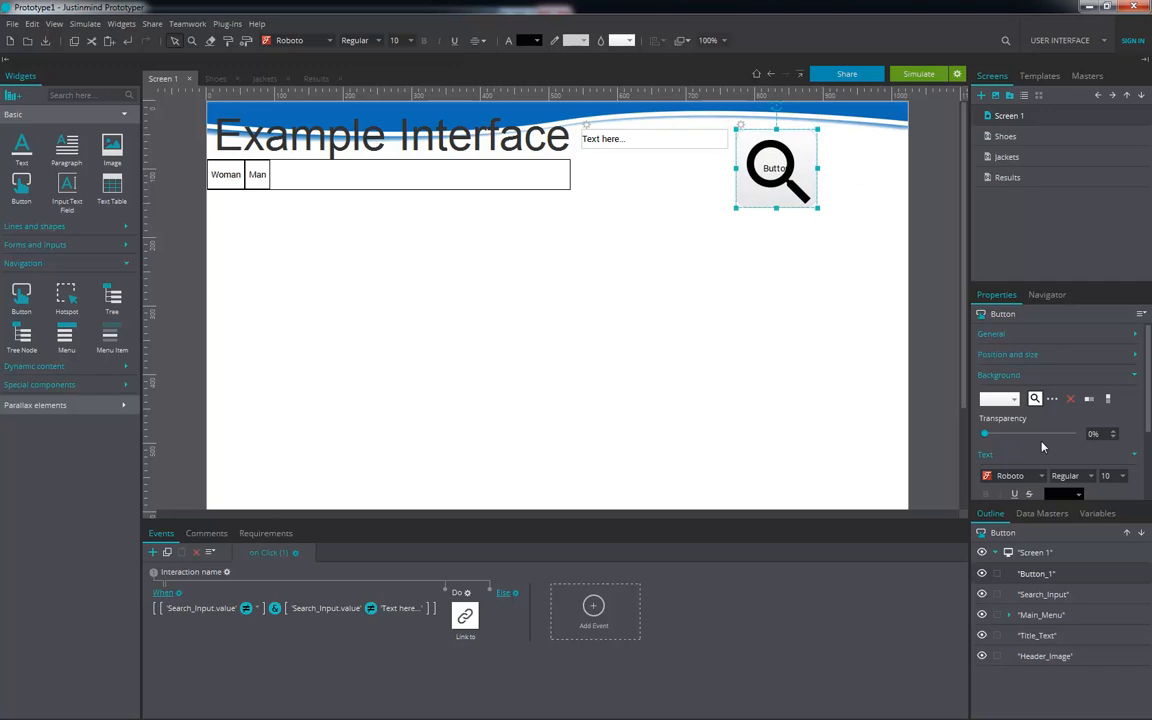
Step: Clear the search button's value so that only the magnifier icon remains on it
left_click(1131, 340)
left_click_drag(1043, 374, 954, 377)
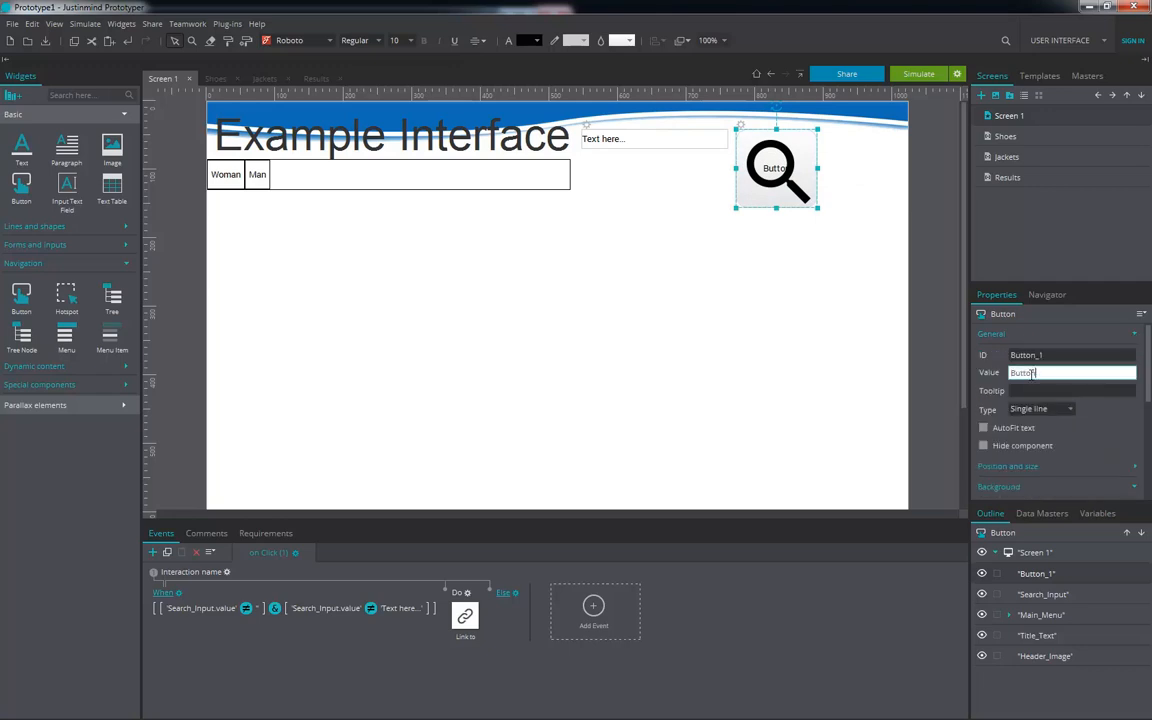
key("BackSpace")
left_click(705, 322)
Step: Nudge the magnifier button slightly upward on Screen 1 to adjust its position beside the search field
left_click(768, 183)
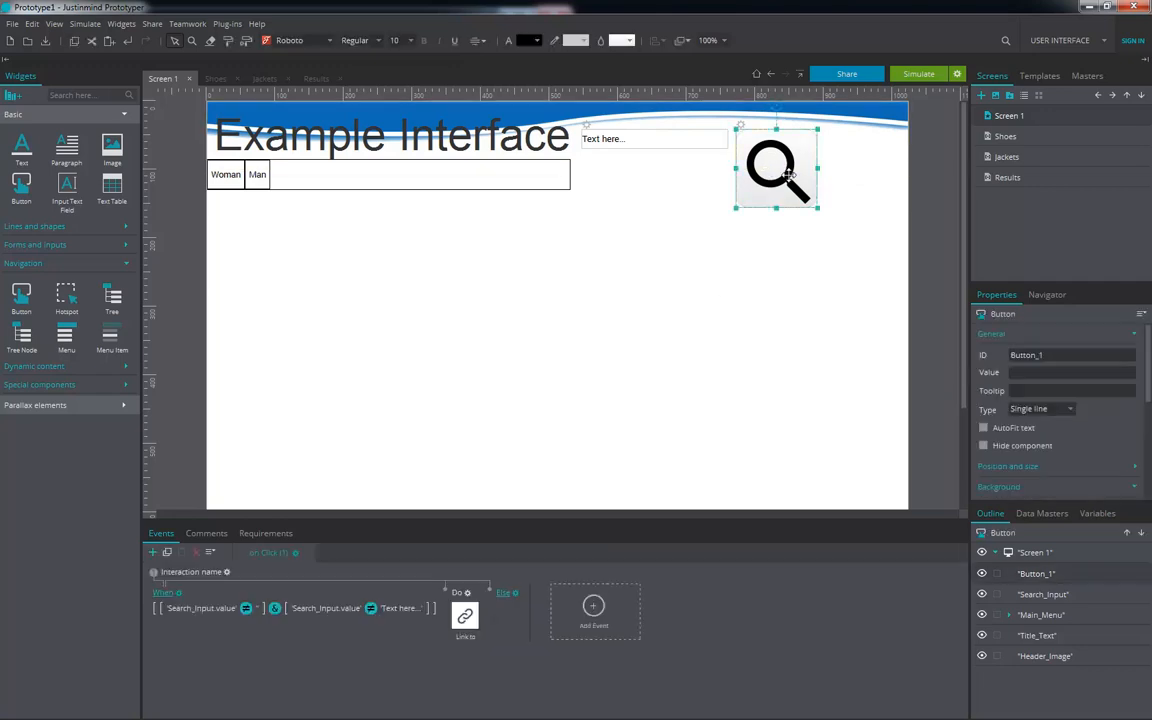
key("Up")
key("Up")
key("Up")
key("Up")
key("Up")
key("Up")
key("Up")
key("Up")
key("Up")
key("Up")
key("Up")
key("Up")
key("Up")
key("Up")
key("Up")
key("Up")
key("Up")
key("Up")
key("Up")
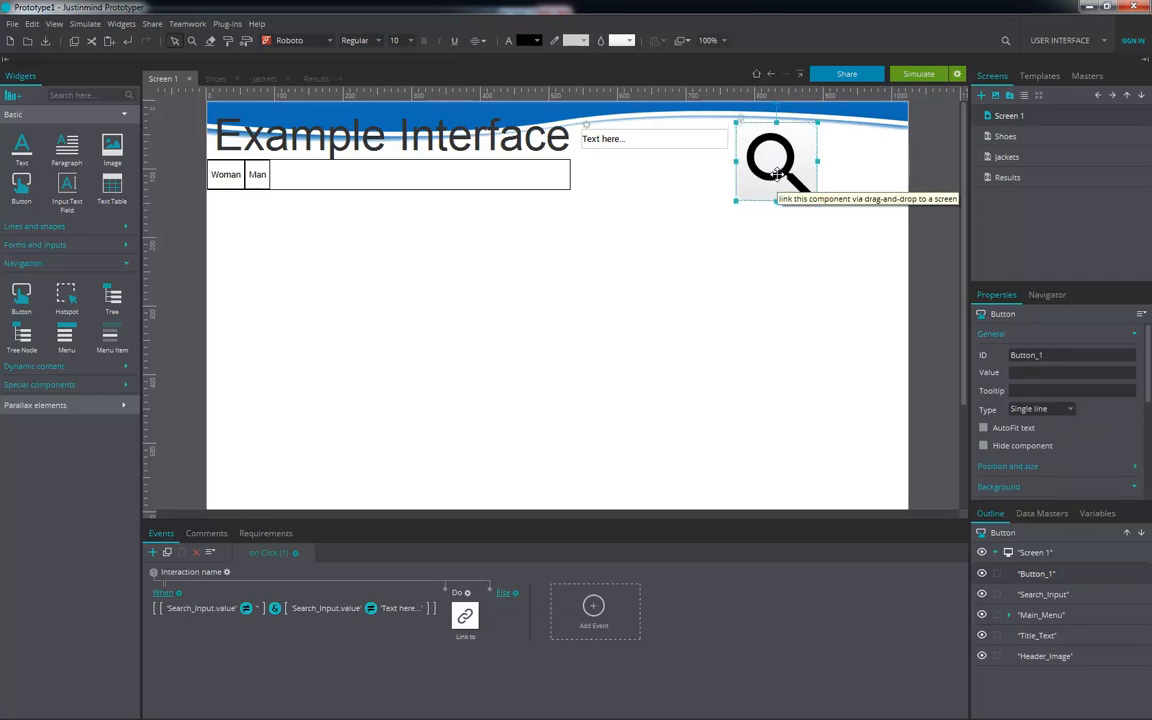
key("Down")
key("Down")
key("Down")
key("Down")
key("Down")
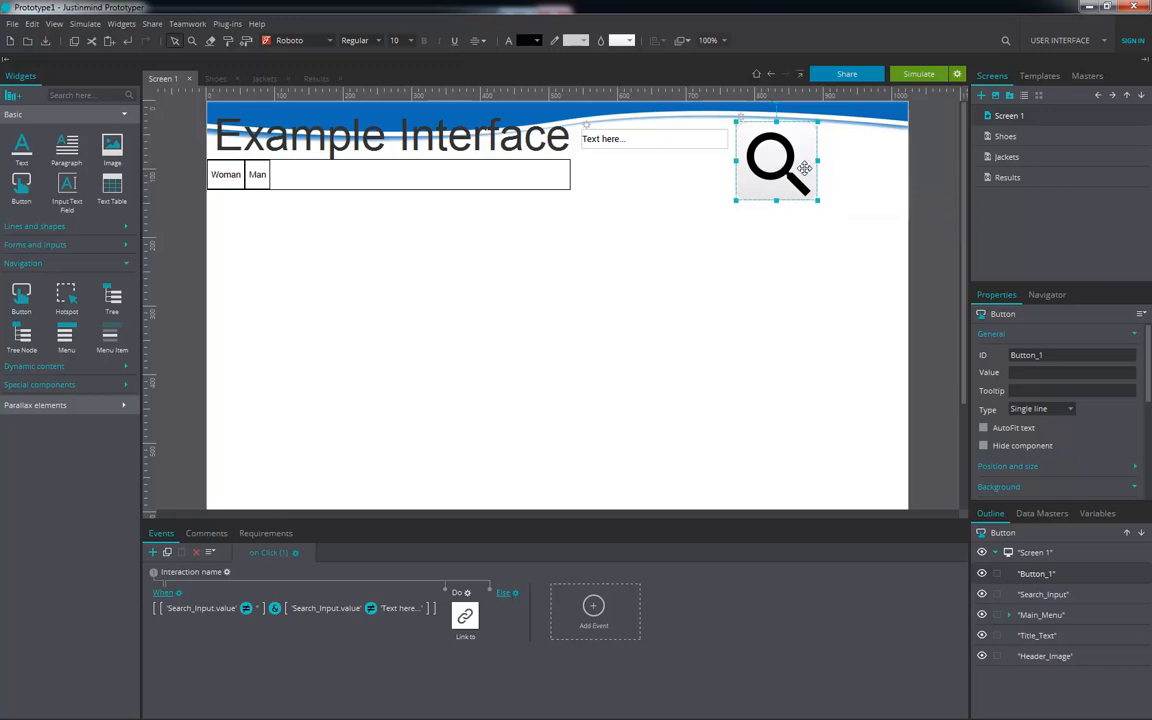
left_click(1135, 334)
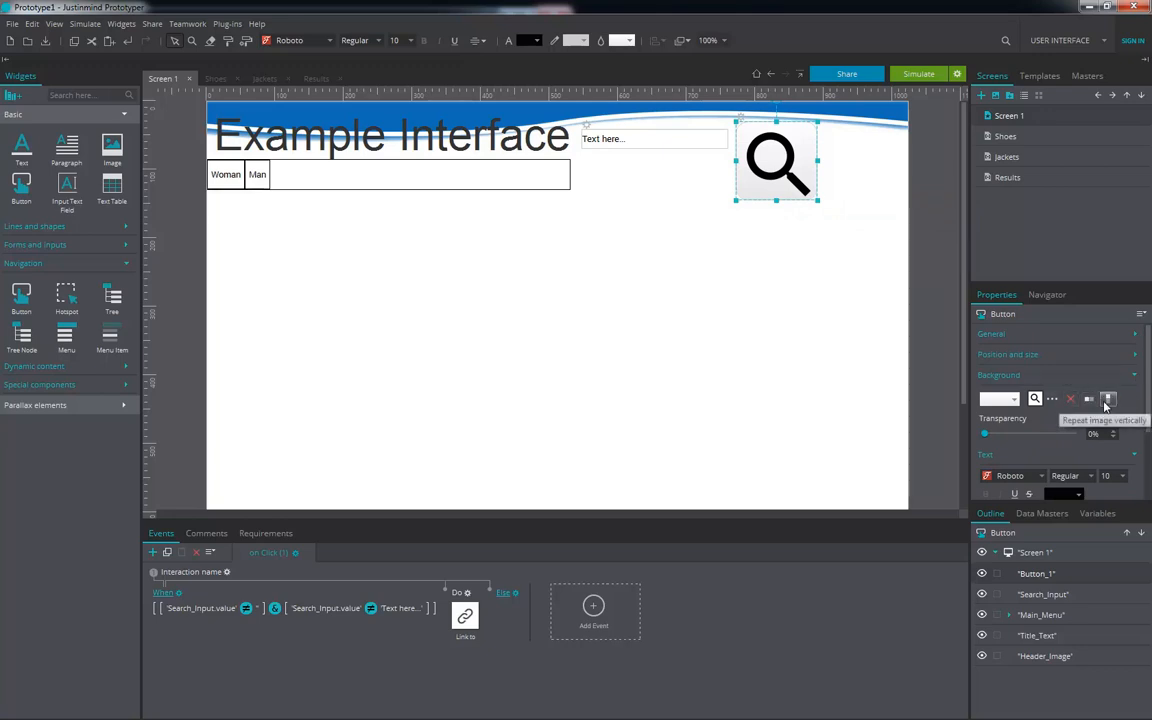
left_click(1052, 399)
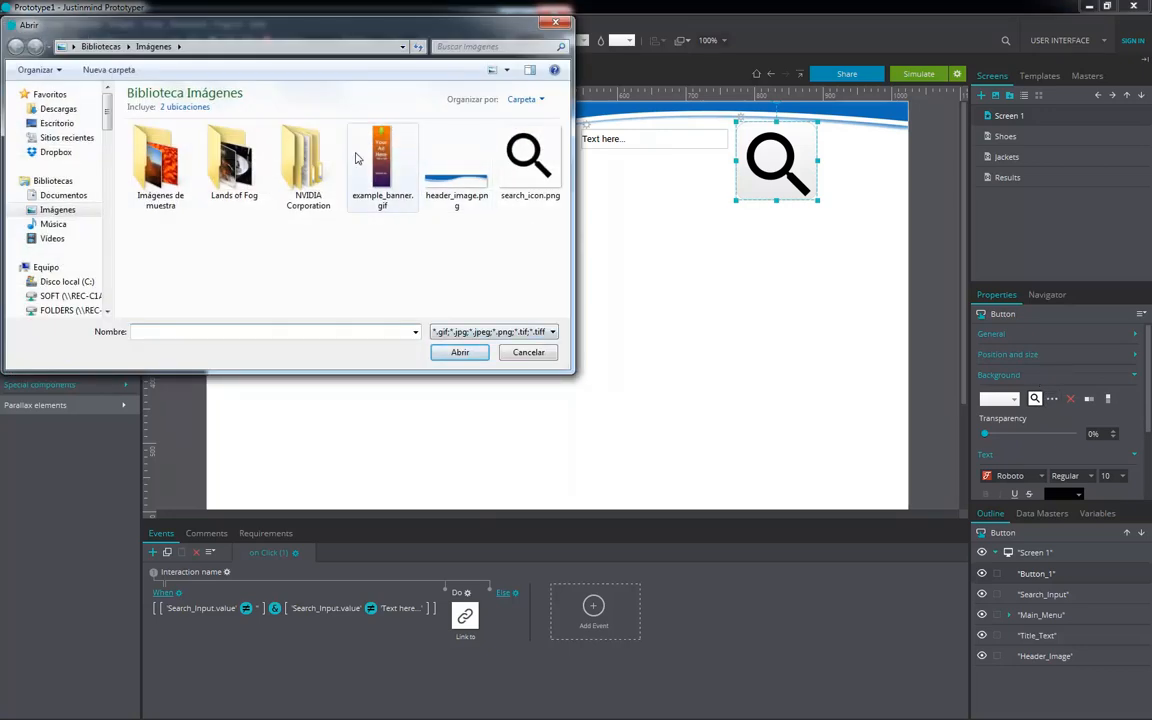
left_click(528, 352)
left_click(666, 231)
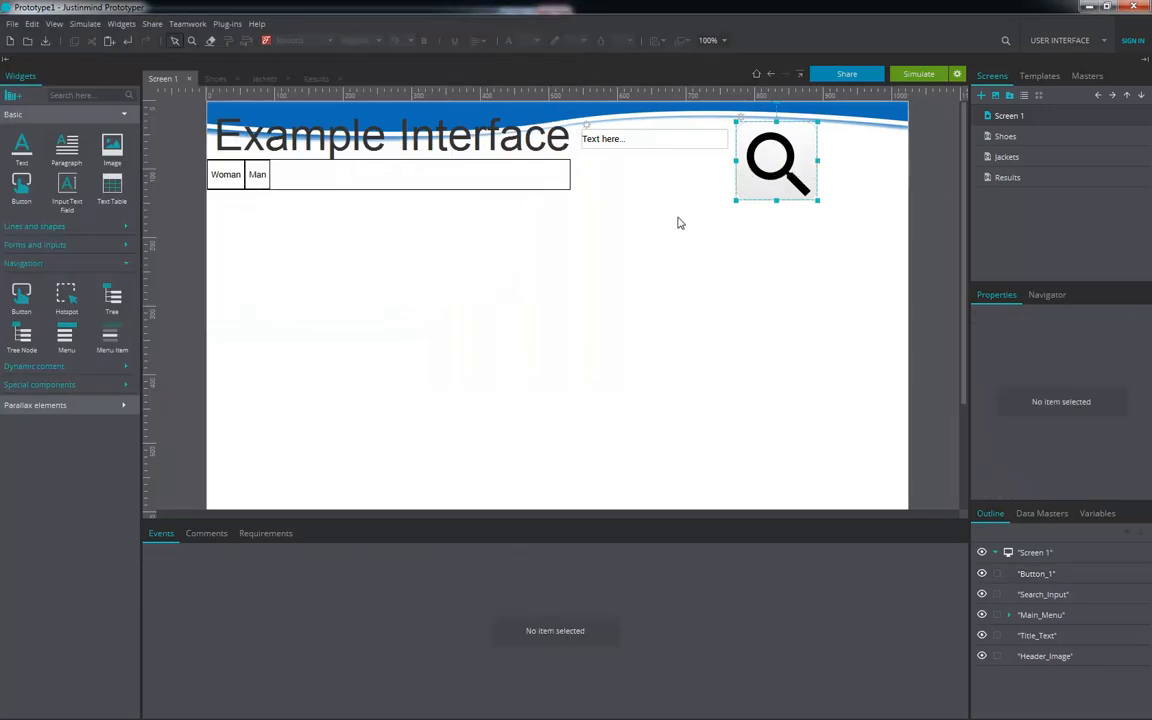
Step: Simulate the prototype in a widened window, test the magnifier button with the search text "dsfsddfdsfd", and close the simulation
left_click(918, 75)
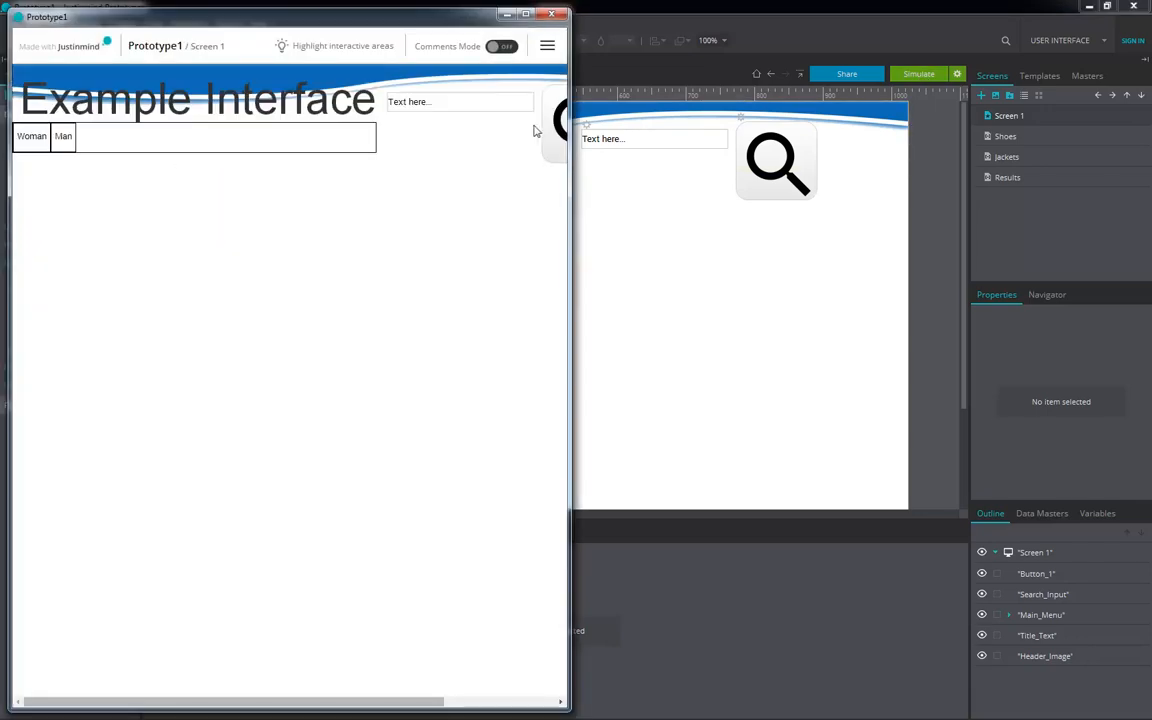
left_click(482, 104)
left_click_drag(571, 147, 680, 150)
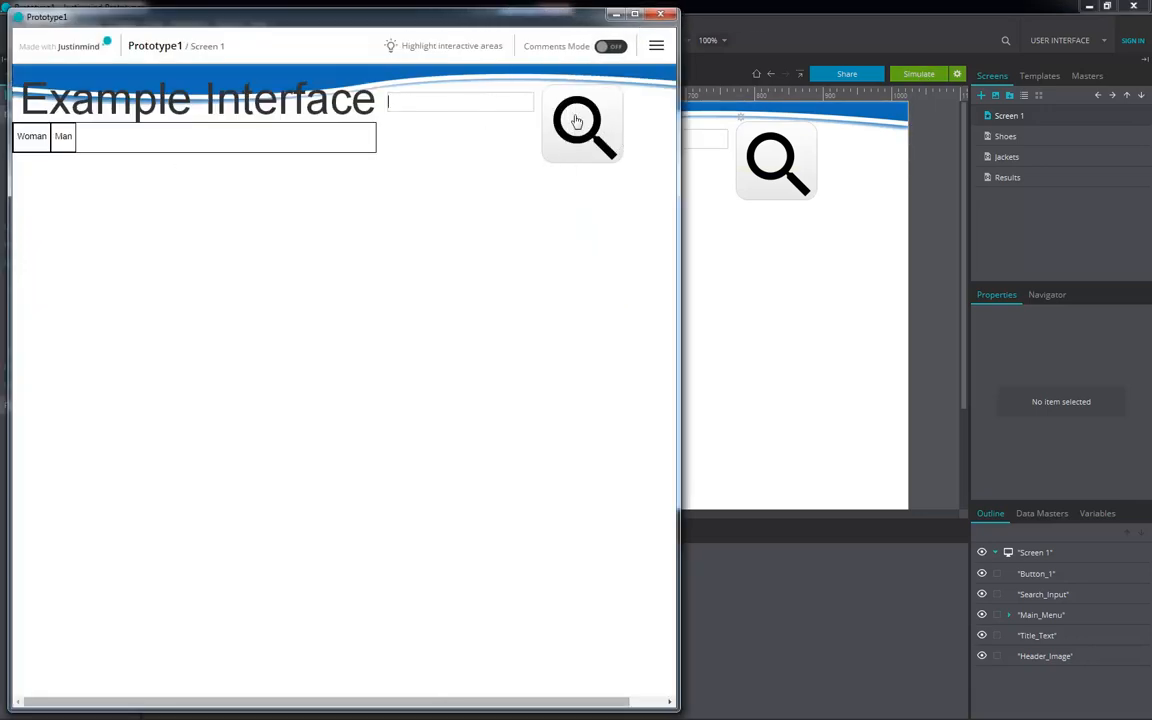
left_click(453, 103)
type("dsfsddfdsfd")
left_click(568, 126)
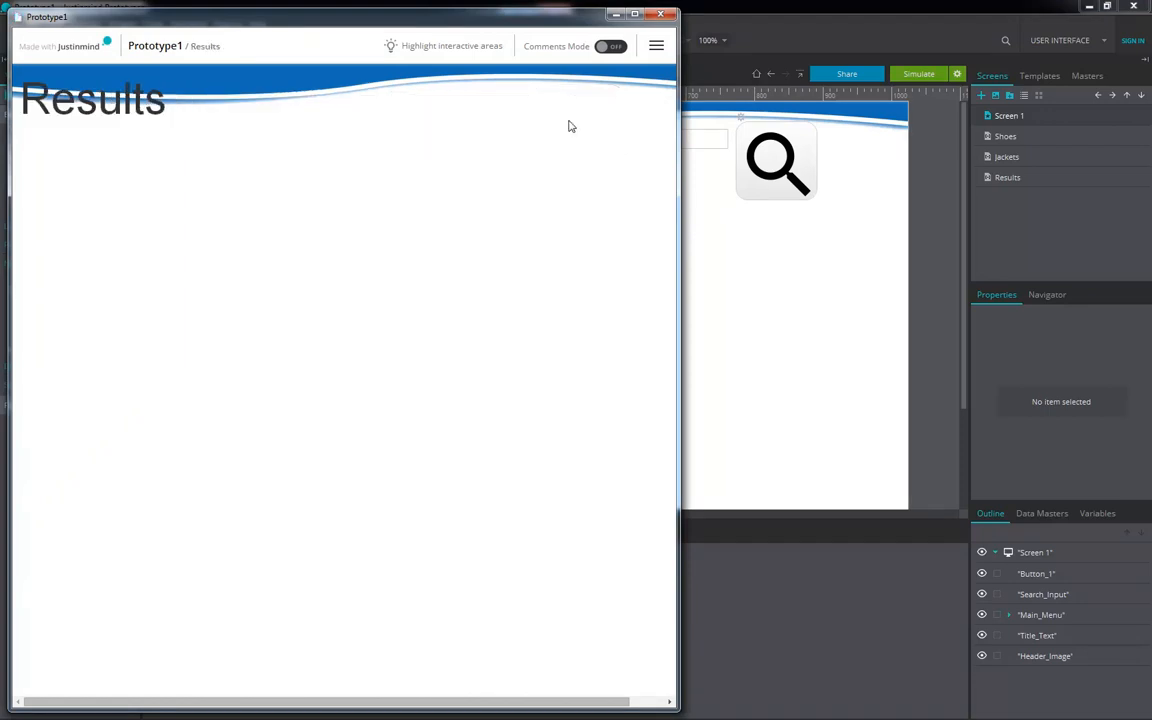
left_click(668, 16)
left_click(733, 159)
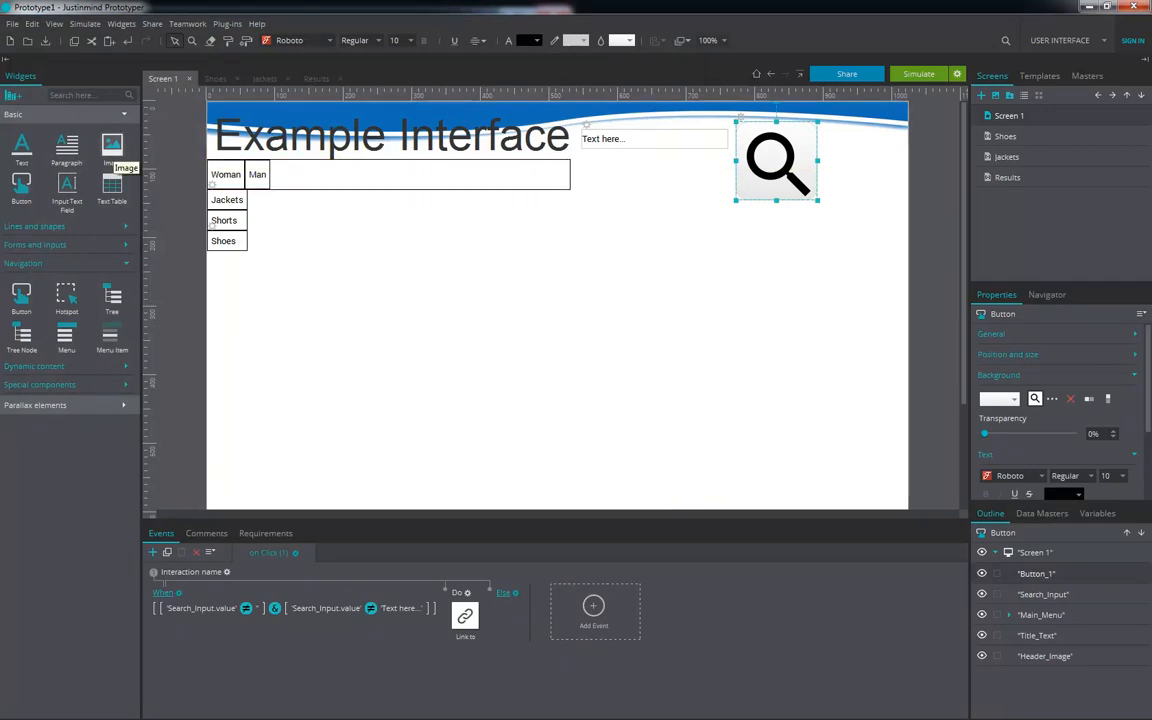
Step: Place search_icon.png below the search field as an image included in the prototype and shrink it to a small icon
left_click_drag(112, 147, 681, 196)
double_click(677, 193)
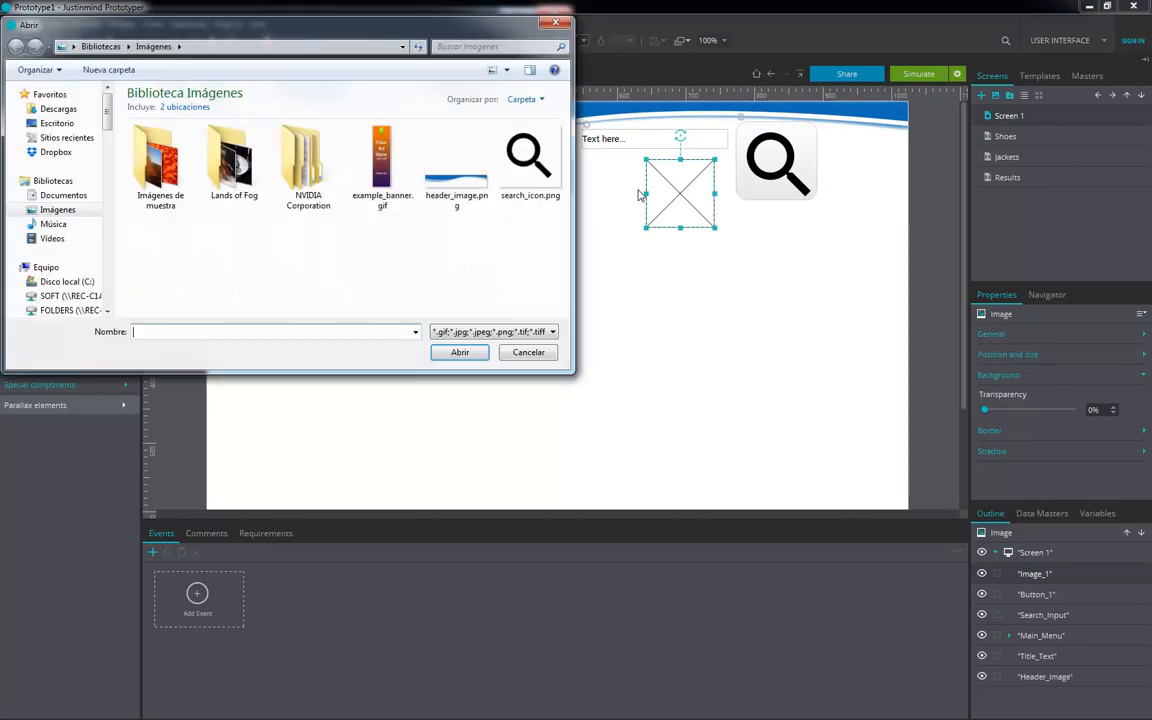
double_click(548, 163)
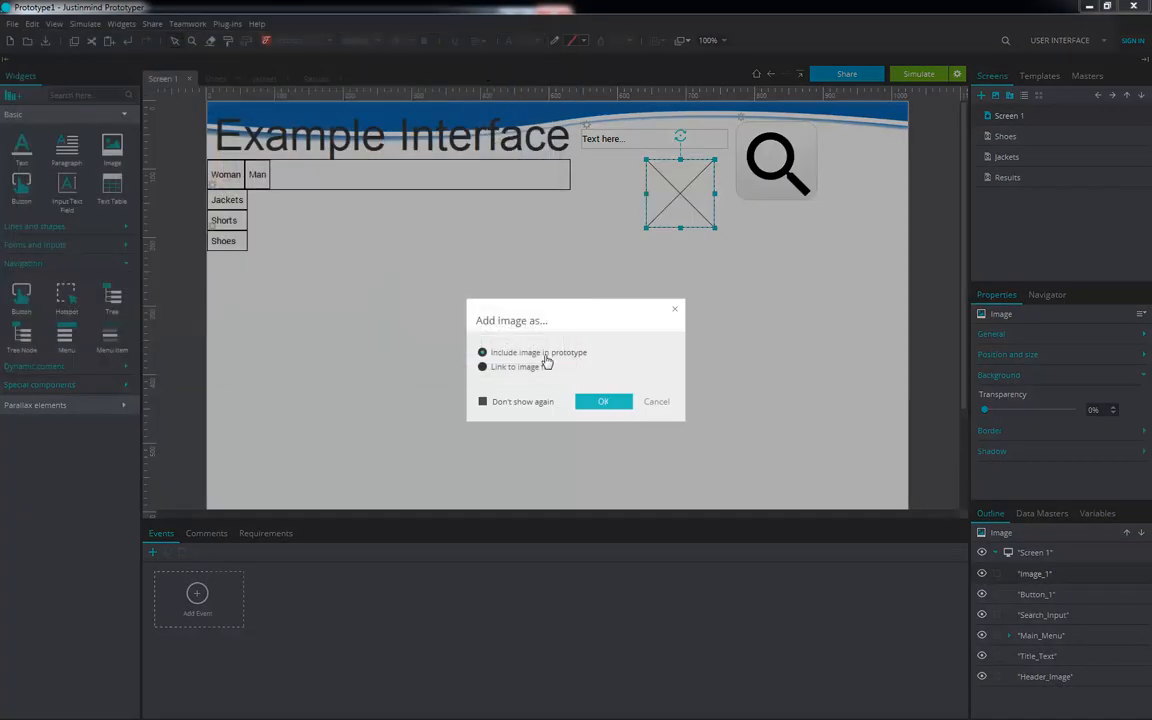
left_click(603, 405)
left_click_drag(713, 227, 660, 178)
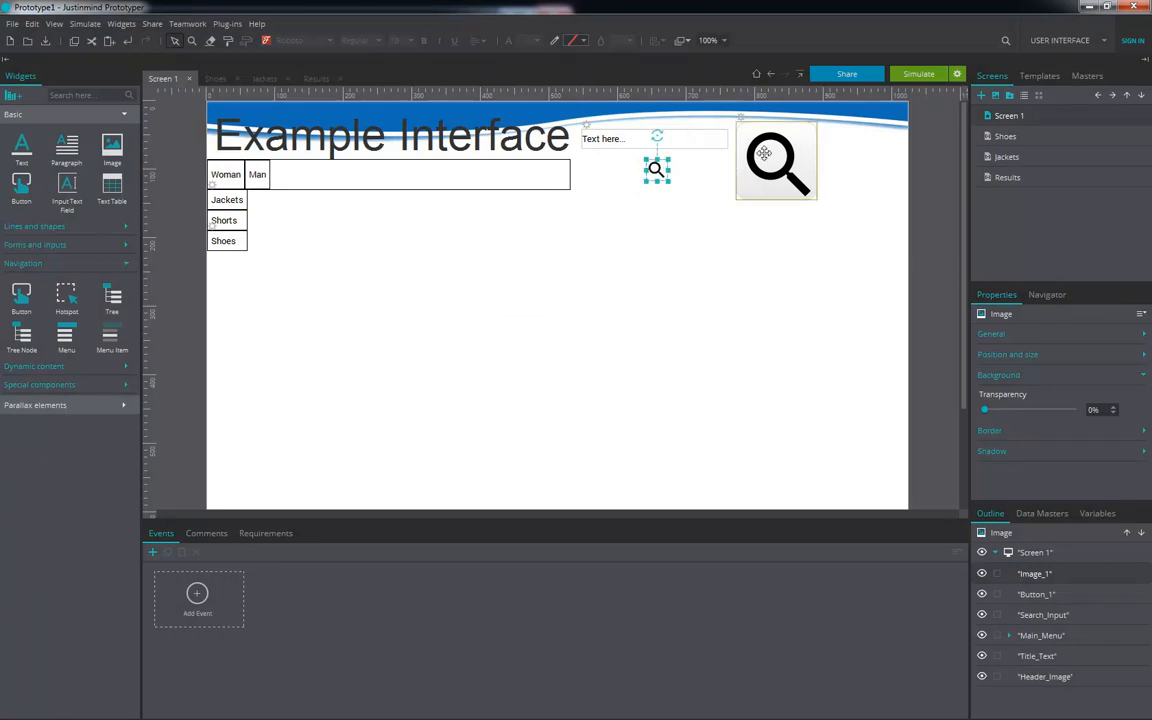
Step: Review the large magnifier button's click event and delete the small magnifier image below the search field
left_click(771, 195)
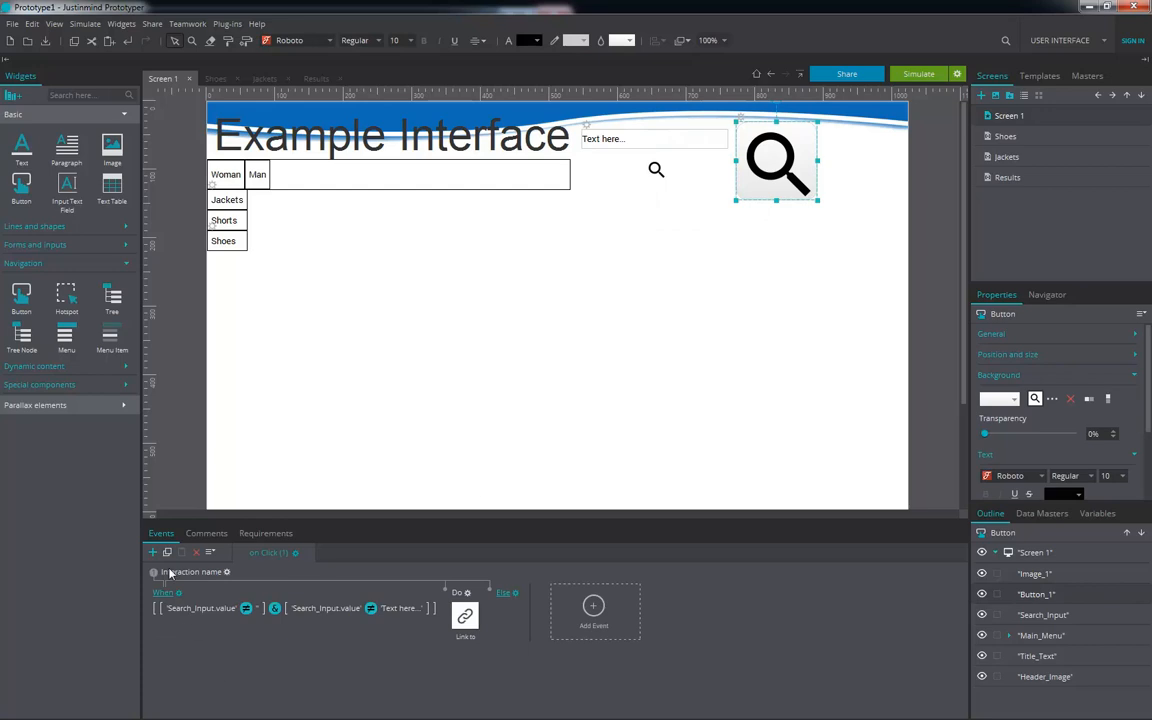
left_click(658, 170)
key("Delete")
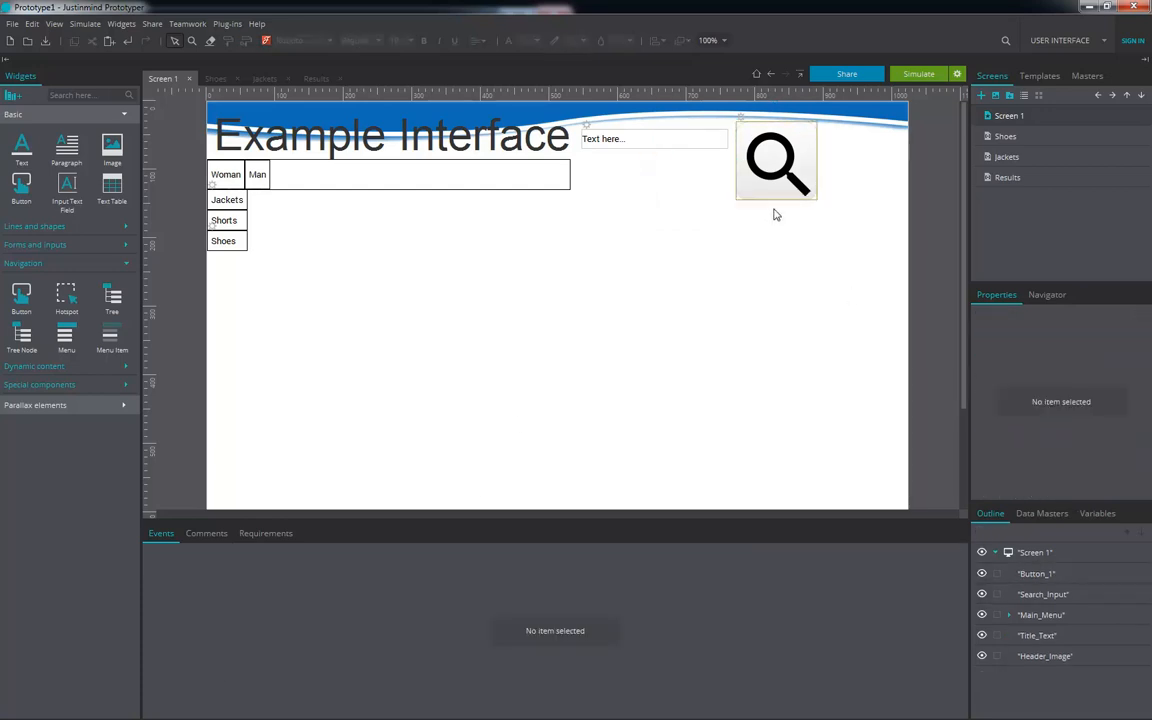
left_click(760, 145)
left_click(872, 201)
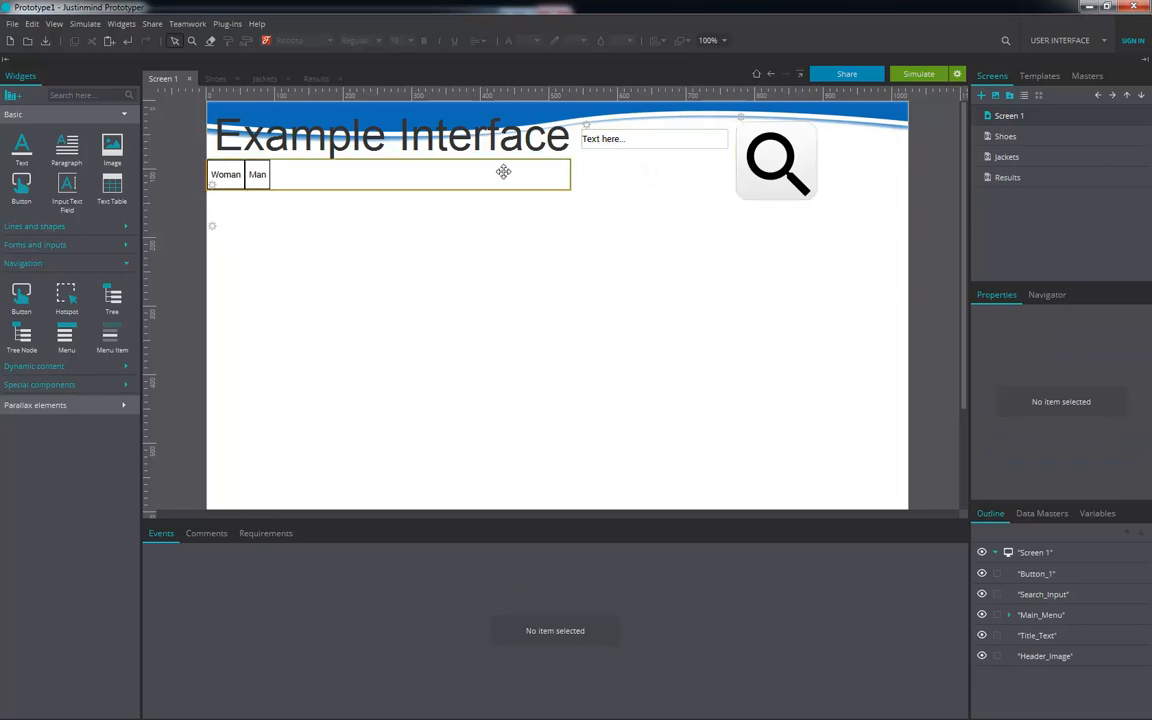
Step: Add a submenu named Login to Main_Menu on Screen 1
left_click(323, 179)
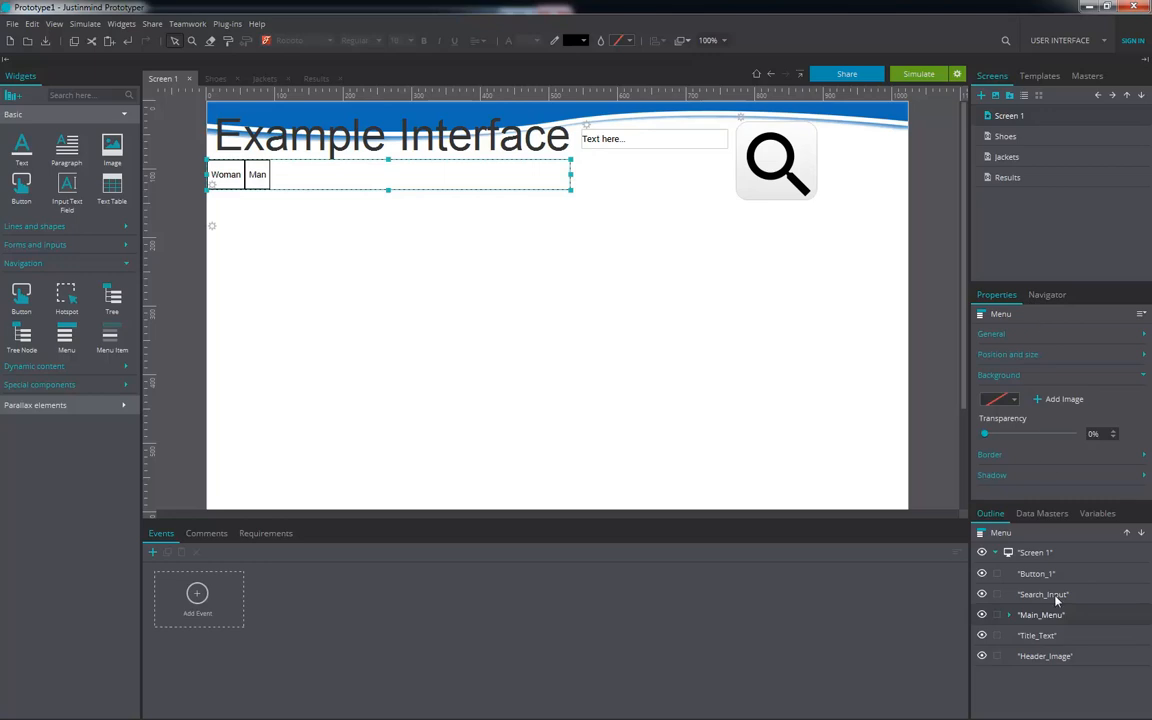
left_click(1009, 615)
right_click(1000, 617)
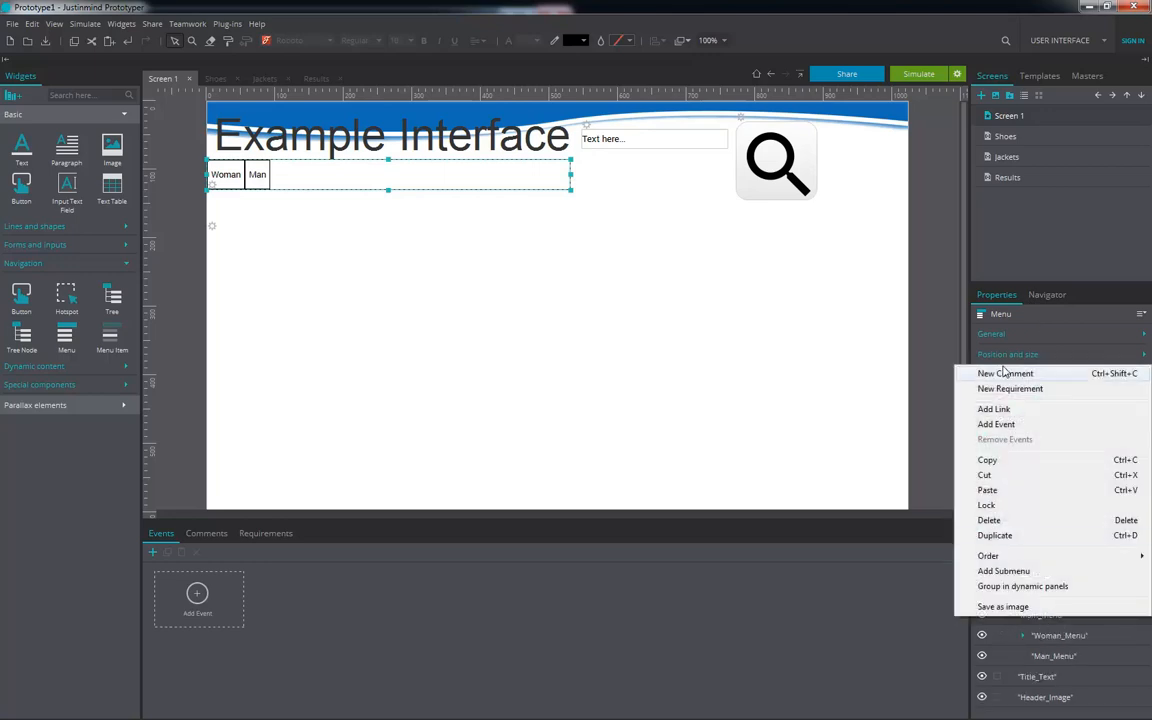
left_click(1002, 572)
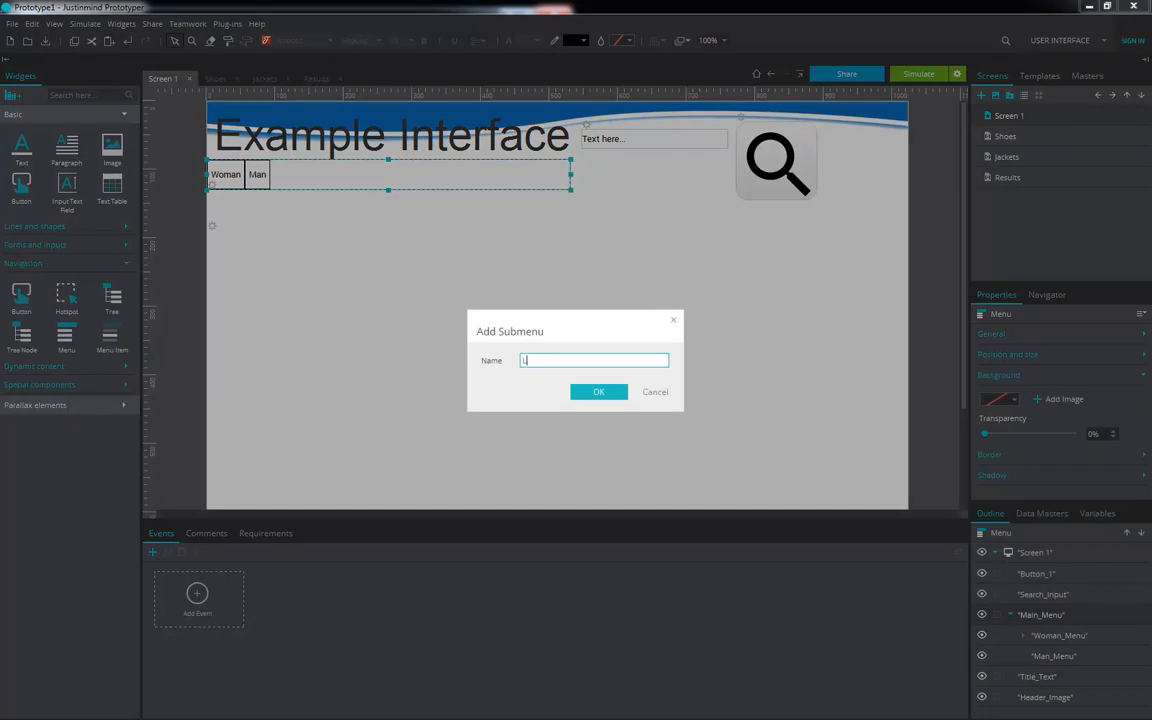
key("Return")
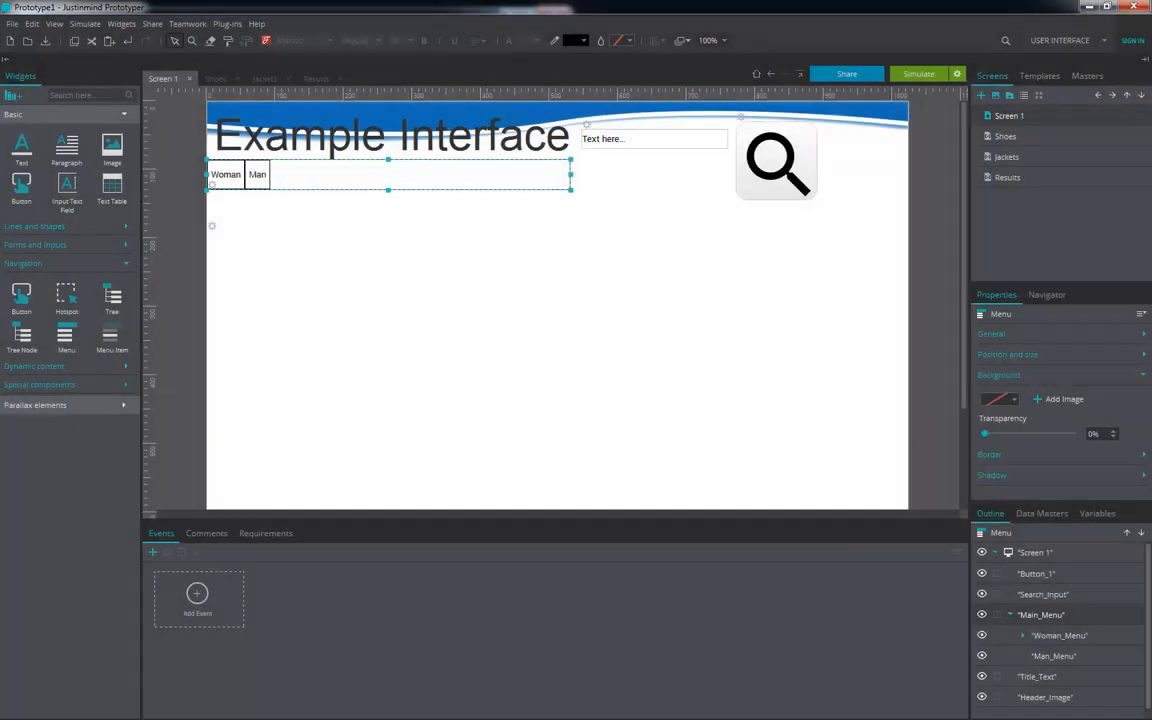
Step: Create a new screen named Login based on Template 1
double_click(1008, 177)
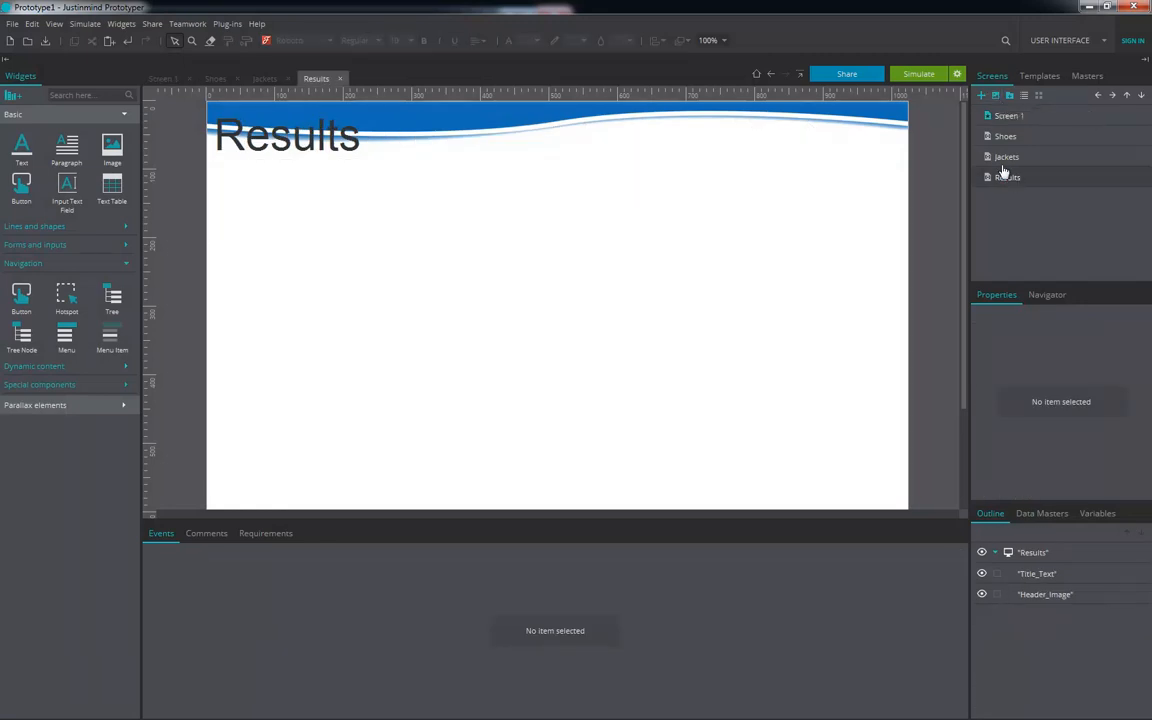
left_click(981, 95)
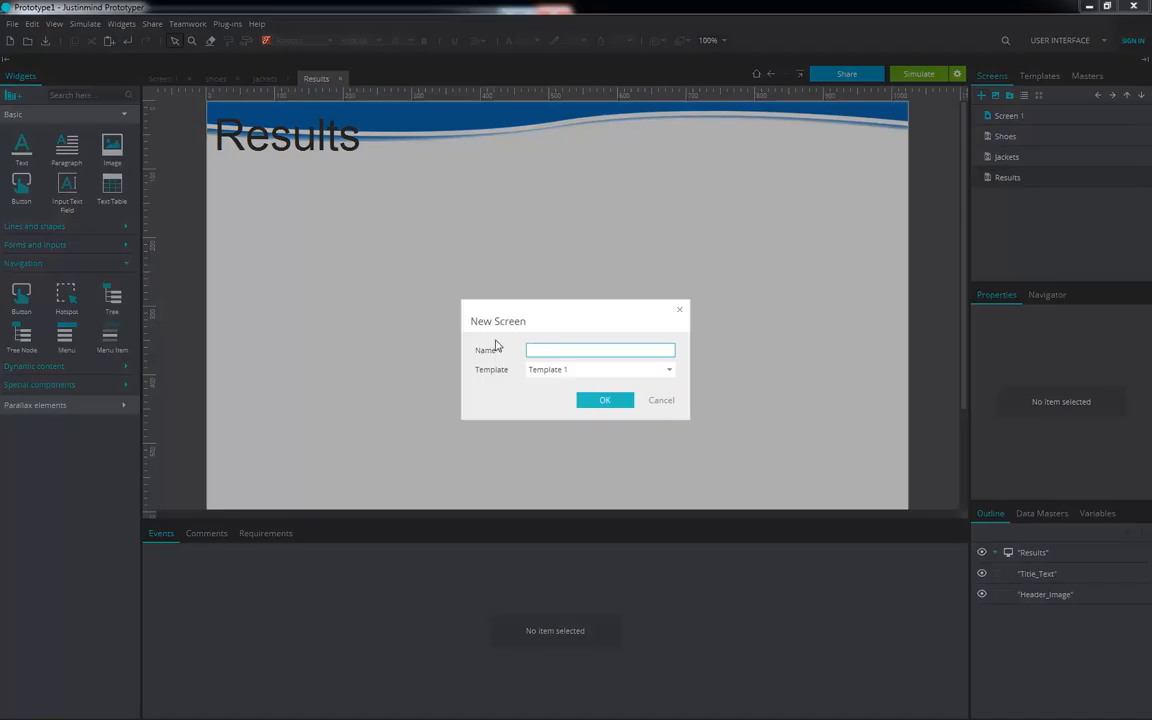
key("Return")
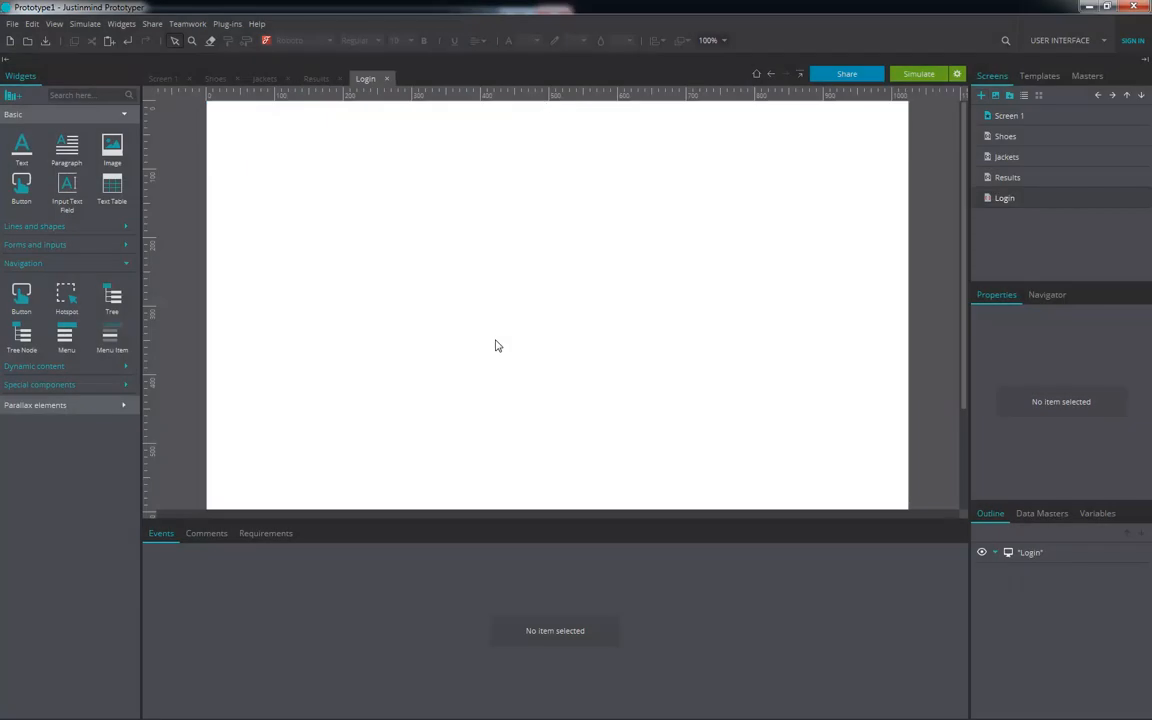
Step: Copy the header image and title from the Results screen to the Login screen and change the title to "Login"
left_click(1003, 178)
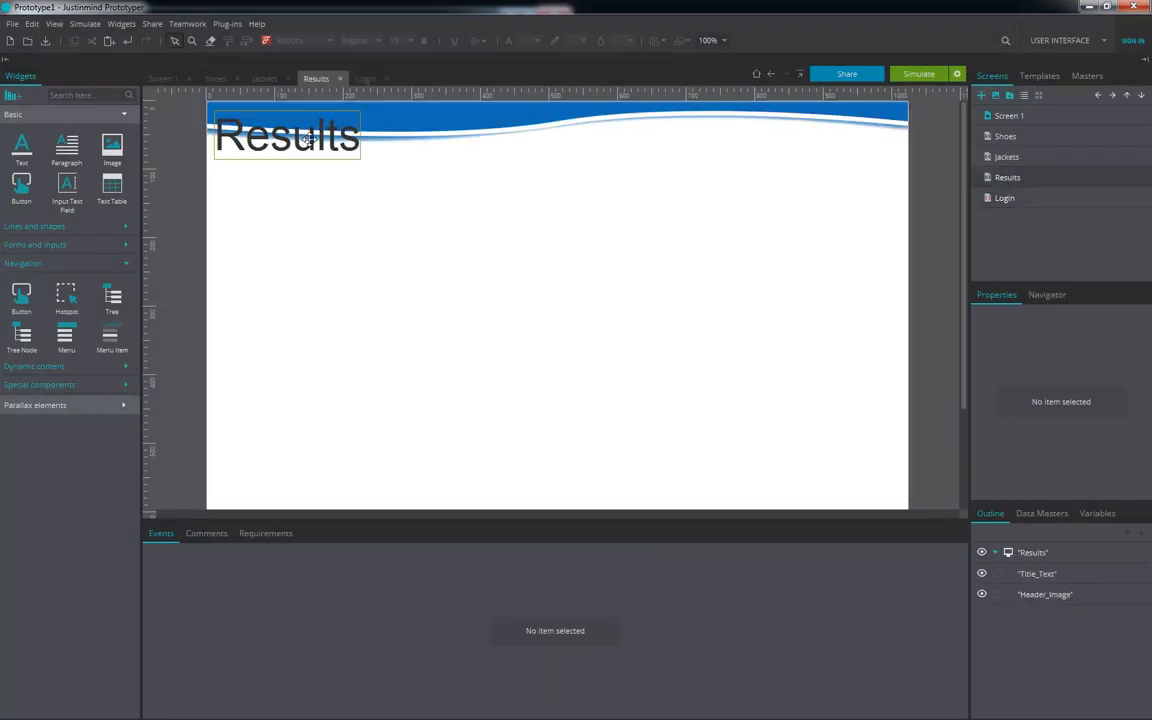
key("ctrl+c")
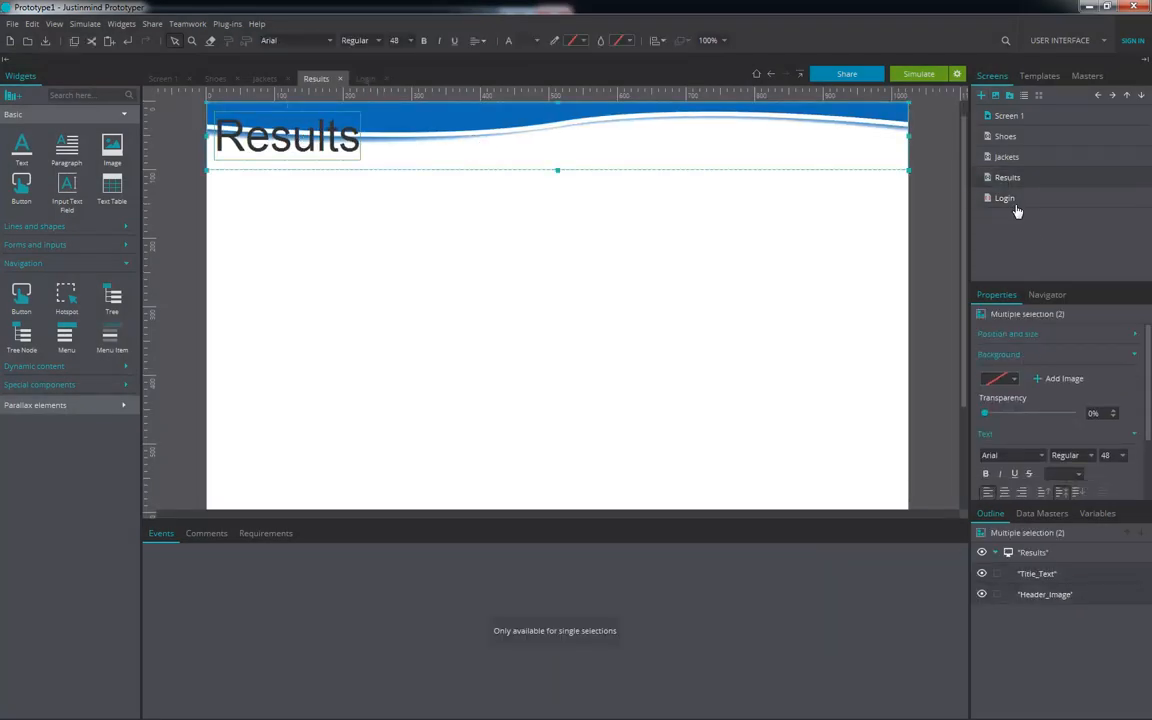
left_click(1002, 198)
key("ctrl+v")
double_click(283, 145)
type("Login")
key("Escape")
left_click(541, 411)
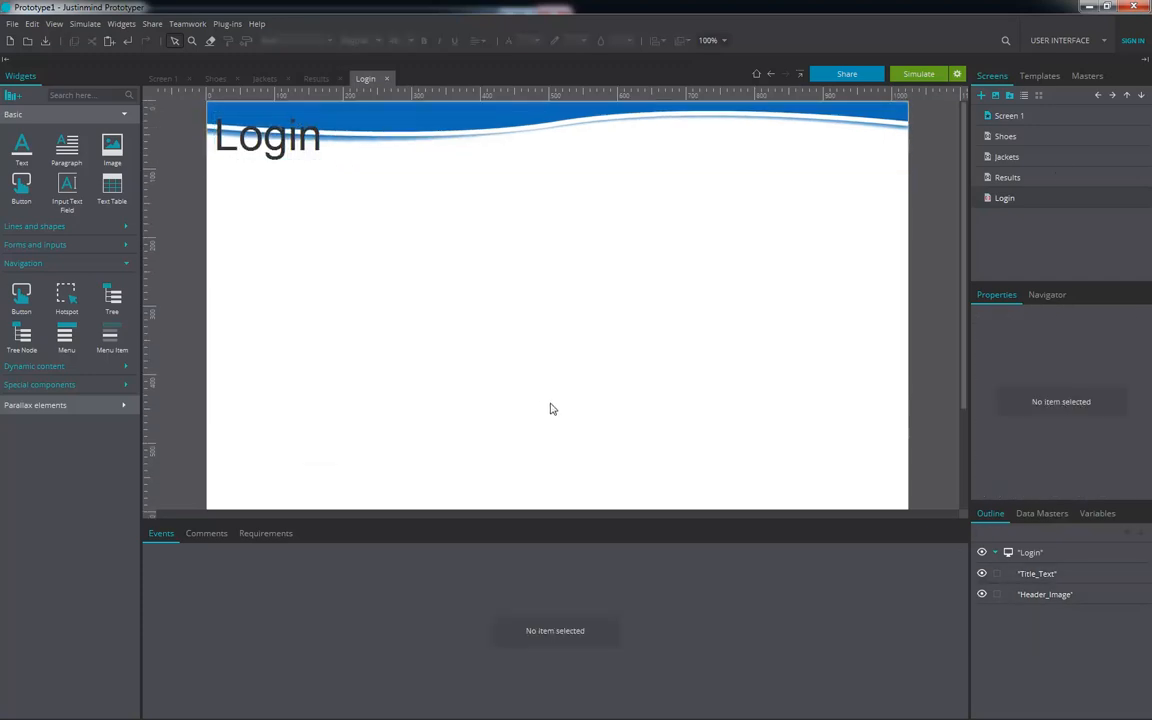
Step: Link the Login menu item on Screen 1 to the Login screen
left_click(1008, 116)
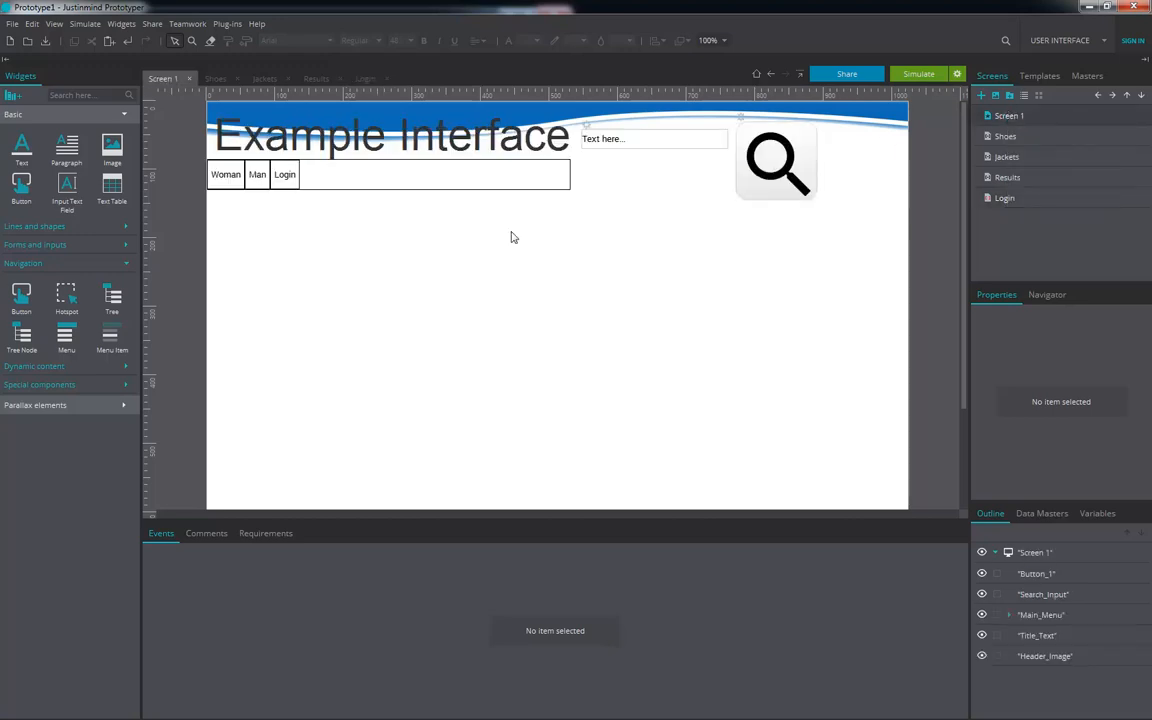
left_click(285, 175)
left_click_drag(1004, 198, 296, 188)
Step: Place a button on the Login screen below the title with two input text fields stacked above it
left_click(1004, 198)
left_click_drag(21, 181, 435, 227)
left_click_drag(67, 183, 435, 201)
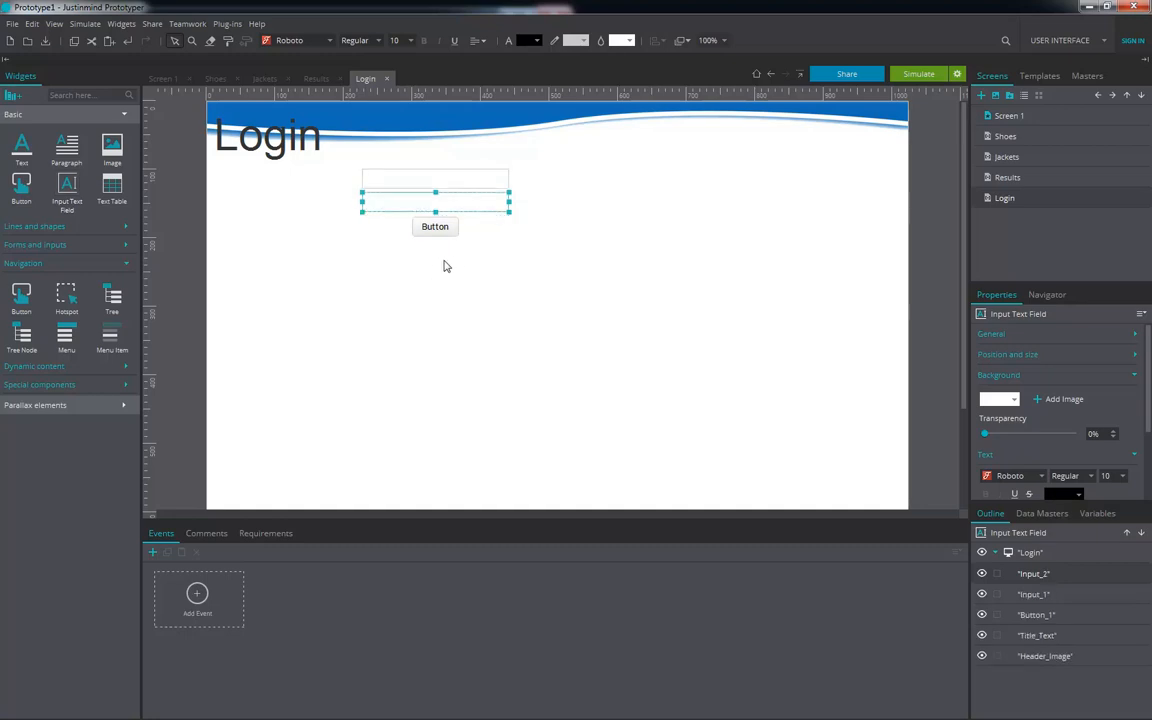
left_click(453, 262)
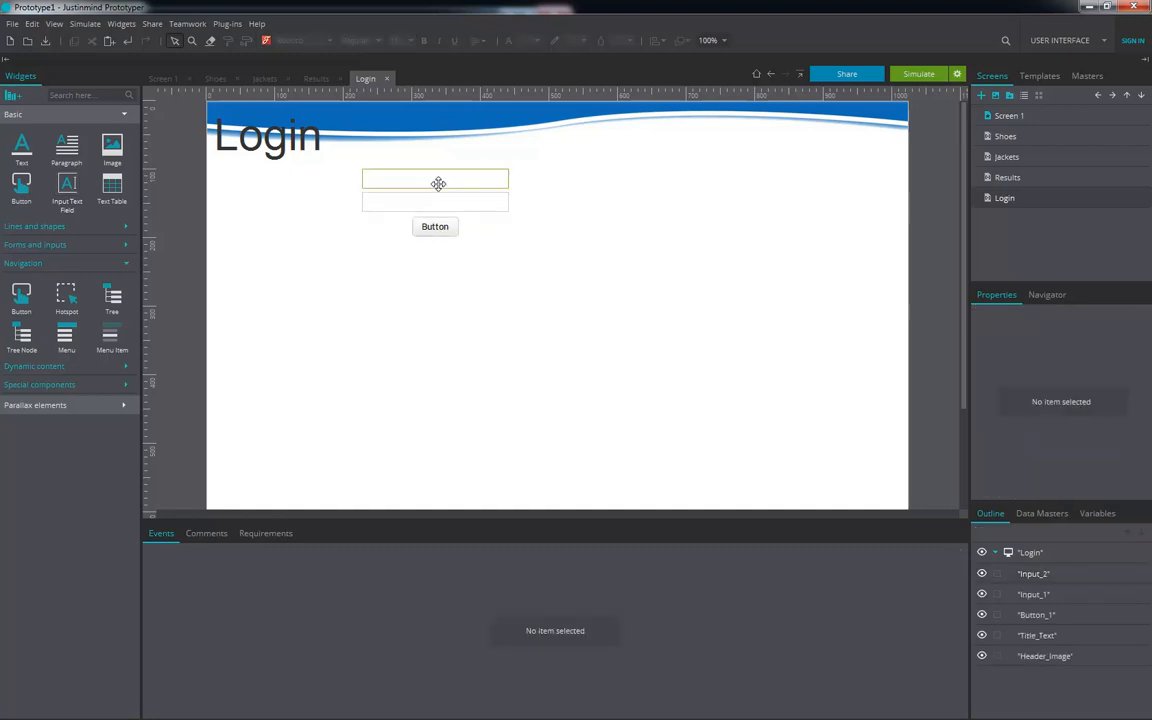
Step: Simulate the Login screen, enter "fdsdgfgfdgfd" in the upper field and a sample password in the lower one, and close the simulation
left_click(934, 75)
left_click(220, 145)
type("fdsdgfgfdgfd")
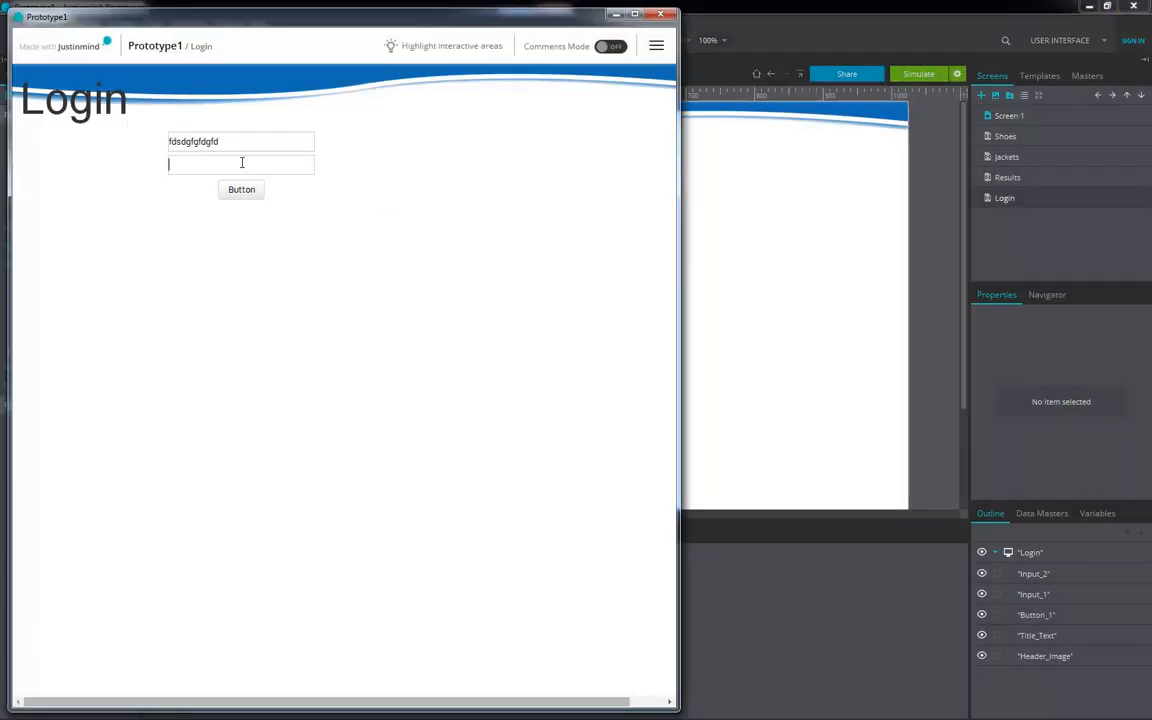
left_click(241, 162)
type("password")
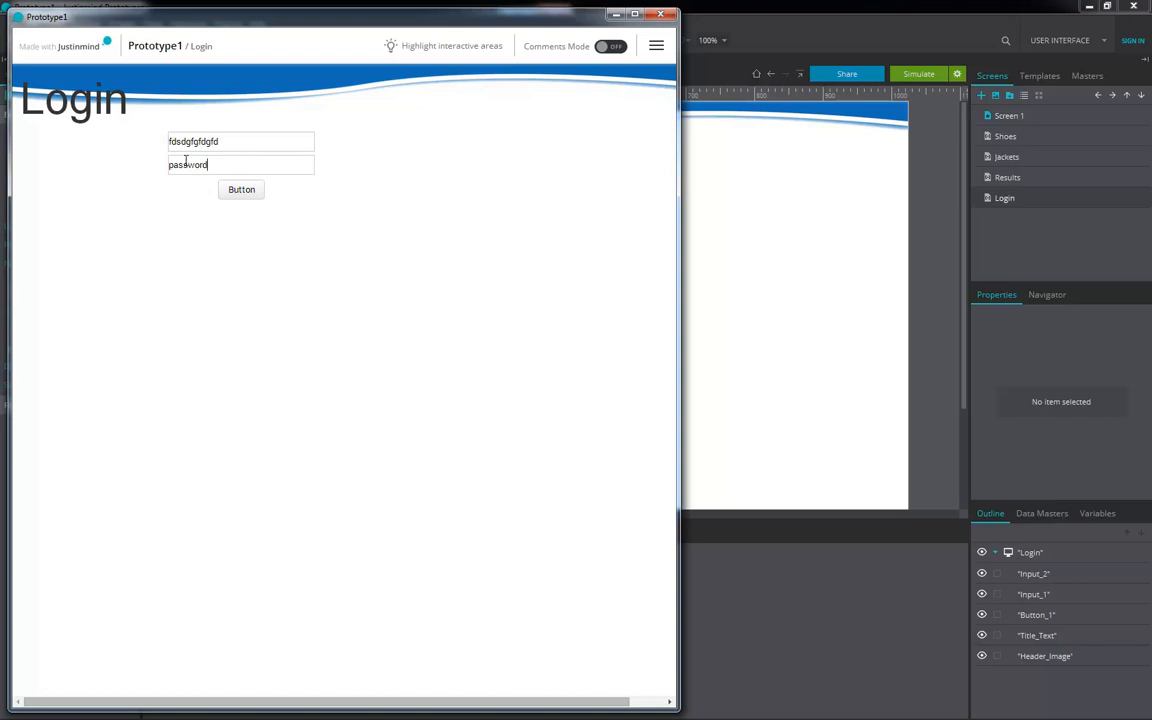
left_click(663, 17)
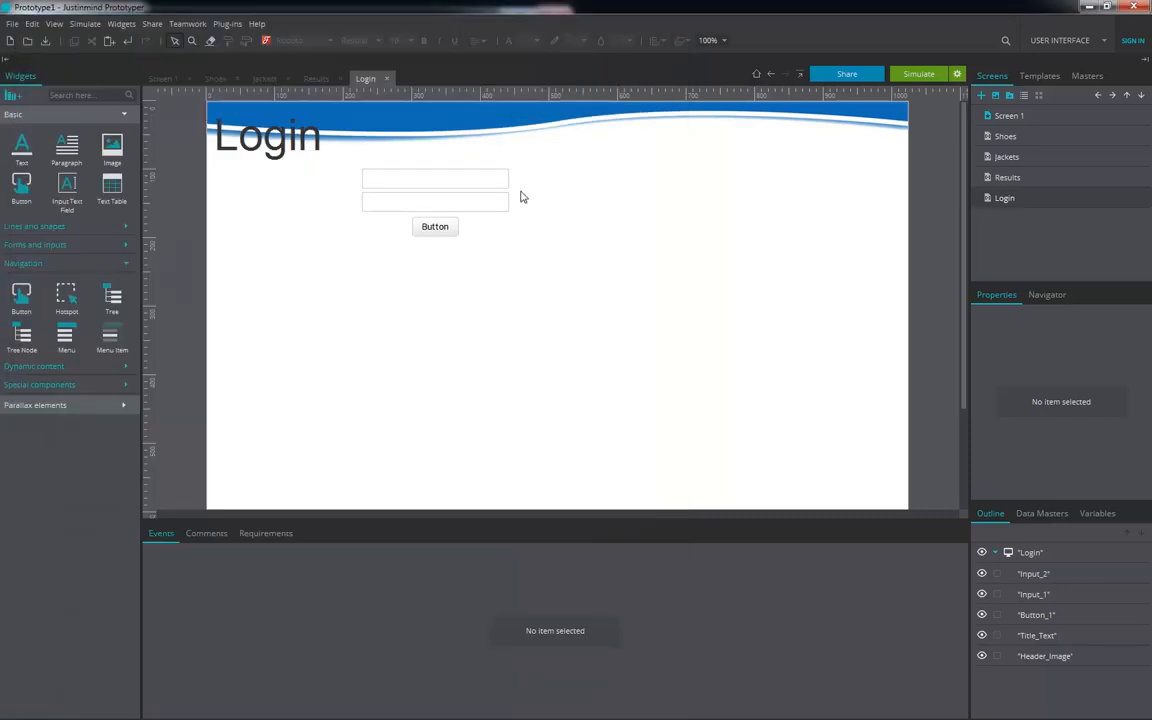
Step: Set the type of the lower input field on the Login screen to password
left_click(456, 206)
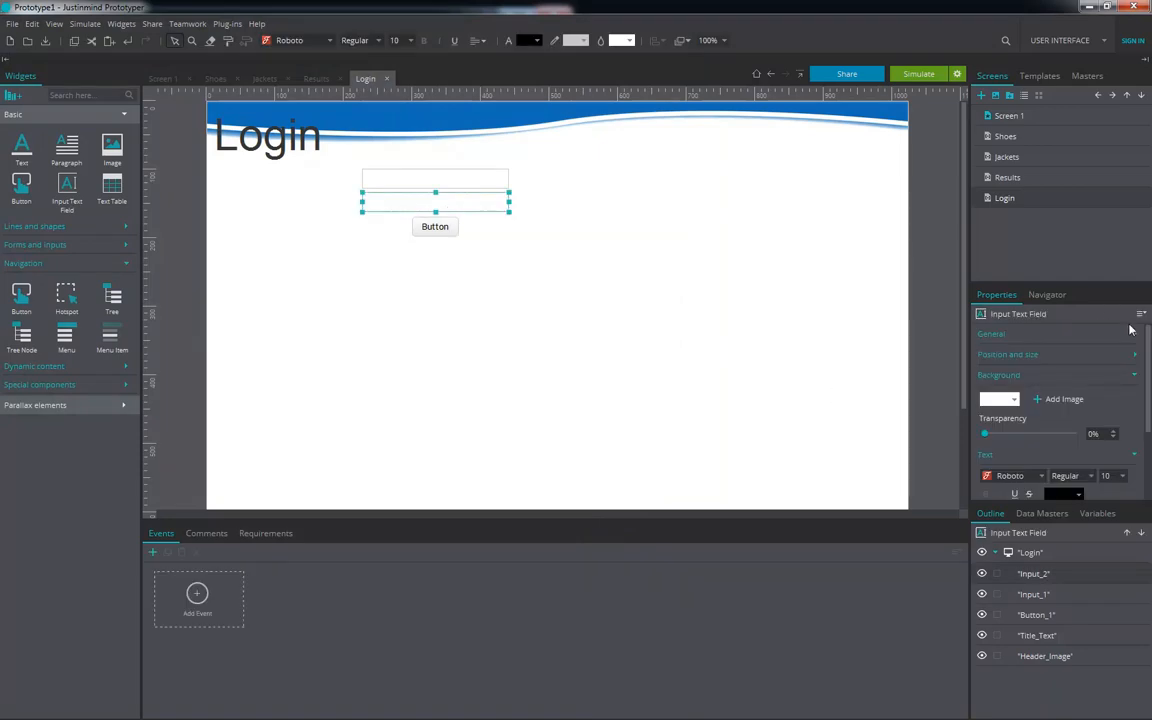
left_click(1135, 336)
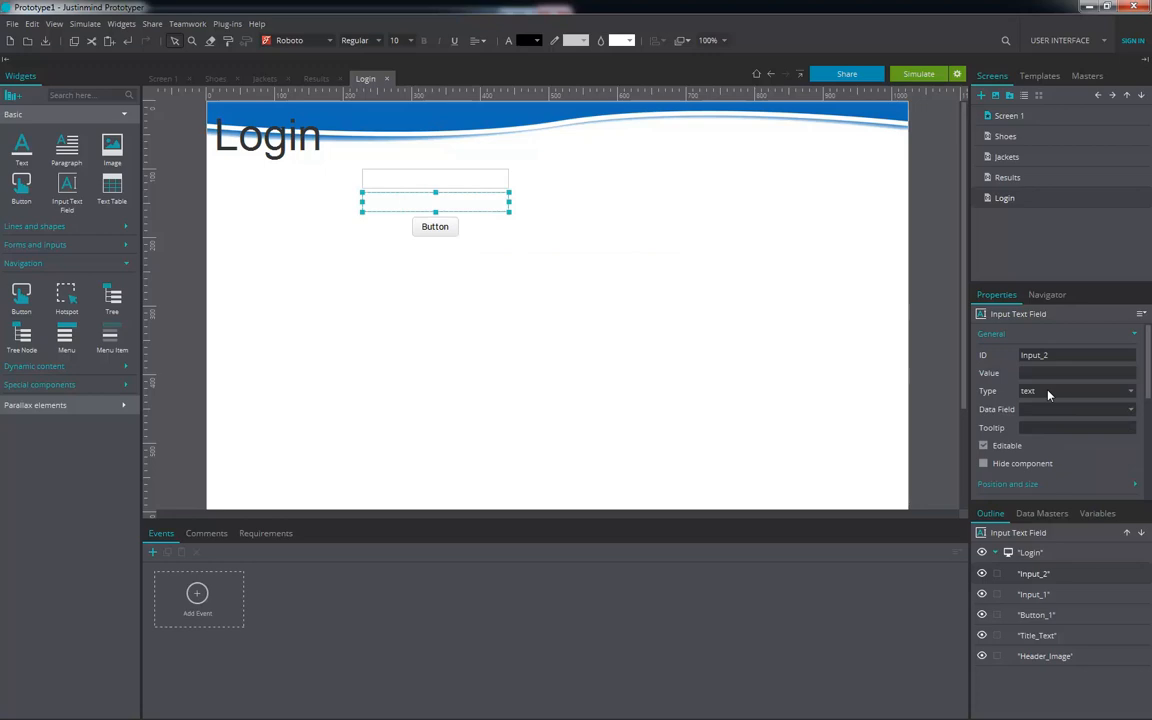
left_click(1048, 394)
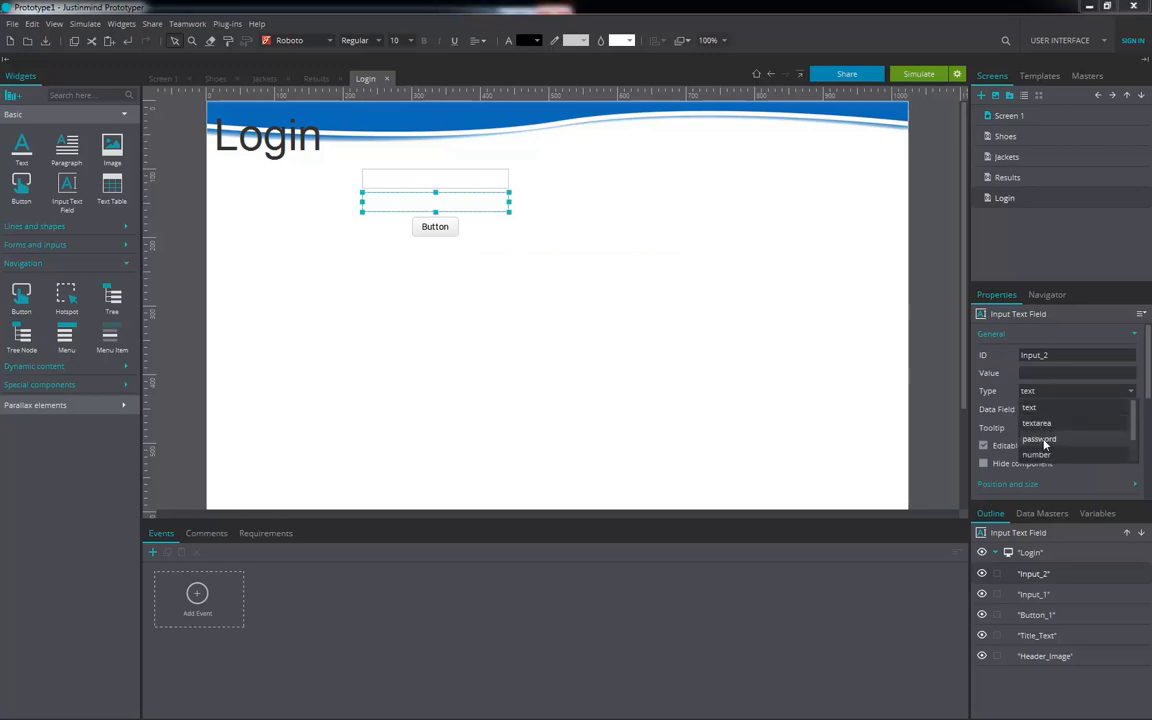
left_click(1040, 439)
Step: Simulate the Login screen again, enter a sample password in the lower field to test its masking, and close the simulation
left_click(913, 78)
left_click(304, 159)
type("•••••••••")
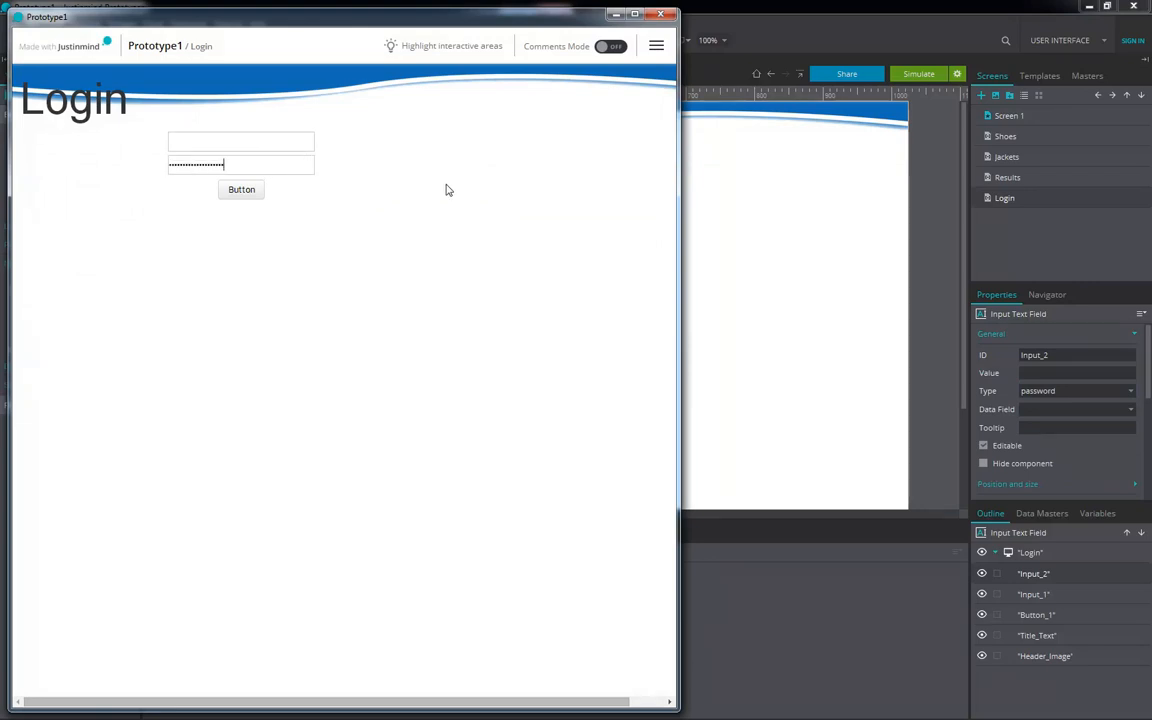
left_click(662, 15)
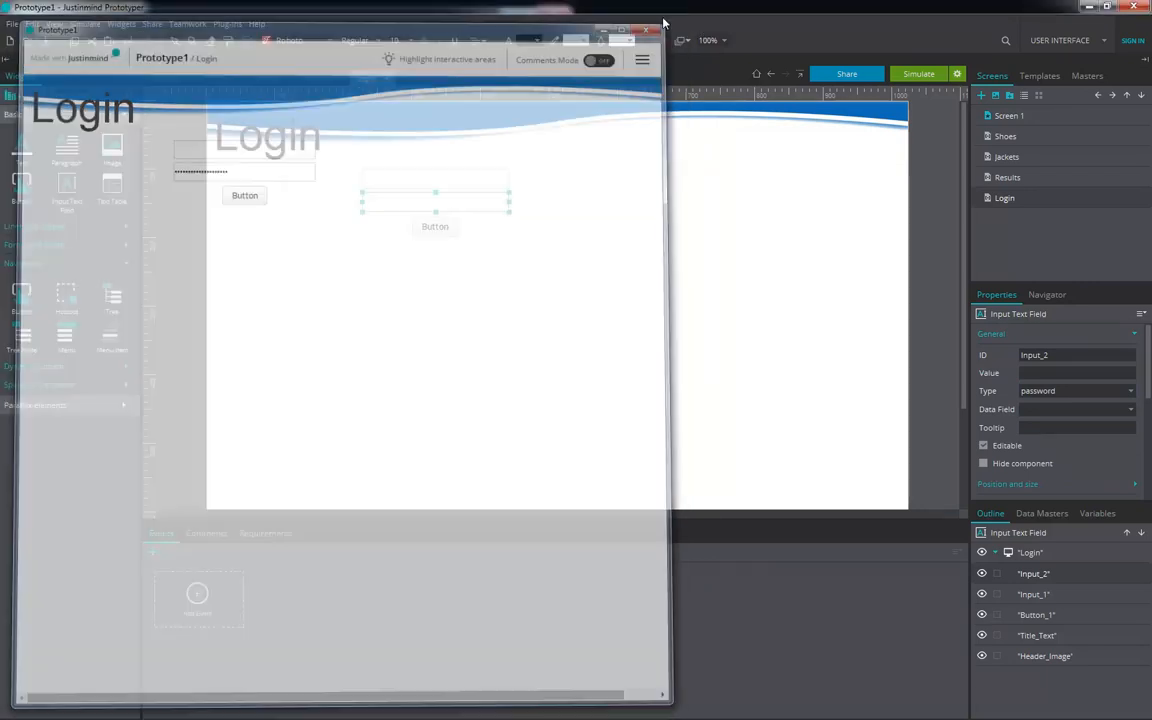
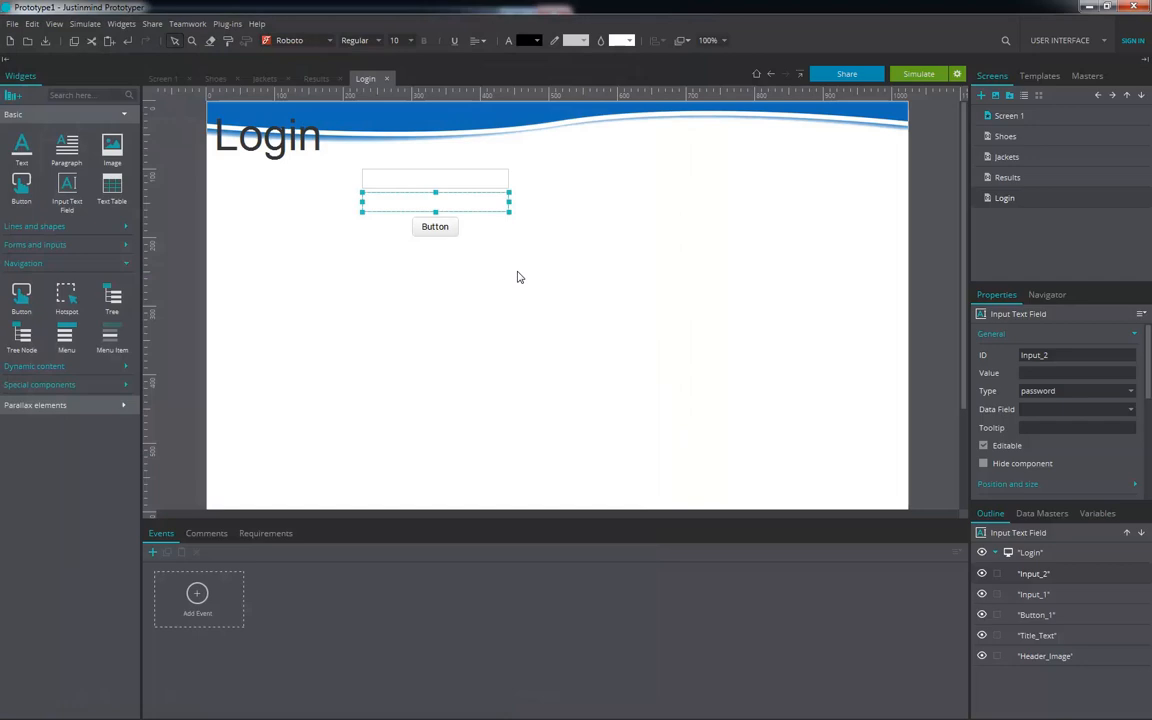
Step: Change the label of the button on the Login screen to "Login"
left_click(430, 224)
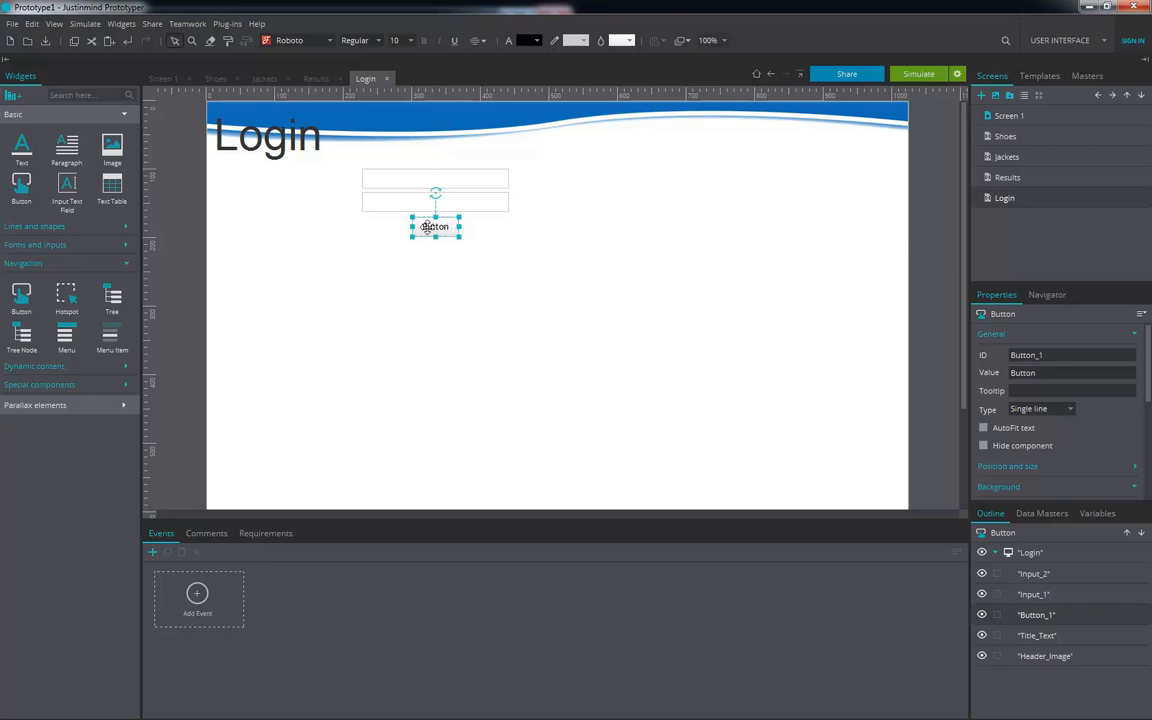
left_click_drag(1045, 374, 948, 376)
type("Login")
left_click(538, 268)
left_click(436, 227)
Step: Create a new screen named "User Space" based on Template 1
left_click(980, 97)
type("Lo")
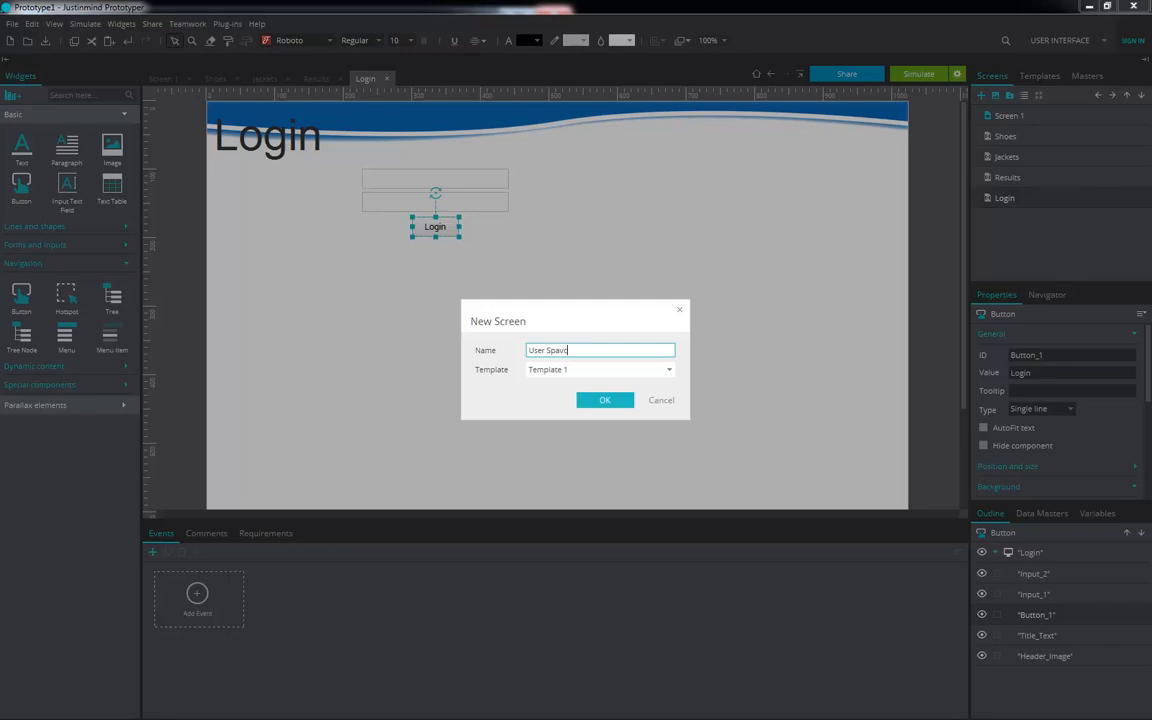
key("Return")
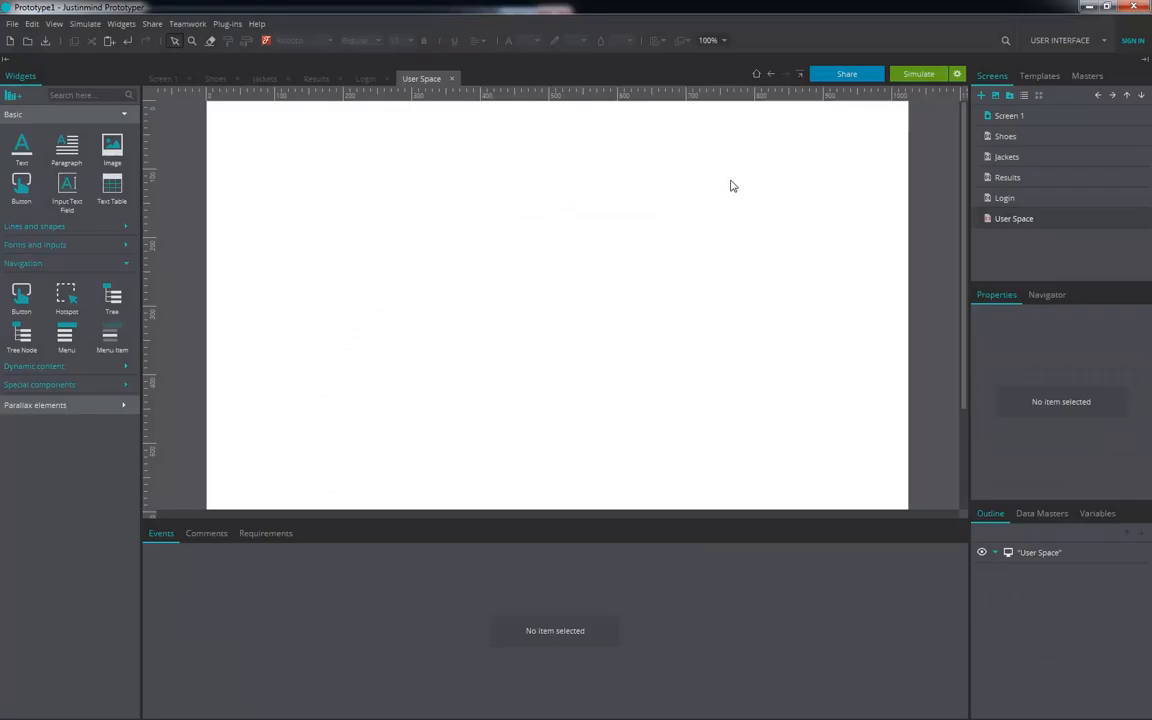
Step: Copy the header image and title from the Login screen to the User Space screen and change the title to "User Space"
left_click(990, 198)
left_click(349, 141)
left_click(270, 128, "ctrl")
left_click(1012, 219)
key("ctrl+v")
left_click(277, 150)
type("Us")
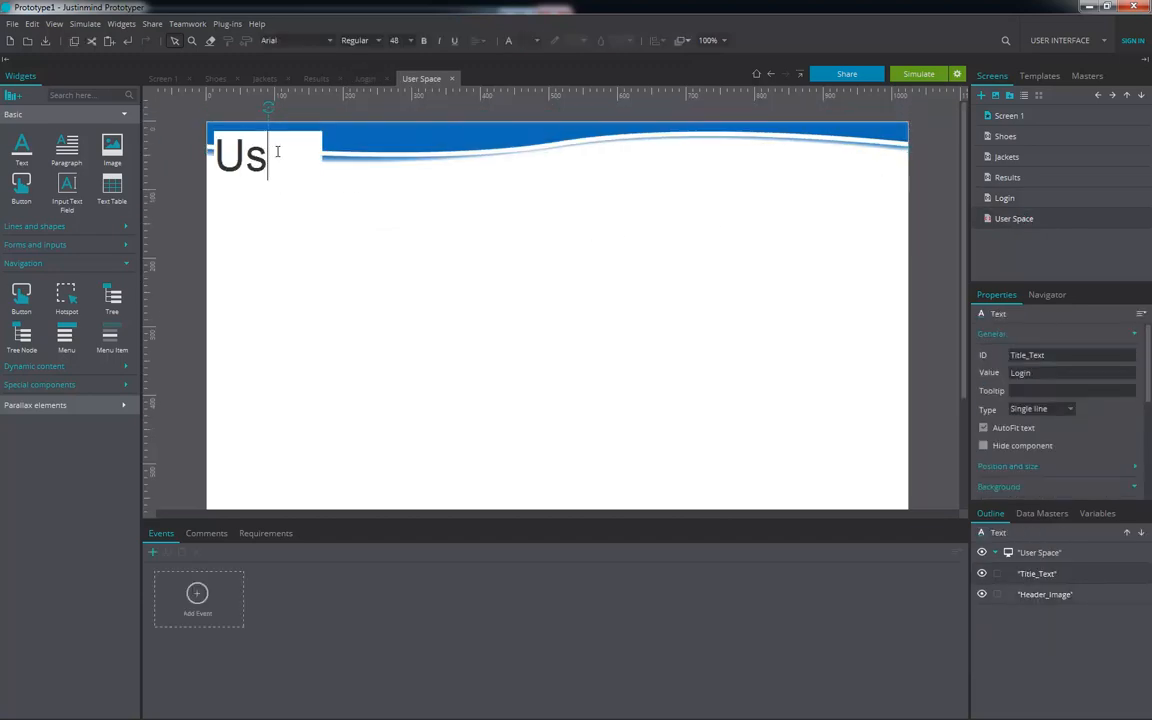
type("er Space")
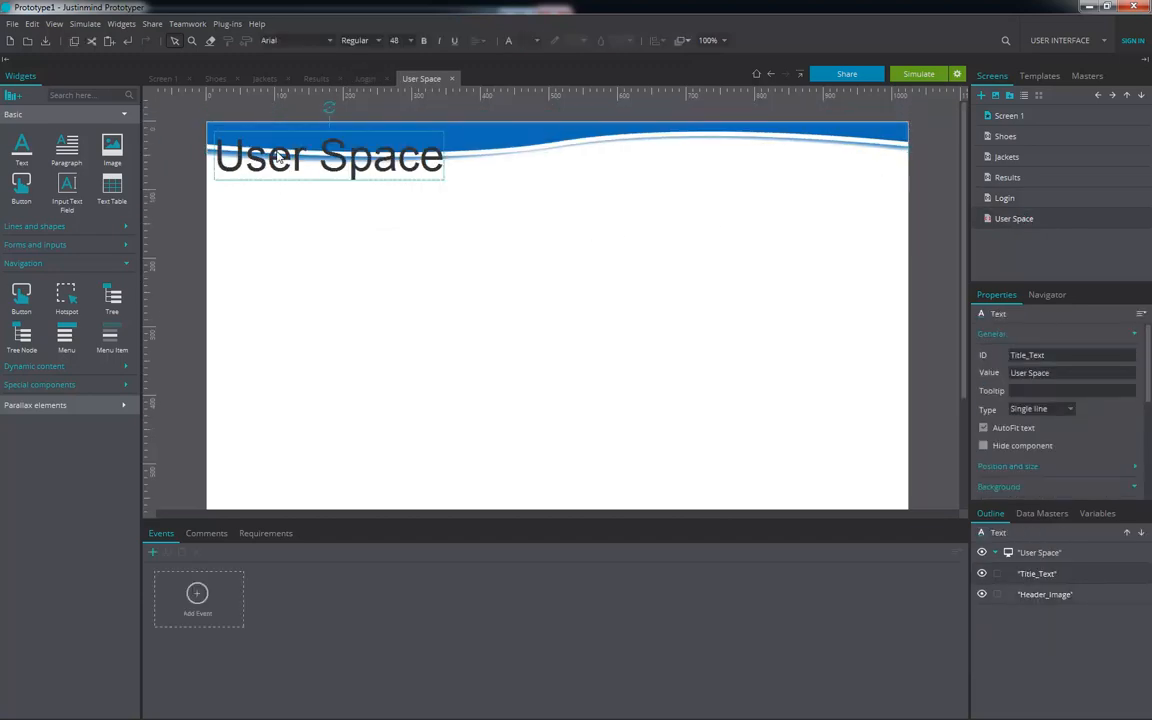
left_click(432, 283)
Step: Link the Login button on the Login screen to the User Space screen on click
left_click(1032, 199)
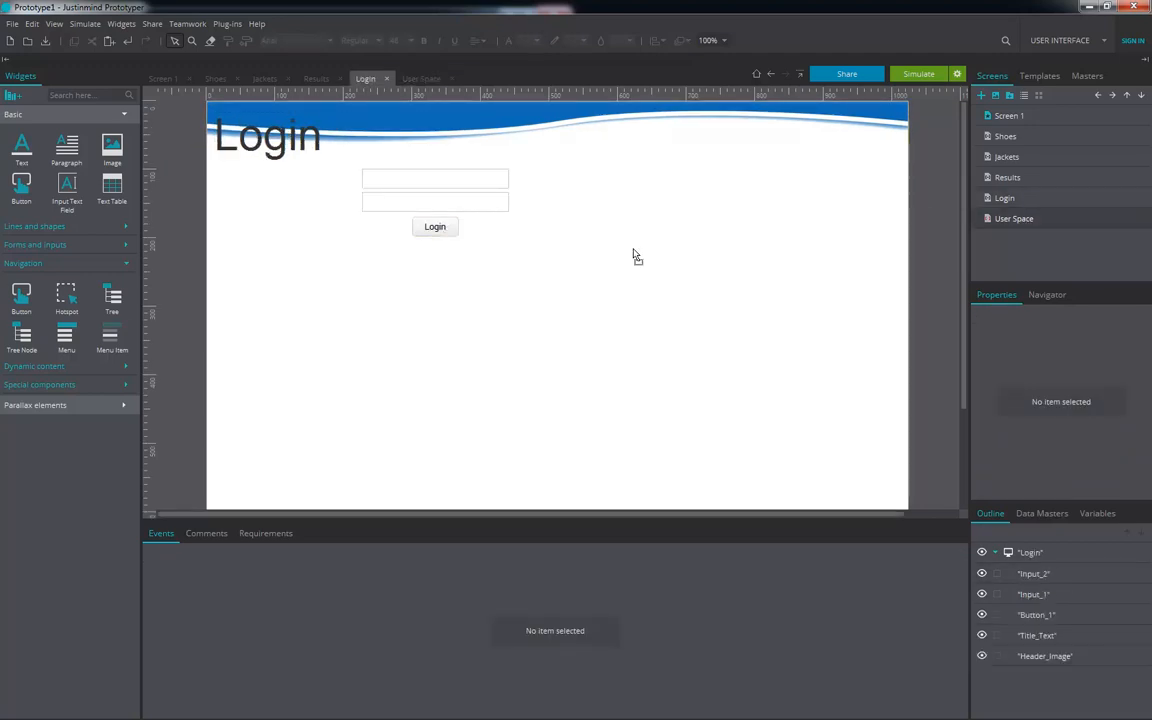
left_click(436, 226)
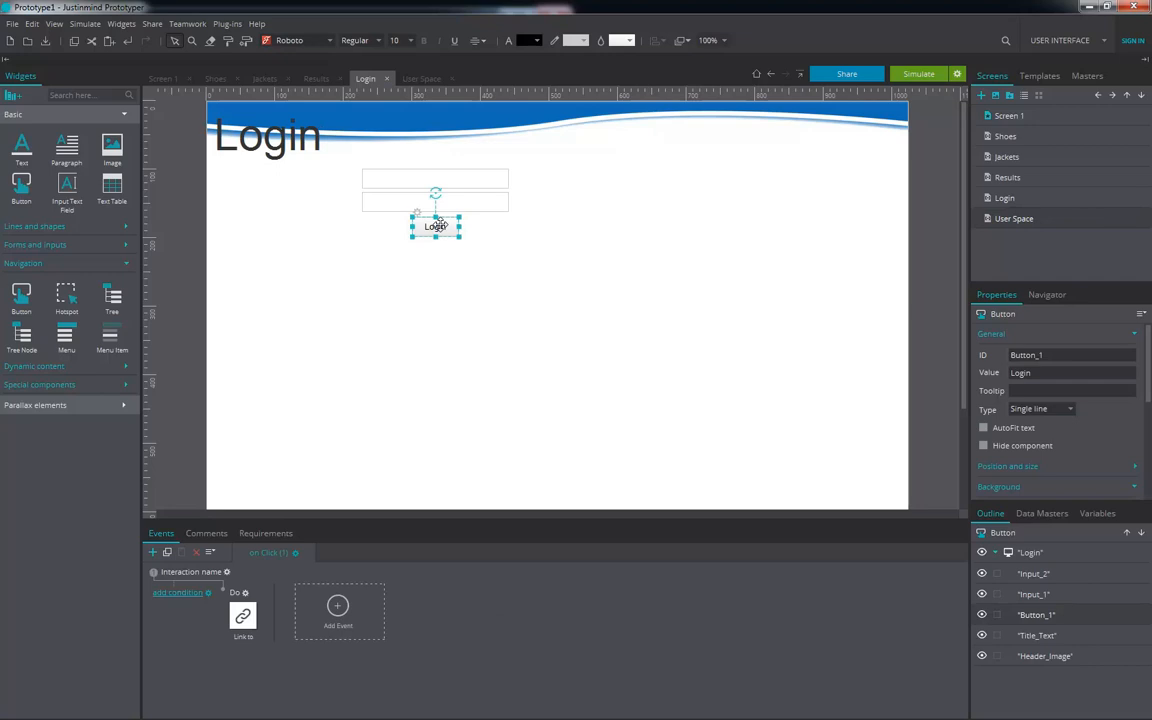
Step: Add a condition to the Login button's link with two Equals comparisons joined by And, comparing the values of Input_1 and Input_2
left_click(177, 594)
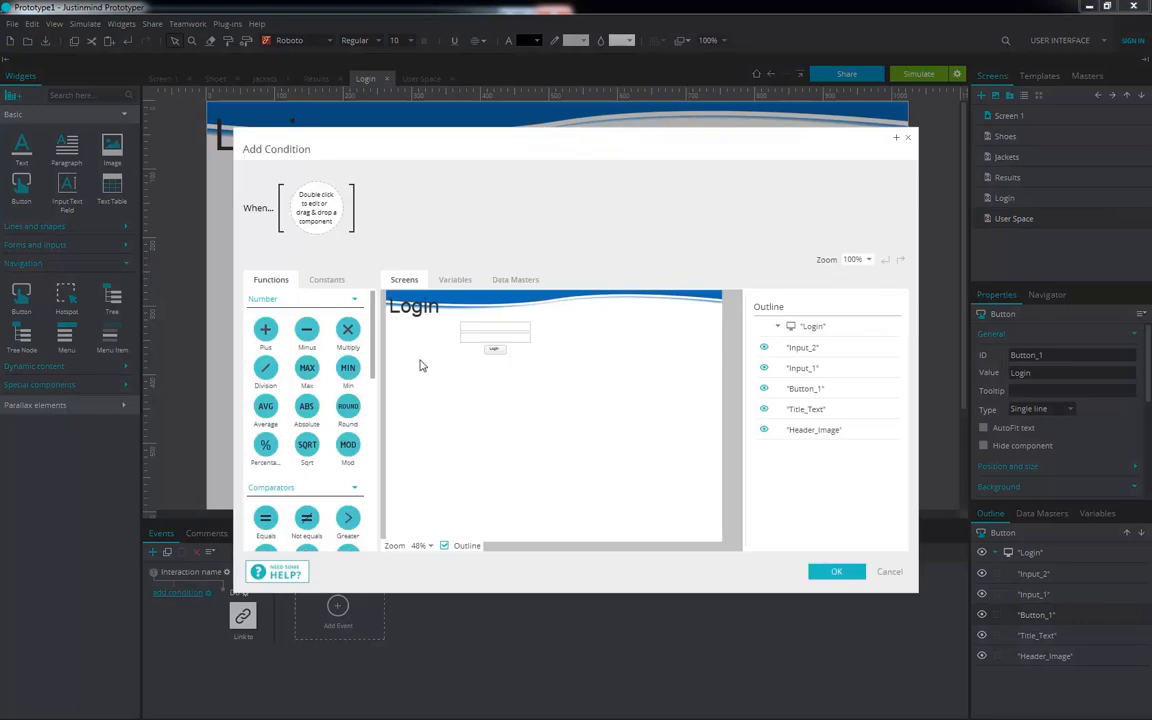
scroll(335, 360, "down", 3)
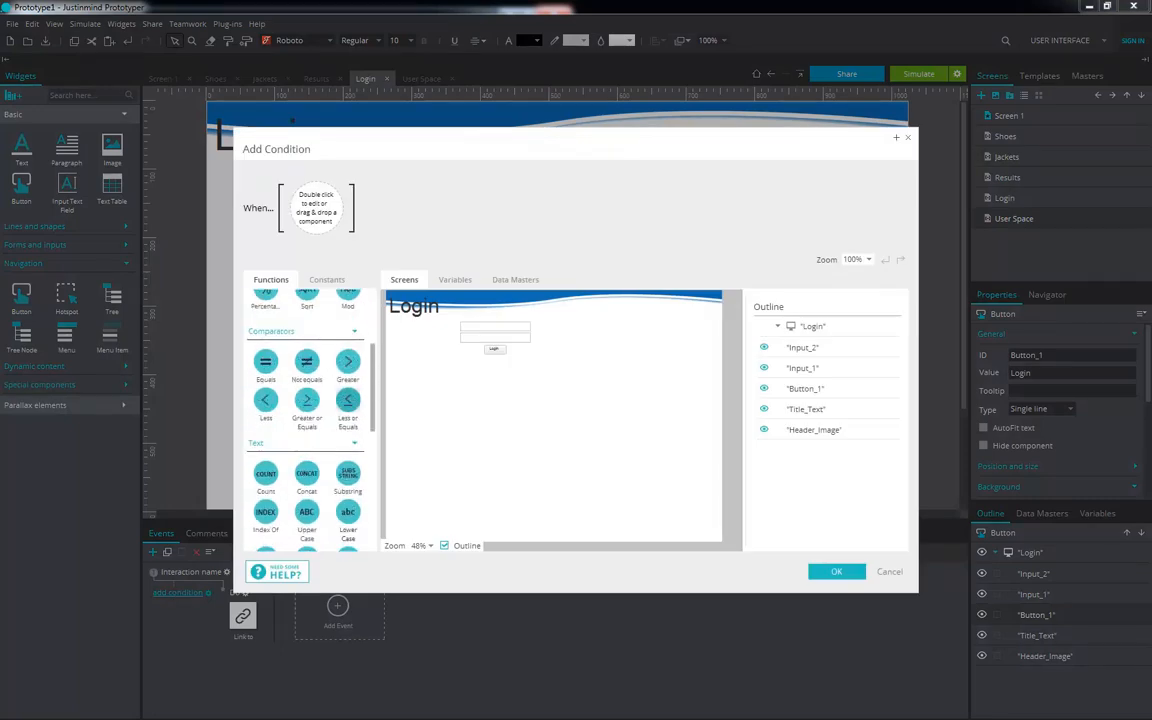
scroll(316, 489, "down", 6)
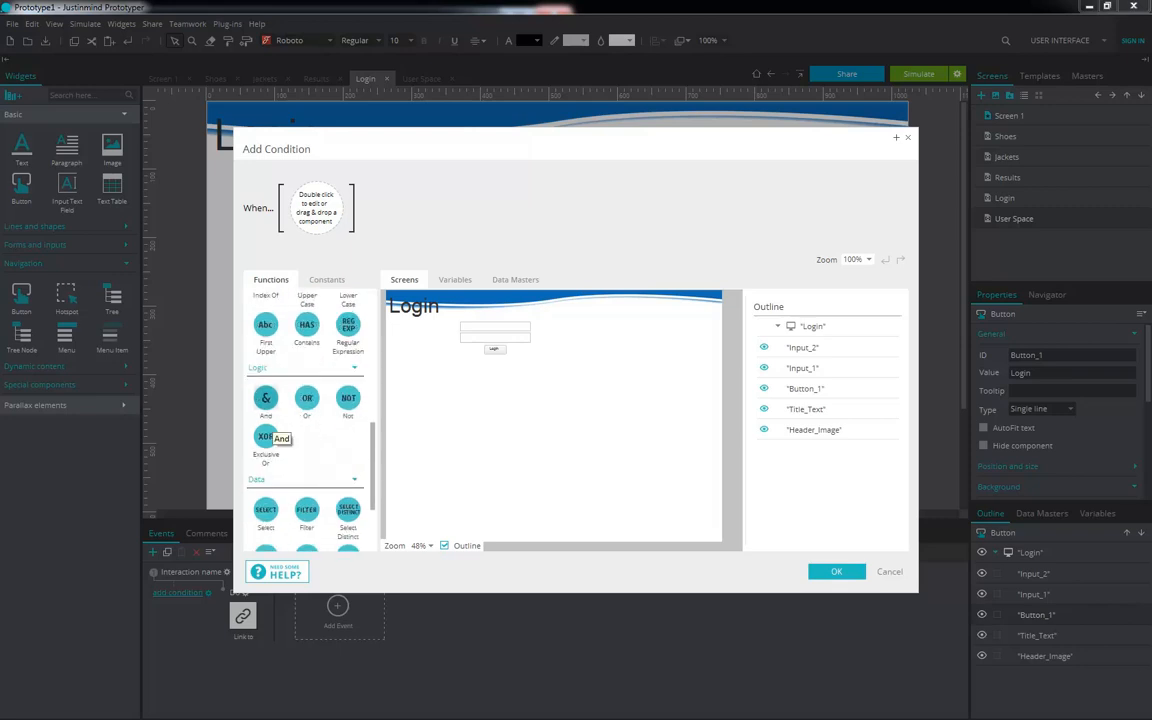
left_click_drag(266, 391, 378, 210)
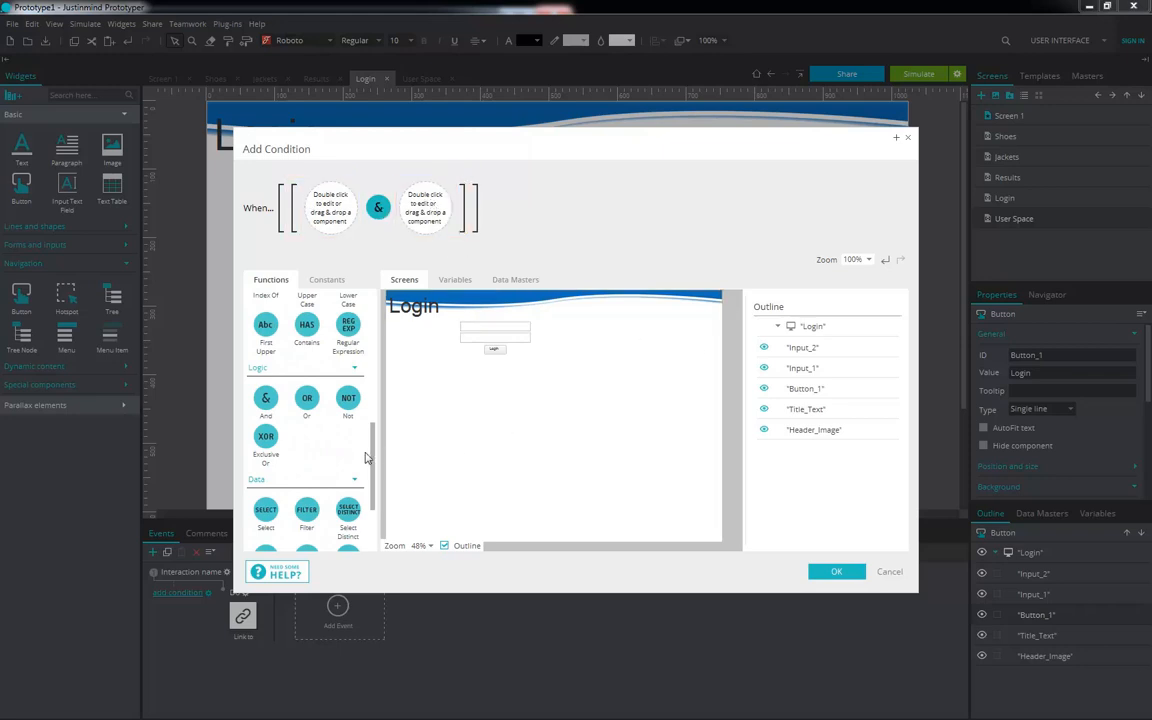
scroll(378, 456, "up", 8)
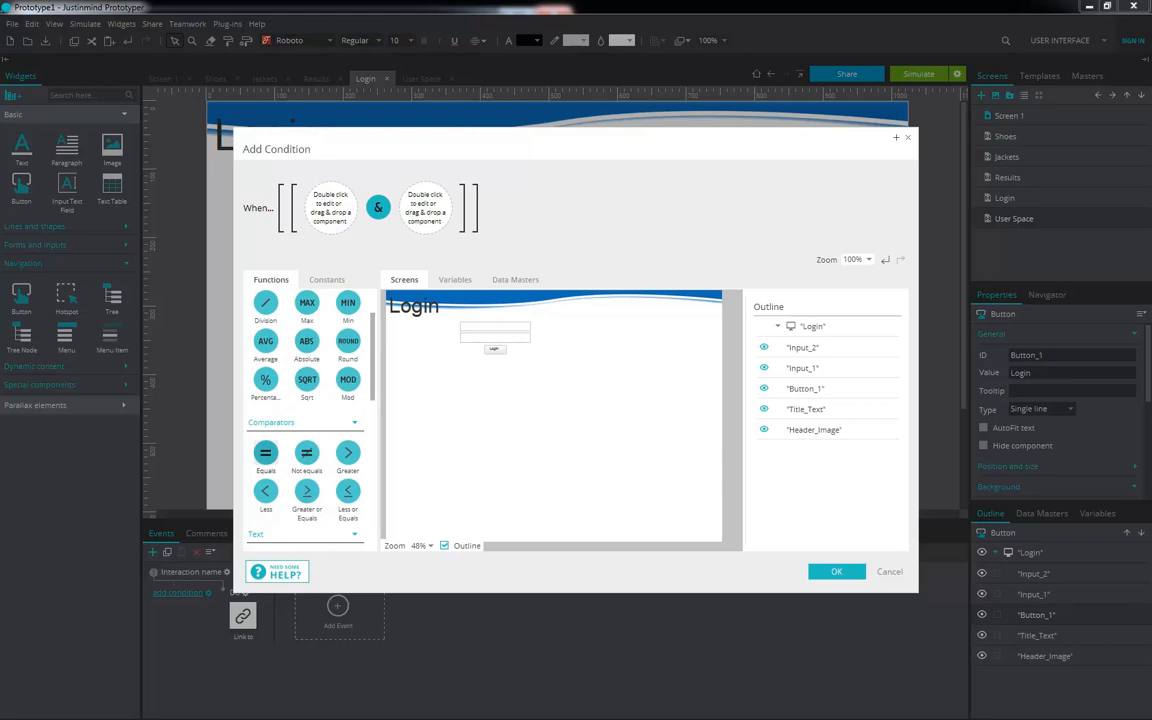
left_click_drag(265, 453, 331, 208)
left_click_drag(265, 453, 549, 208)
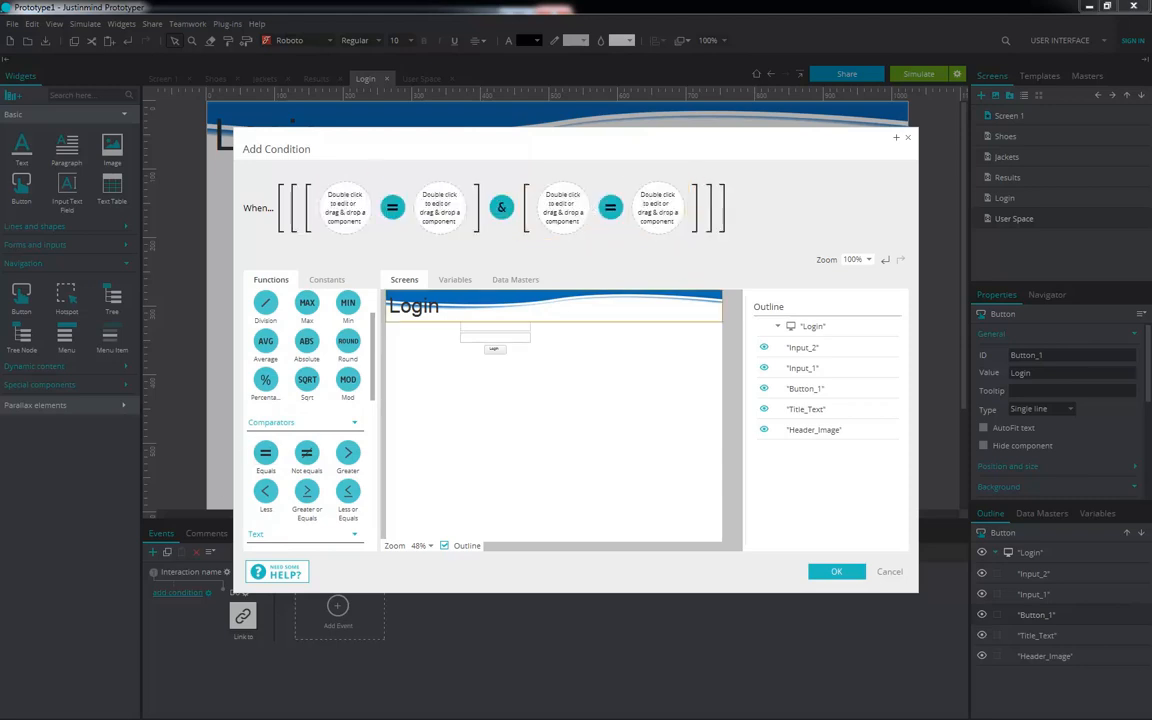
left_click_drag(471, 325, 344, 209)
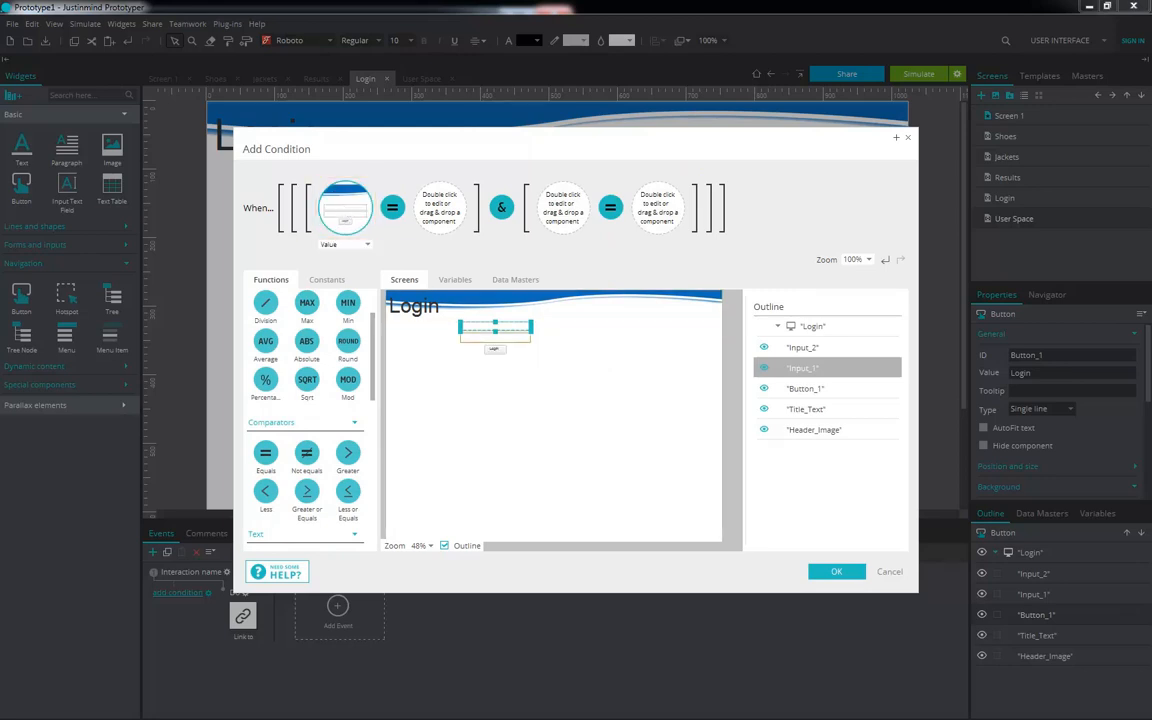
left_click_drag(495, 337, 563, 208)
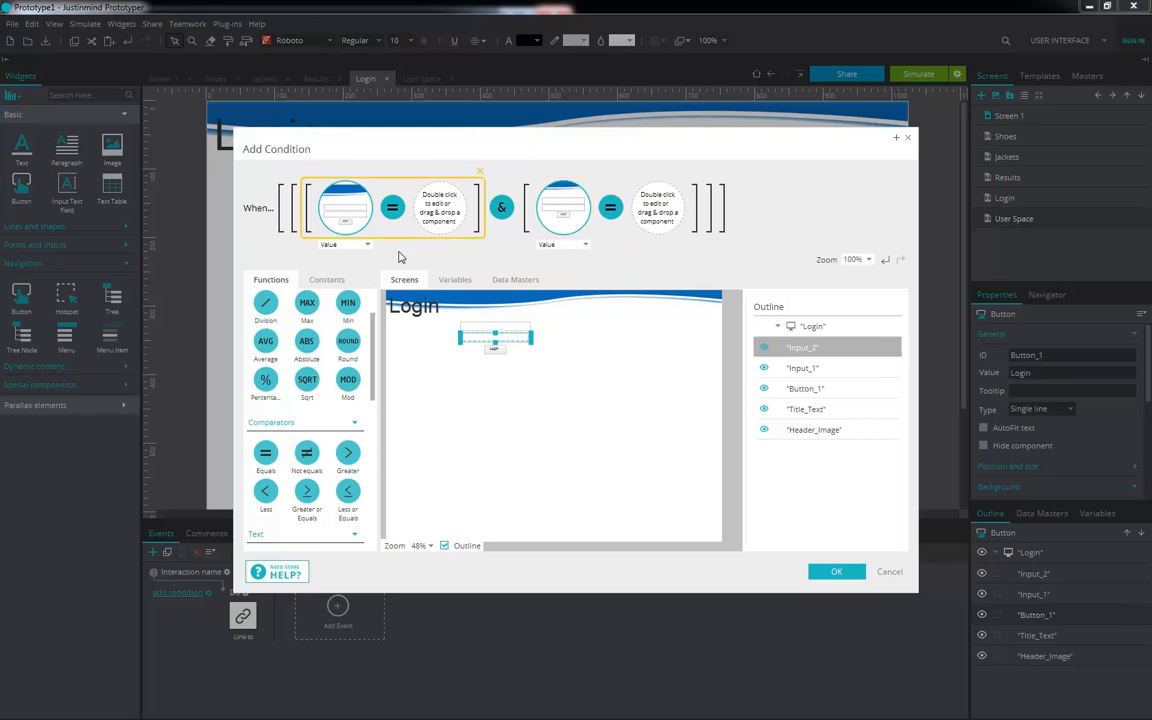
Step: Complete the condition with text constants, a sample username for Input_1 and a sample password for Input_2, and accept it
scroll(335, 305, "up", 2)
left_click(325, 281)
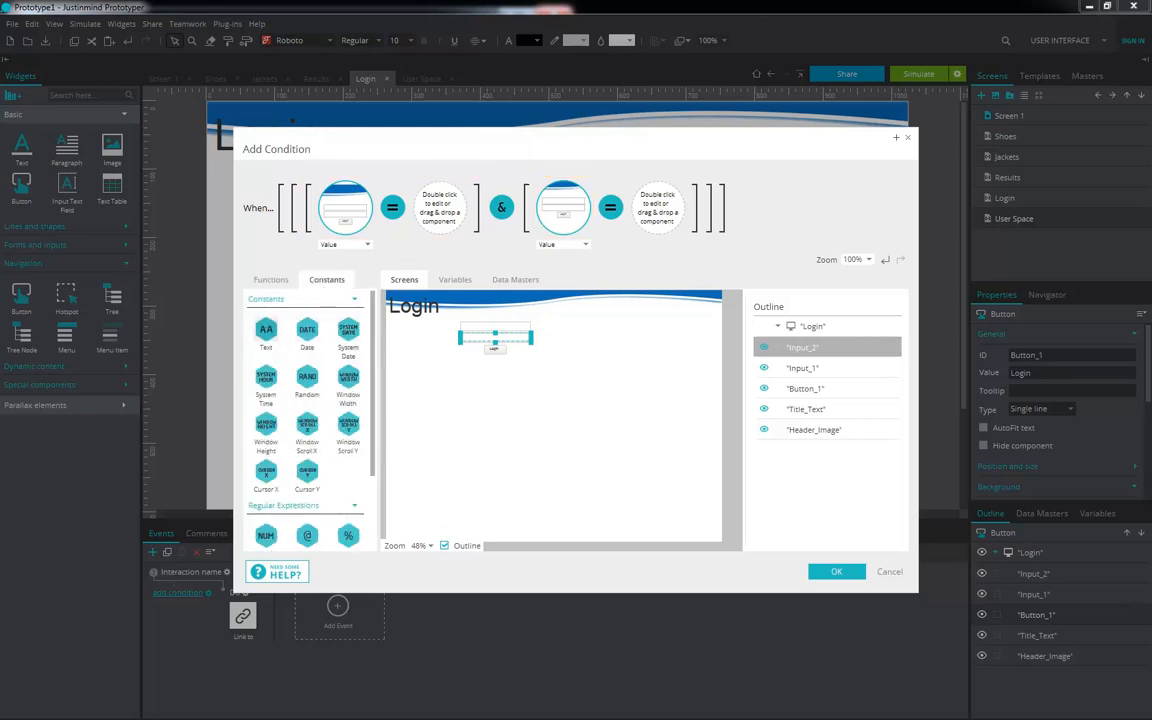
left_click_drag(266, 332, 446, 203)
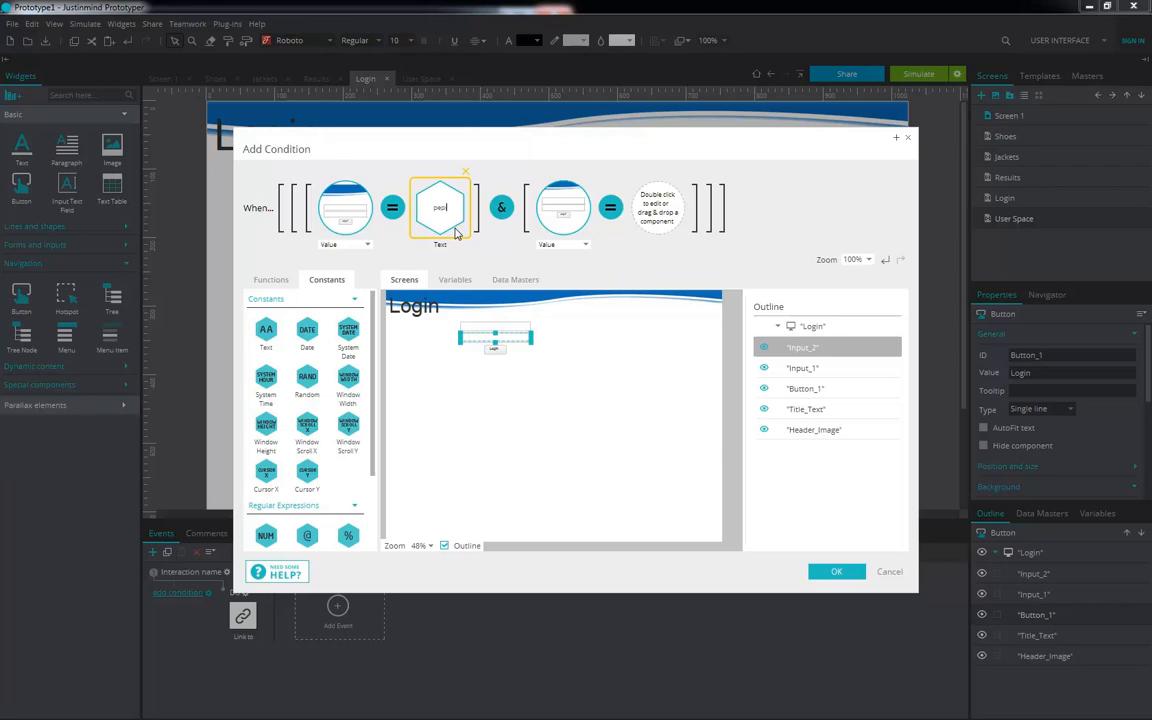
double_click(658, 208)
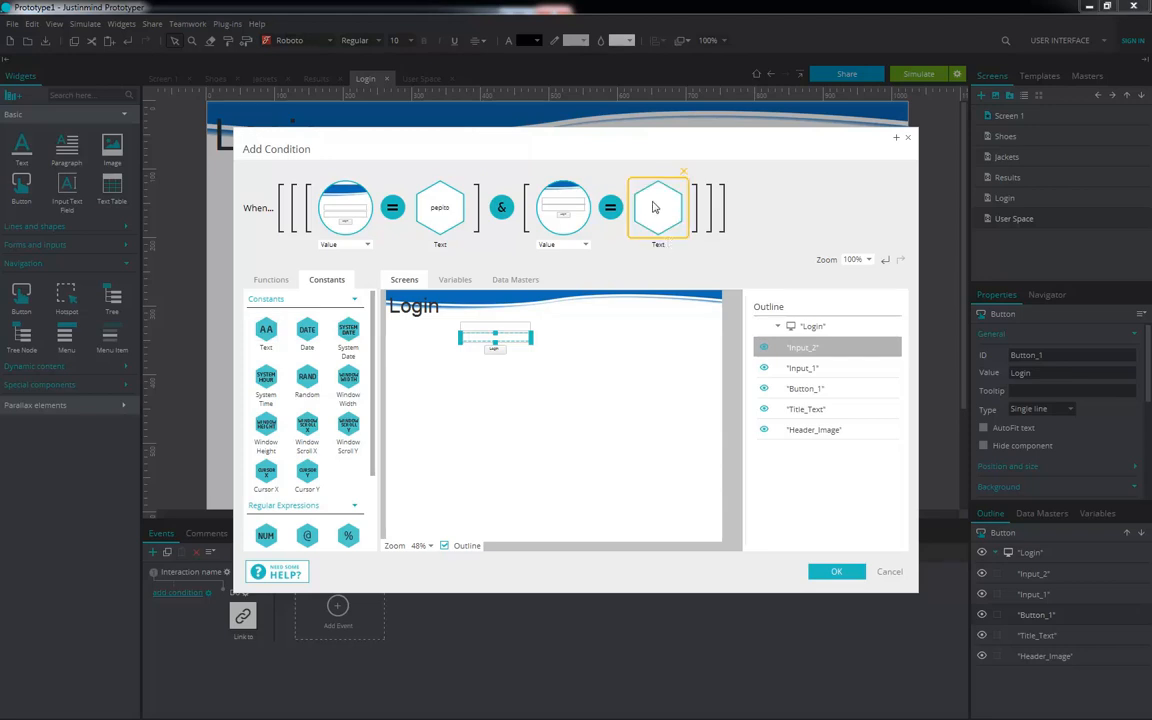
double_click(661, 199)
type("otipep")
left_click(742, 205)
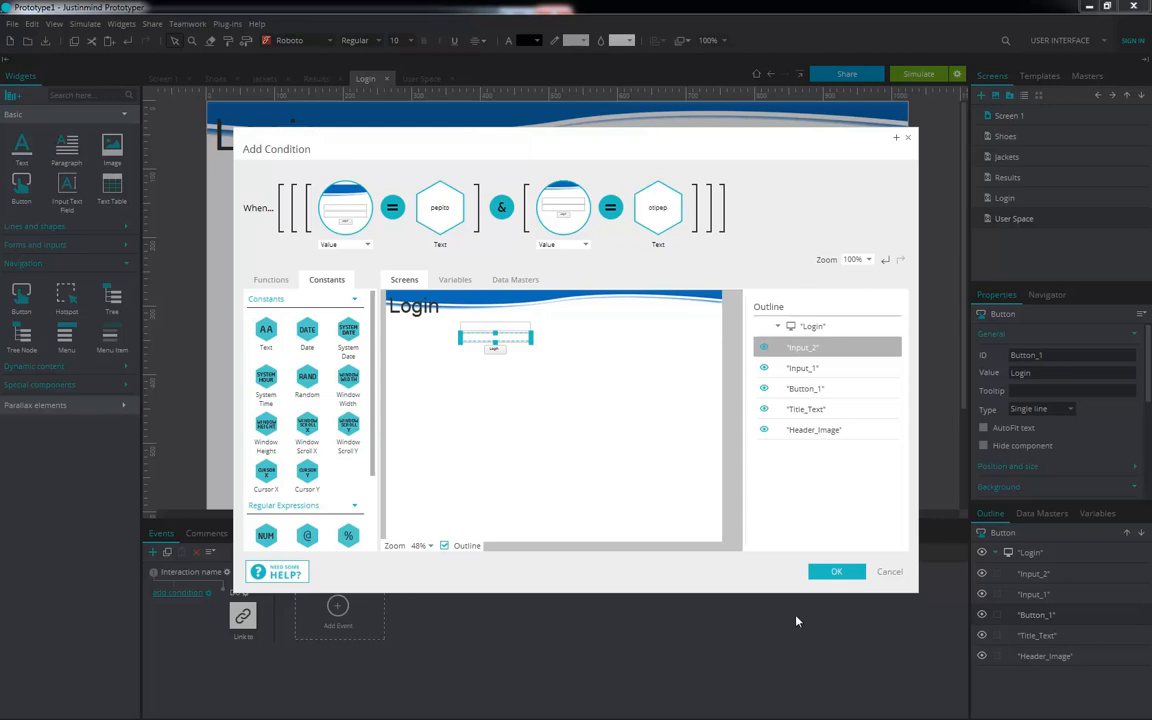
left_click(838, 576)
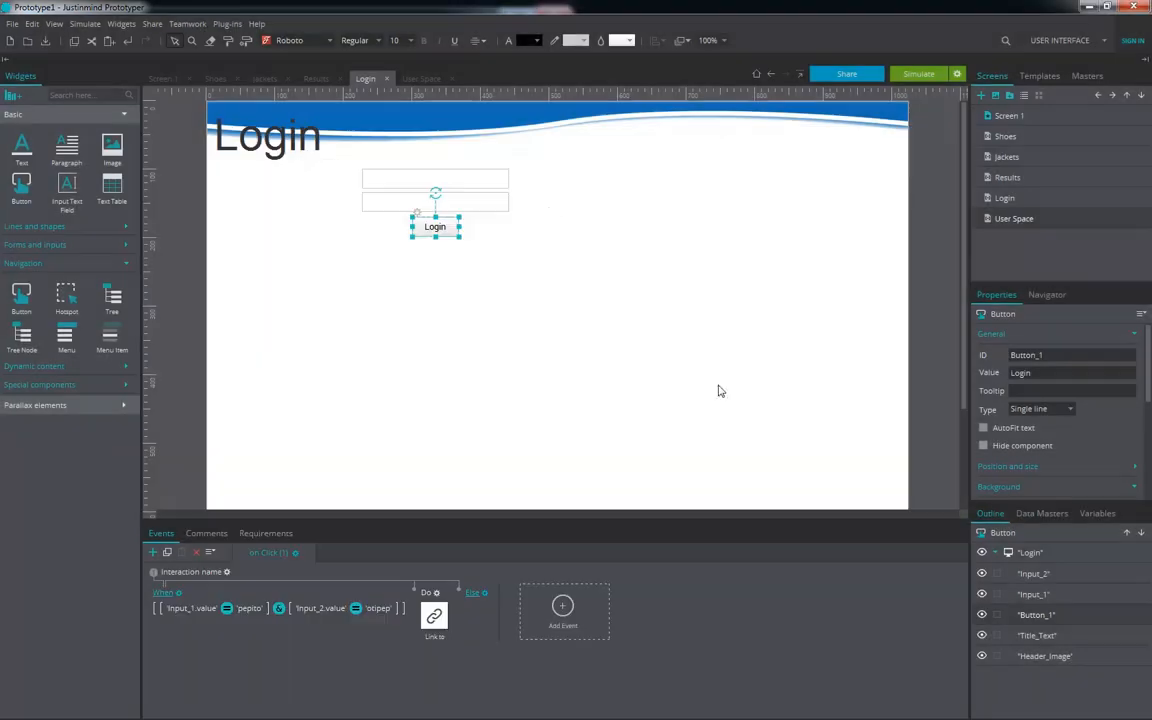
Step: Simulate the Login screen, log in with the sample username and password, return to the Login screen and close the simulation
left_click(922, 76)
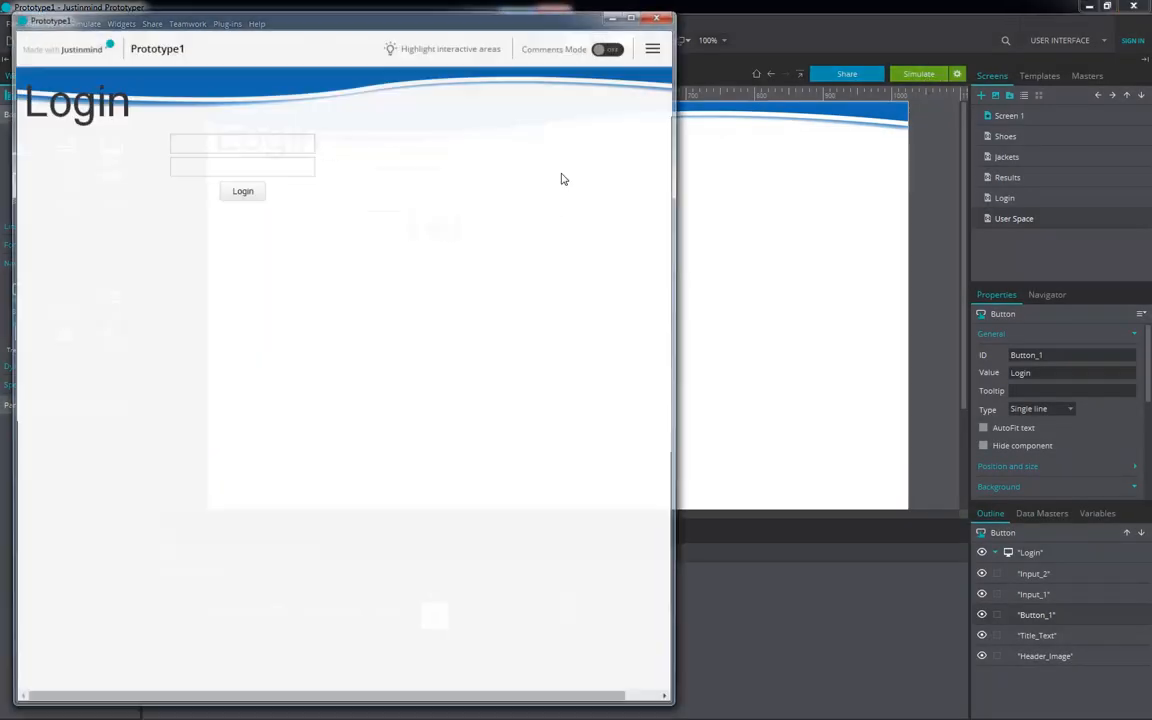
left_click(238, 140)
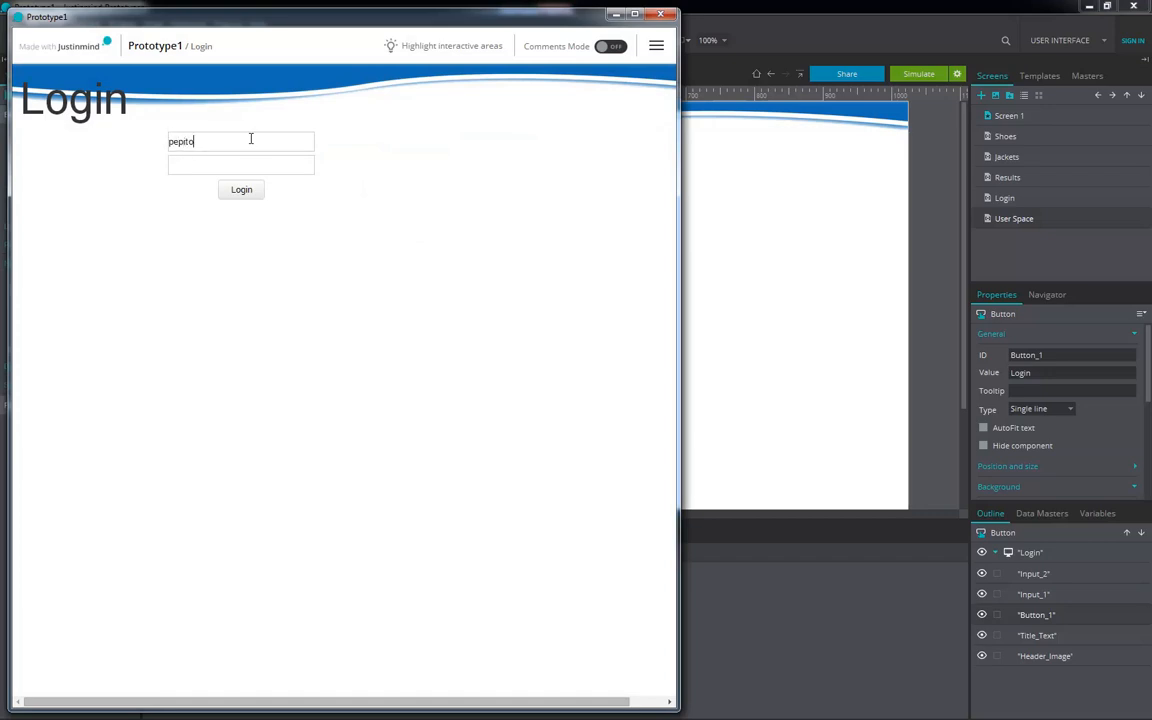
left_click(213, 164)
left_click(240, 190)
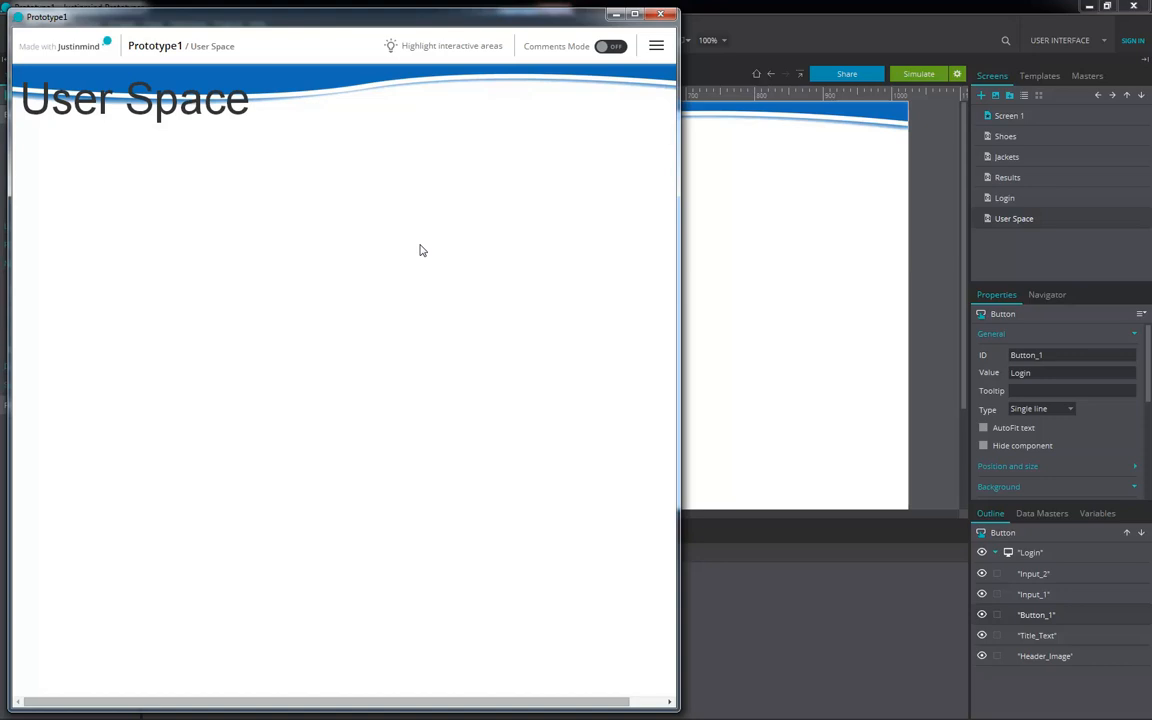
key("BackSpace")
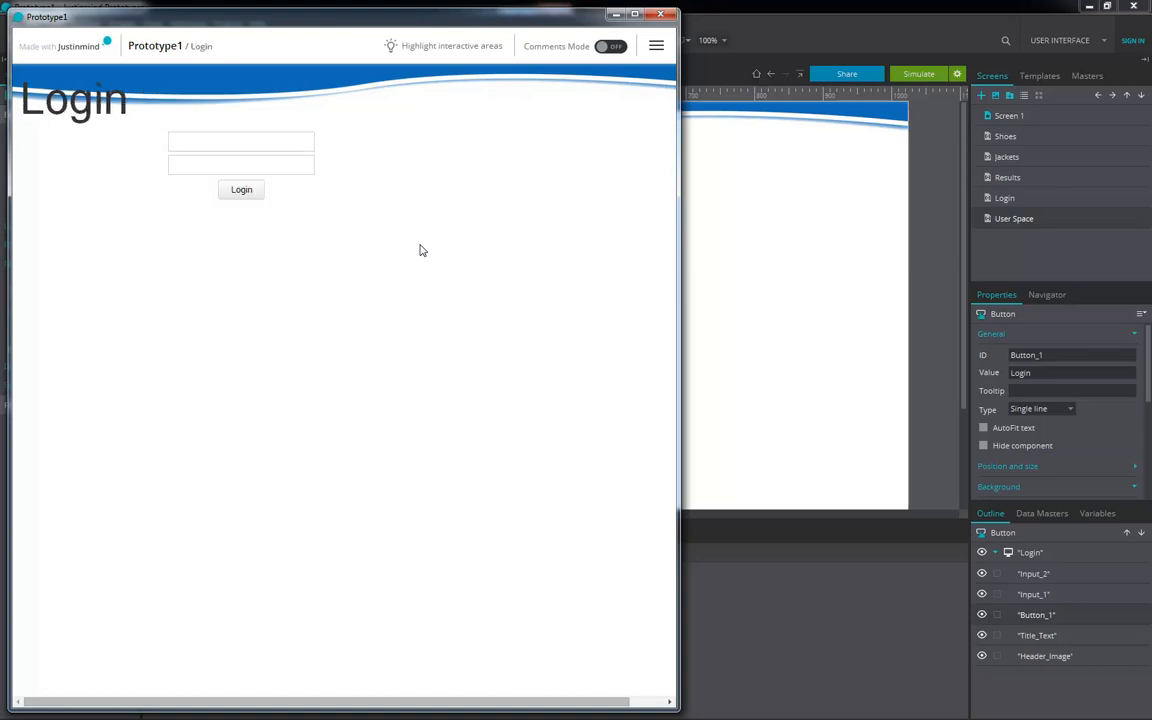
left_click(660, 13)
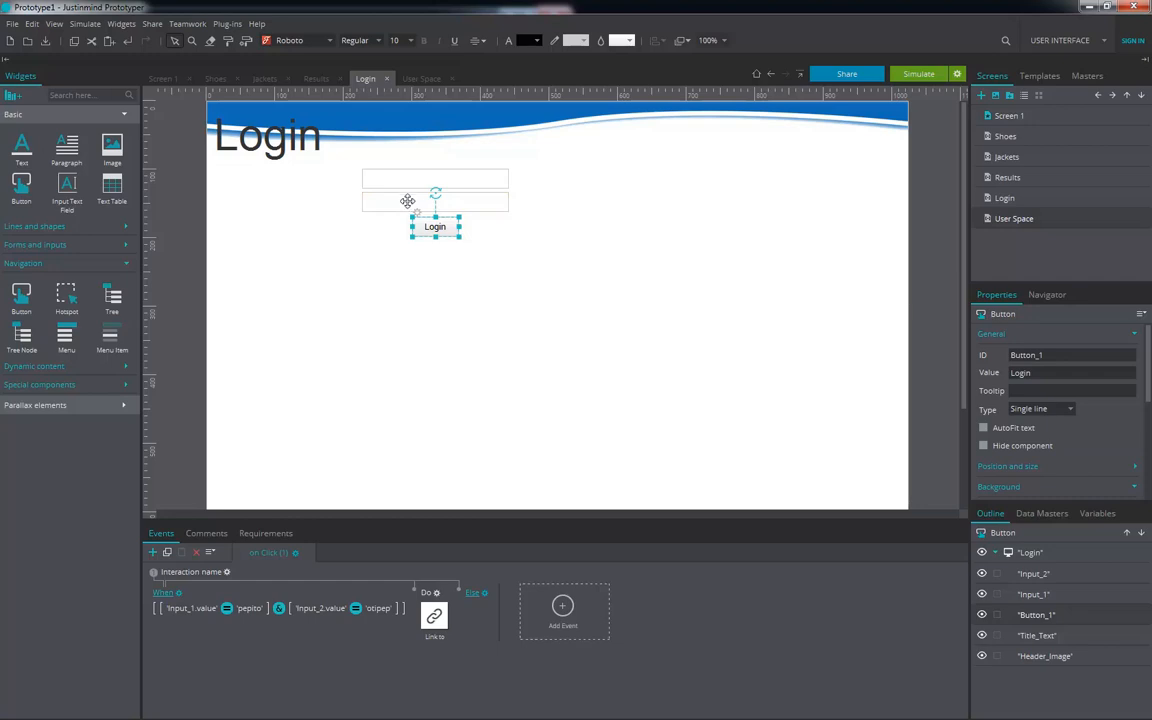
Step: Simulate the Login screen again, try logging in with both fields empty, and close the simulation
left_click(471, 291)
left_click(918, 75)
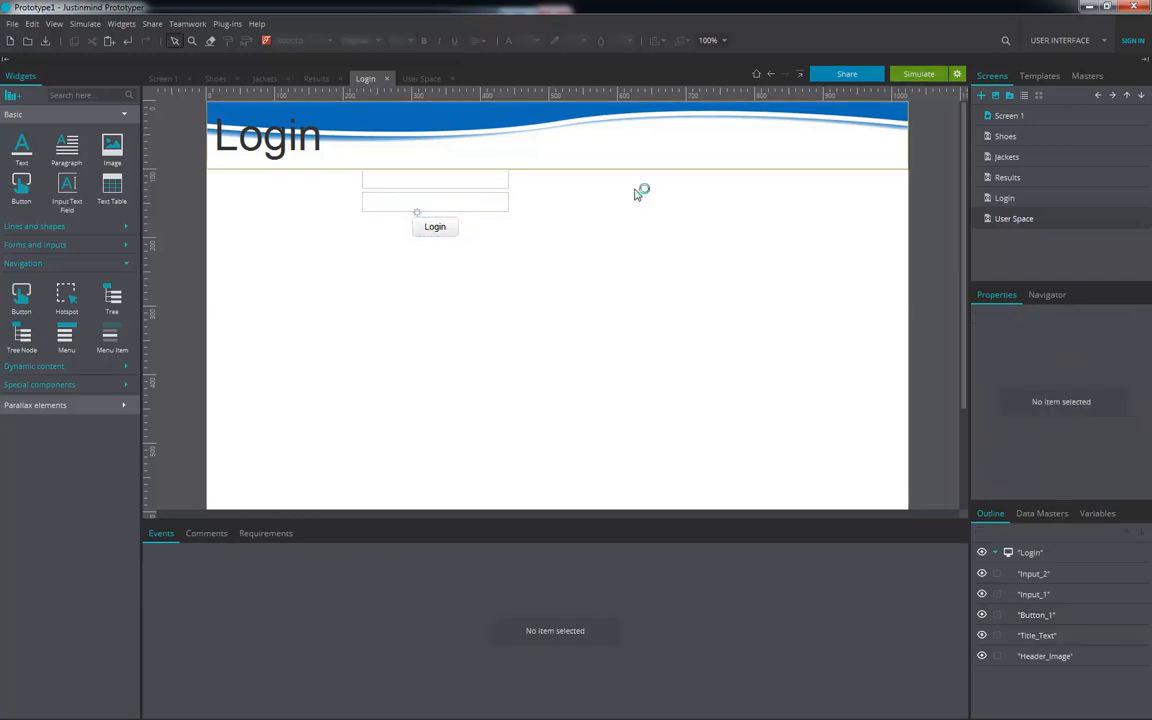
left_click(241, 193)
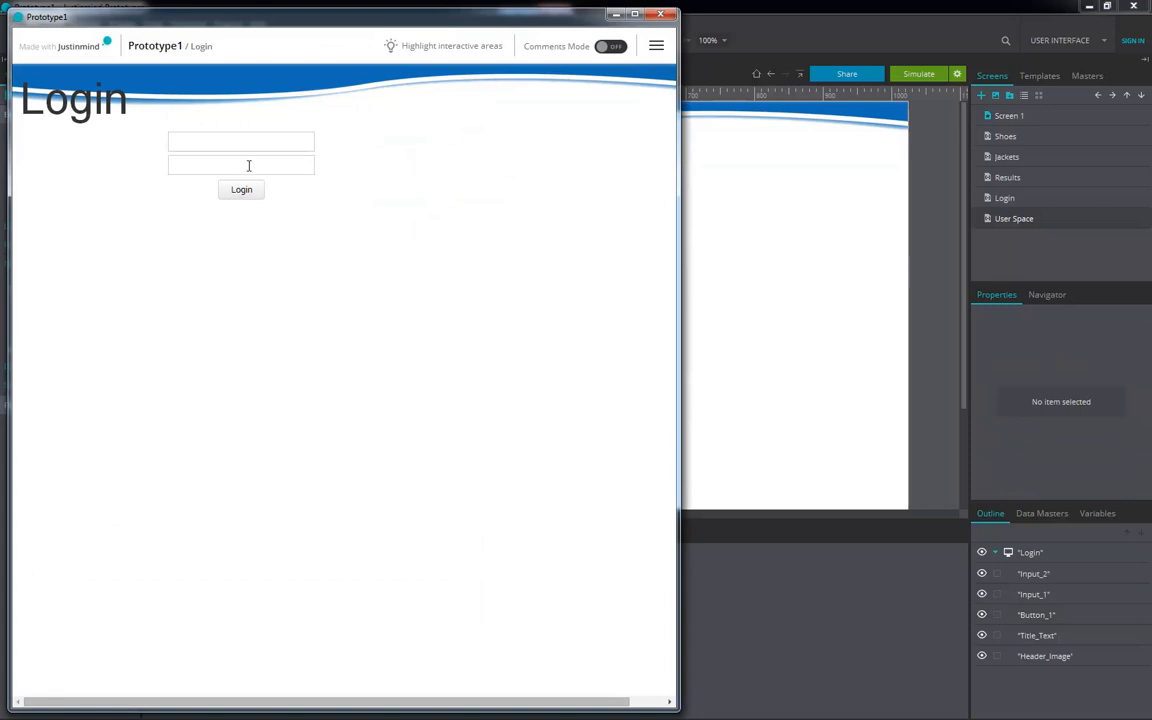
left_click(660, 14)
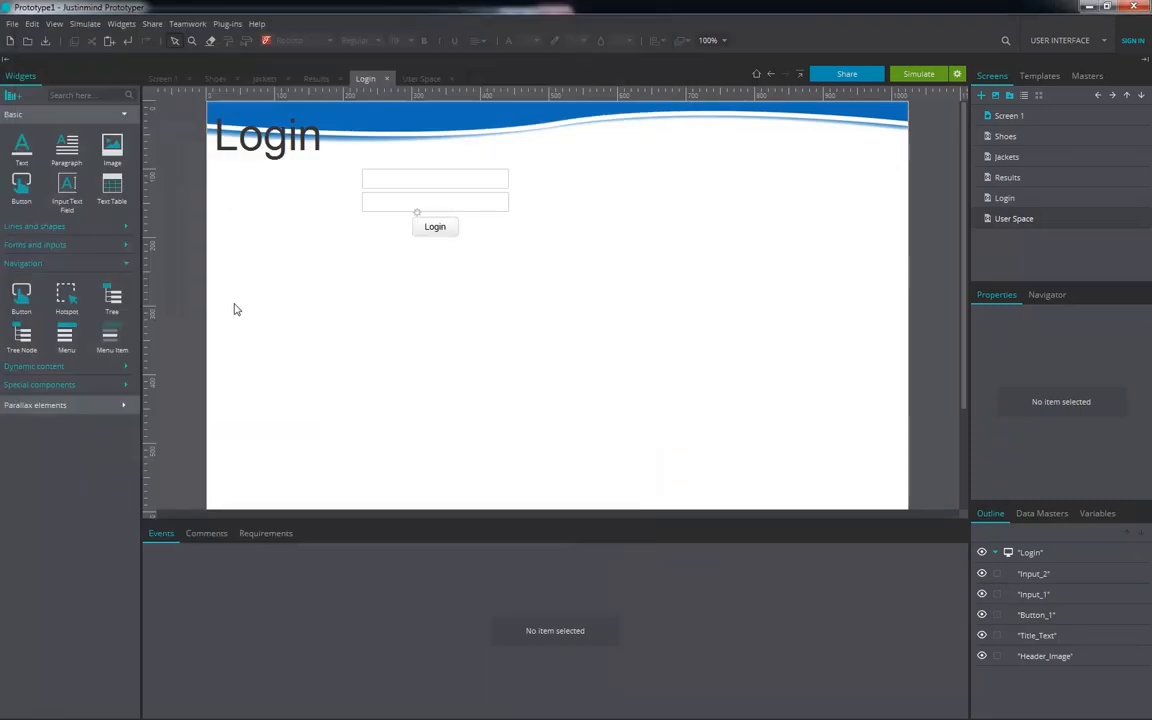
Step: Place a text element below the Login button reading "Username or password missing"
left_click_drag(21, 145, 483, 238)
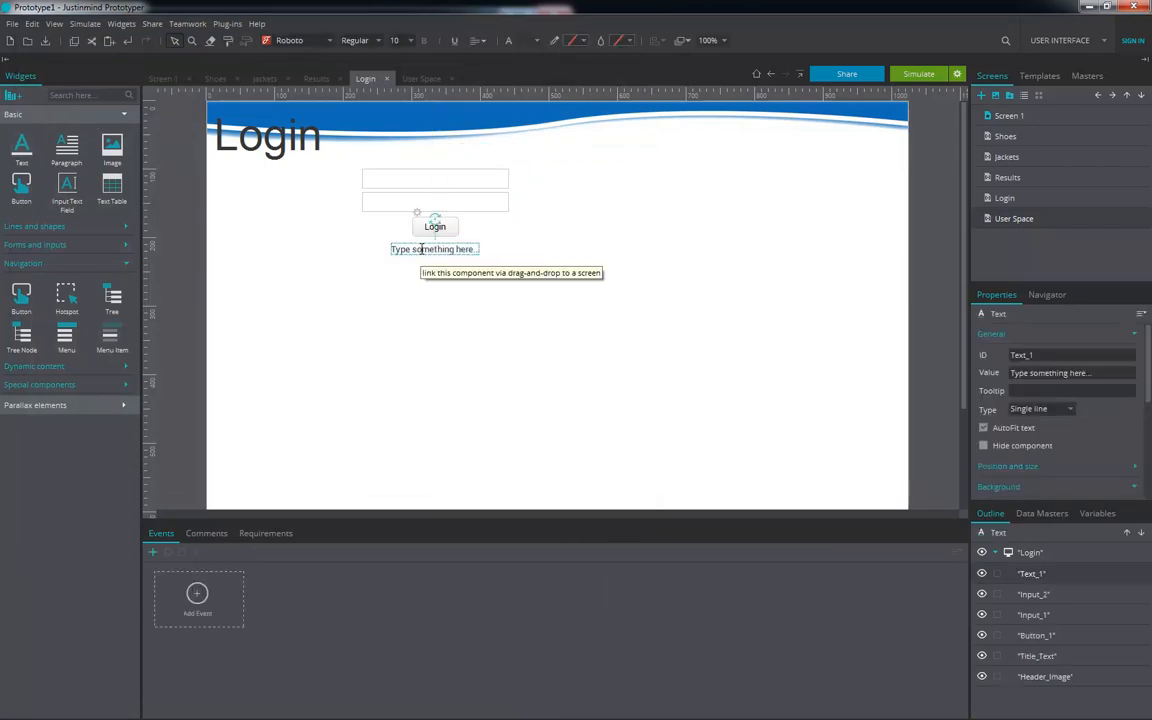
double_click(420, 249)
type("Username or password")
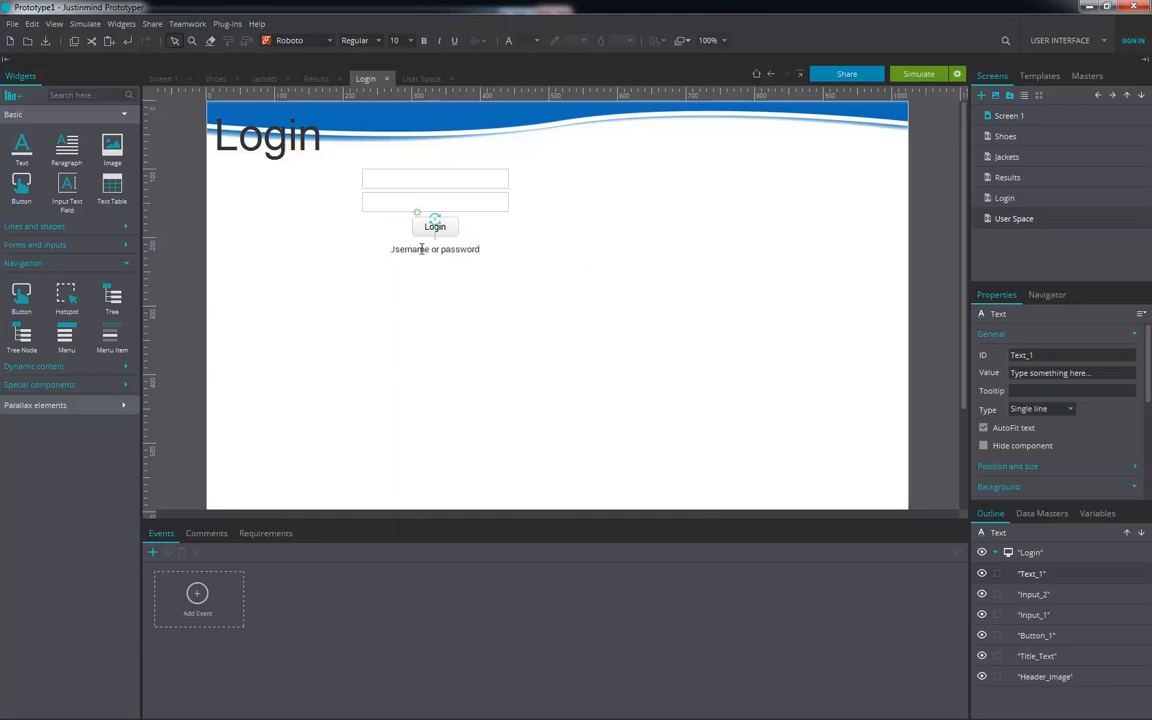
type(" missing")
left_click(504, 218)
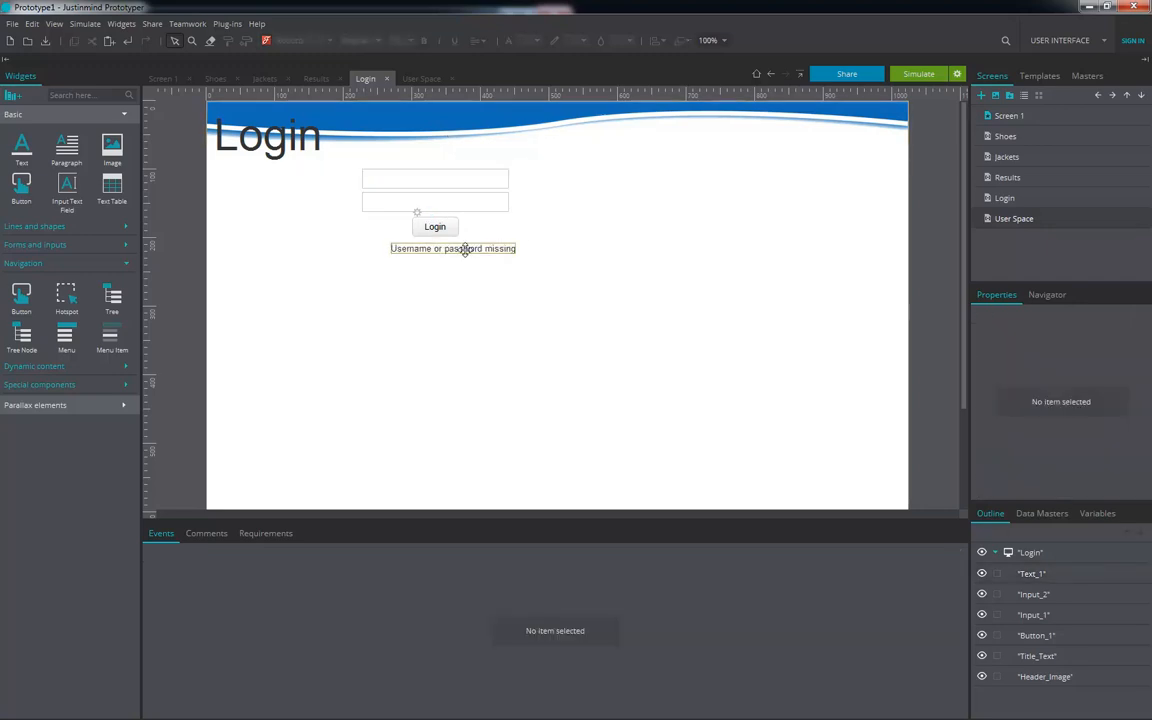
Step: Nudge the "Username or password missing" text left until it is centred beneath the Login button
left_click(463, 249)
key("Left")
key("Left")
key("Left")
key("Left")
key("Left")
key("Left")
key("Left")
key("Left")
key("Left")
key("Left")
key("Left")
key("Left")
key("Left")
key("Left")
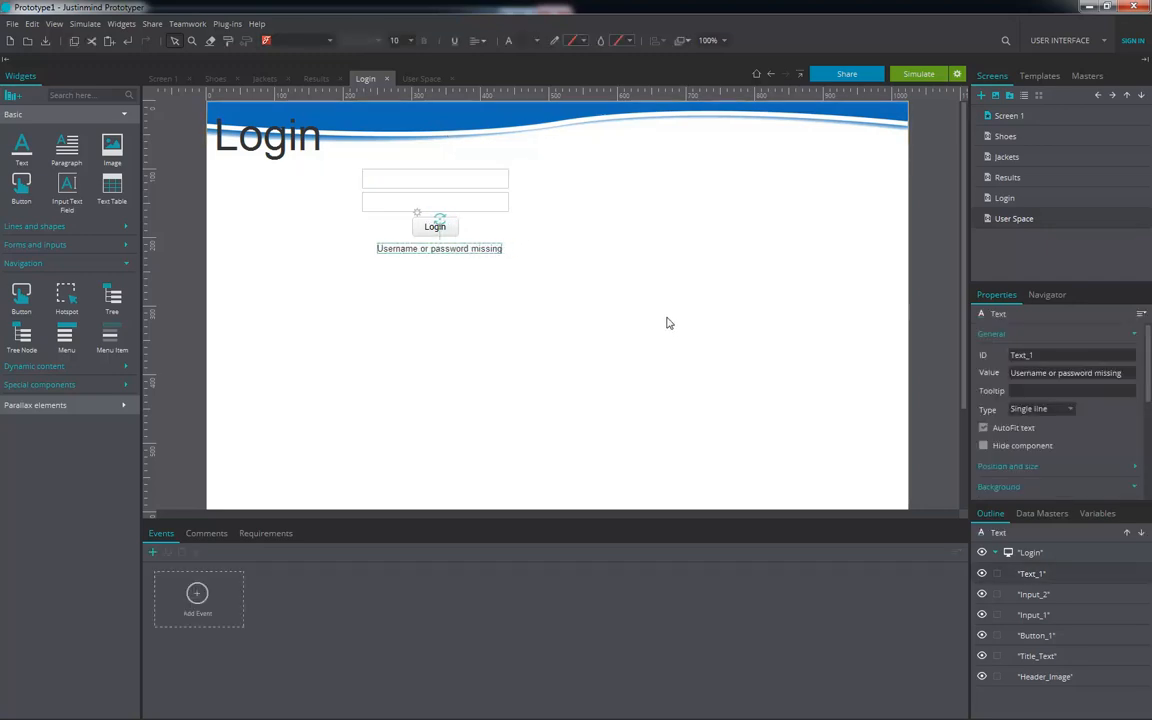
key("Left")
key("Left")
key("Left")
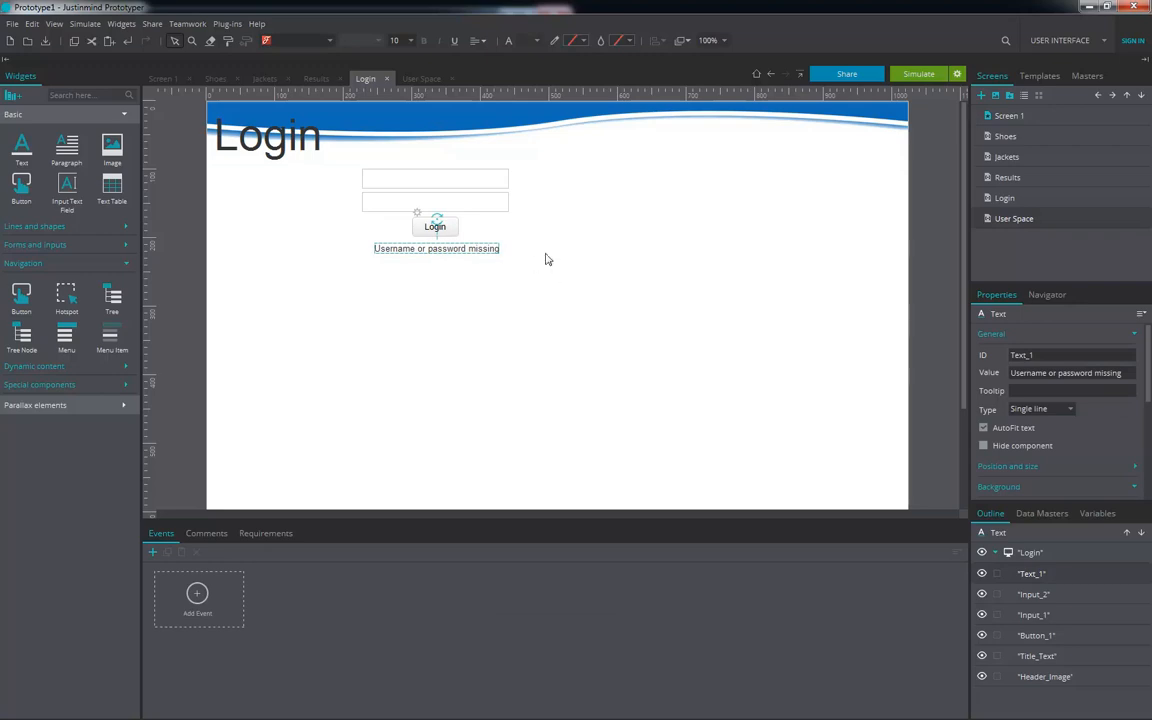
Step: Set the text colour of "Username or password missing" to dark red, and check it in a simulation of the Login screen
left_click(1132, 338)
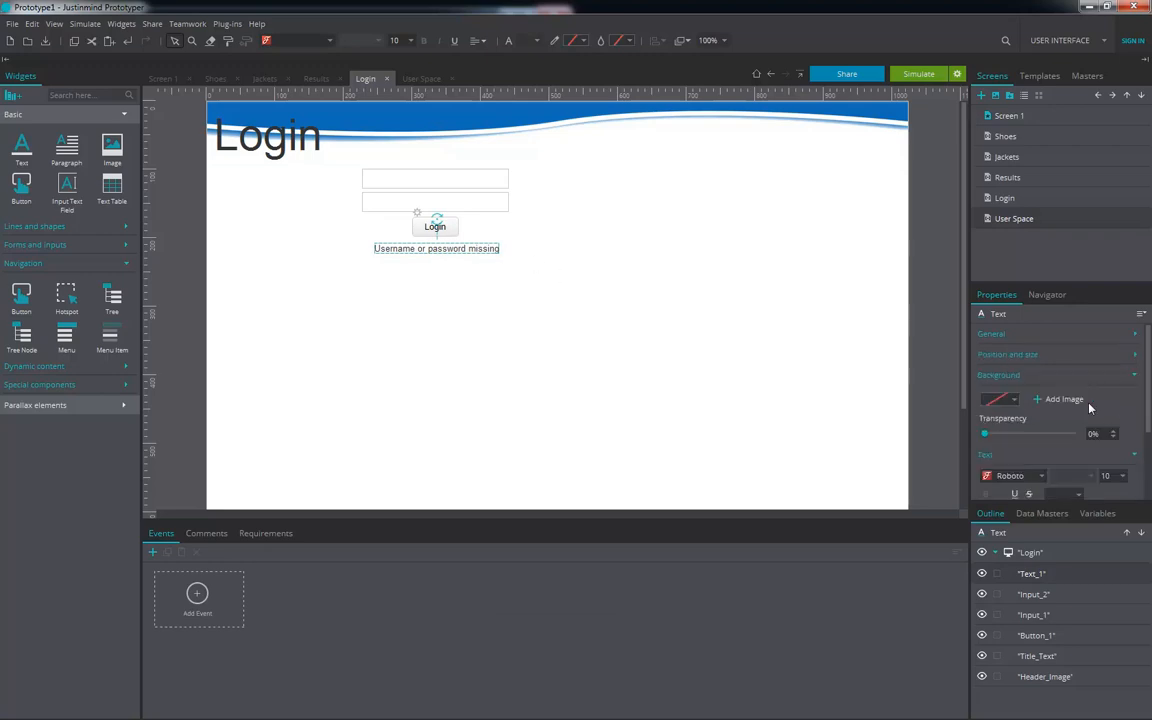
left_click(1139, 378)
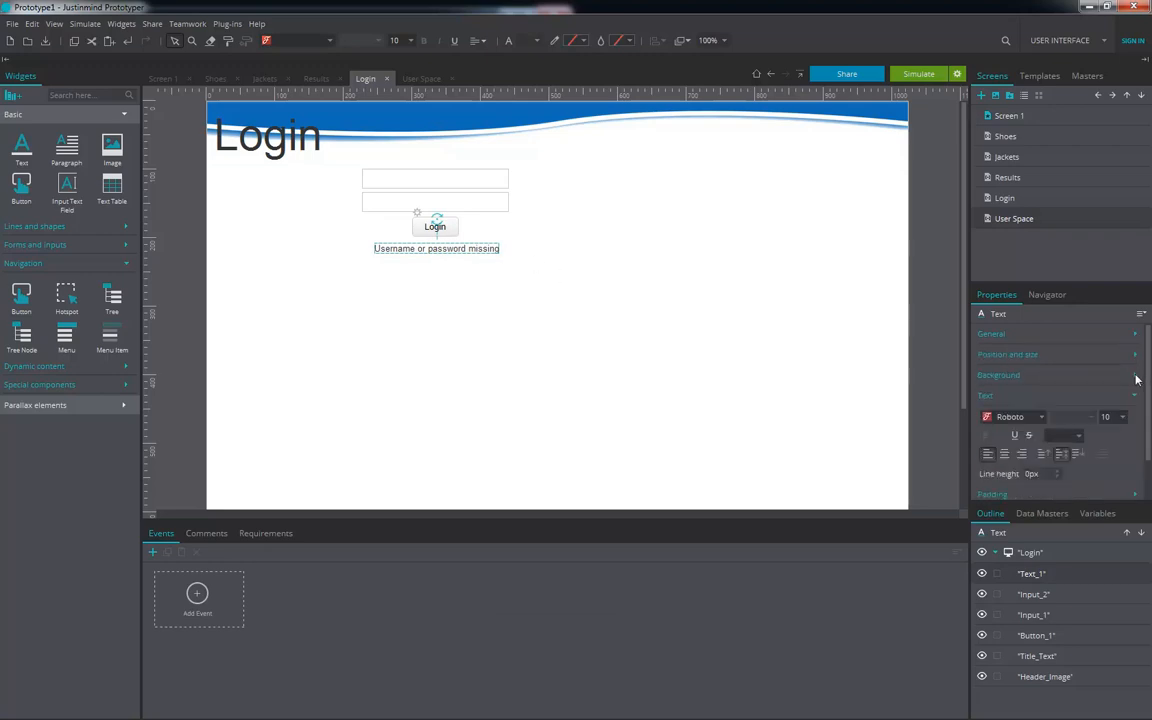
left_click(1070, 441)
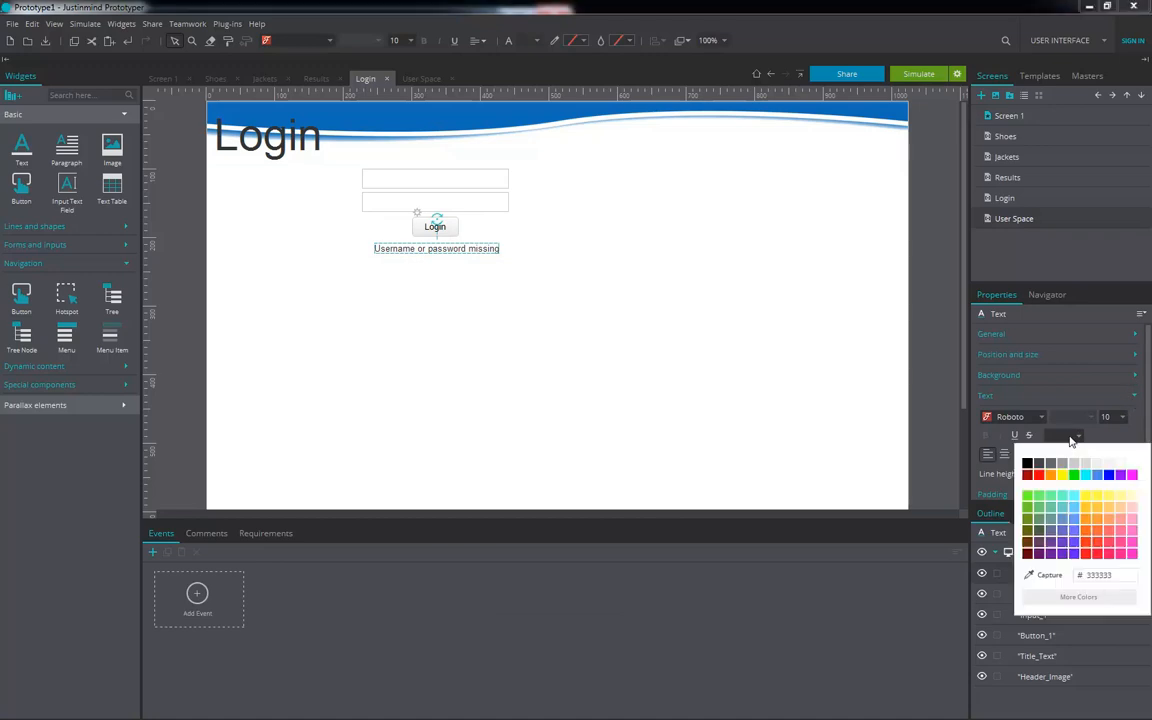
left_click(1030, 481)
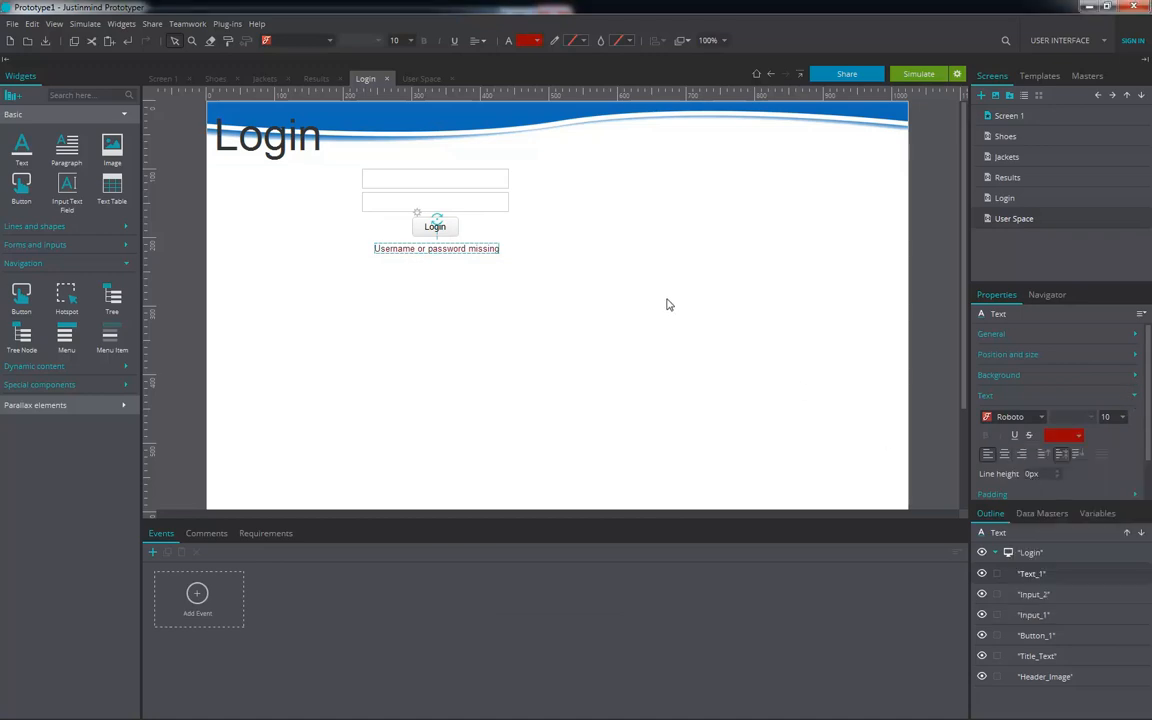
left_click(600, 270)
left_click(918, 75)
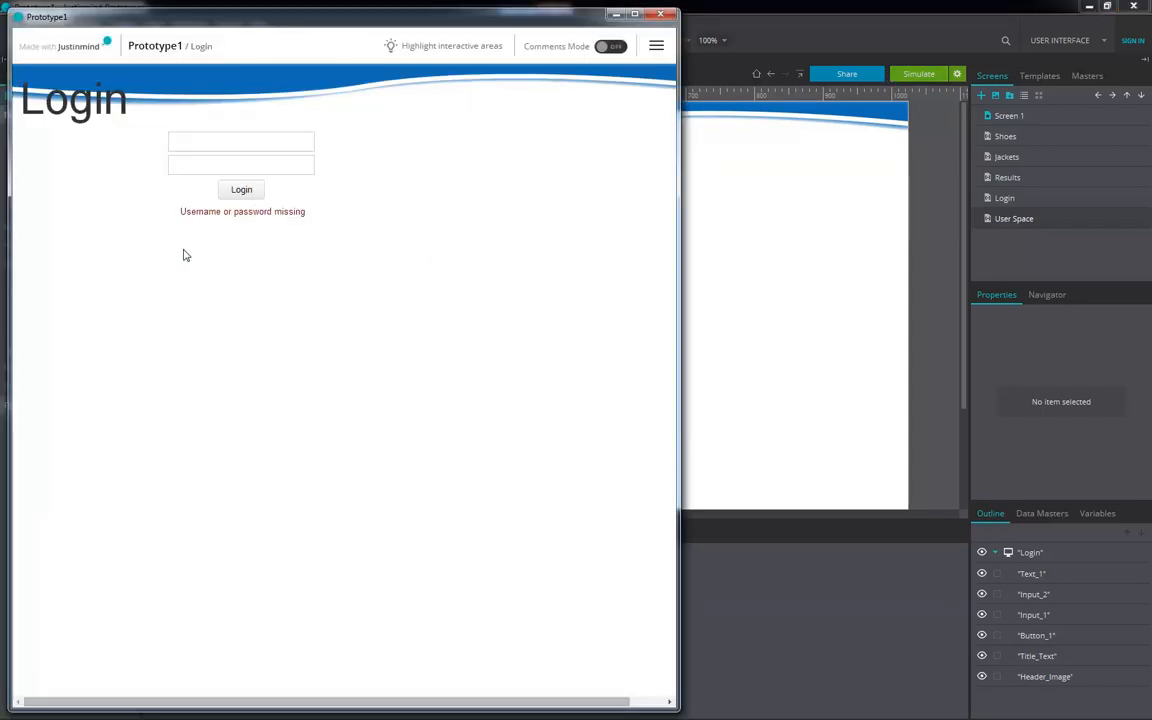
left_click(660, 15)
Step: Set the "Username or password missing" text as a hidden component and simulate the Login screen to check it
left_click(409, 249)
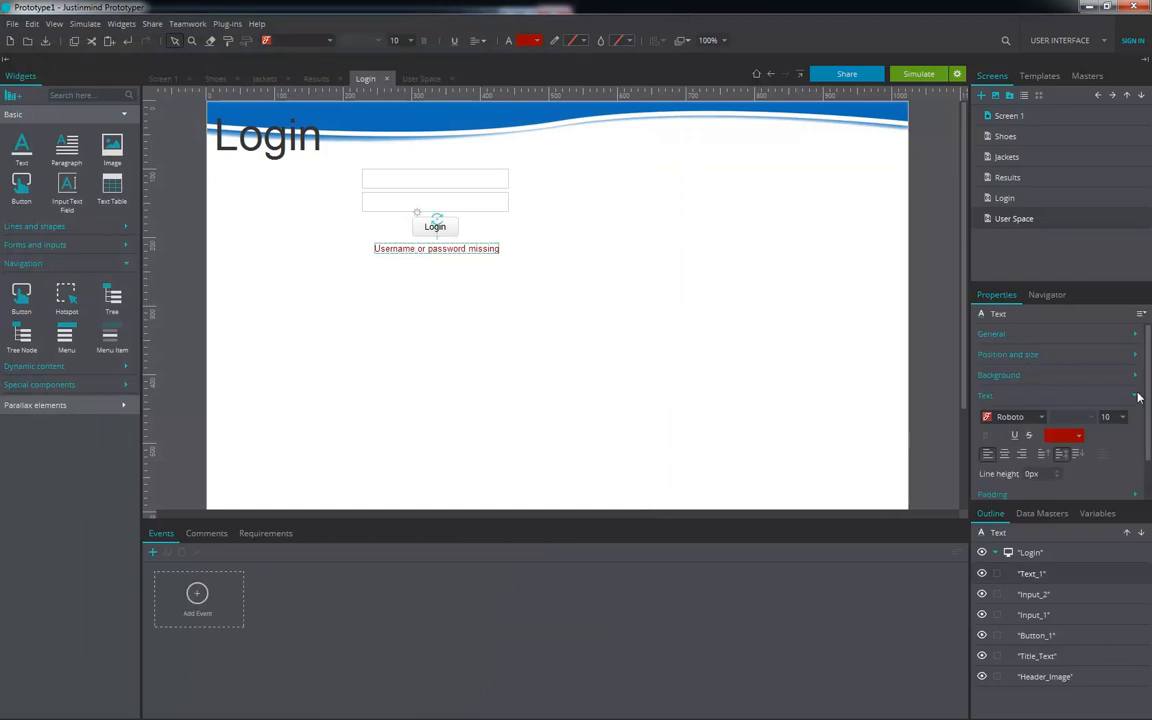
left_click(1136, 334)
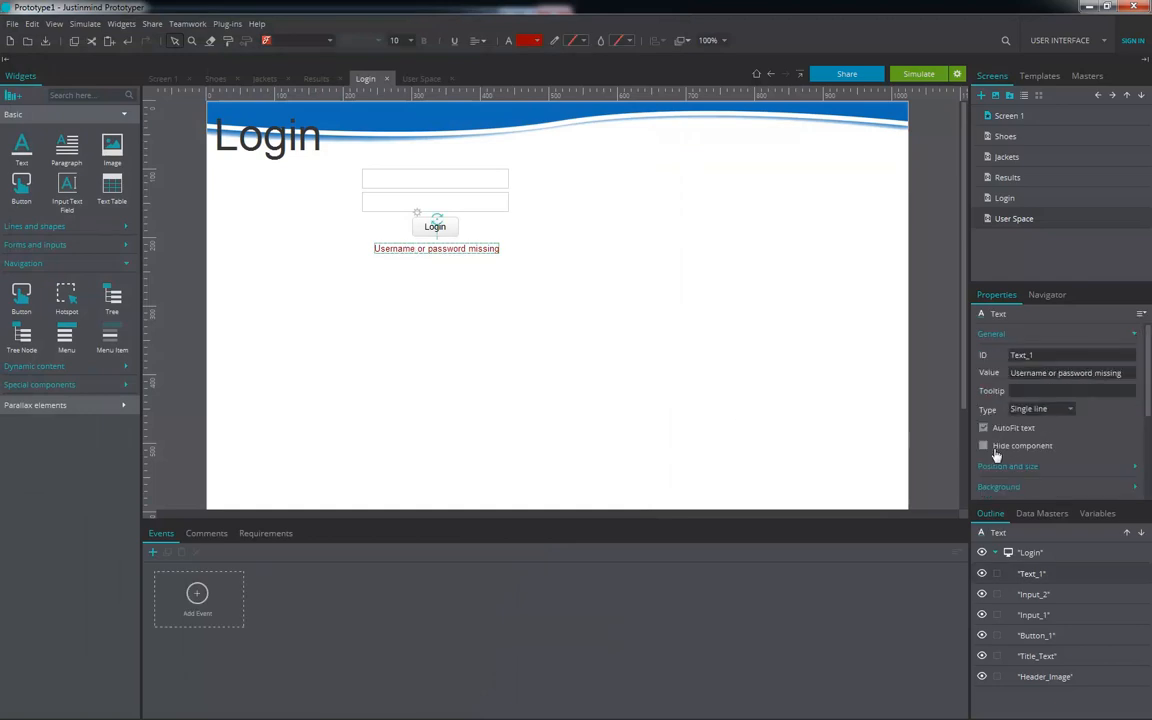
left_click(990, 447)
left_click(916, 76)
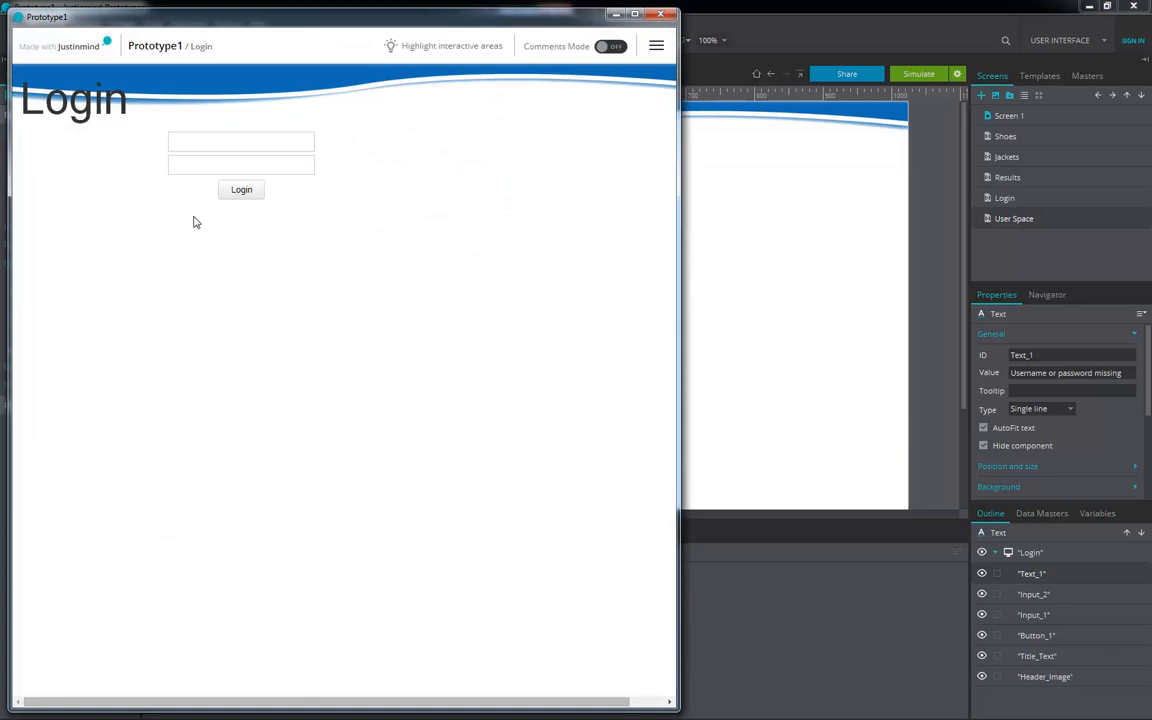
Step: Add an Else action to the Login button's on-click event that shows the "Username or password missing" text with the bounce effect
left_click(660, 14)
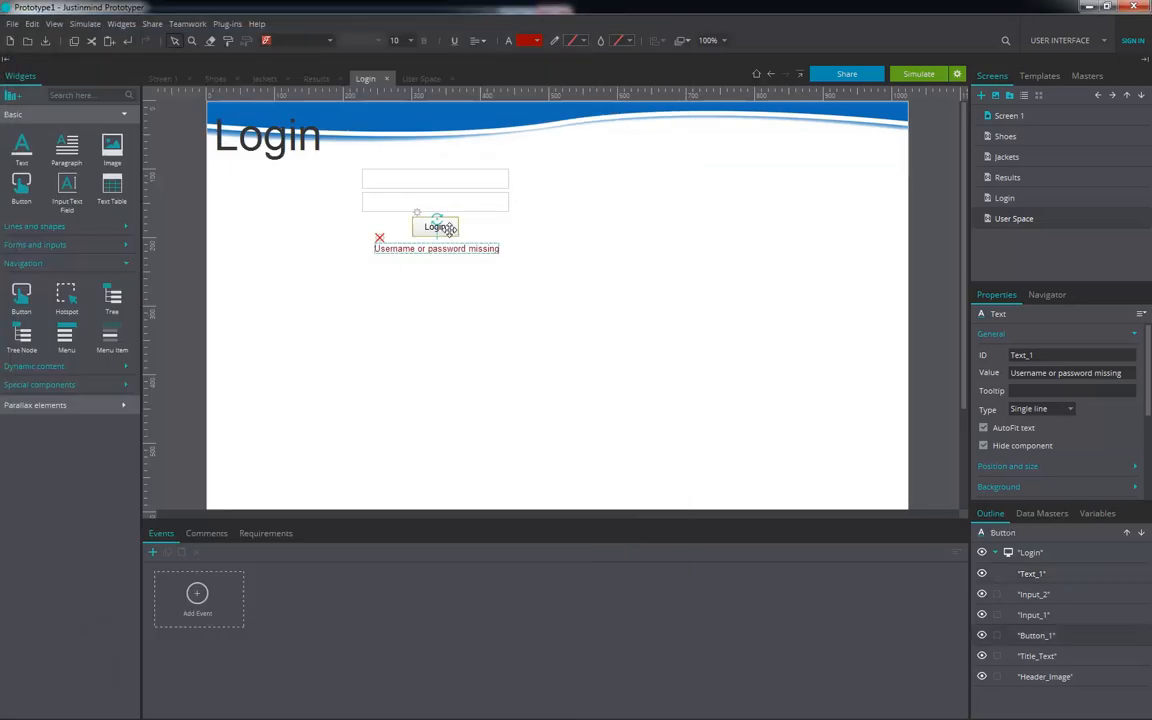
left_click(447, 227)
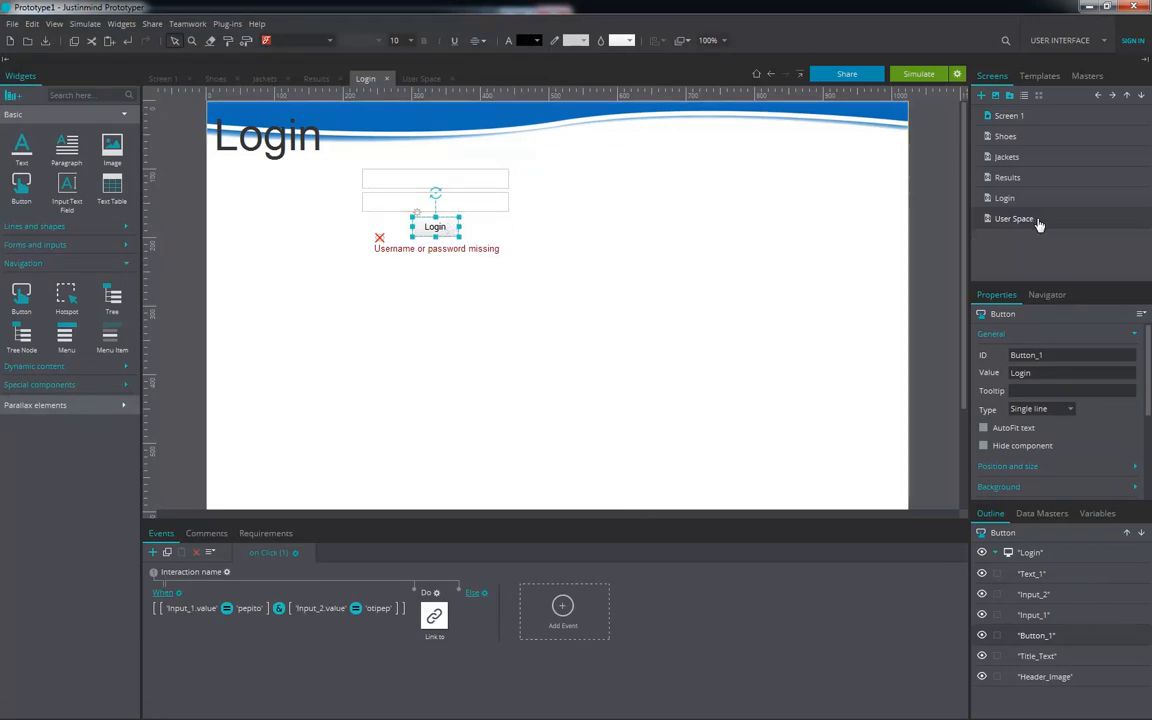
left_click(473, 594)
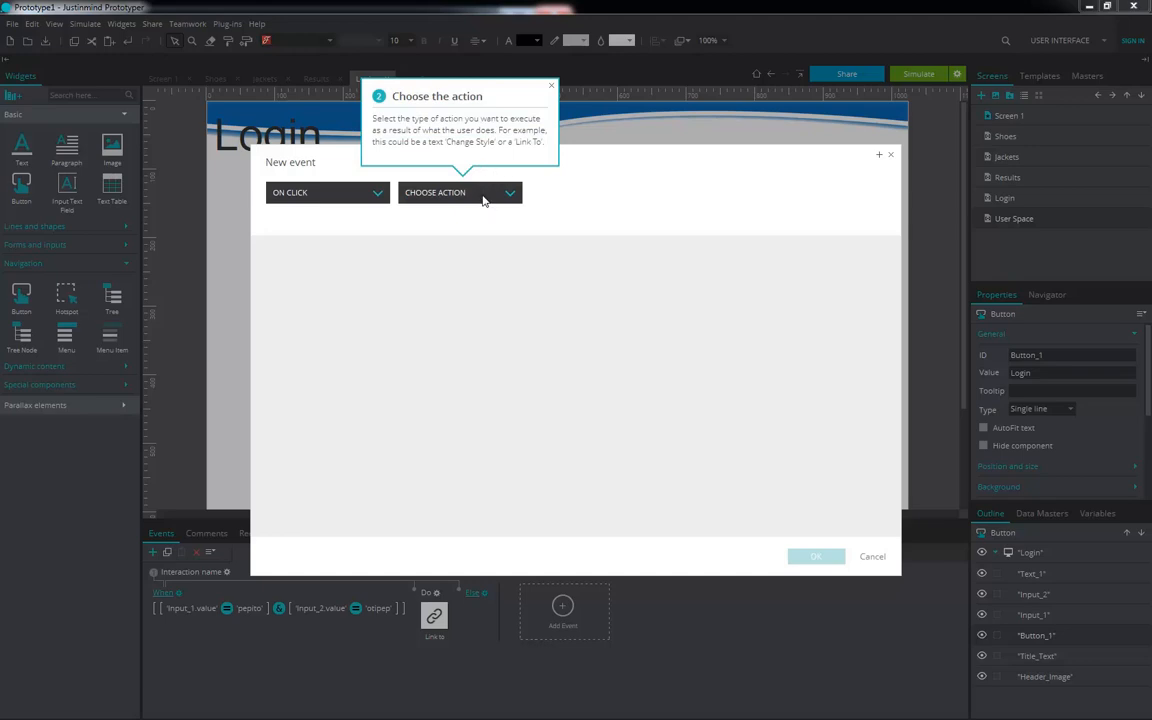
left_click(483, 200)
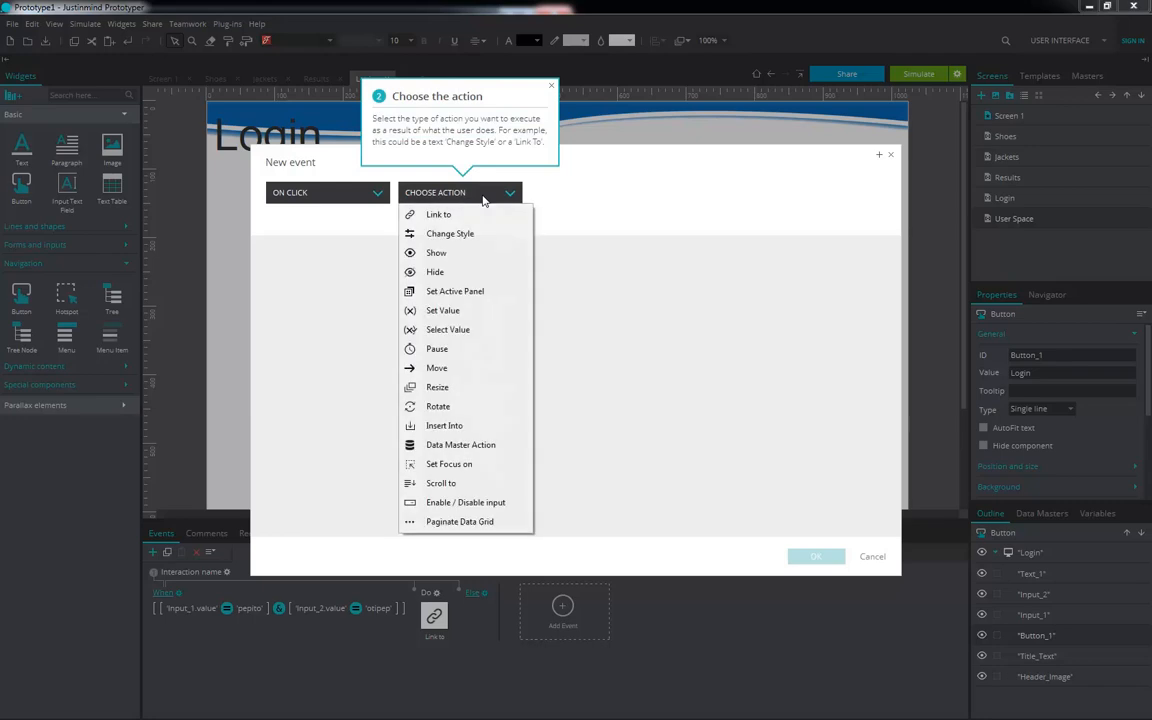
left_click(465, 257)
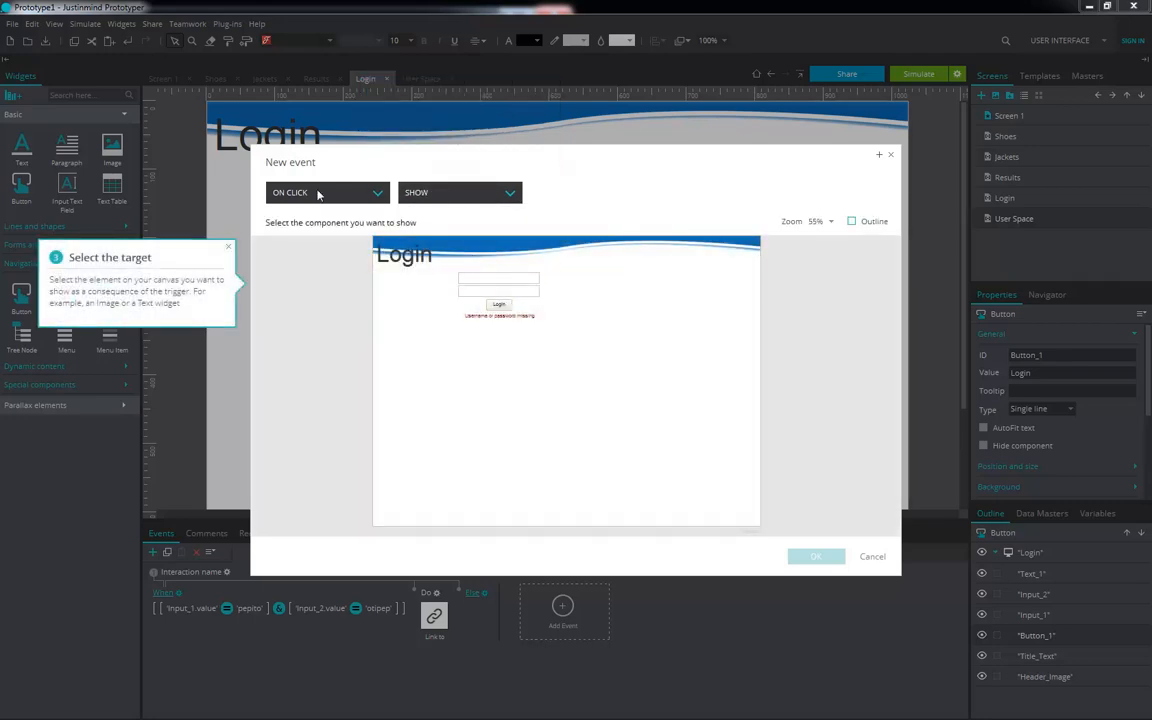
left_click(481, 317)
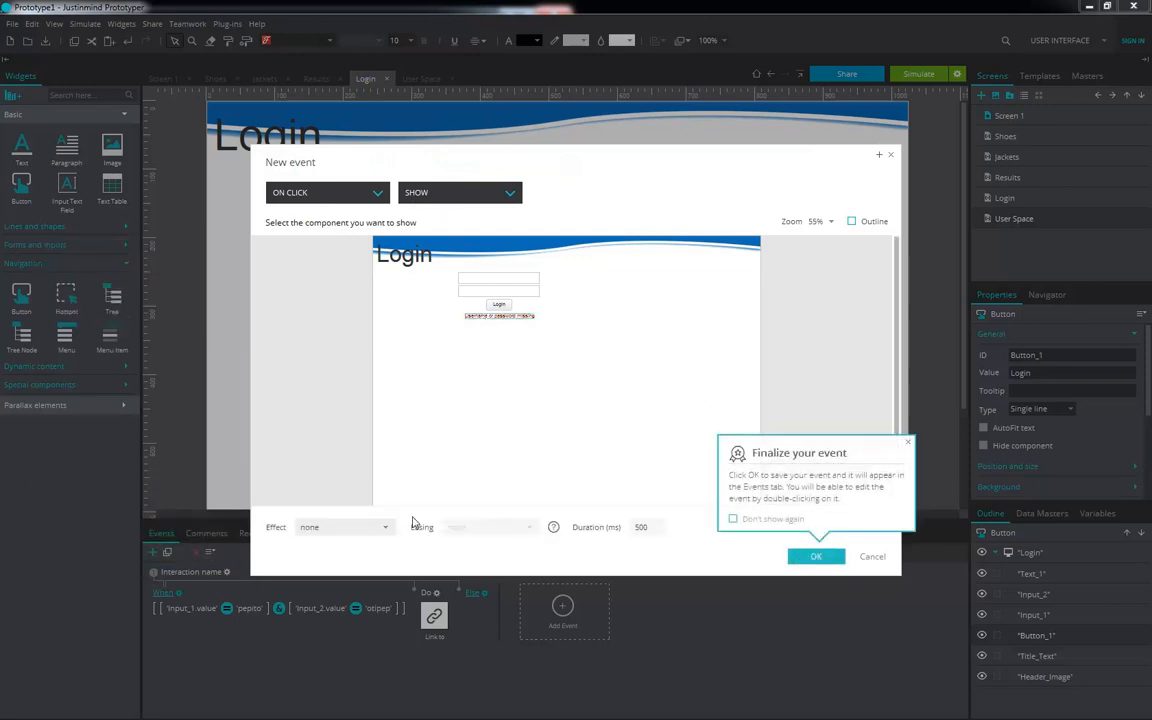
left_click(352, 528)
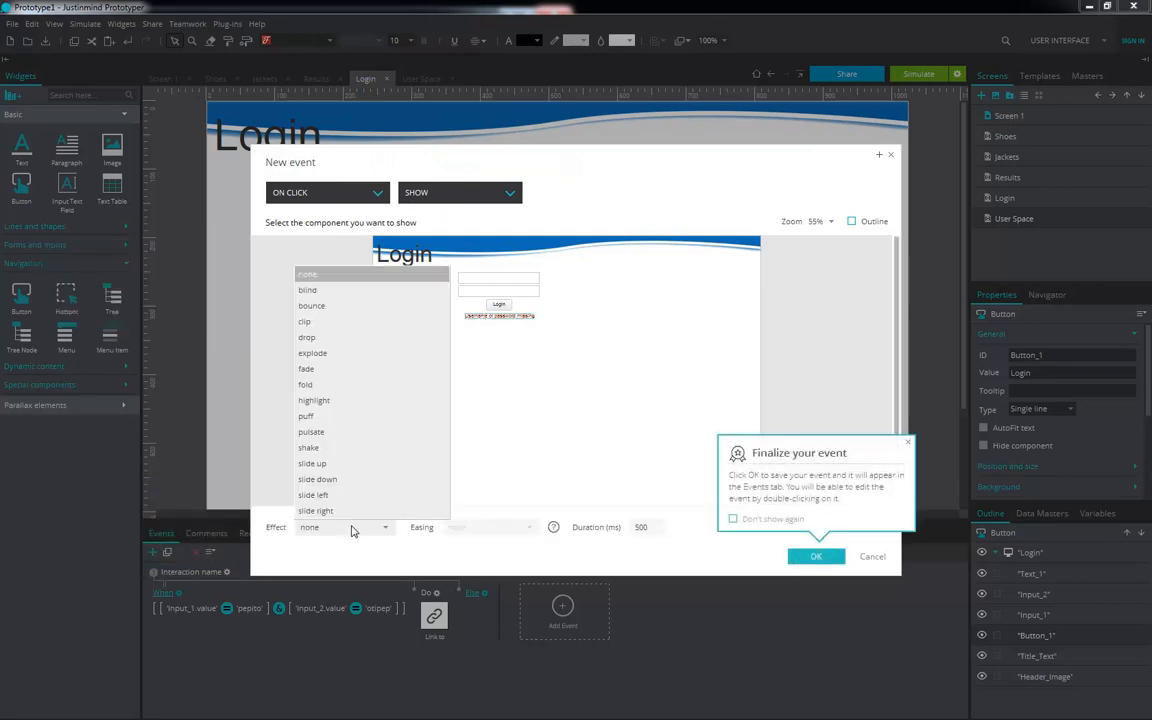
left_click(361, 312)
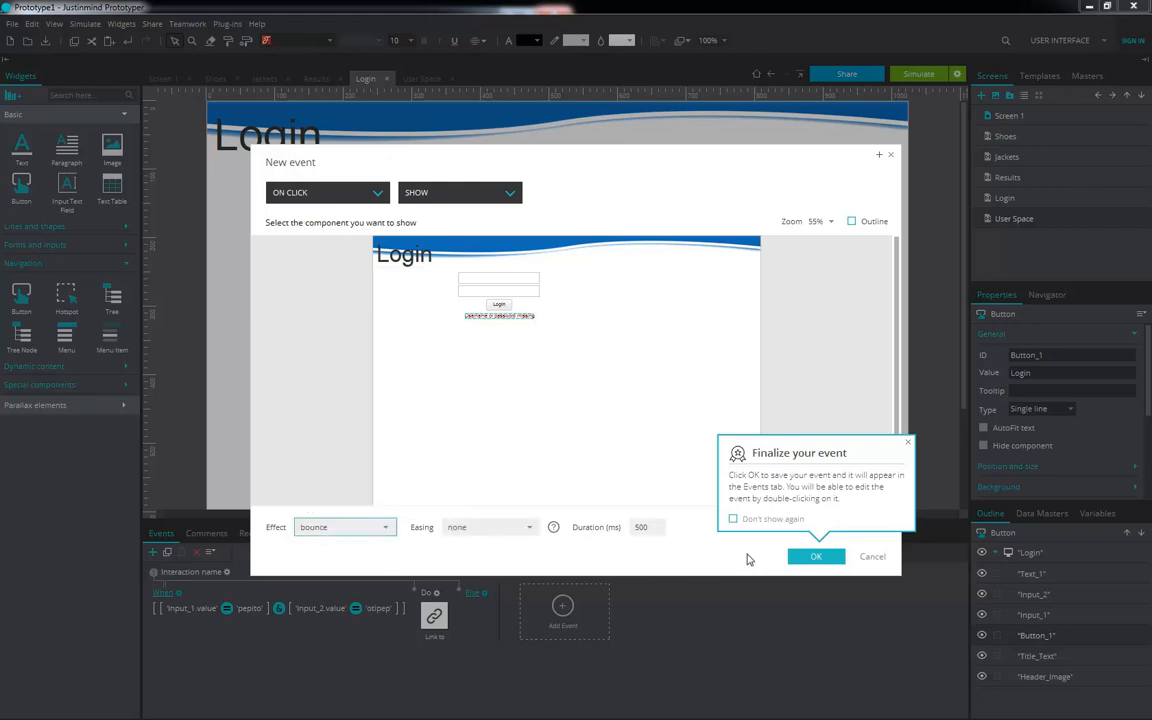
left_click(812, 558)
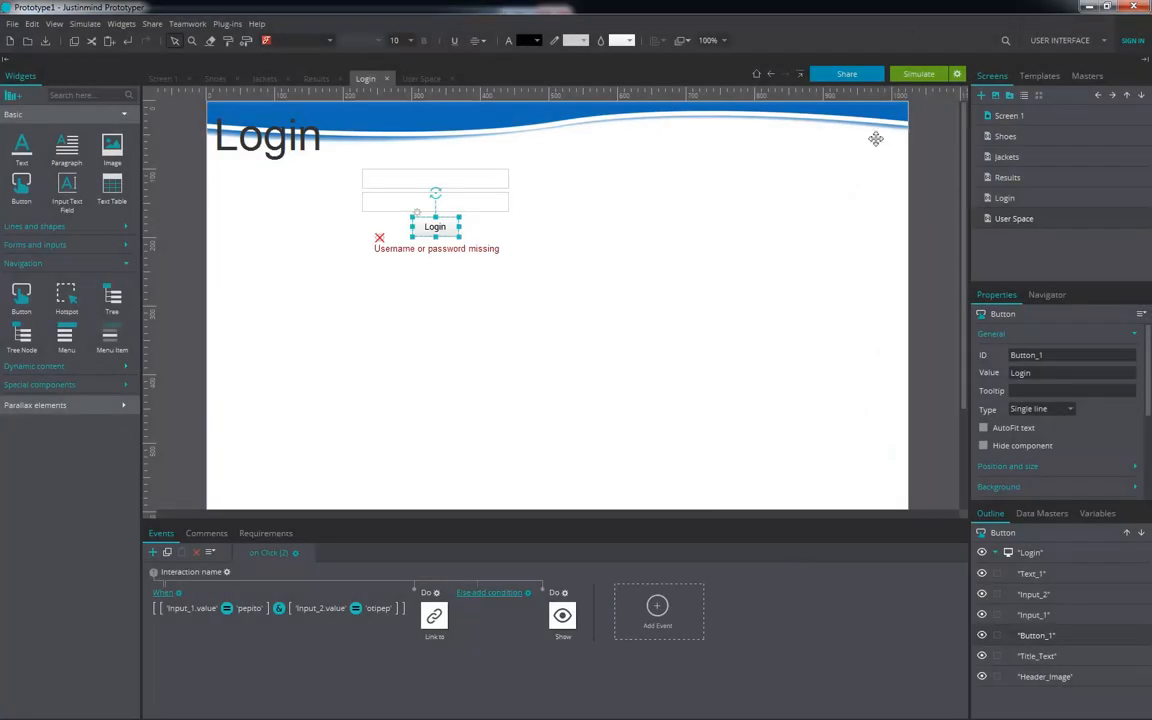
Step: Simulate the prototype and test the login form with the username "ghfhgf" and a wrong password, then close the simulation
left_click(920, 75)
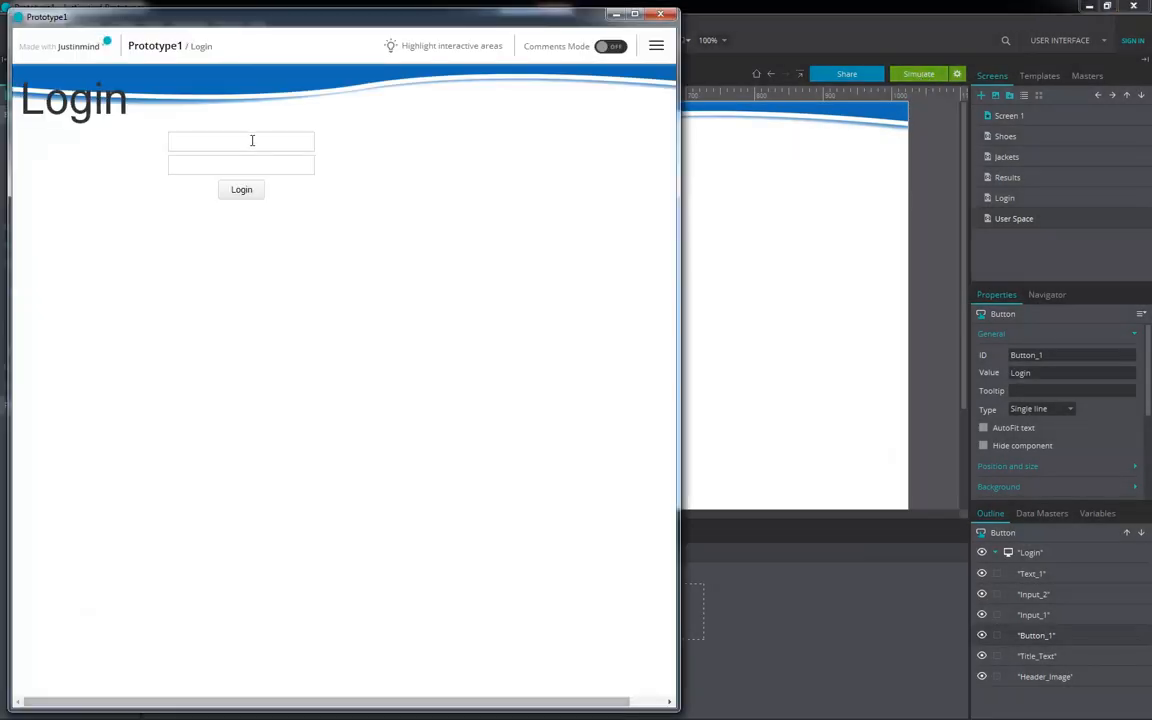
key("Tab")
type("ghfhgf")
left_click(247, 164)
type("•••••••••")
left_click(246, 192)
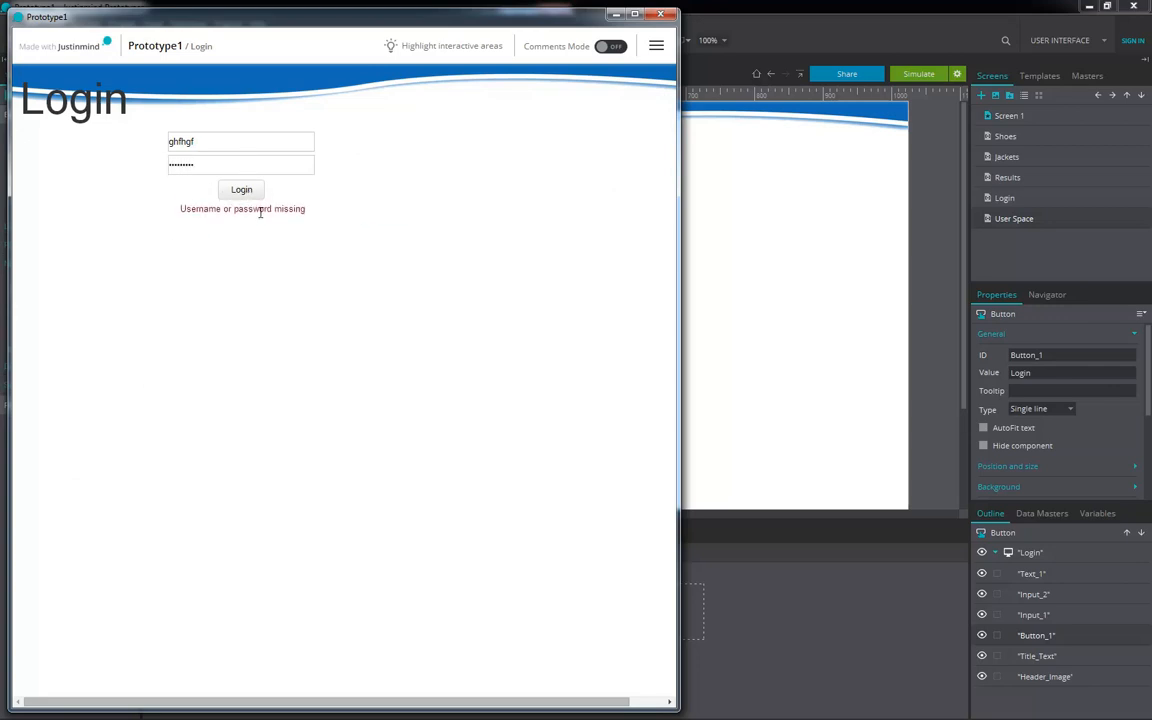
left_click(662, 14)
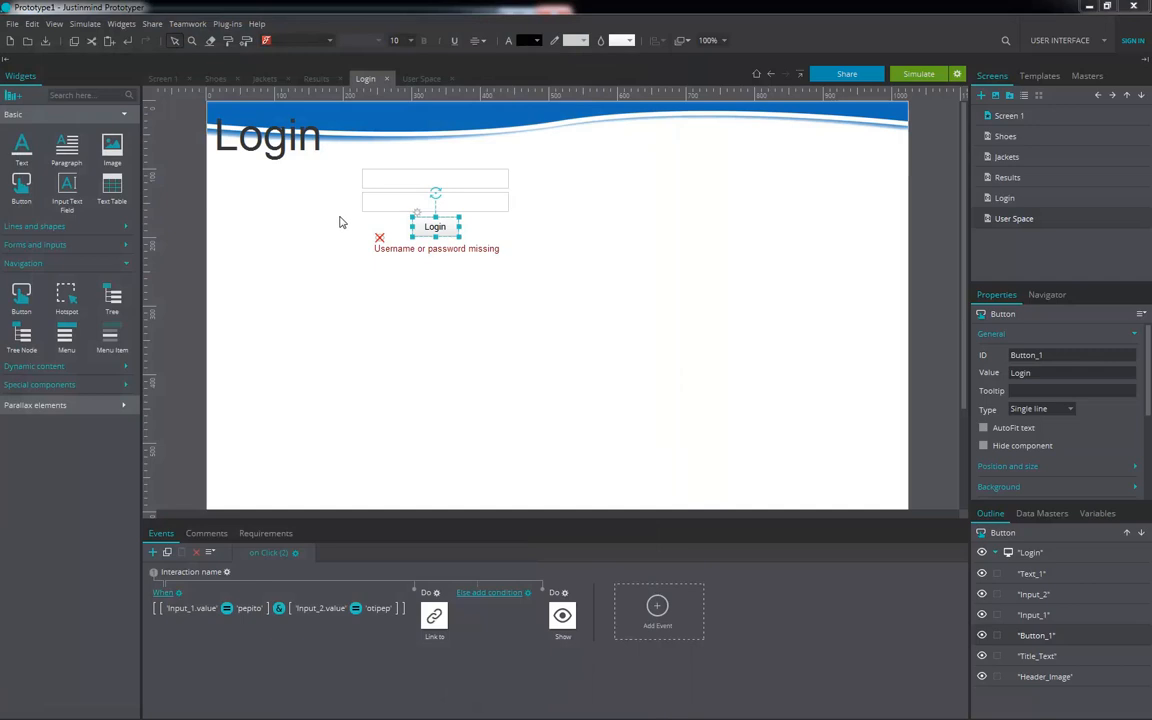
Step: Duplicate the two input fields, Login button and error text together, and place the copies below the originals, aligned with them
left_click(453, 181)
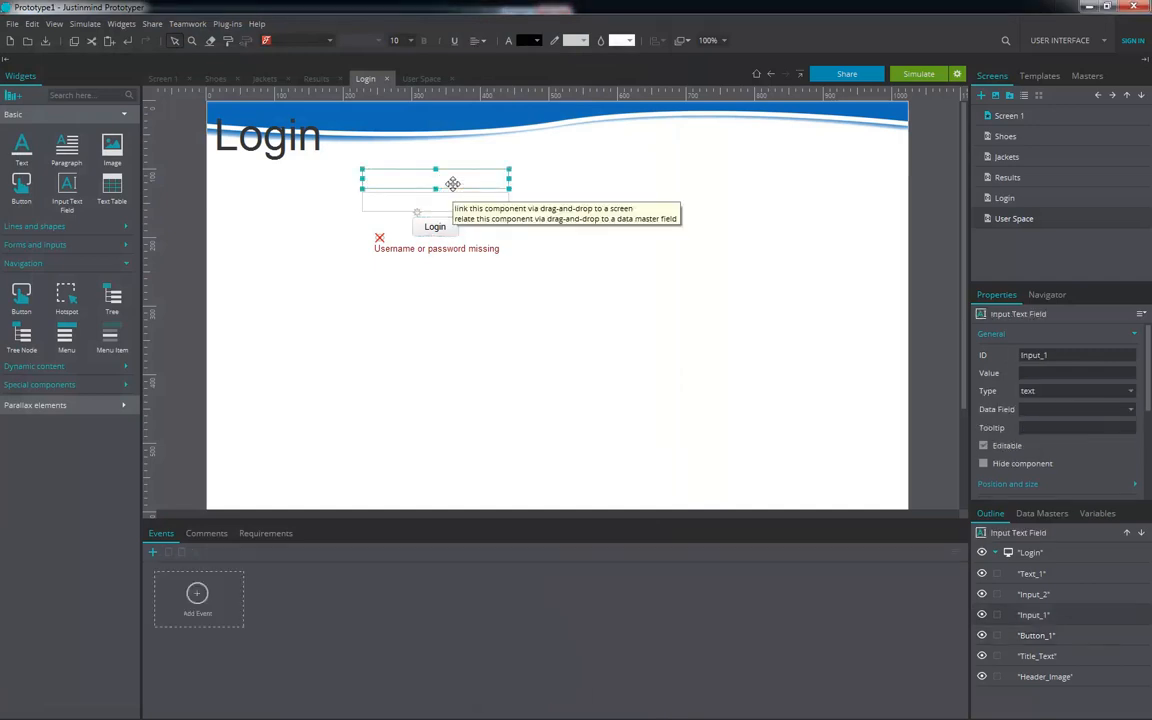
left_click(435, 226)
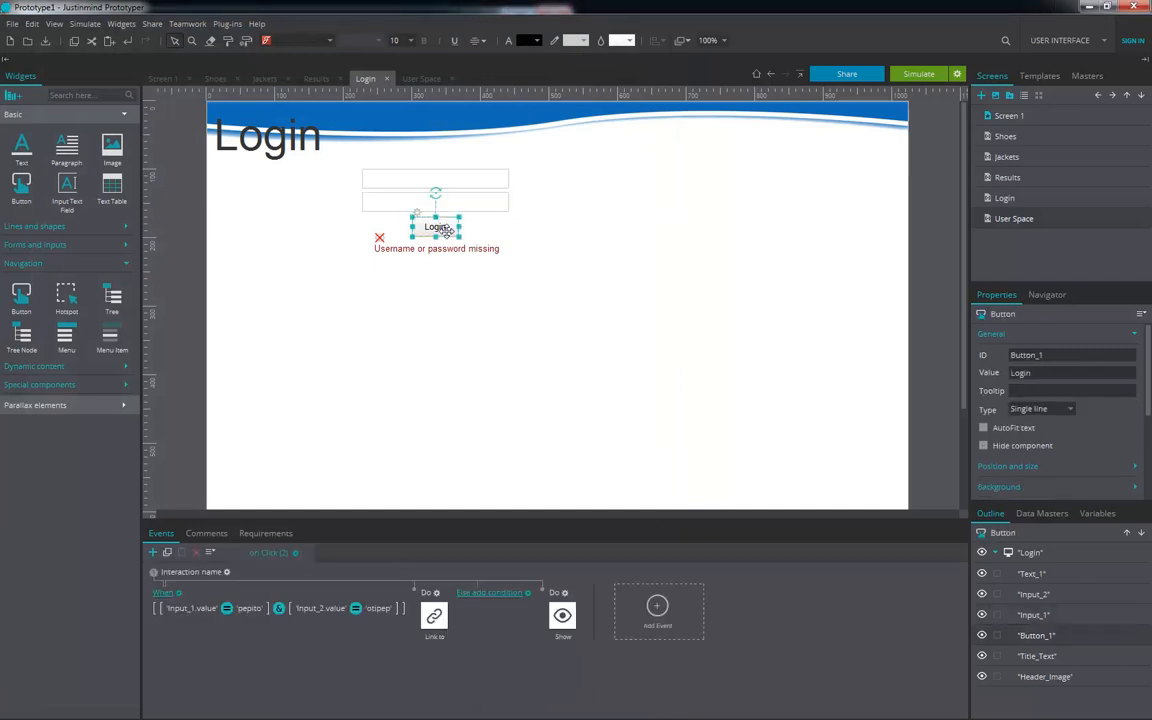
left_click(470, 179)
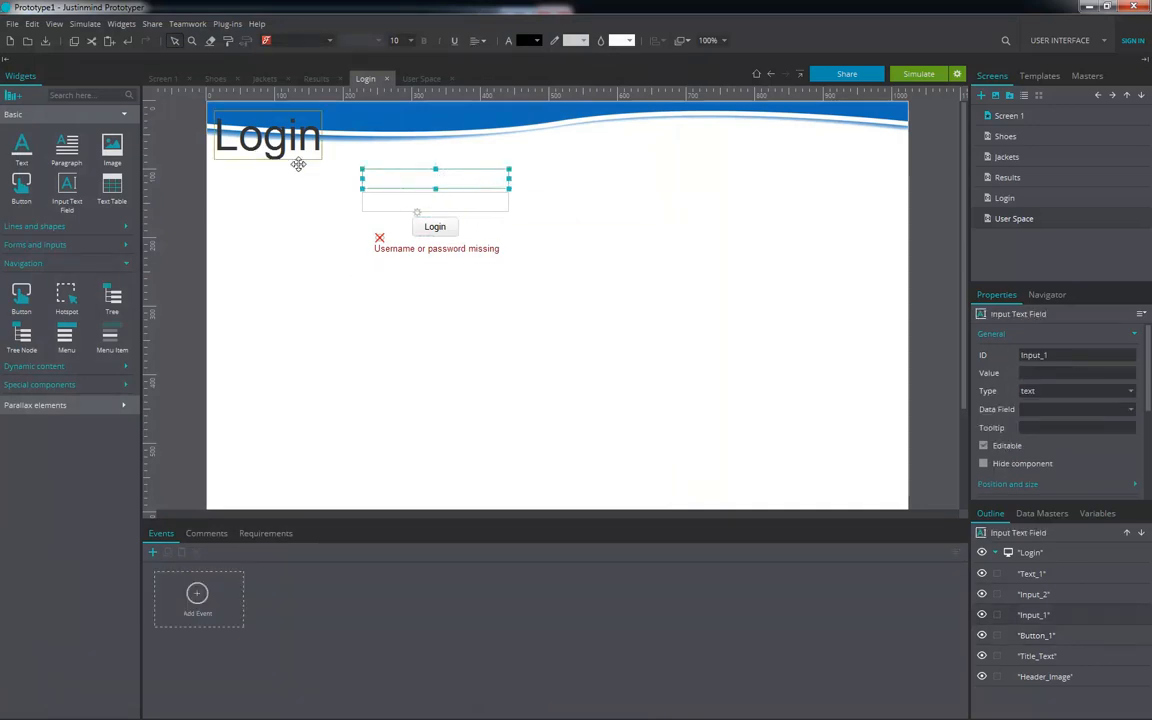
left_click_drag(550, 266, 337, 164)
key("ctrl+d")
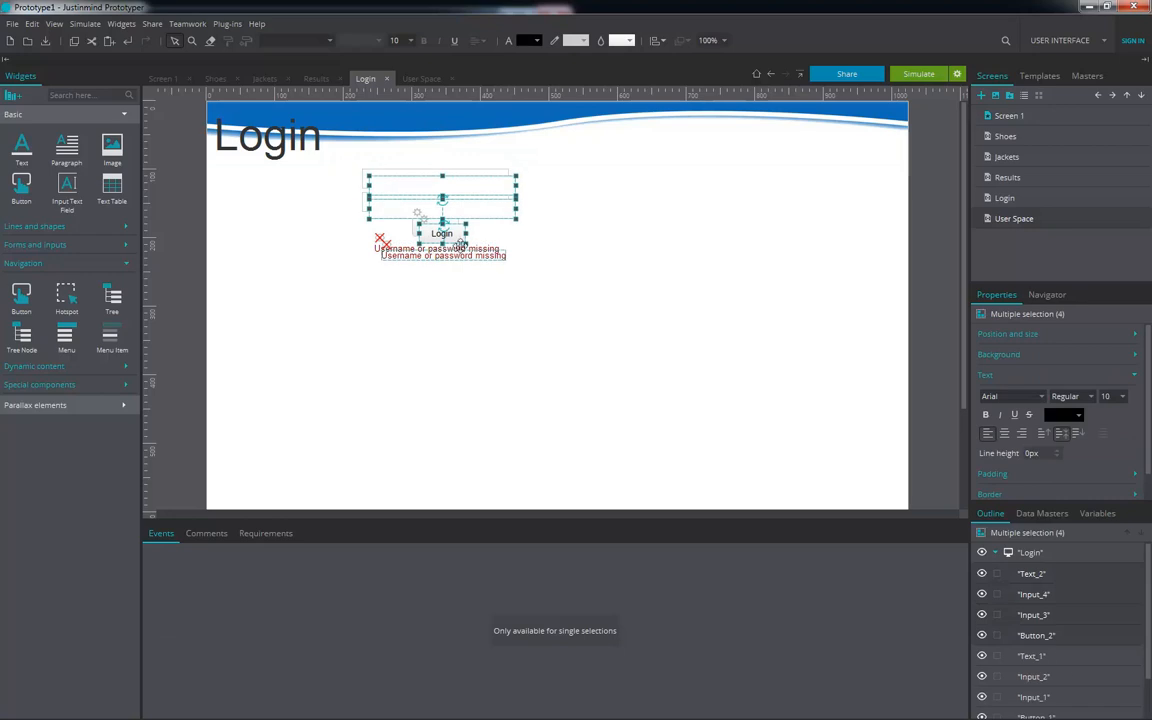
left_click_drag(501, 183, 491, 278)
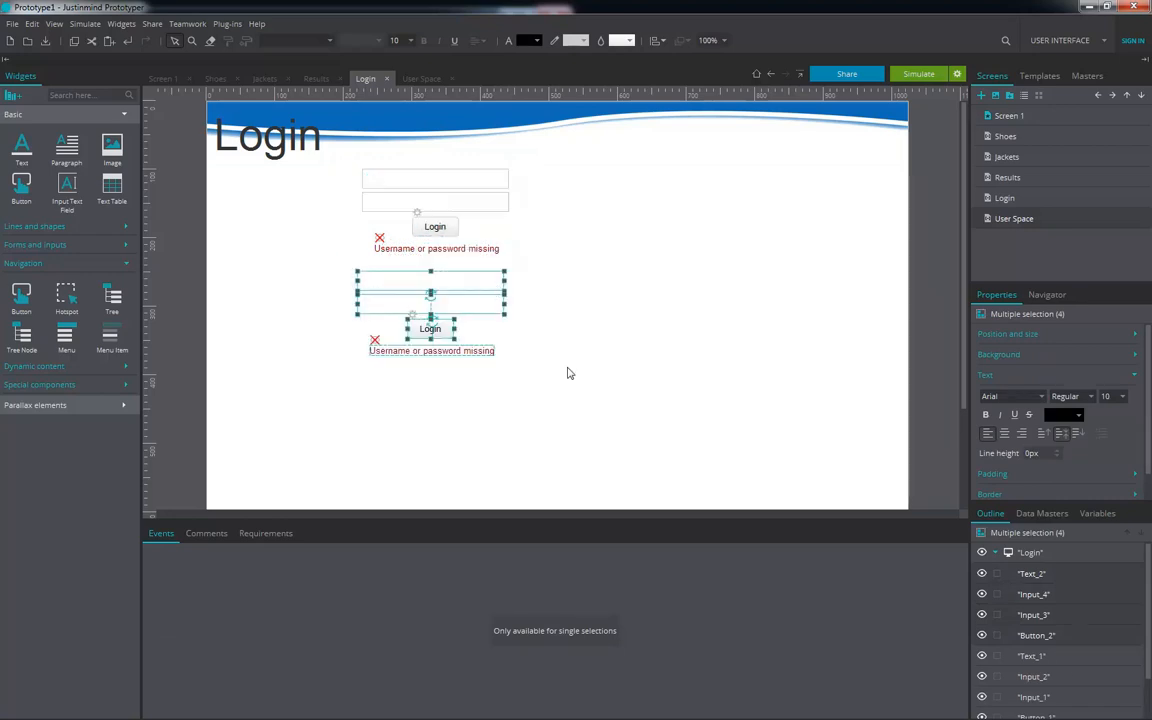
key("Right")
key("Right")
key("Right")
key("Right")
key("Right")
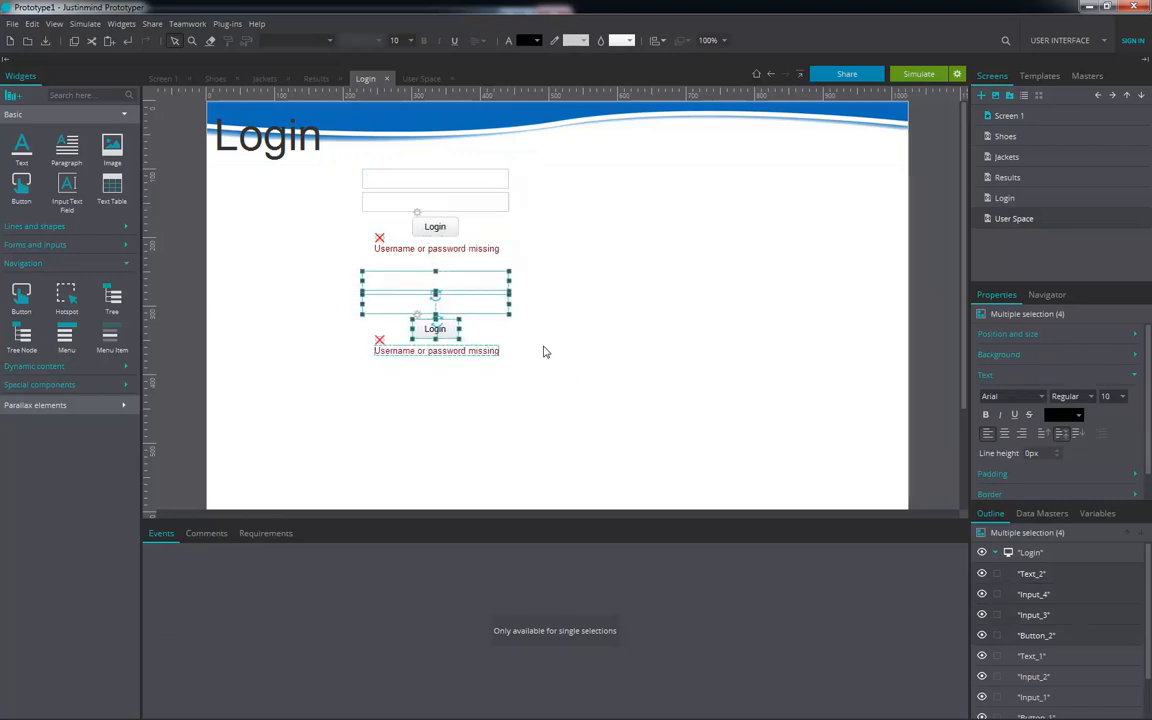
Step: Delete the duplicated "Username or password missing" text under the second form
left_click(555, 365)
left_click(458, 347)
key("Delete")
Step: Remove the condition from the duplicated Login button's on-click event, keeping its link to the User Space screen
left_click(442, 330)
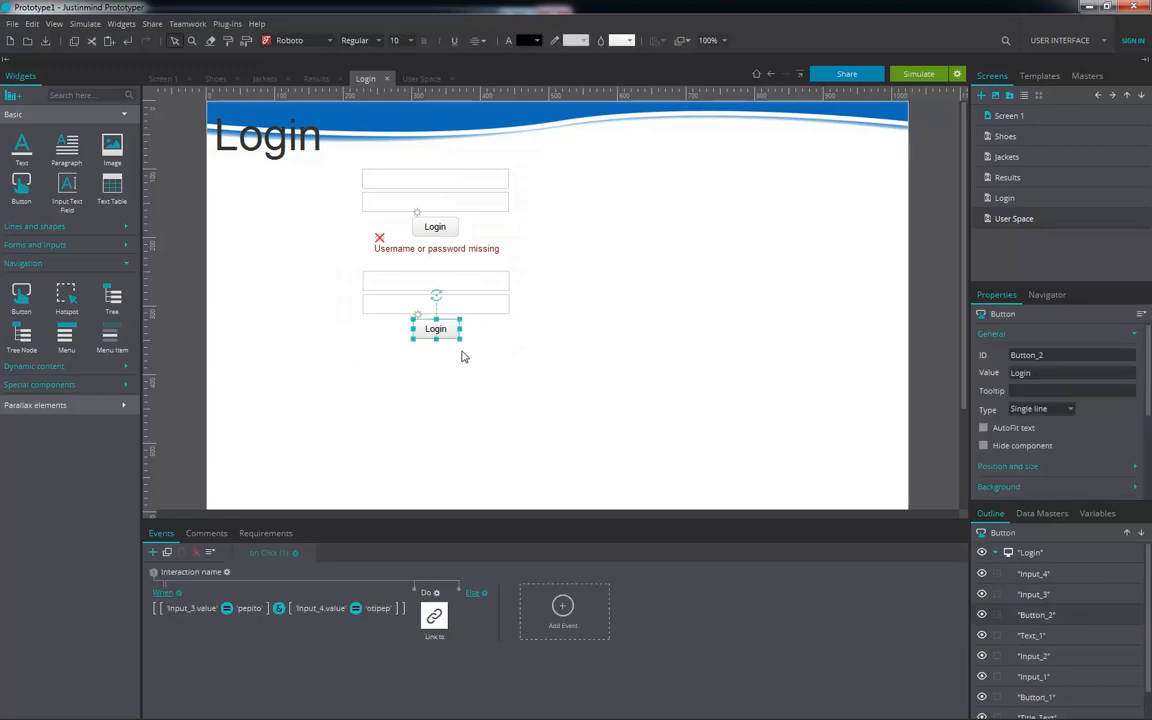
left_click(471, 301)
left_click(437, 326)
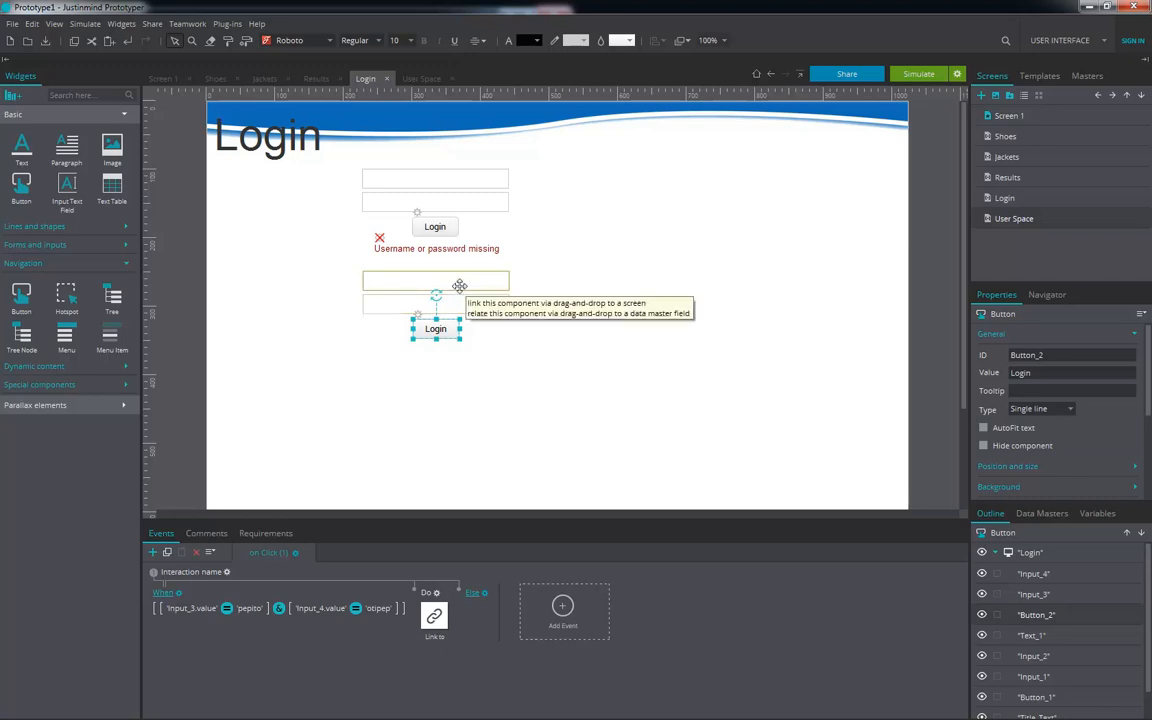
left_click(416, 281)
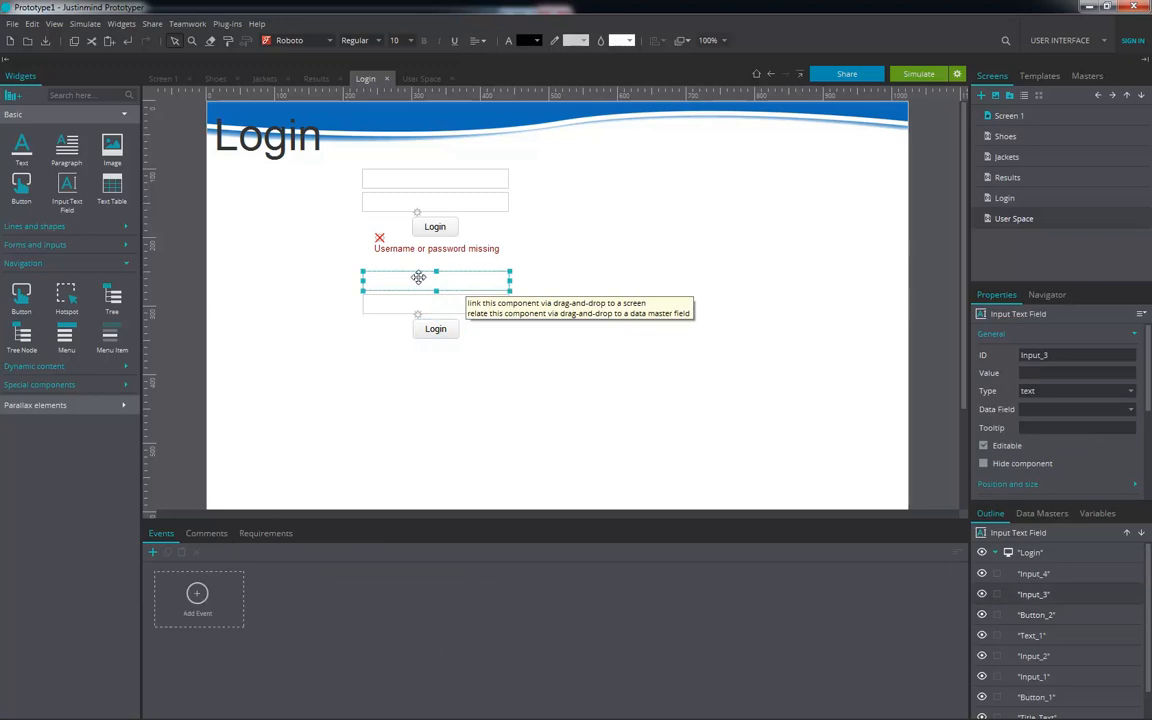
left_click(435, 307)
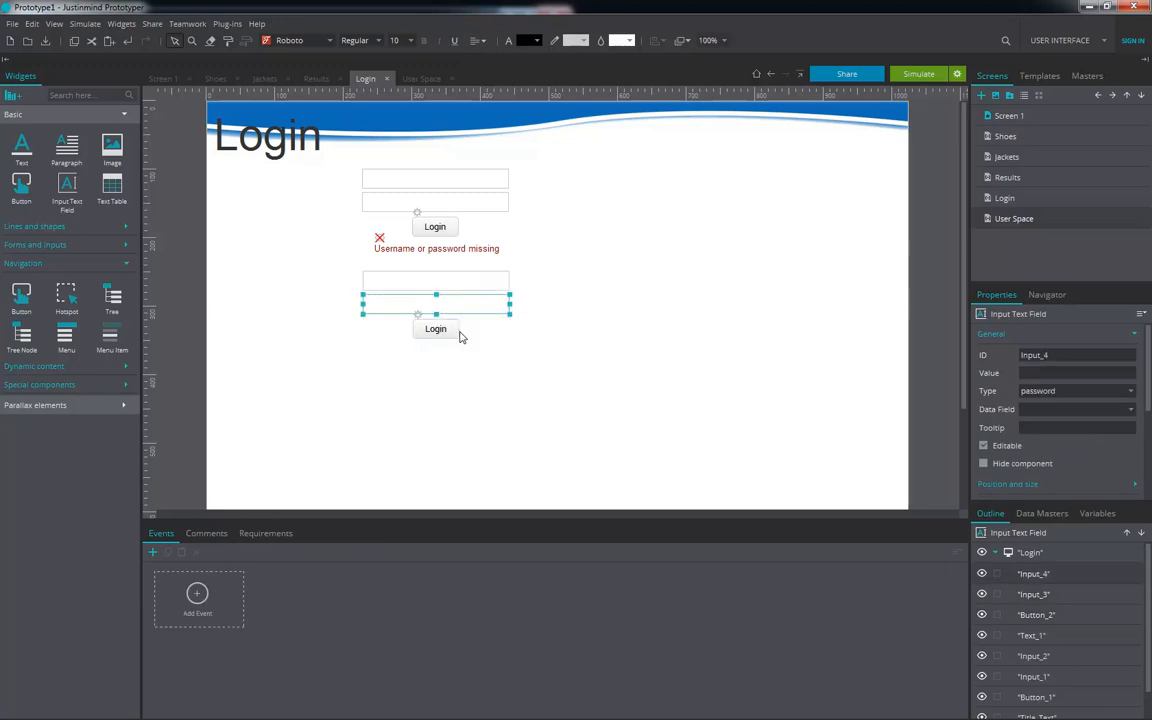
left_click(459, 282)
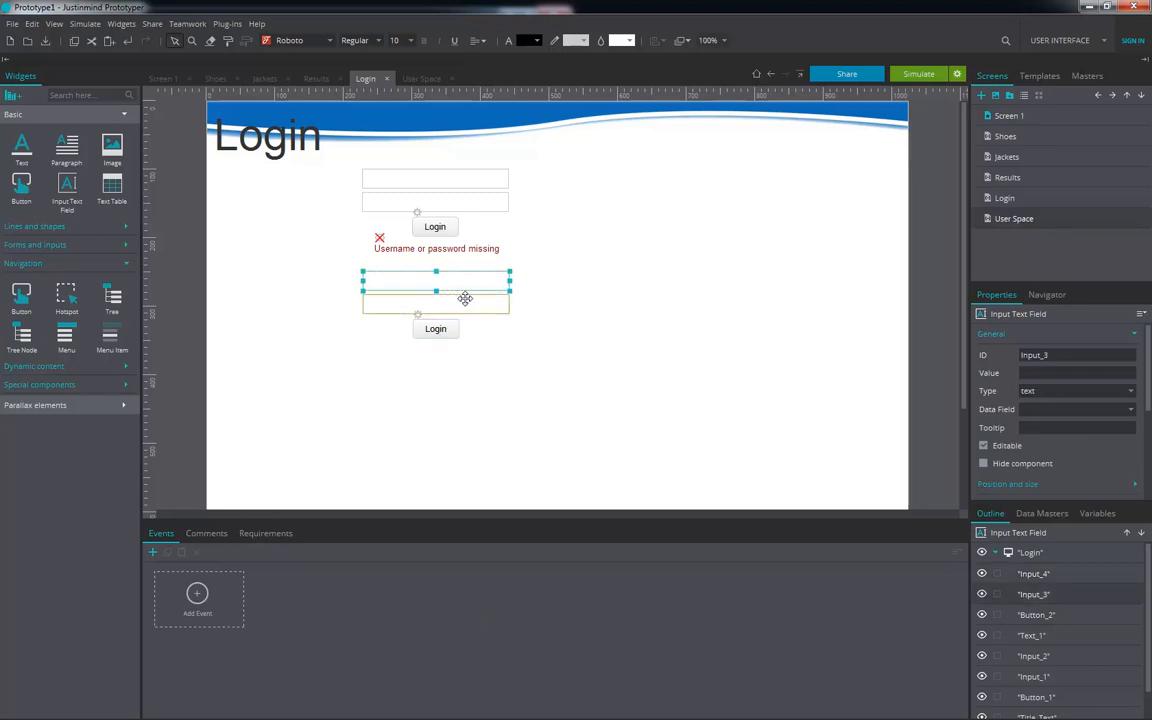
left_click(451, 327)
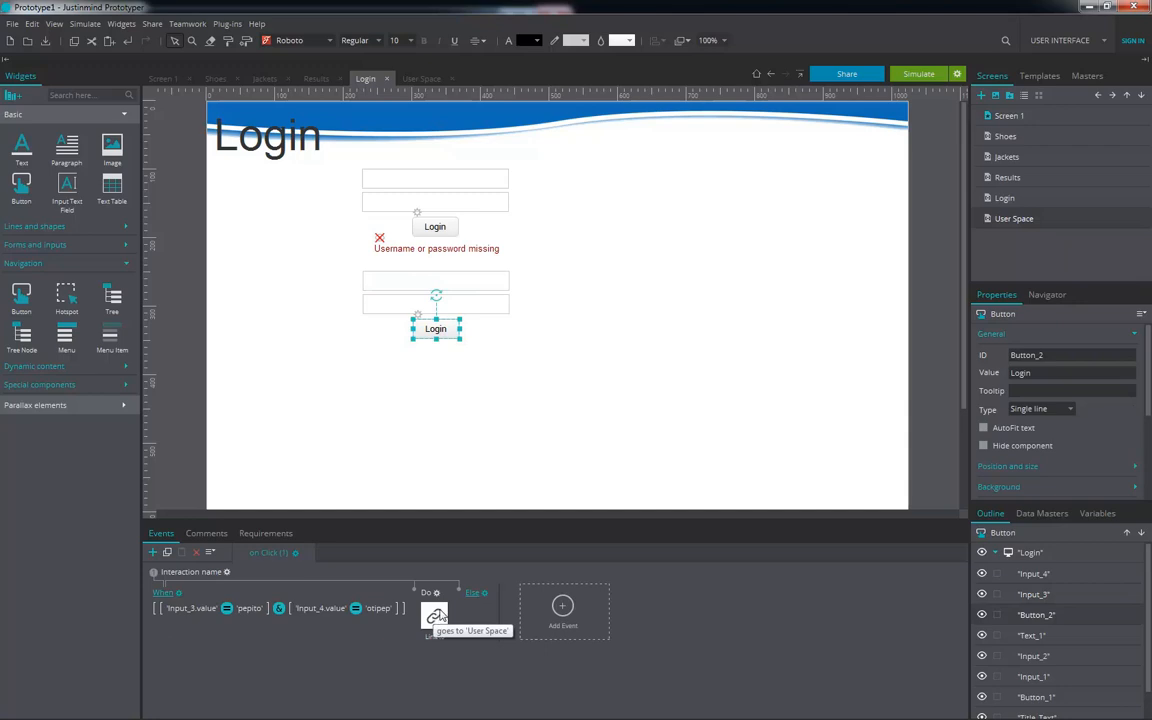
left_click(179, 597)
left_click(228, 620)
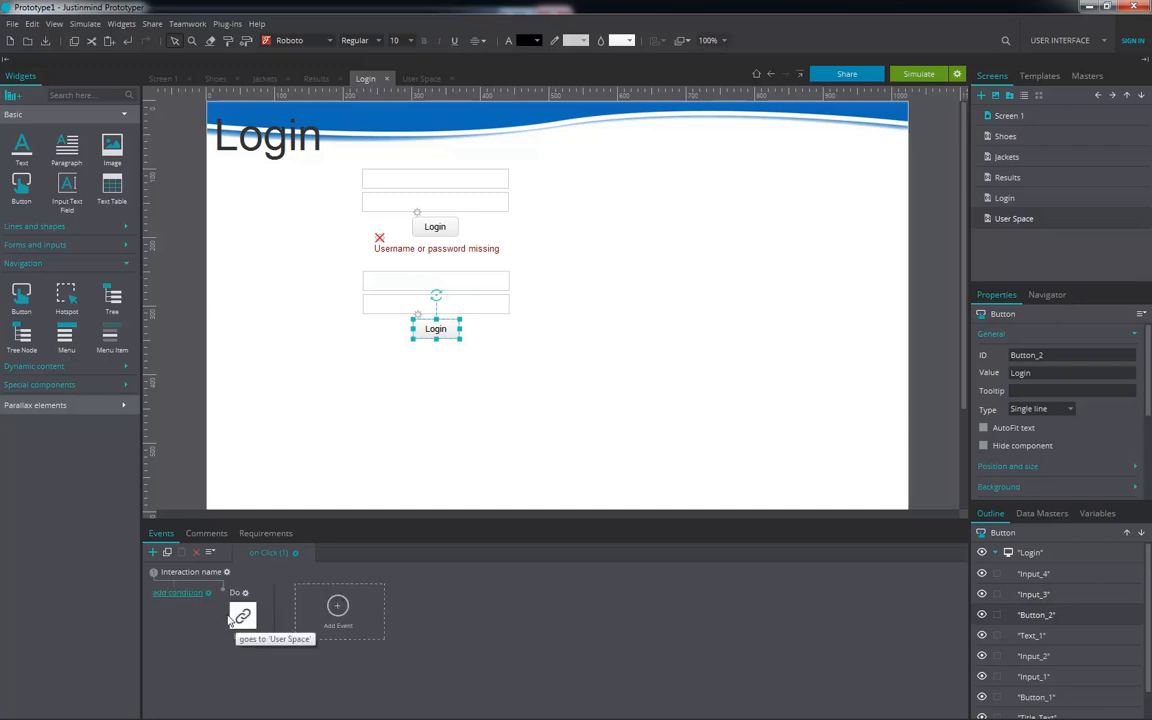
Step: Start a new condition for the duplicated Login button's link and place the And function in it
left_click(170, 596)
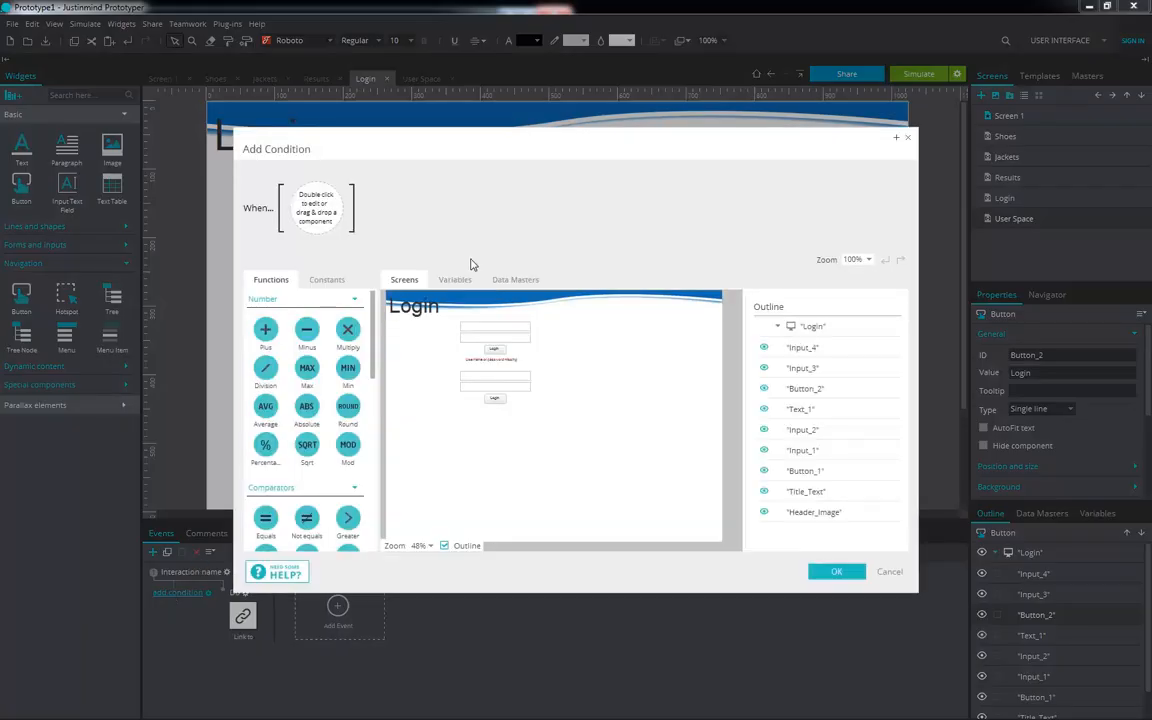
scroll(300, 440, "down", 1)
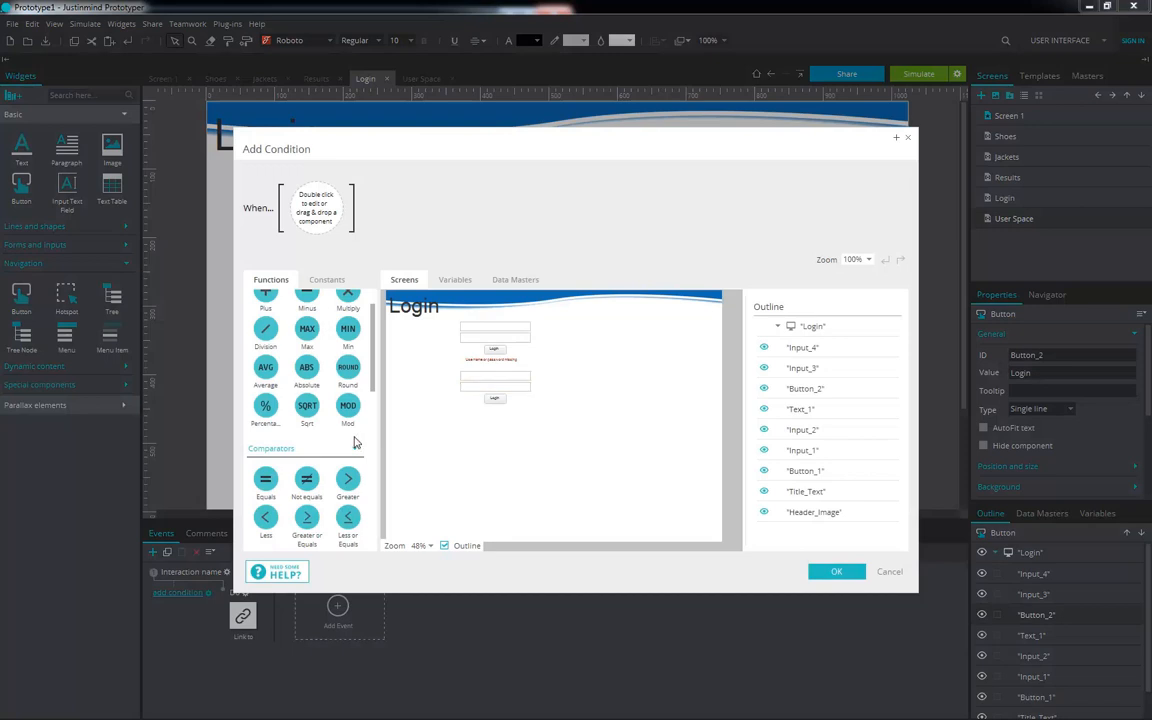
scroll(355, 442, "down", 2)
scroll(355, 442, "down", 1)
scroll(355, 442, "down", 1)
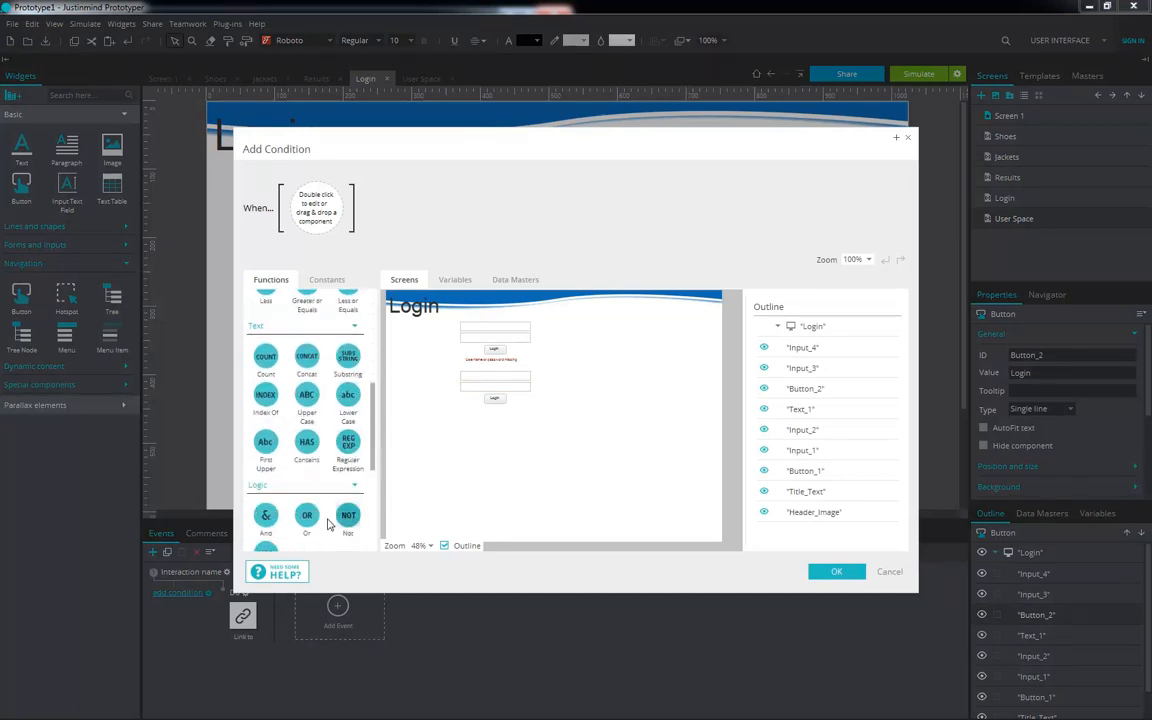
left_click_drag(265, 515, 316, 207)
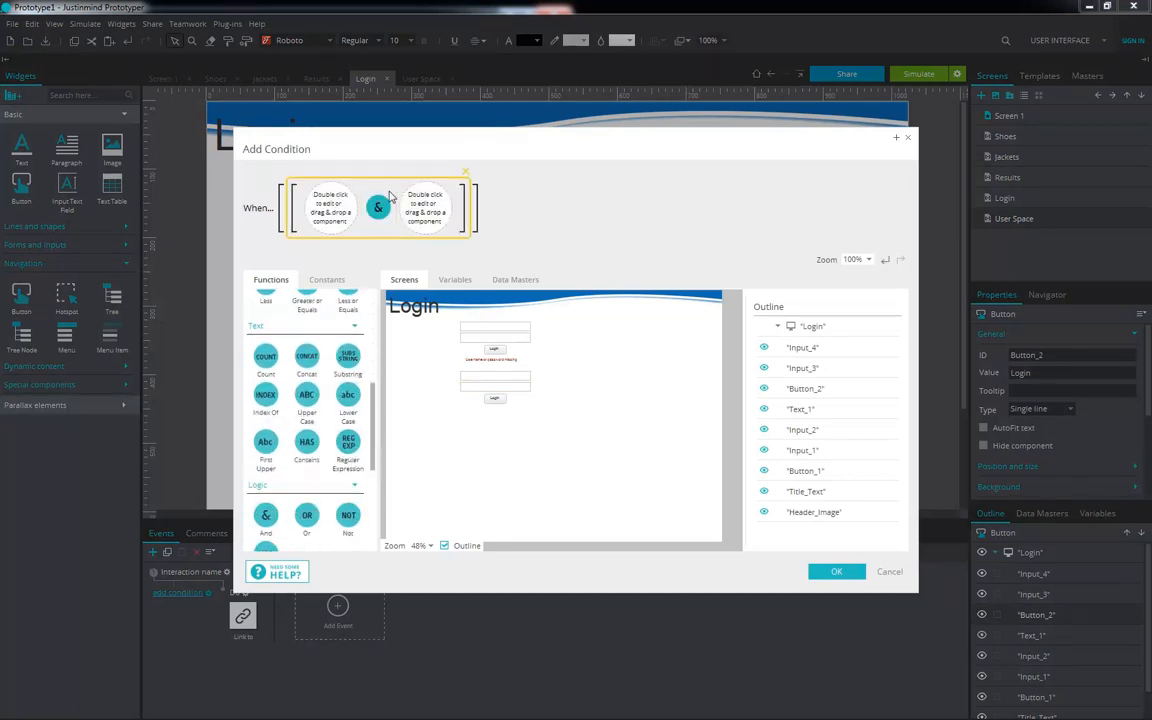
Step: Fill the And function's second operand with a Not equals comparison between the value of Input_4 and an empty Text constant
scroll(265, 432, "up", 1)
scroll(307, 443, "up", 1)
scroll(307, 443, "up", 1)
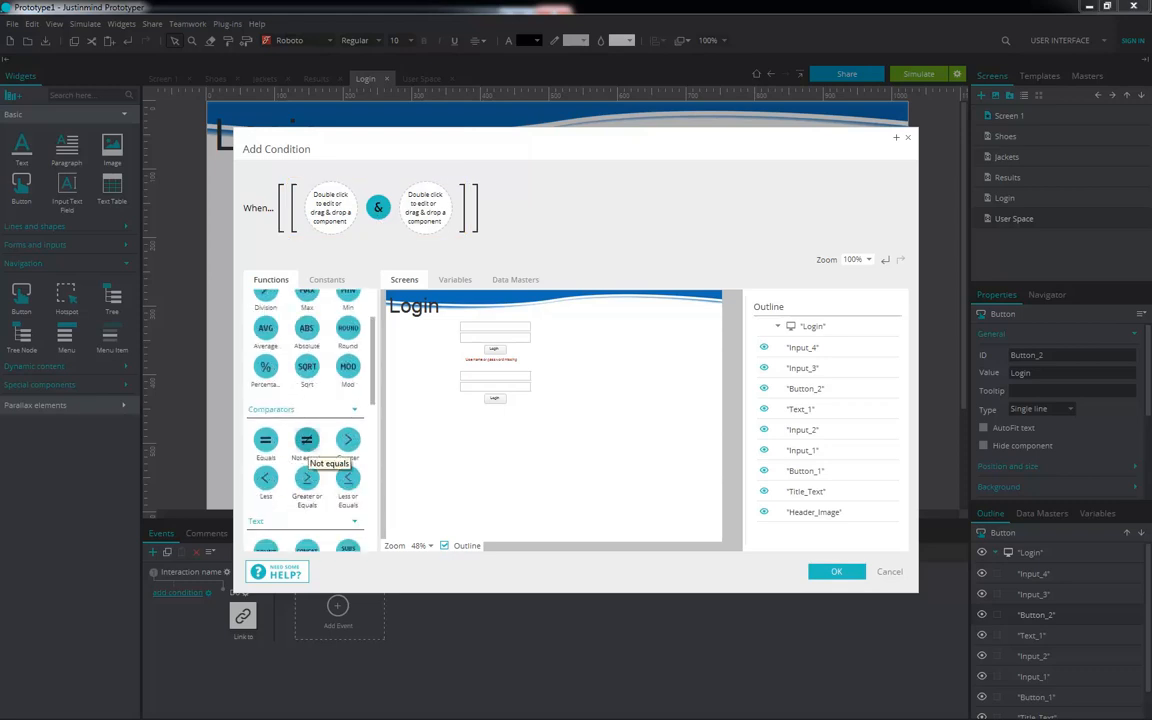
left_click_drag(307, 443, 424, 207)
left_click_drag(495, 386, 453, 214)
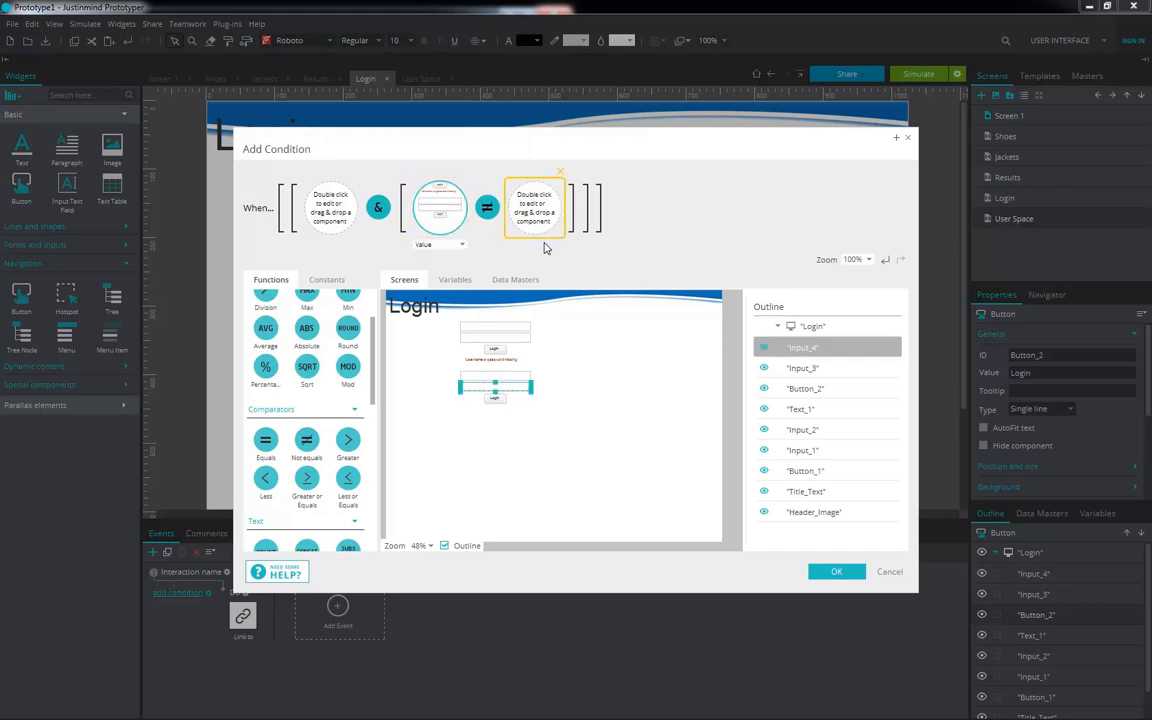
scroll(330, 380, "up", 3)
left_click(326, 279)
left_click_drag(265, 330, 536, 222)
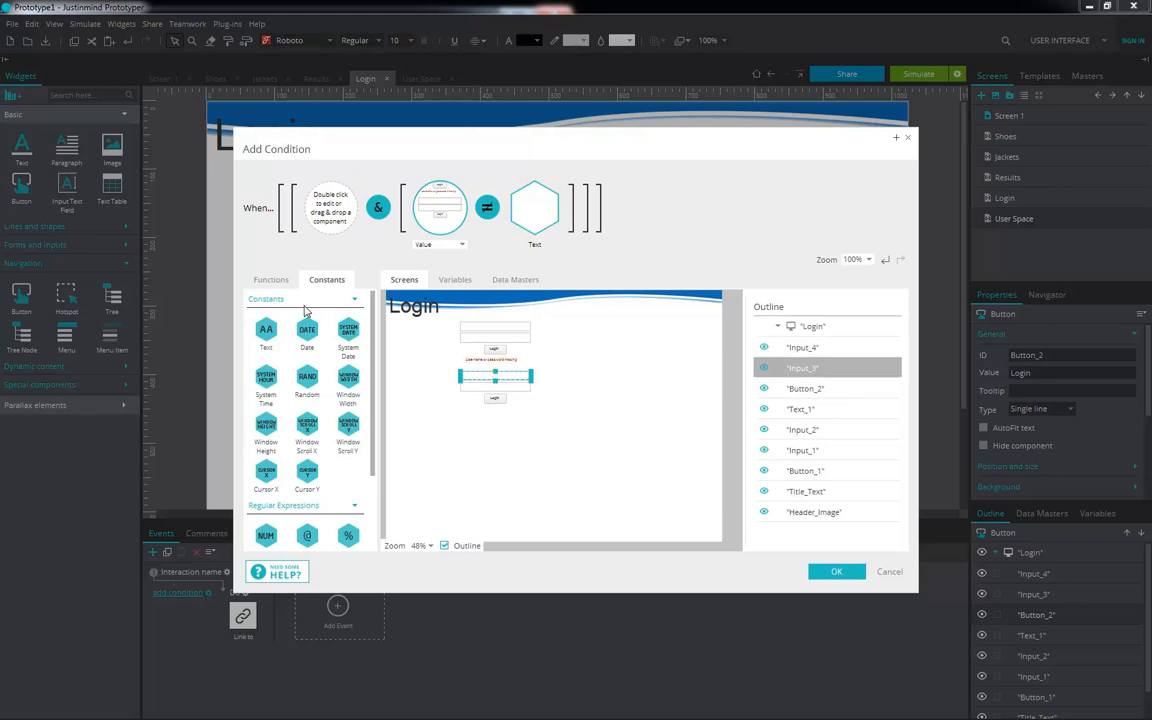
Step: Insert the Regular Expression function as the And function's first operand
left_click(264, 283)
scroll(272, 292, "down", 1)
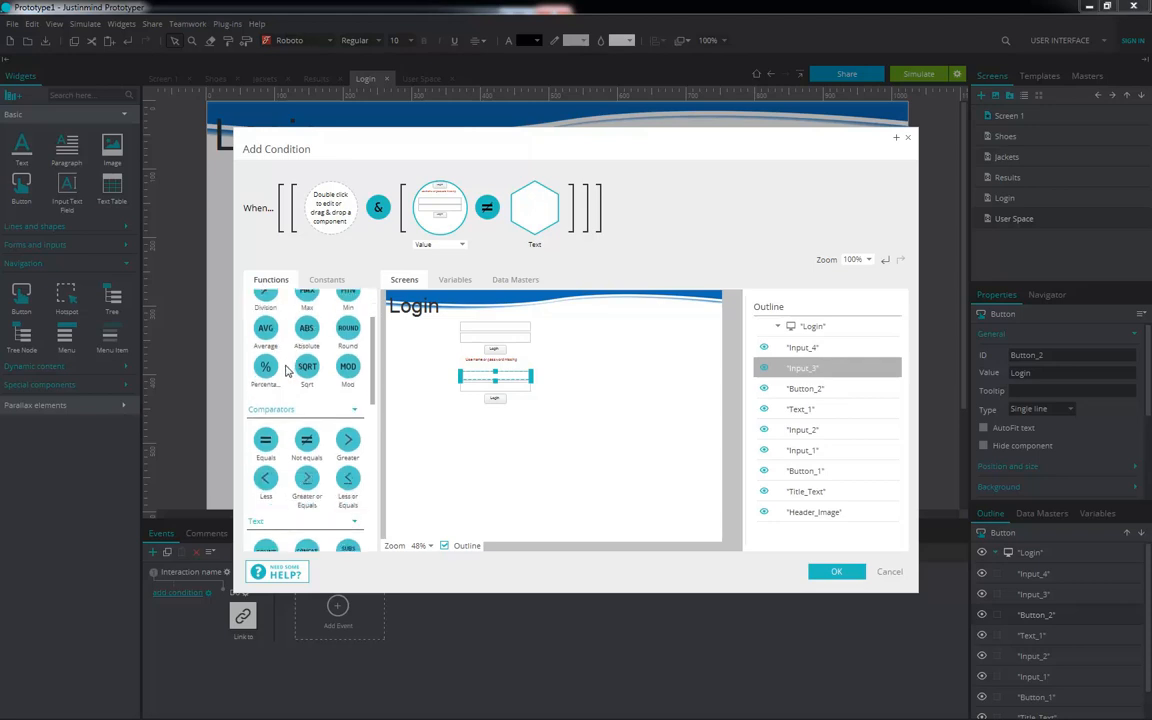
scroll(280, 293, "down", 5)
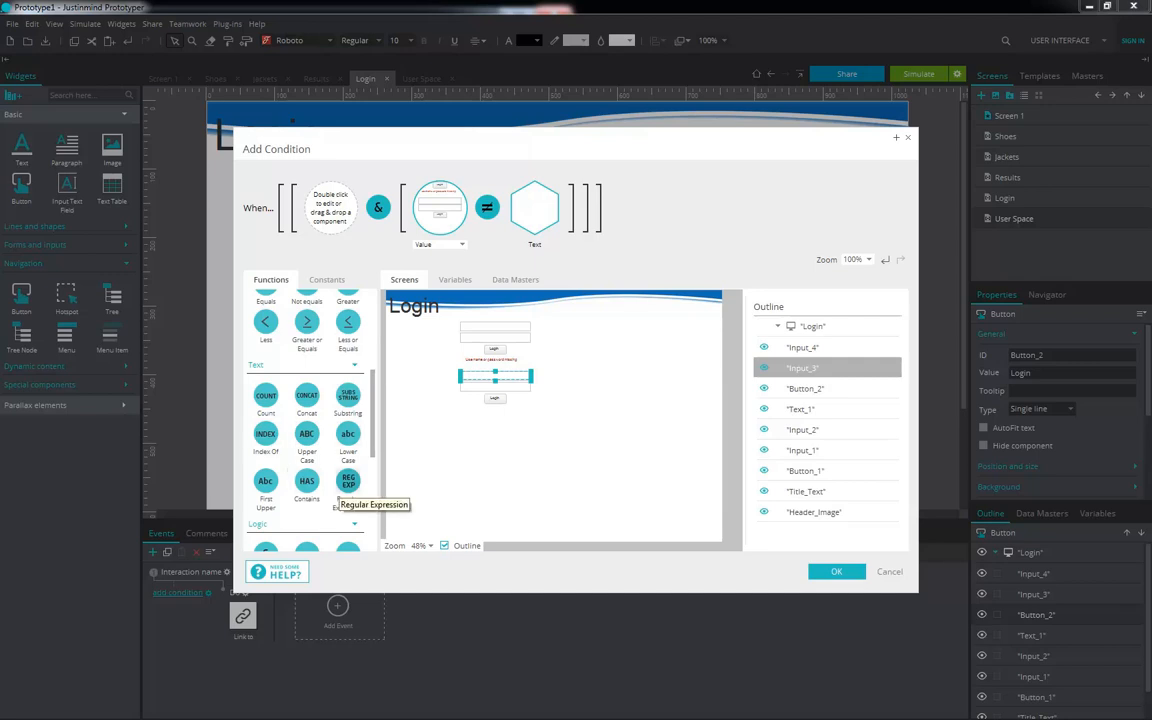
double_click(348, 482)
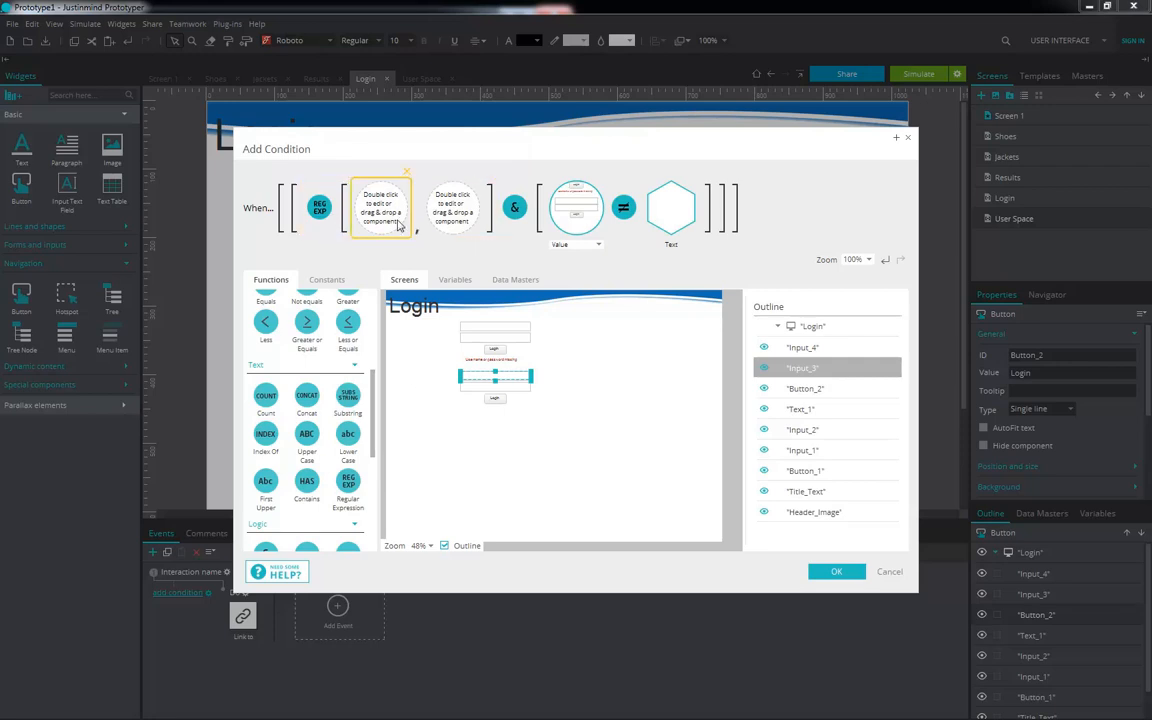
Step: Fill the Regular Expression function with the value of Input_3 and the Email constant, and accept the condition
left_click_drag(495, 376, 380, 192)
scroll(283, 410, "up", 4)
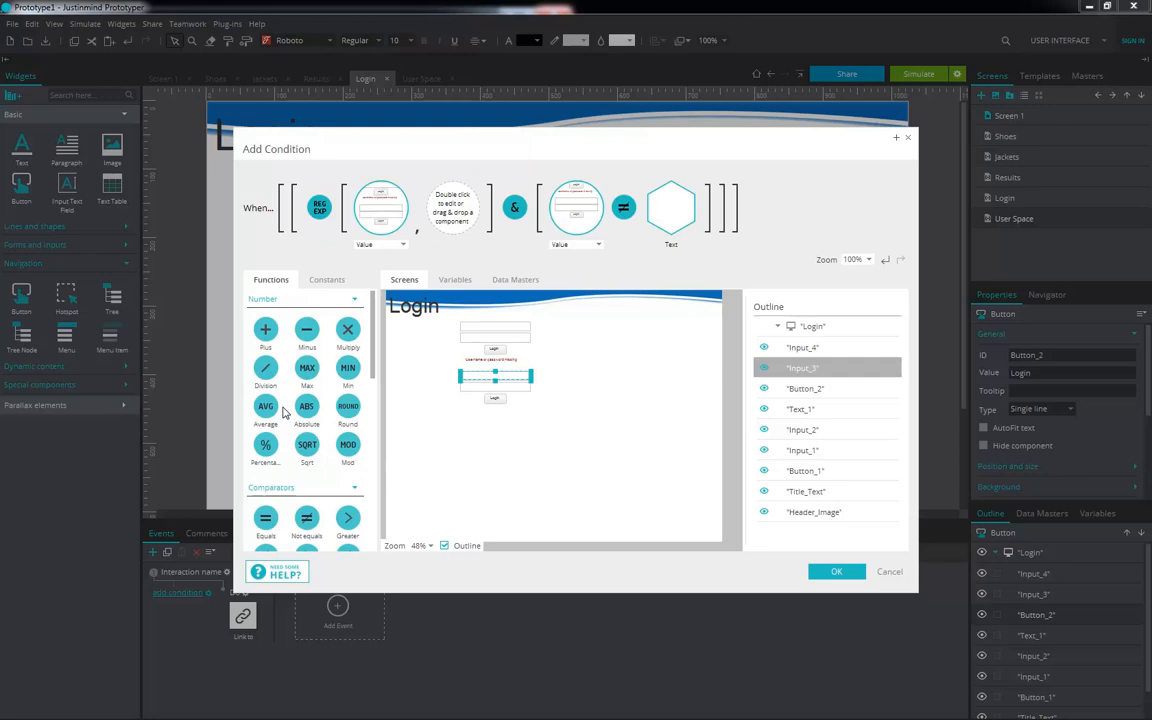
left_click(327, 281)
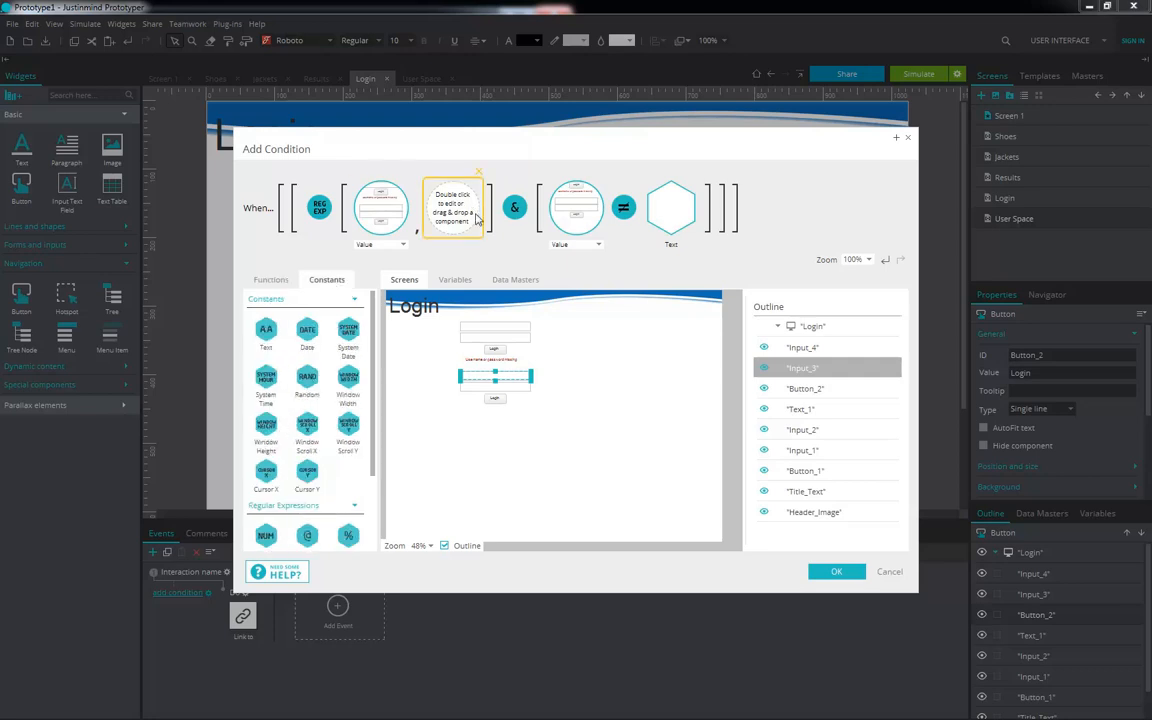
scroll(310, 340, "down", 2)
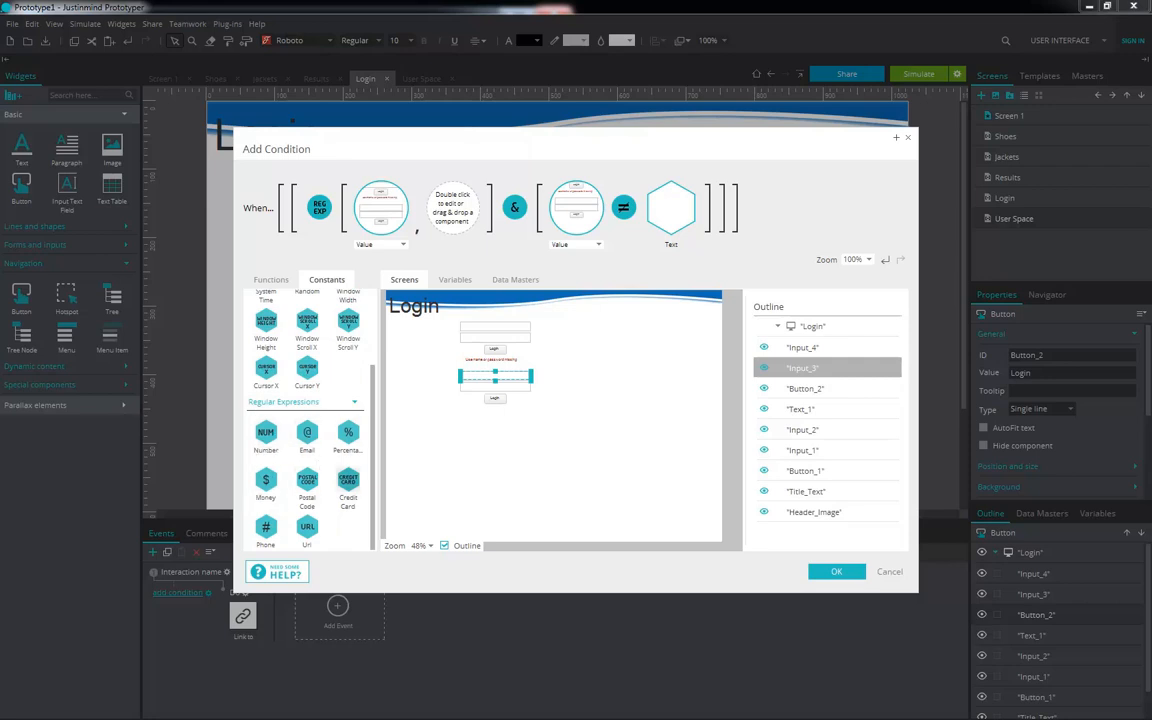
left_click_drag(307, 432, 453, 212)
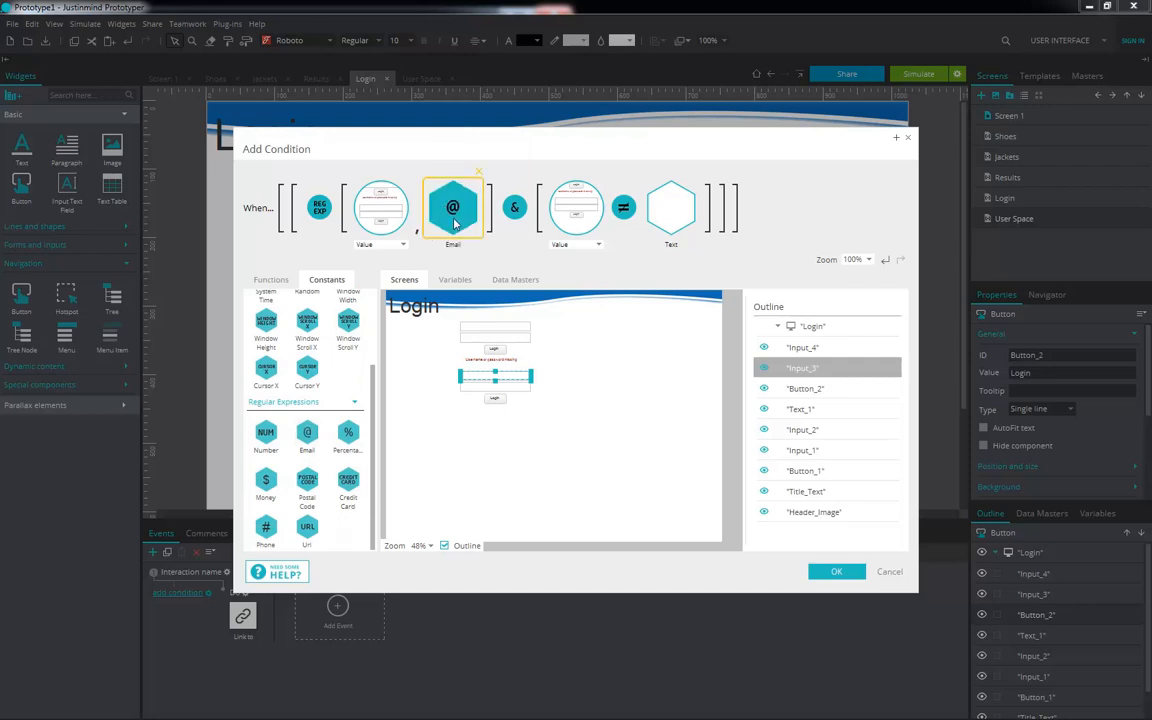
left_click(823, 572)
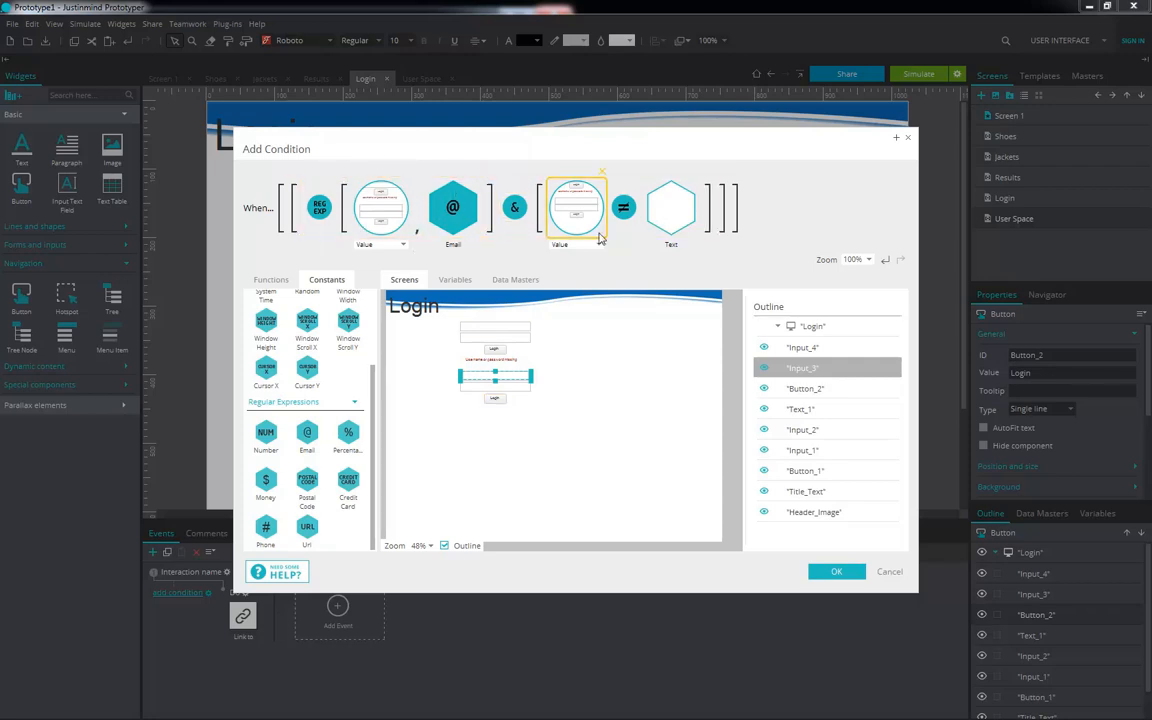
left_click(834, 573)
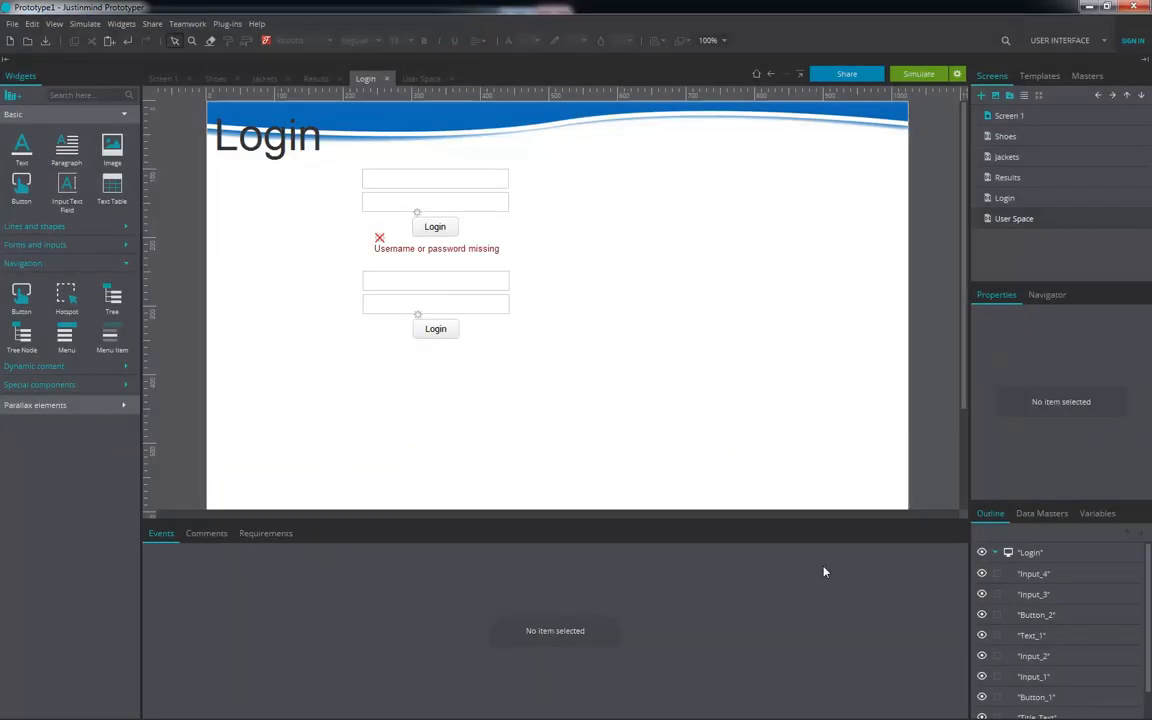
left_click(469, 251)
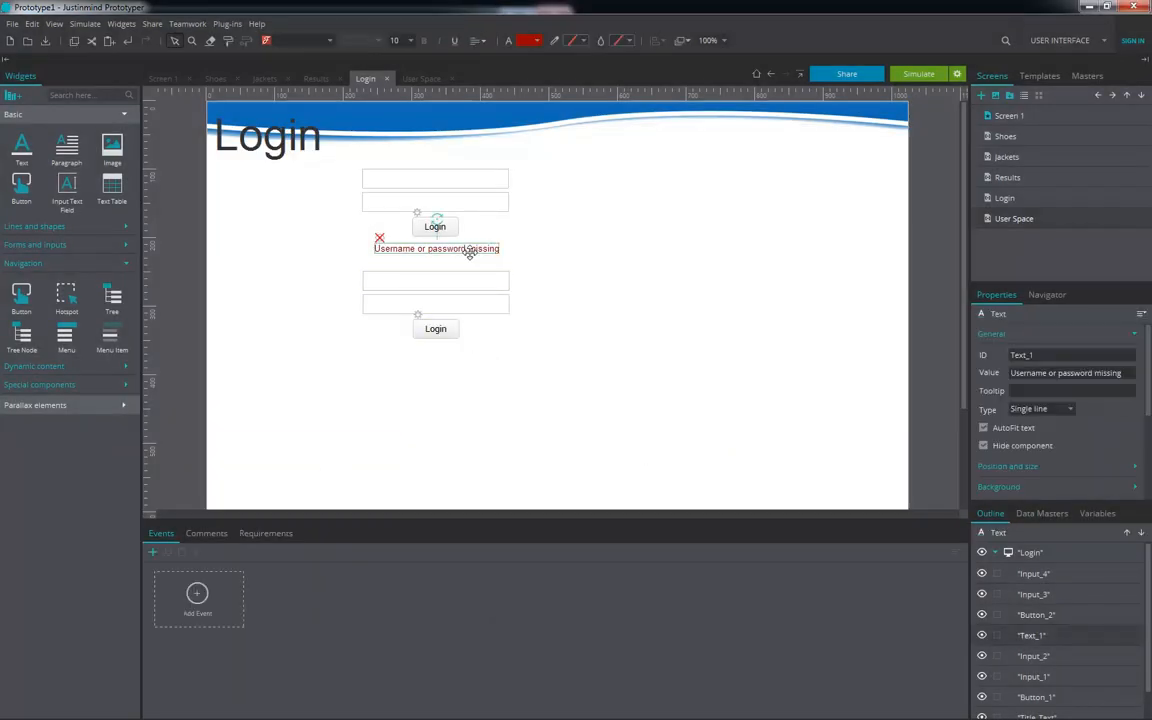
key("ctrl+c")
key("ctrl+v")
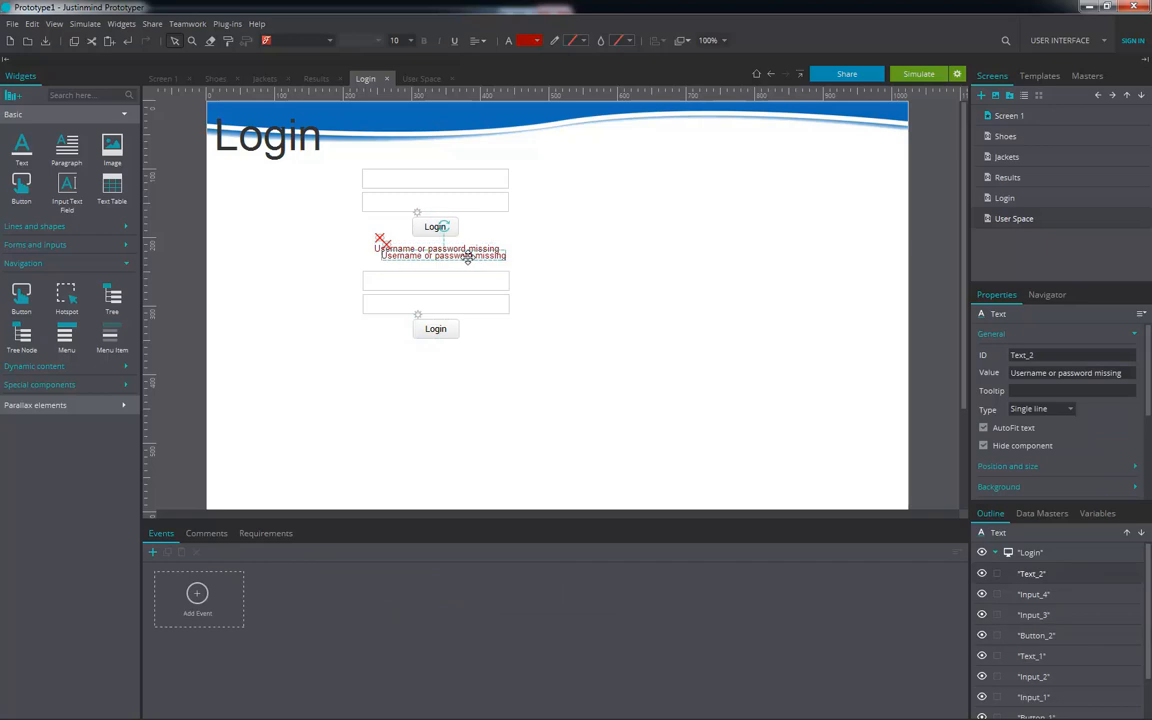
left_click_drag(467, 254, 458, 360)
key("Delete")
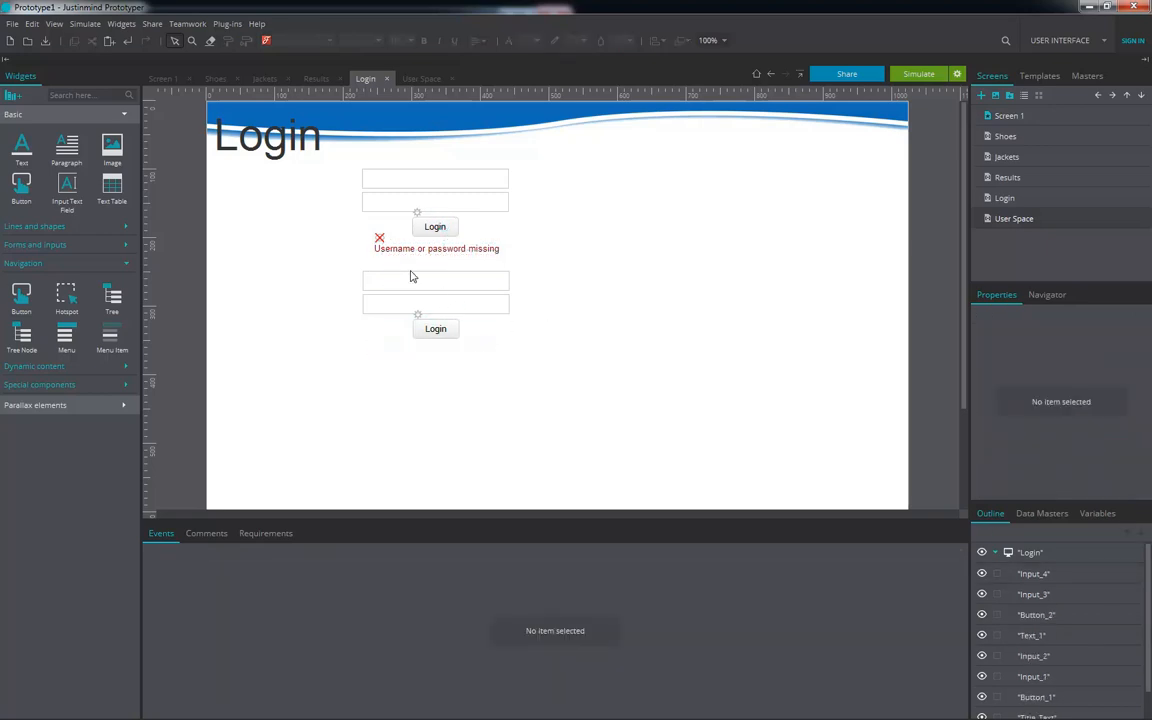
Step: Simulate the Login screen and submit the second form with a username that is not an email address and a password
left_click(436, 329)
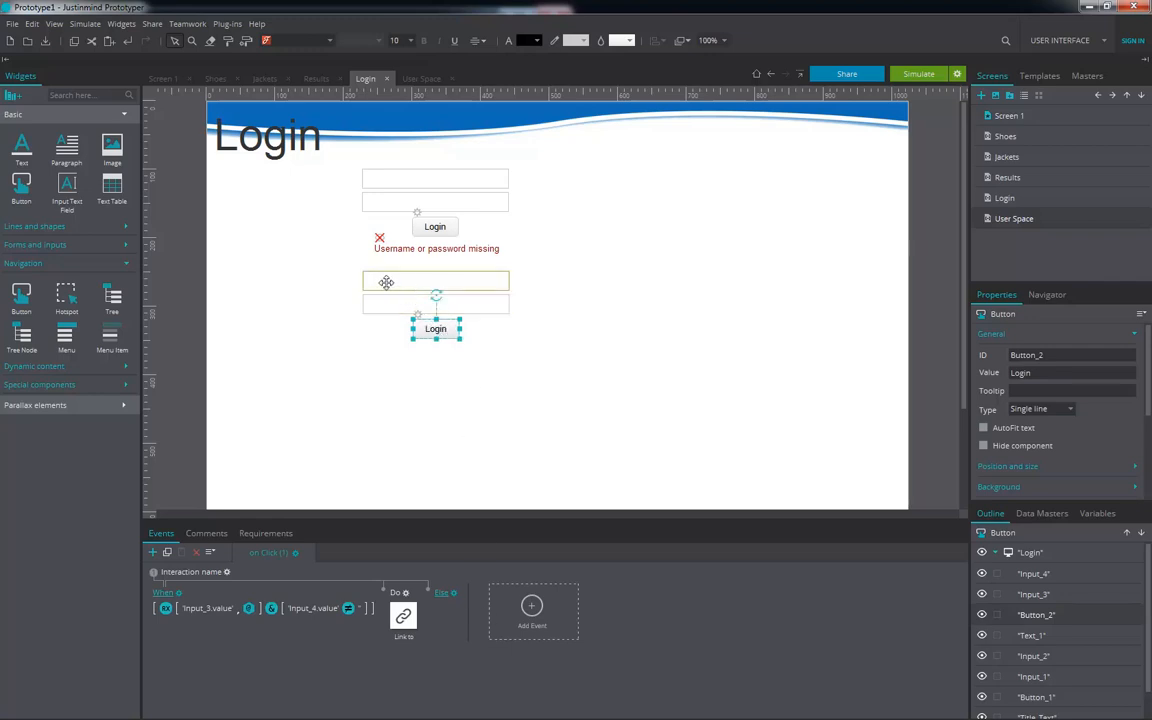
left_click(919, 78)
type("sddsfsfdssdfsdfsdfsd")
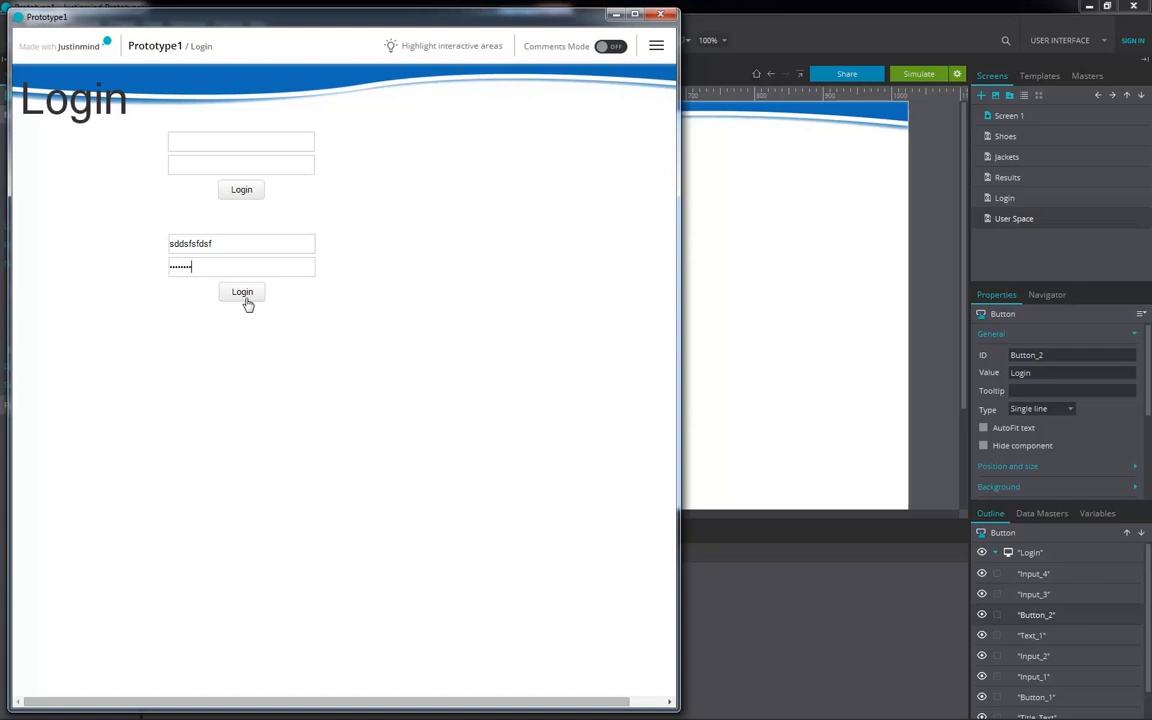
left_click(245, 298)
Step: Test the second form with a username in email format and close the simulation
left_click(243, 239)
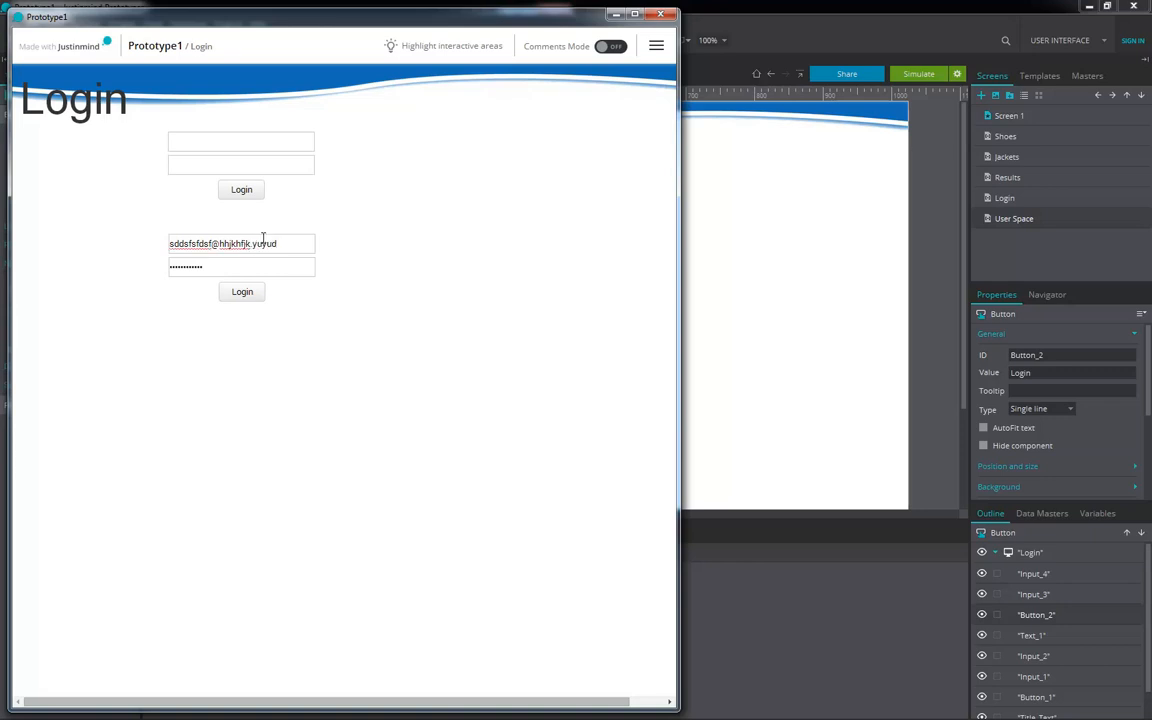
left_click(249, 298)
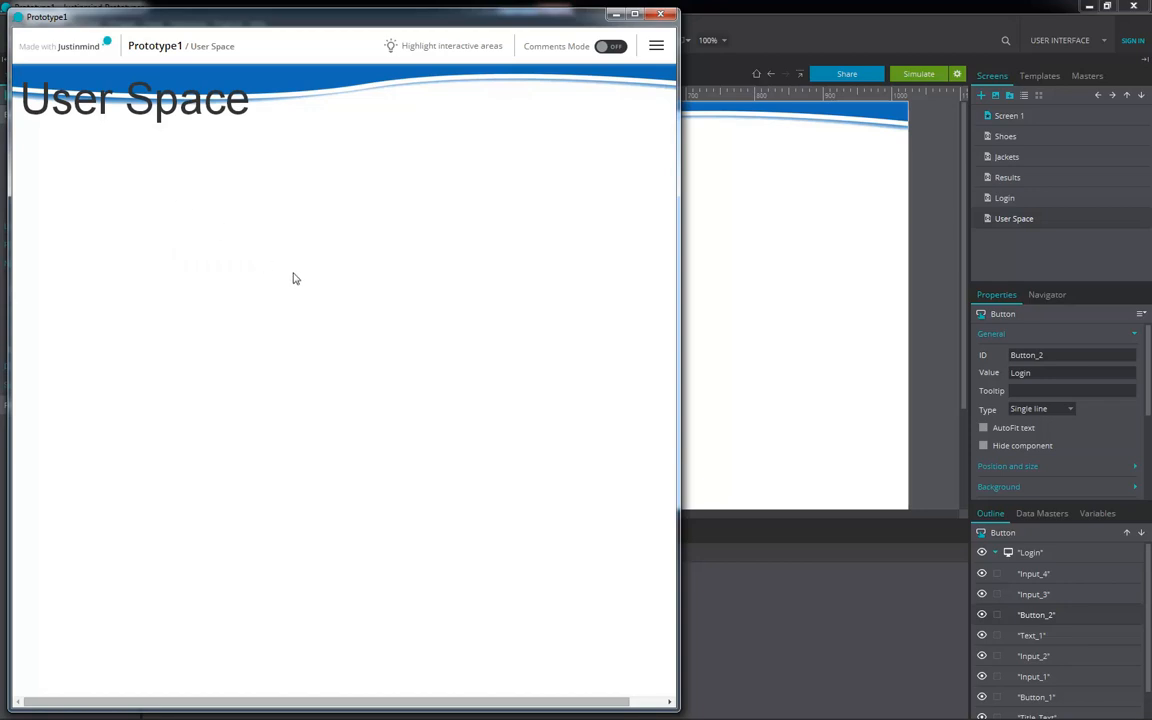
key("BackSpace")
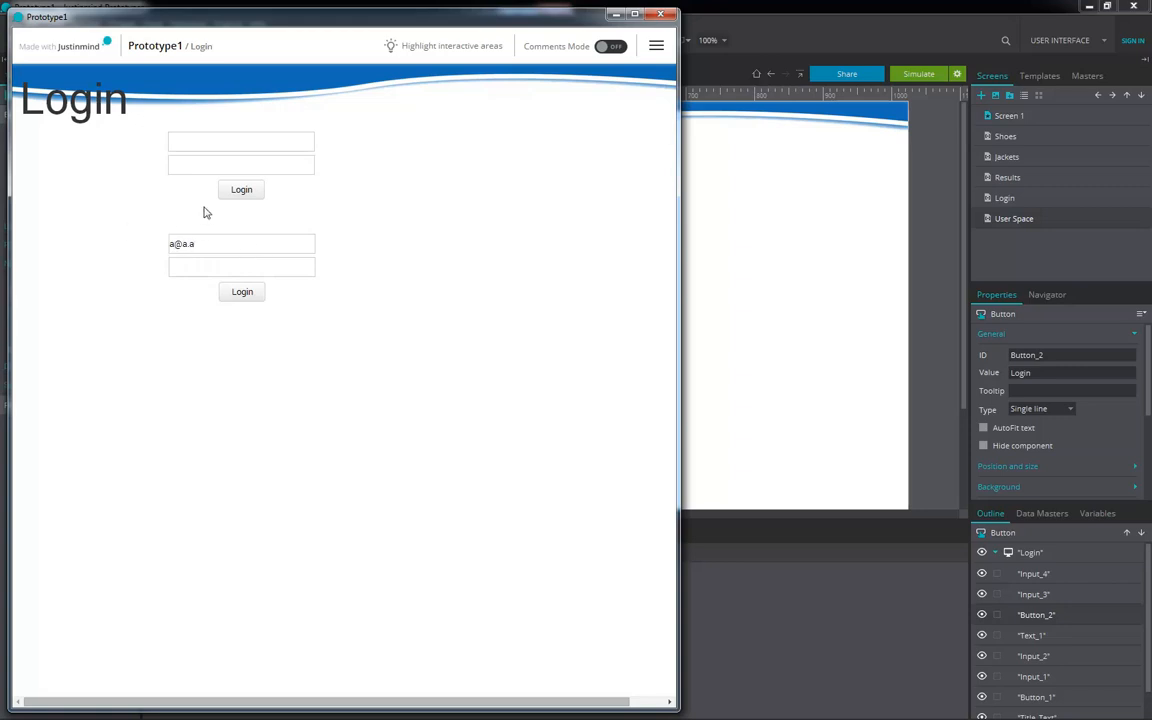
left_click(662, 16)
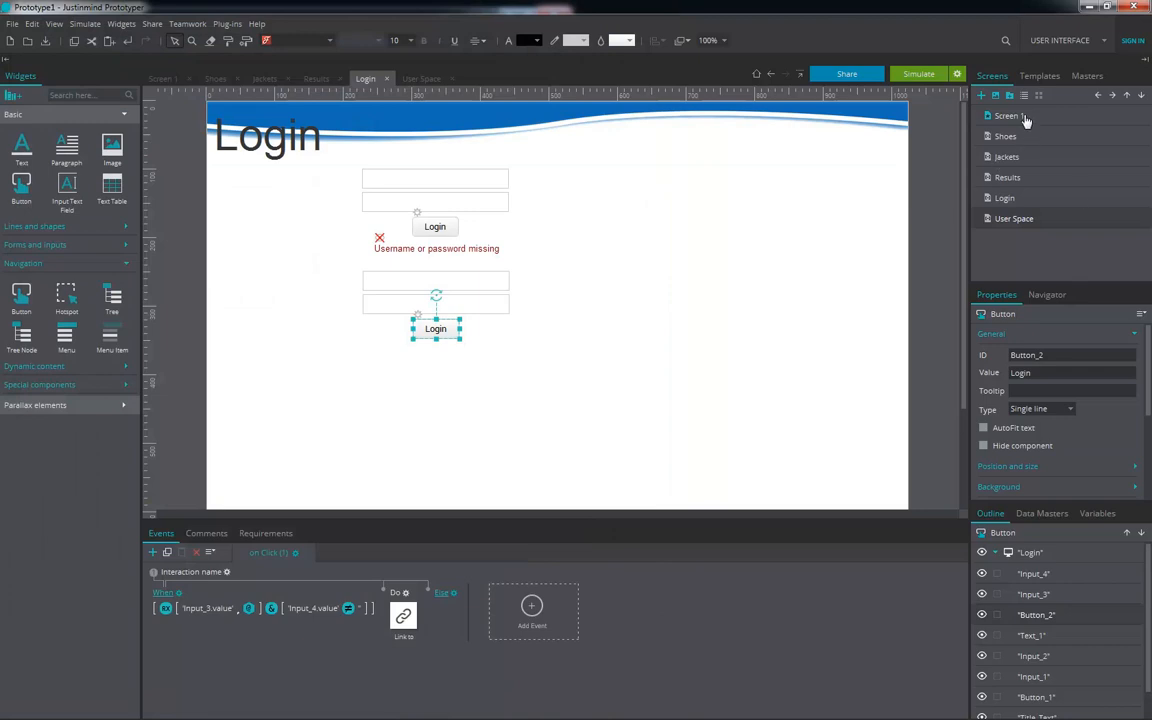
mouse_move(1013, 118)
mouse_move(1011, 140)
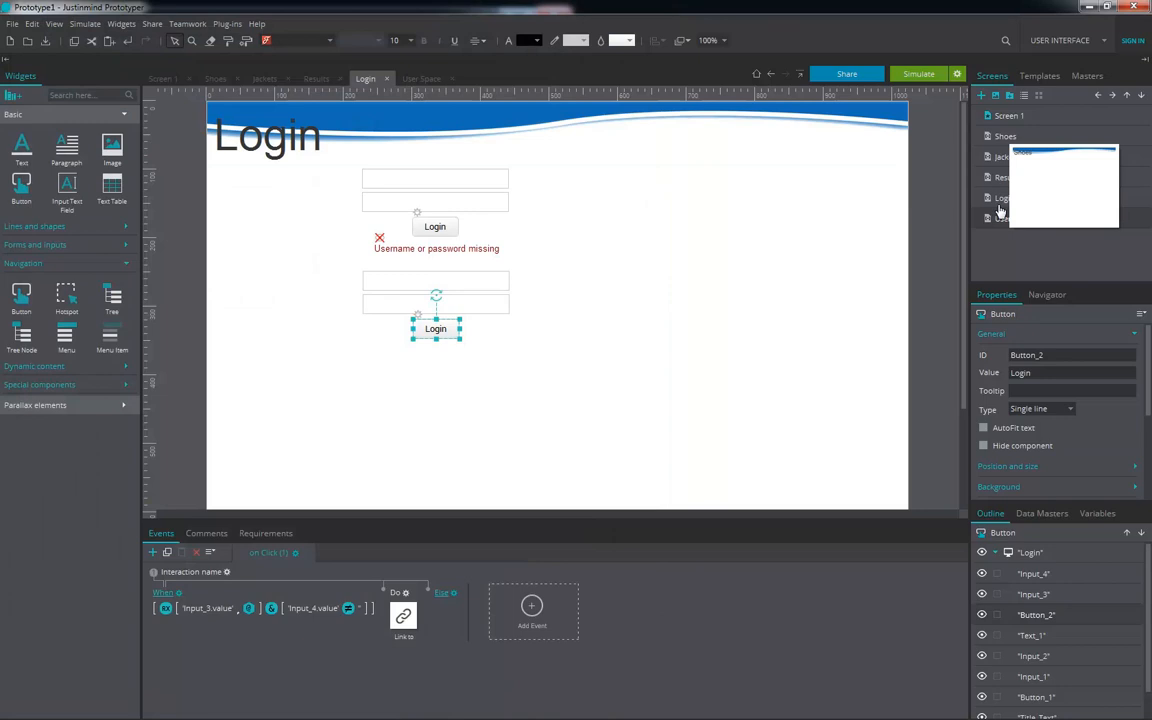
double_click(995, 155)
double_click(1005, 178)
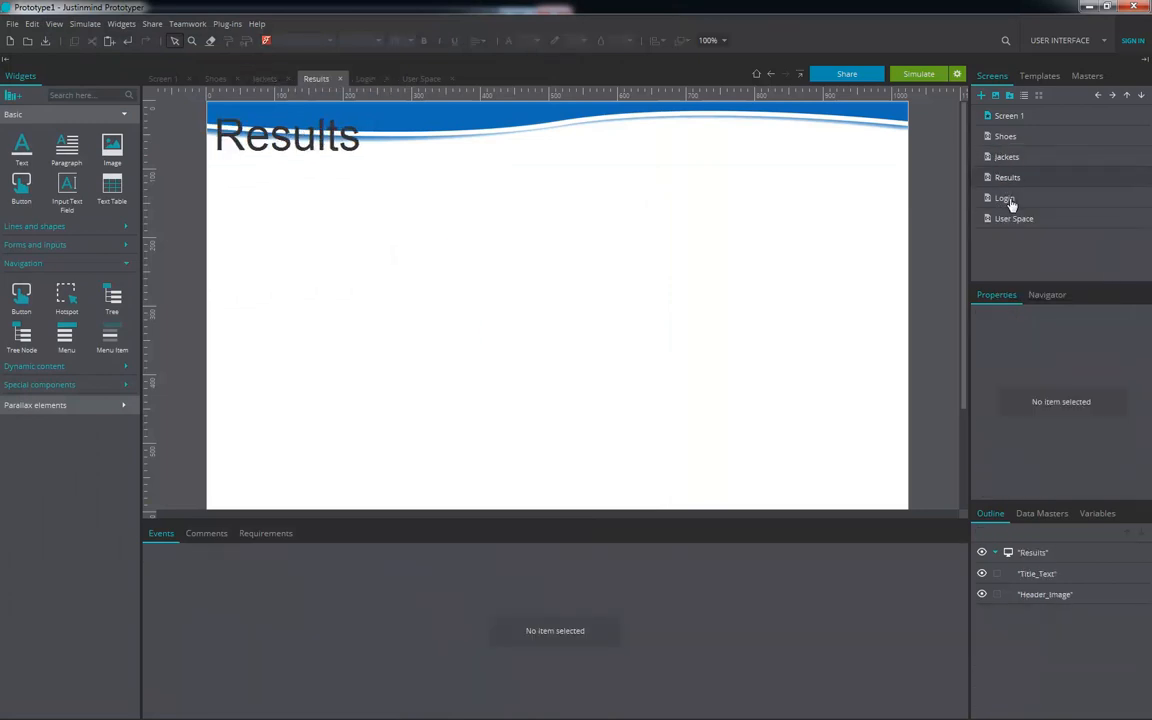
double_click(1013, 116)
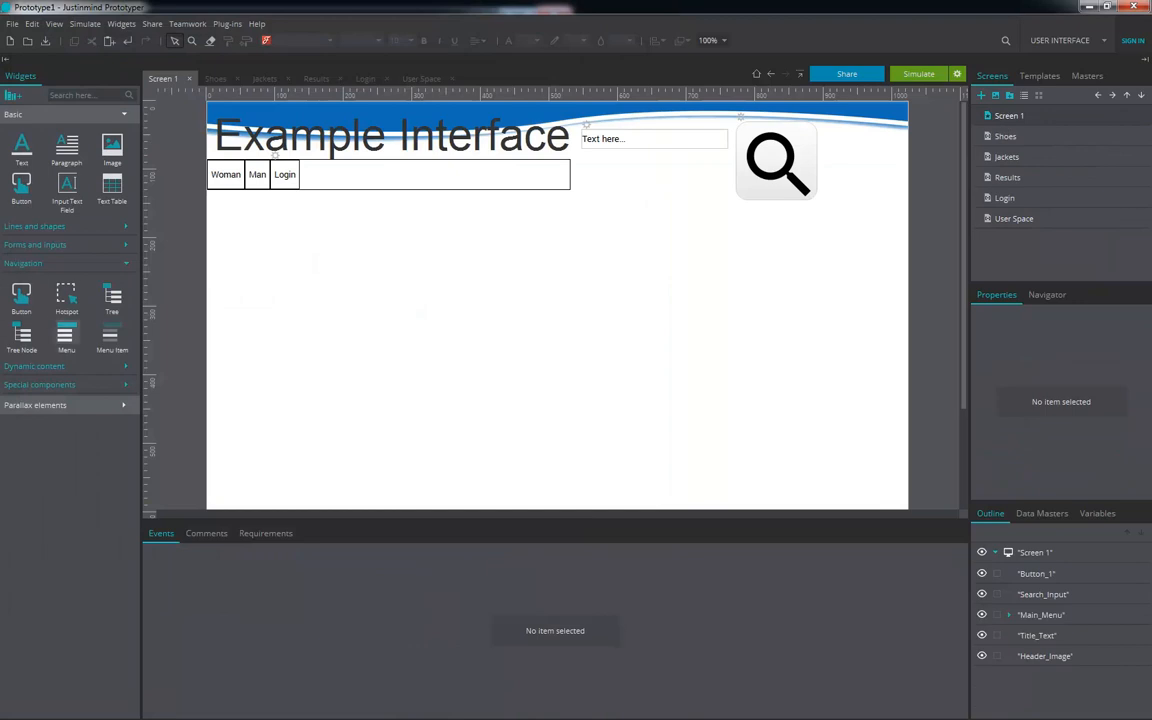
left_click(57, 370)
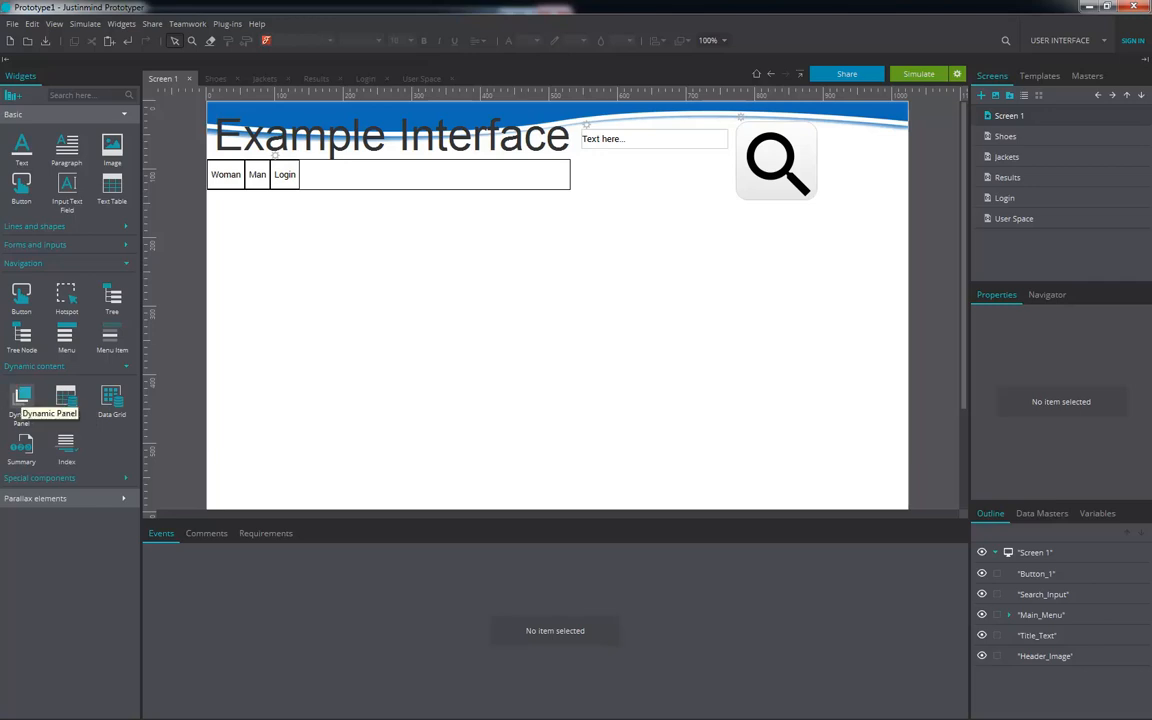
left_click_drag(22, 398, 339, 262)
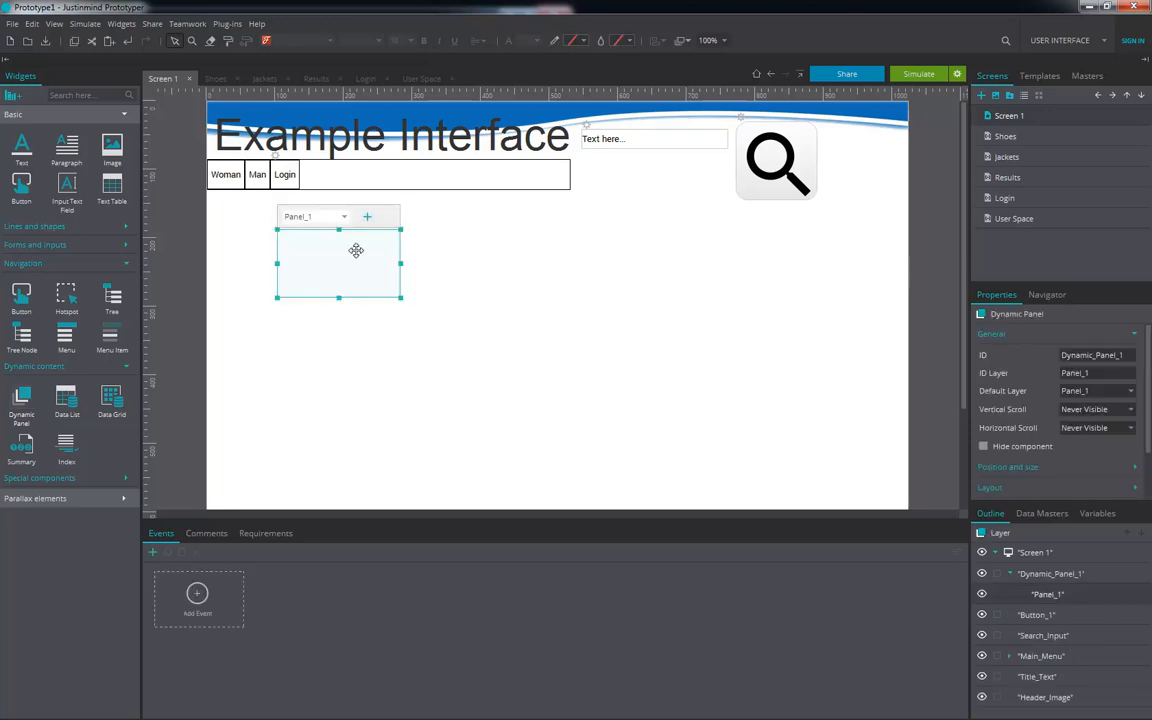
key("Delete")
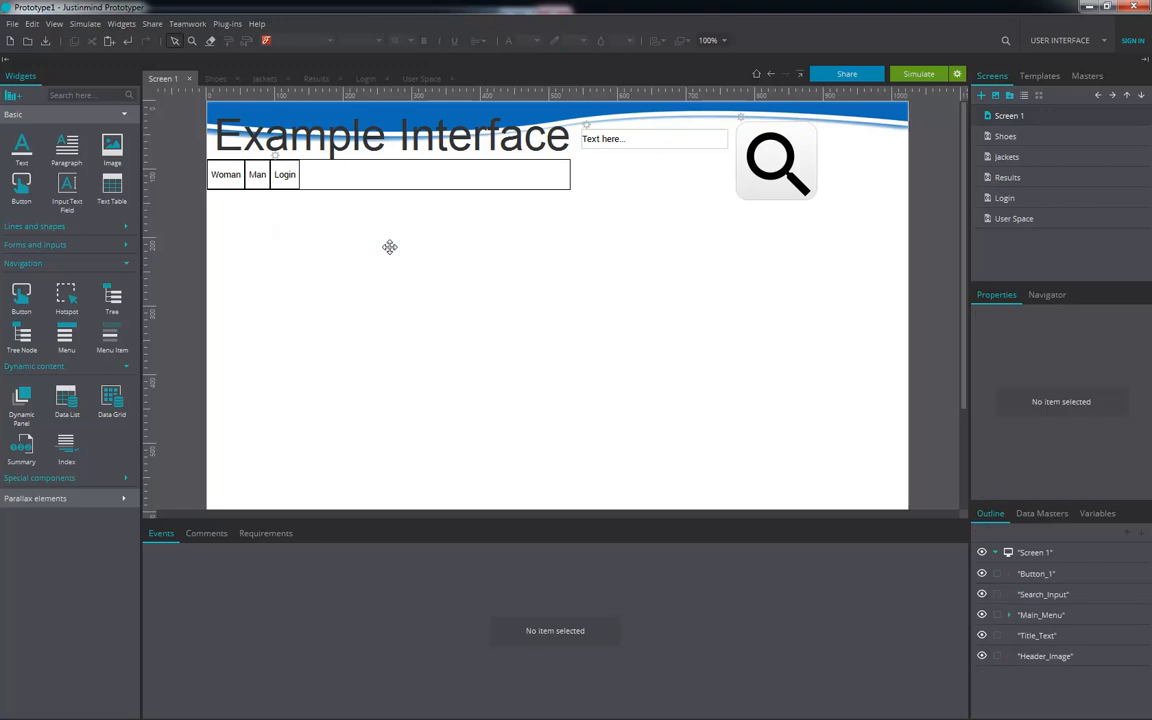
Step: Open the Results screen and place a Dynamic Panel just below its title
left_click(1028, 198)
left_click(992, 180)
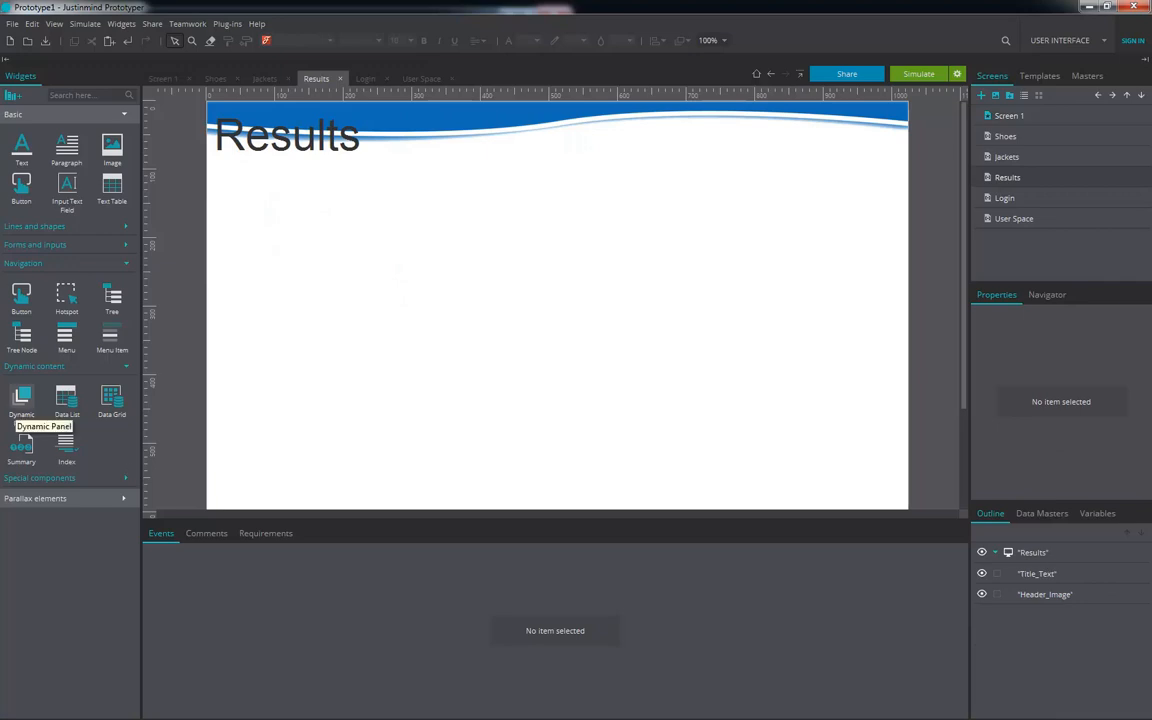
left_click_drag(22, 405, 347, 215)
left_click(1050, 575)
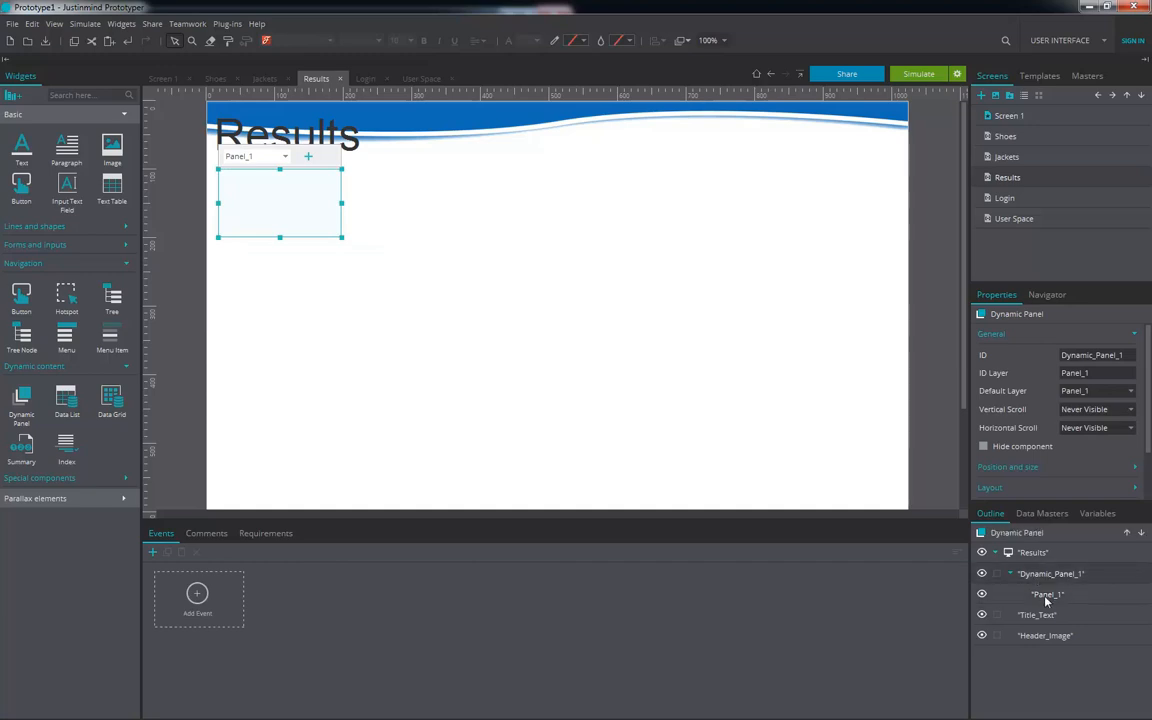
left_click(1047, 596)
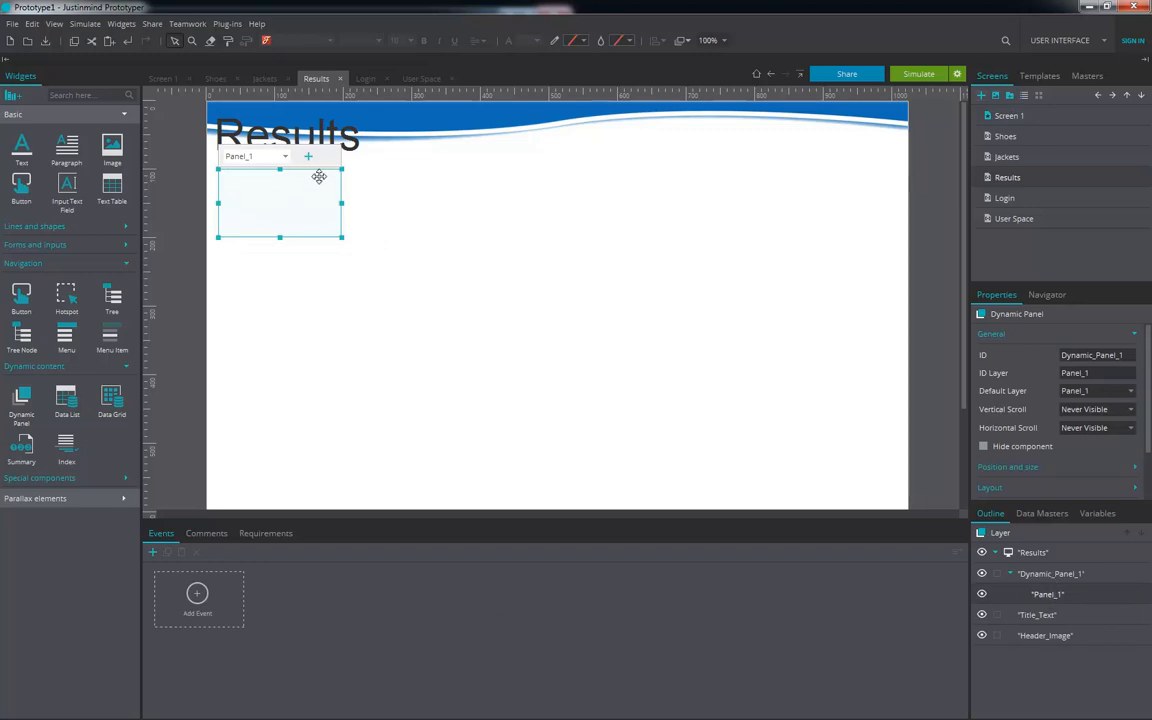
Step: Rename the dynamic panel's ID as Container
left_click(1050, 574)
left_click(1124, 355)
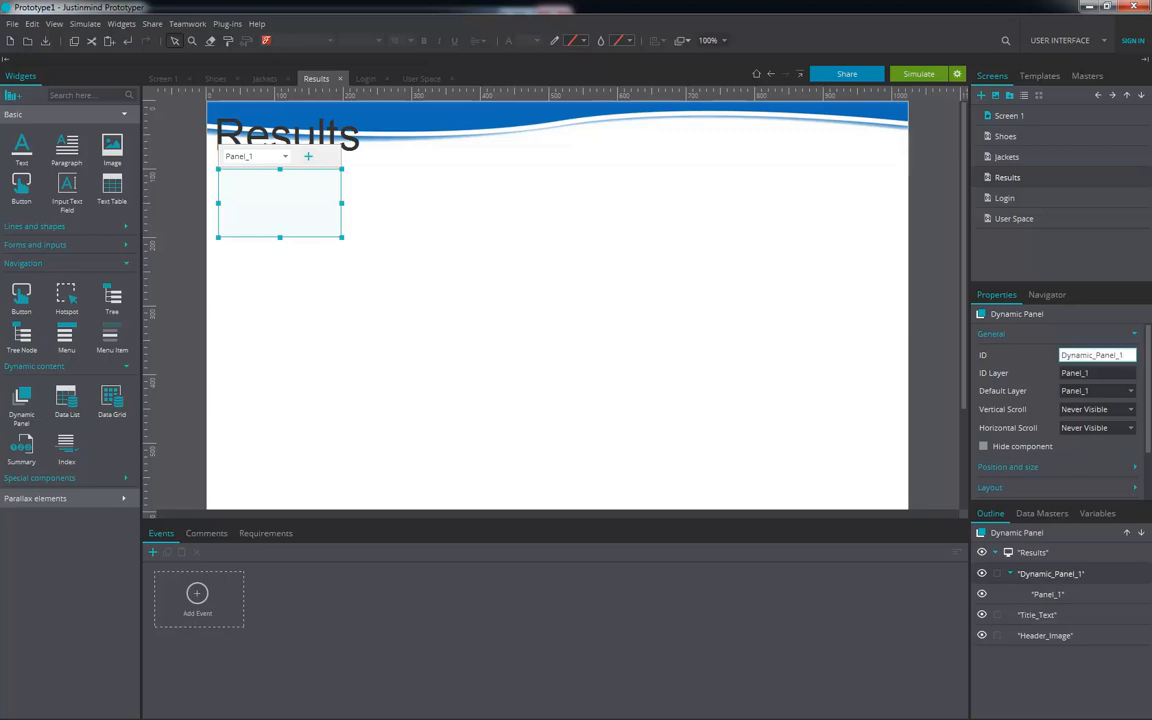
key("ctrl+a")
type("Container")
left_click(617, 275)
left_click(1054, 578)
left_click(1061, 596)
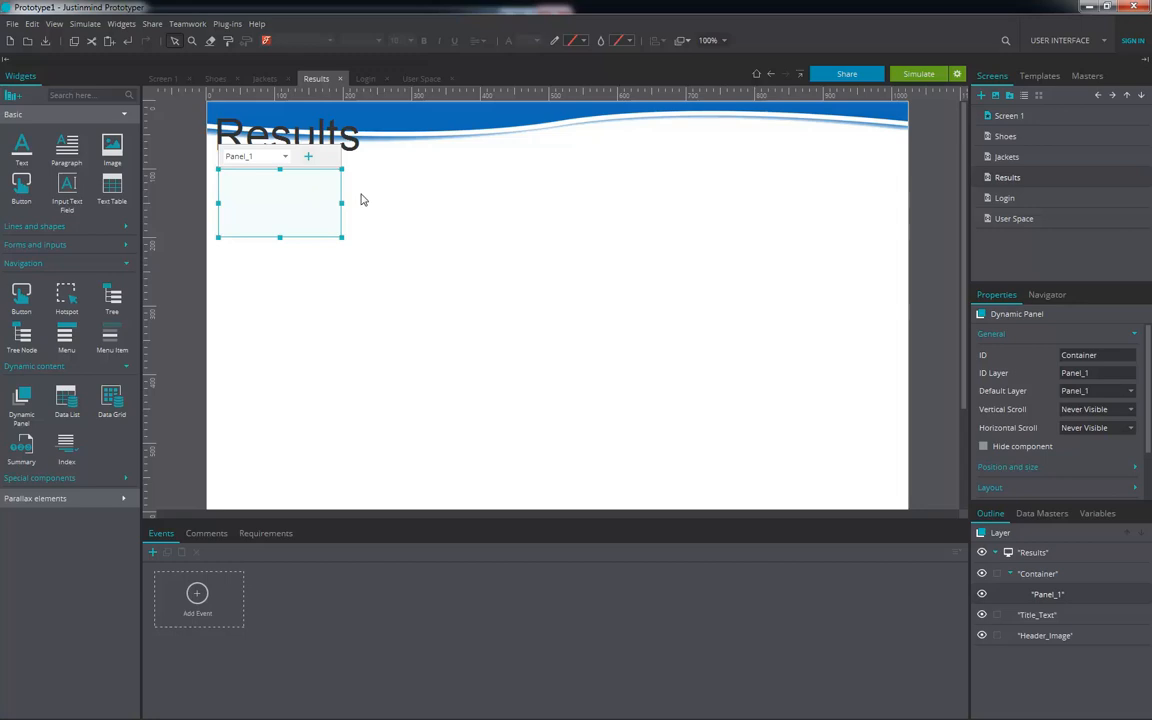
Step: Place a Text widget over the Container panel's area on the Results screen
left_click(450, 265)
left_click(276, 199)
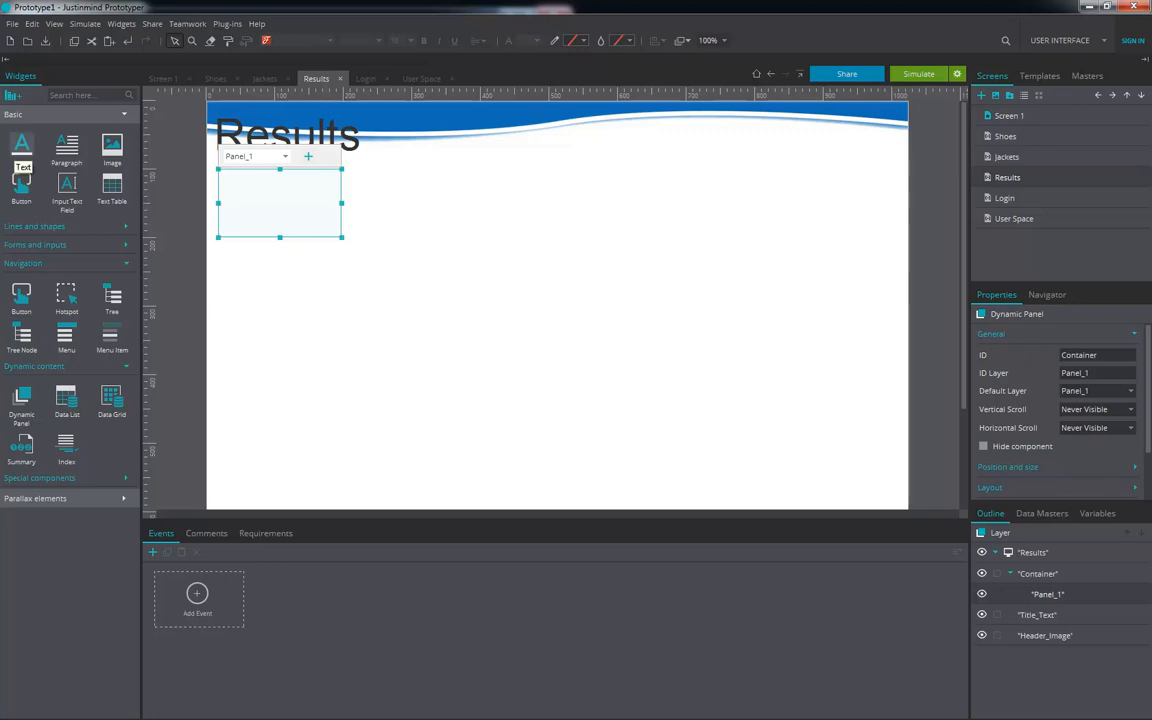
left_click_drag(21, 150, 240, 201)
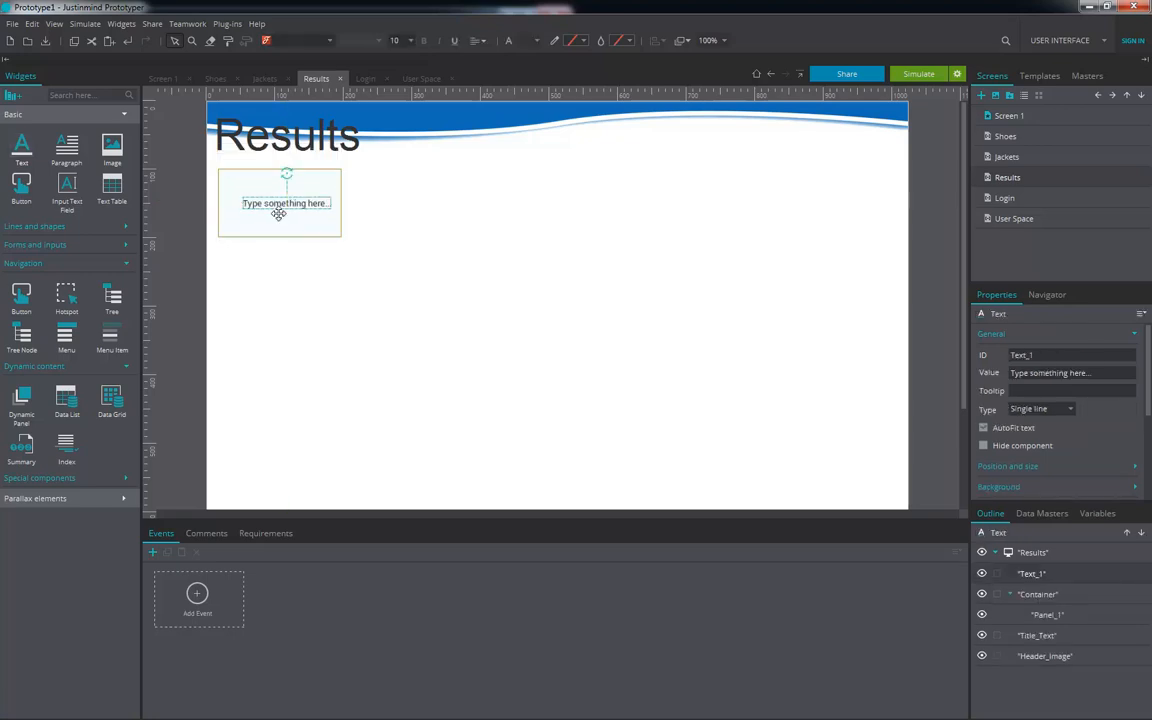
left_click(323, 183)
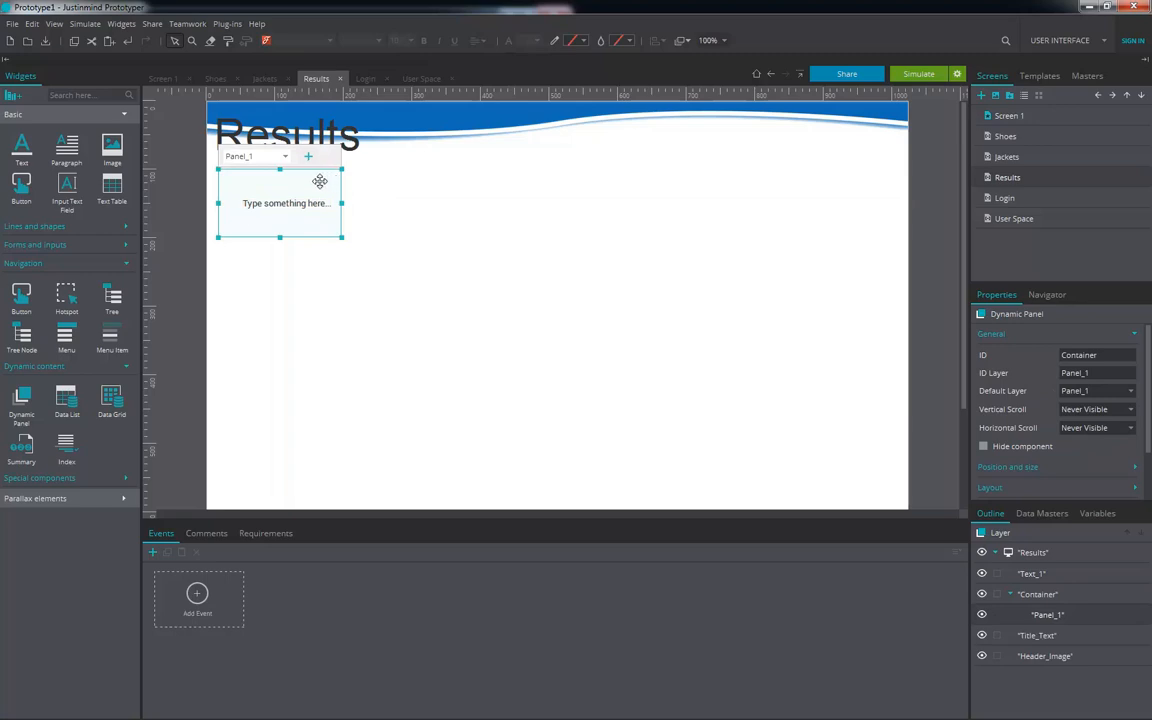
left_click_drag(319, 181, 609, 233)
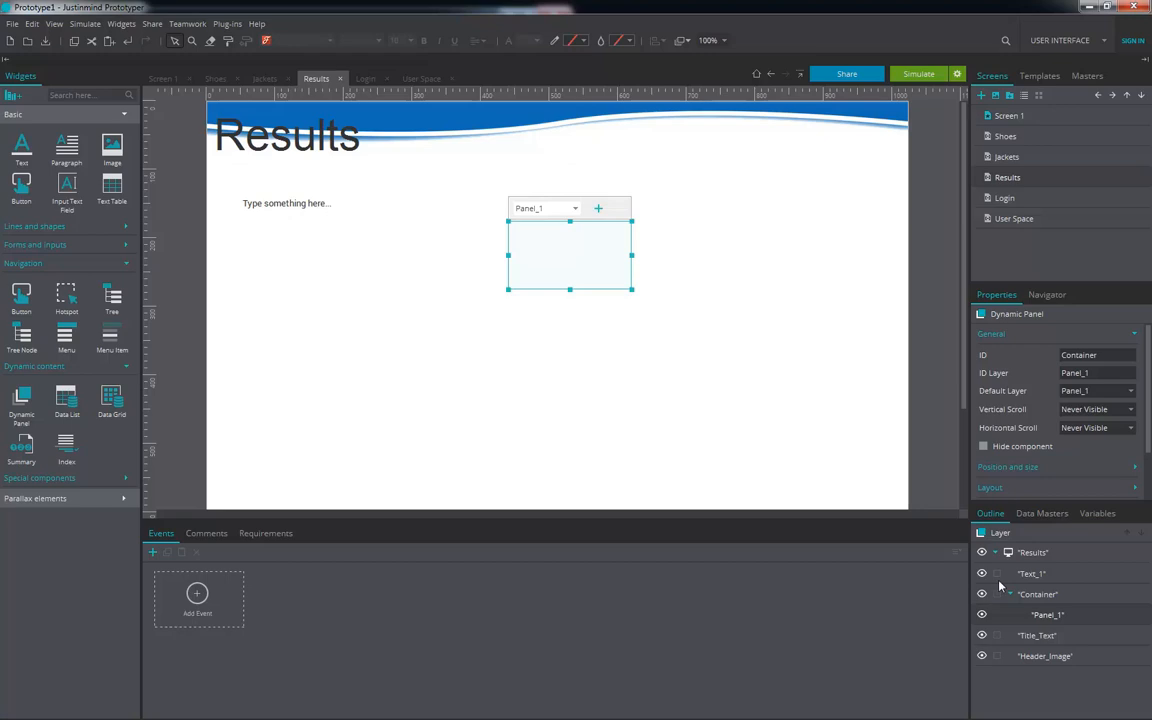
left_click(1033, 577)
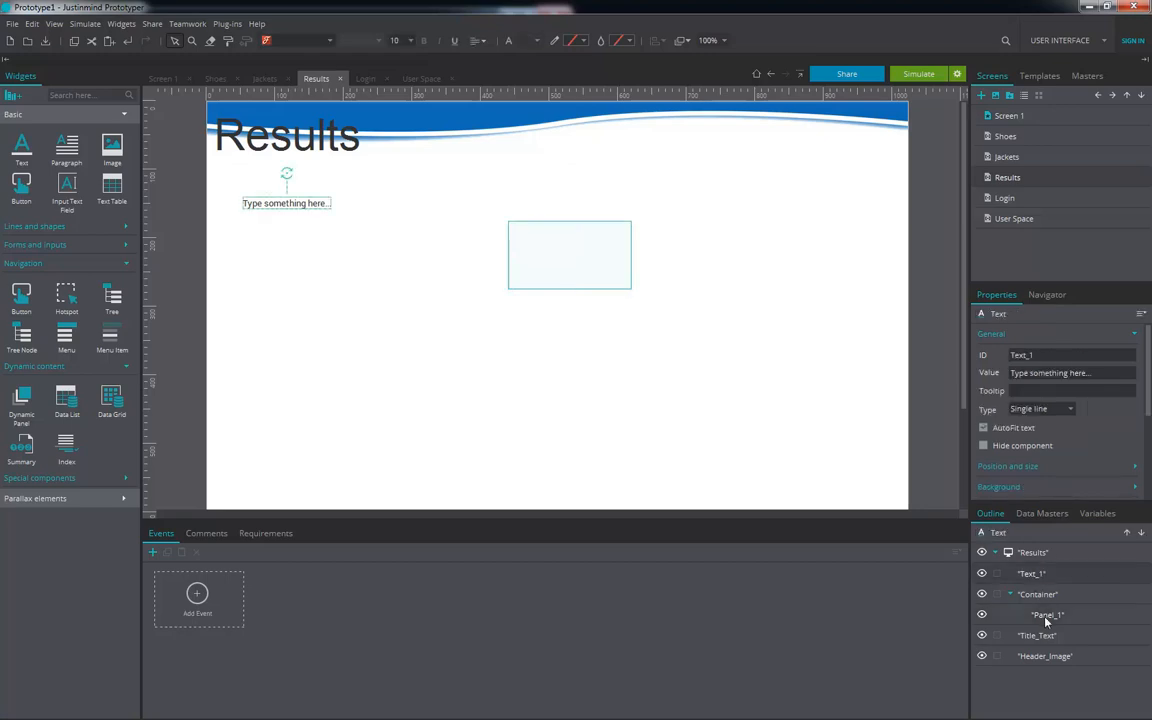
left_click(561, 343)
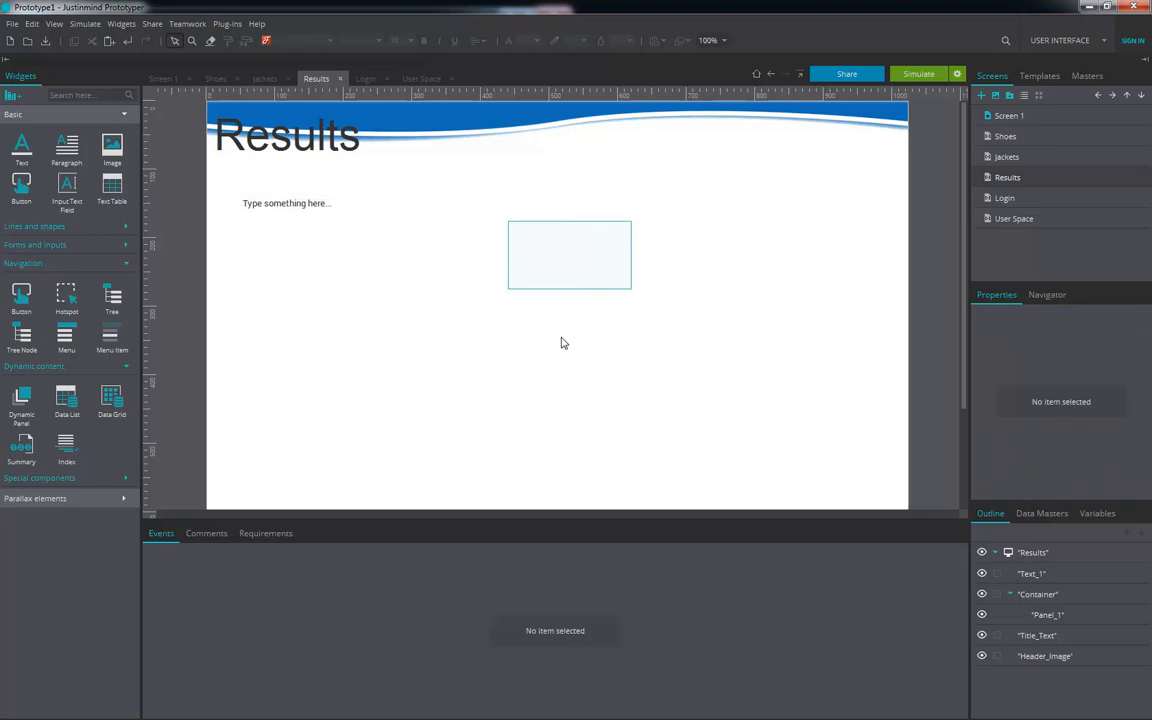
key("ctrl+z")
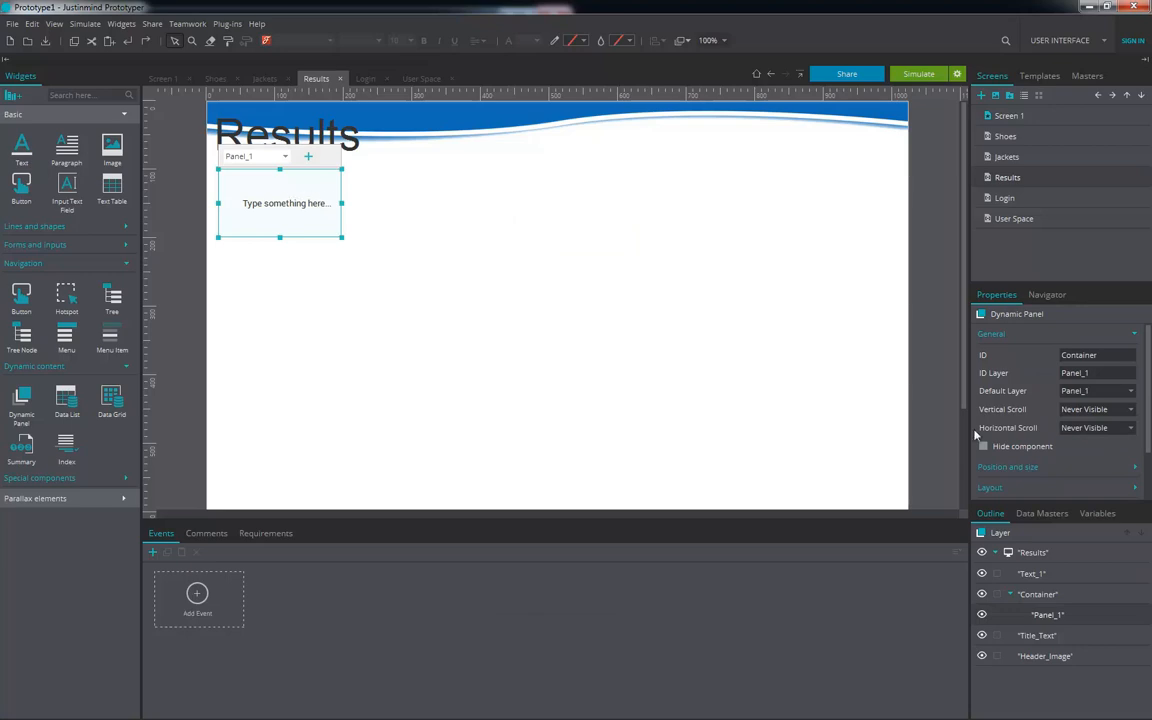
Step: Nest Text_1 inside Panel_1 of the Container in the outline hierarchy
left_click_drag(1031, 573, 1057, 615)
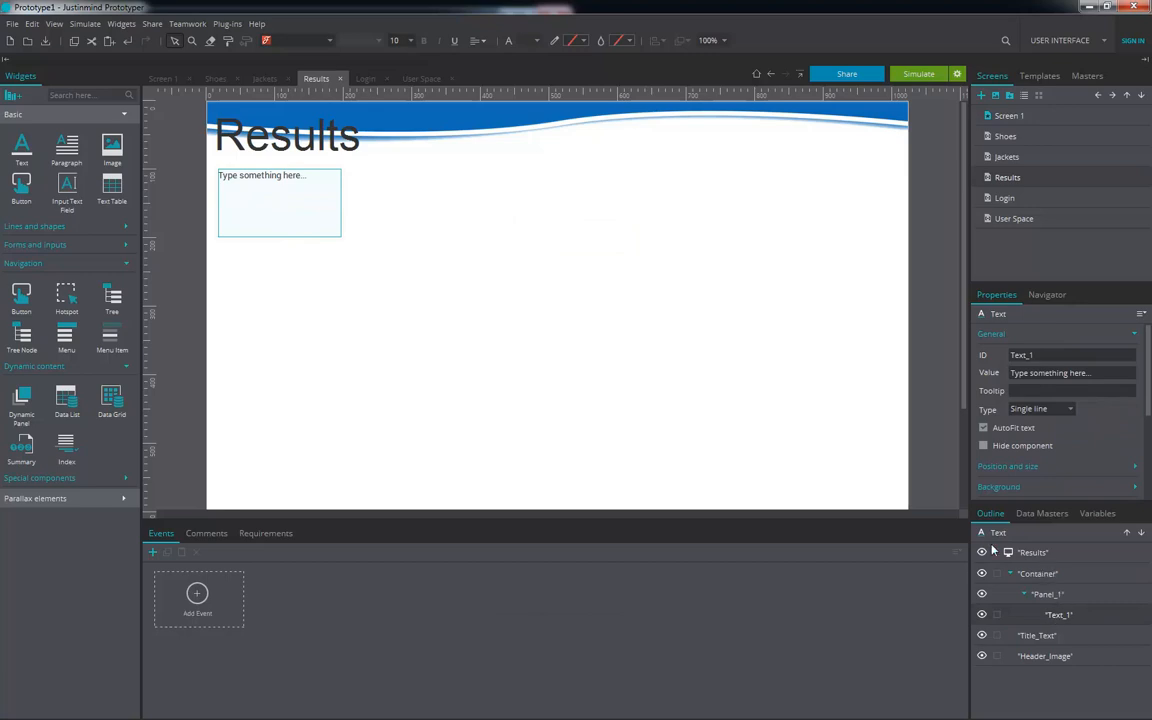
left_click(245, 172)
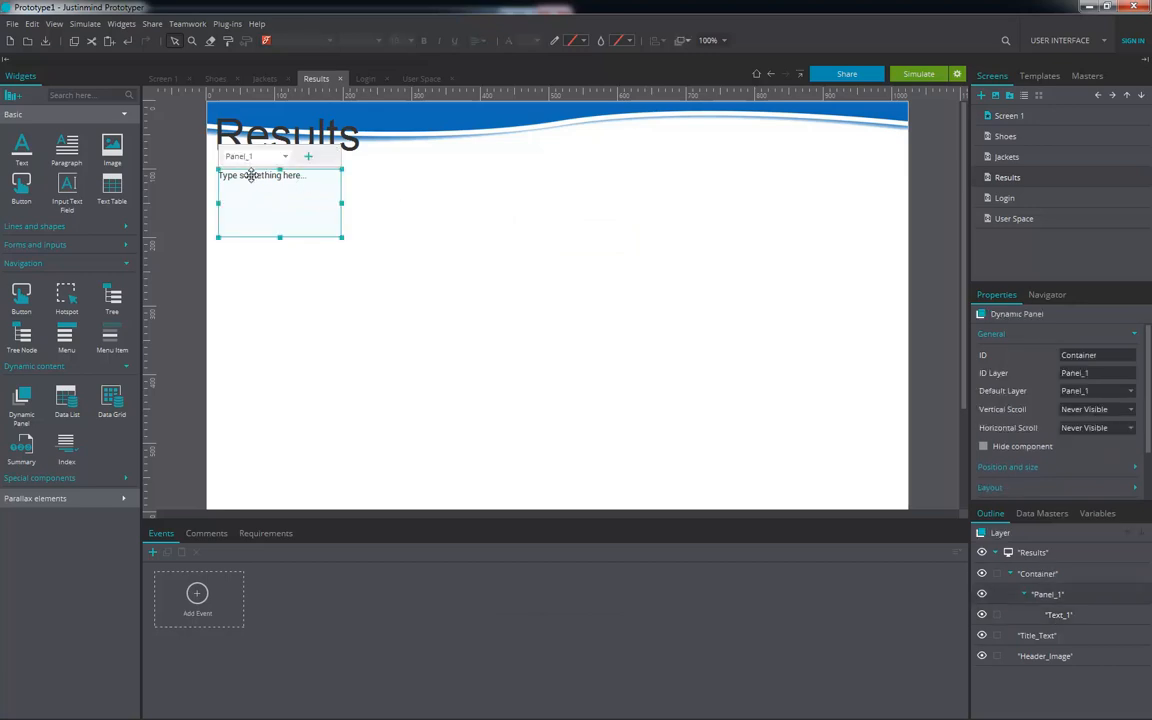
Step: Move Text_1 from the Container panel's upper-left corner to about the panel's centre
left_click(250, 174)
left_click_drag(250, 174, 266, 200)
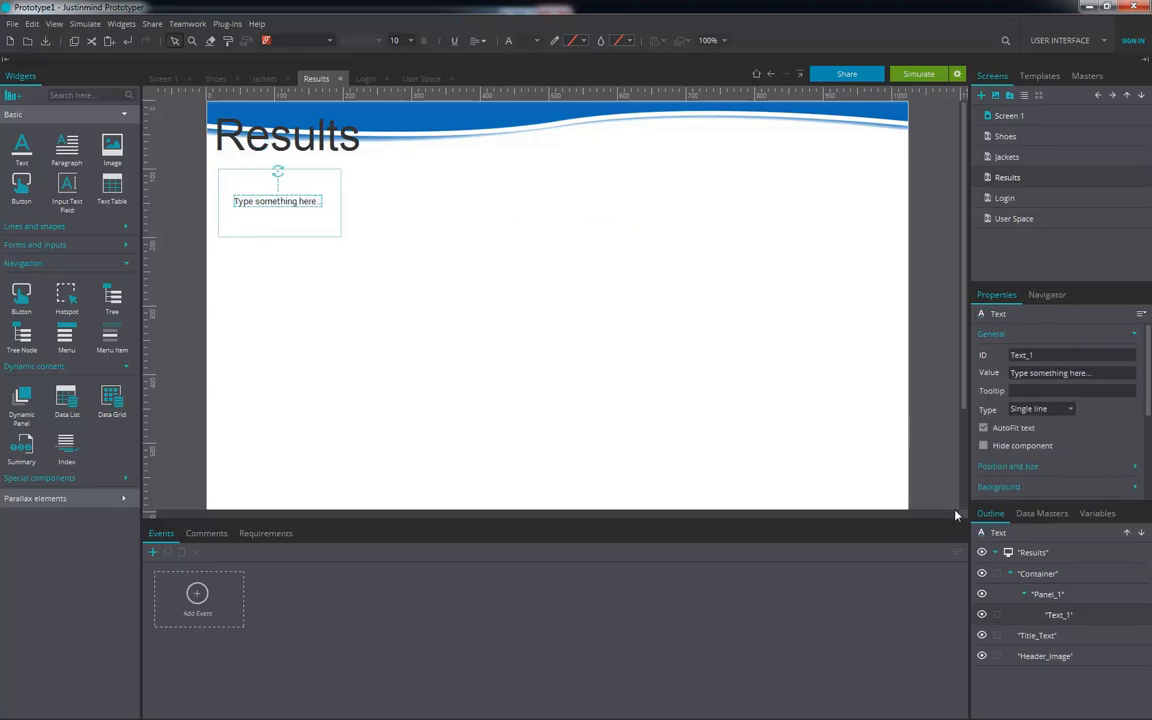
Step: Try moving the Container dynamic panel to the right on the Results screen, and undo the move
left_click(1037, 574)
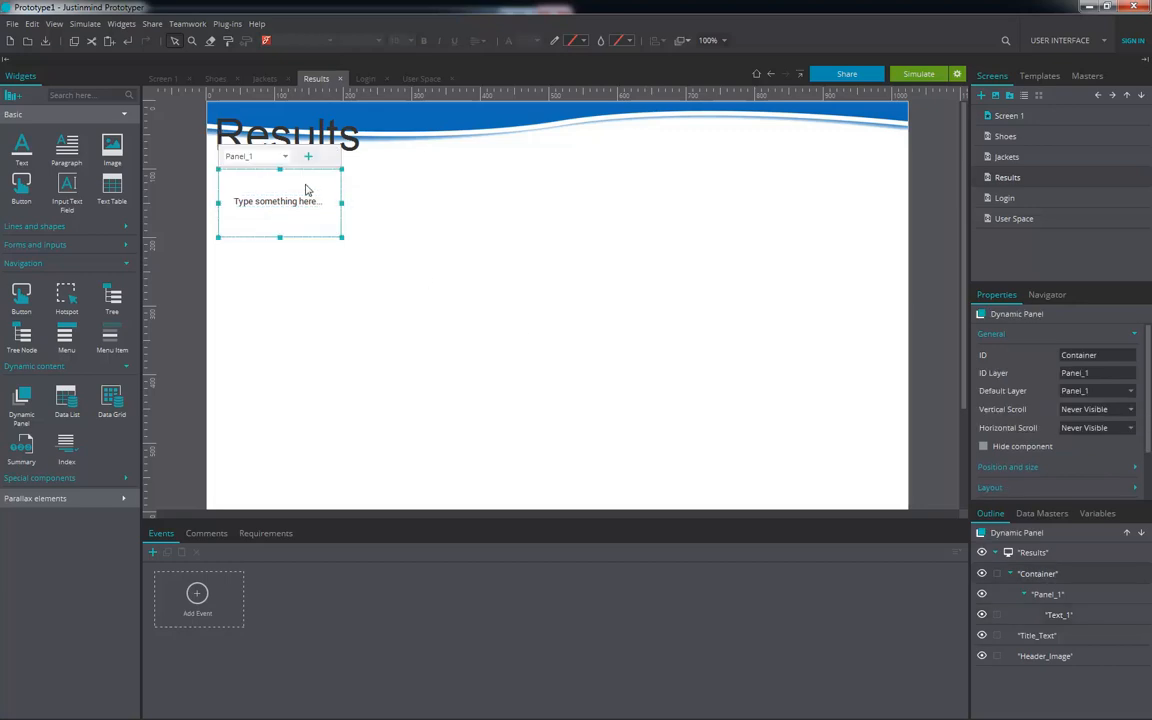
left_click(342, 180)
left_click(337, 193)
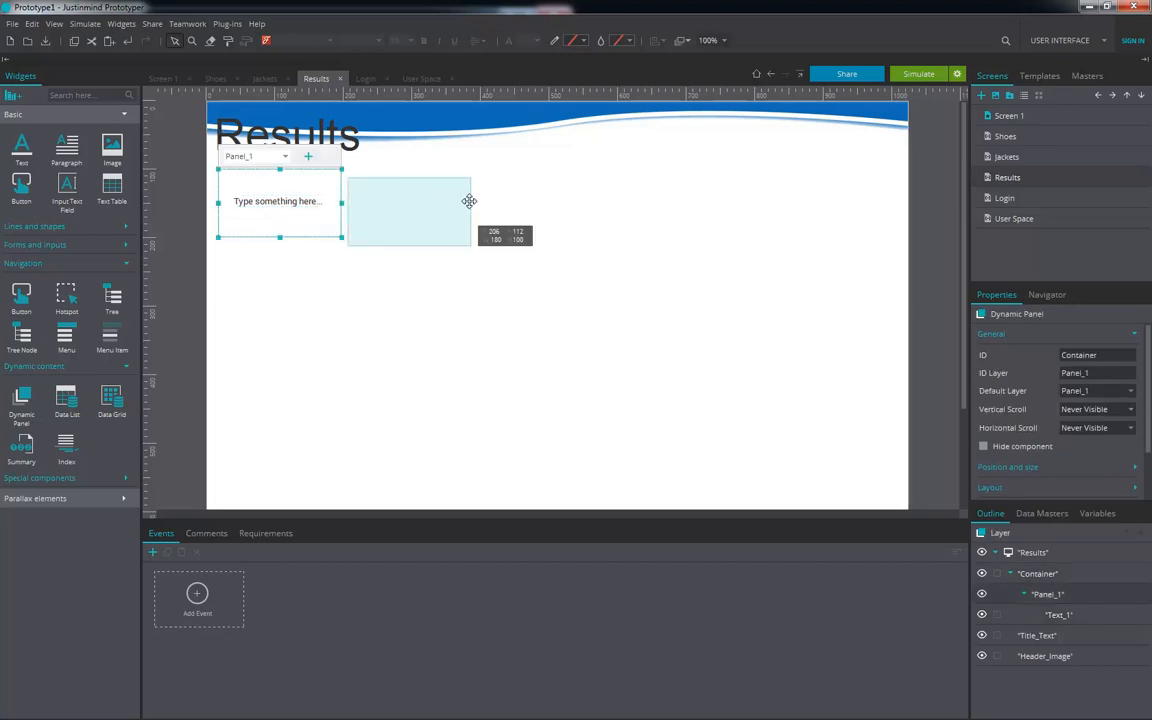
left_click_drag(361, 193, 481, 216)
left_click(472, 216)
left_click(479, 213)
left_click(486, 214)
left_click(481, 208)
key("ctrl+z")
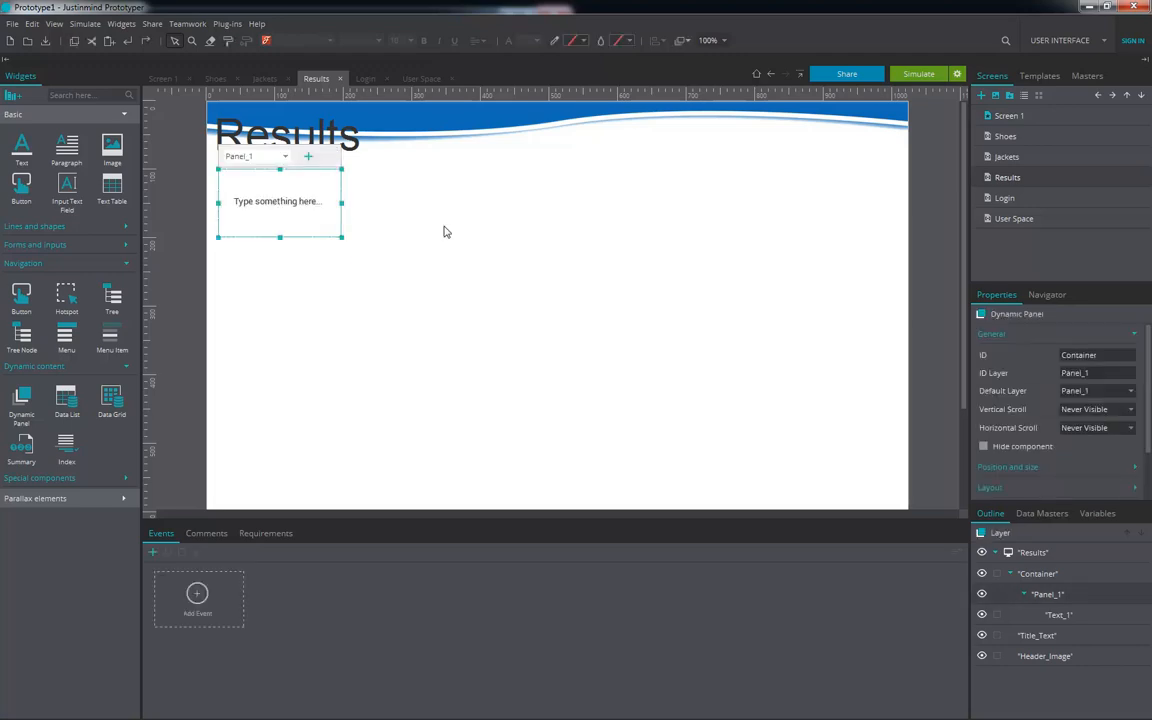
Step: Simulate the Results screen to preview the Container's text, and close the preview
left_click(349, 319)
left_click(941, 79)
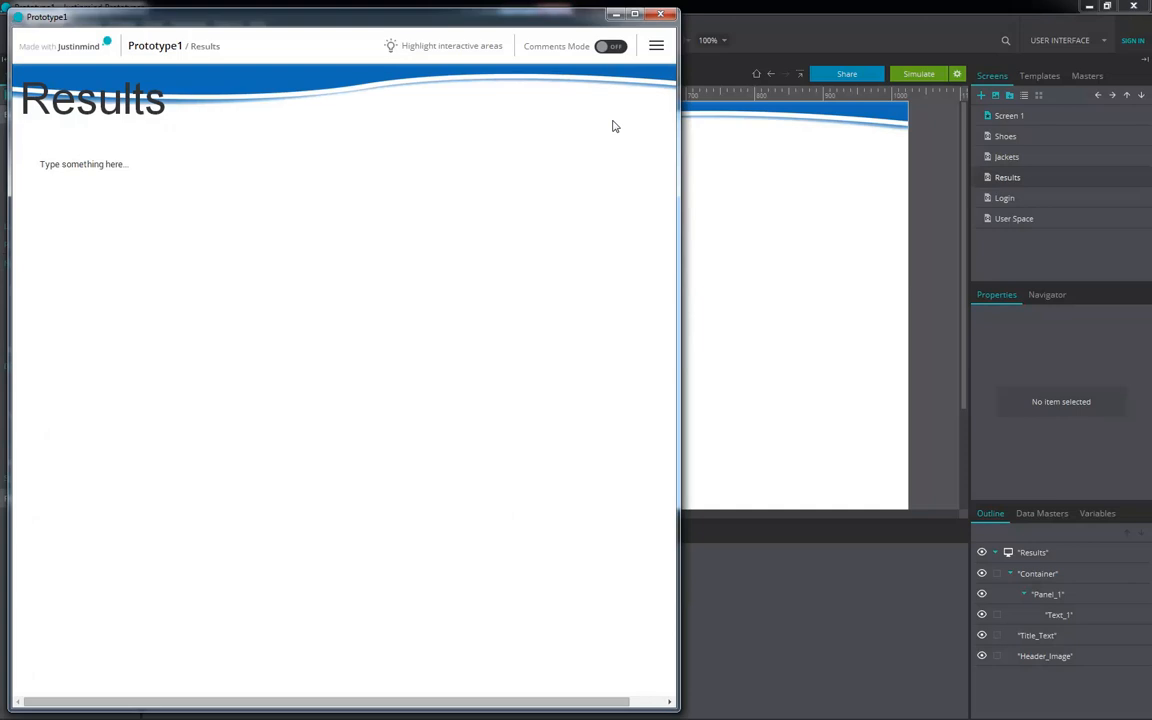
left_click(660, 14)
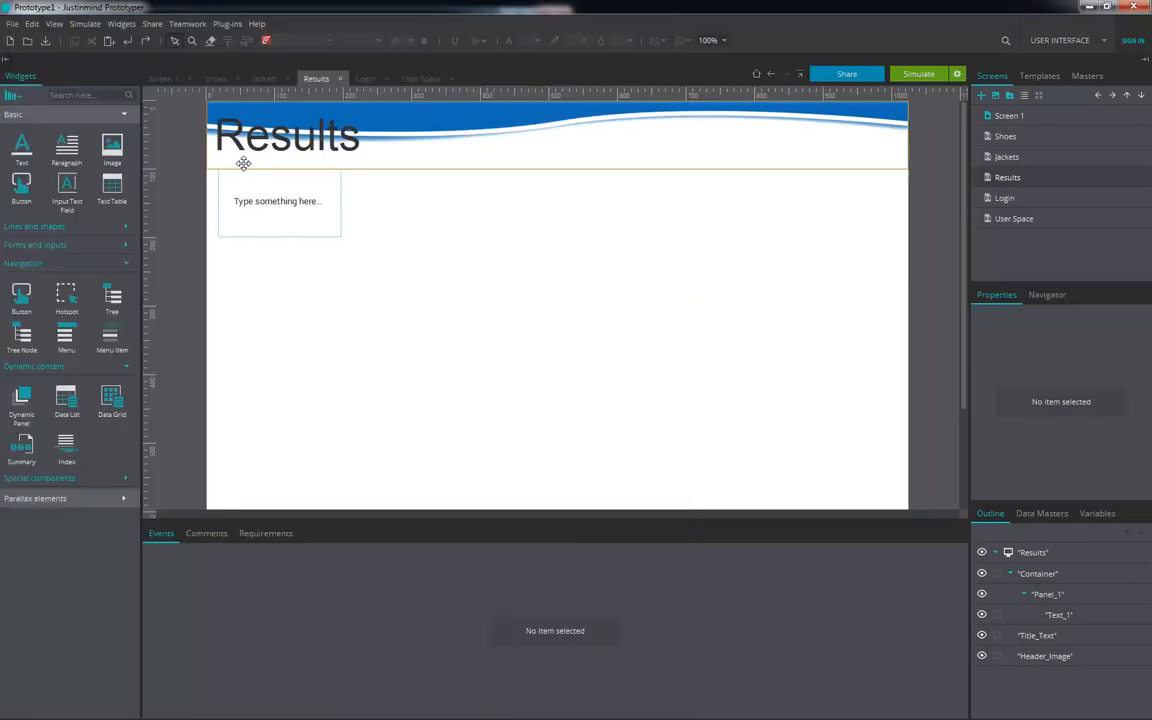
Step: Add a second panel to the Container dynamic panel and give it an orange background
left_click(337, 236)
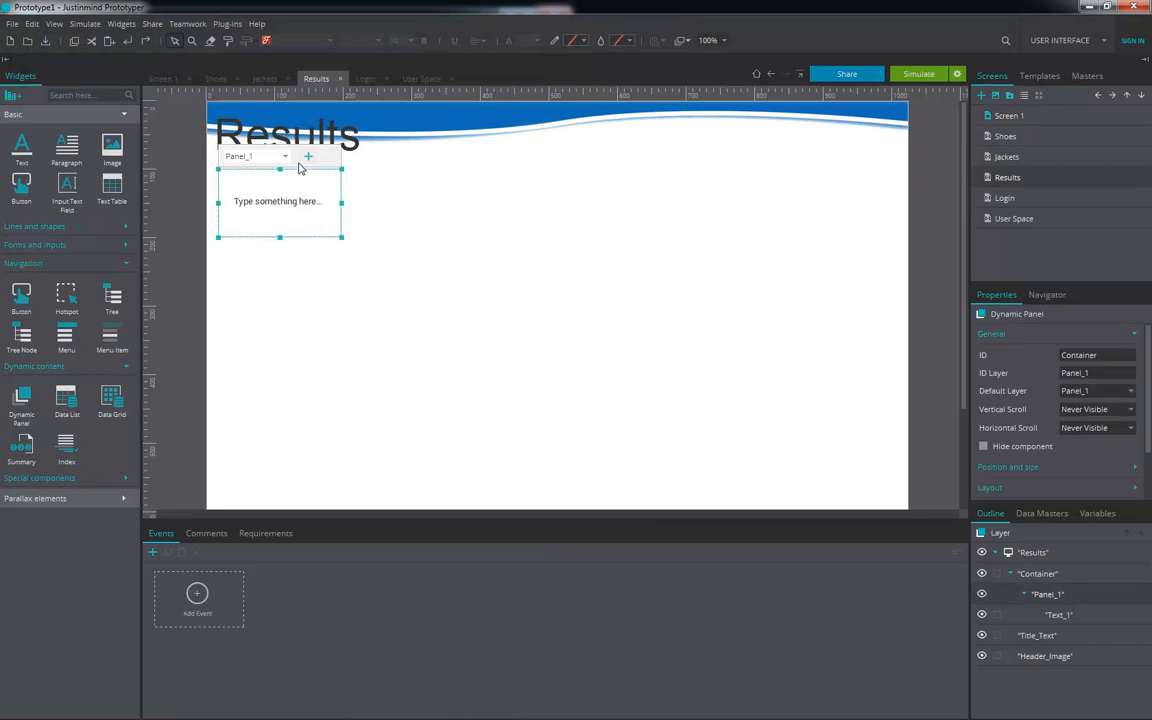
left_click(309, 158)
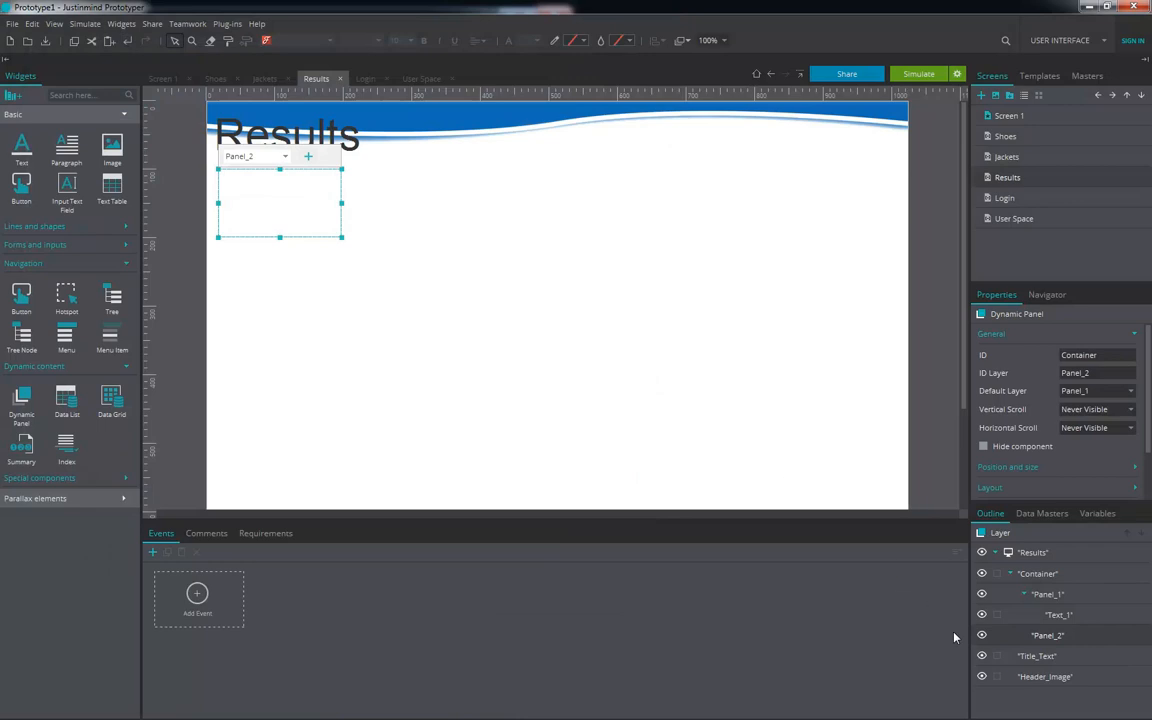
left_click(1135, 339)
left_click(1000, 395)
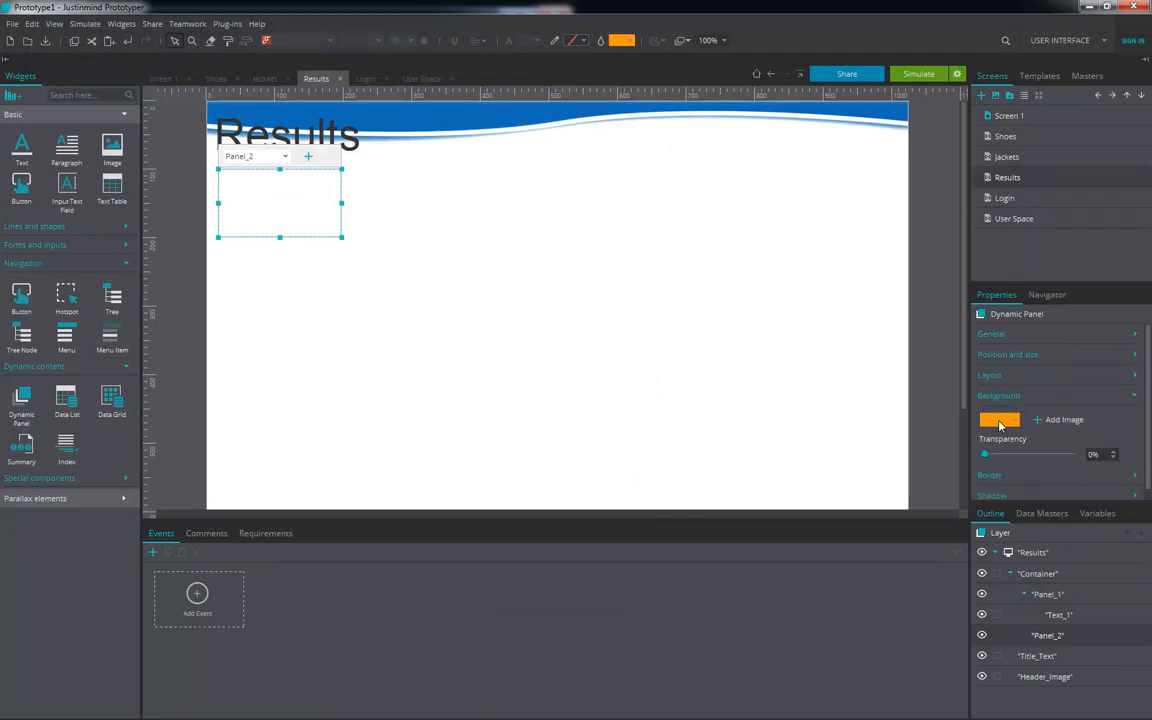
left_click(571, 352)
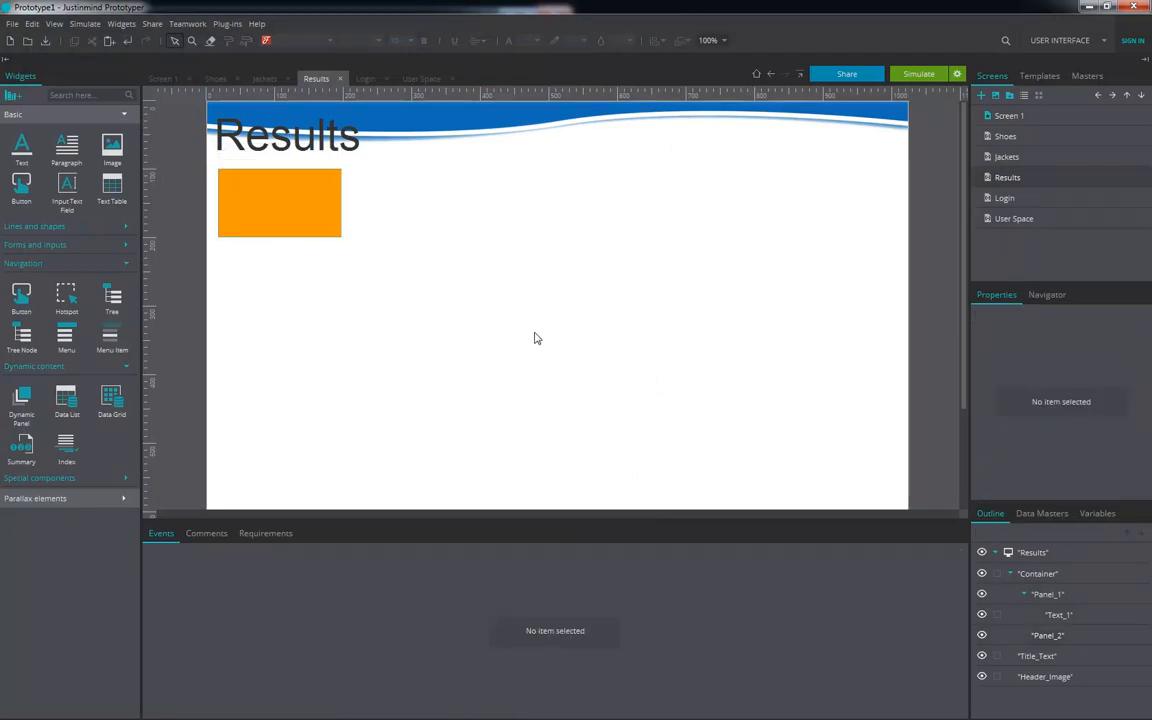
Step: Switch the Container repeatedly between Panel_1 and Panel_2 to compare their contents on the canvas
left_click(308, 197)
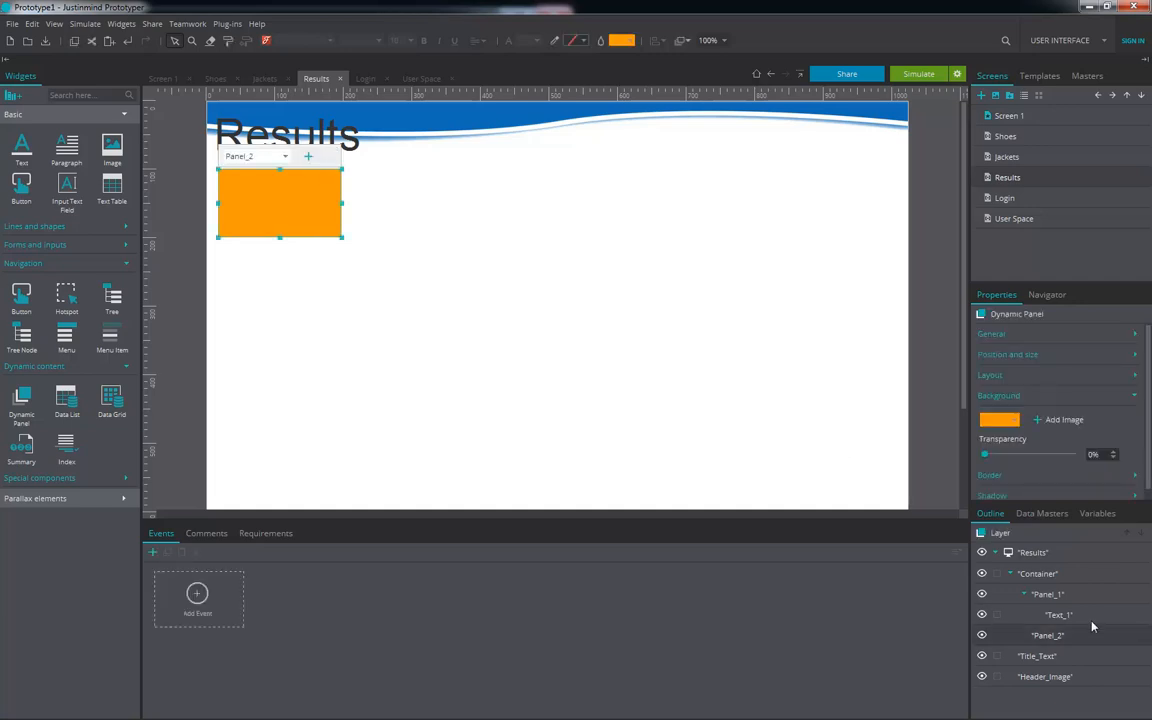
left_click(285, 156)
left_click(268, 172)
left_click(255, 156)
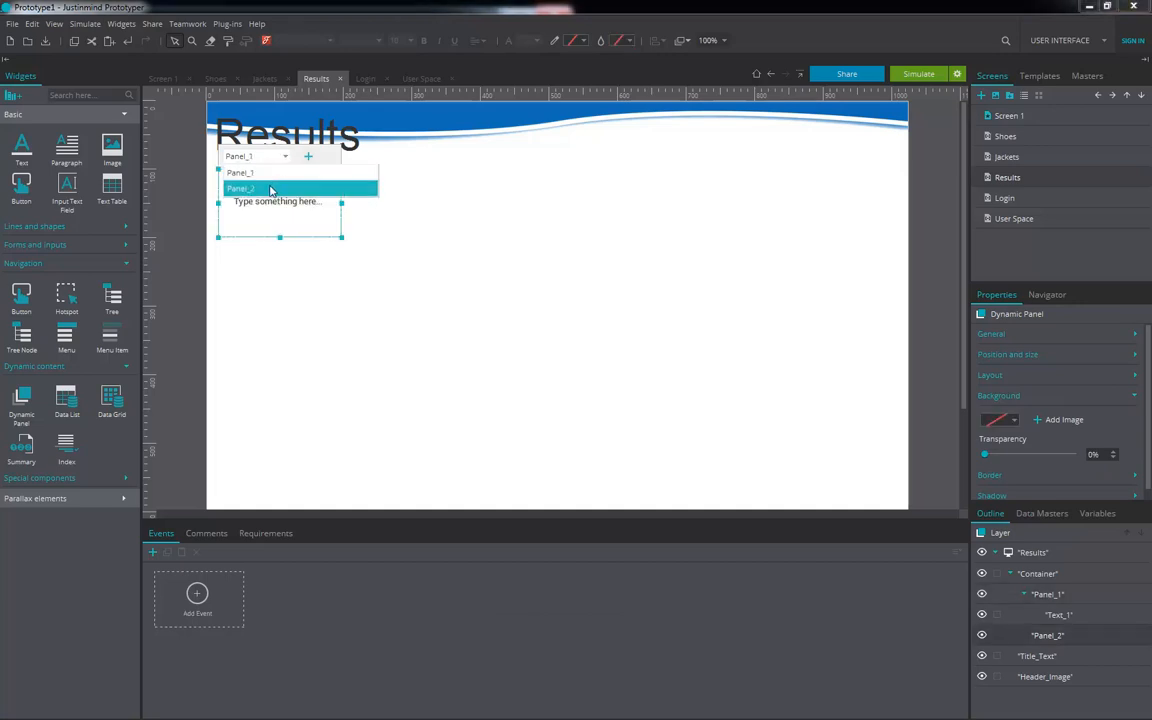
left_click(270, 188)
left_click(280, 157)
left_click(282, 172)
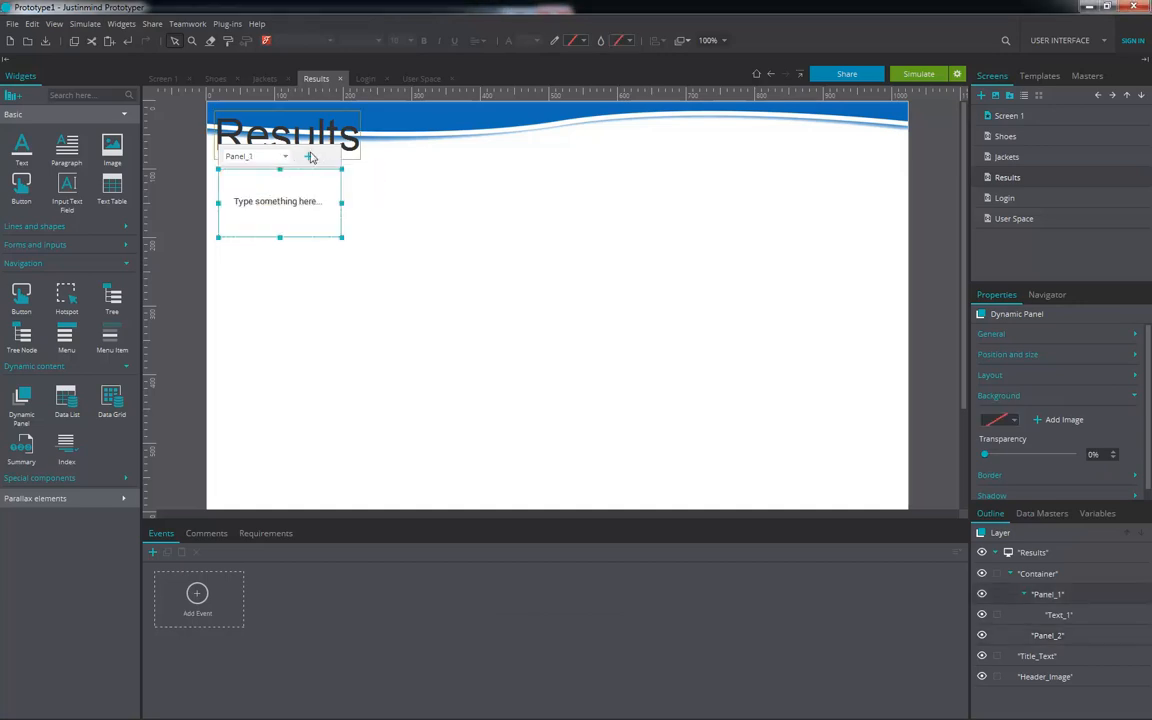
left_click(284, 156)
left_click(264, 188)
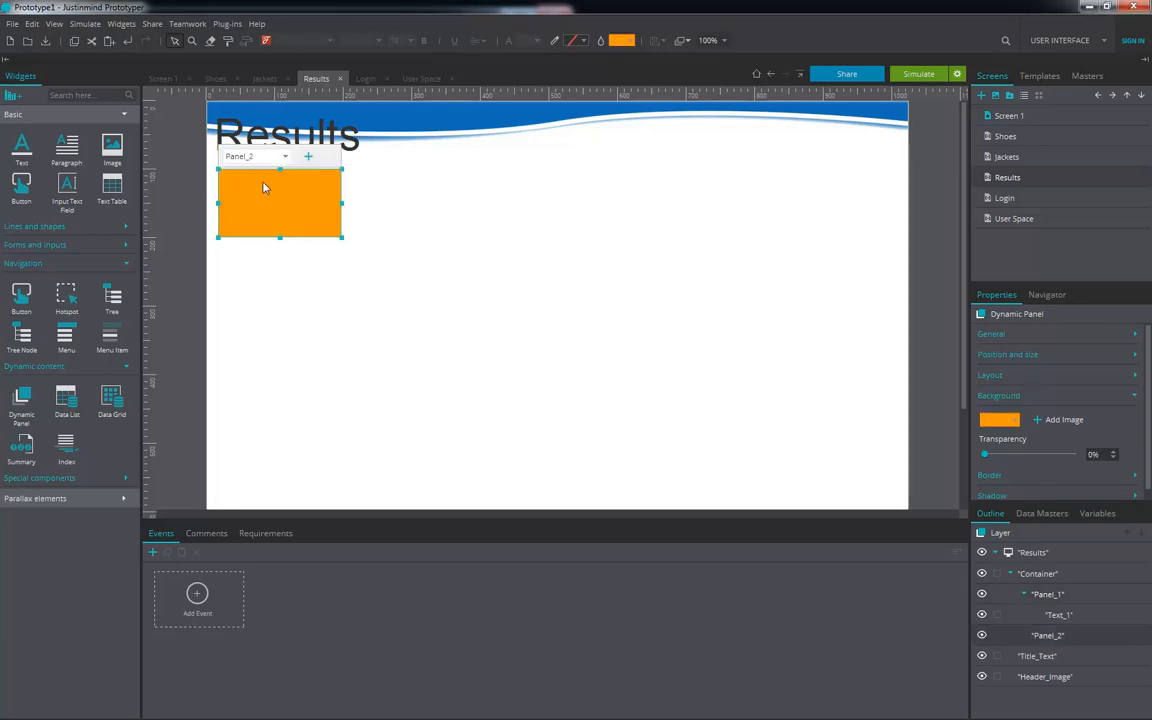
Step: Simulate the Results screen to check which Container panel shows by default, and close the preview
left_click(372, 213)
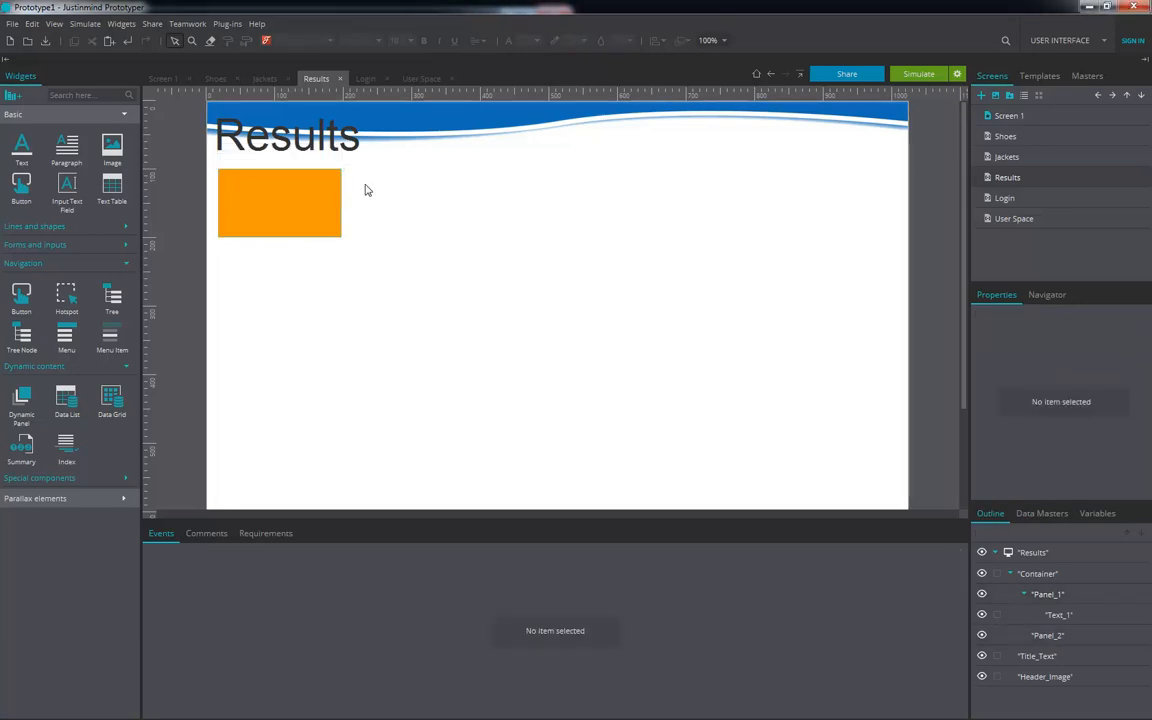
left_click(930, 77)
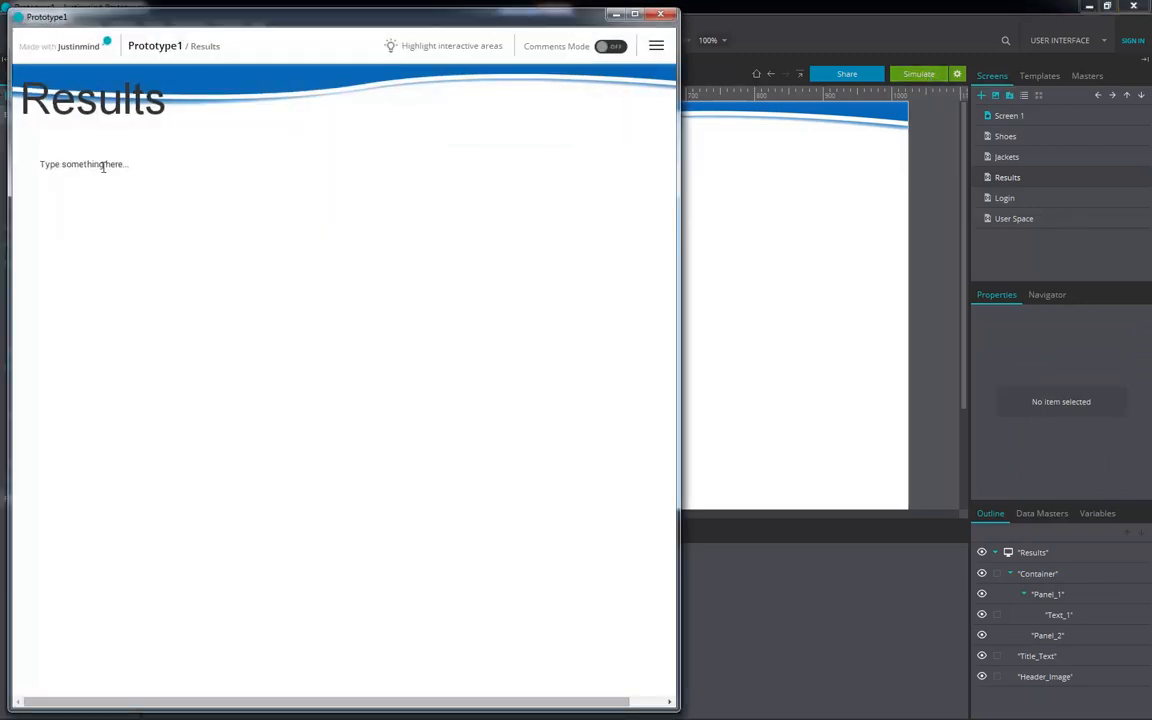
left_click(660, 14)
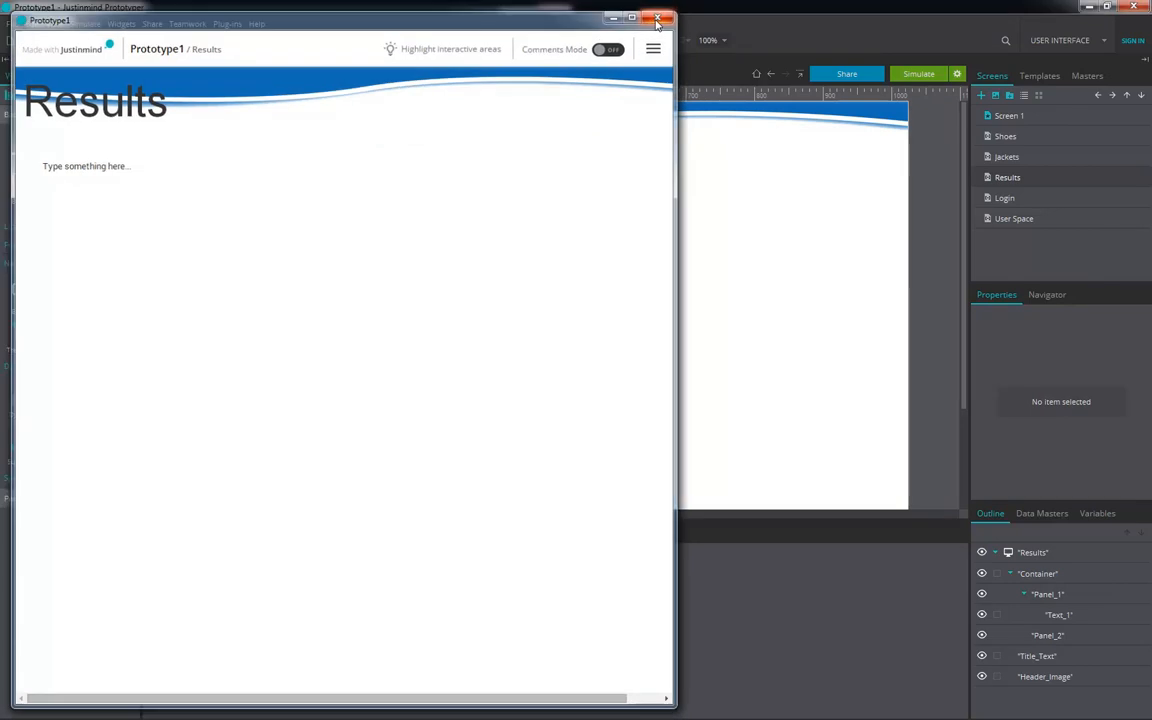
Step: Set the Container's default layer to Panel_2 and check it in a simulation of the Results screen
left_click(1047, 637)
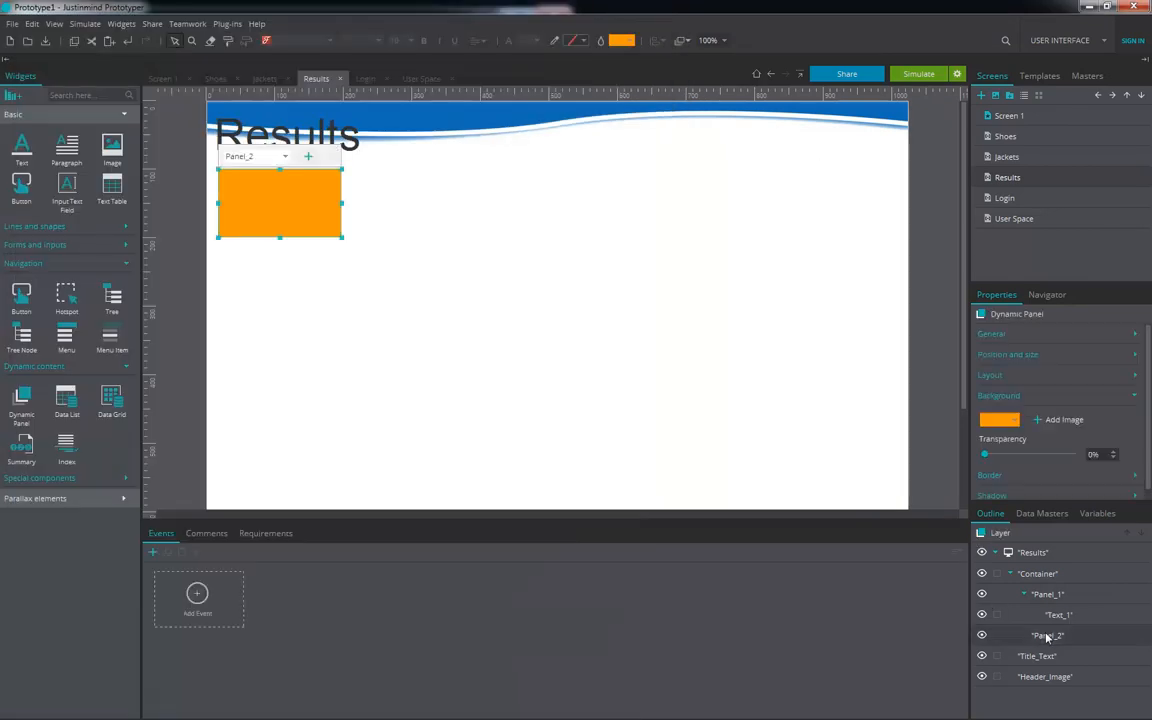
left_click(1047, 575)
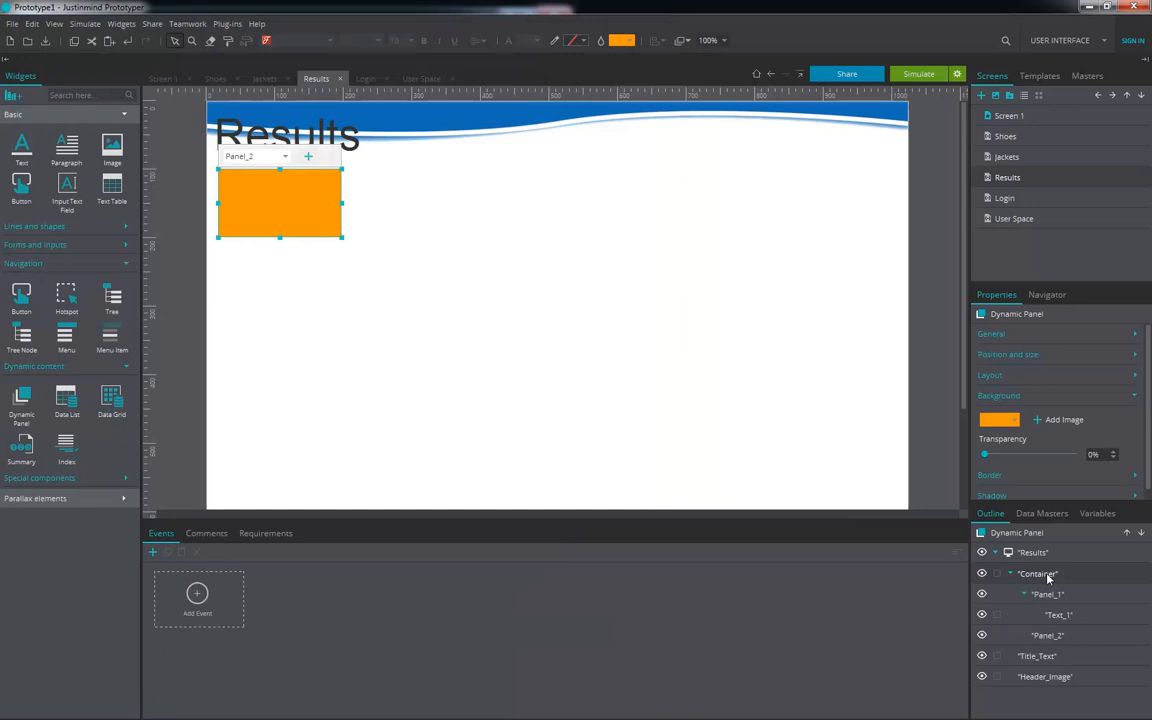
left_click(1136, 397)
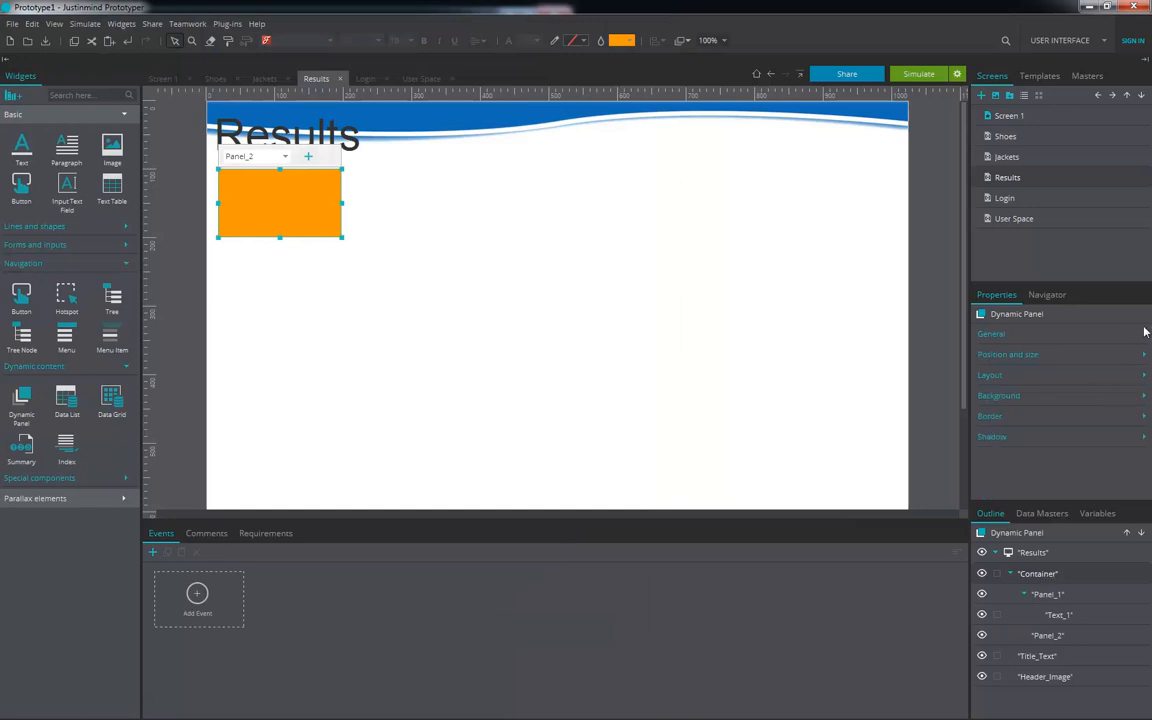
left_click(1143, 334)
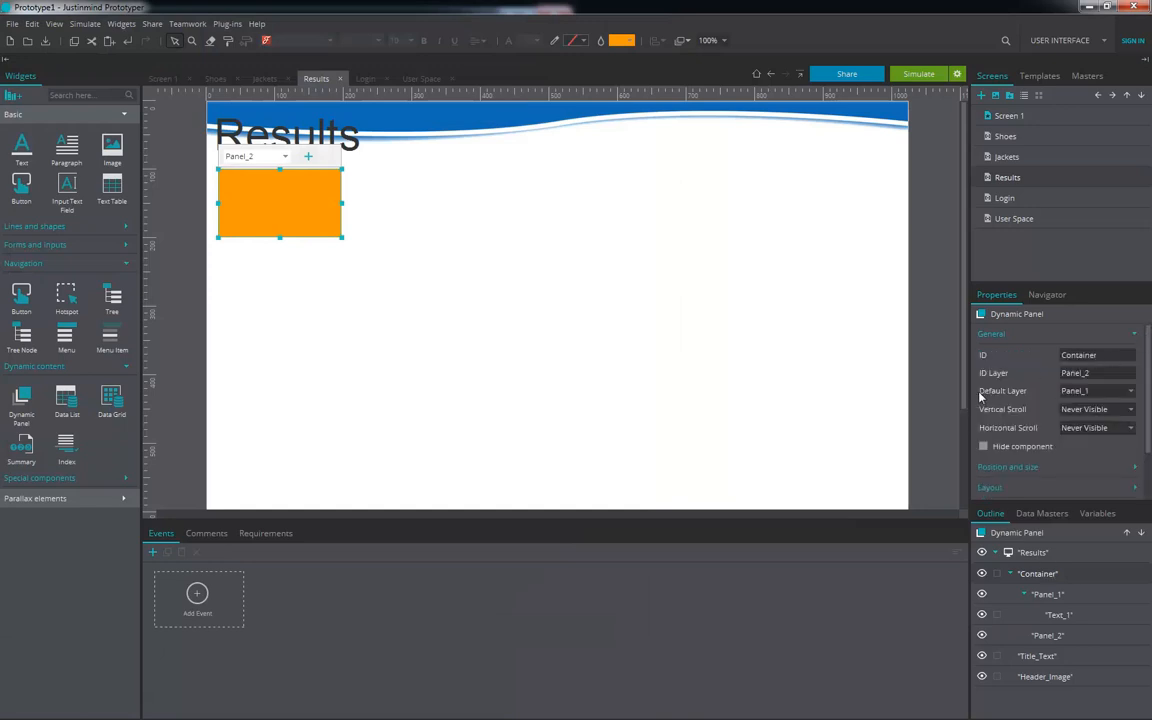
left_click(1084, 395)
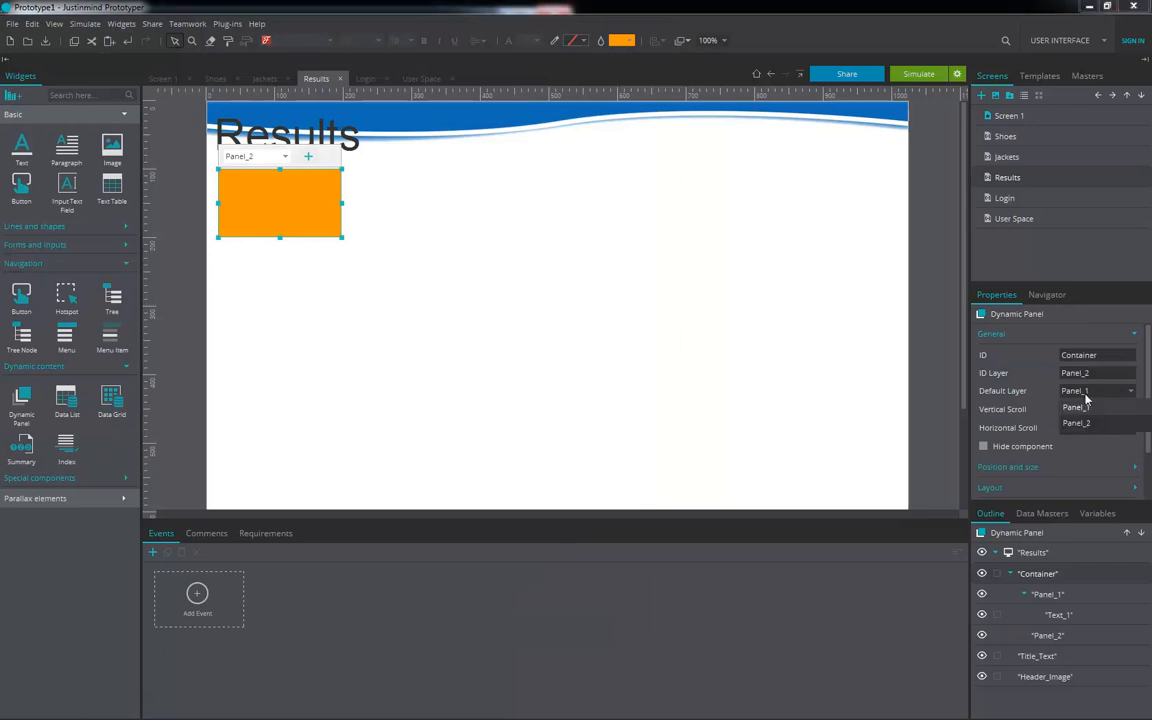
left_click(1086, 423)
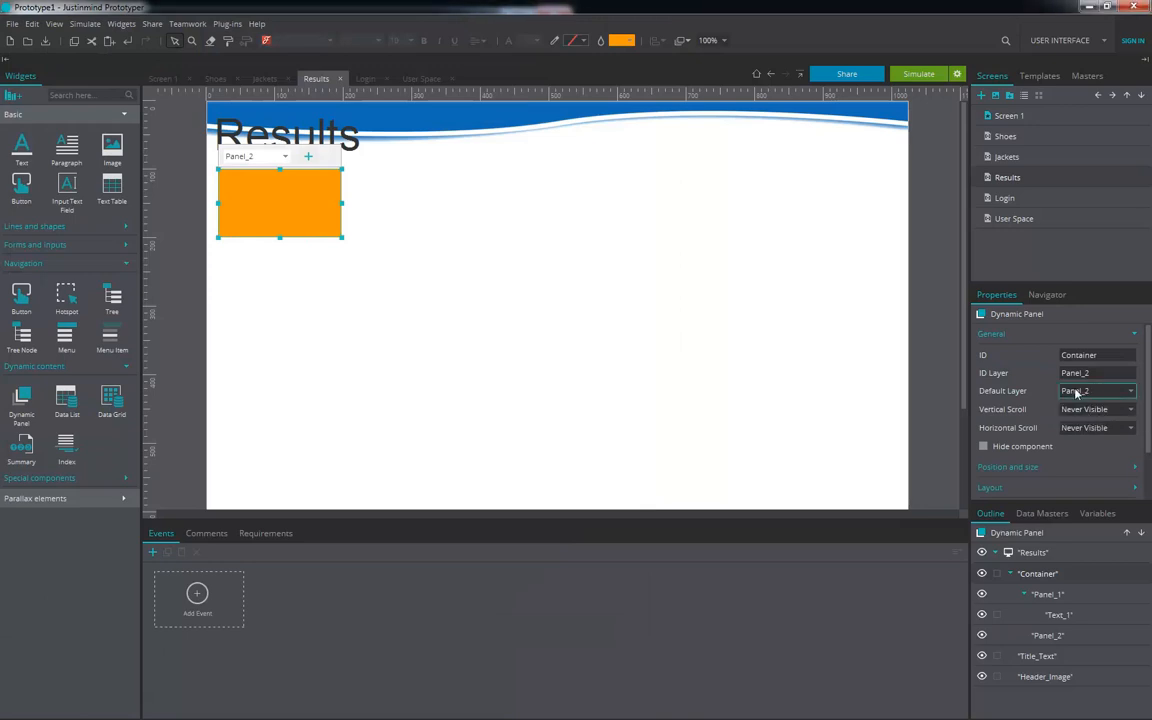
left_click(928, 74)
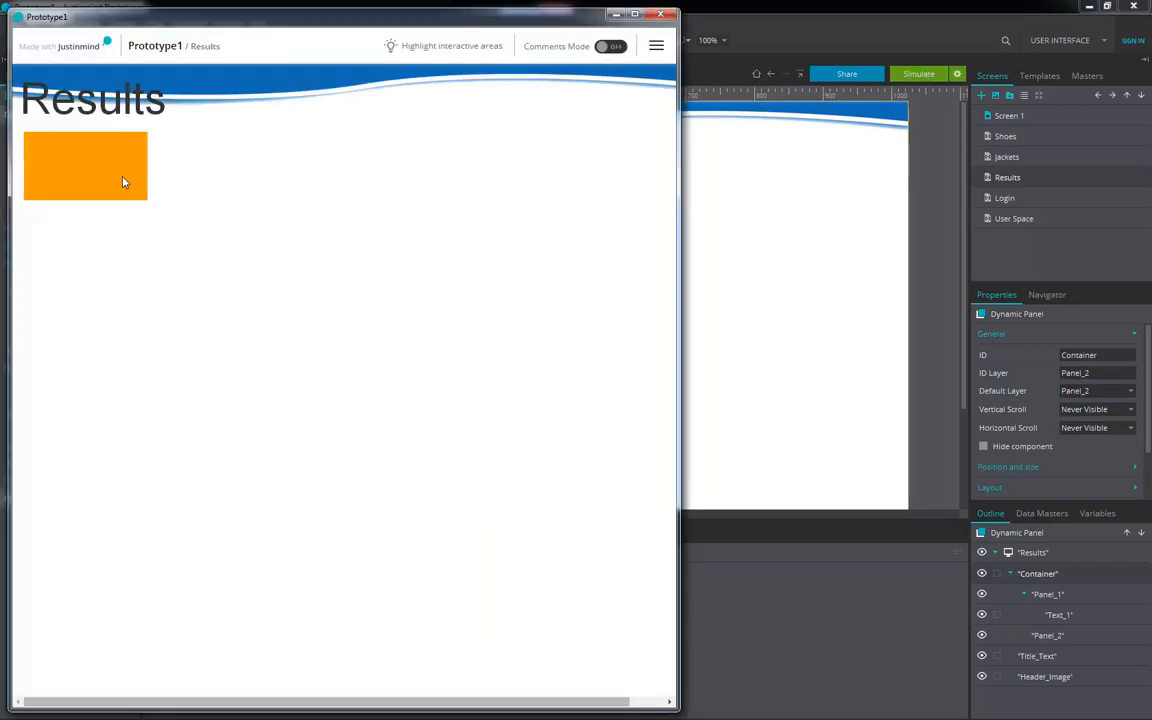
left_click(660, 14)
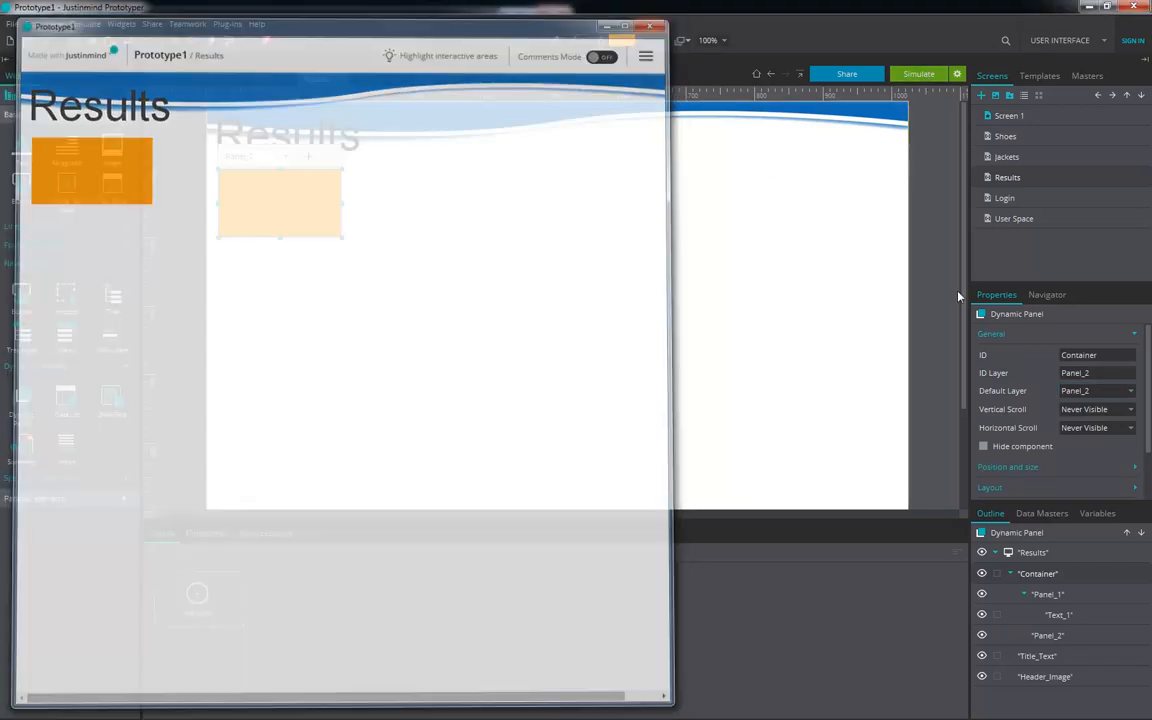
Step: Set the Container's default layer back to Panel_1 and display Panel_1 on the canvas
left_click(1095, 391)
left_click(1070, 405)
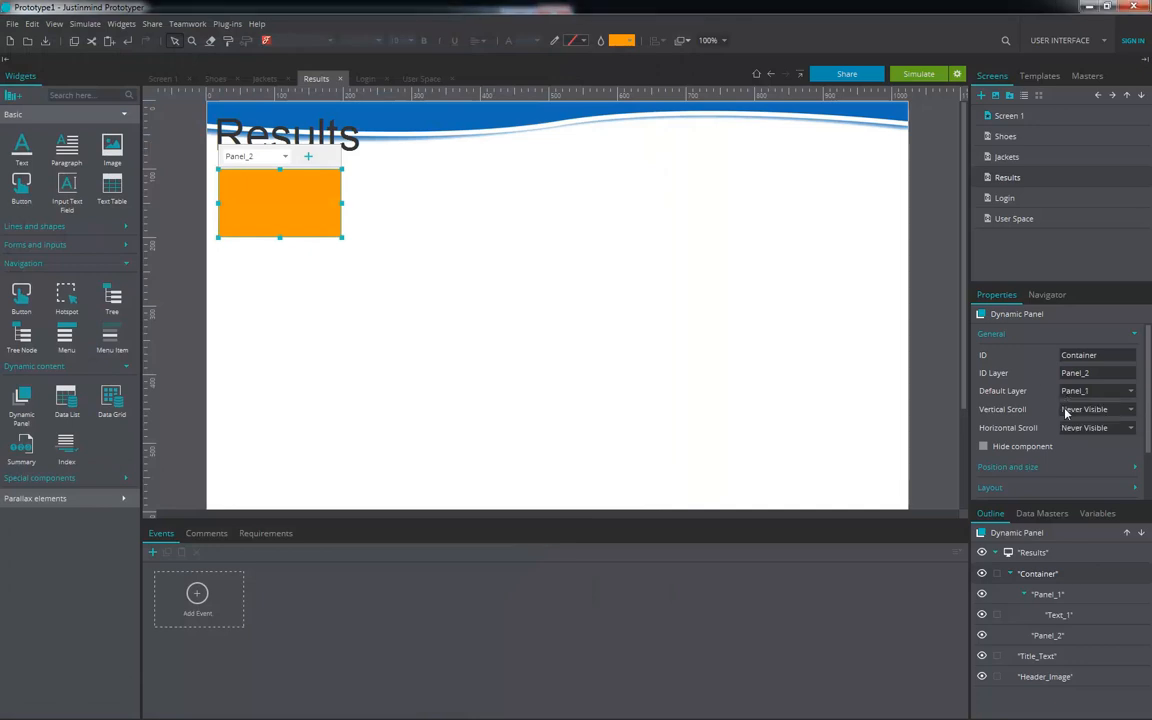
left_click(270, 158)
left_click(274, 174)
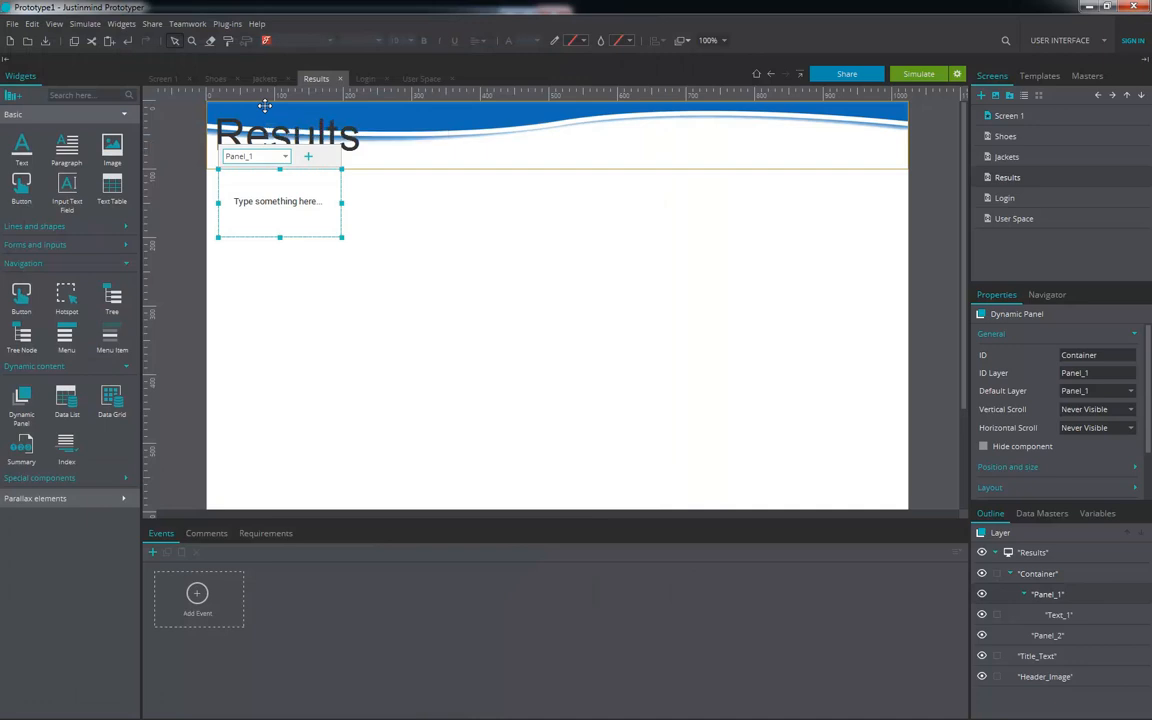
Step: Change Text_1 to read "Click and change to orange" and centre it horizontally within the Container panel
left_click(279, 198)
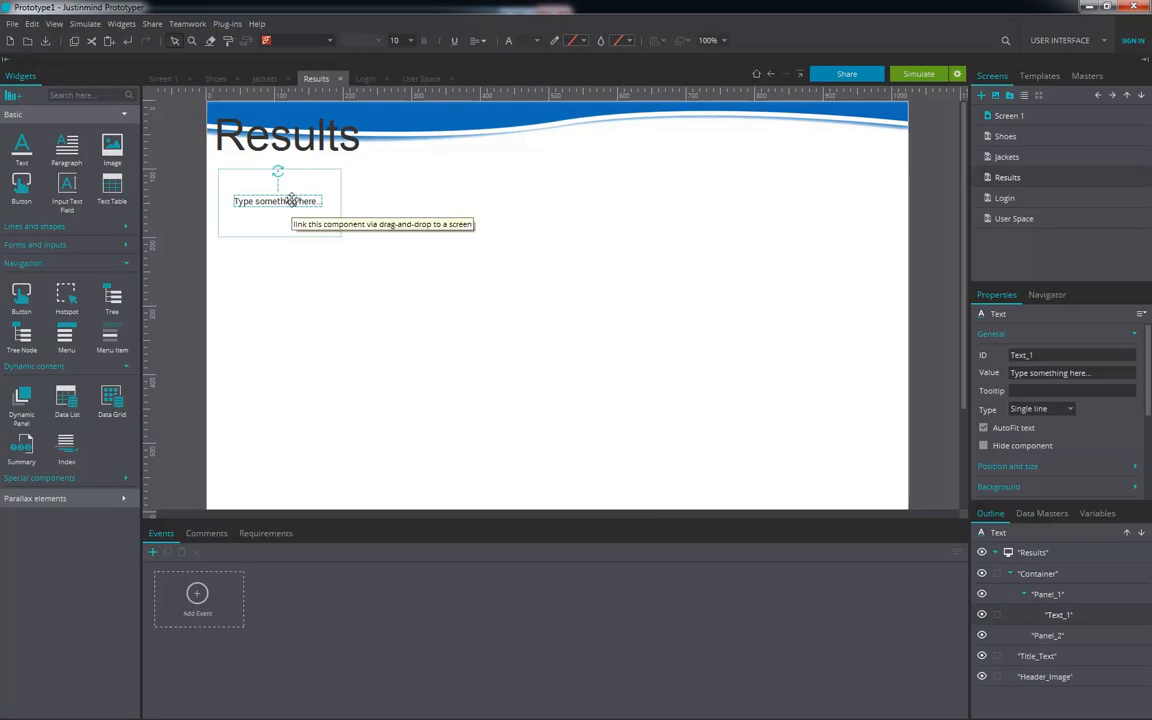
double_click(291, 199)
type("c")
type("lick and")
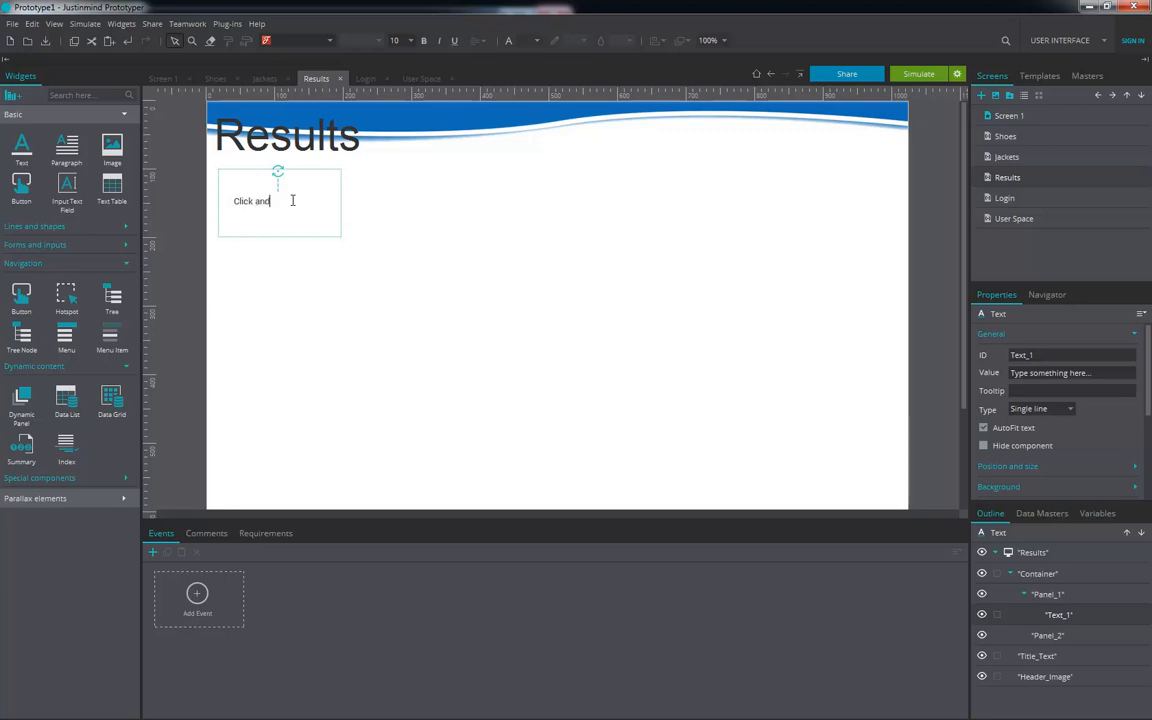
type(" change to orange")
left_click(316, 296)
left_click(288, 193)
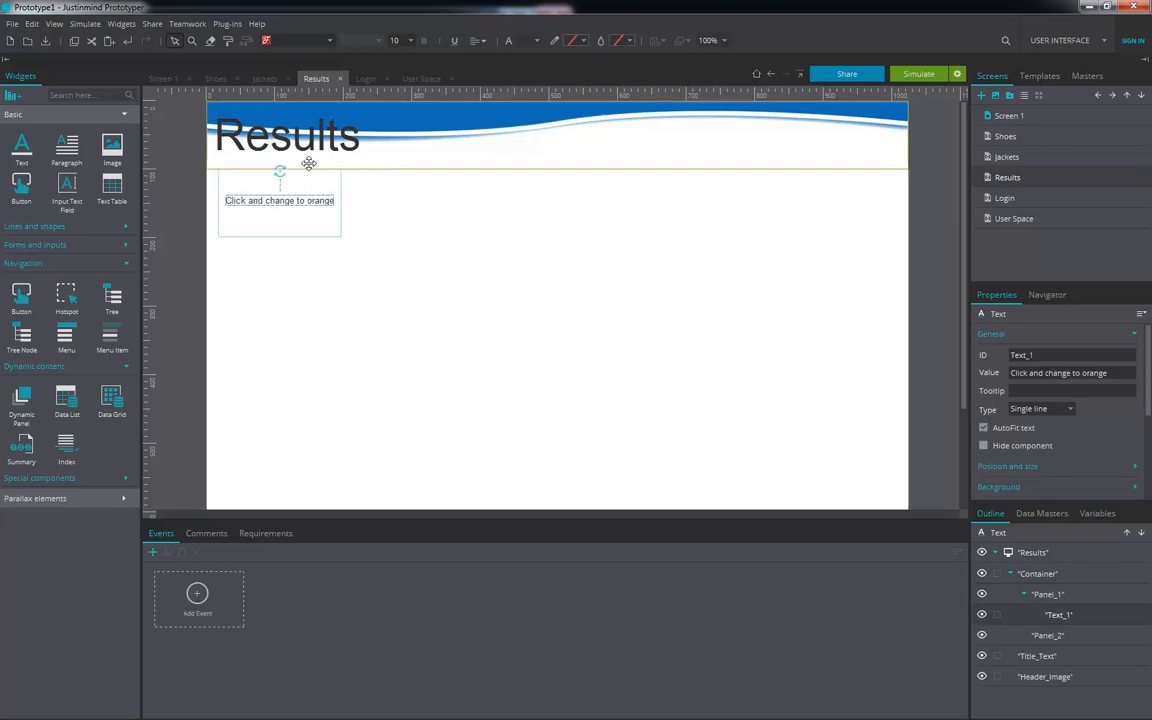
left_click(298, 231)
left_click(320, 202)
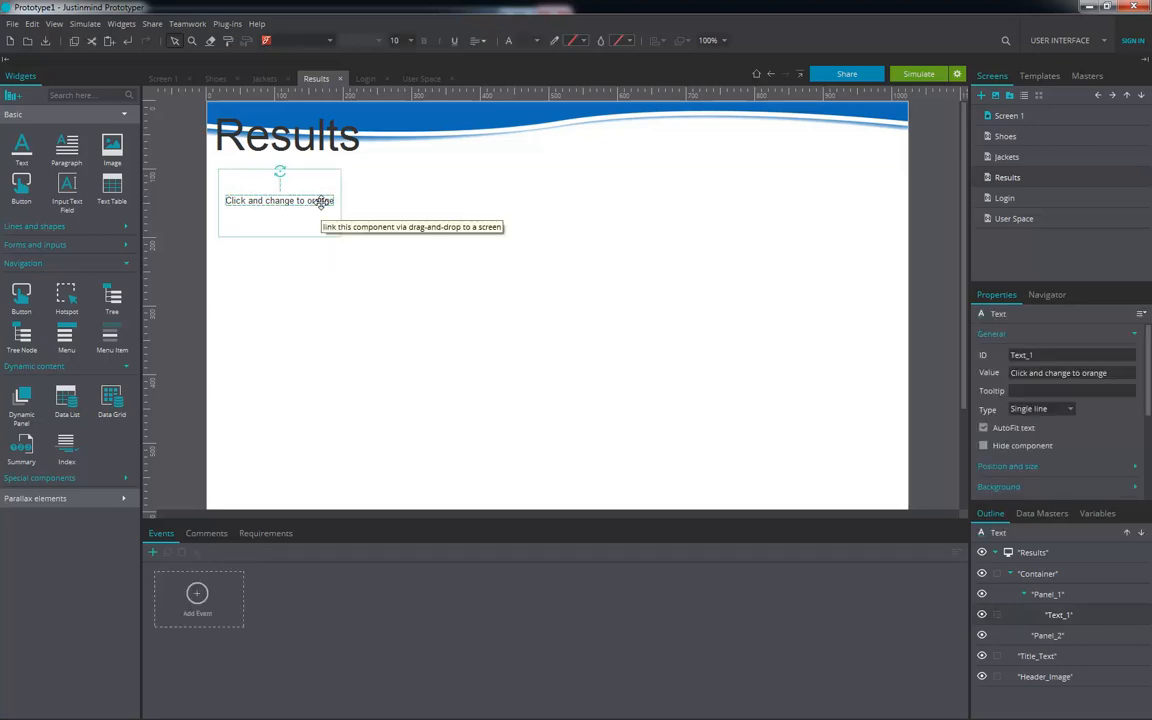
Step: Review the orange Panel_2 of the Container and return to Panel_1
left_click(289, 172)
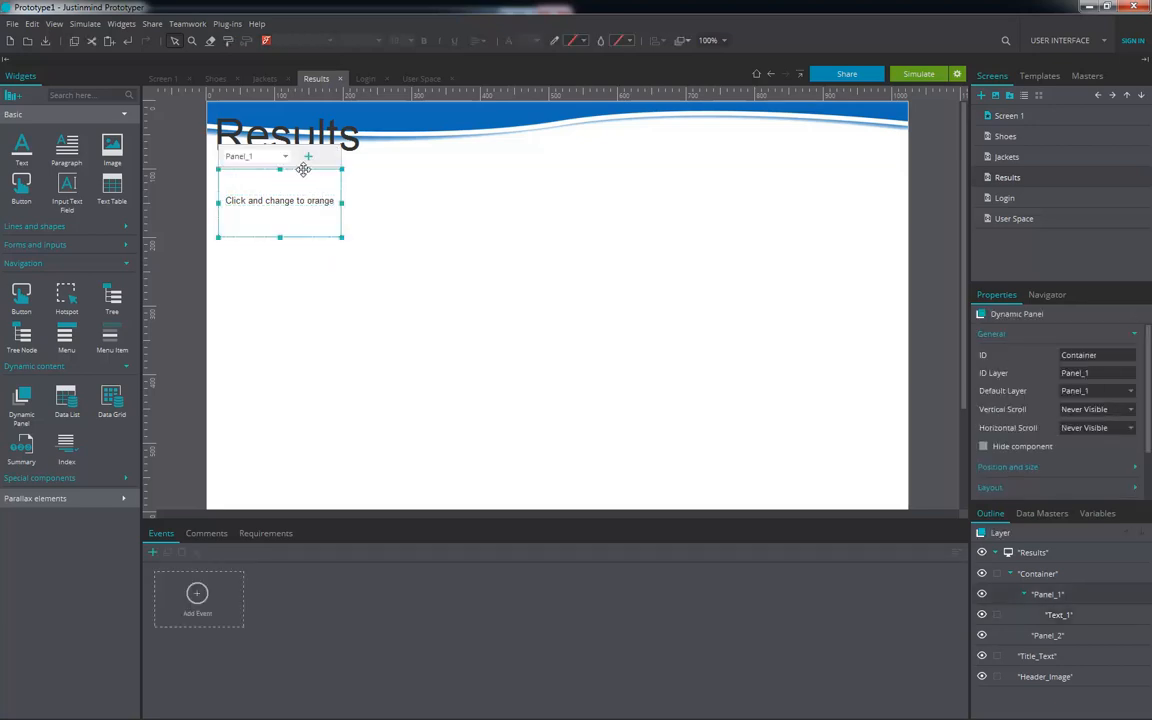
left_click(240, 156)
left_click(255, 188)
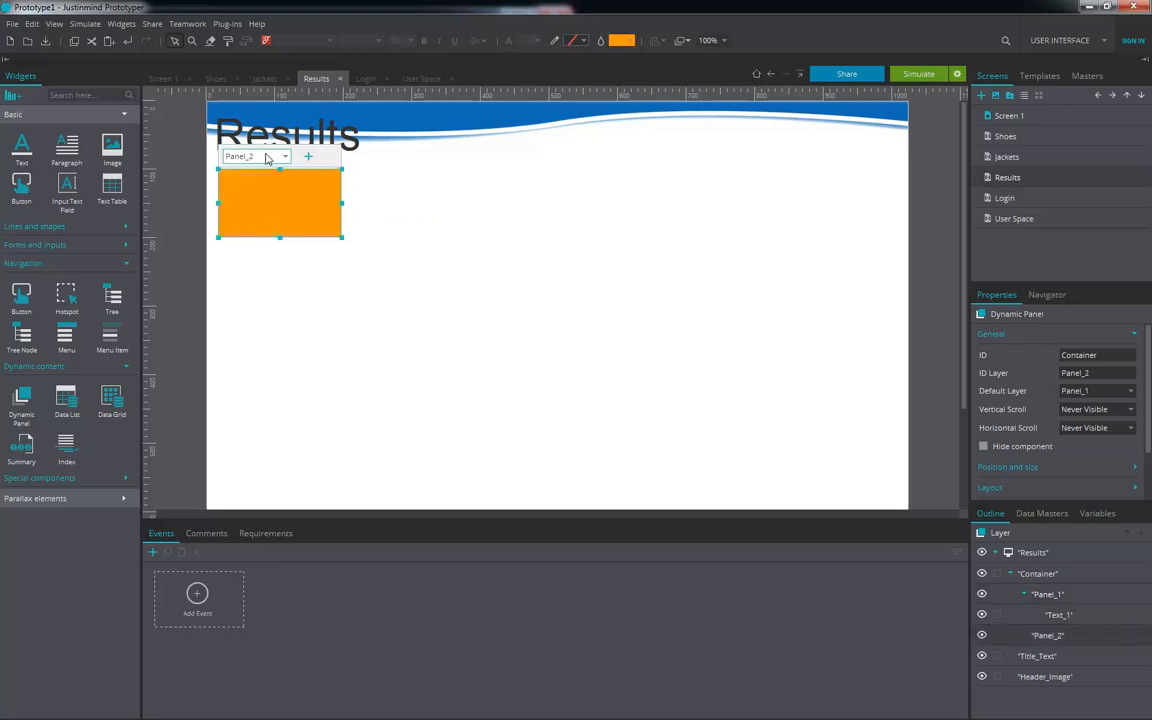
left_click(258, 156)
left_click(265, 172)
Step: Add an On Click event to Text_1 that sets Panel_2 as the Container's active panel
left_click(265, 200)
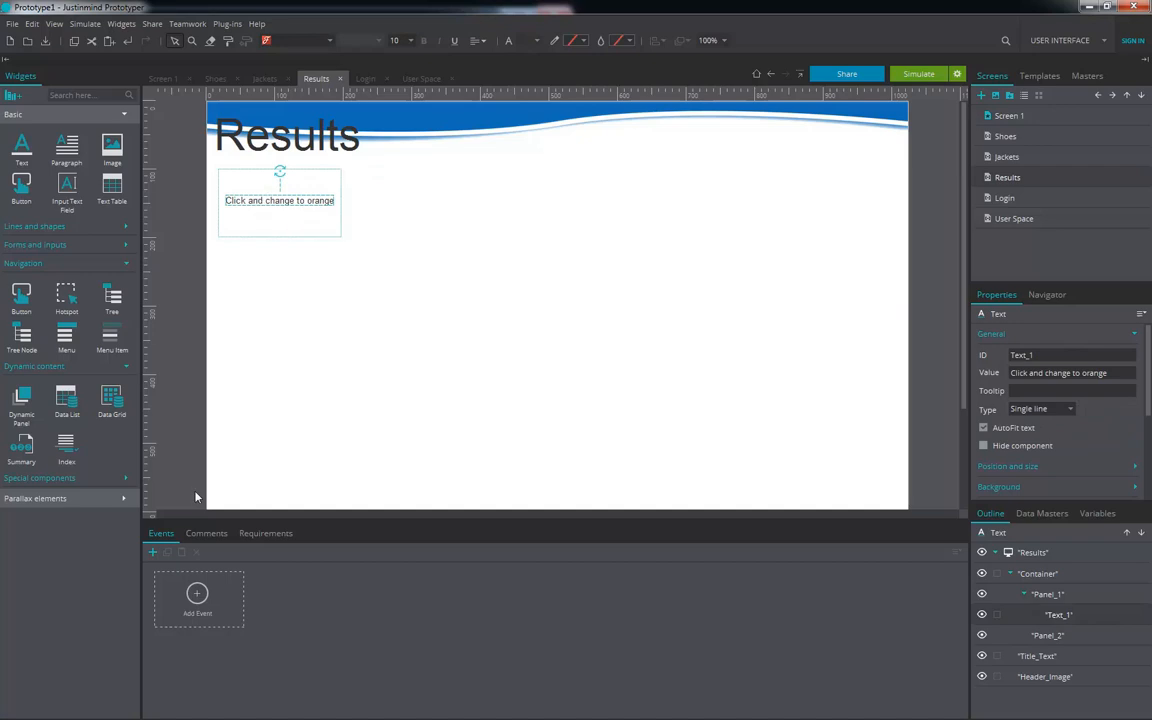
left_click(152, 552)
left_click(374, 194)
mouse_move(376, 216)
left_click(470, 216)
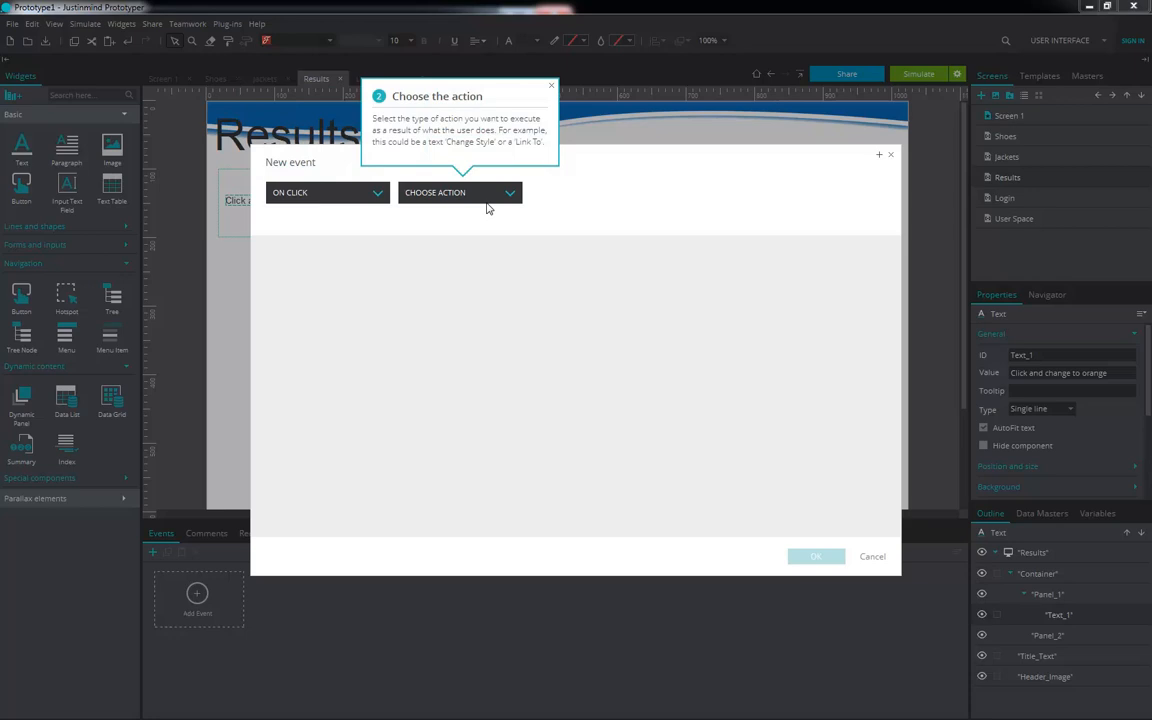
left_click(485, 195)
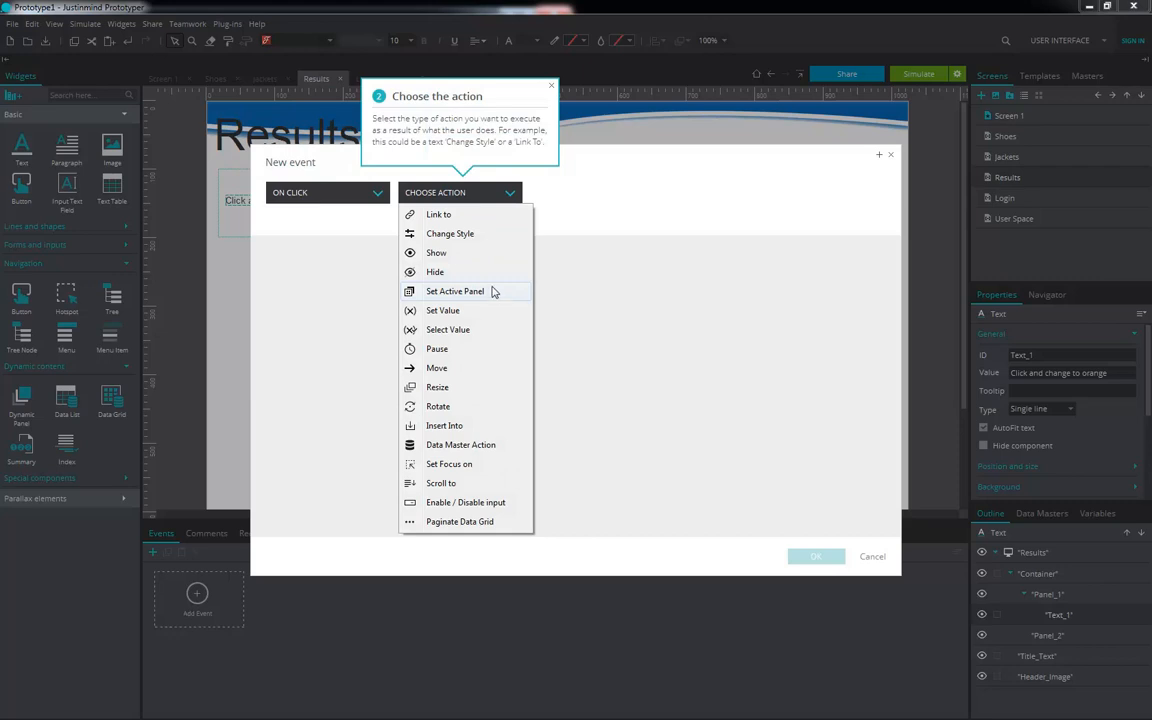
left_click(445, 291)
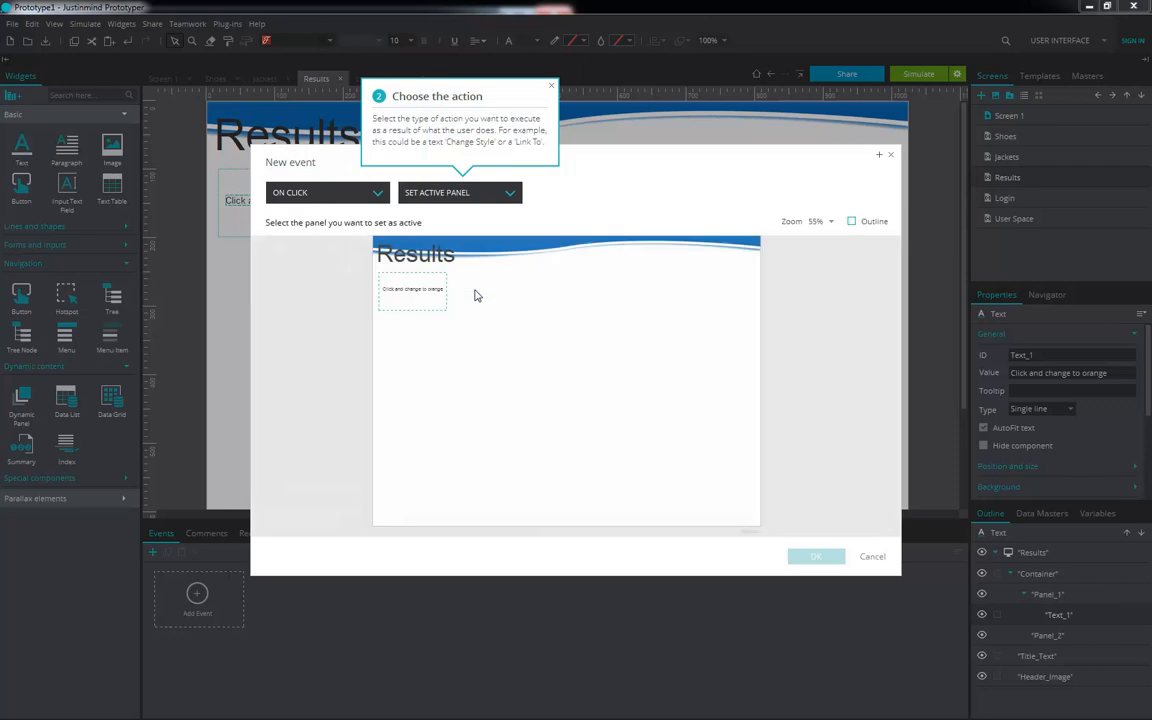
left_click(419, 300)
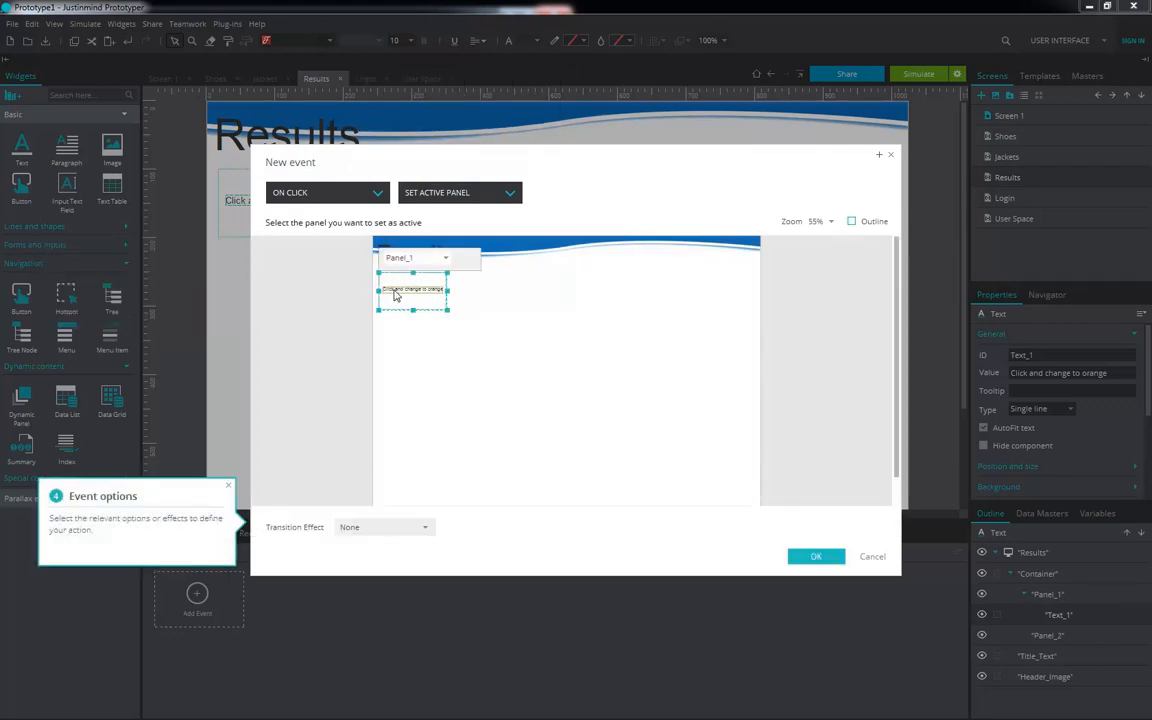
left_click(435, 259)
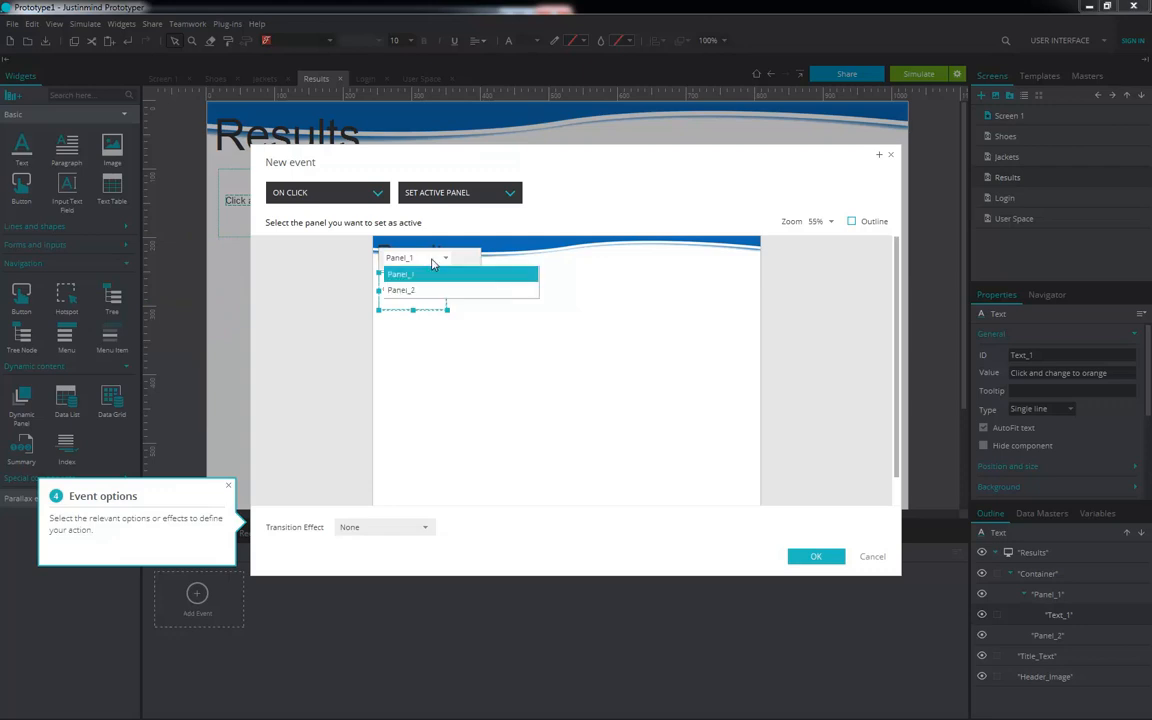
left_click(427, 290)
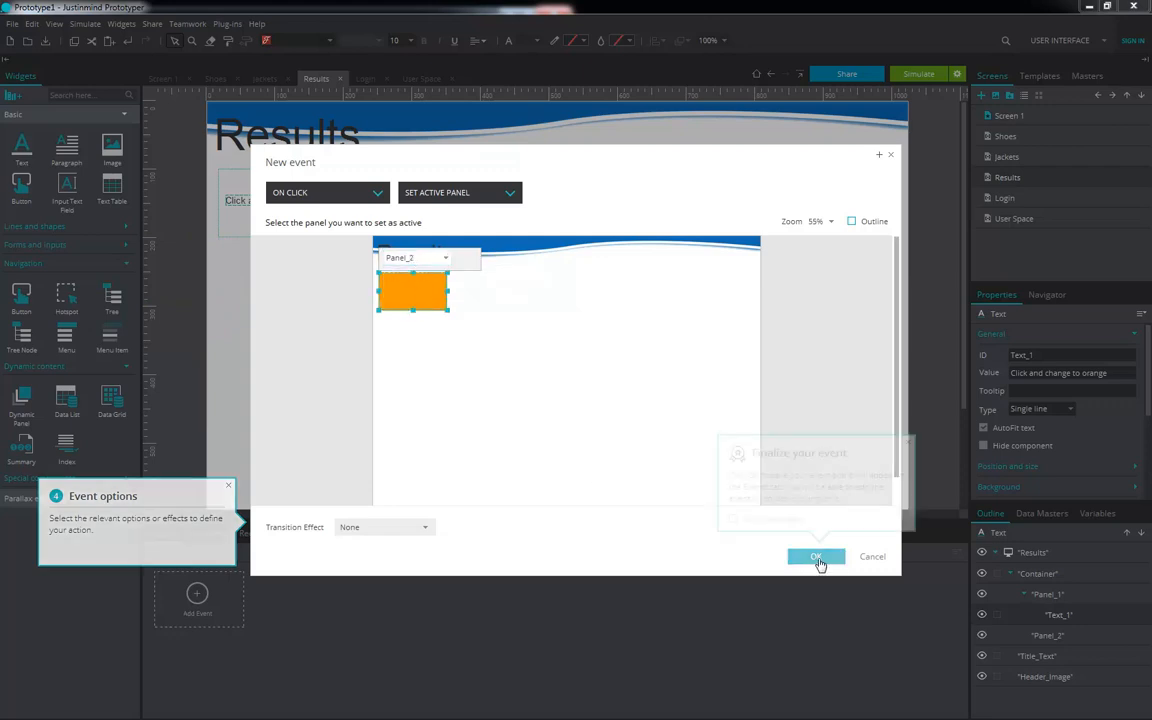
left_click(816, 557)
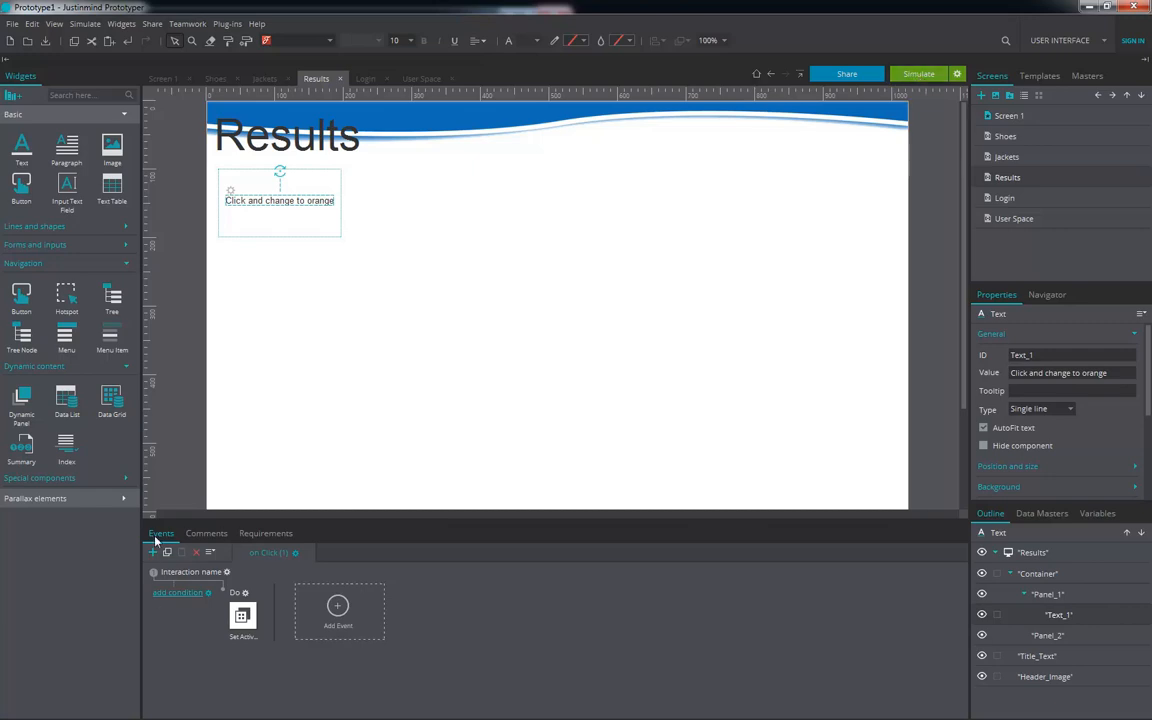
Step: Simulate the Results screen and test the on-click switch to the orange panel
left_click(918, 73)
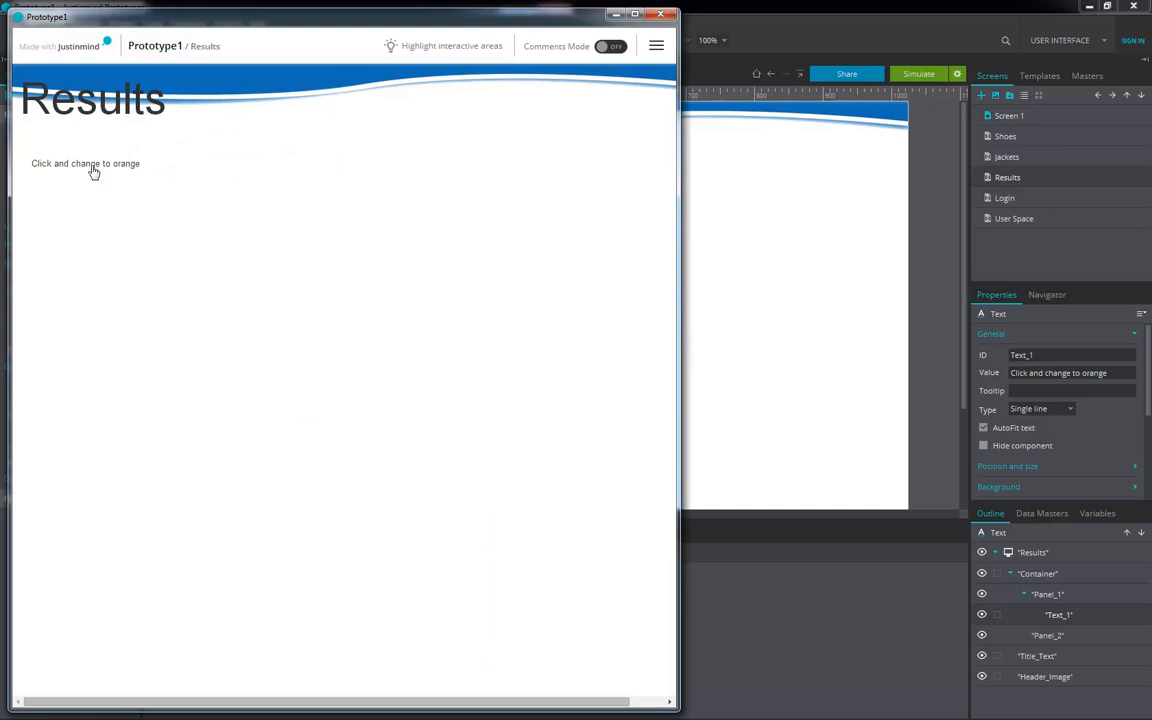
left_click(92, 168)
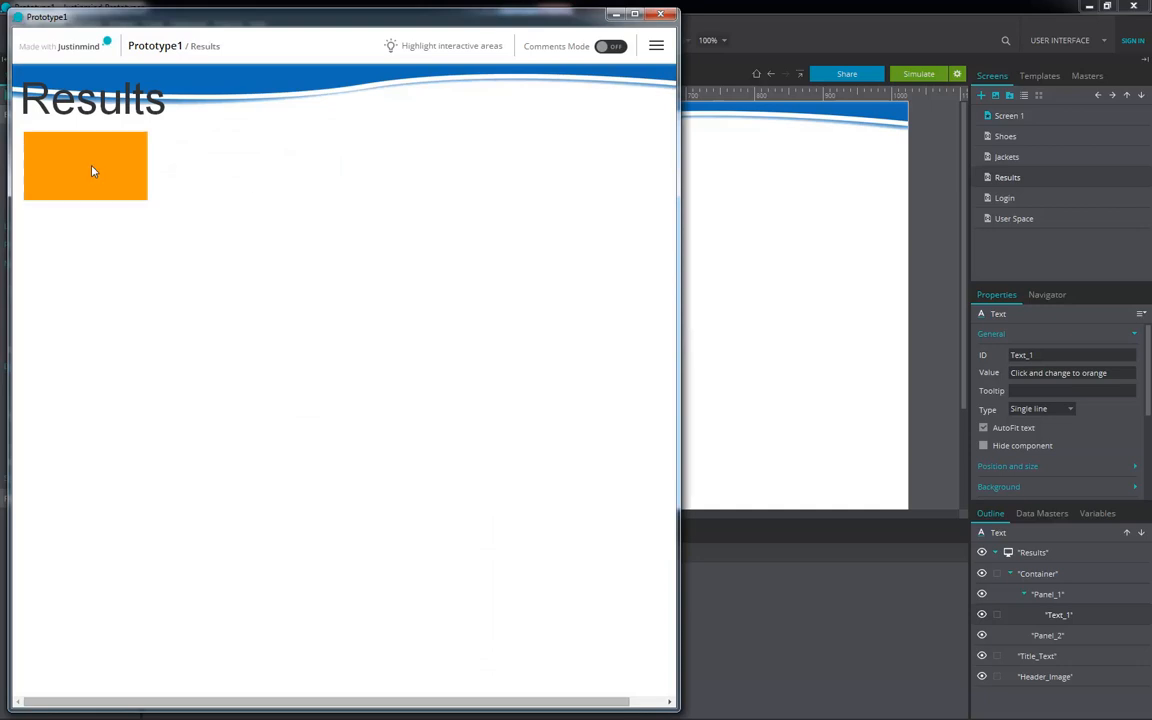
left_click(660, 14)
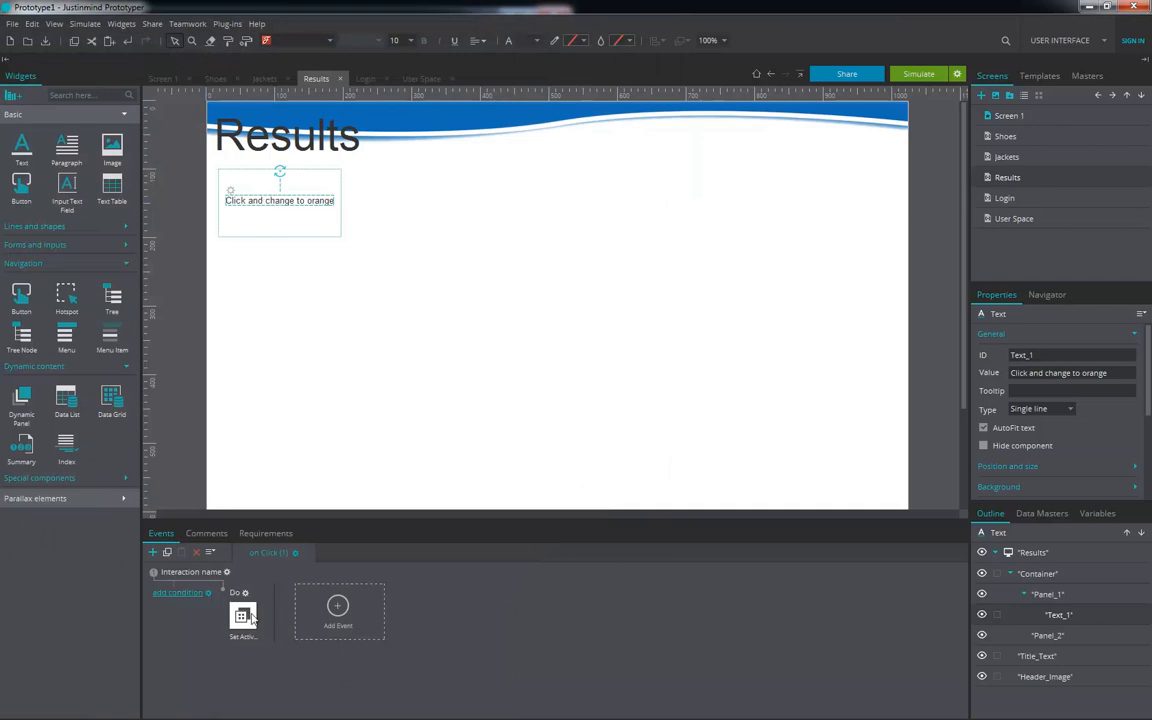
Step: Edit Text_1's Set Active Panel action to use the Pop transition effect
double_click(298, 200)
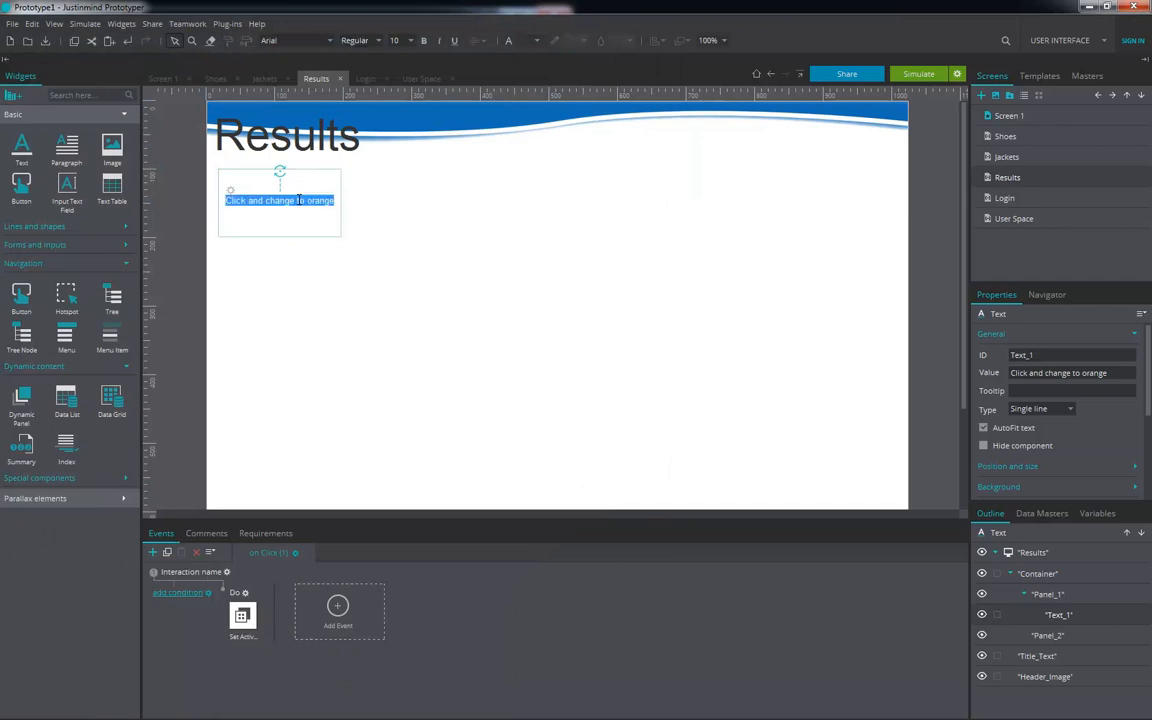
left_click(227, 573)
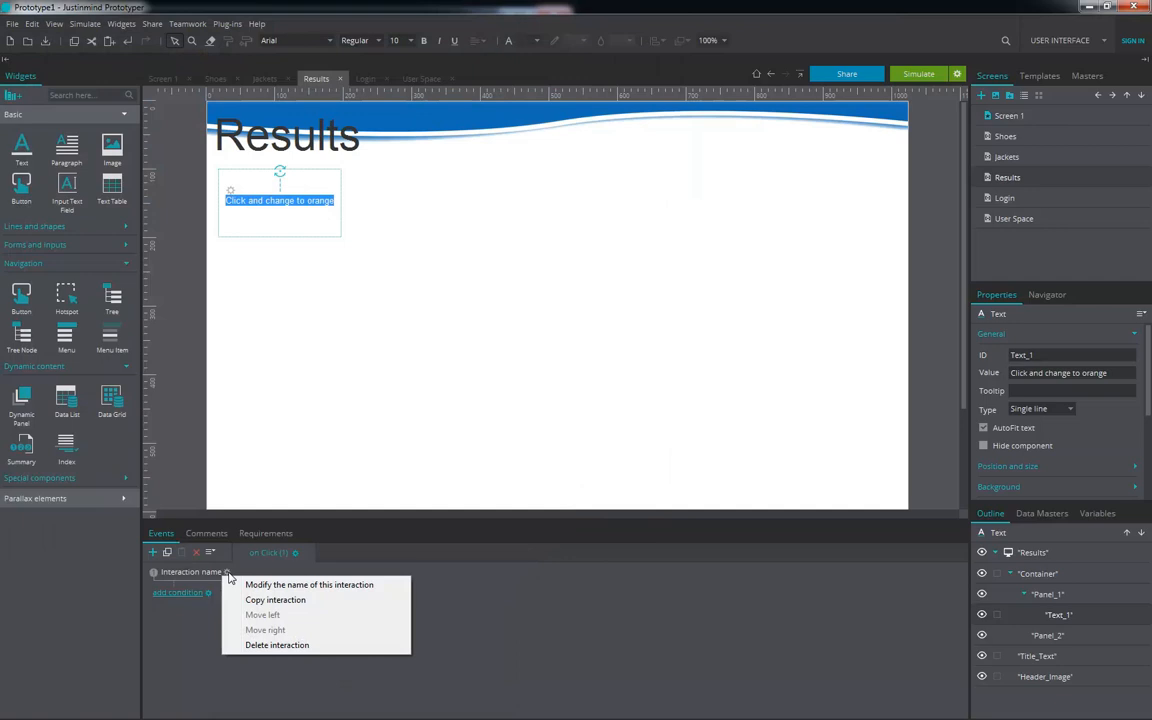
left_click(202, 648)
double_click(254, 630)
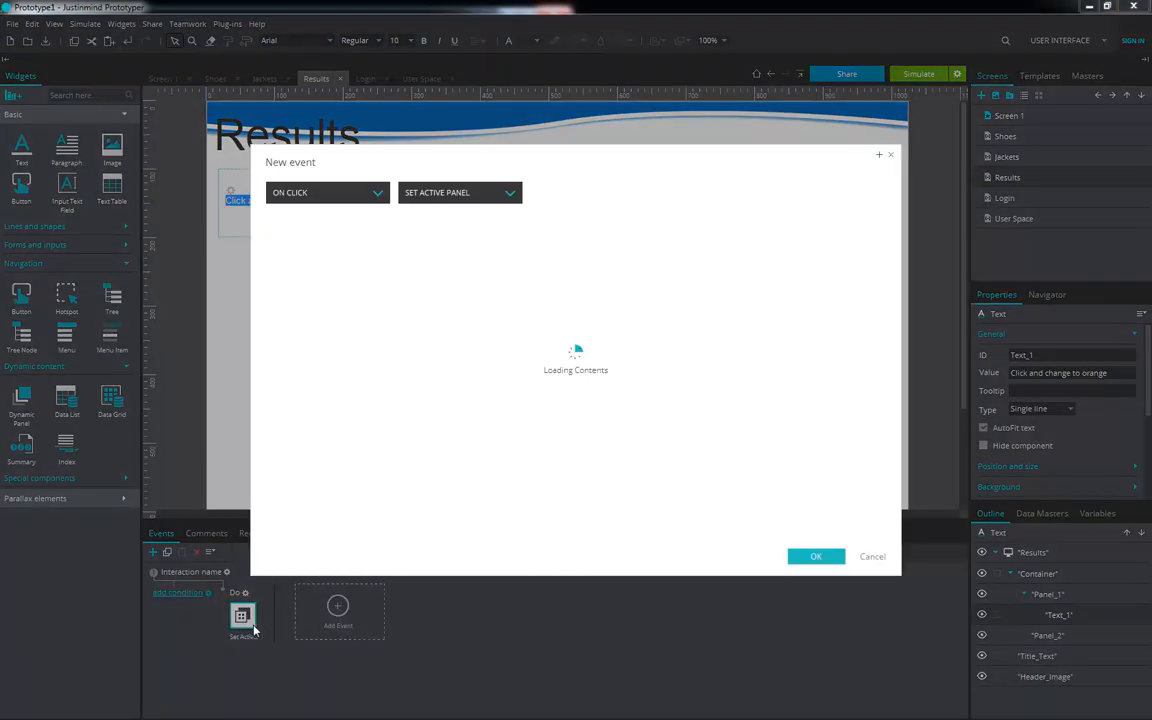
left_click(349, 528)
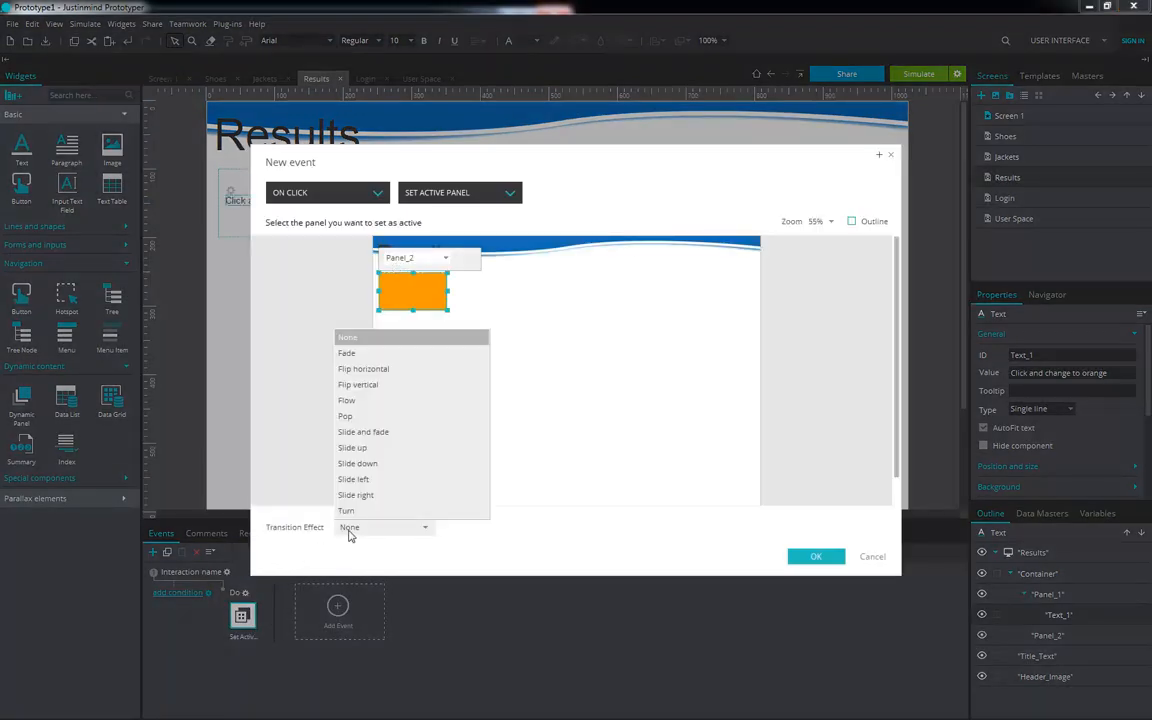
left_click(366, 419)
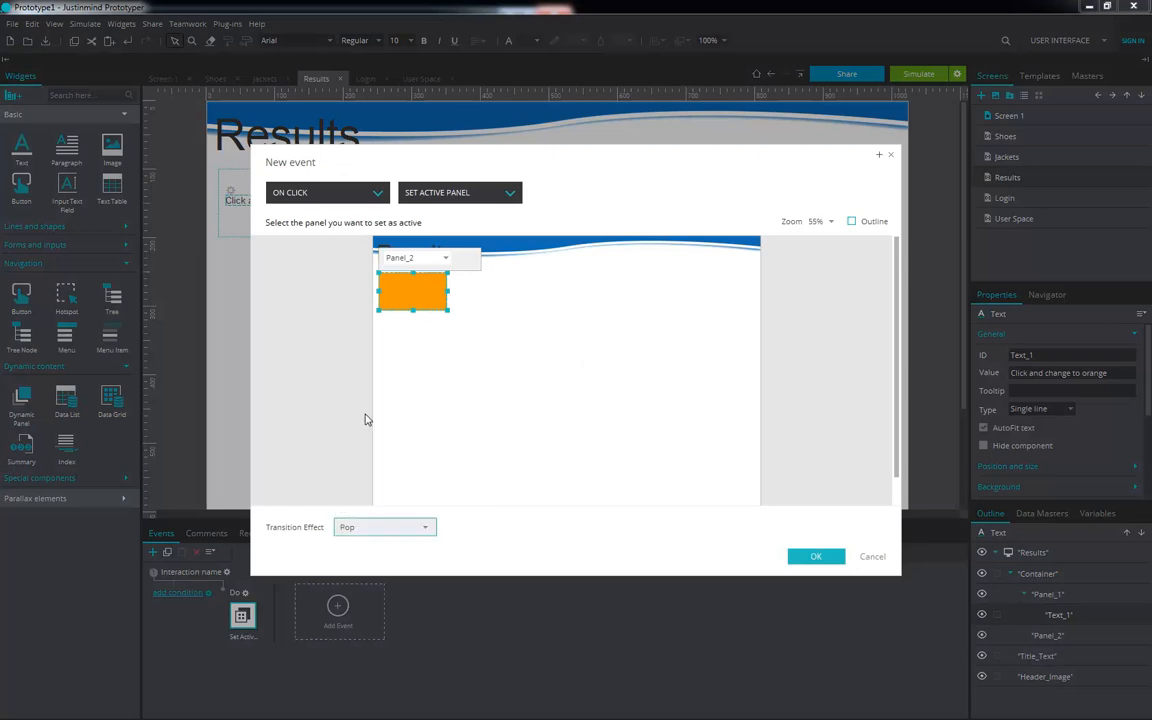
left_click(814, 556)
Step: Simulate the Results screen again and test the Pop transition on the clickable text
left_click(918, 73)
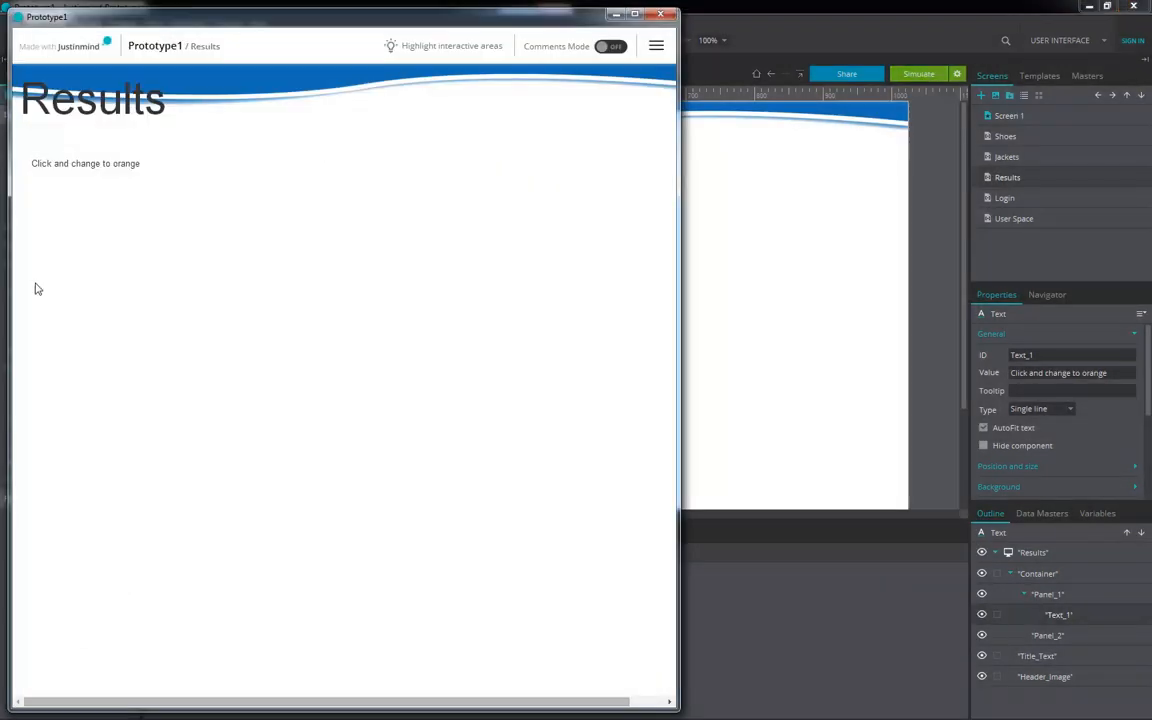
left_click(60, 165)
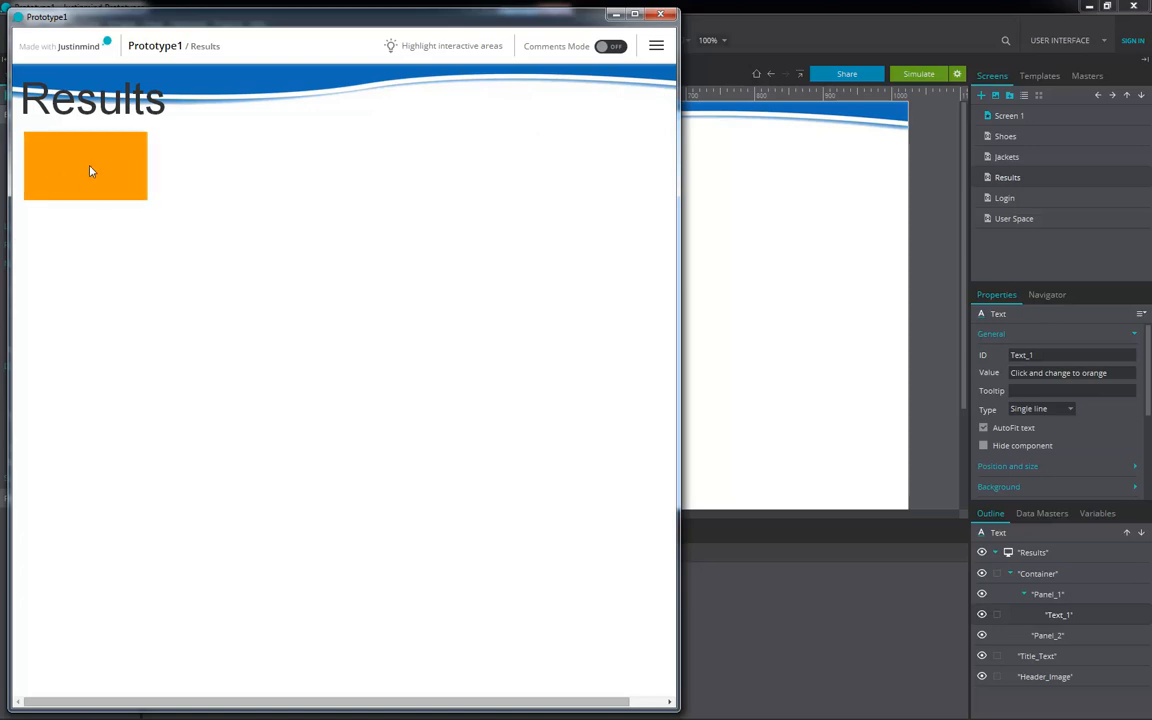
left_click(661, 16)
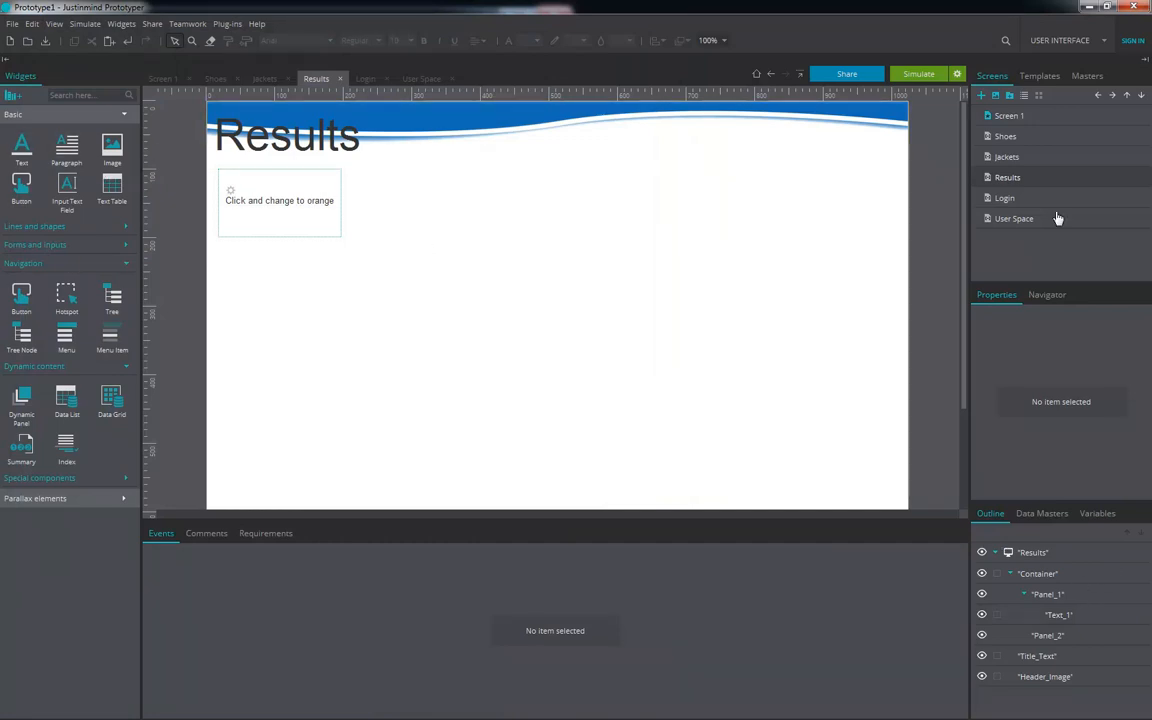
Step: On the Shoes screen, place a dynamic panel below the title and add a text widget inside its Panel_1
left_click(1021, 138)
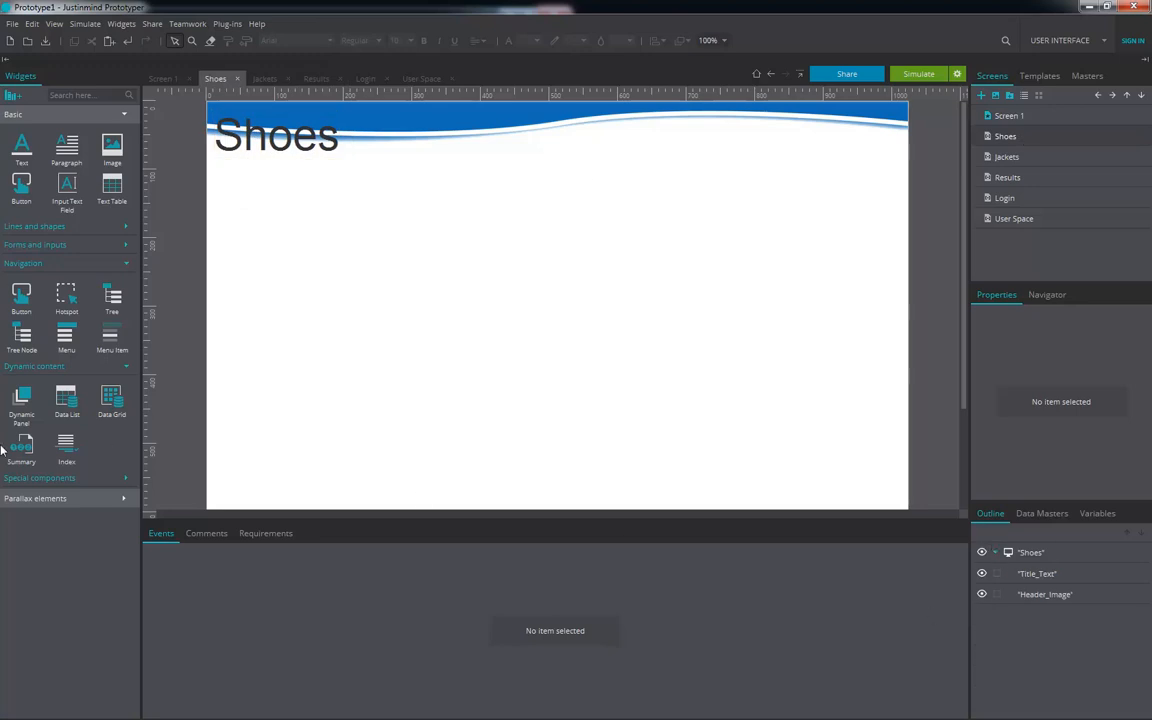
left_click_drag(21, 397, 240, 189)
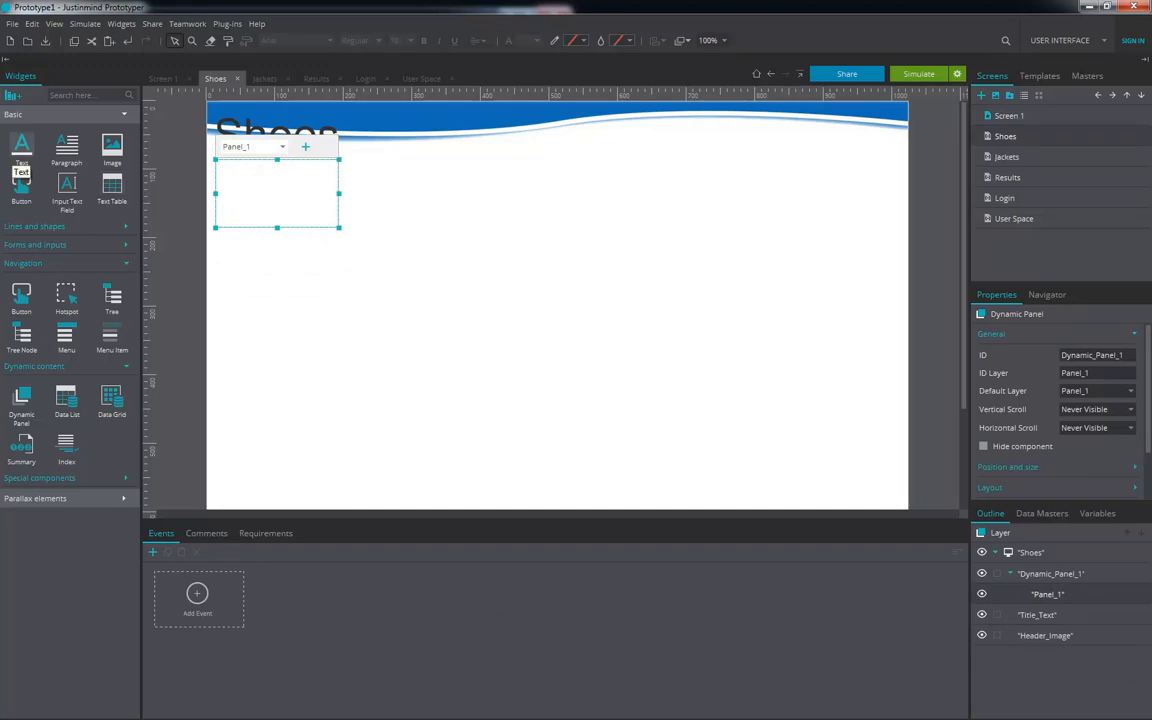
left_click_drag(21, 150, 257, 165)
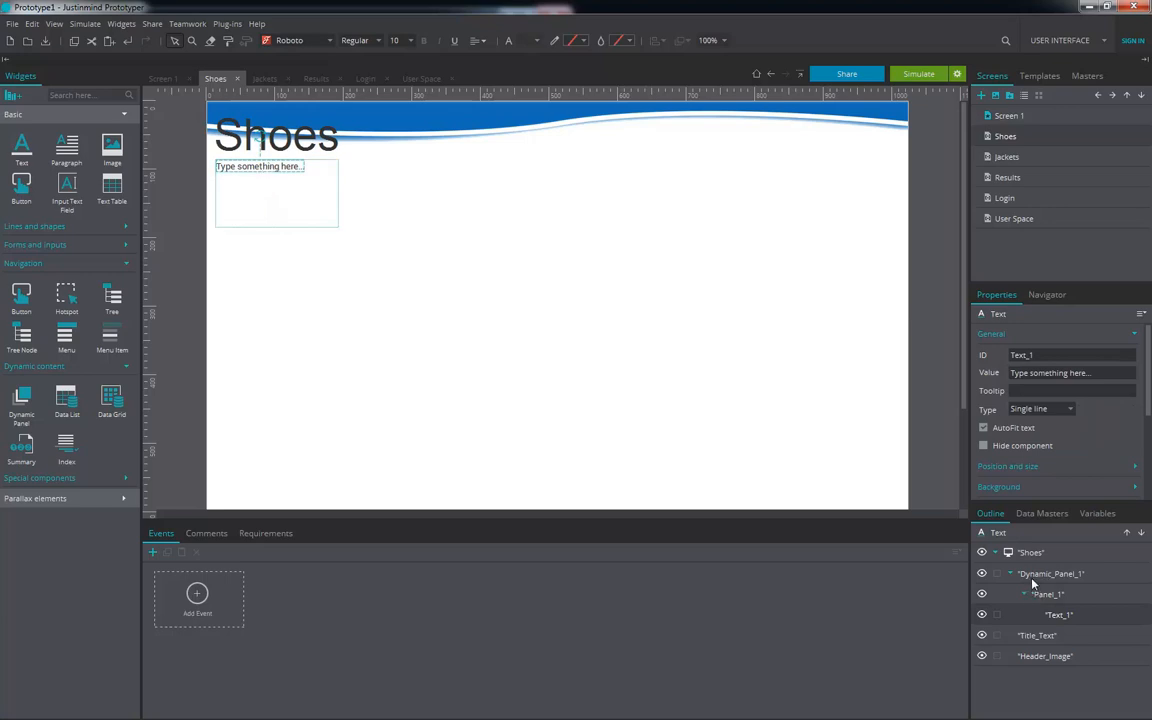
Step: Change the new text in the dynamic panel to read "Shoes"
double_click(268, 166)
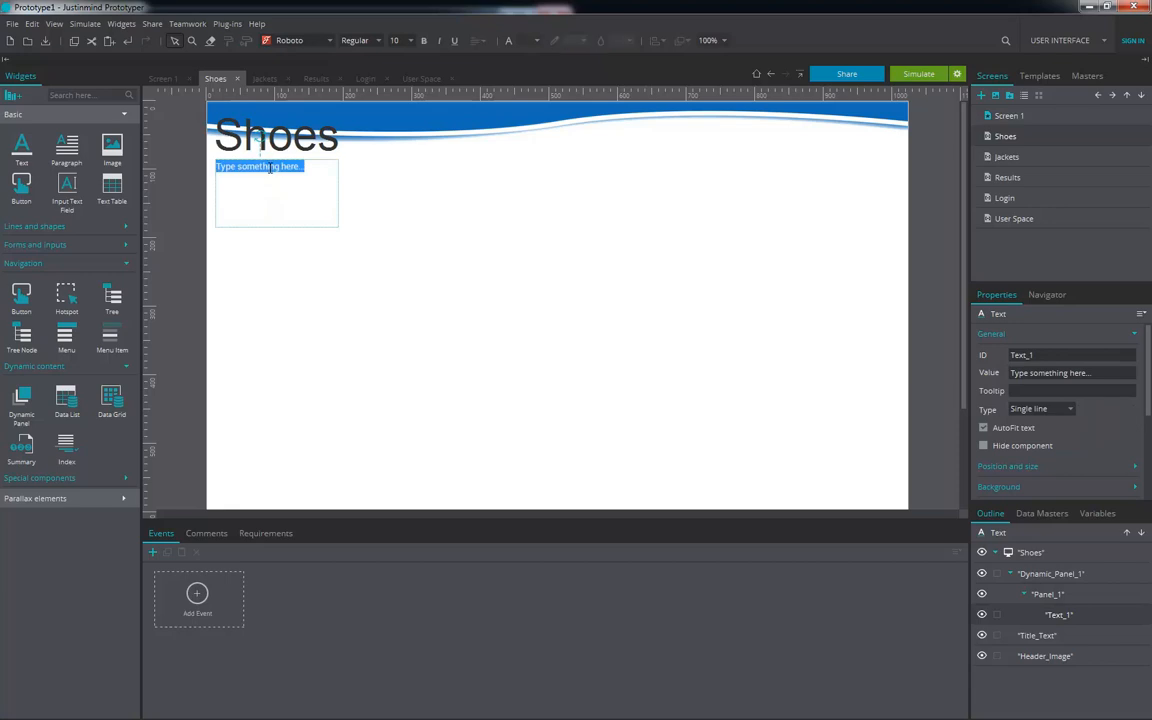
type("N")
type("hoes")
Step: Give the "Shoes" text inside the dynamic panel a light blue background
double_click(230, 166)
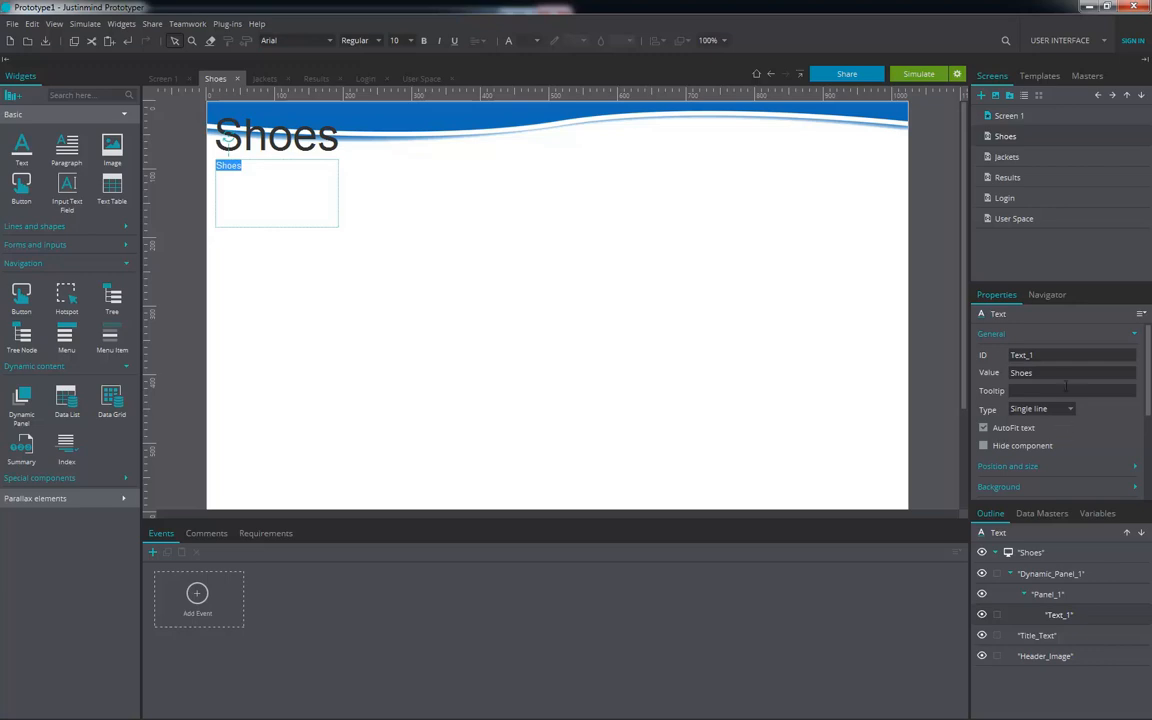
left_click(1134, 335)
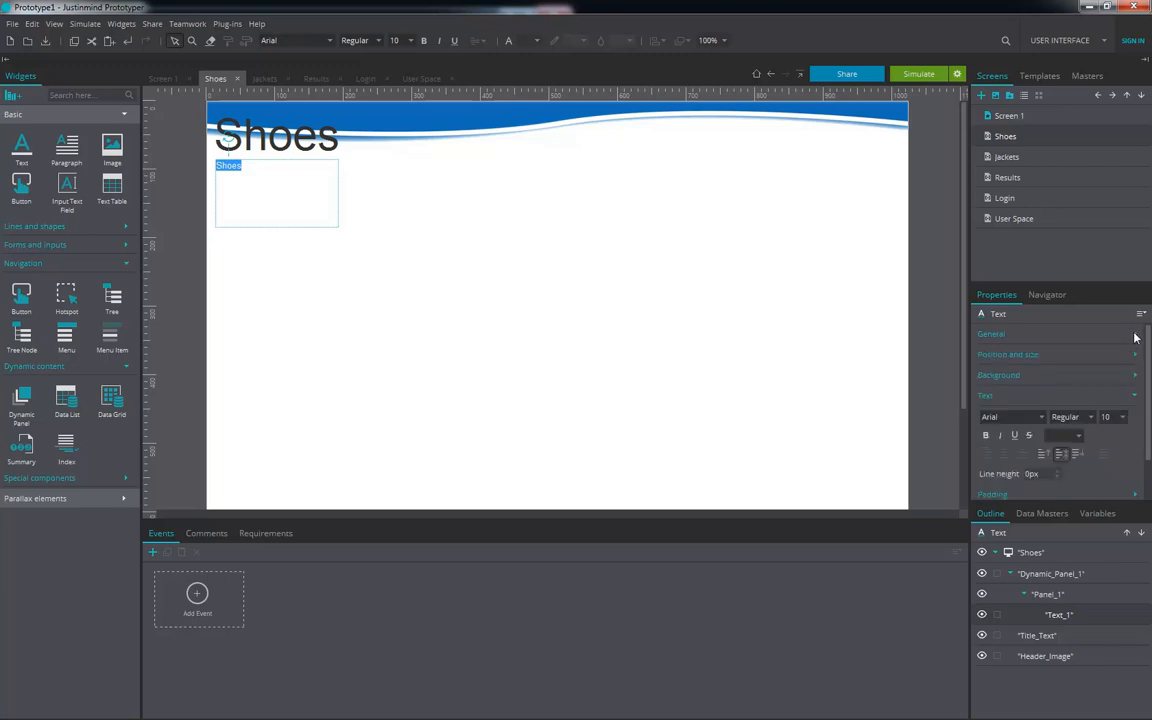
left_click(1134, 375)
left_click(1003, 399)
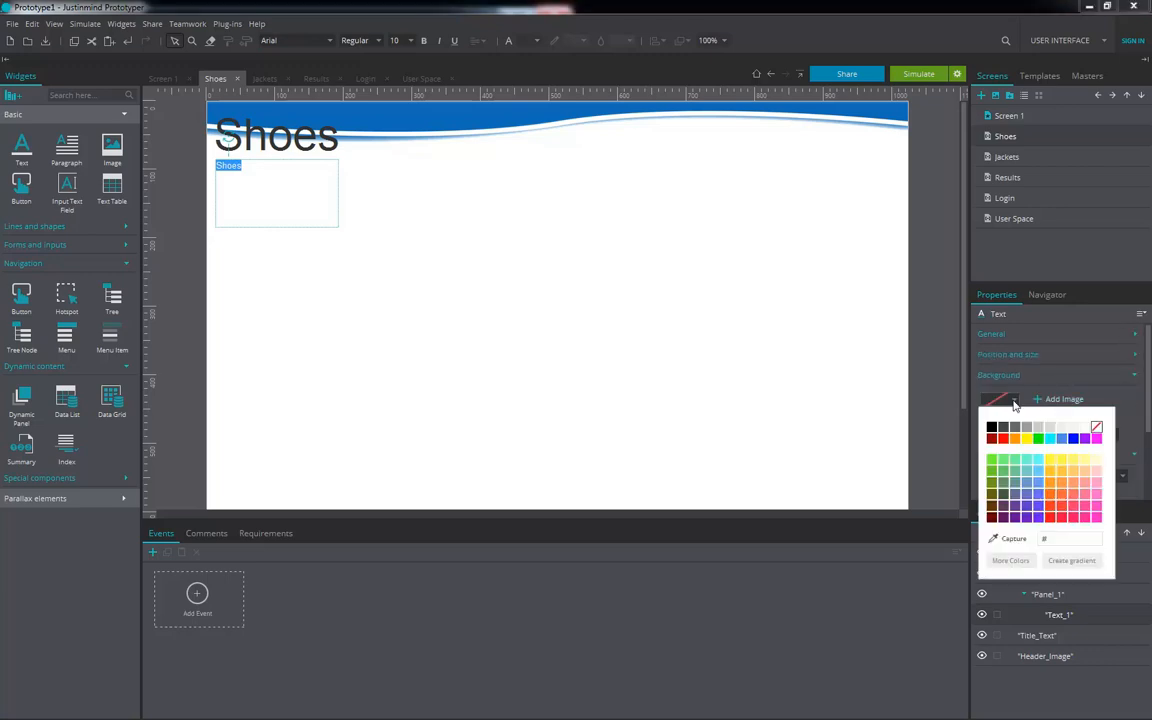
left_click(1040, 476)
left_click(1134, 376)
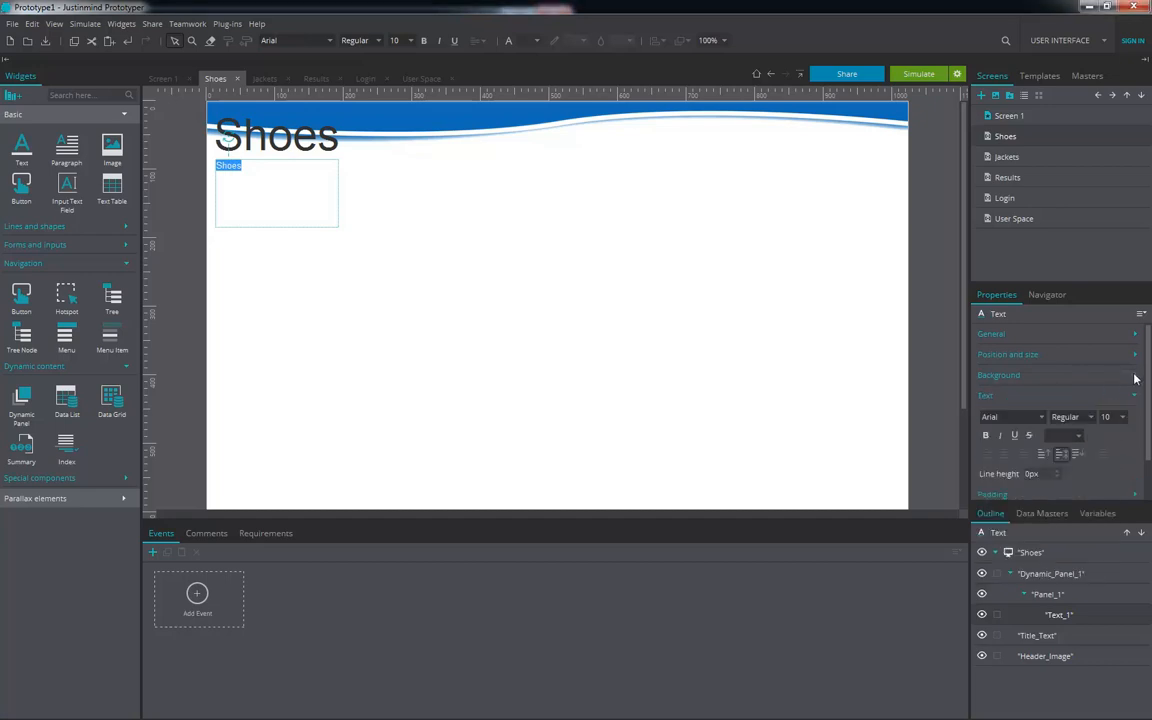
Step: Apply a solid violet-blue border of width 2 to all sides of the panel's "Shoes" text
left_click(1133, 397)
left_click(1136, 440)
left_click(1072, 473)
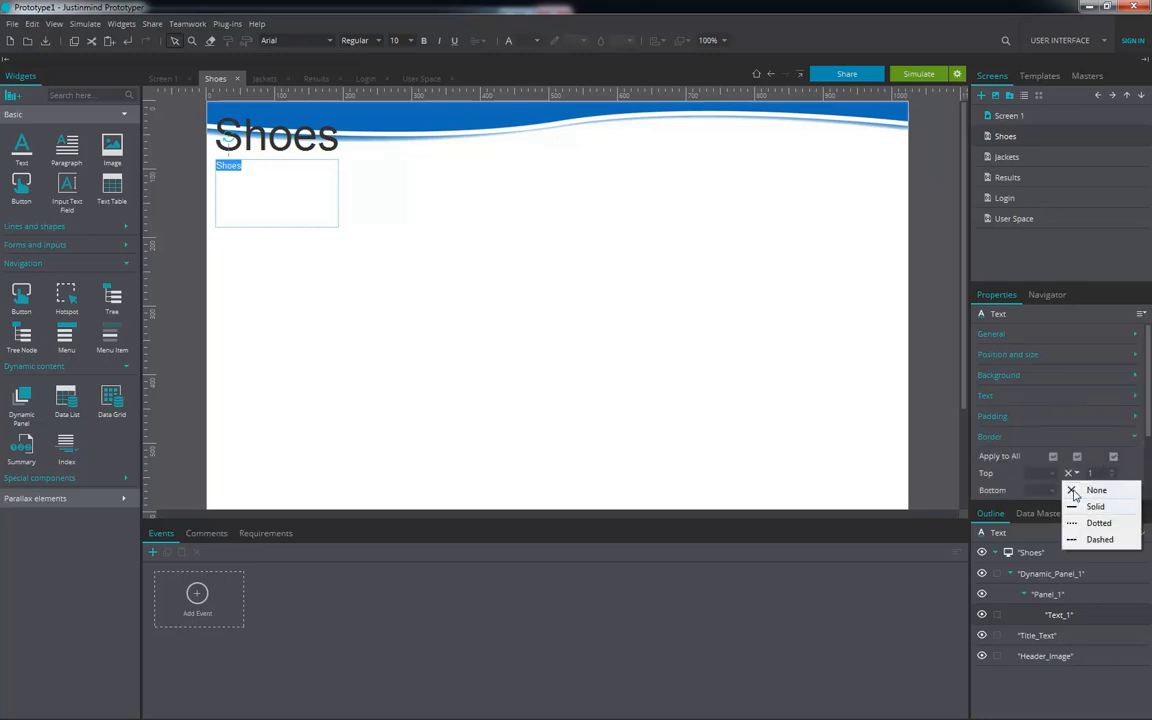
left_click(1090, 506)
scroll(1098, 419, "down", 1)
left_click(1111, 431)
left_click(1052, 434)
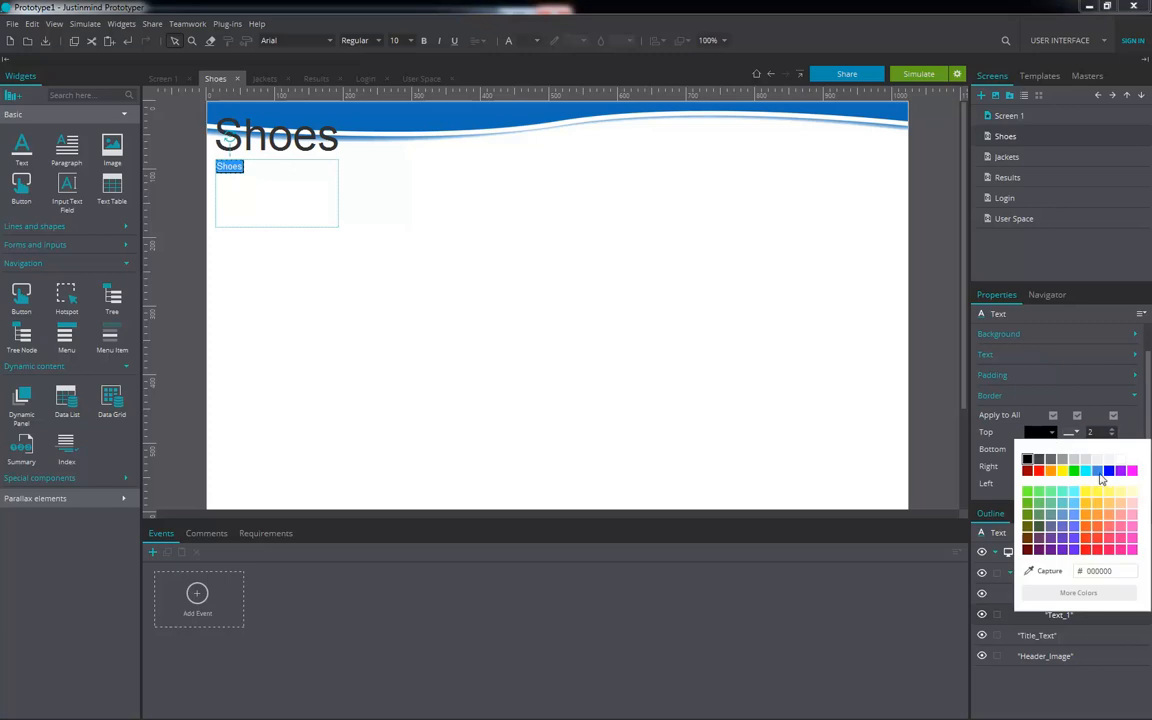
left_click(1075, 533)
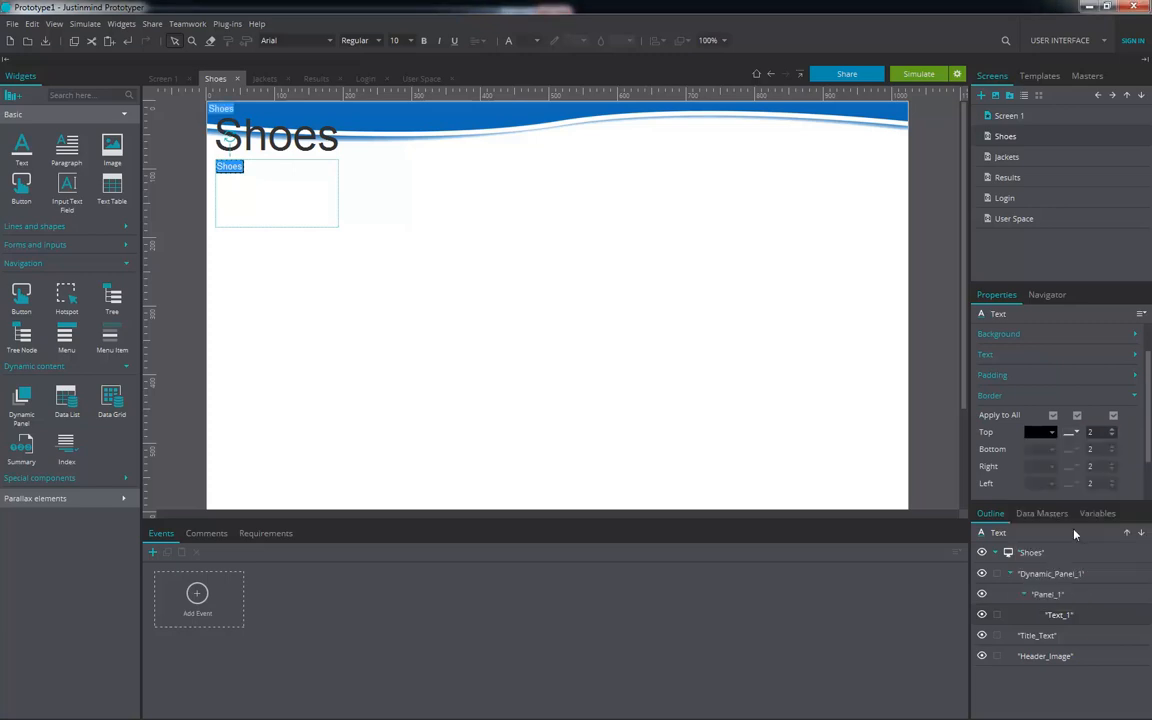
Step: Reselect the panel's "Shoes" text and display its position and size properties
left_click(342, 296)
left_click(250, 183)
double_click(238, 169)
left_click(243, 169)
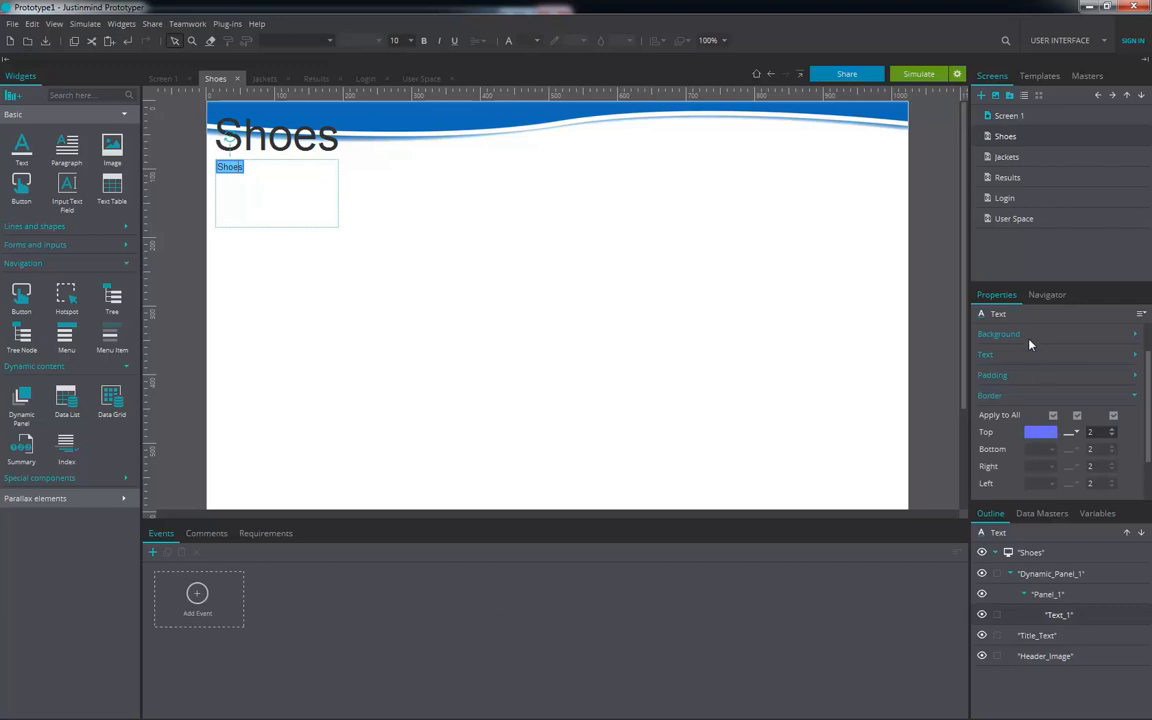
left_click(1131, 396)
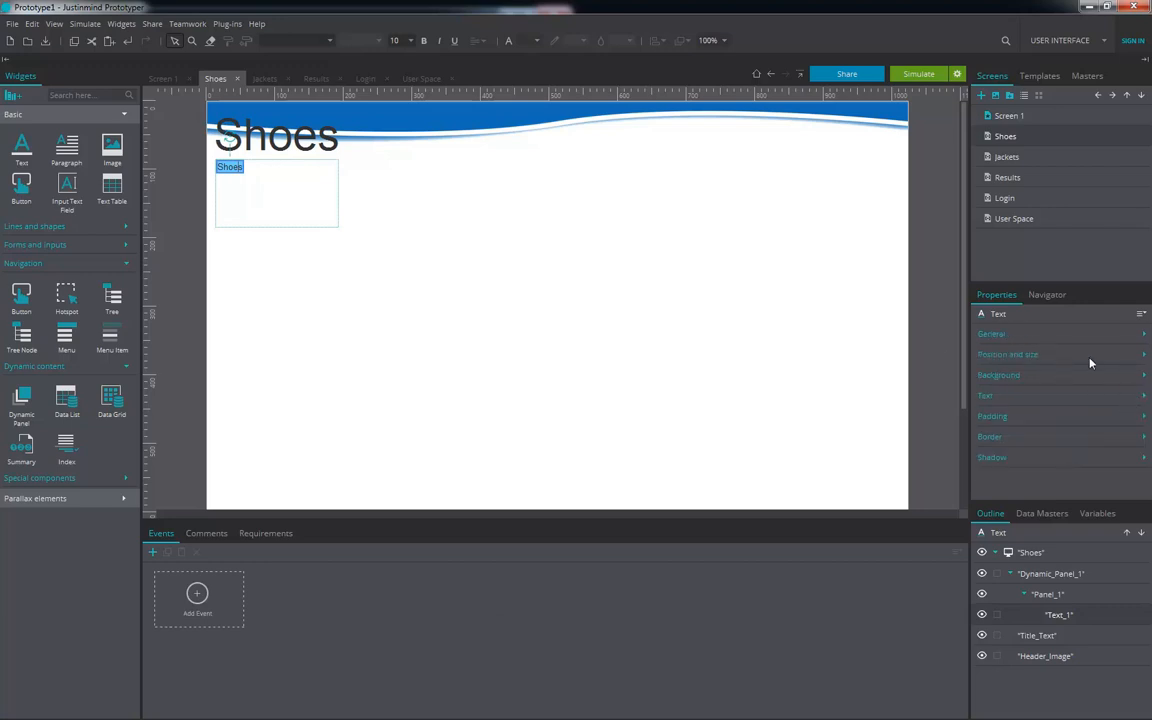
left_click(1143, 356)
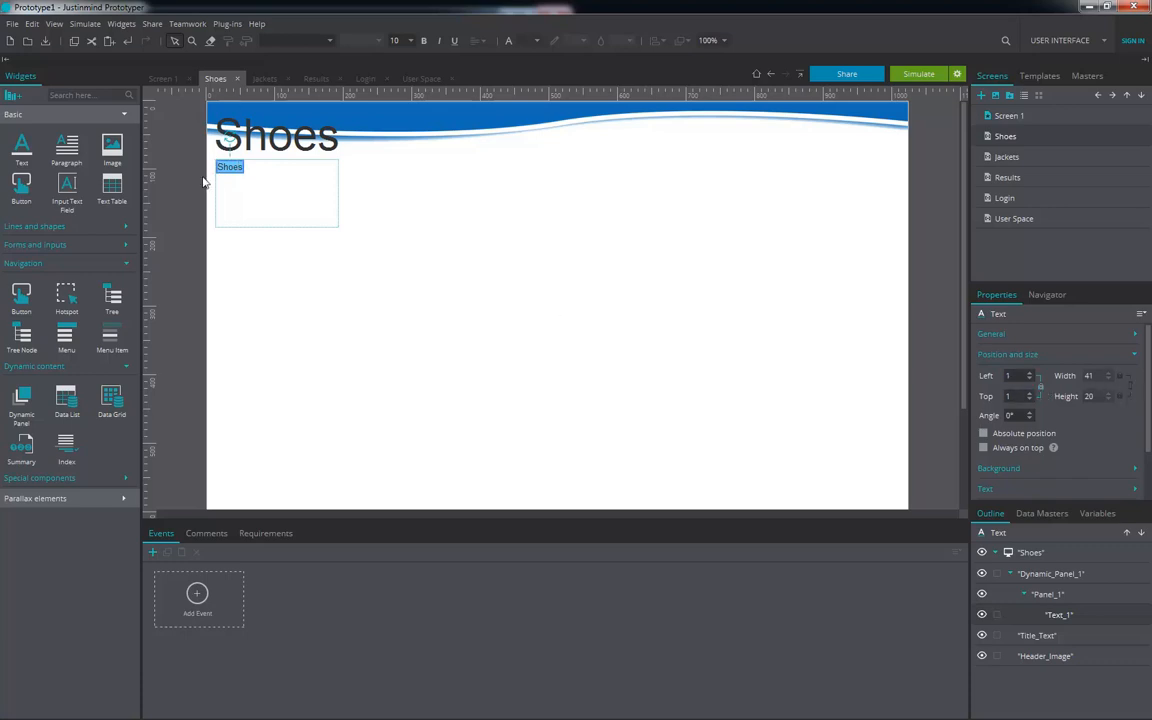
Step: Try moving the "Shoes" text to the middle of the dynamic panel and undo the move
left_click(246, 181)
left_click(240, 170)
left_click_drag(246, 181, 252, 187)
key("ctrl+z")
key("ctrl+z")
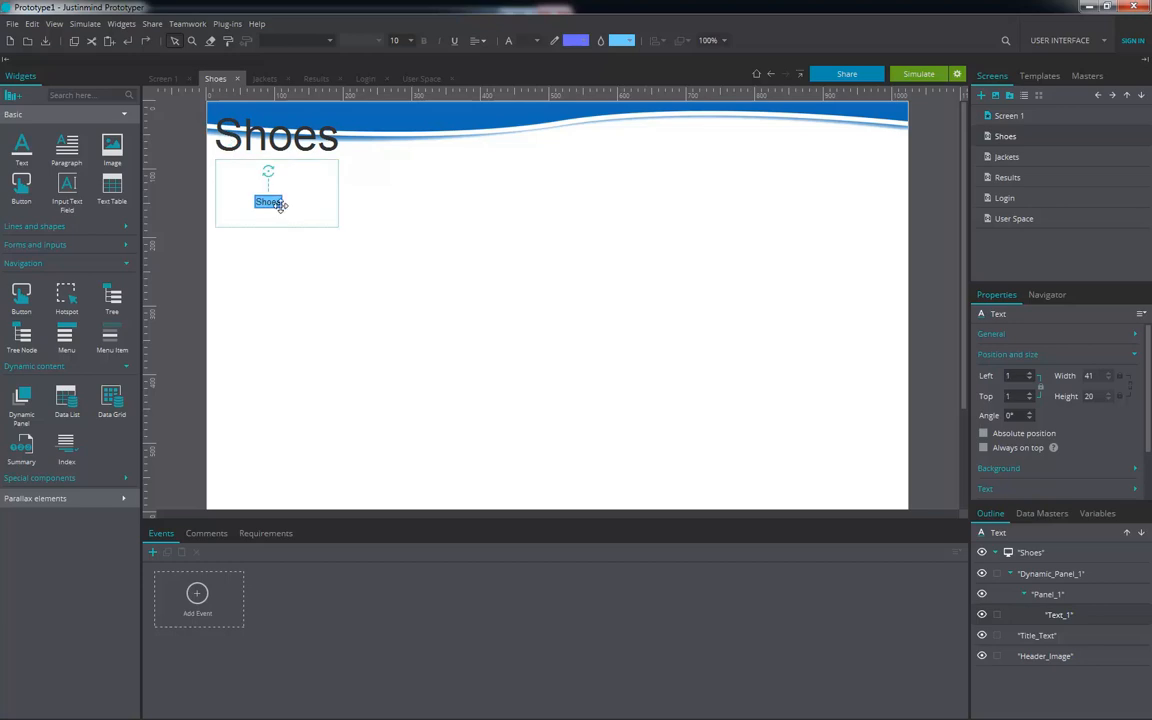
left_click(294, 285)
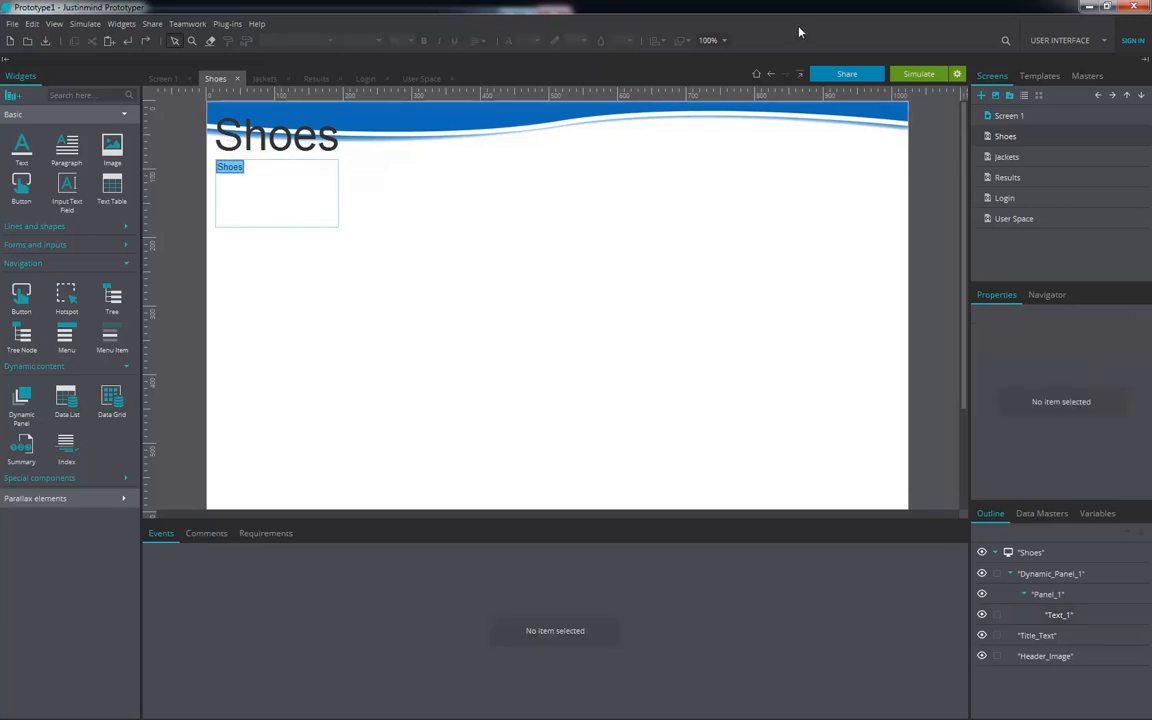
Step: Simulate the Shoes screen to check the dynamic panel and close the simulation
left_click(917, 82)
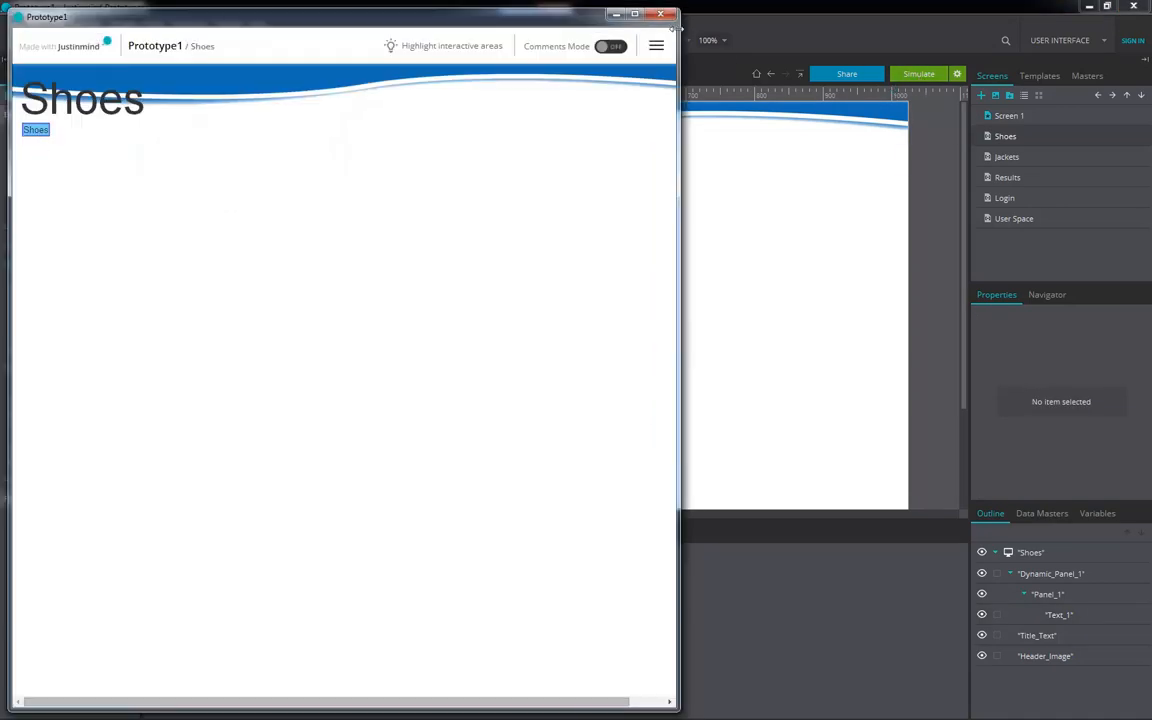
left_click(660, 14)
Step: Add a second panel to the Shoes screen's dynamic panel and copy the "Shoes" text from Panel_1 into it
left_click(260, 178)
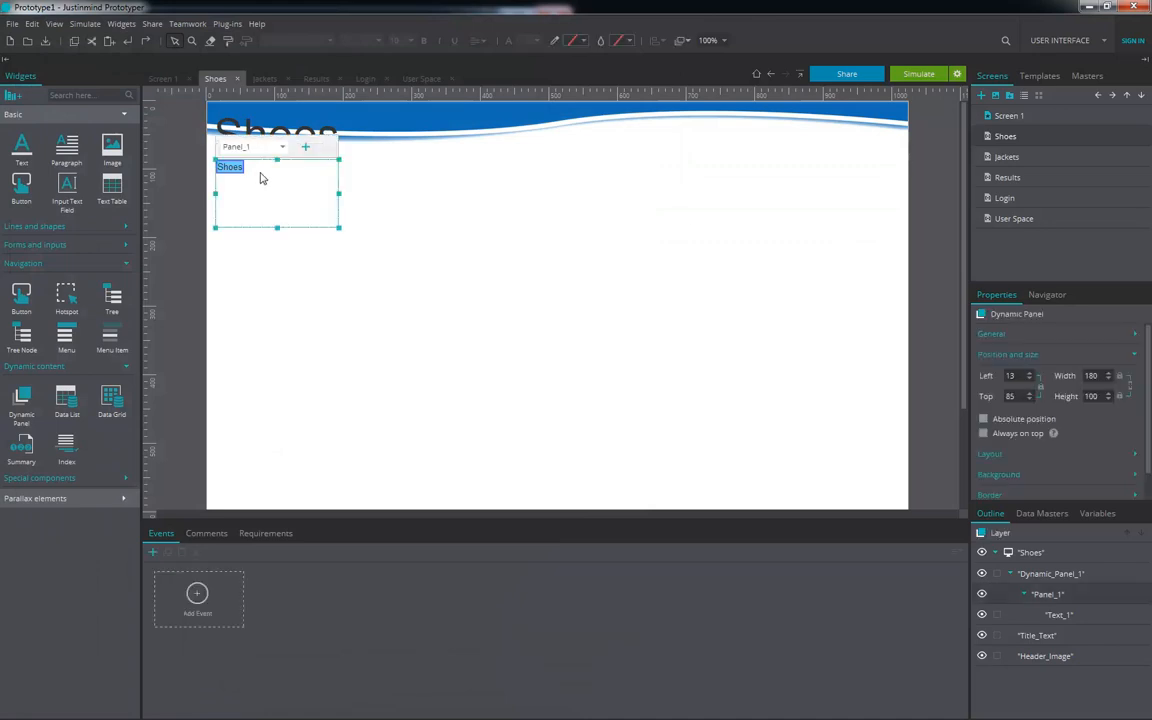
left_click(305, 146)
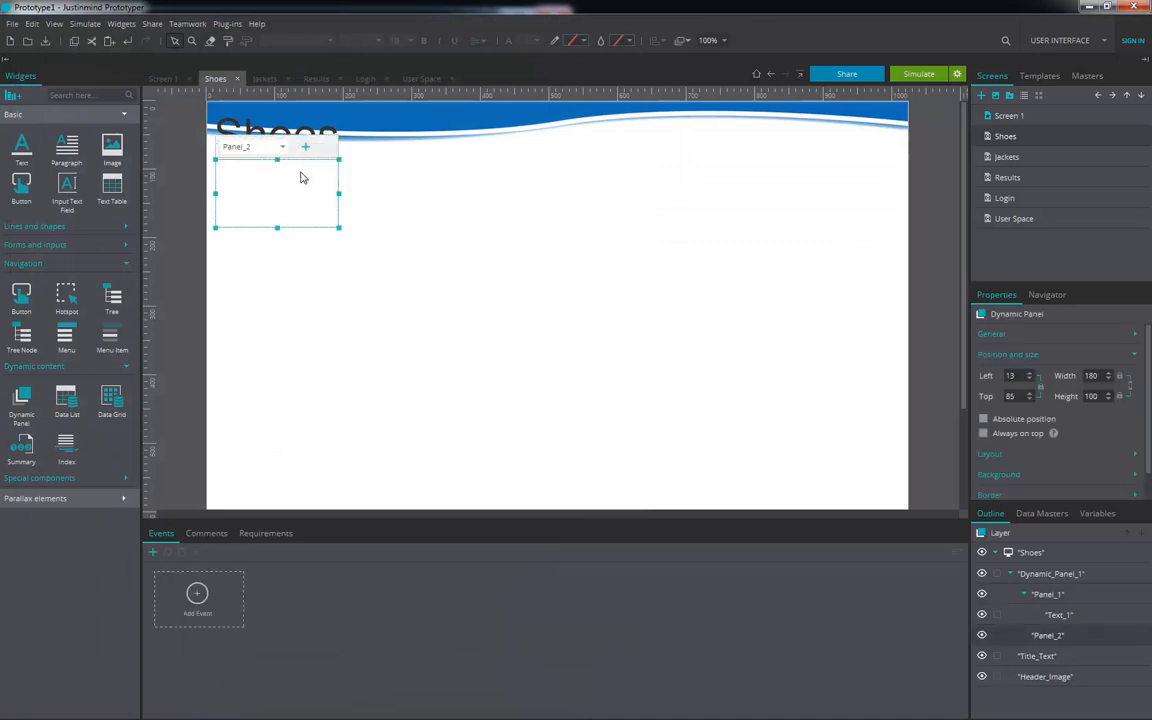
double_click(1048, 620)
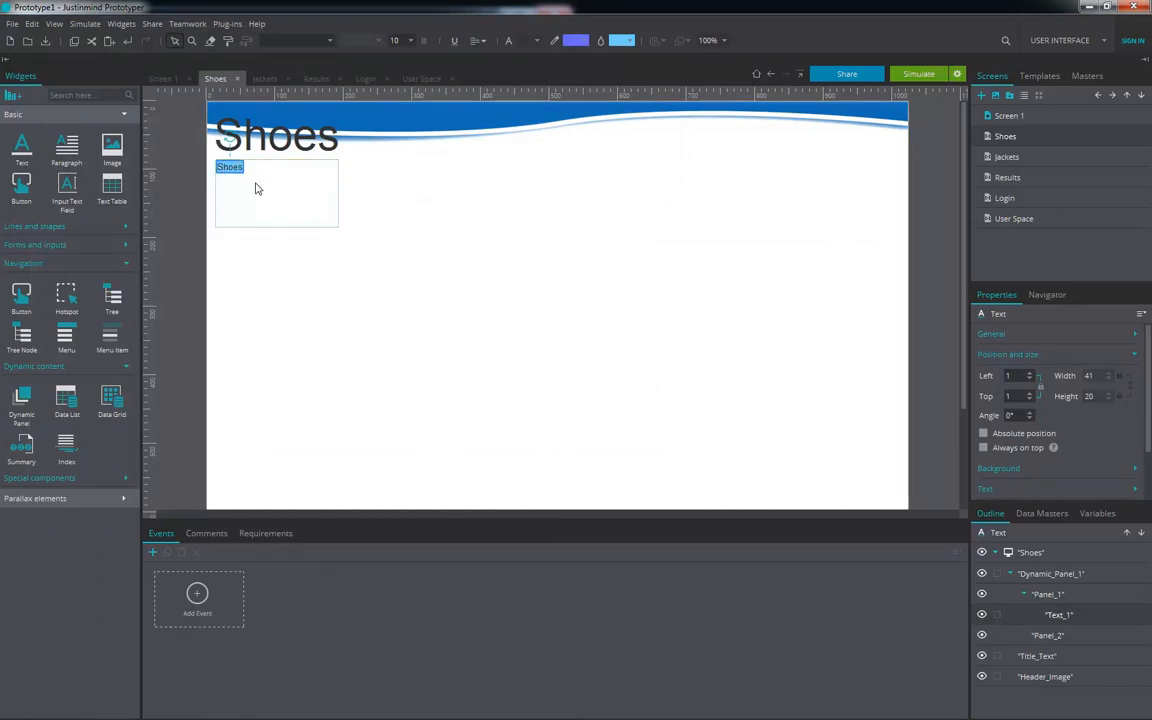
left_click(1047, 636)
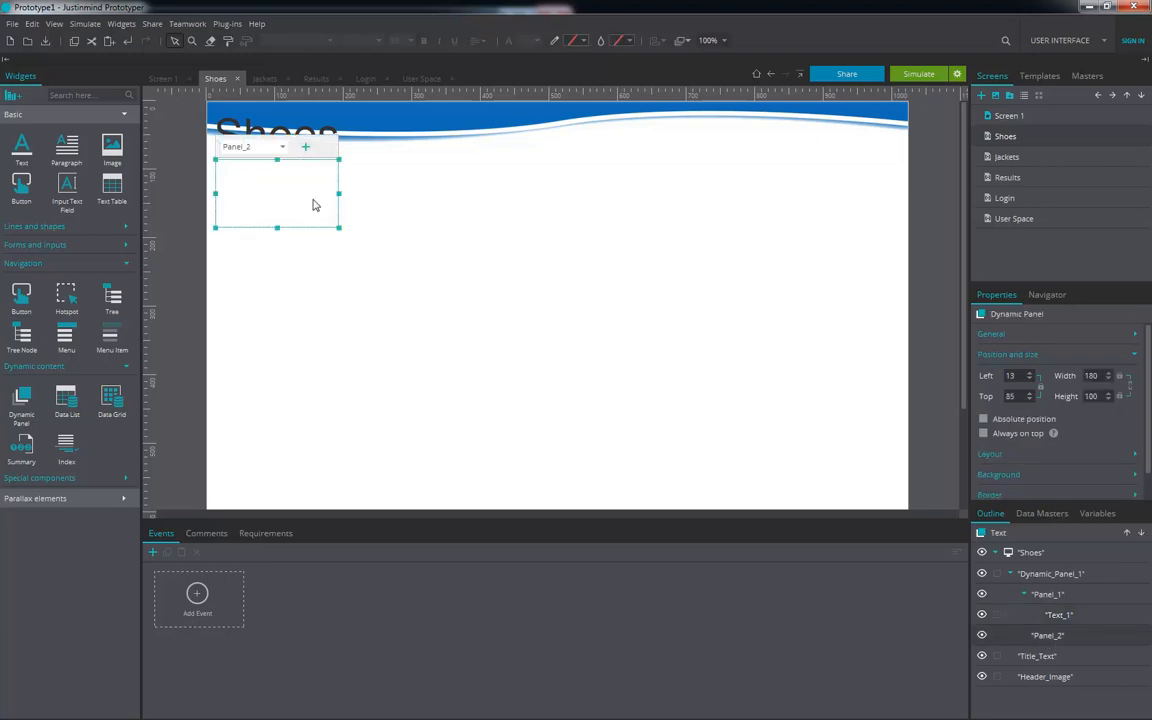
key("ctrl+v")
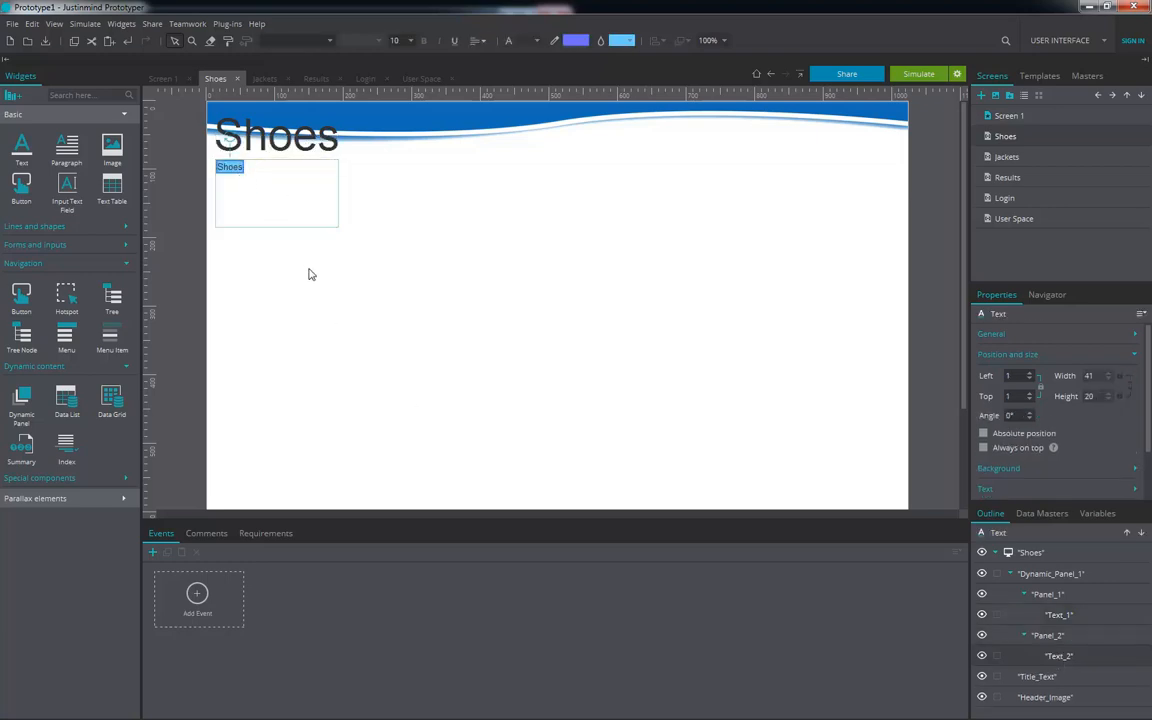
Step: Paste another copy of the "Shoes" text into Panel_2 and place it directly below the first, at left 1 and top 20
left_click(1066, 640)
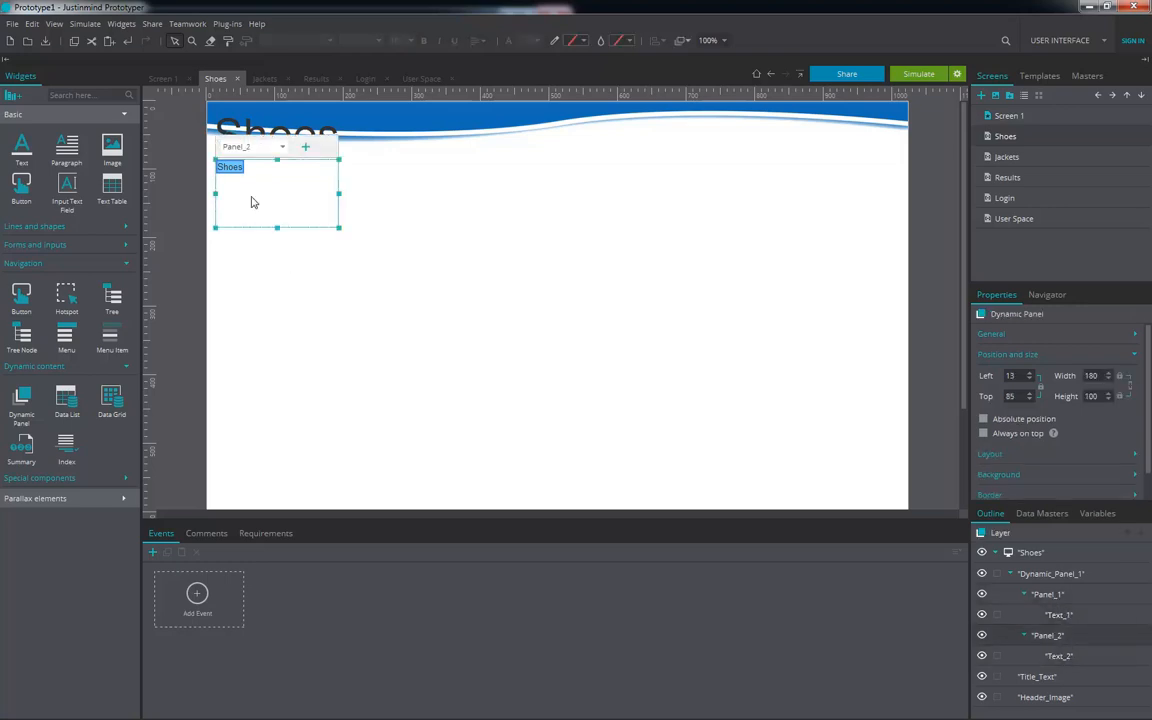
left_click(257, 147)
left_click(245, 178)
key("ctrl+v")
left_click_drag(233, 176, 231, 182)
key("Left")
key("Left")
key("Left")
key("Left")
key("Left")
key("Left")
key("Left")
key("Left")
key("Left")
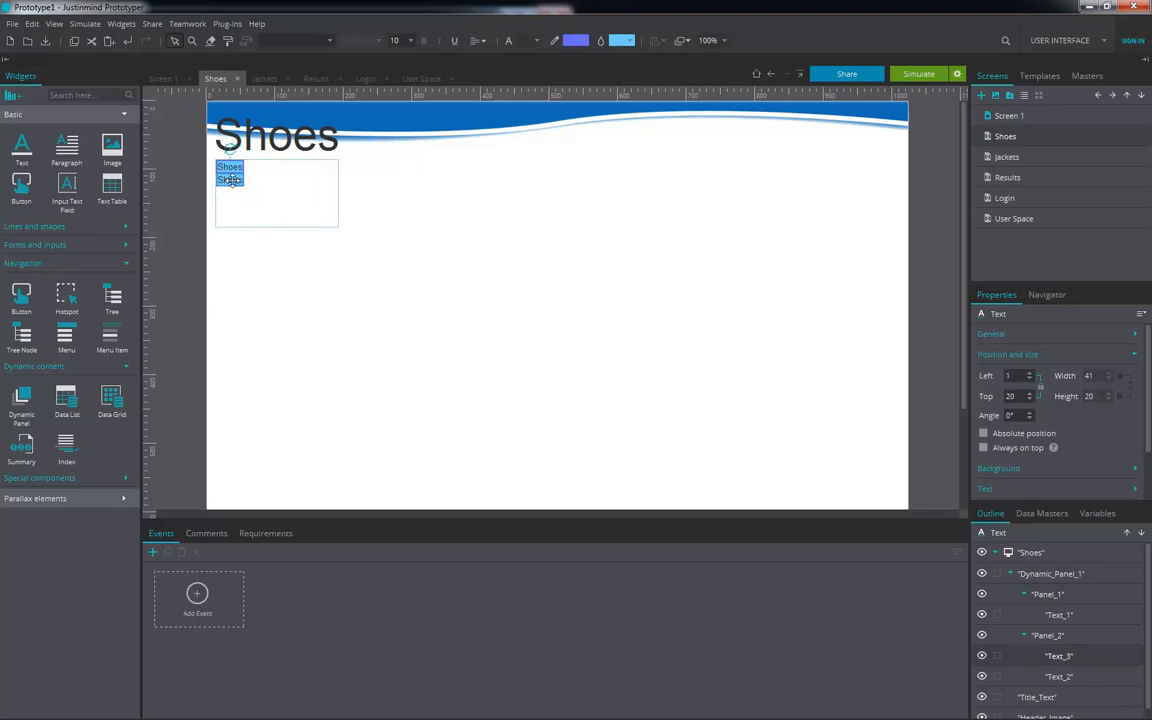
Step: Change the lower text in Panel_2 to "Adidas"
double_click(231, 181)
type("Adidas")
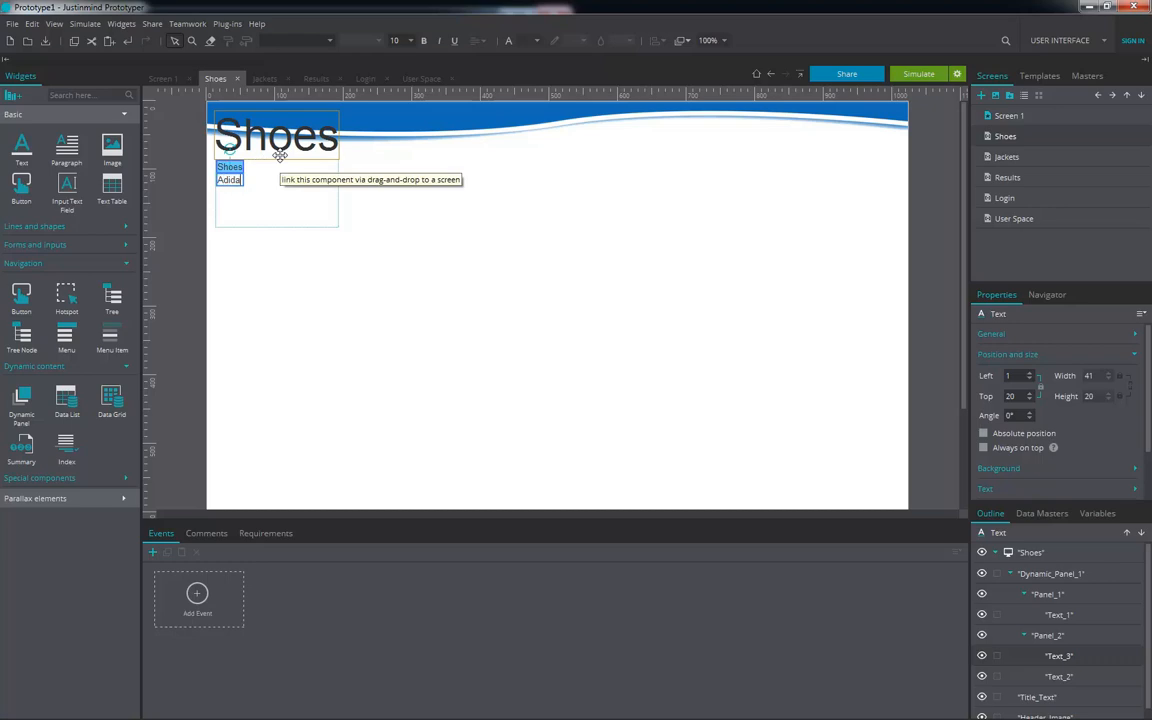
left_click(280, 194)
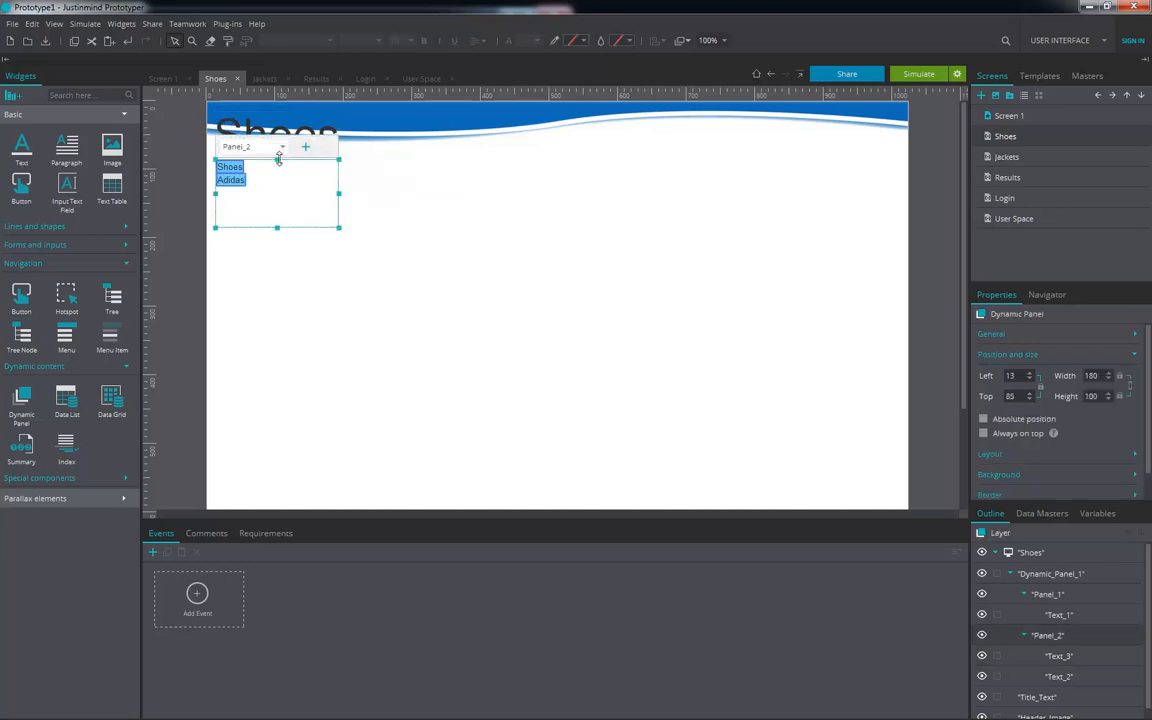
key("ctrl+c")
key("ctrl+v")
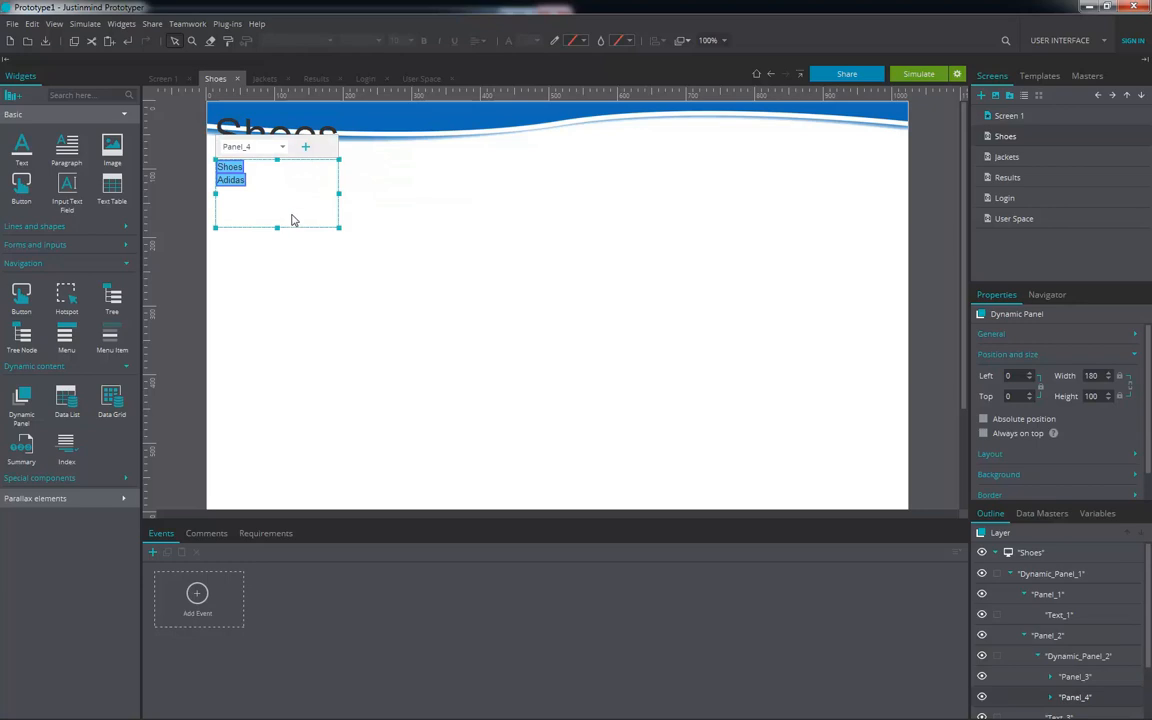
key("ctrl+z")
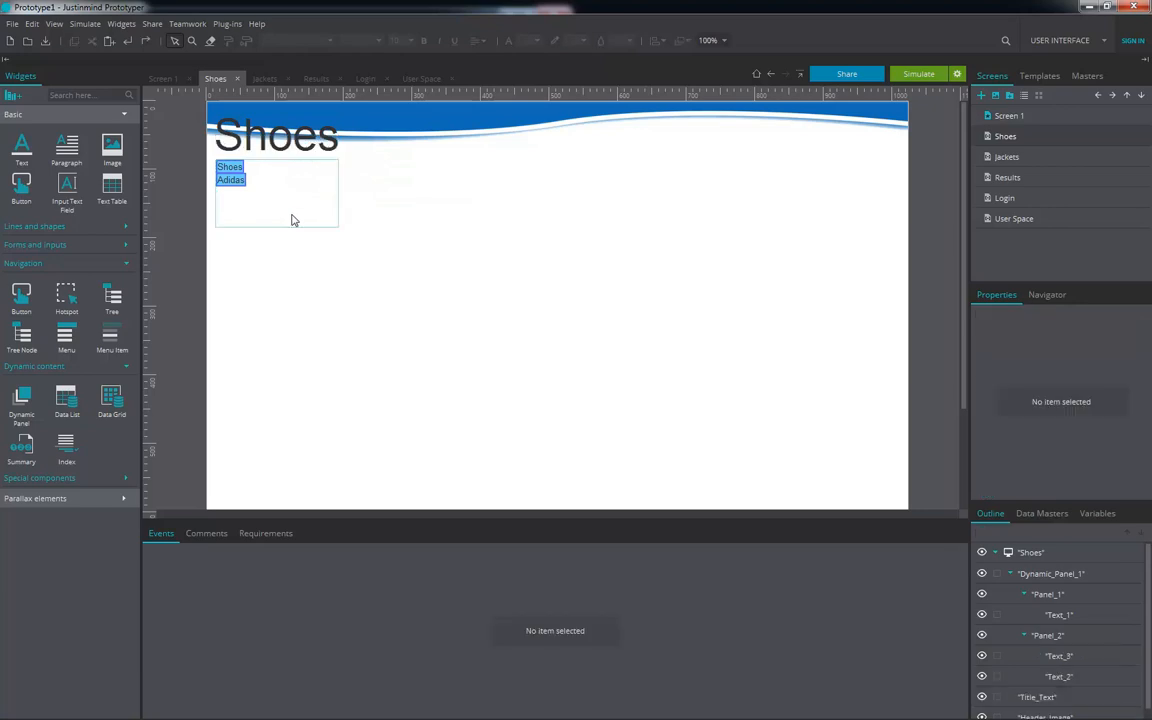
Step: Place a copy of the "Adidas" text below it at left 1 and top 40, and change the copy's wording to "Nike"
left_click(232, 179)
left_click_drag(252, 193, 233, 197)
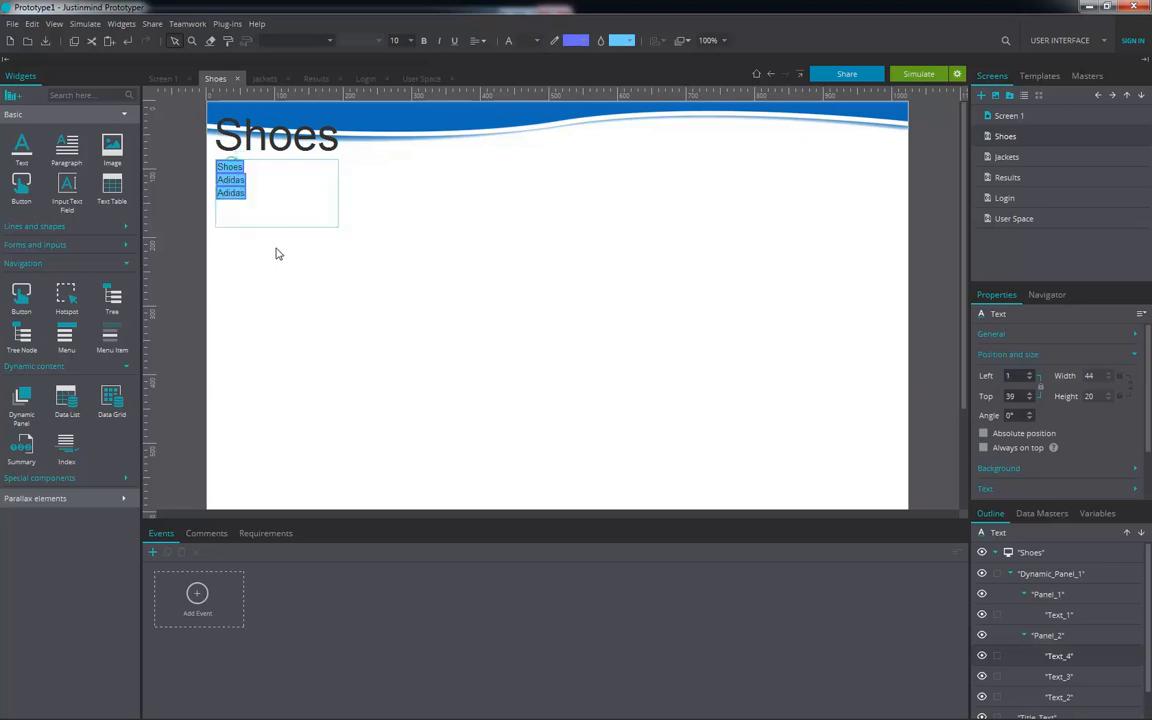
key("Down")
key("Right")
double_click(231, 193)
type("Nike")
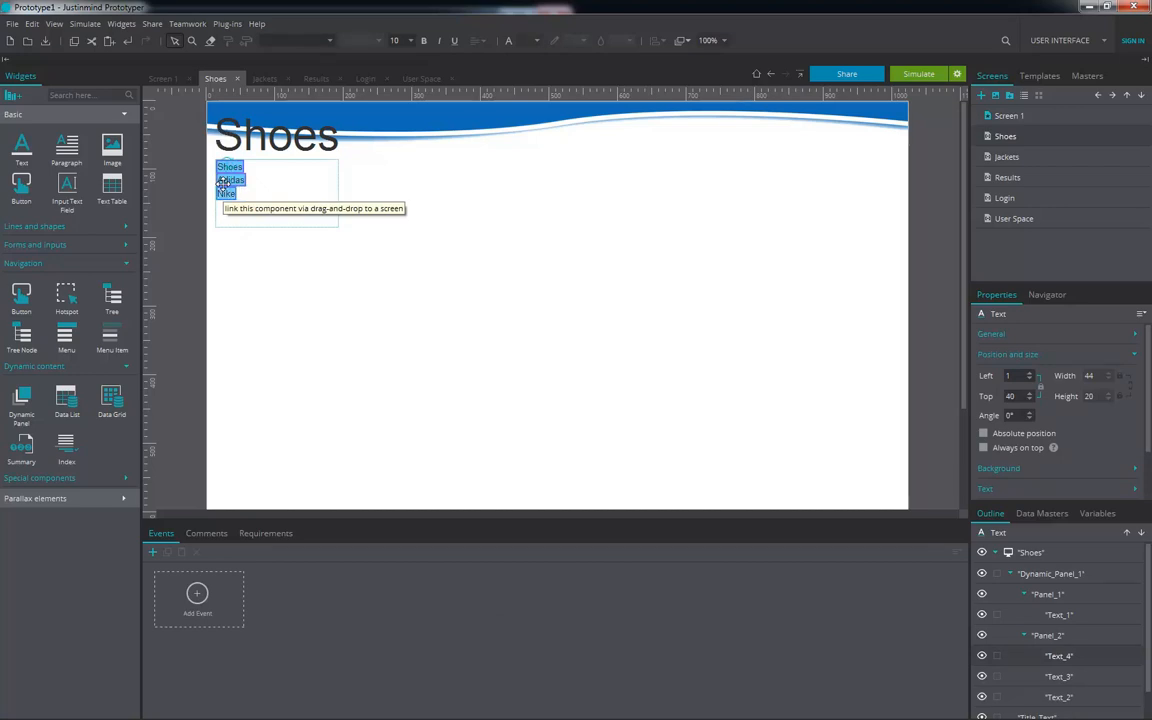
left_click(318, 198)
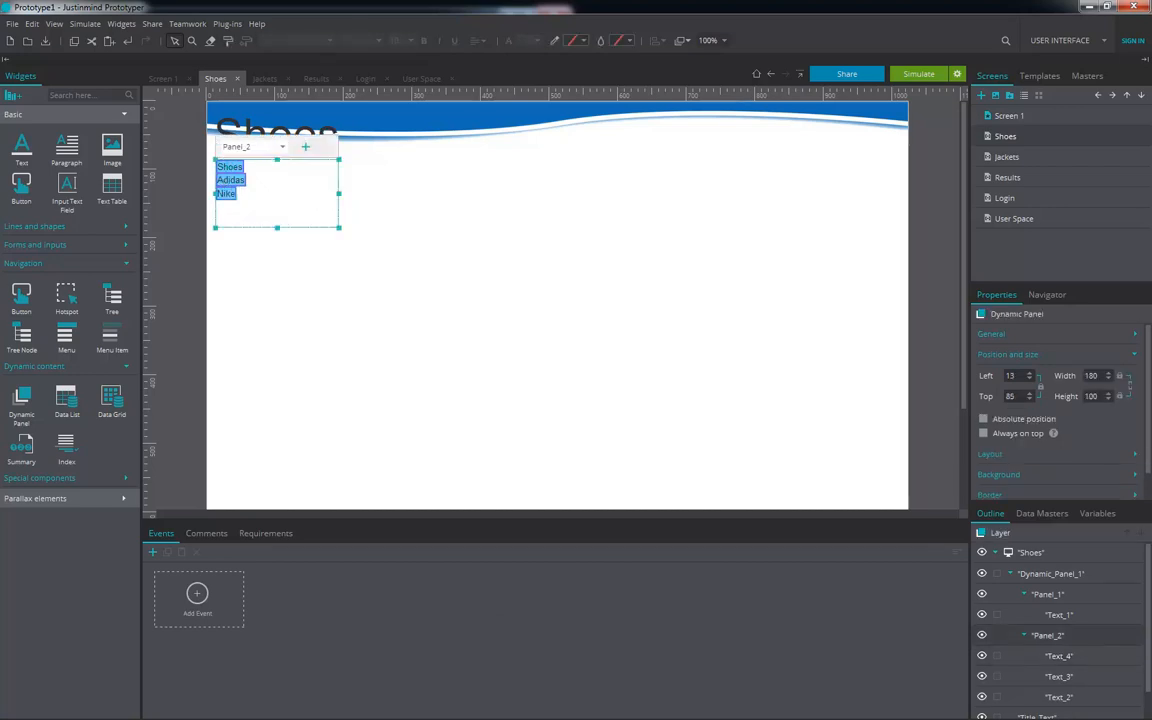
Step: Add an On Click event to the "Shoes" text in Panel_1 that sets Panel_2 as the active panel, without a transition effect
left_click(1068, 617)
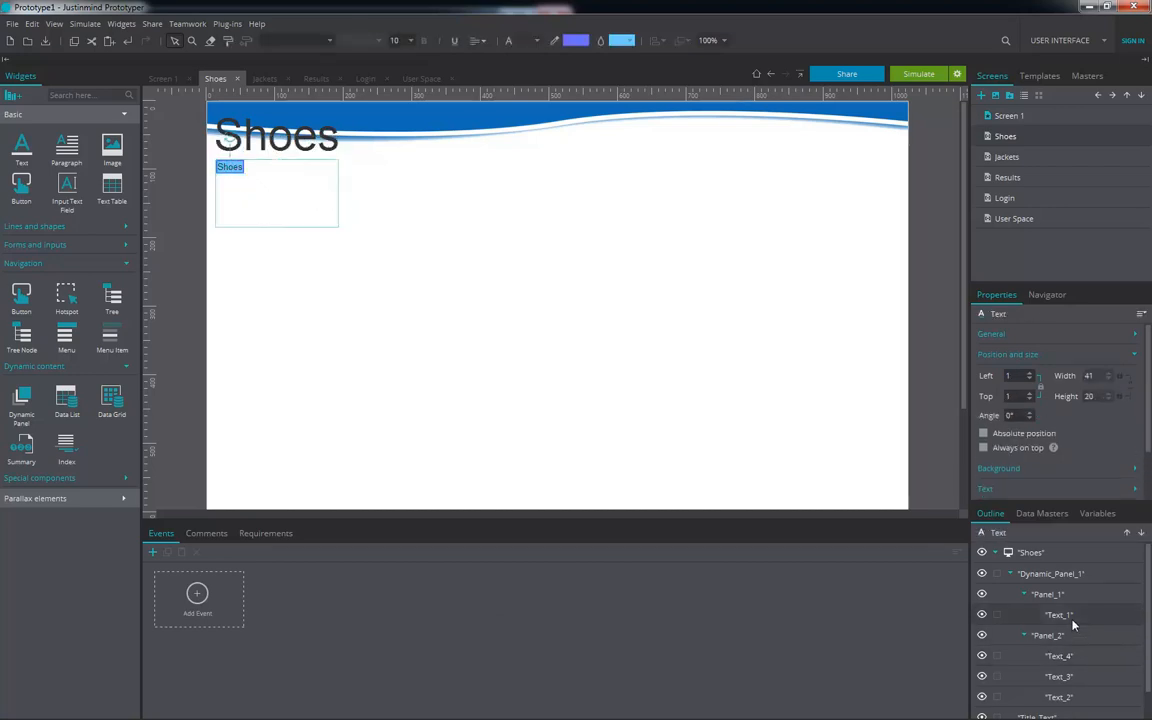
left_click(290, 196)
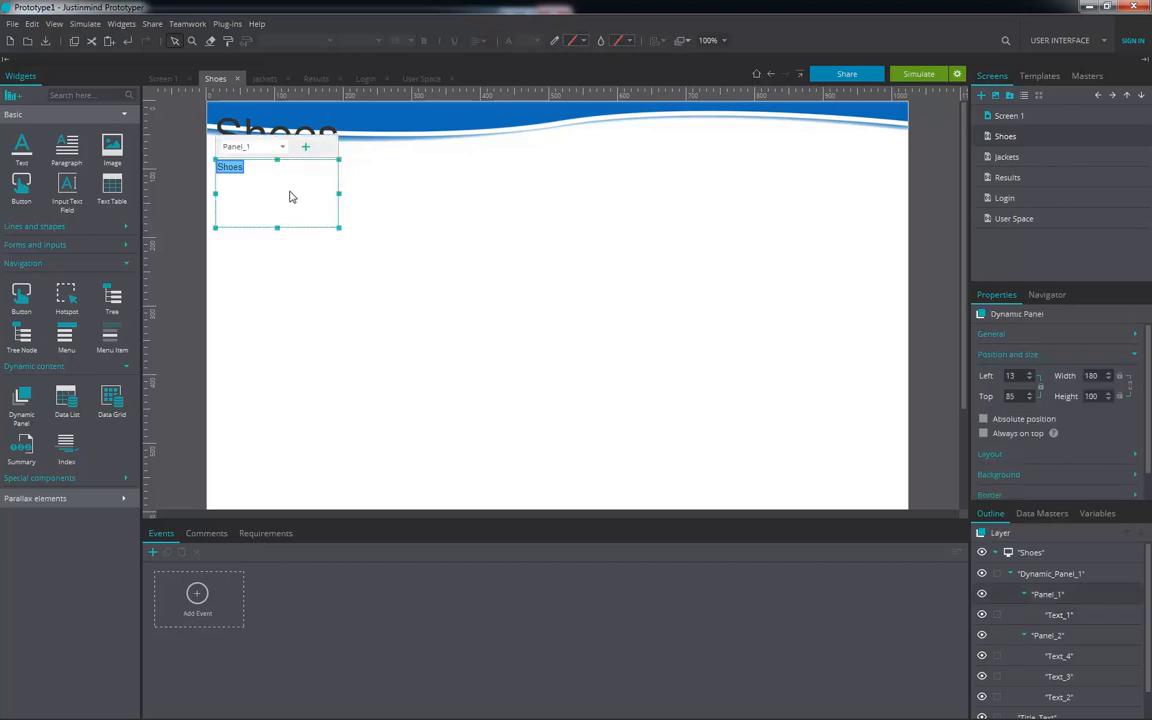
right_click(233, 166)
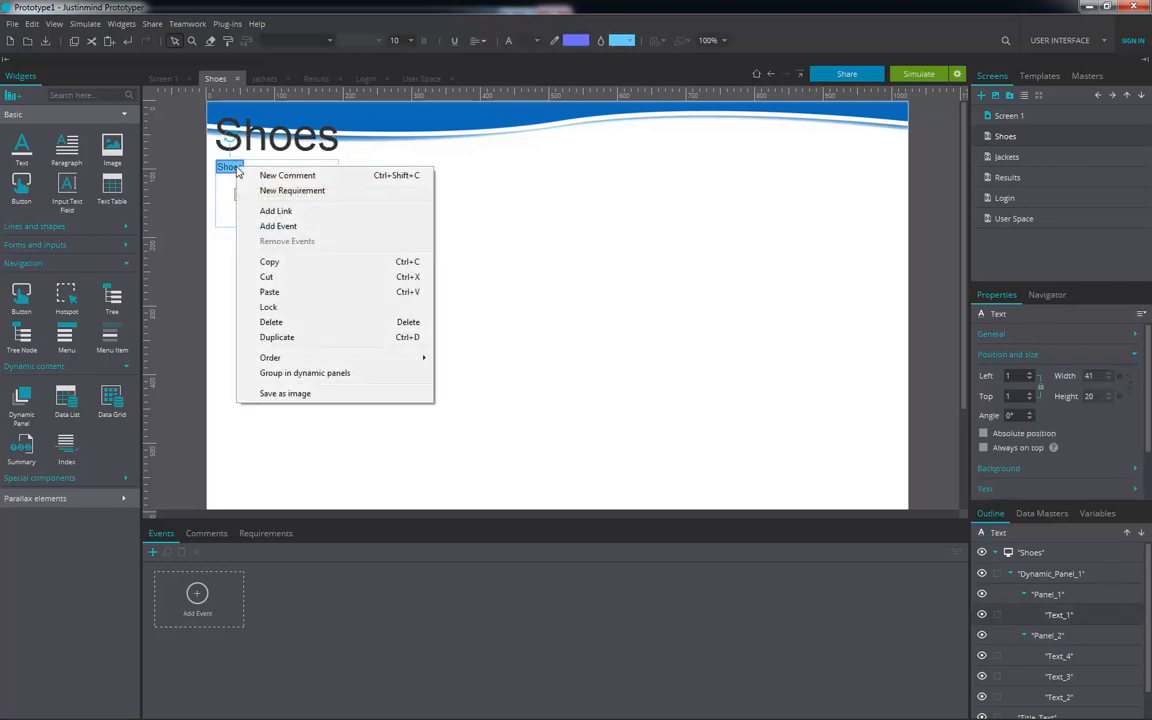
left_click(324, 227)
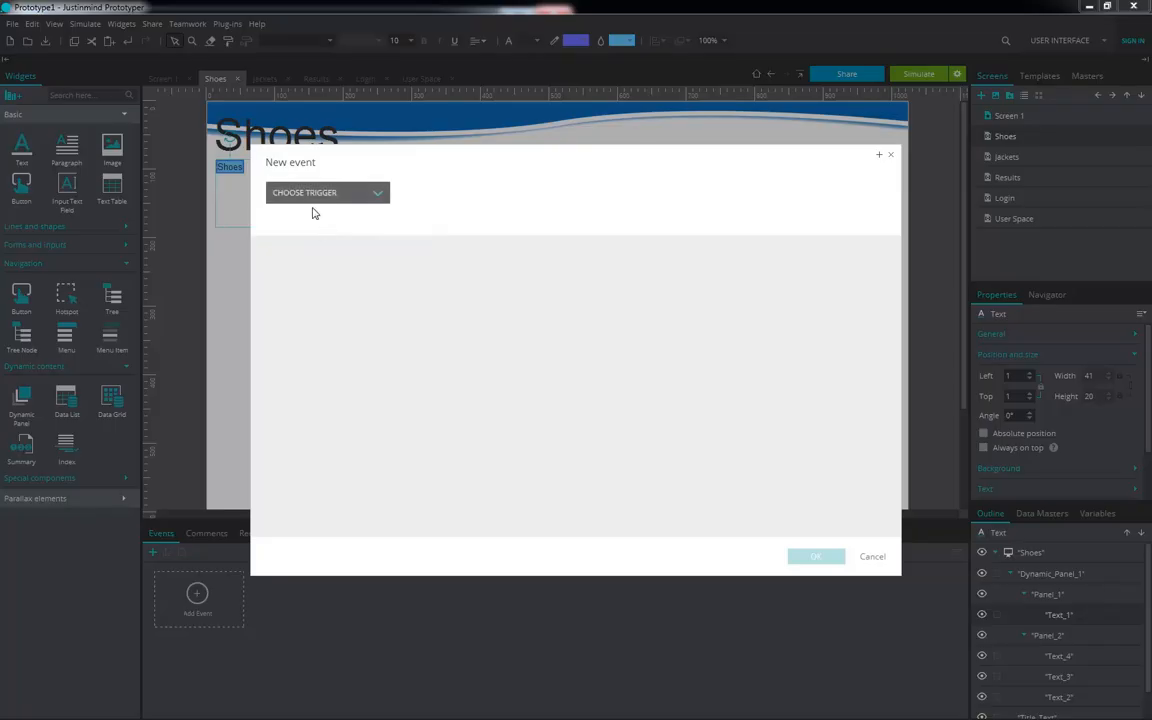
mouse_move(320, 214)
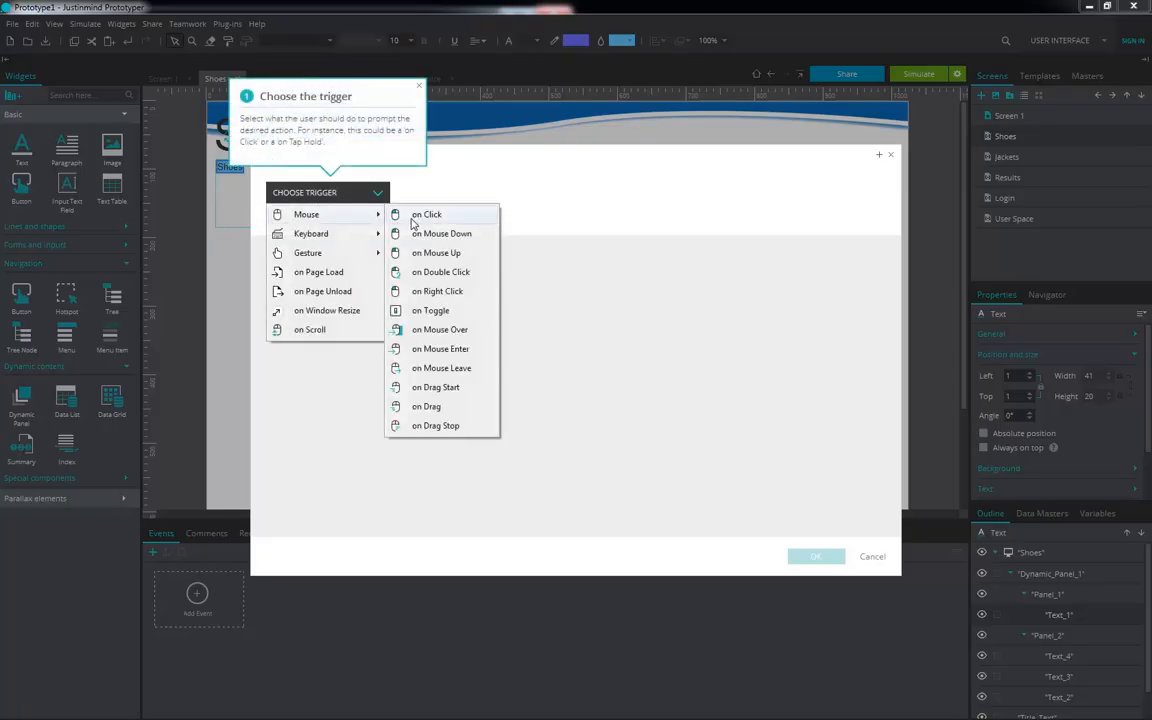
left_click(414, 220)
left_click(472, 293)
left_click(432, 253)
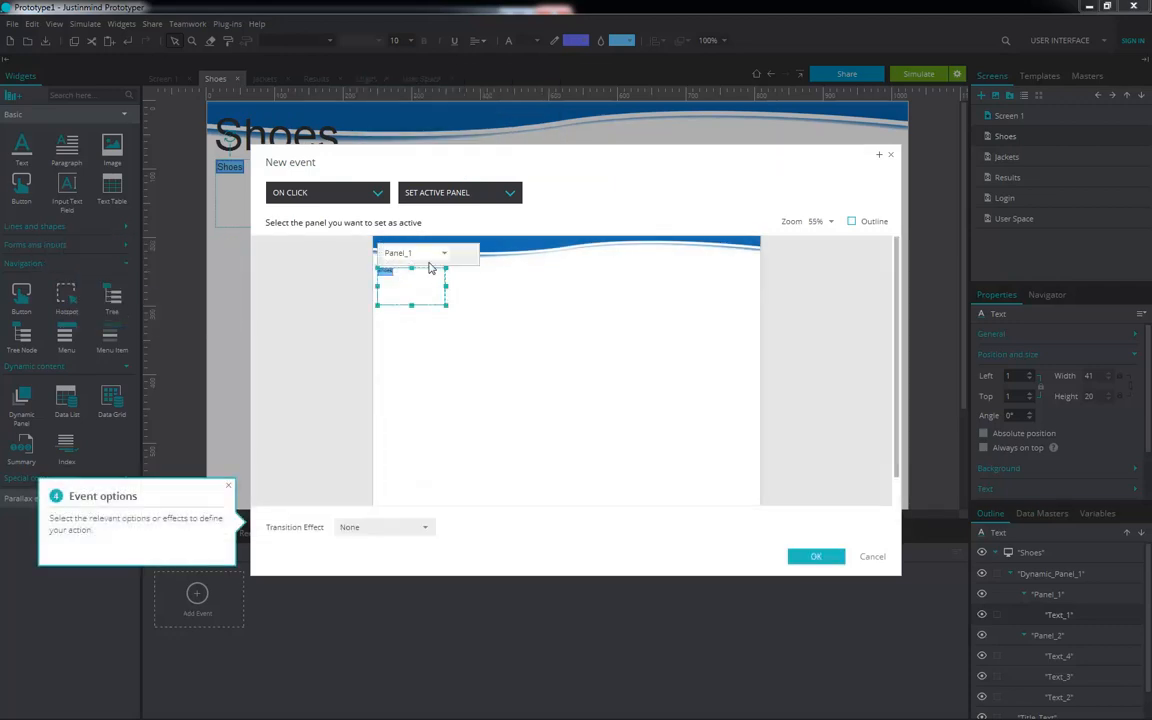
left_click(432, 265)
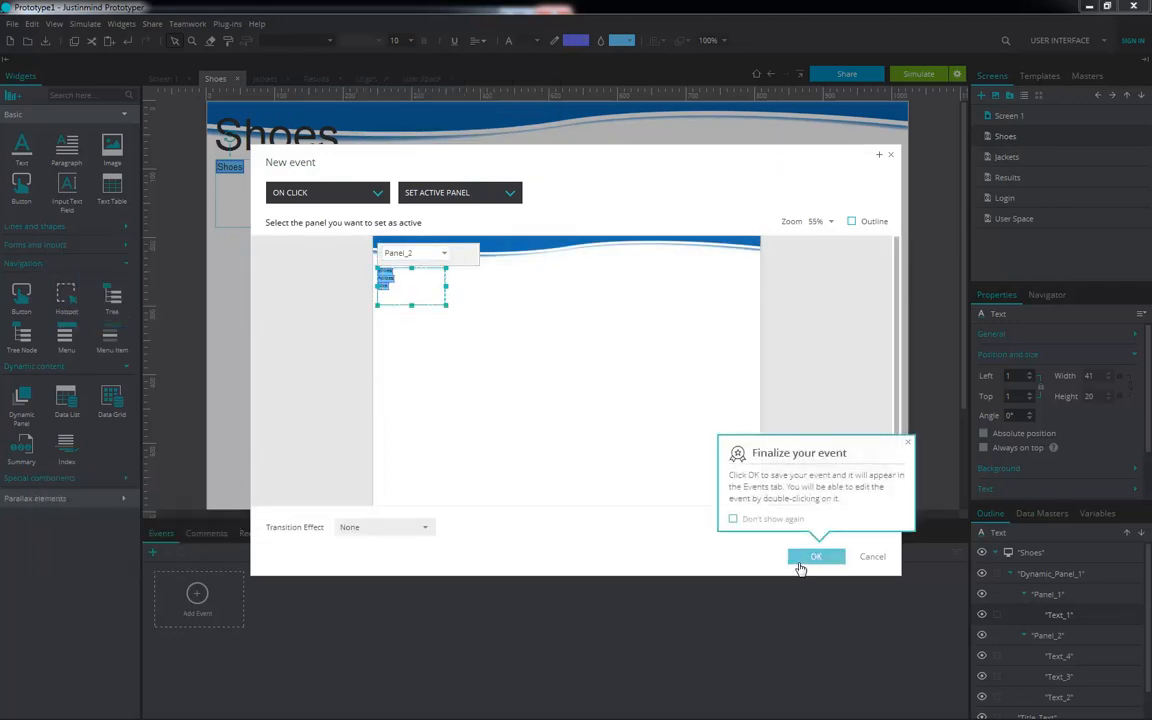
left_click(815, 557)
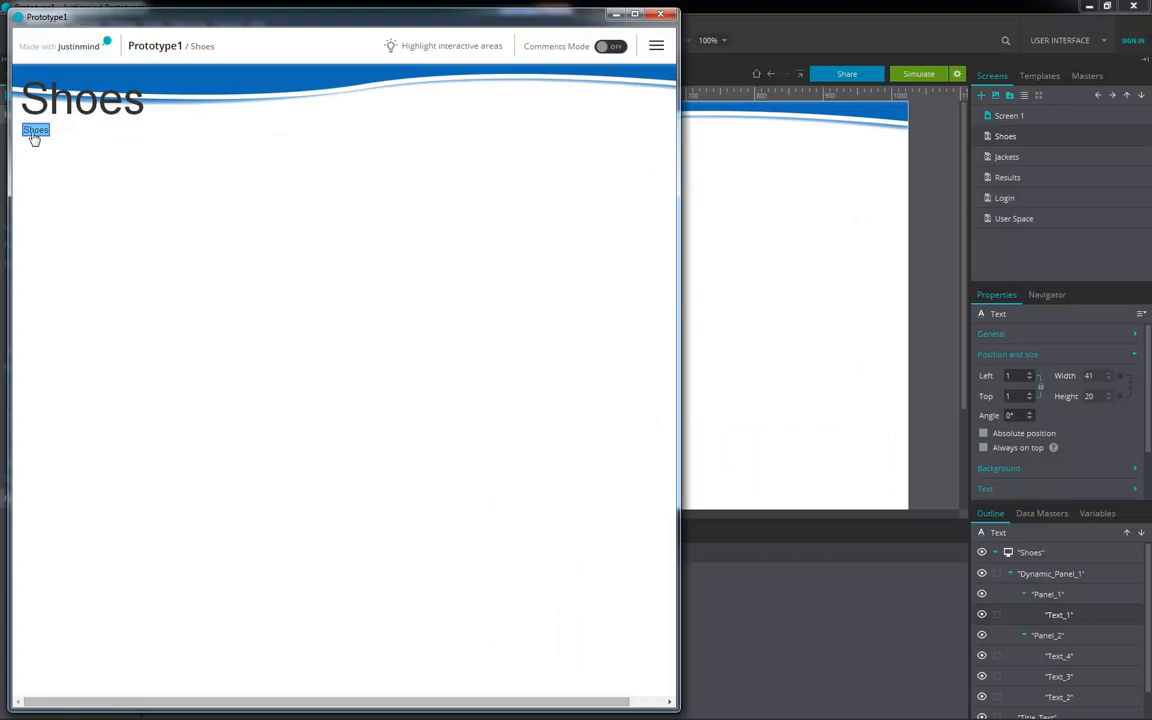
Step: Simulate the prototype to test the "Shoes" panel text and Screen 1's Woman menu, and close the simulation
left_click_drag(34, 139, 37, 162)
left_click(657, 46)
left_click(540, 44)
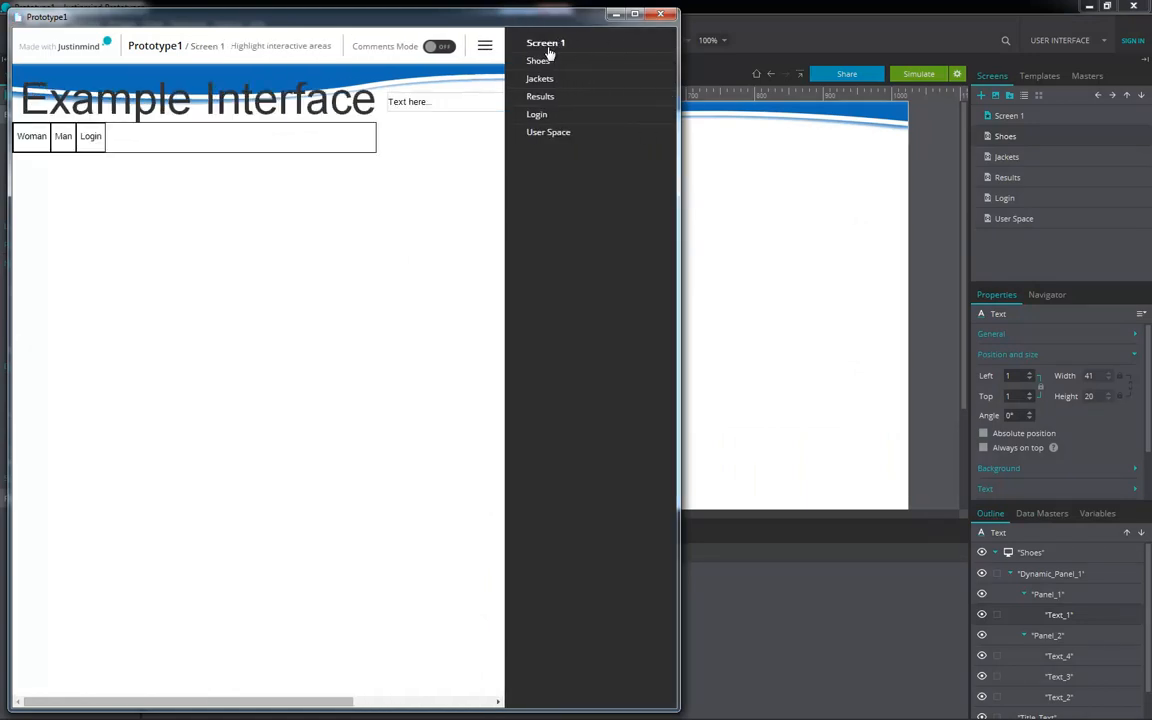
mouse_move(35, 137)
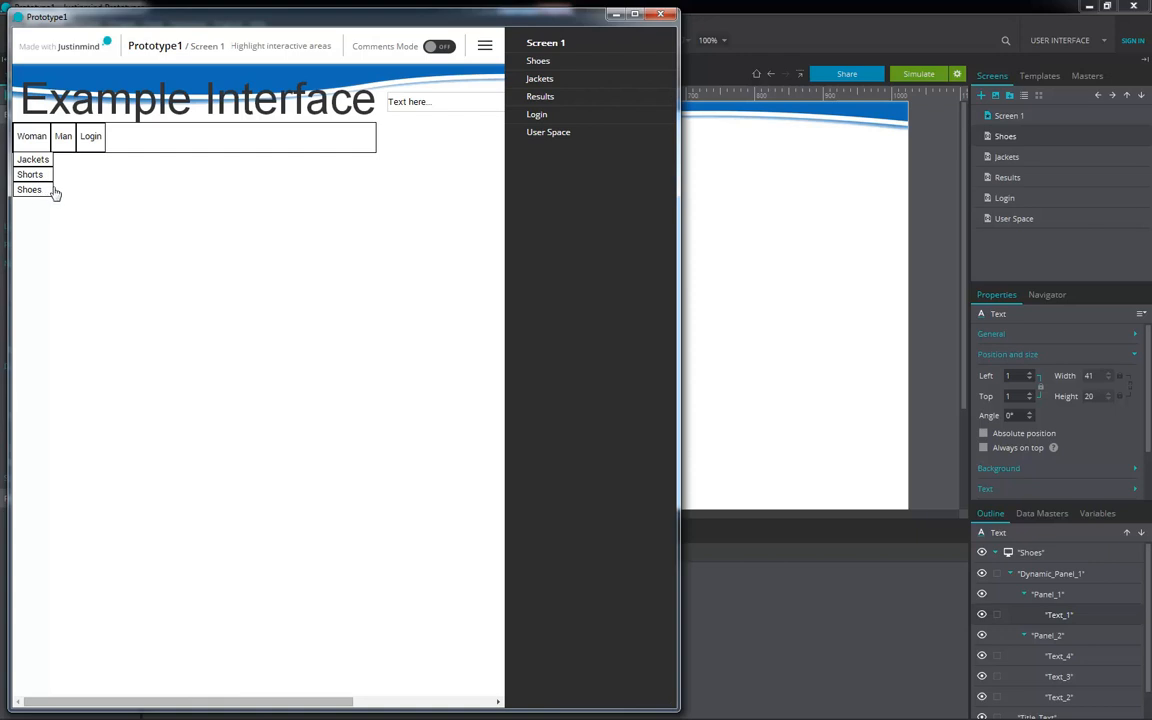
left_click(538, 61)
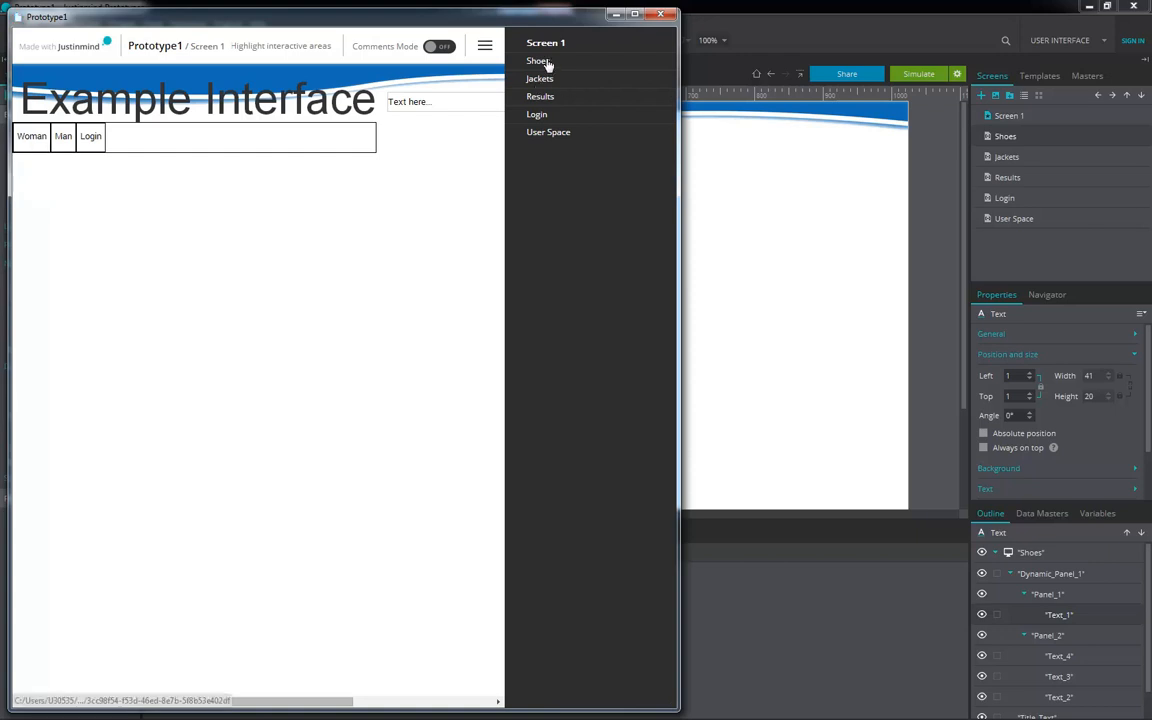
left_click(661, 14)
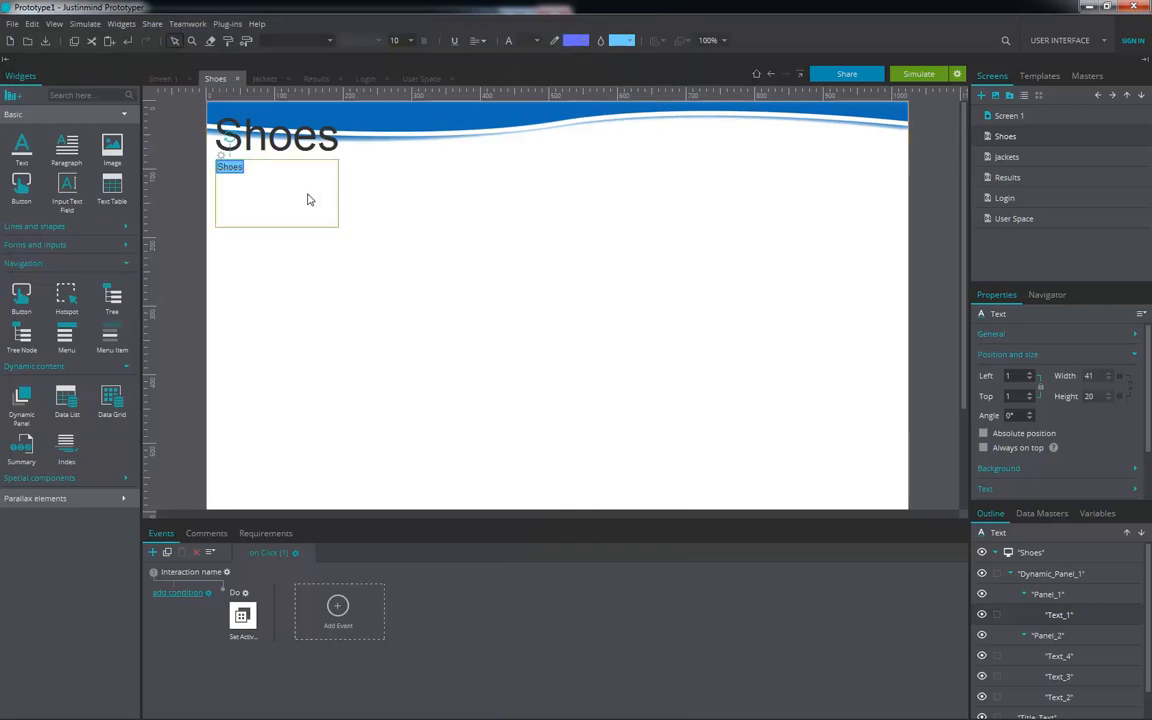
Step: Shrink the dynamic panel around its texts, to 41 by 23 for Panel_1 and 46 by 63 for Panel_2
left_click(325, 212)
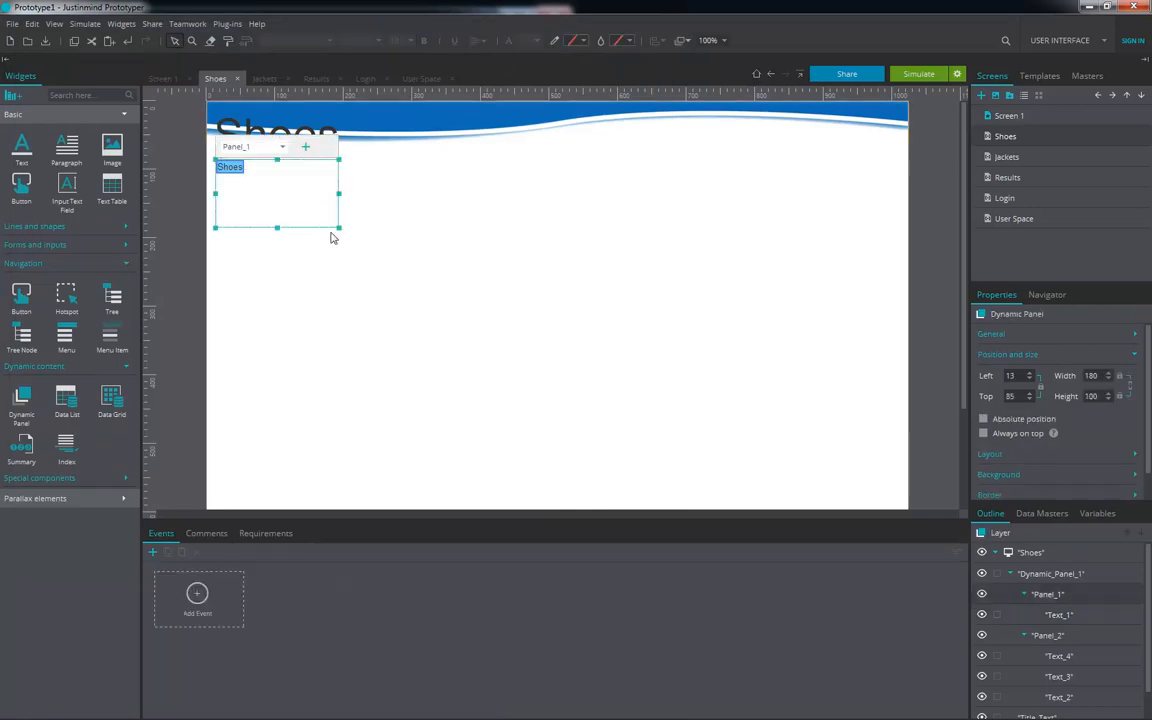
left_click(243, 177)
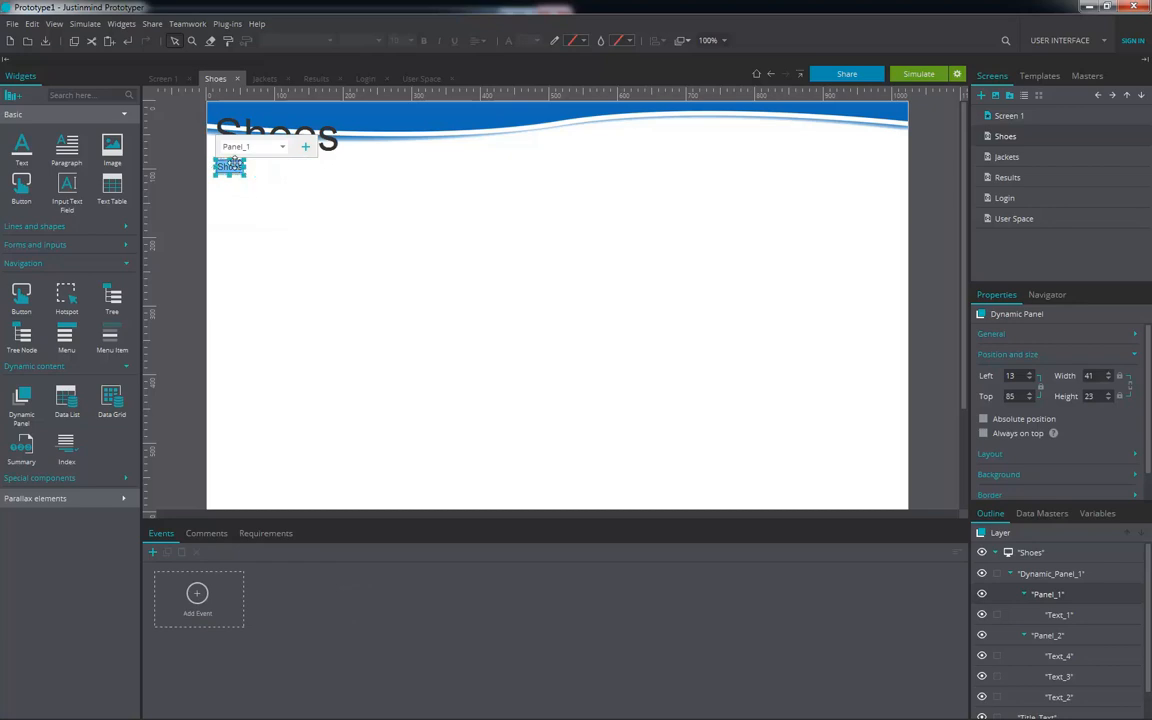
left_click(284, 147)
left_click(268, 178)
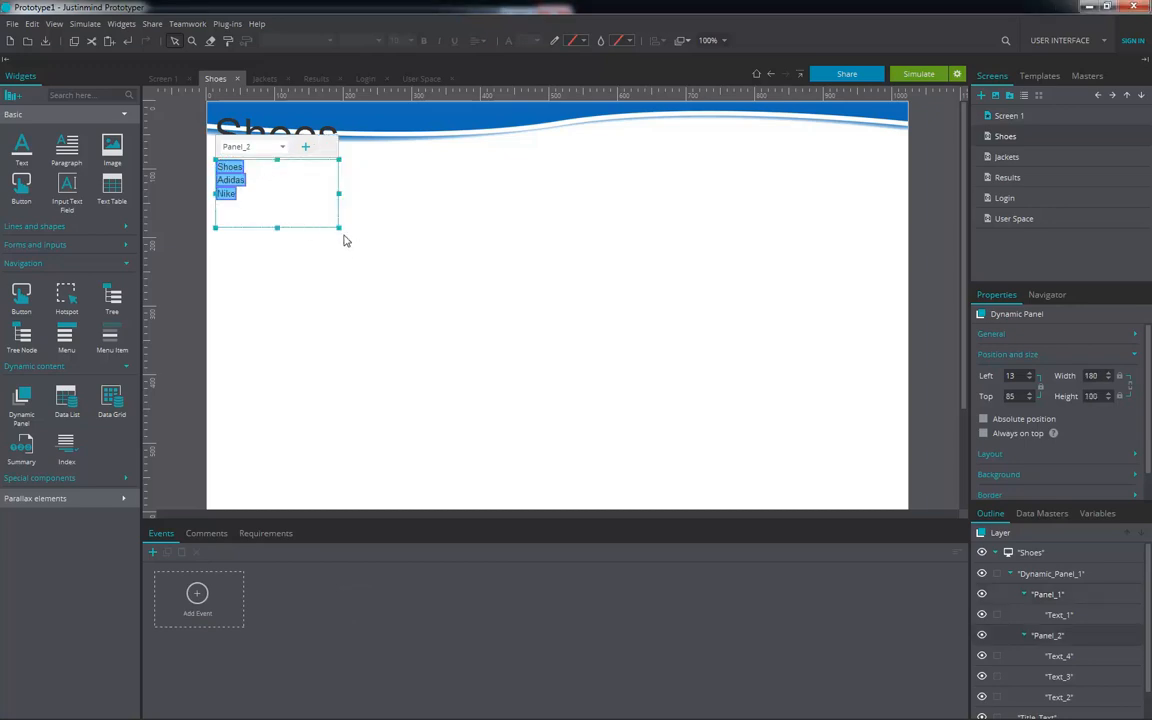
left_click_drag(338, 229, 247, 205)
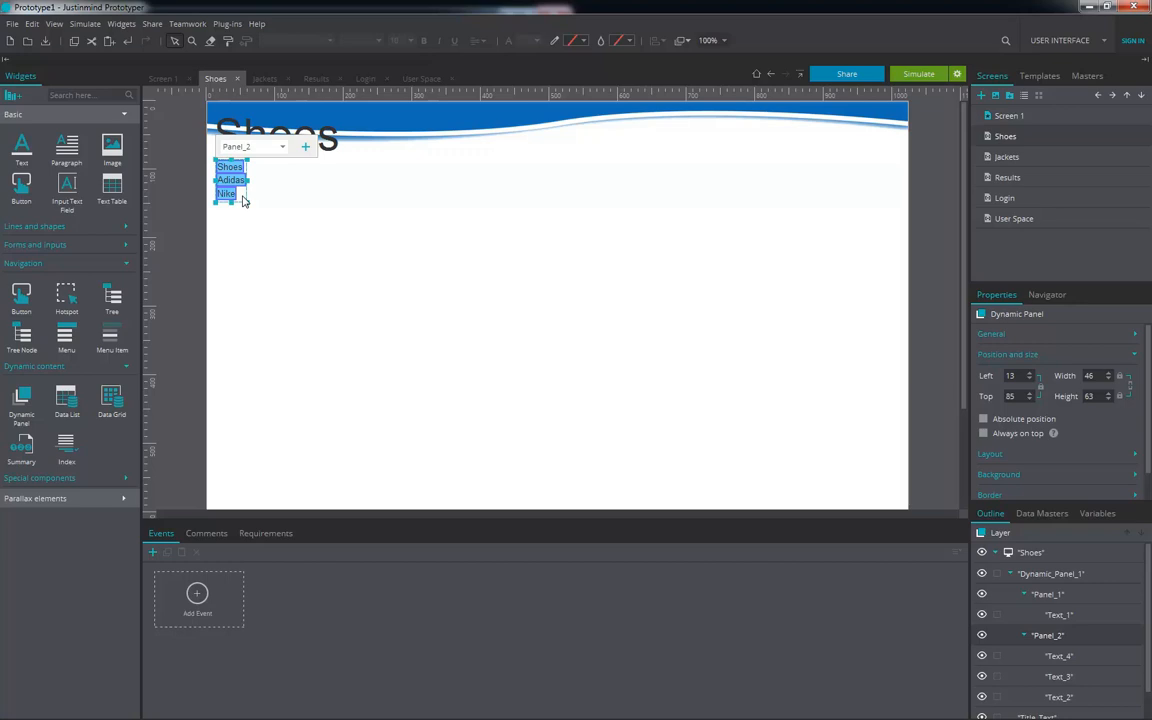
Step: Add an On Mouse Leave event to the Shoes screen's dynamic panel while Panel_2 is selected, setting Panel_1 as the active panel
left_click(197, 597)
left_click(340, 192)
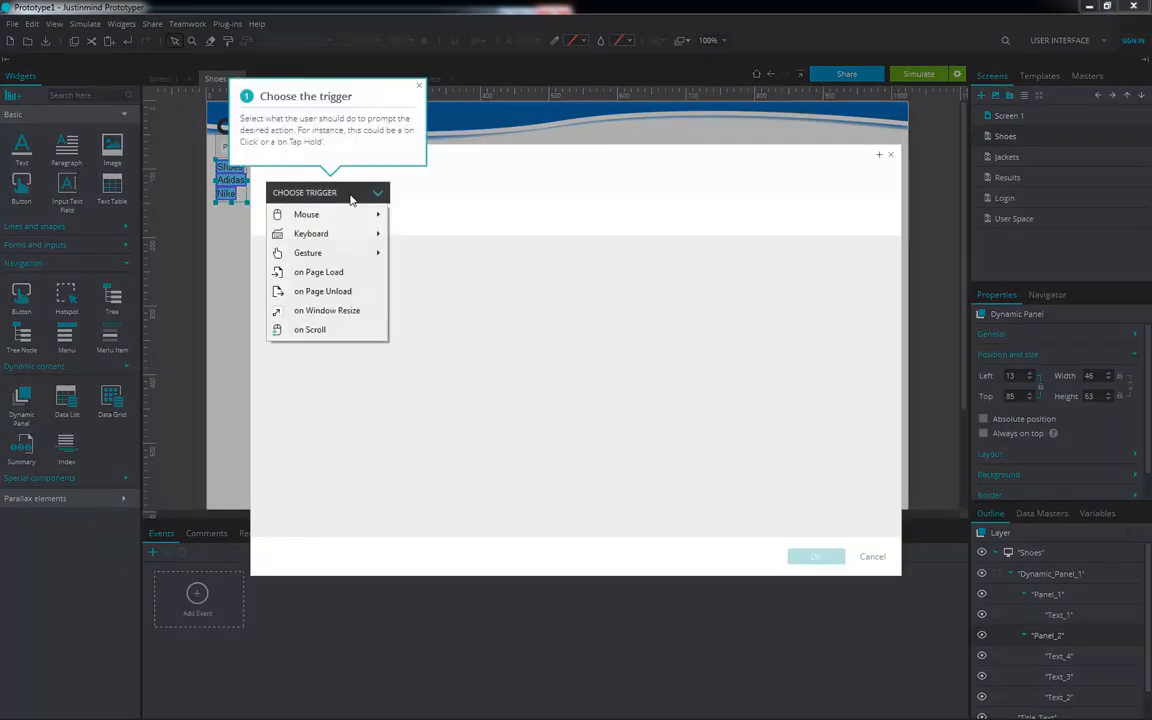
mouse_move(358, 214)
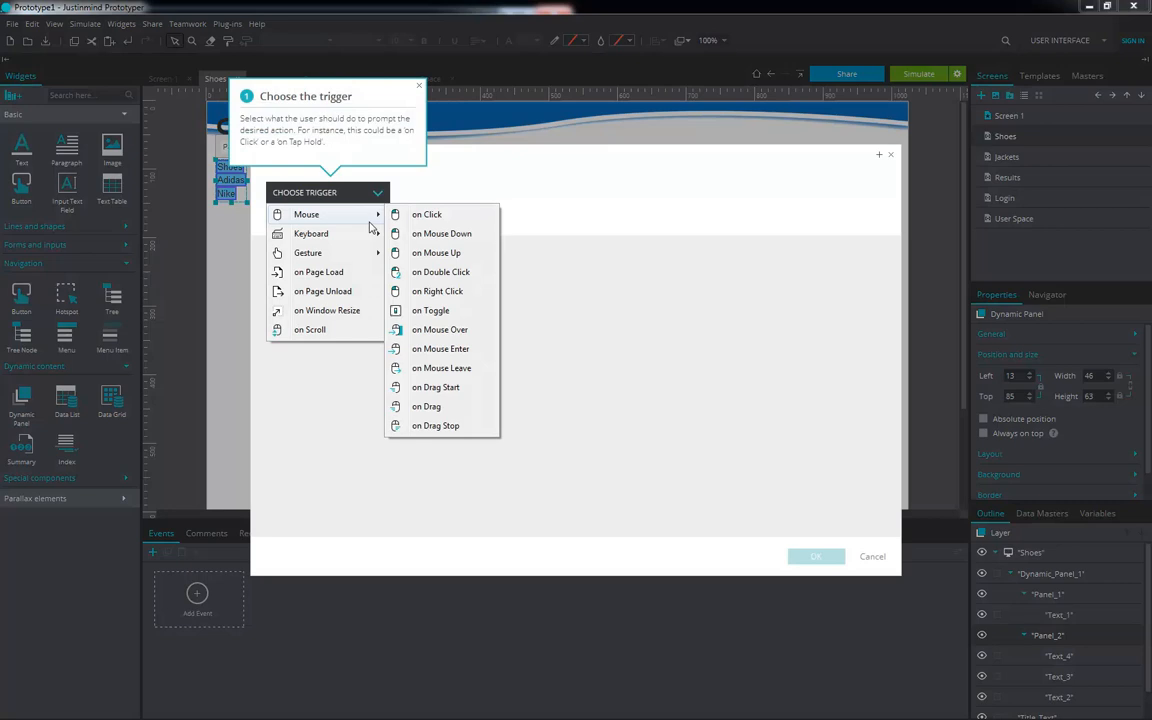
left_click(440, 369)
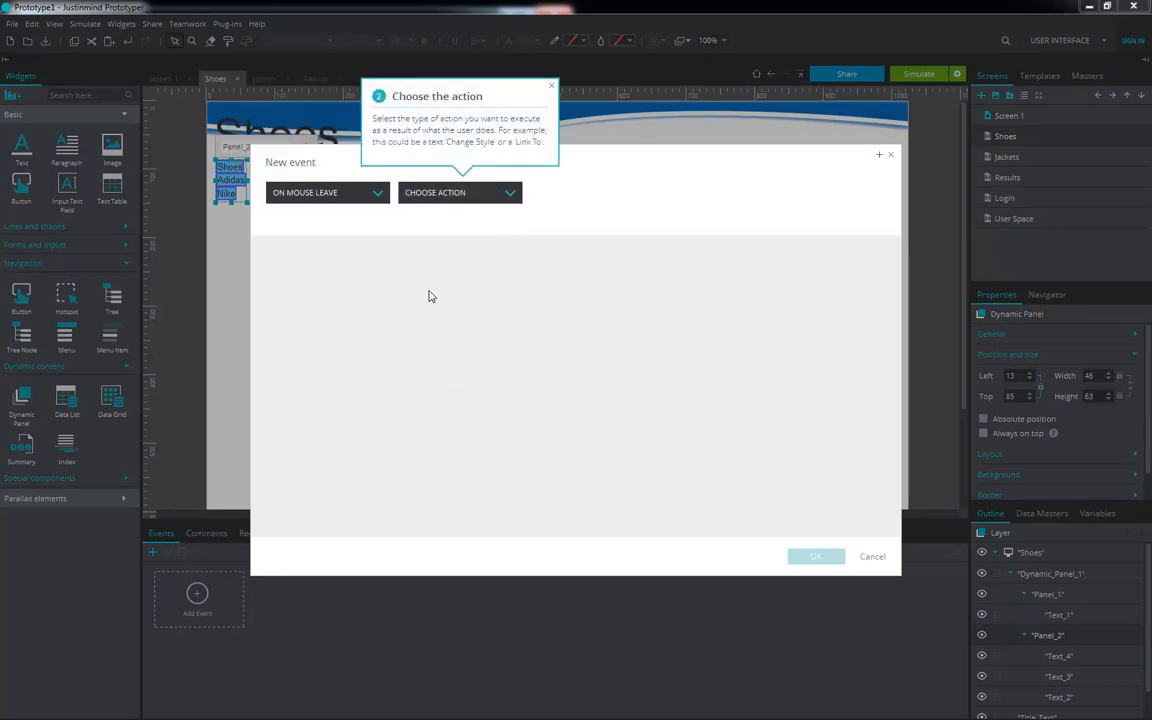
left_click(462, 194)
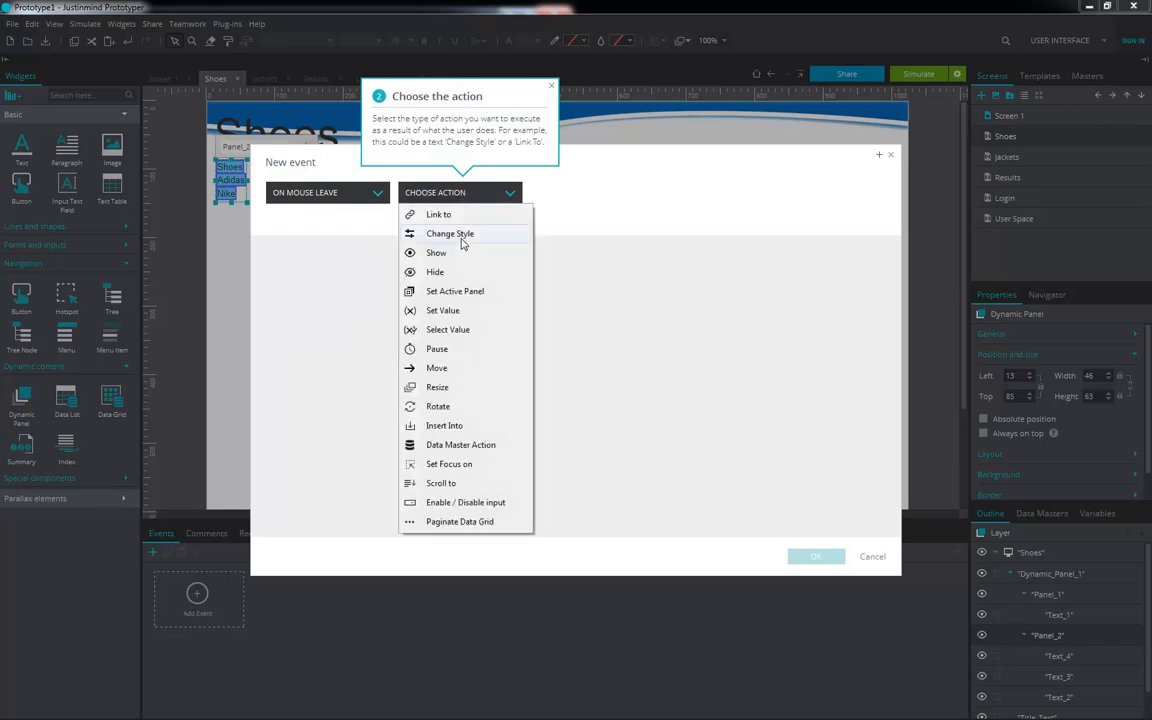
left_click(472, 291)
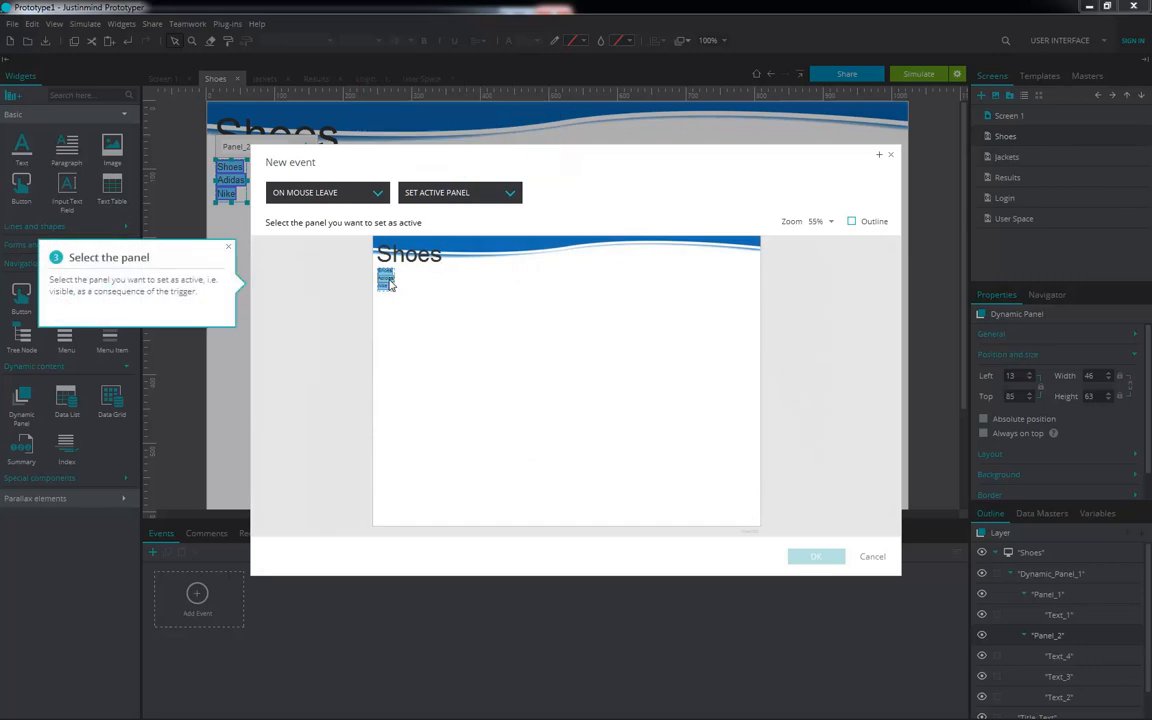
left_click(394, 291)
left_click(404, 256)
left_click(396, 270)
left_click(828, 556)
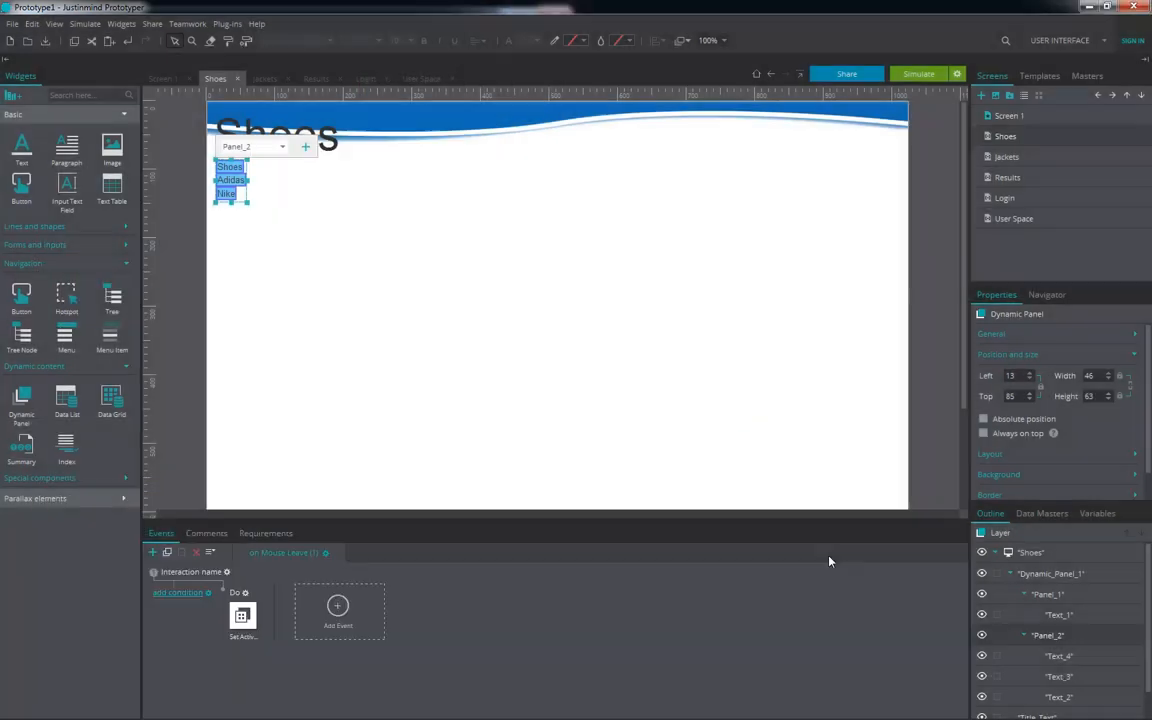
Step: Simulate the Shoes screen to test expanding the "Shoes" list on click and collapsing it on mouse leave, and close the simulation
left_click(915, 74)
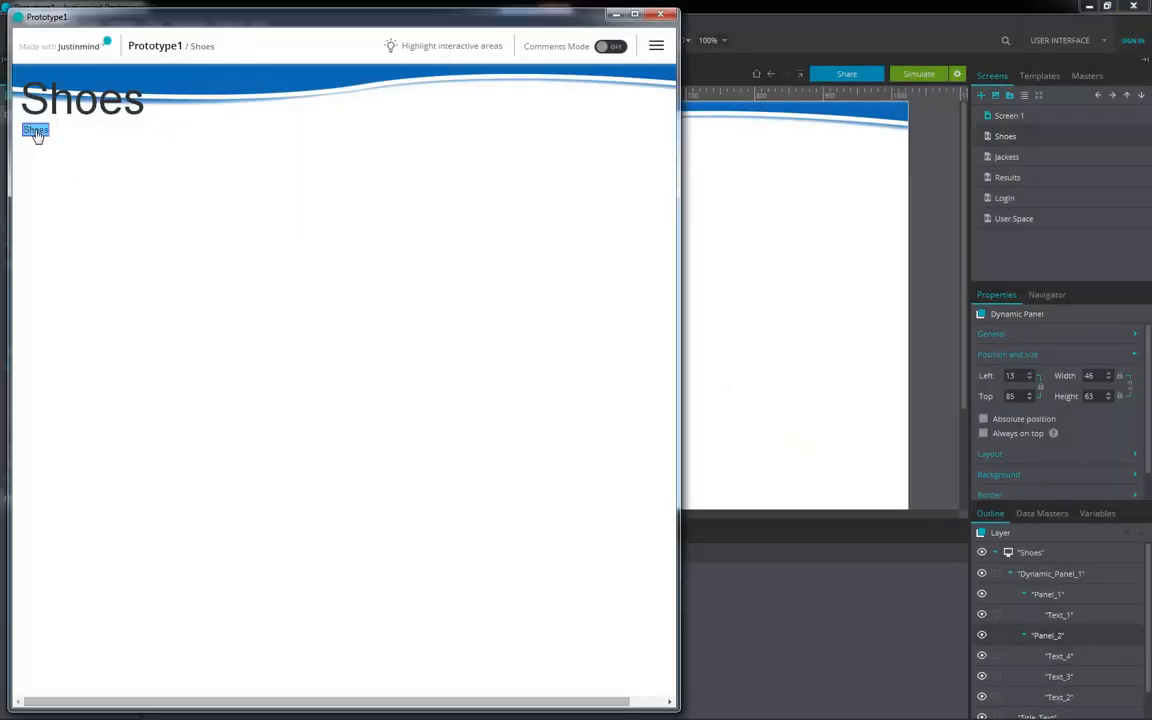
left_click(34, 132)
left_click(34, 138)
mouse_move(39, 131)
left_click(660, 14)
Step: Review Panel_1 of the Shoes dynamic panel and compare it with the Woman menu's dropdown on Screen 1
left_click(252, 147)
left_click(240, 175)
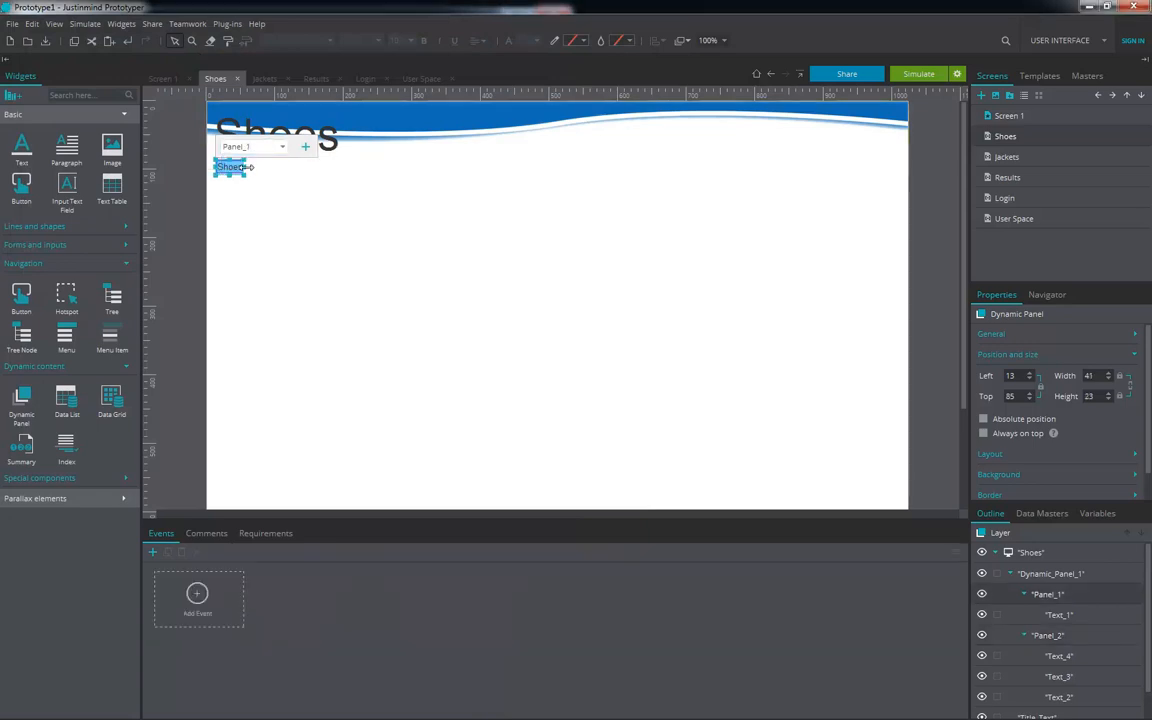
left_click(250, 200)
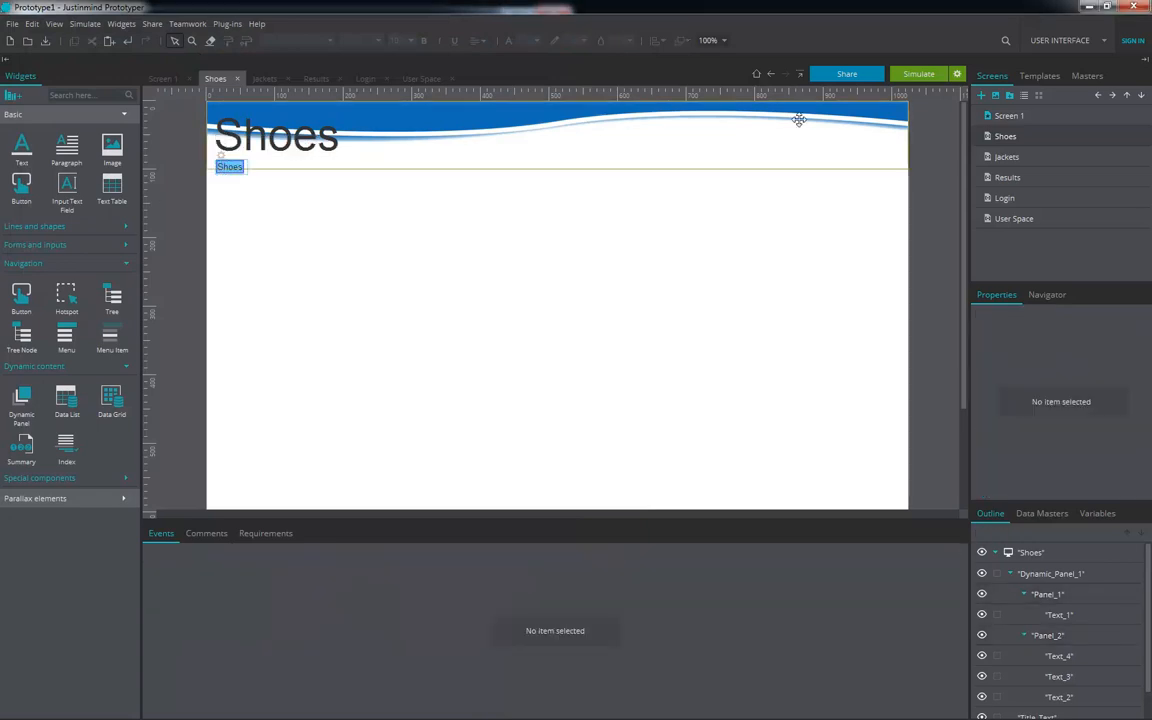
left_click(1009, 115)
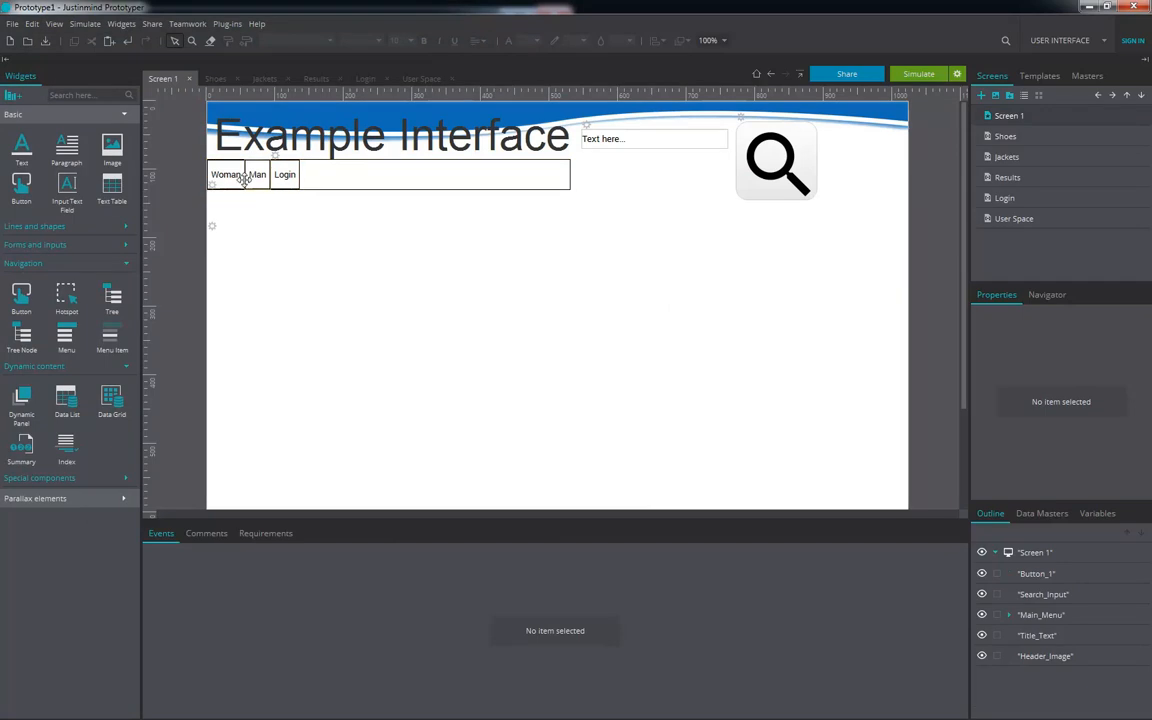
mouse_move(230, 174)
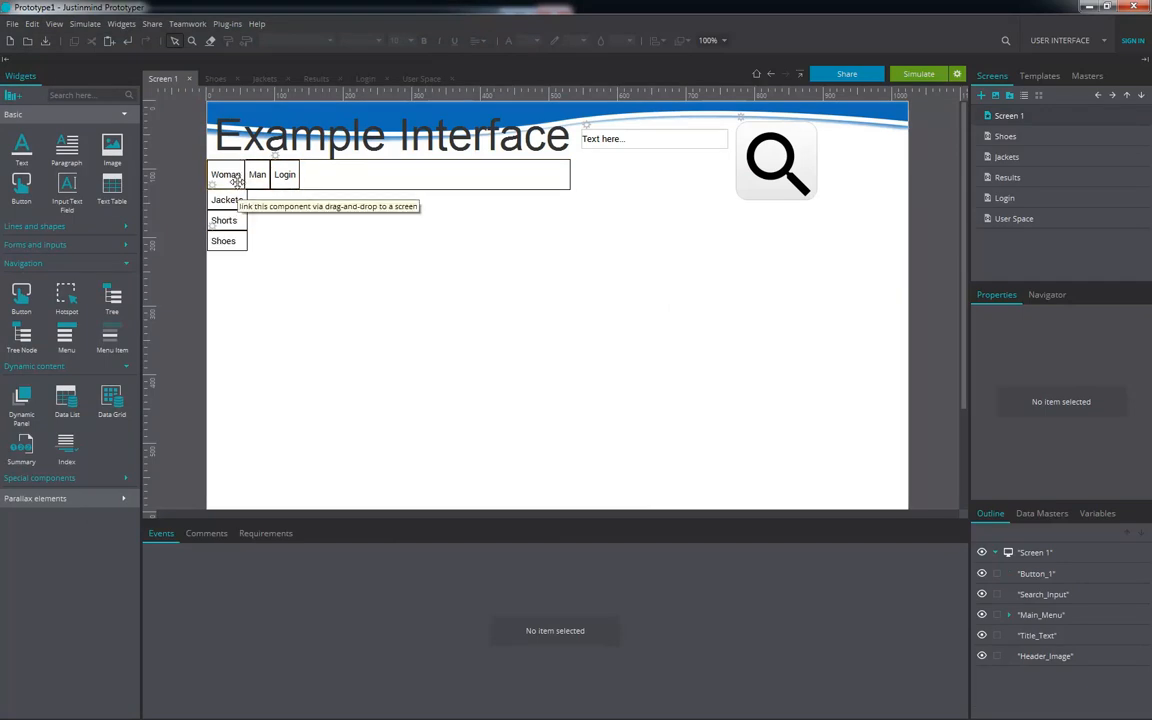
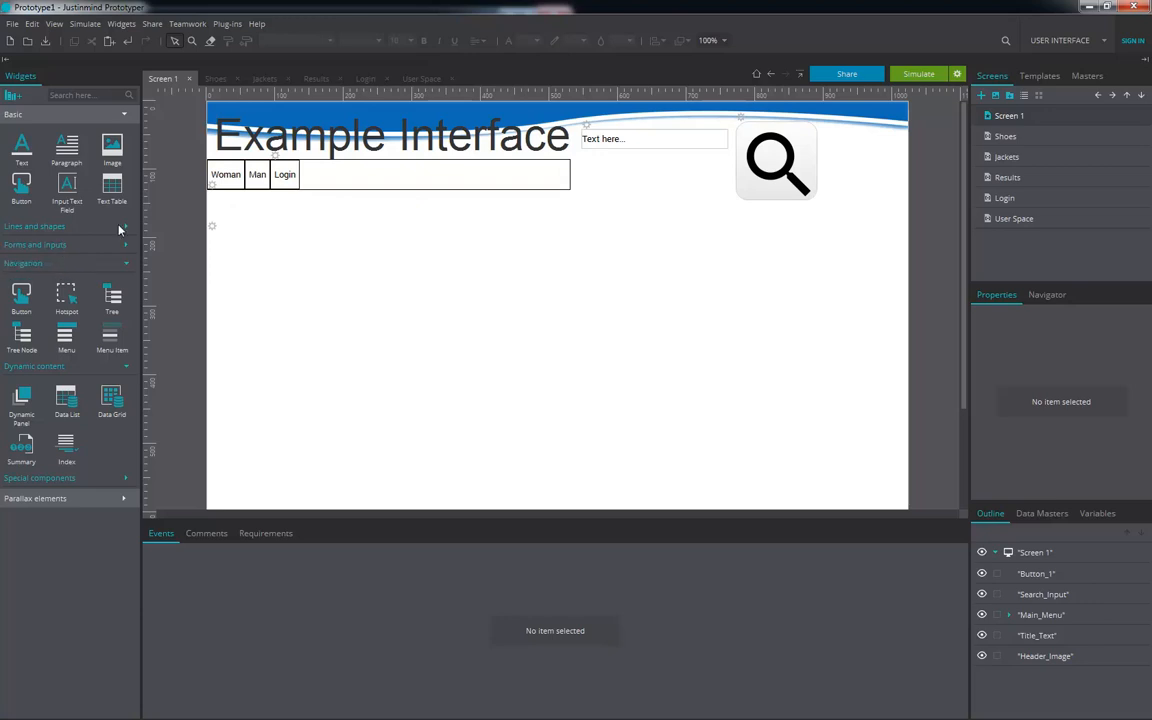
Step: Place a dynamic panel on the Jackets screen at left 22 and top 99, enlarged to about 587 by 248
left_click(1008, 157)
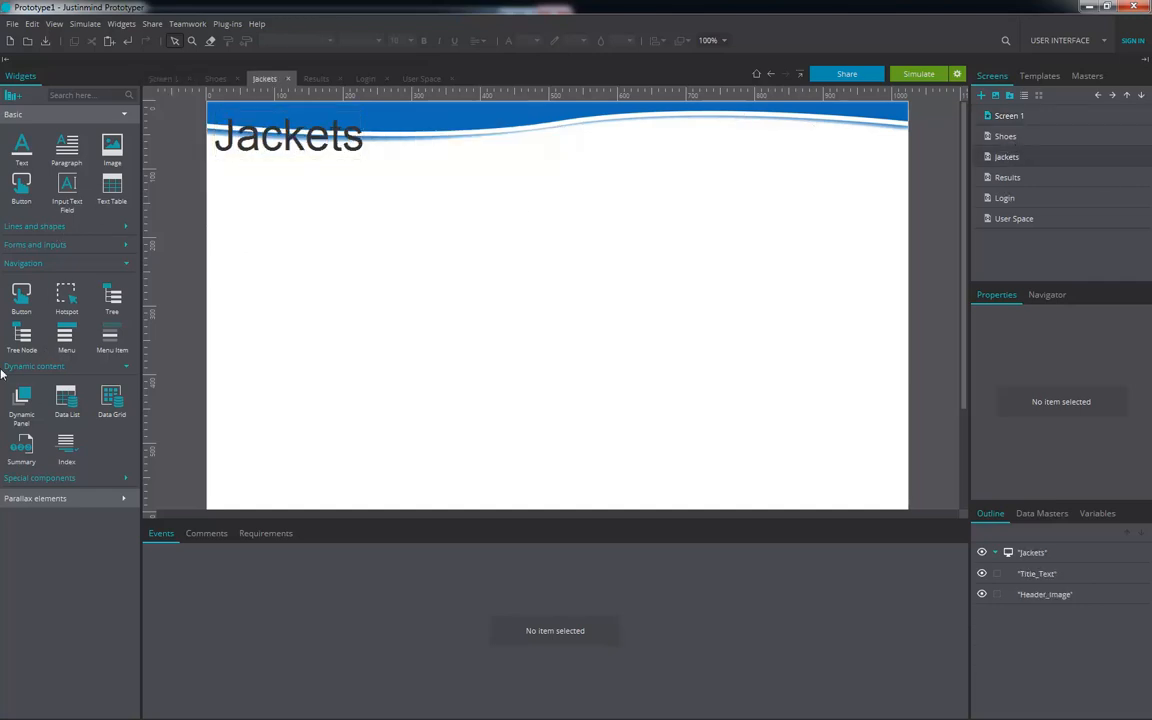
left_click_drag(21, 400, 286, 202)
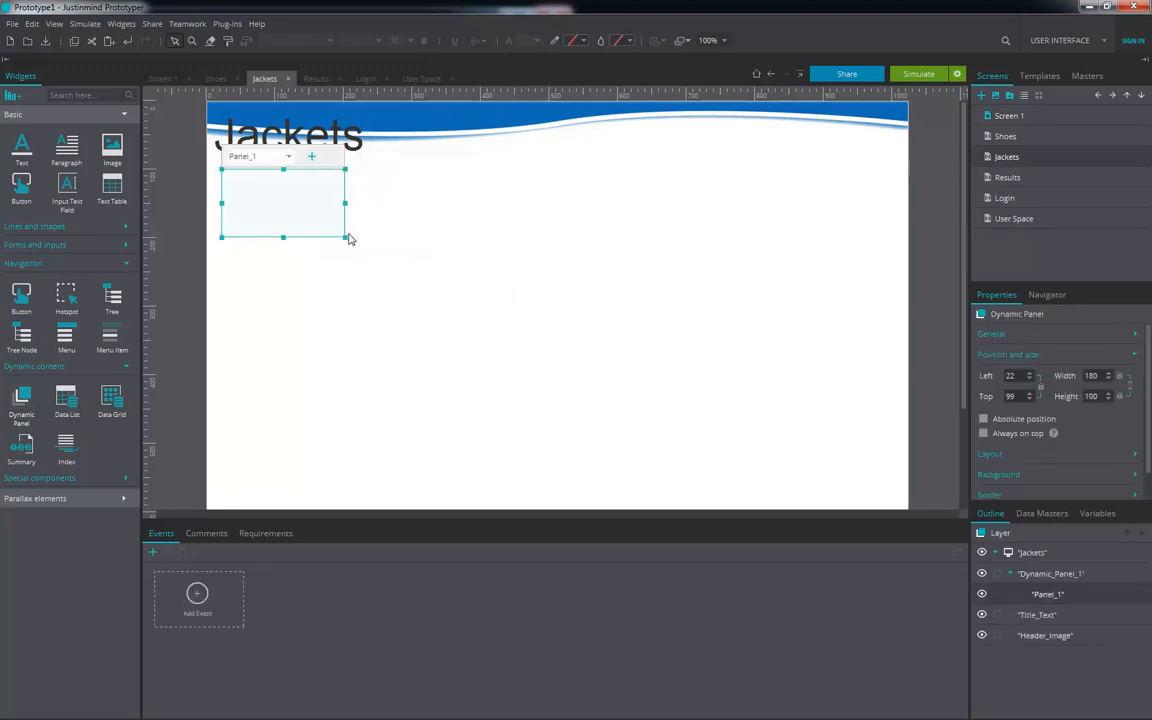
left_click_drag(381, 257, 624, 338)
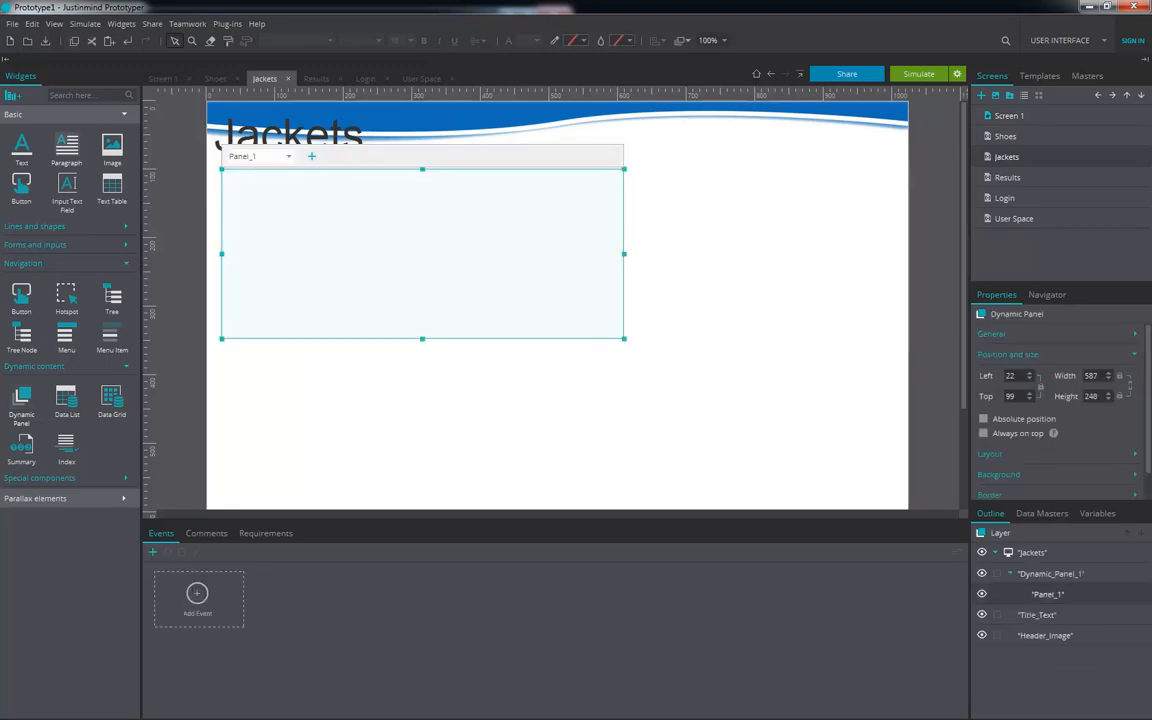
Step: Draw an image of about 582 by 244 over the dynamic panel and load Desierto.jpg into it, included in the prototype
left_click_drag(222, 169, 621, 337)
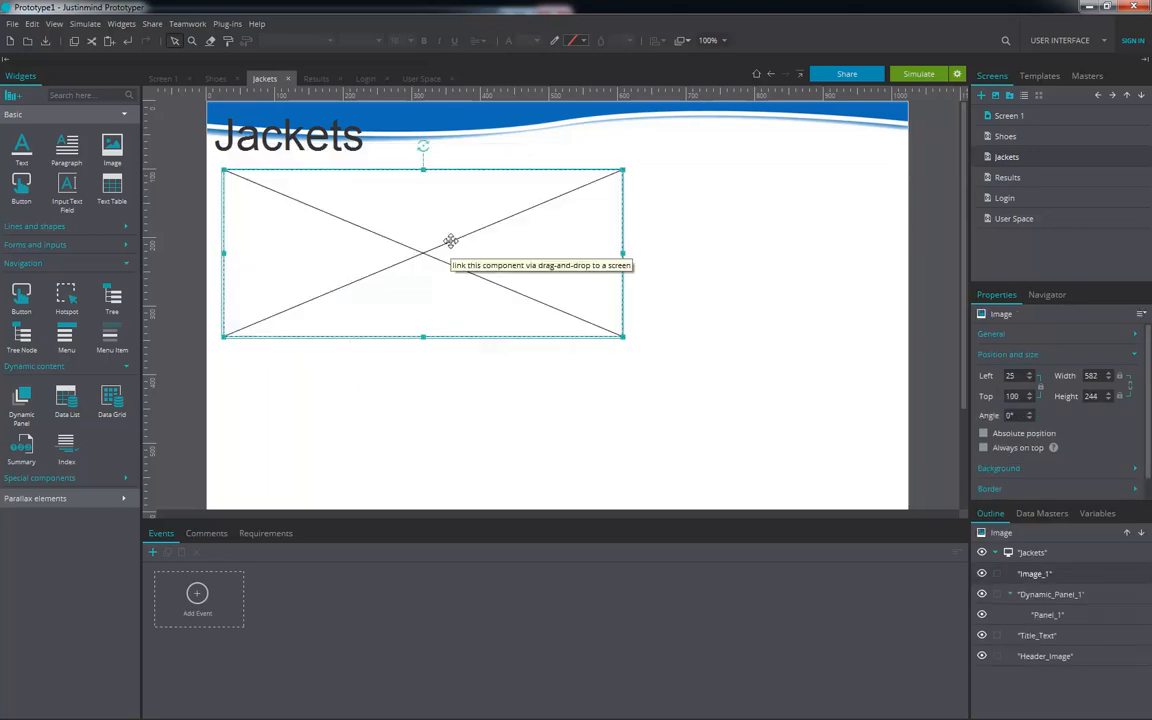
double_click(452, 246)
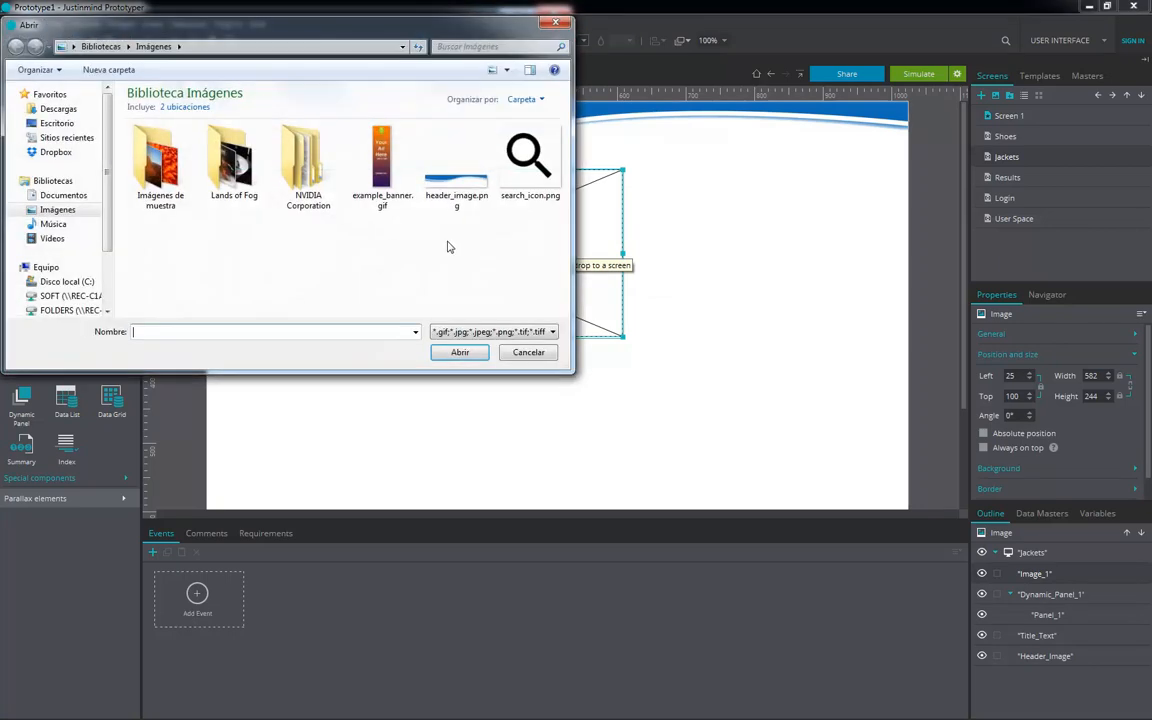
double_click(159, 177)
double_click(218, 160)
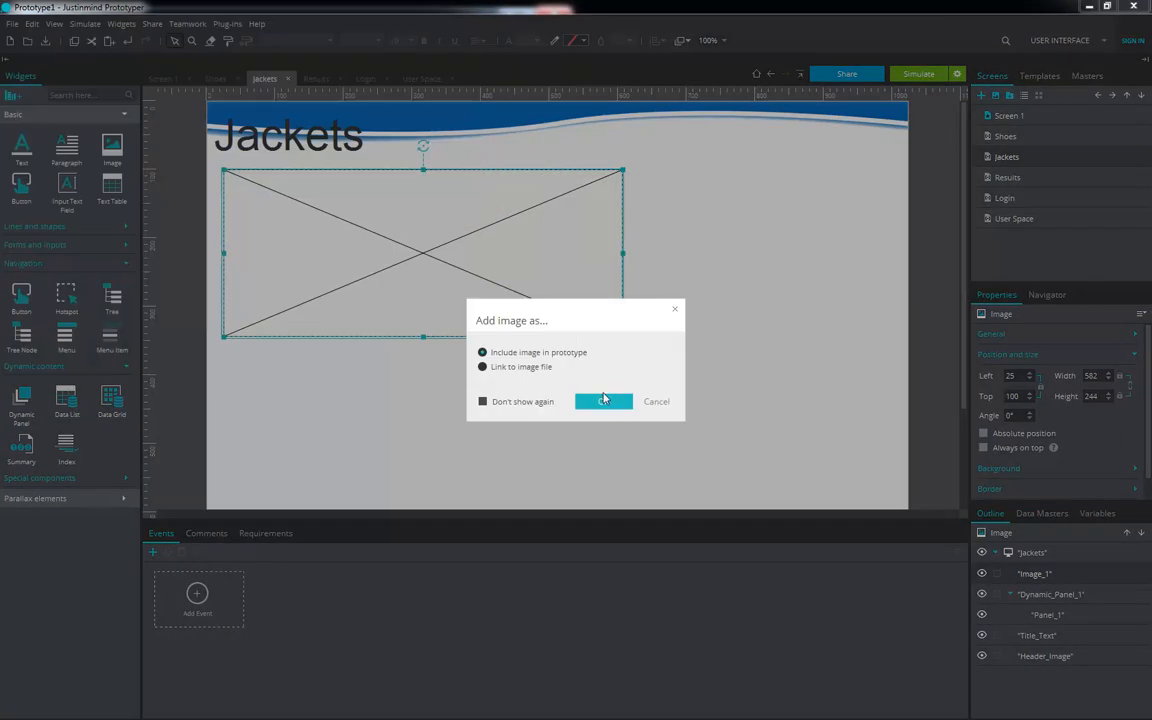
left_click(604, 401)
left_click(425, 374)
left_click(444, 198)
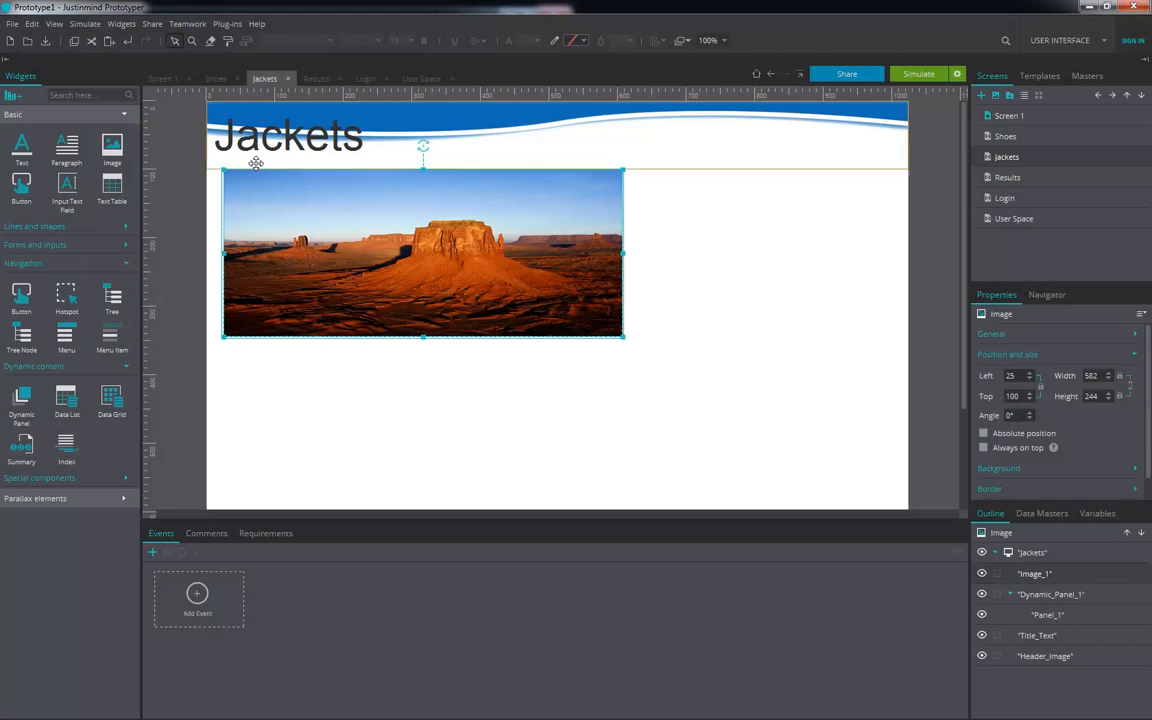
Step: Move the desert image into Panel_1 and shrink the dynamic panel around it to 581 by 242
left_click_drag(1042, 577, 1047, 619)
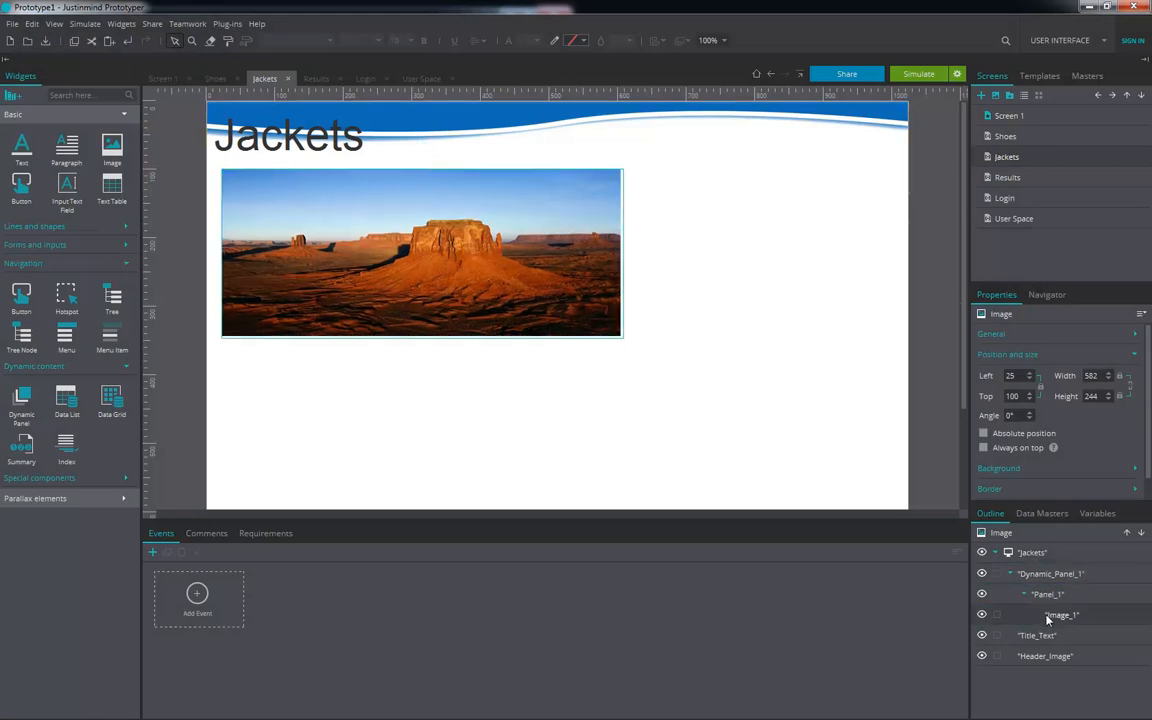
left_click(589, 288)
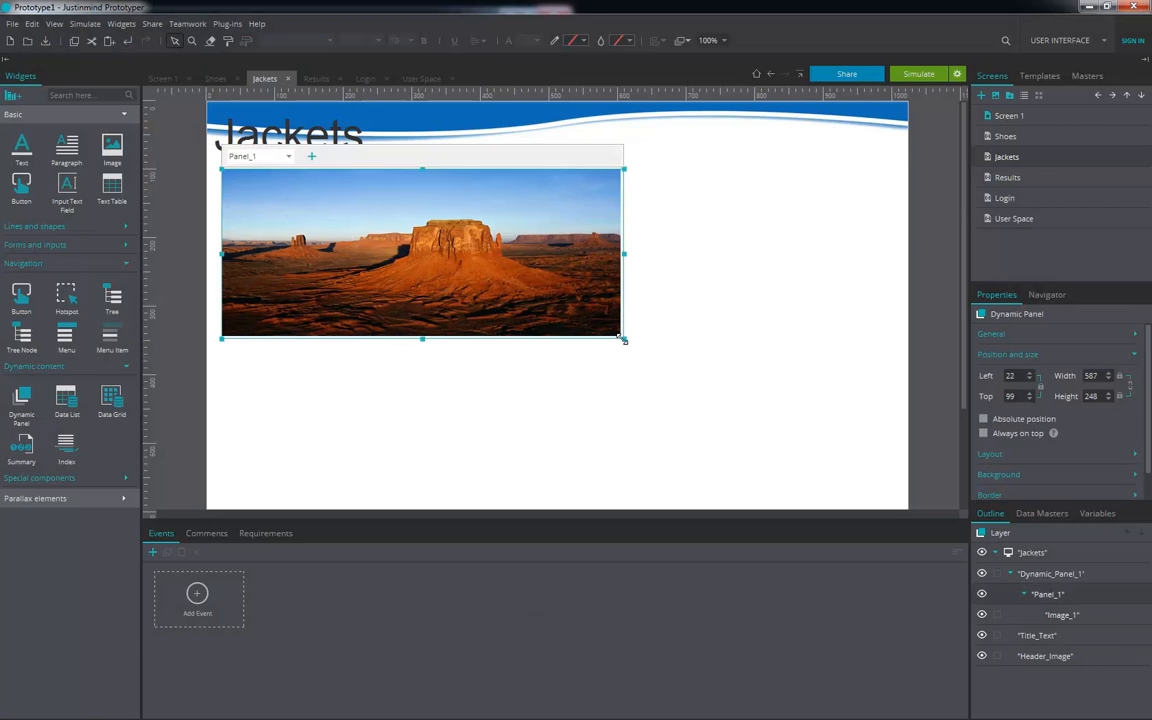
left_click_drag(622, 338, 620, 336)
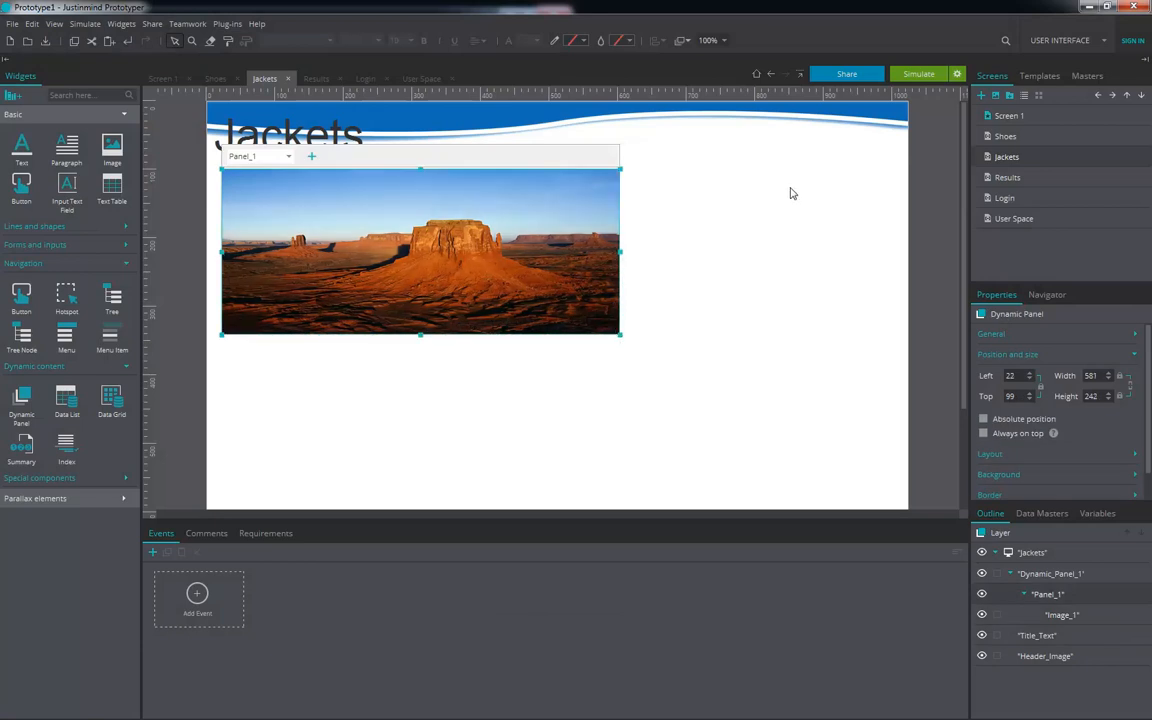
Step: Add a second panel to the dynamic panel, draw a 581 by 242 image over it, and move the image into Panel_2
left_click(311, 156)
left_click_drag(112, 145, 620, 334)
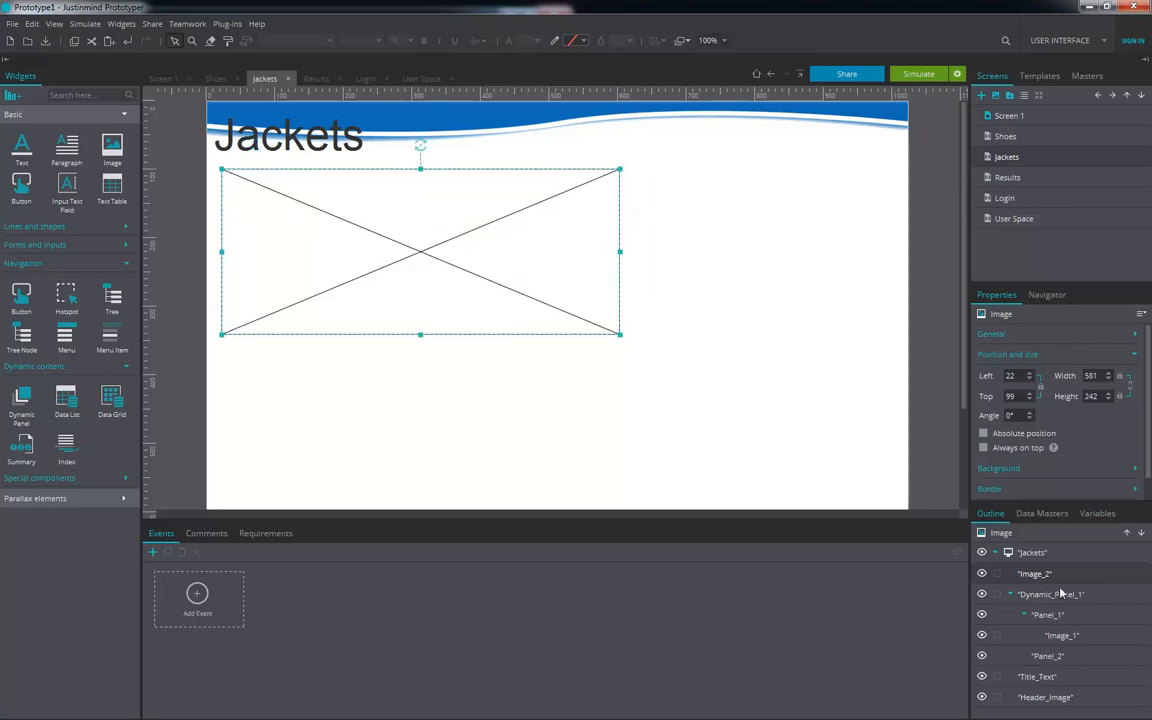
left_click_drag(1032, 585, 1050, 658)
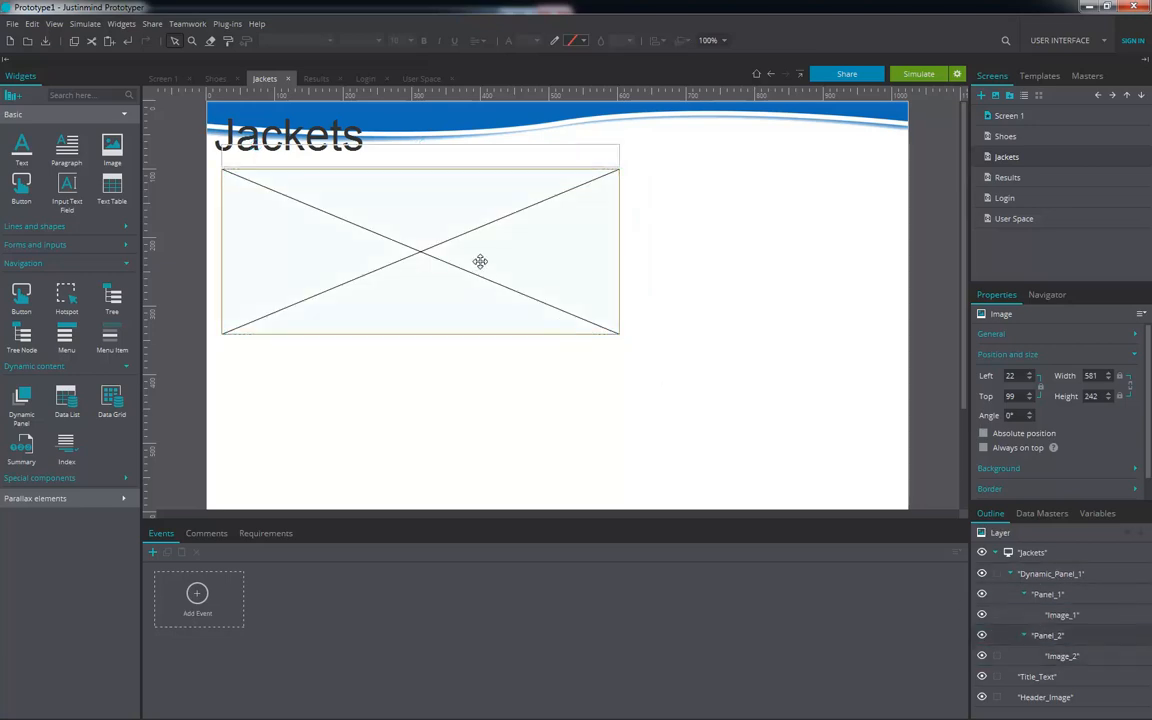
Step: Load Koala.jpg into Panel_2's image, included in the prototype, and preview the Jackets screen in a simulation
left_click(452, 242)
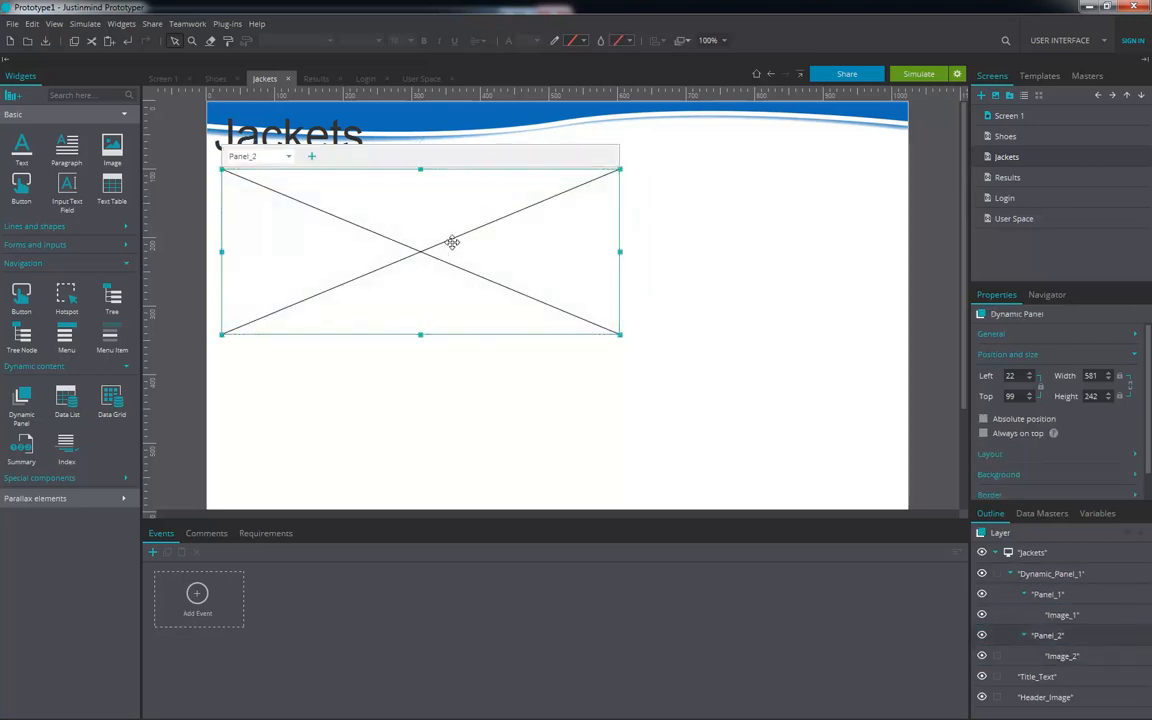
left_click(1062, 656)
double_click(450, 252)
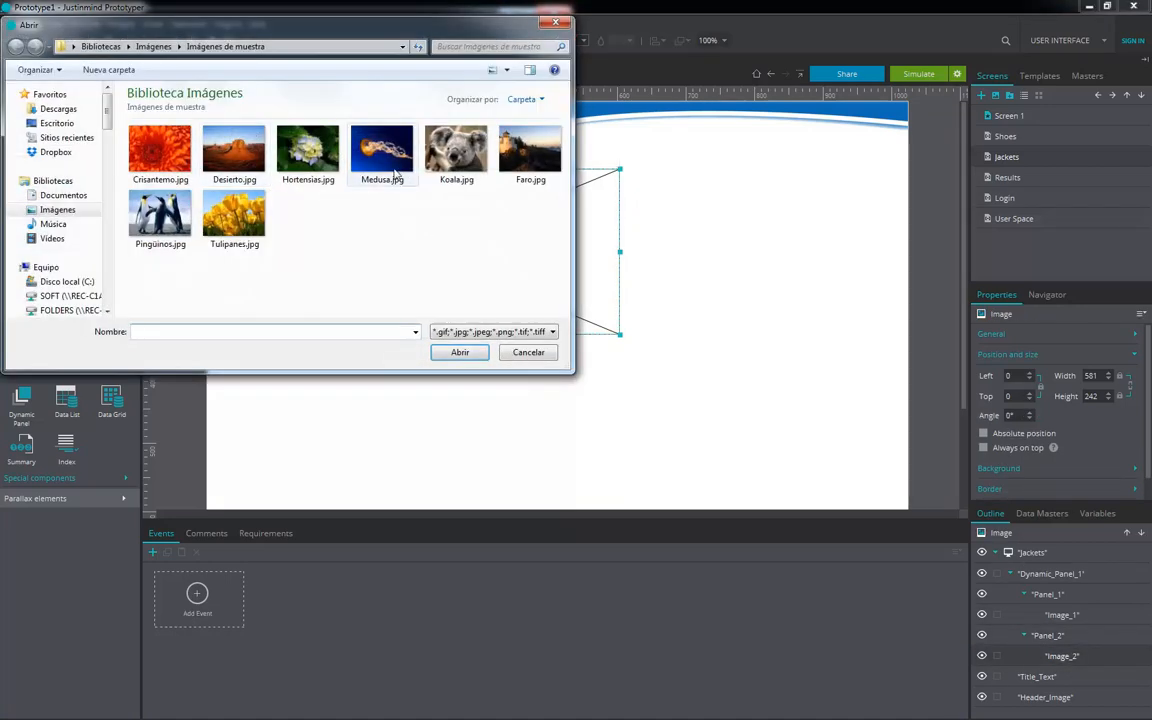
double_click(455, 150)
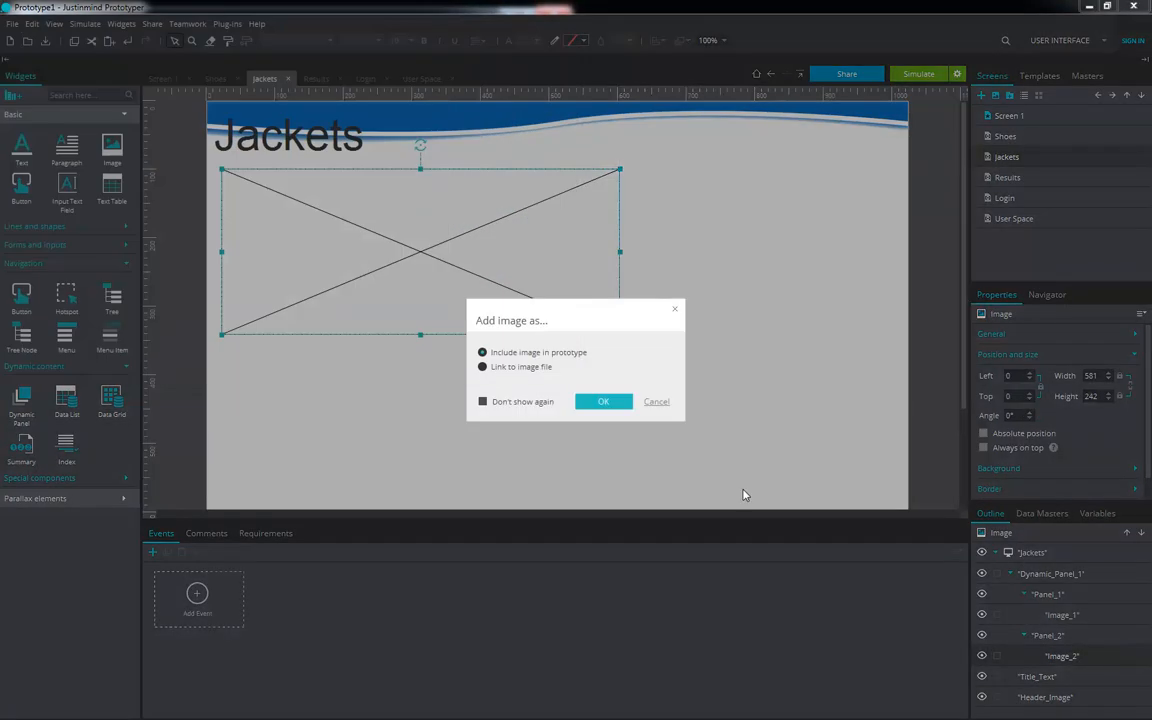
left_click(599, 407)
left_click(922, 74)
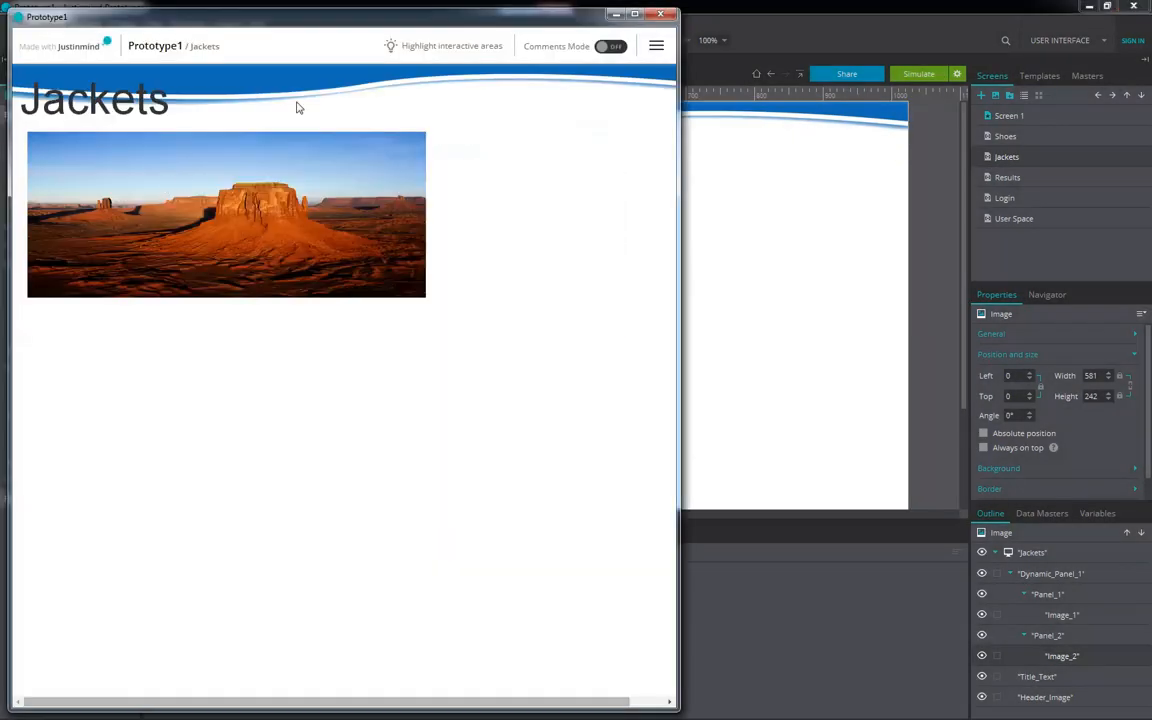
left_click(660, 14)
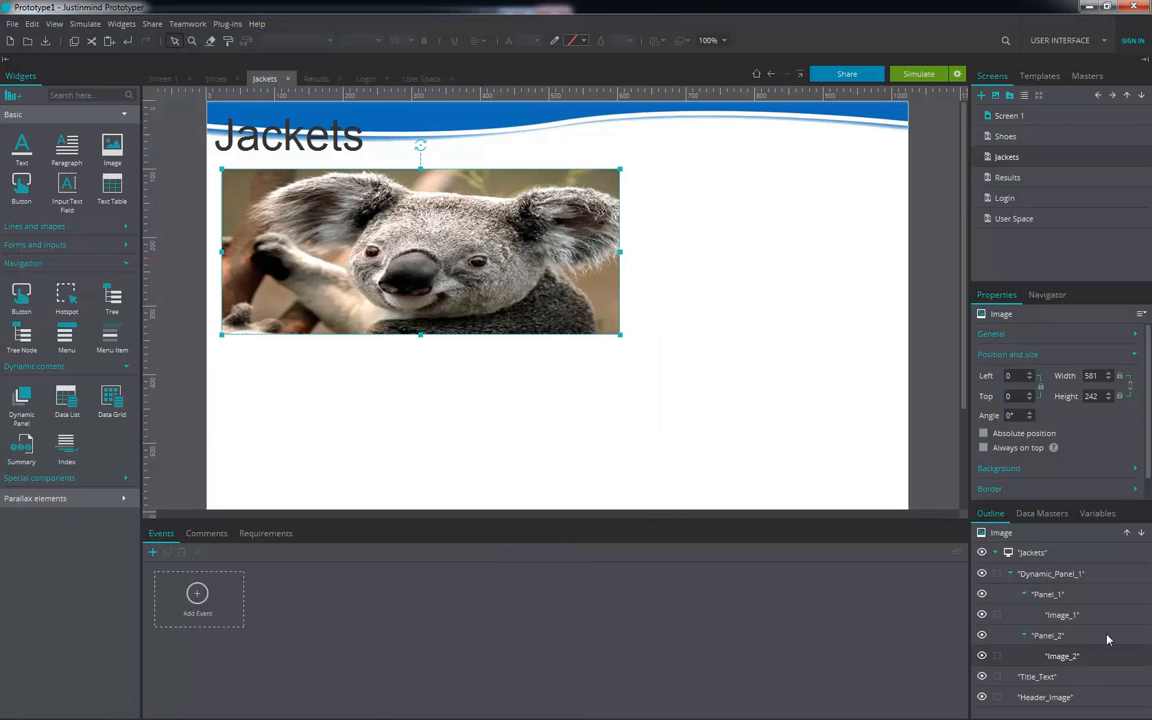
Step: Start a new on Click event on Panel_1 of the Jackets dynamic panel with the Set Active Panel action
left_click(1060, 595)
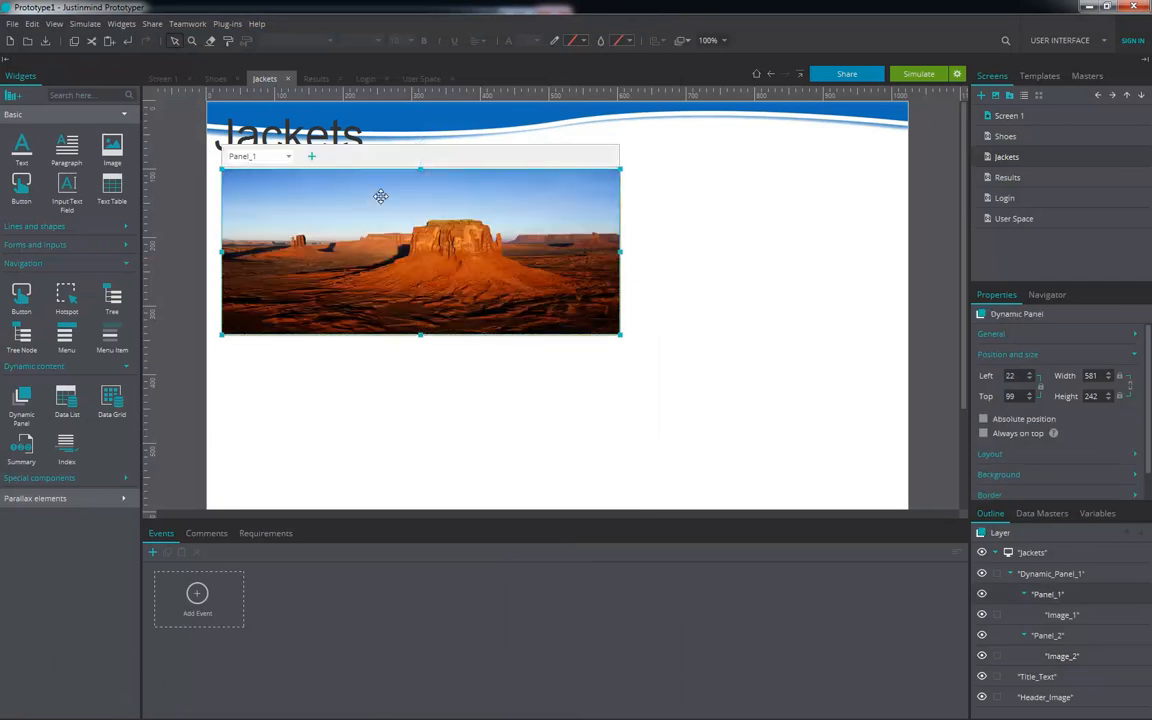
left_click(198, 600)
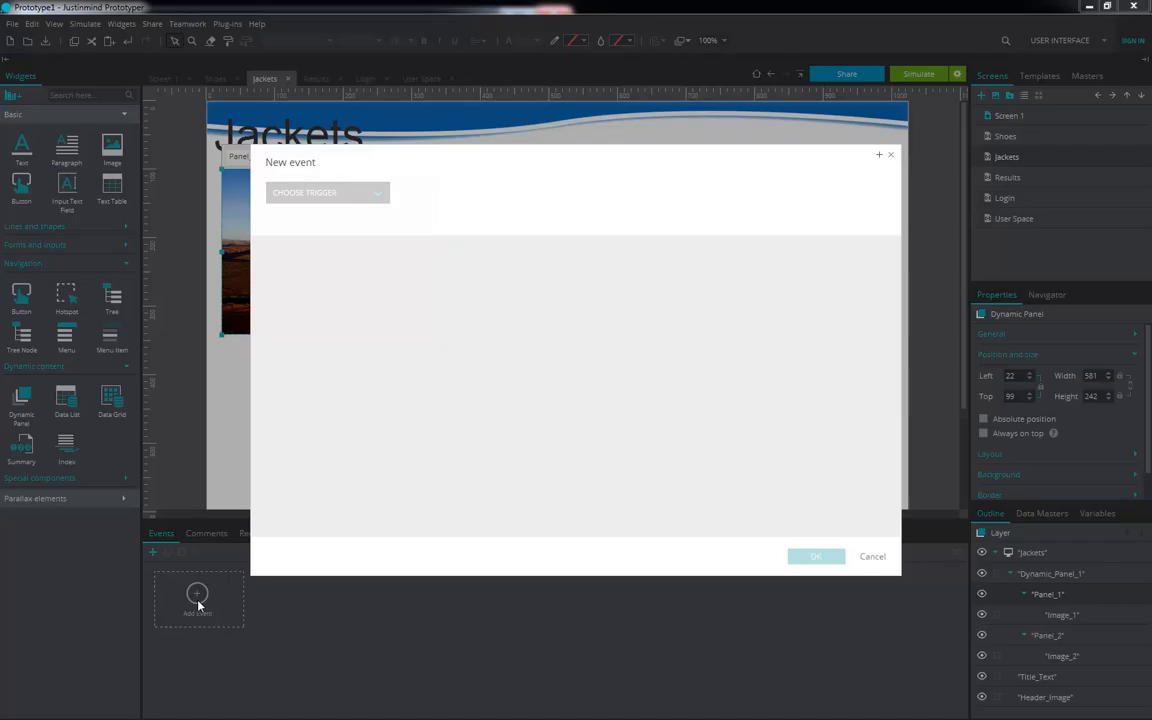
left_click(347, 196)
mouse_move(360, 216)
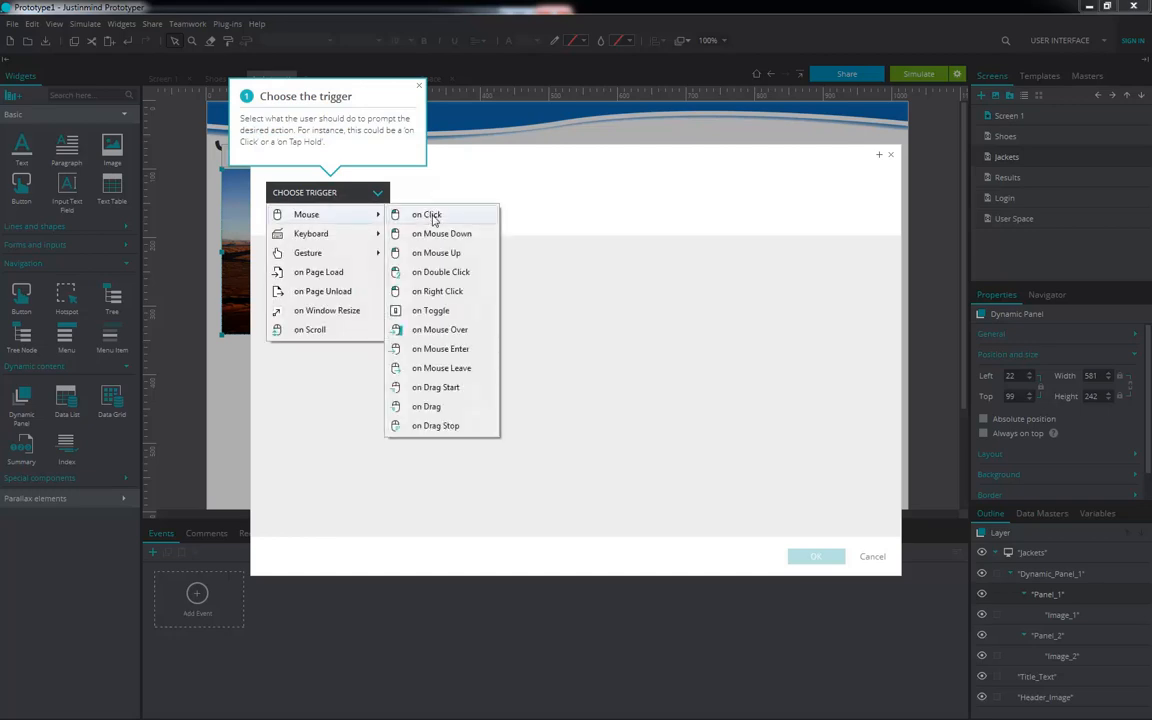
left_click(430, 216)
left_click(463, 193)
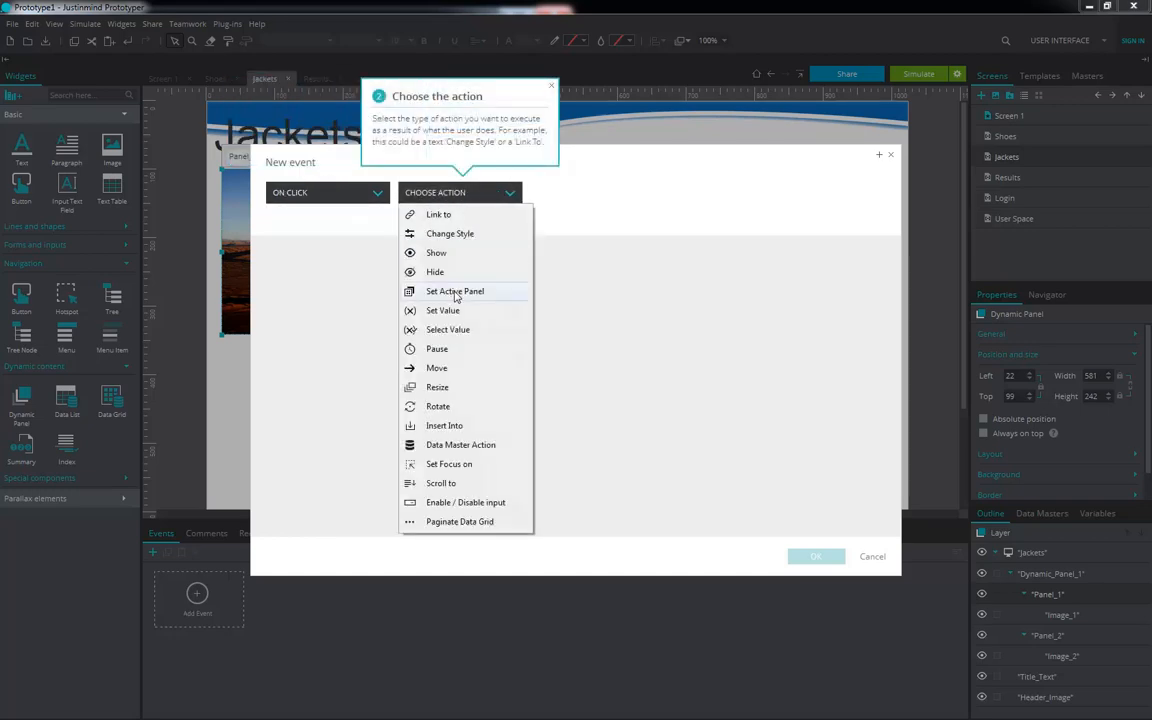
left_click(410, 263)
left_click(484, 307)
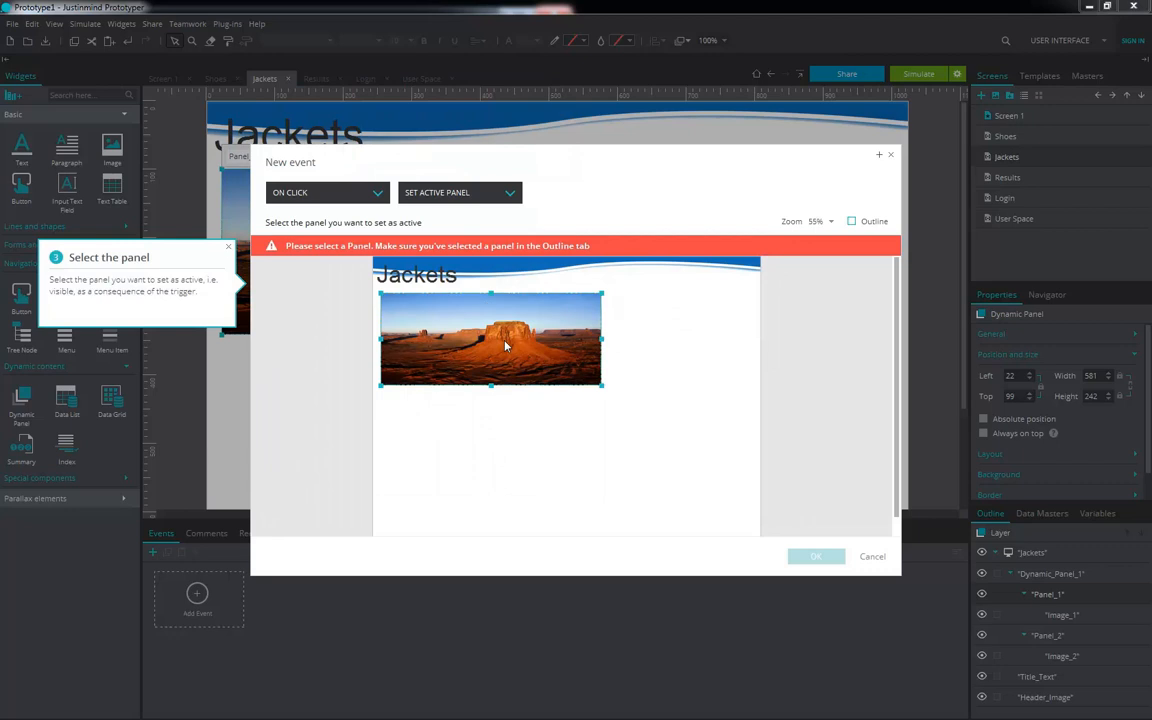
Step: Make Panel_2 the event's target panel with a transition effect, and preview the Jackets screen in a simulation
left_click(605, 387)
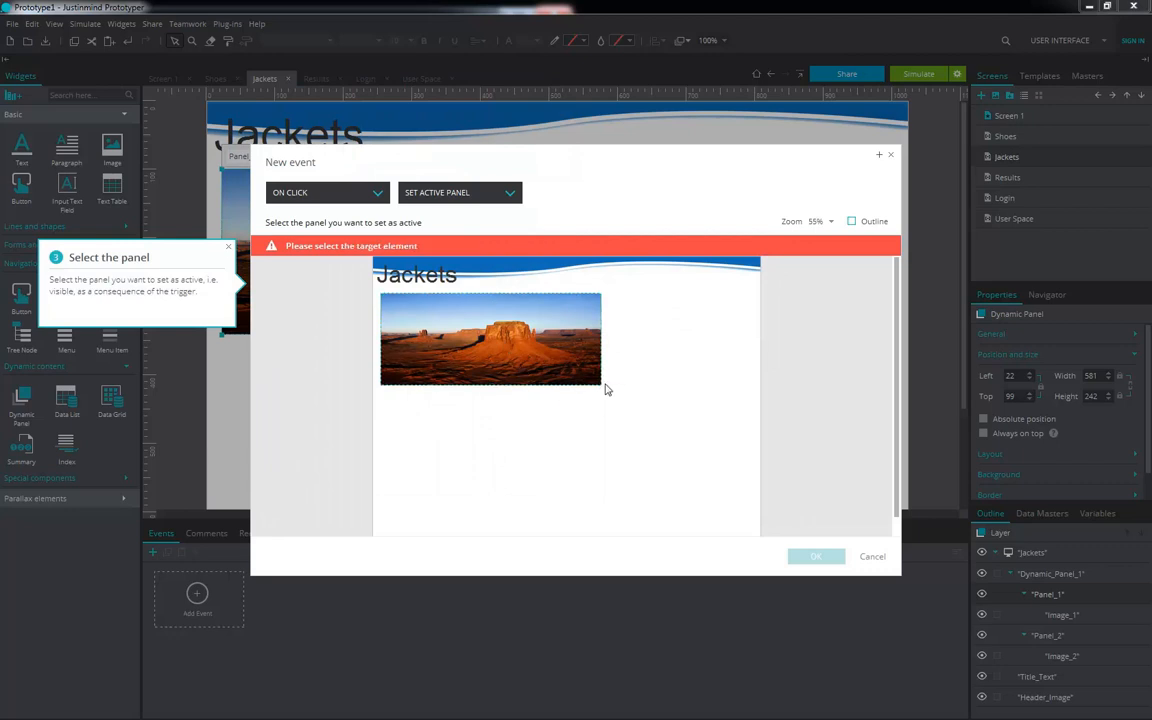
left_click(528, 326)
left_click(604, 312)
left_click(601, 306)
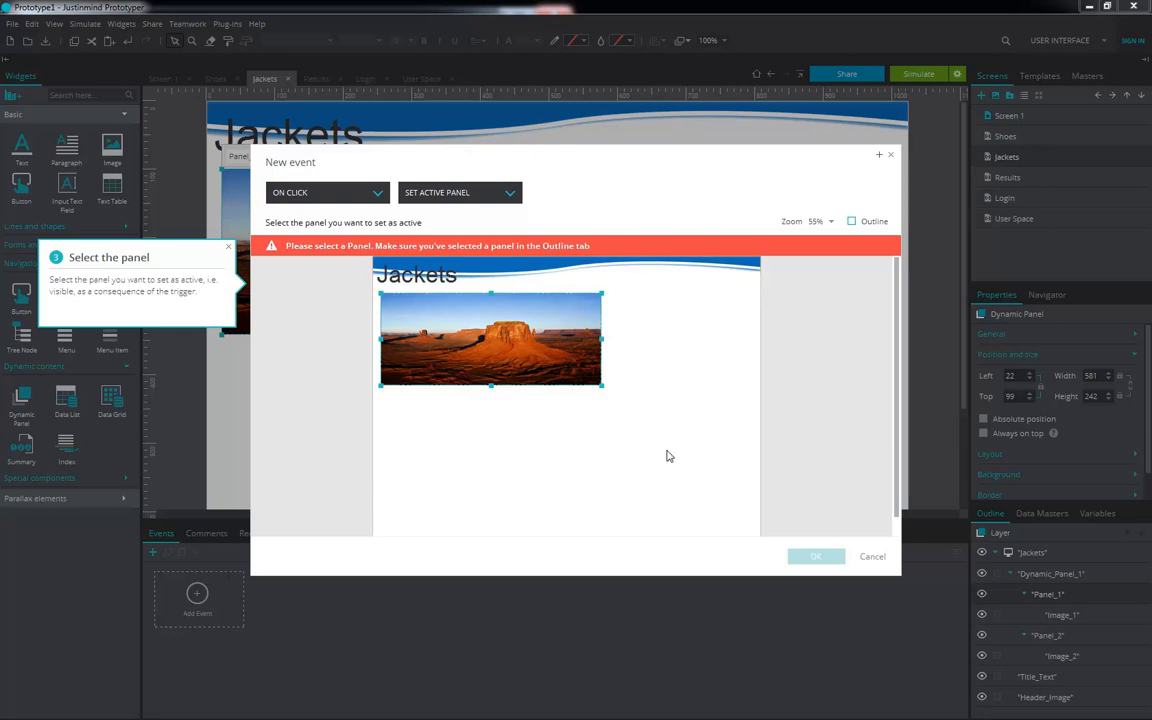
left_click(852, 222)
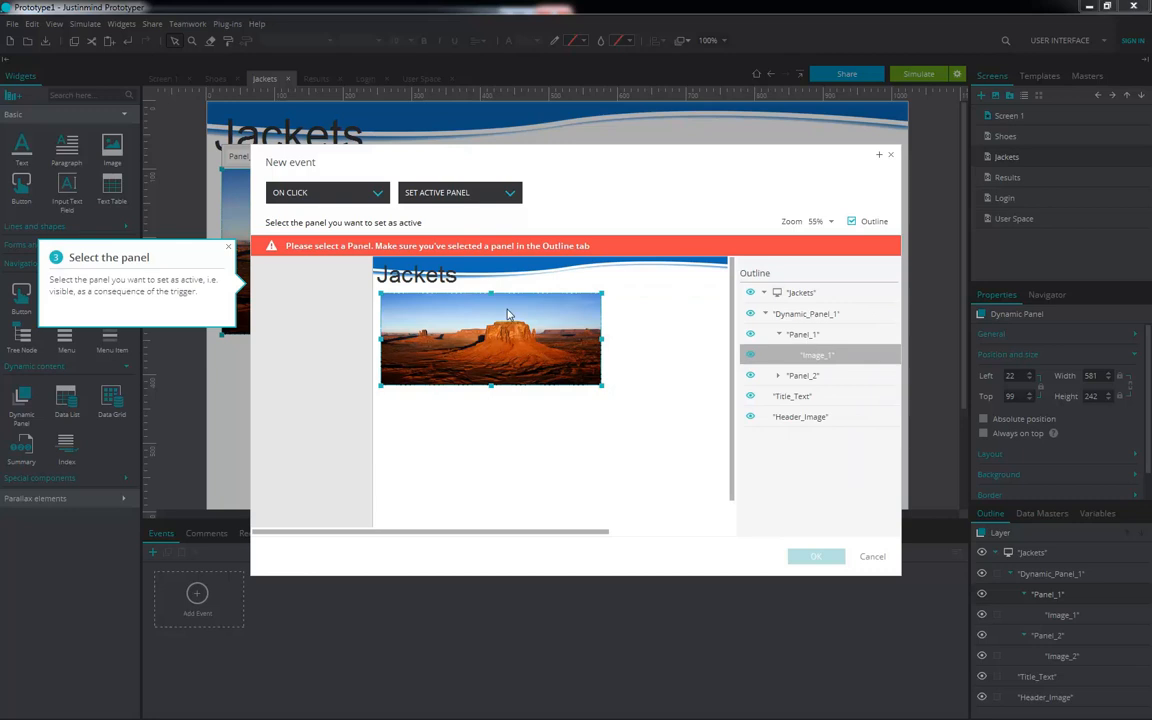
left_click(805, 376)
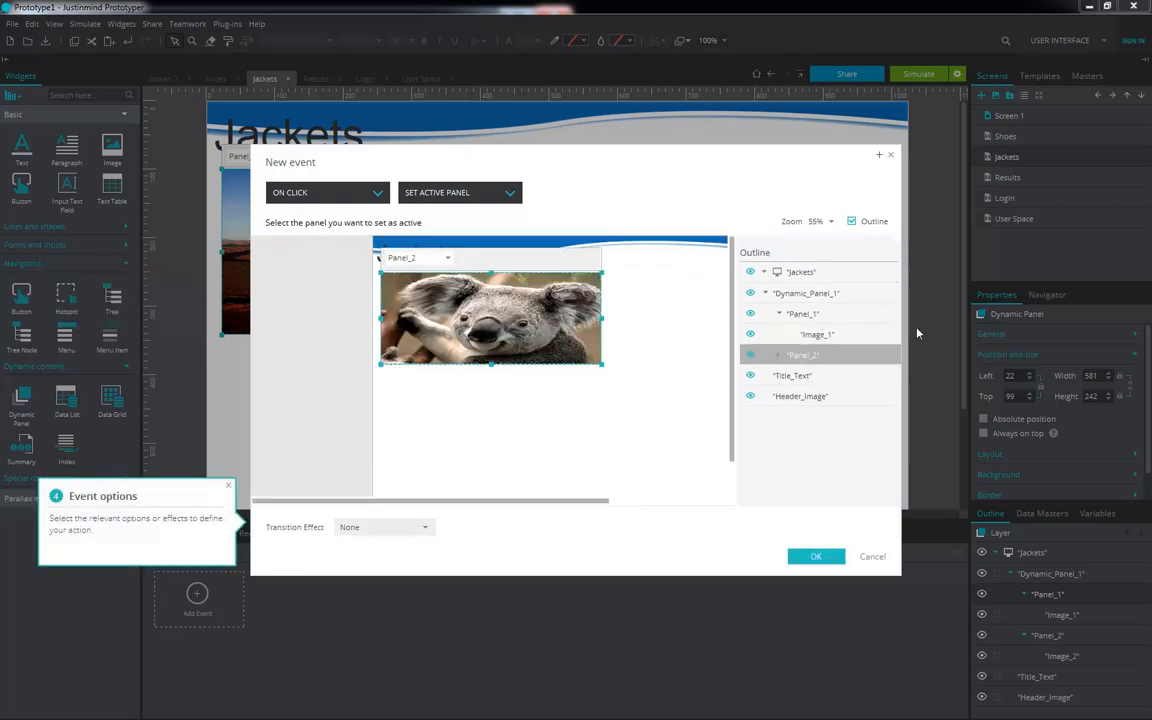
left_click(385, 529)
left_click(377, 497)
left_click(816, 556)
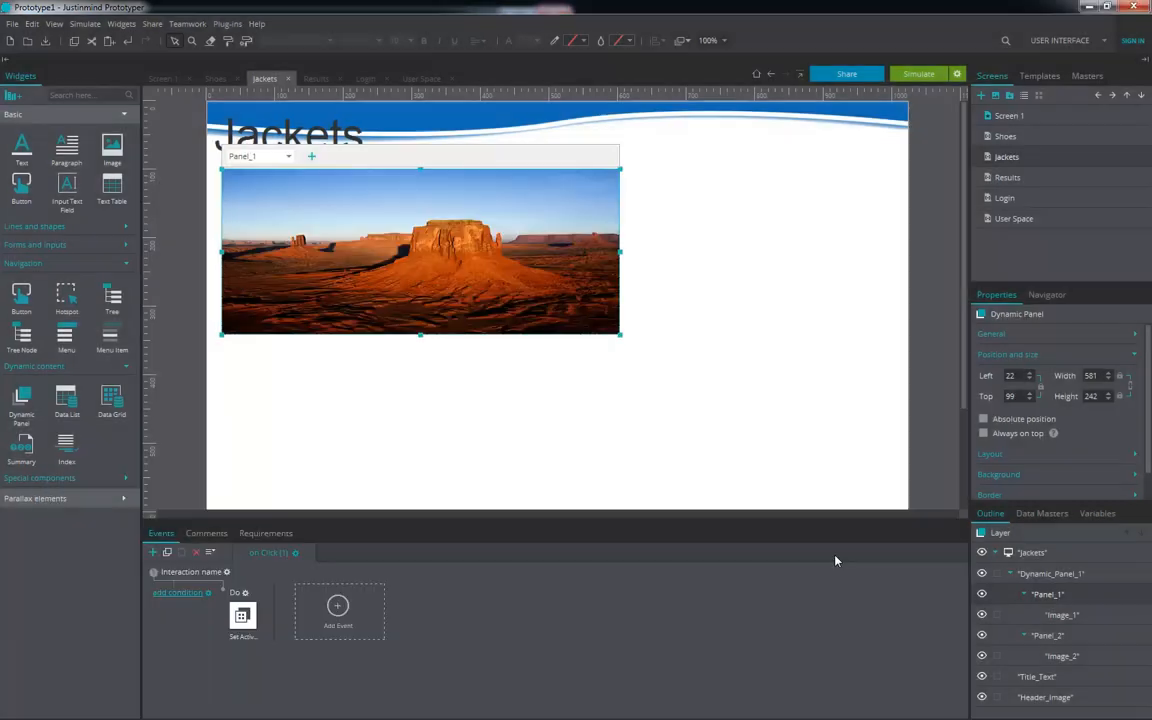
left_click(918, 74)
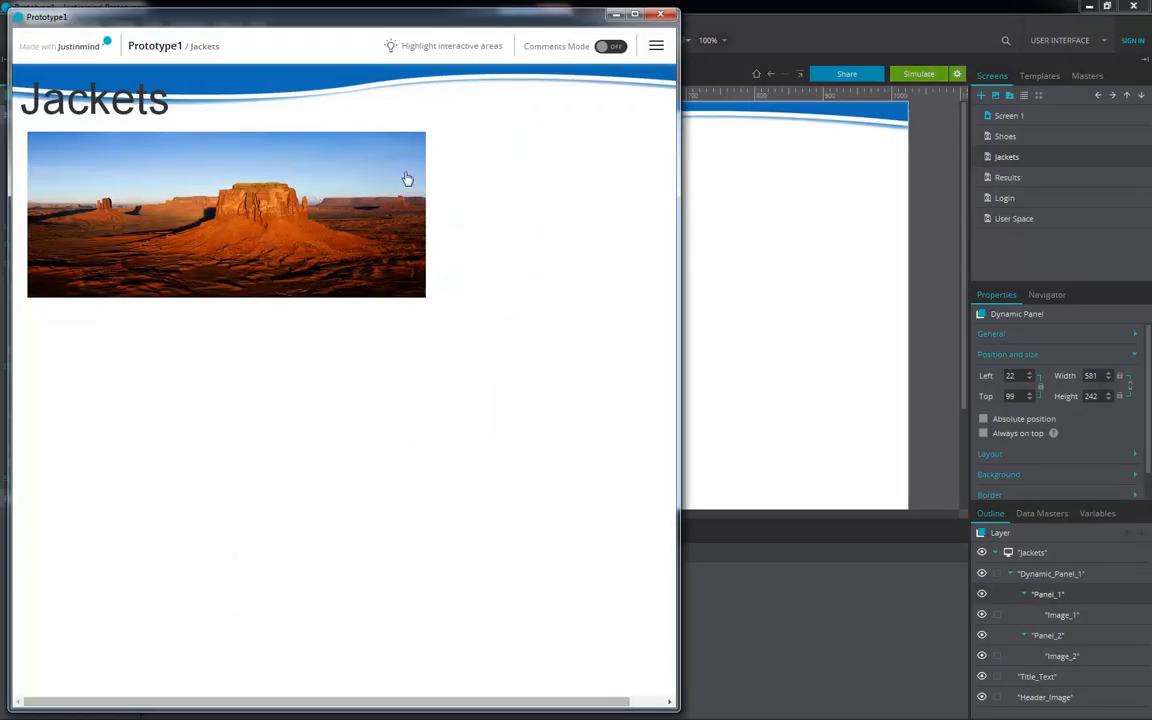
left_click(670, 16)
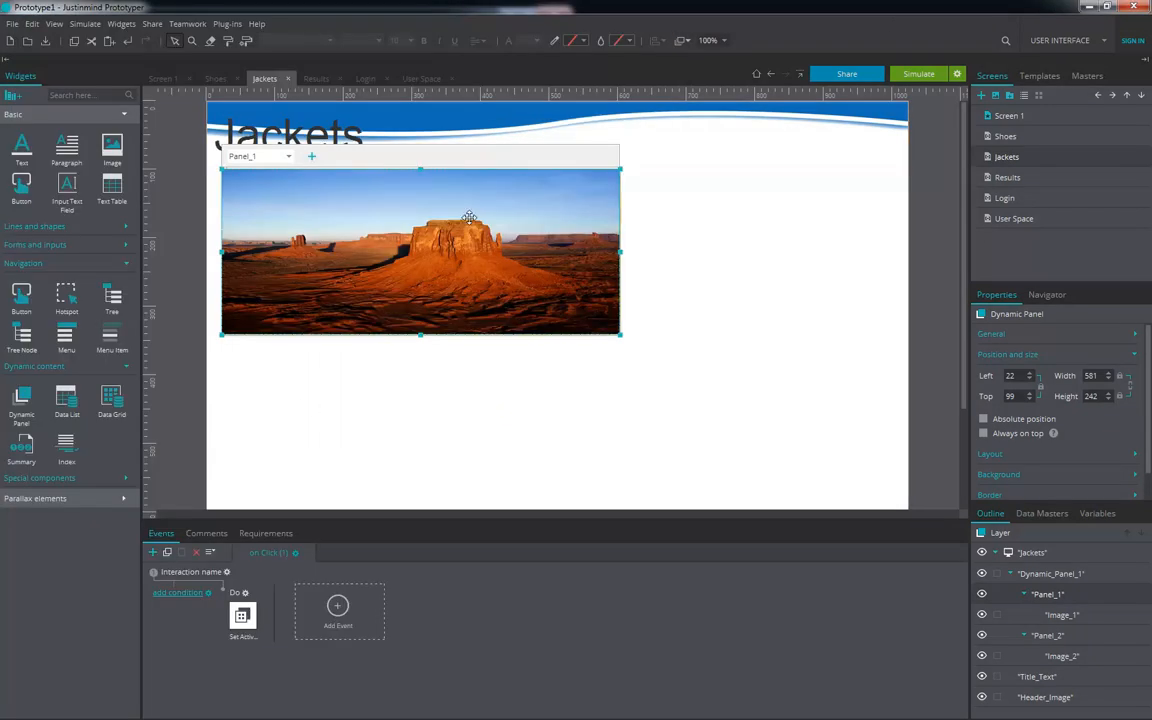
Step: Start an on Click event on the desert image itself with the Set Active Panel action
left_click(444, 235)
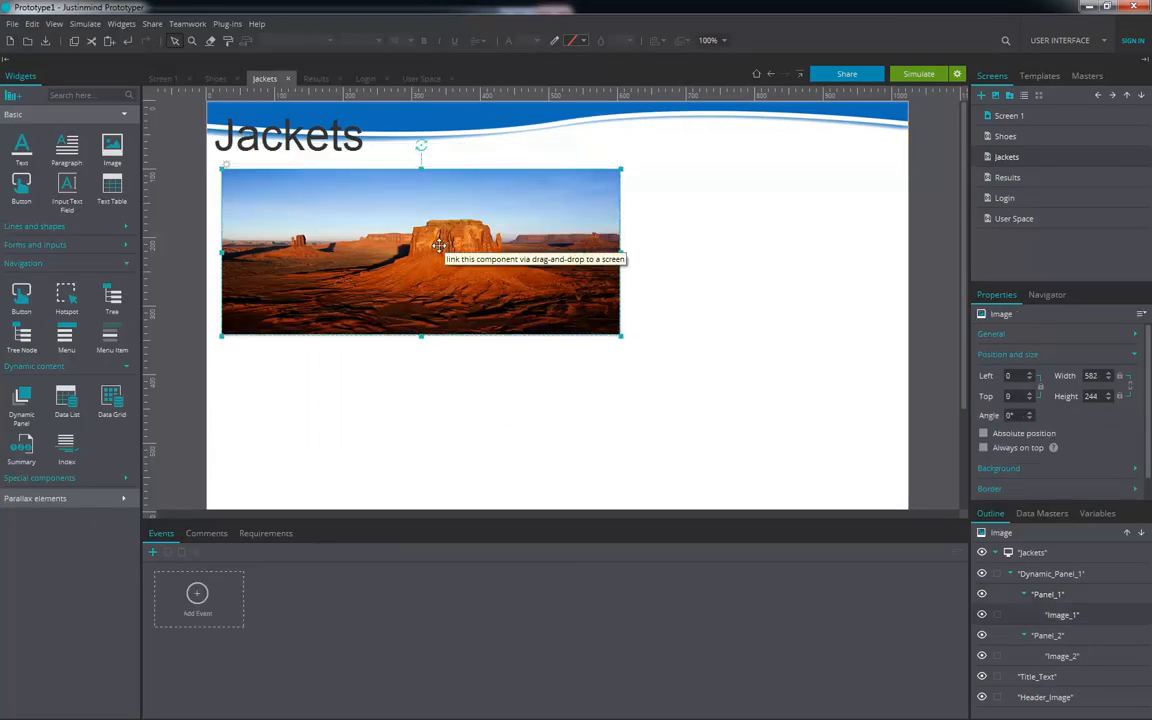
left_click(197, 597)
left_click(325, 192)
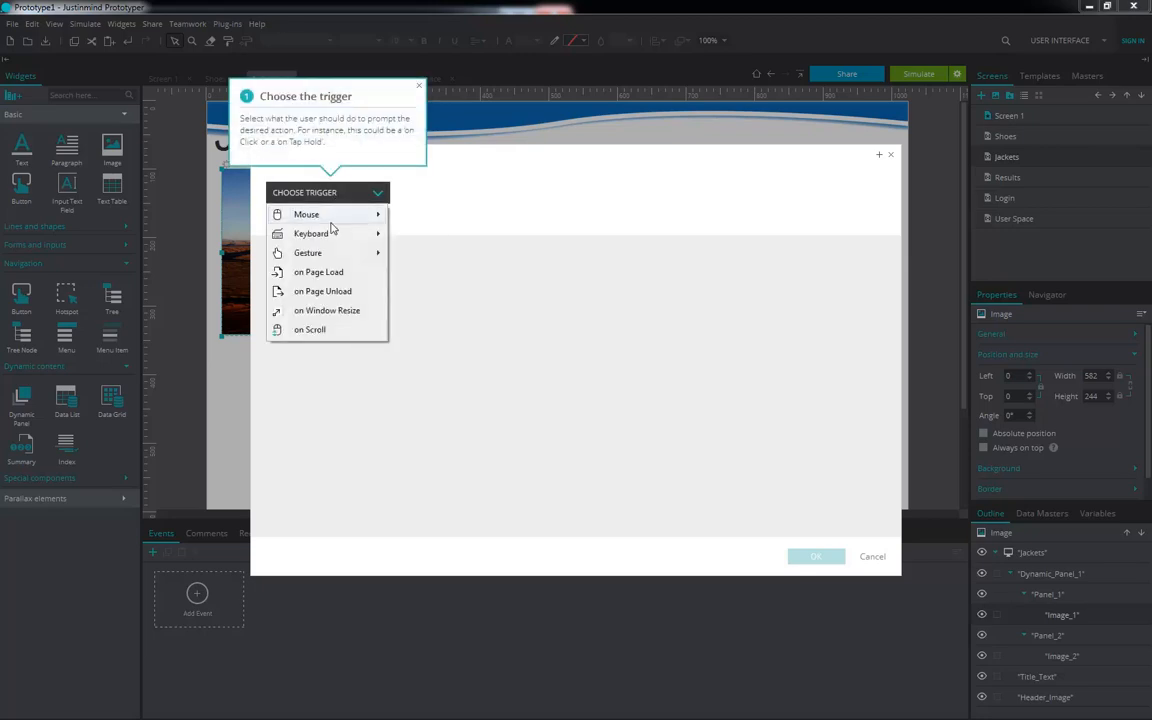
mouse_move(330, 216)
left_click(441, 216)
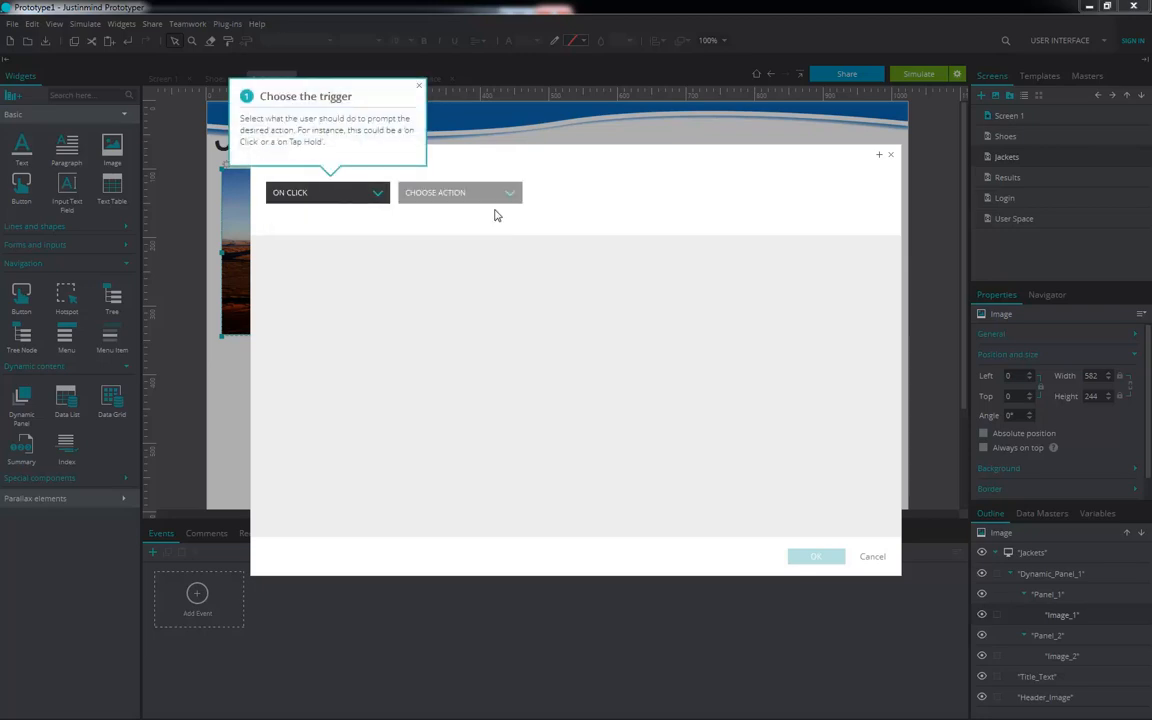
left_click(492, 193)
left_click(478, 290)
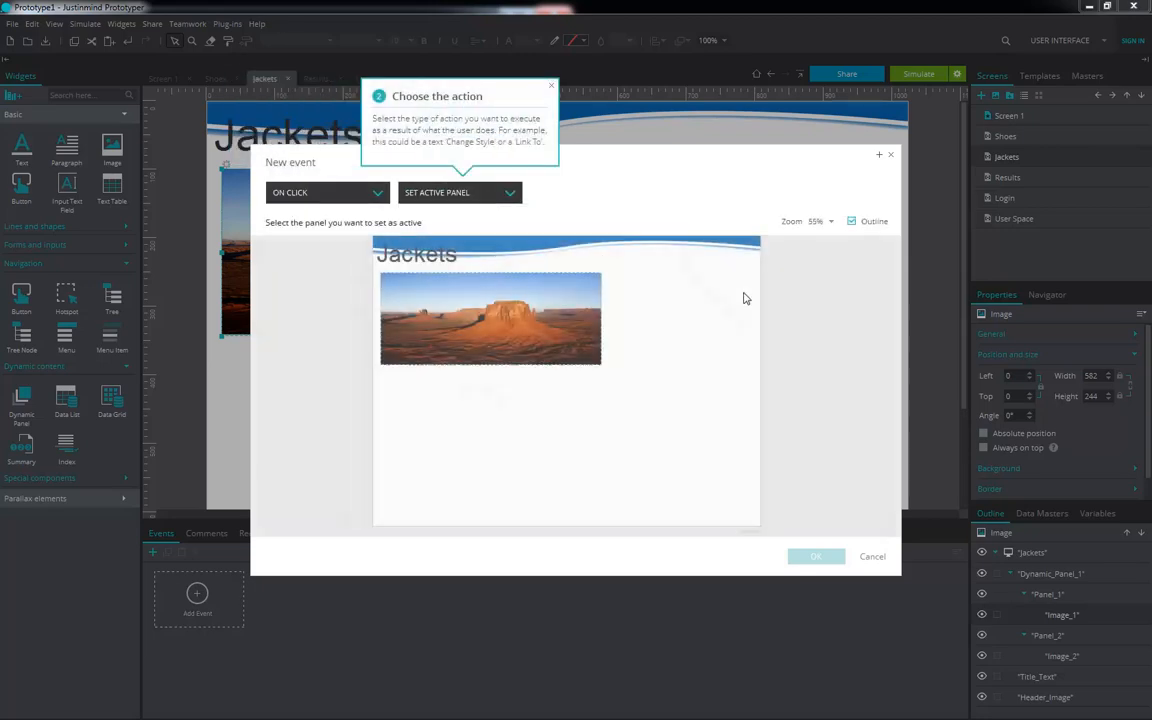
Step: Target Panel_2 in the desert image's event with the Slide right transition effect and save the event
left_click(870, 224)
left_click(764, 293)
left_click(803, 334)
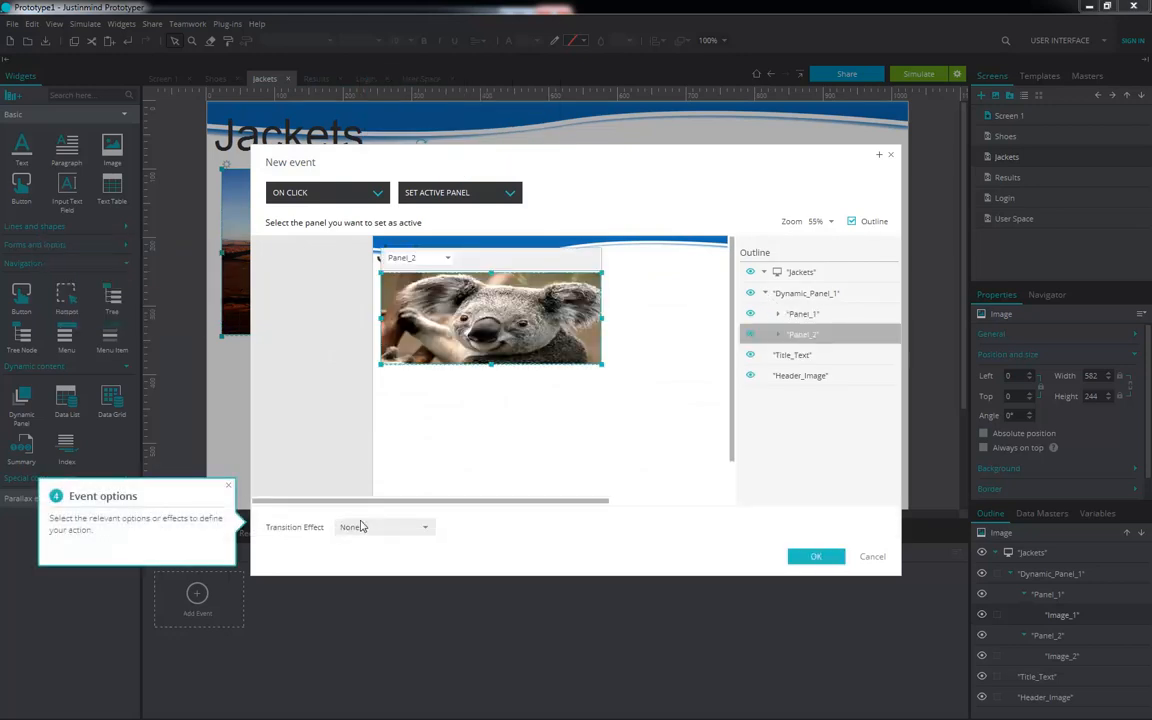
left_click(362, 527)
left_click(376, 488)
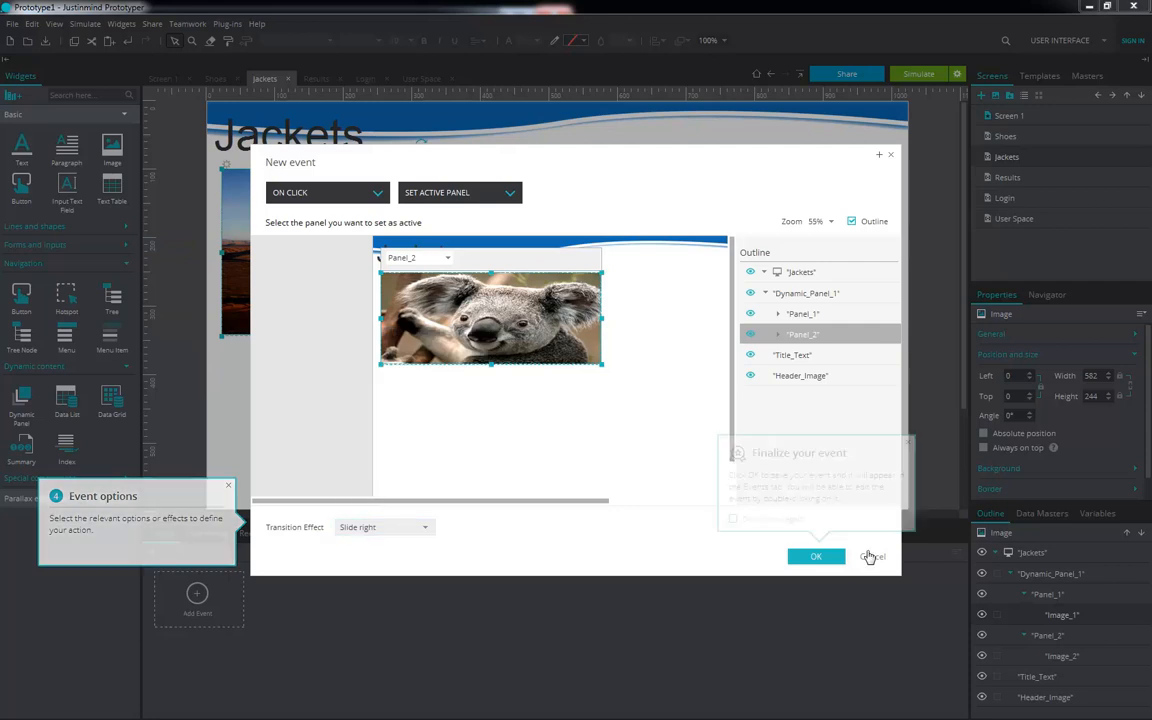
left_click(822, 557)
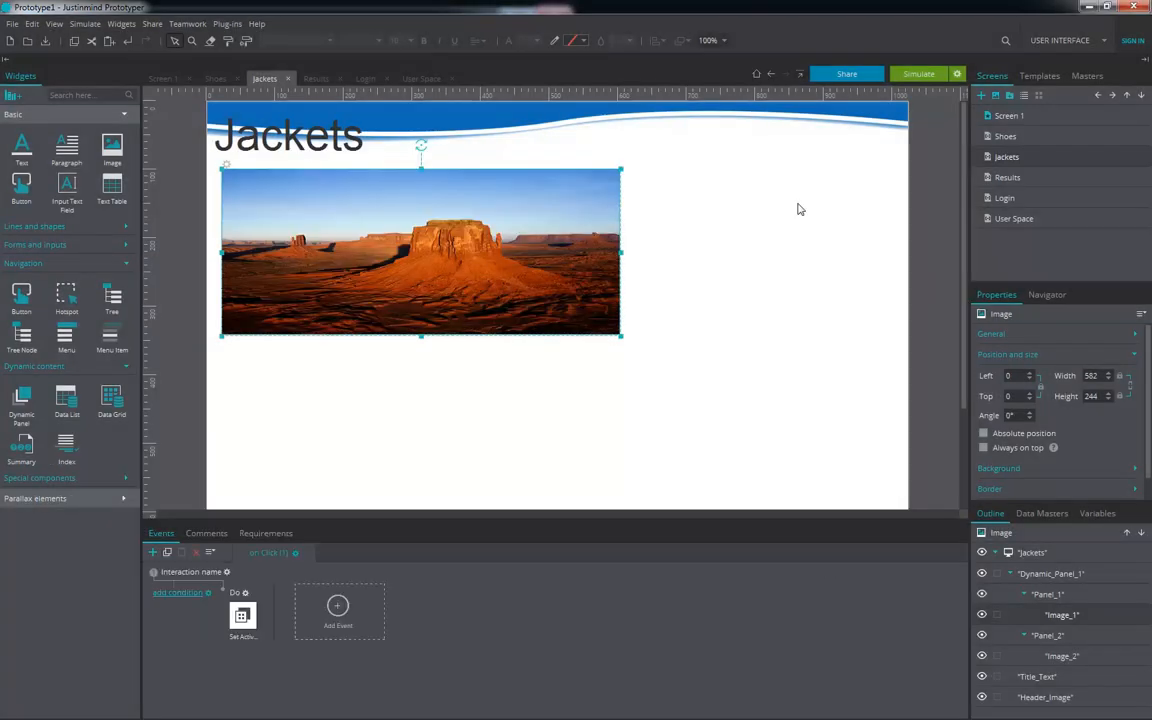
Step: Simulate the Jackets screen and test switching from the desert image to the koala panel
left_click(937, 77)
left_click(172, 213)
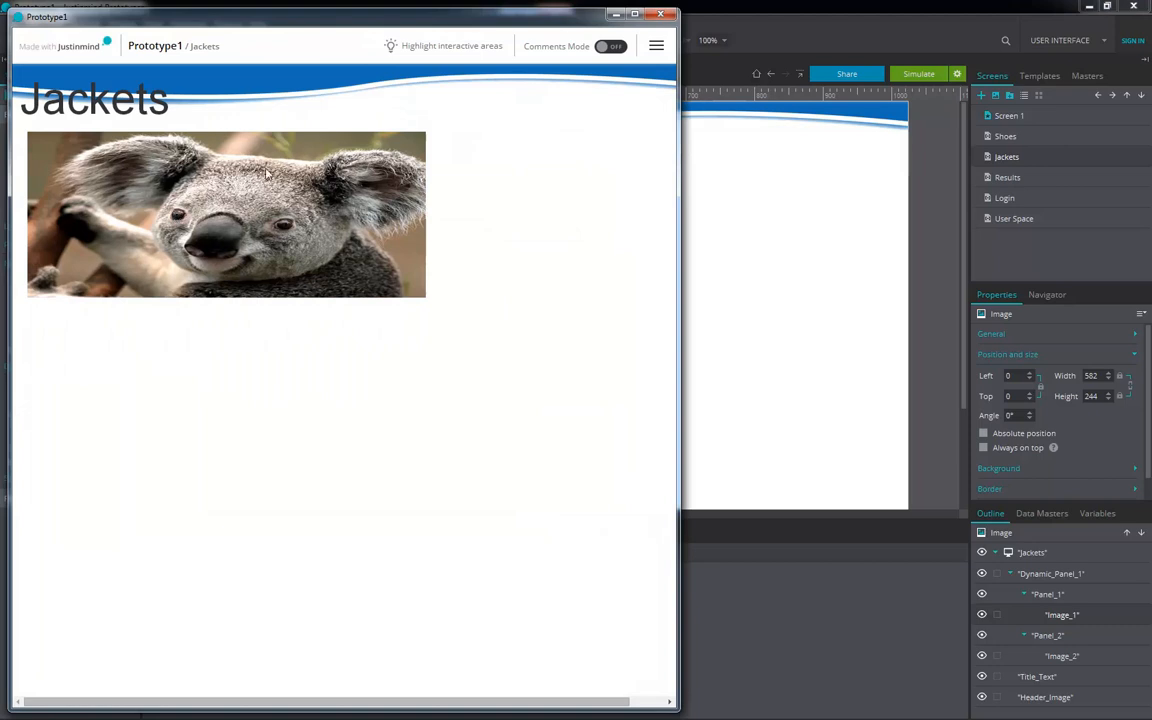
left_click(659, 14)
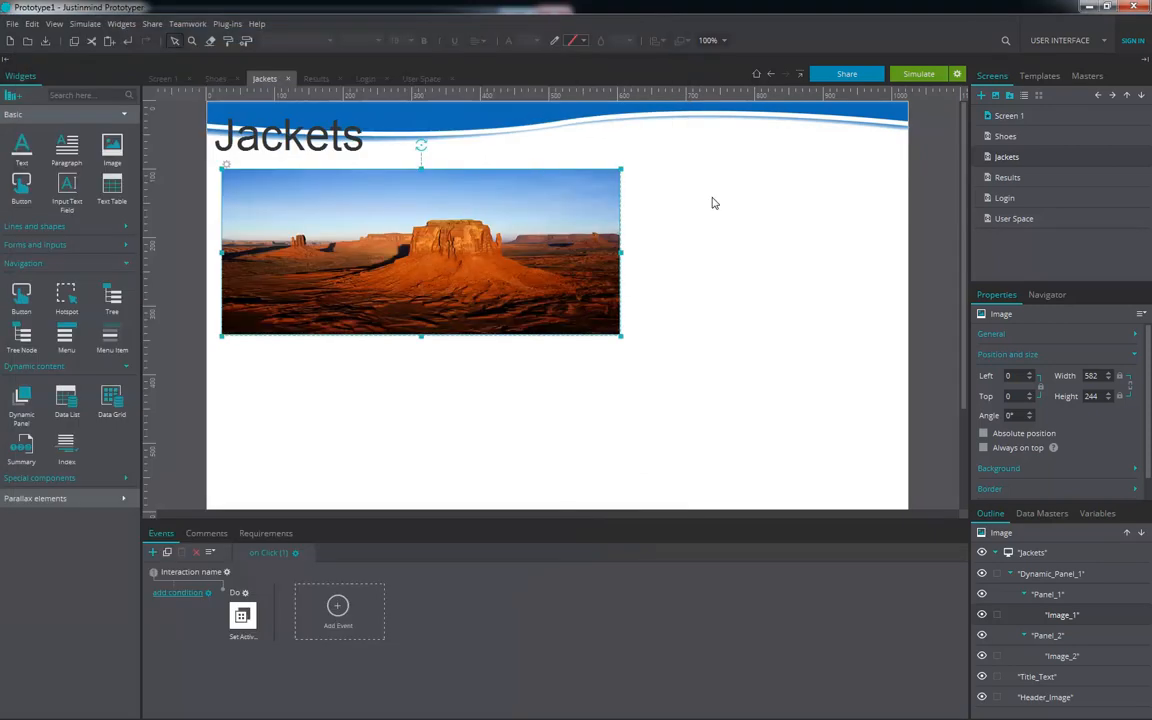
Step: Draw a second dynamic panel about 180 by 242 beside the desert image, and add an image sized about 40 by 41 next to it
left_click(656, 263)
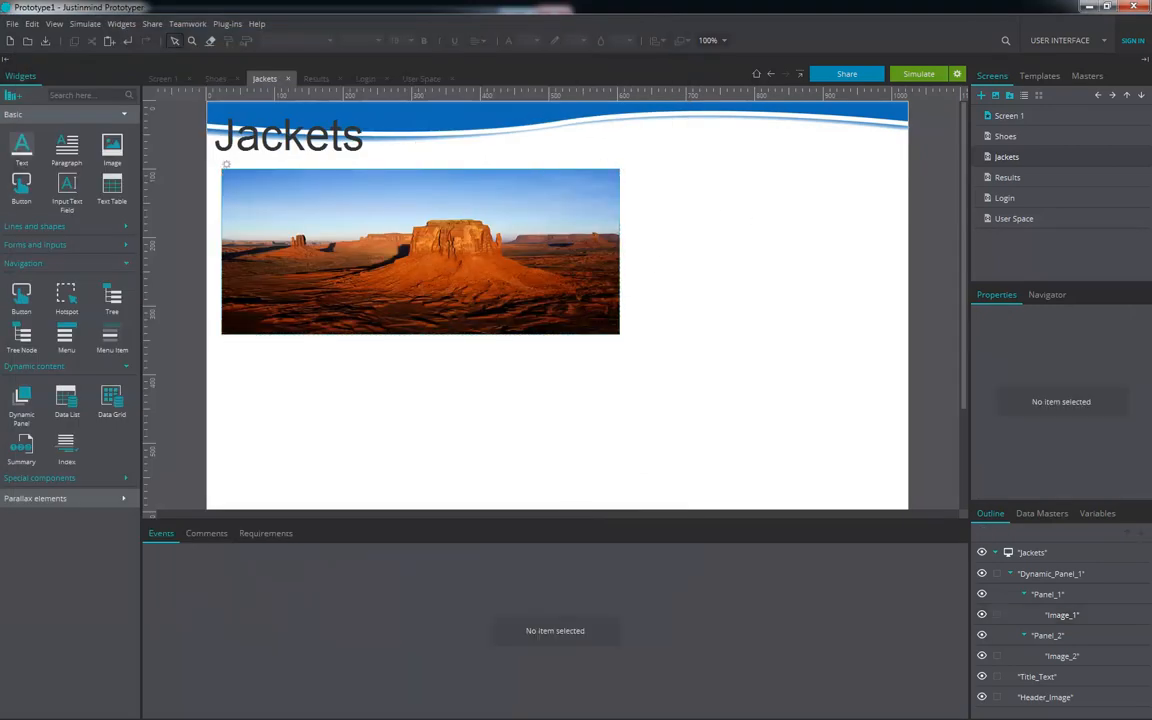
left_click_drag(21, 400, 722, 333)
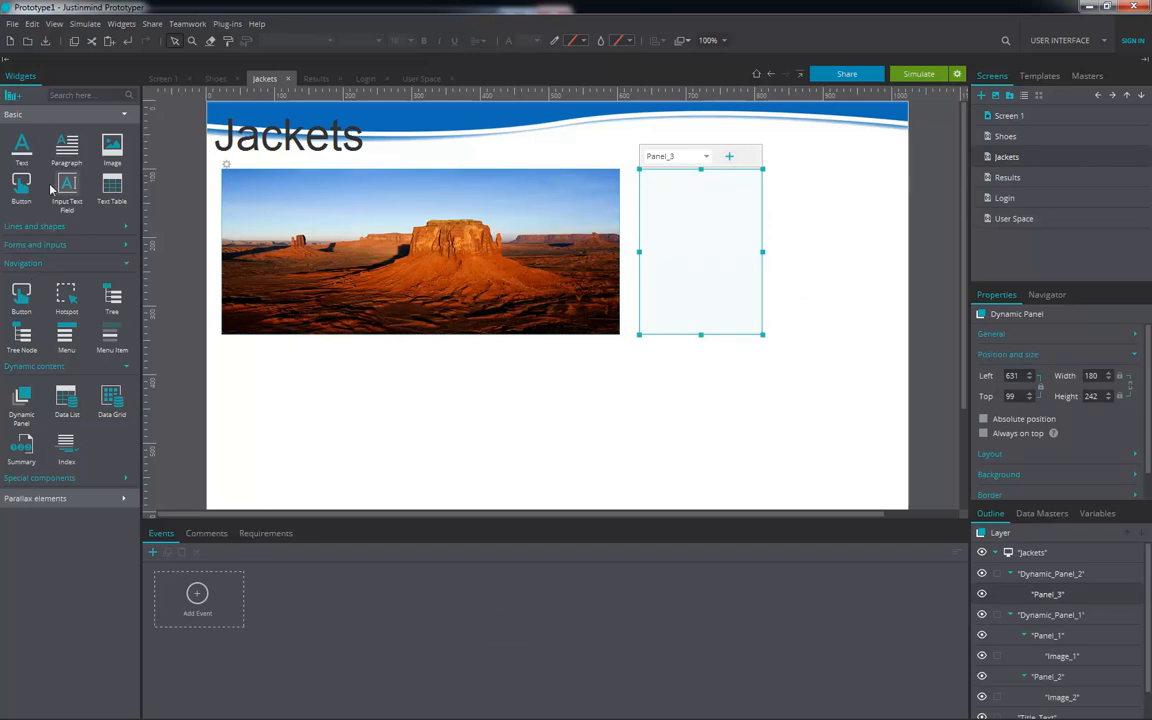
left_click_drag(111, 145, 860, 273)
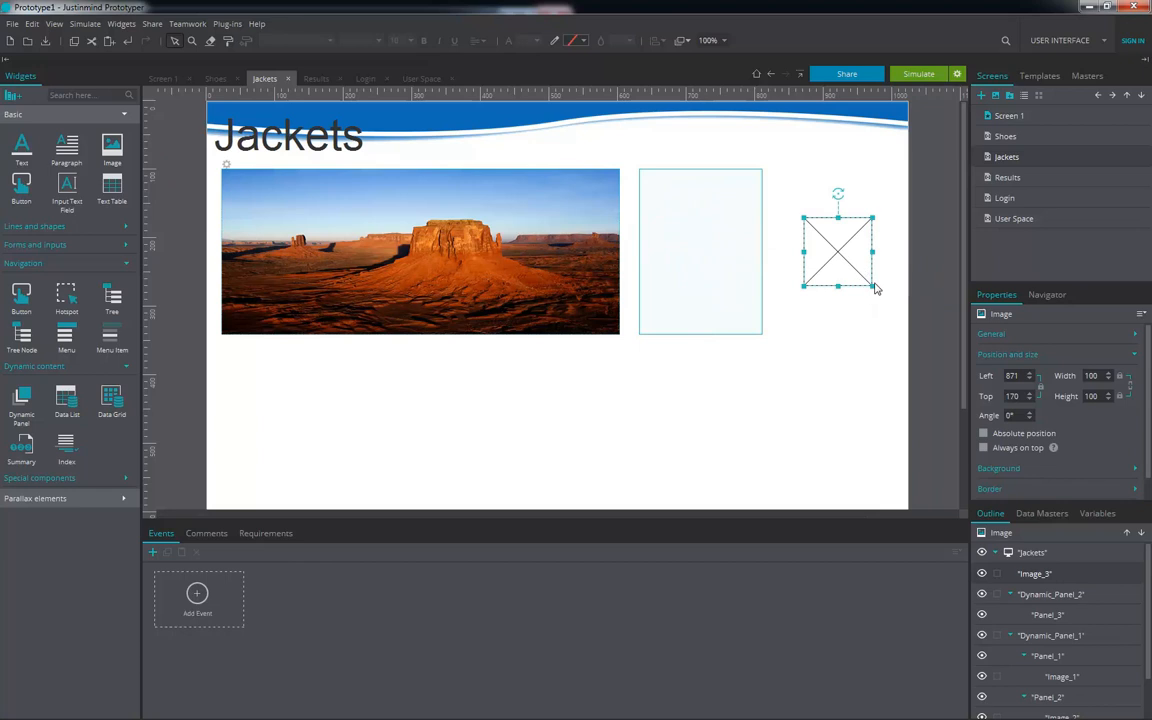
left_click(875, 294)
left_click(869, 280)
left_click_drag(872, 286, 832, 250)
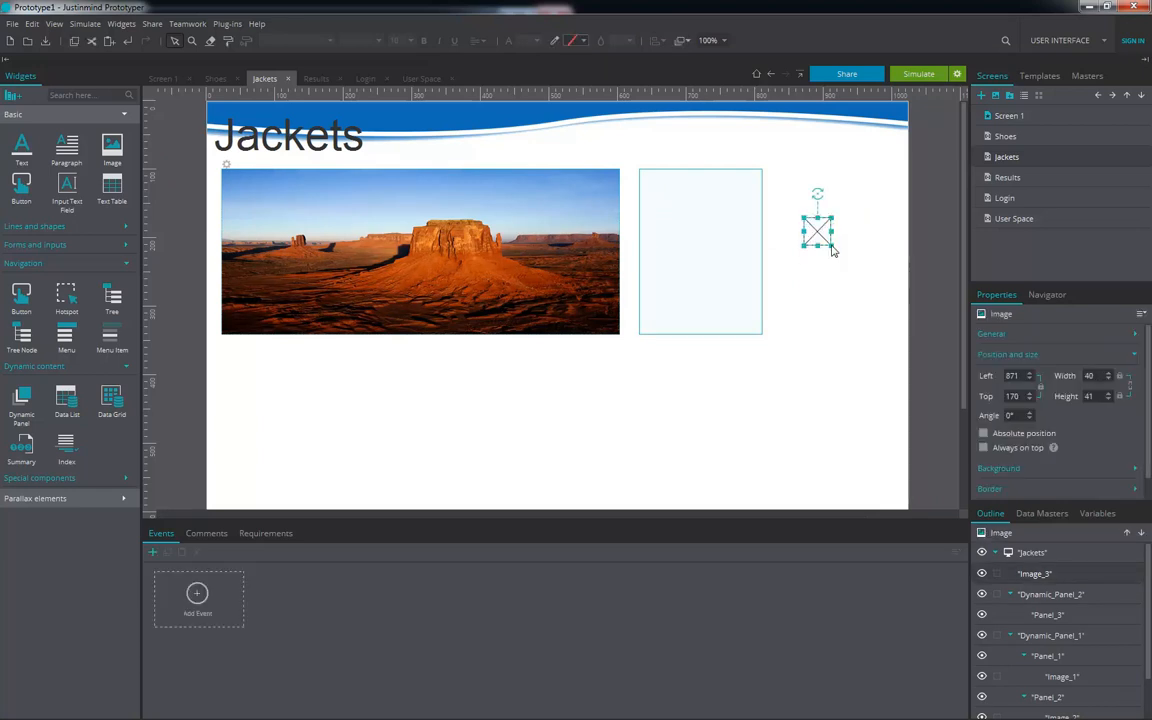
Step: Move the small image into Panel_3, offset it slightly from the panel's upper-left corner, and place a text beside it
left_click_drag(1054, 574, 1045, 614)
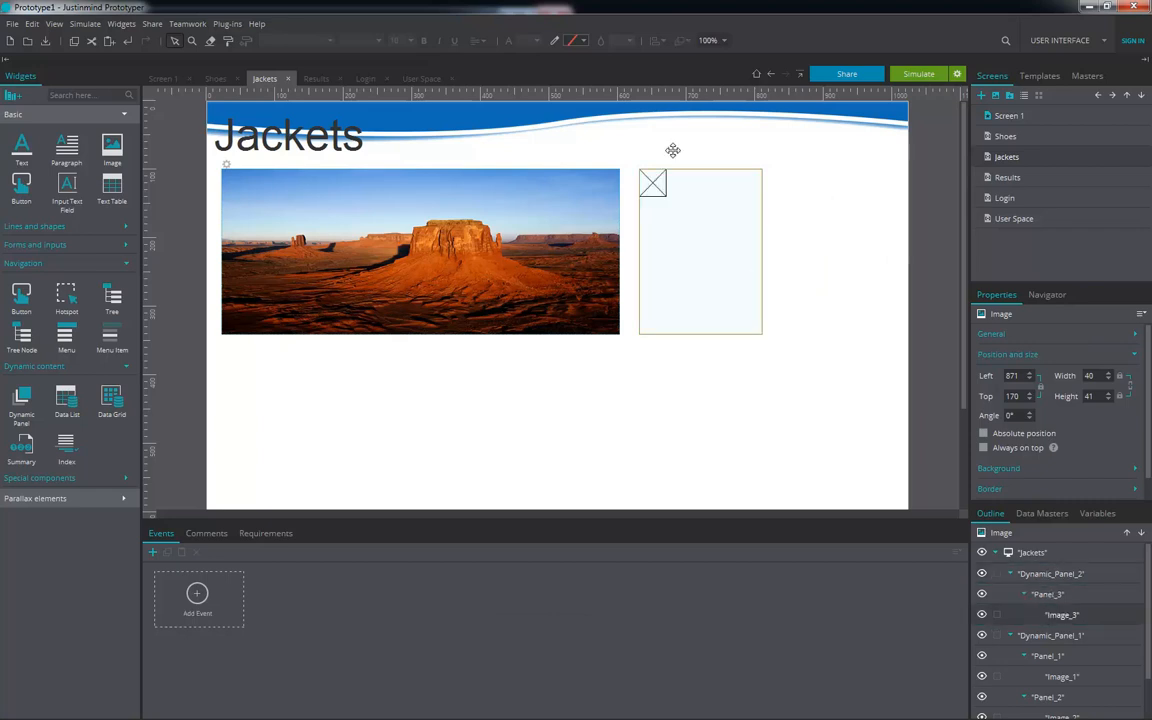
left_click(651, 181)
left_click(654, 182)
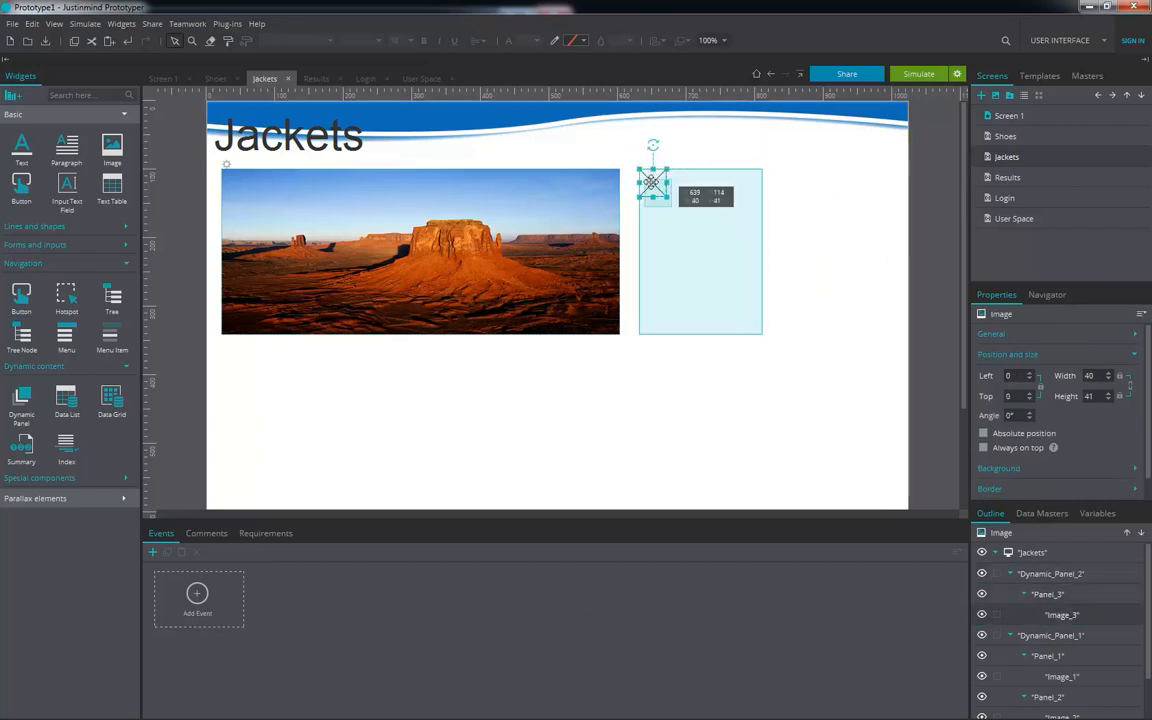
left_click_drag(654, 193, 660, 205)
left_click_drag(22, 148, 718, 196)
Step: Duplicate the image-and-text pair in Panel_3 and align the copy directly below as a second row
left_click(657, 193)
left_click(678, 196, "shift")
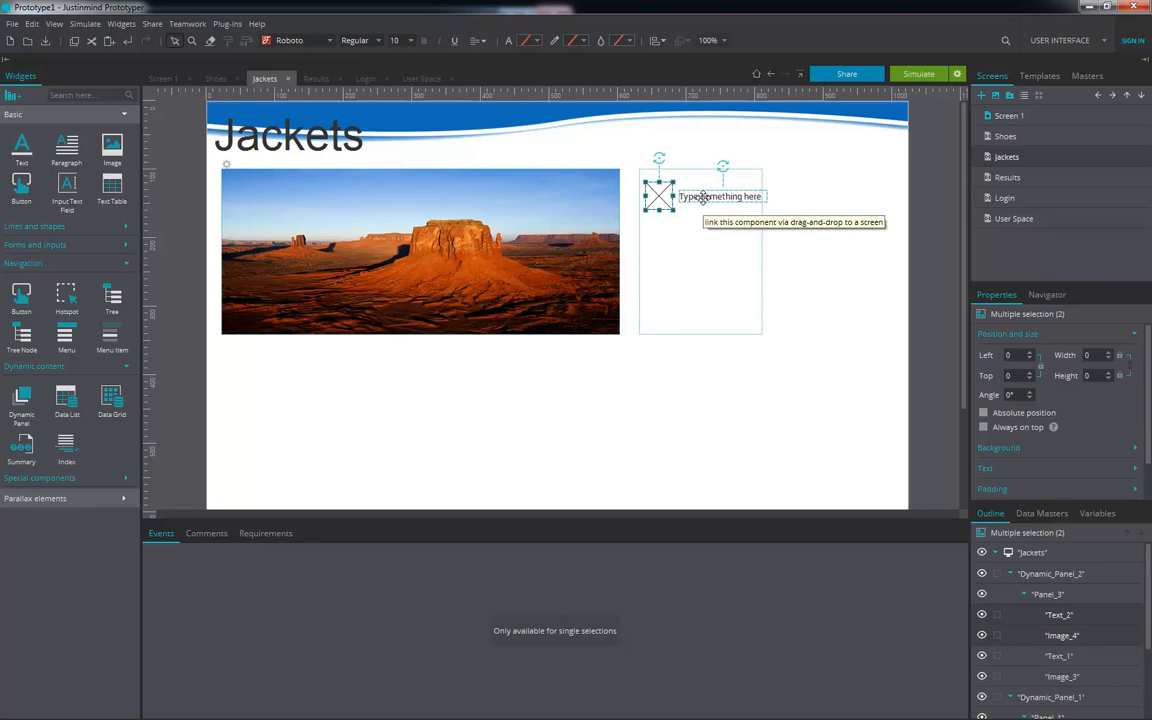
key("ctrl+c")
key("ctrl+v")
key("Left")
key("Left")
key("Left")
key("Left")
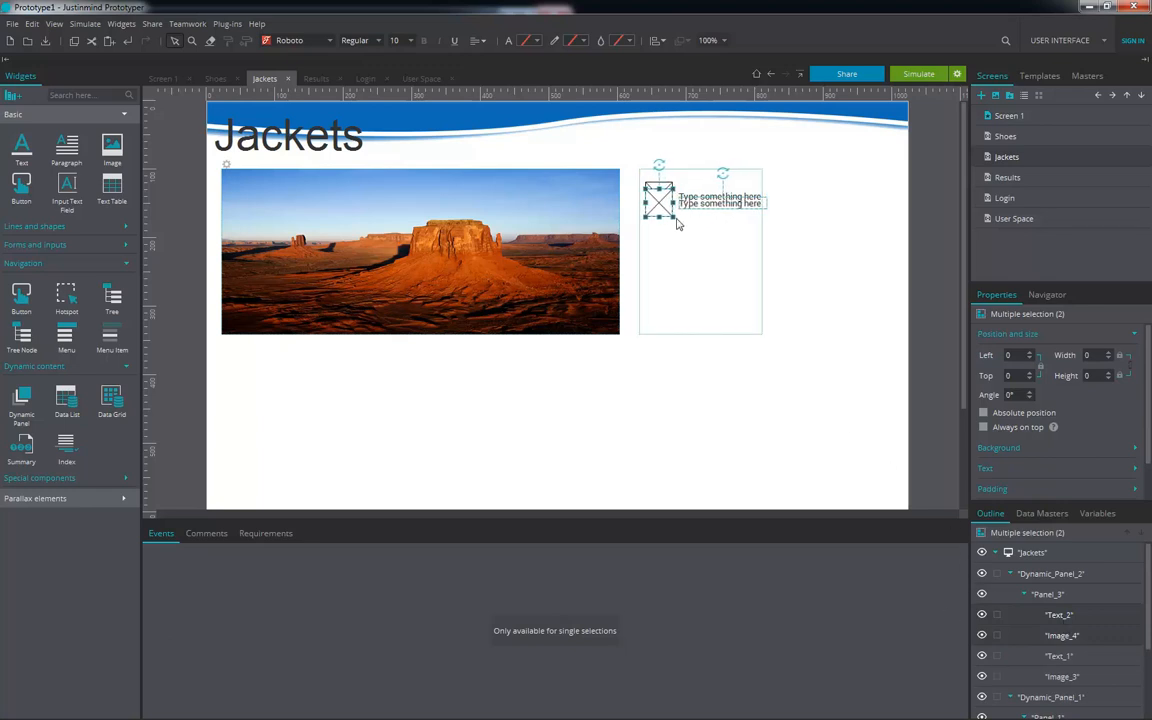
left_click_drag(660, 213, 659, 235)
Step: Duplicate both image-and-text rows below the originals and extend the new dynamic panel to a height of about 474
left_click(718, 197, "shift")
left_click(668, 187, "shift")
key("ctrl+c")
key("ctrl+v")
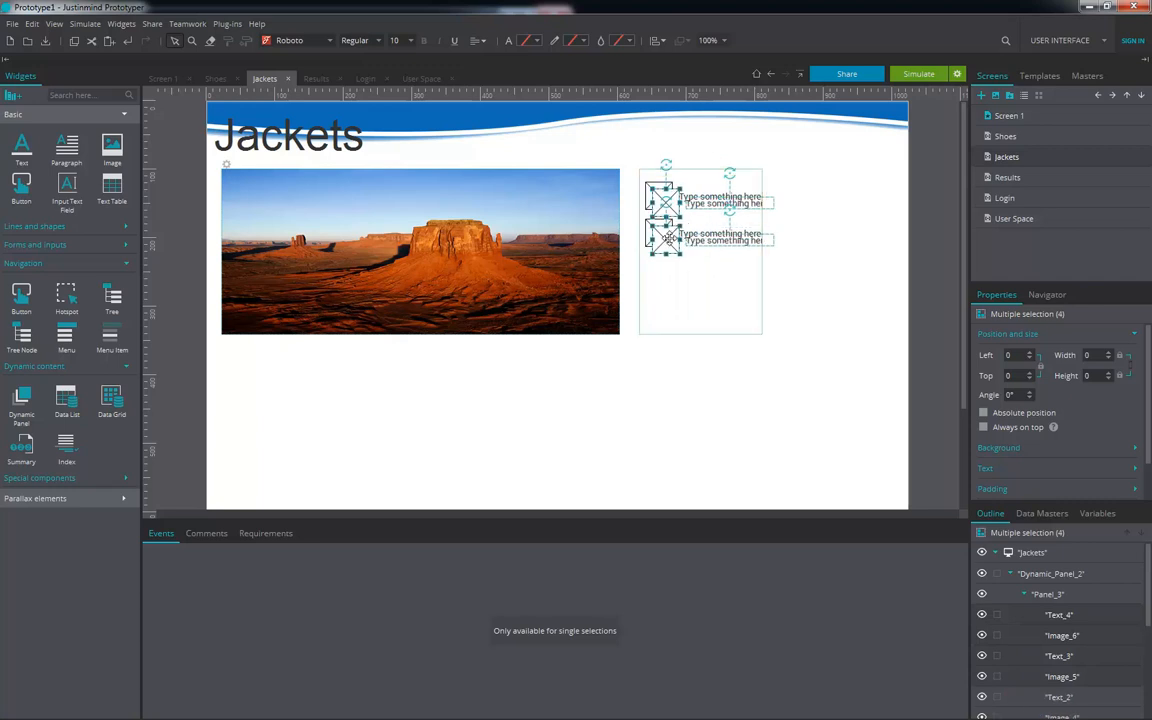
left_click_drag(663, 238, 652, 322)
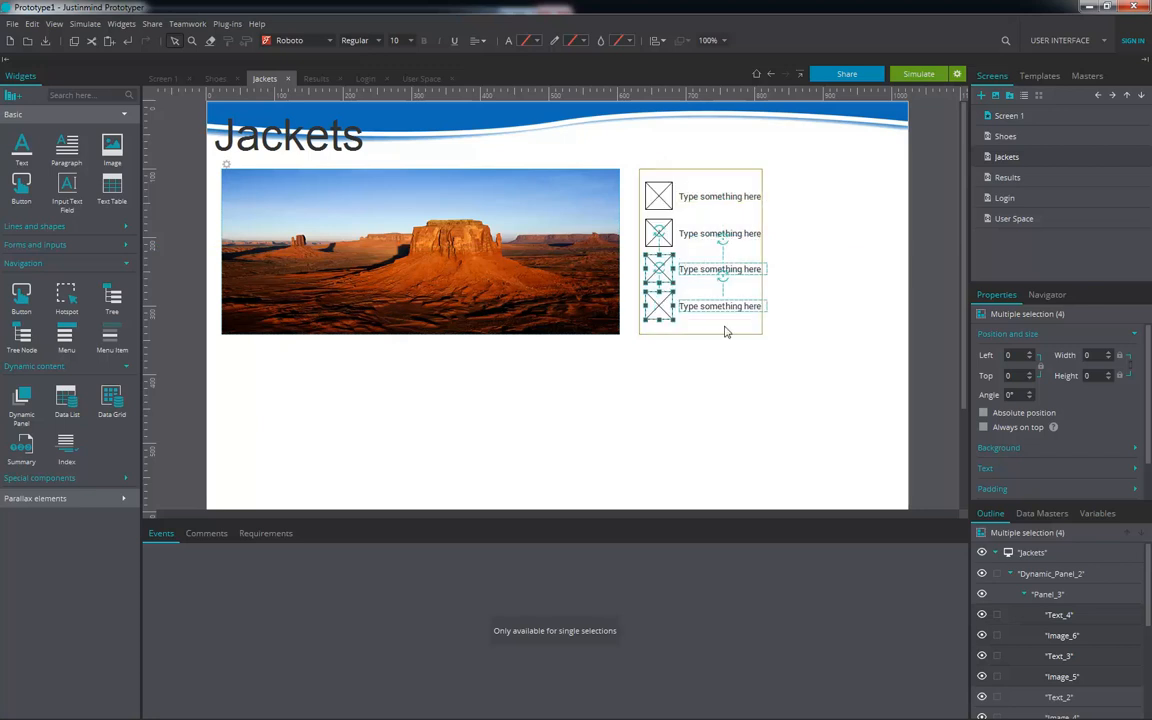
left_click(706, 333)
left_click_drag(701, 335, 681, 491)
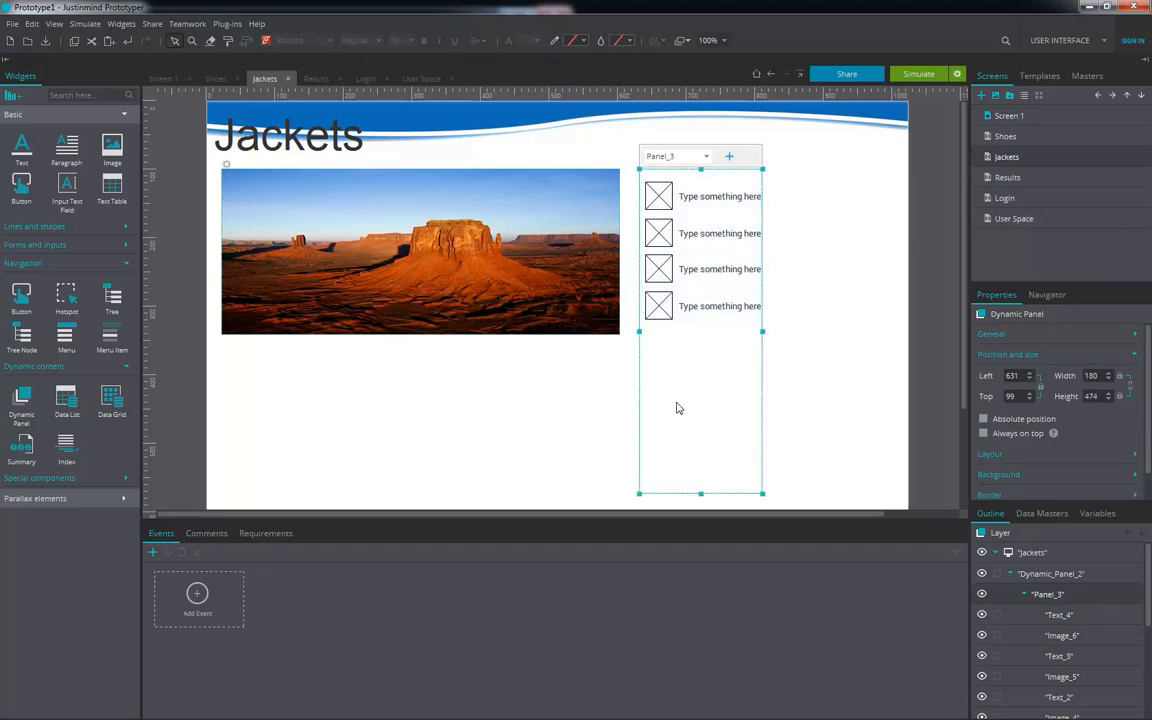
Step: Duplicate all four image-and-text rows in Panel_3 and align the copies directly below the originals, continuing the same column and spacing
left_click(665, 307)
left_click(690, 307, "shift")
left_click(666, 272, "shift")
left_click(698, 269, "shift")
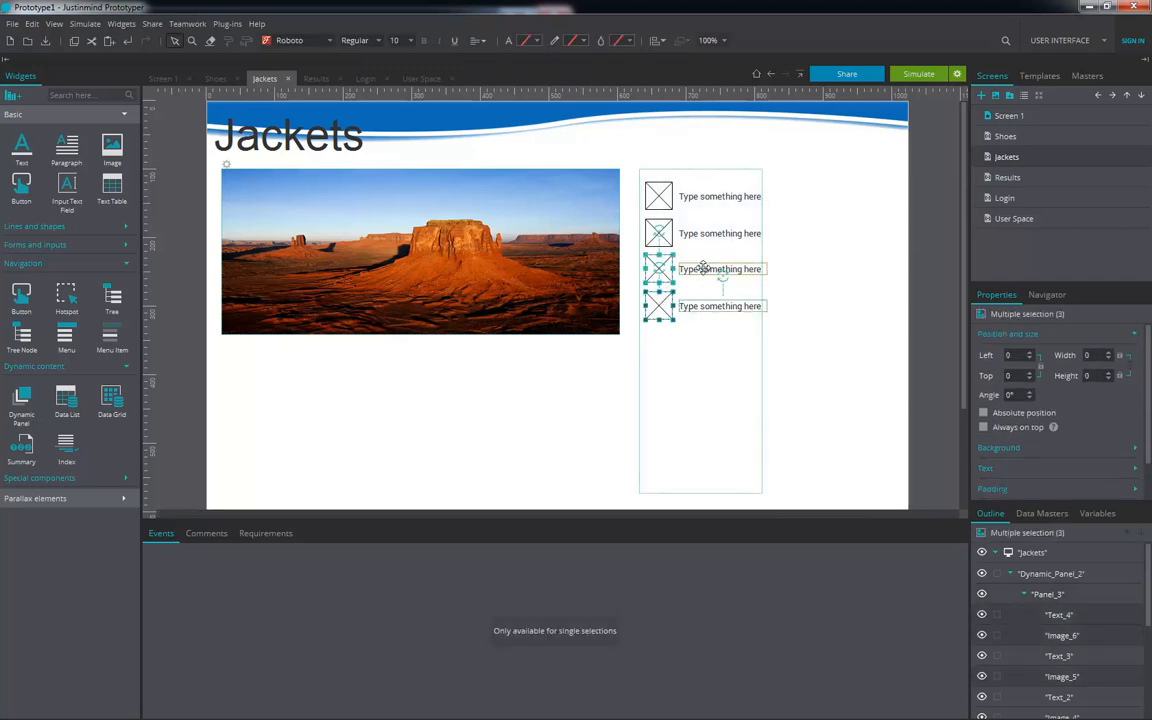
left_click(660, 234, "shift")
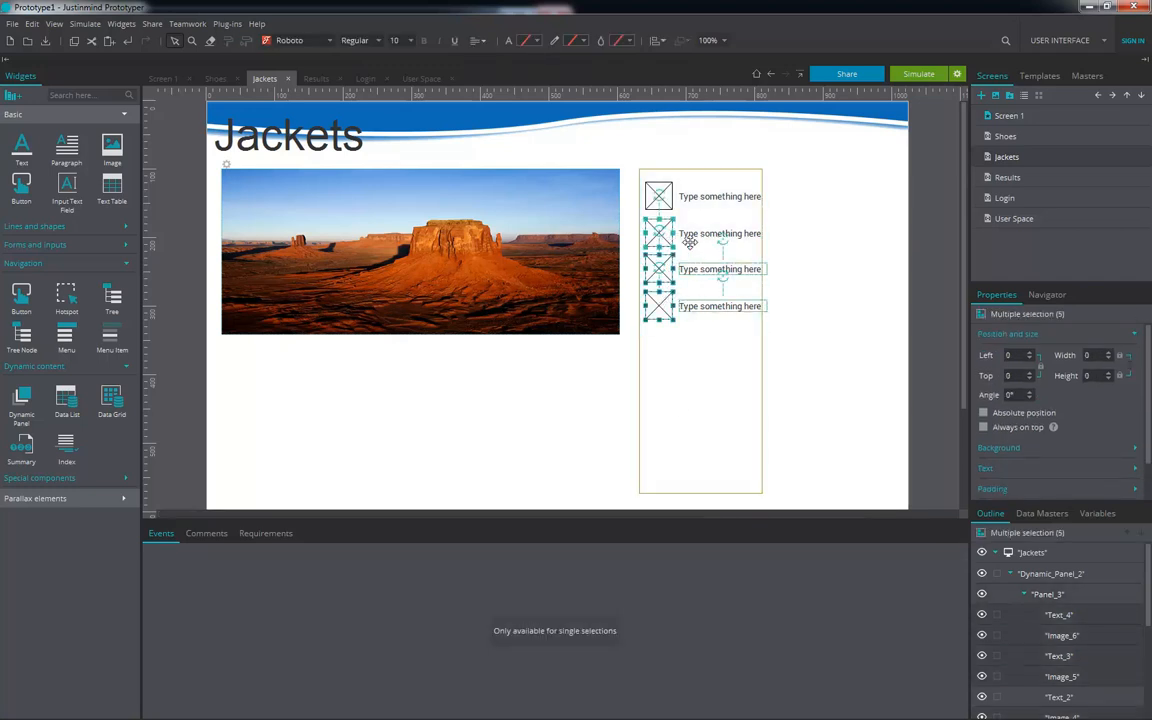
left_click(695, 237, "shift")
left_click(701, 197, "shift")
left_click(670, 187, "shift")
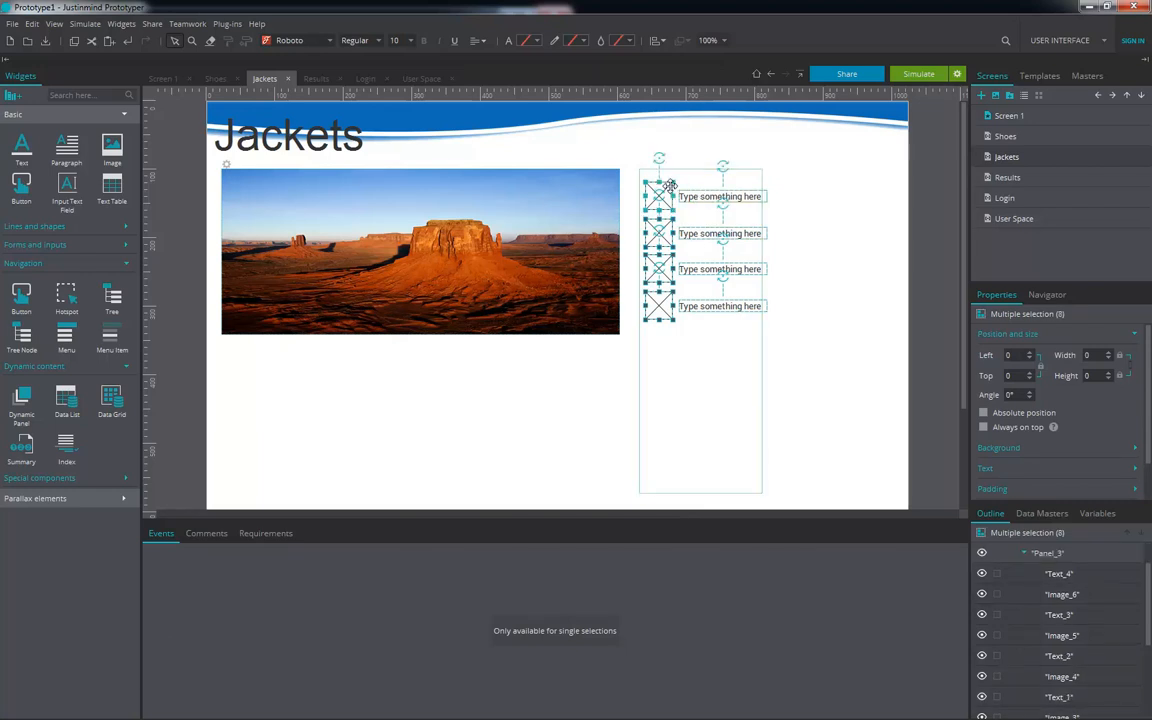
key("ctrl+d")
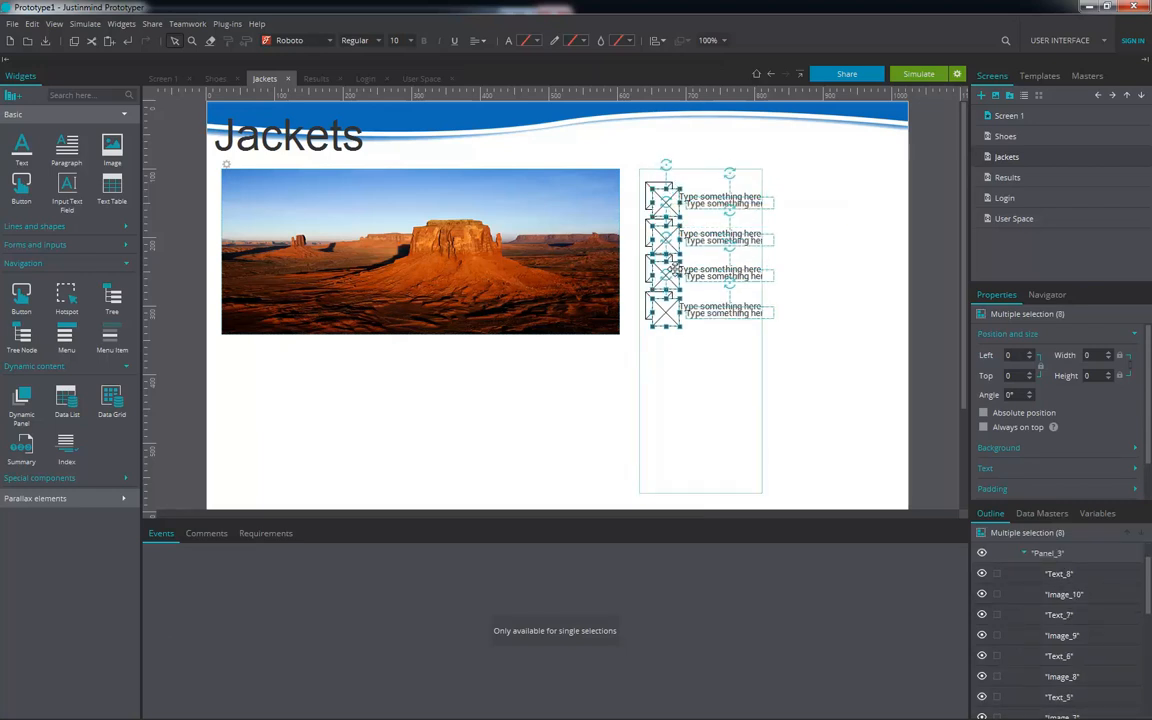
left_click_drag(677, 269, 670, 271)
left_click_drag(660, 209, 663, 324)
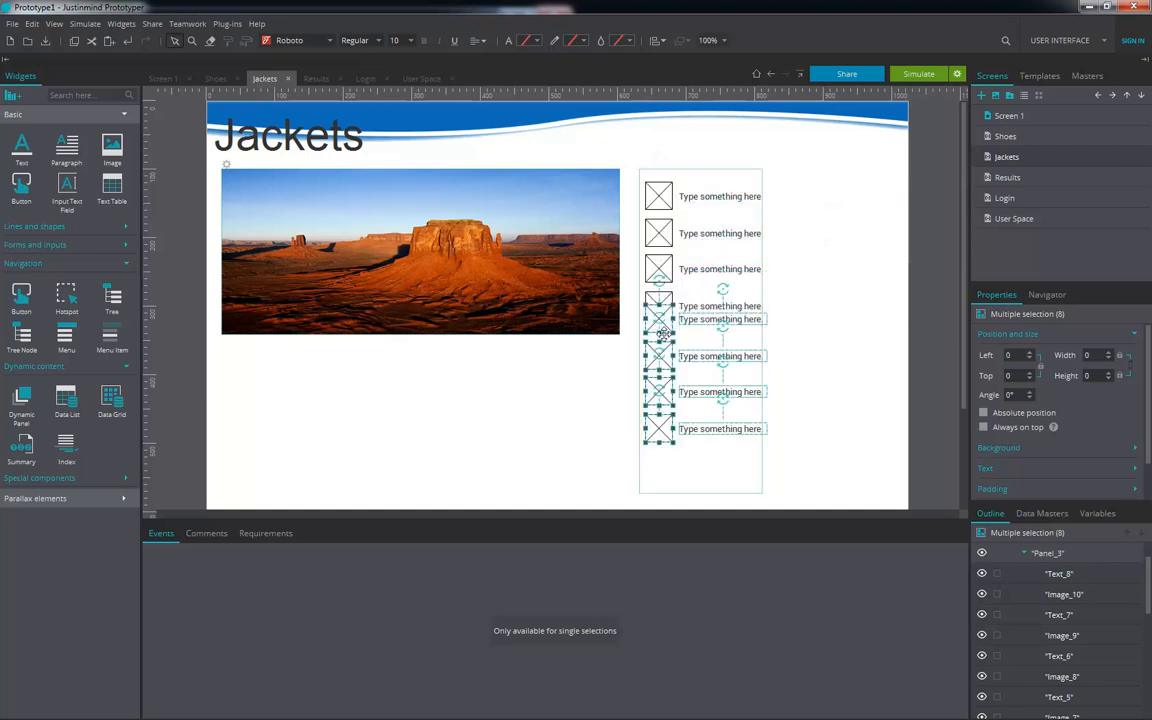
left_click(840, 260)
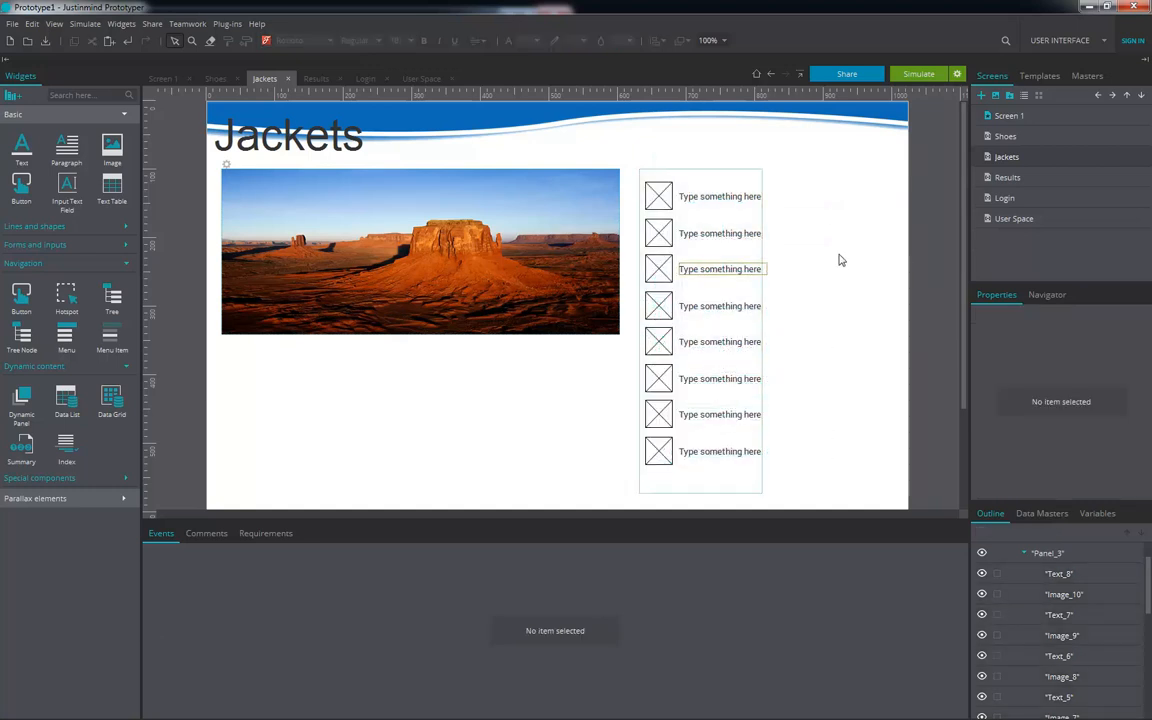
Step: Shorten the dynamic panel holding the rows to a height of about 186, so it cuts off just below the third row
left_click(702, 489)
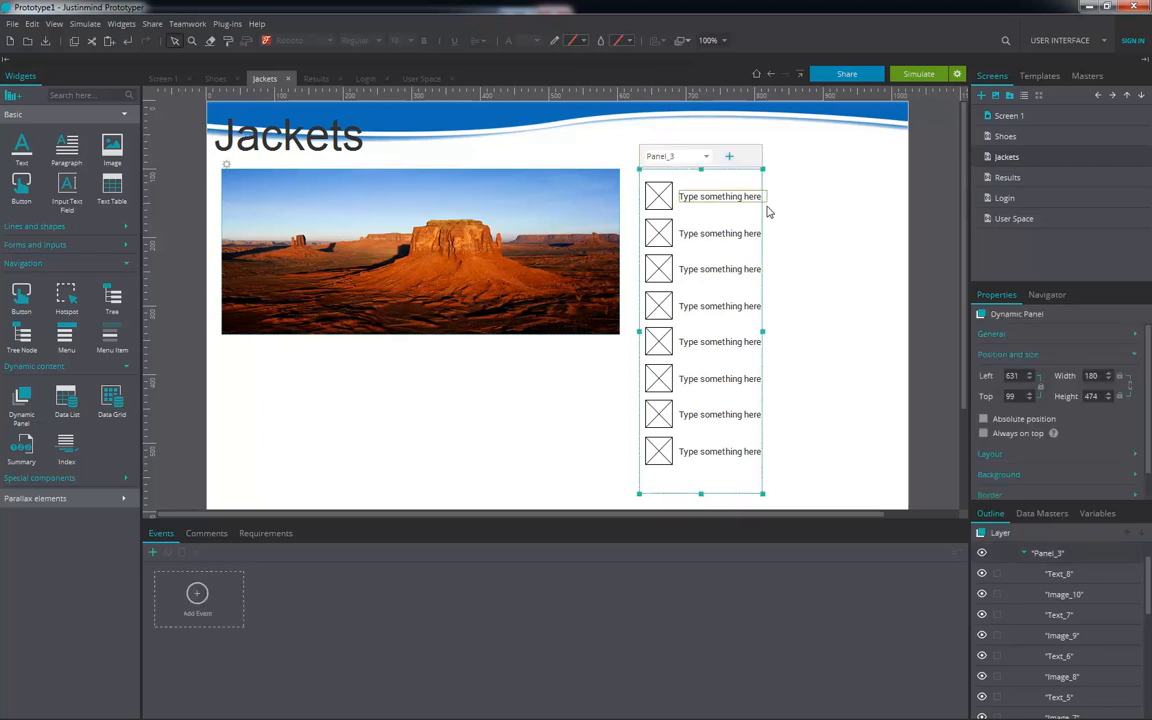
left_click_drag(700, 493, 699, 289)
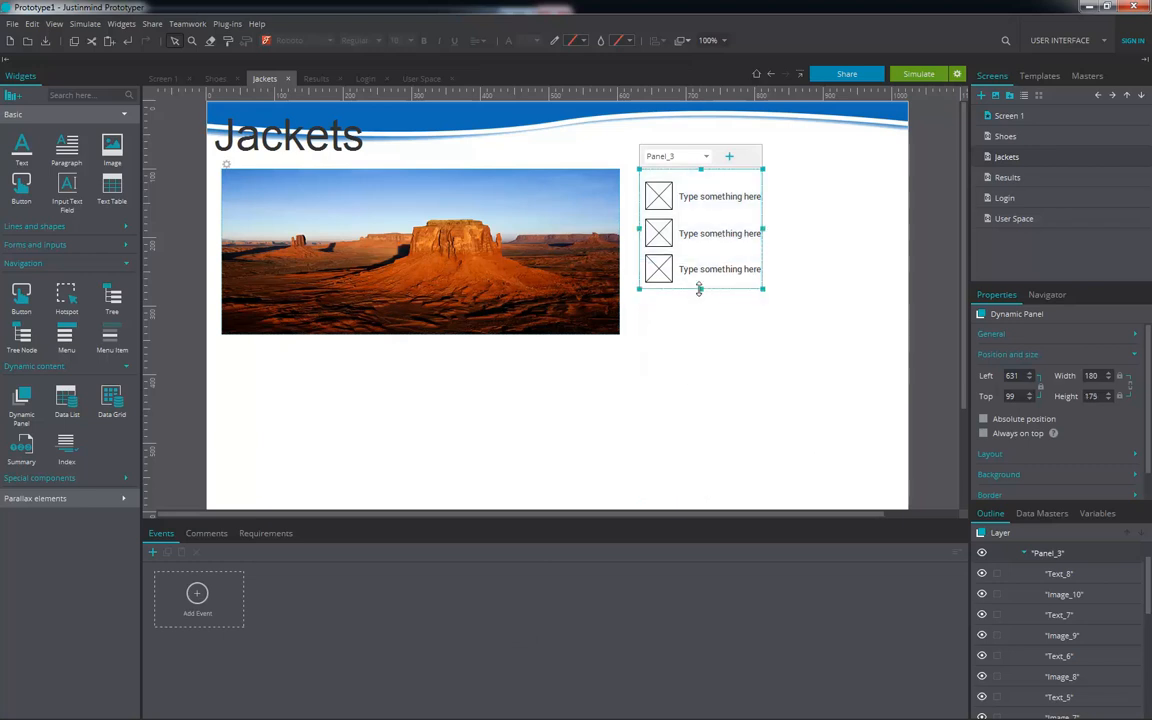
left_click_drag(699, 290, 701, 296)
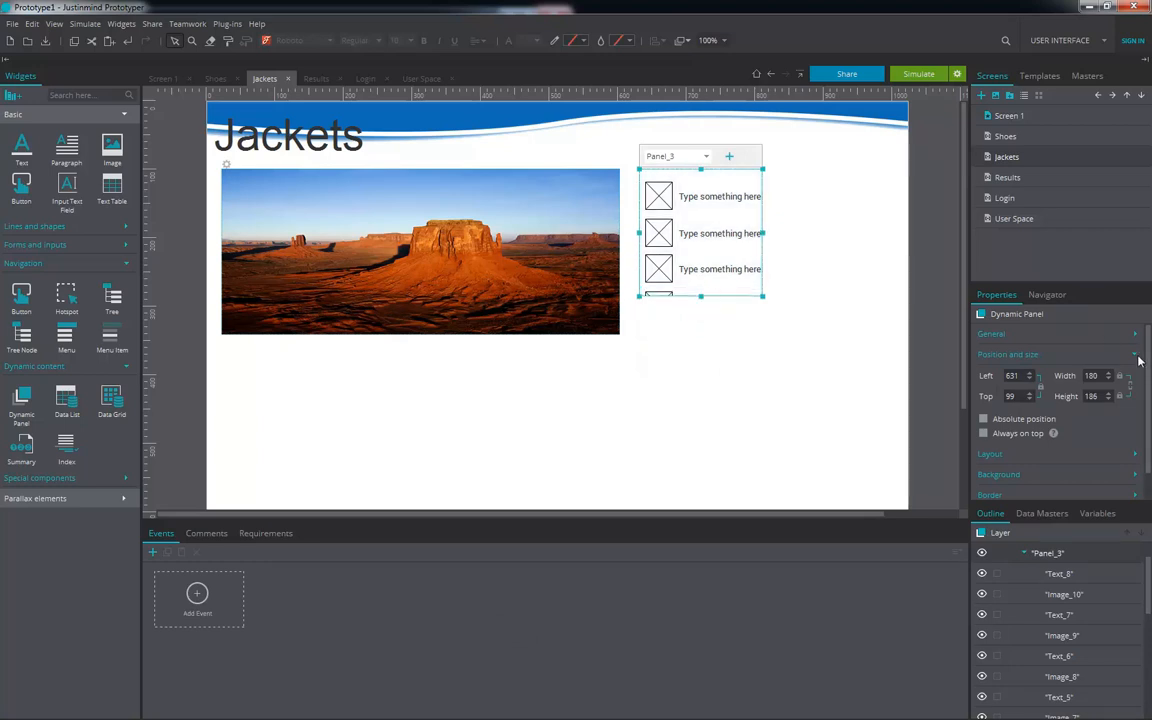
Step: Set the vertical scroll of the list's dynamic panel to Automatically
left_click(1136, 357)
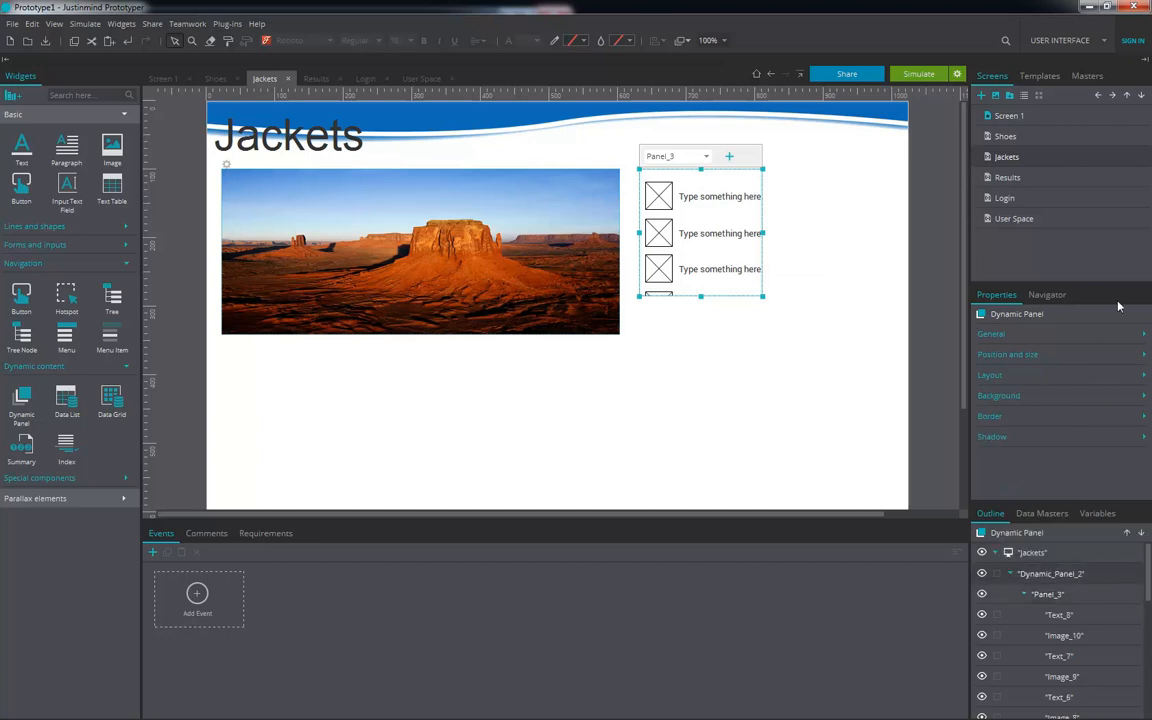
left_click(1145, 336)
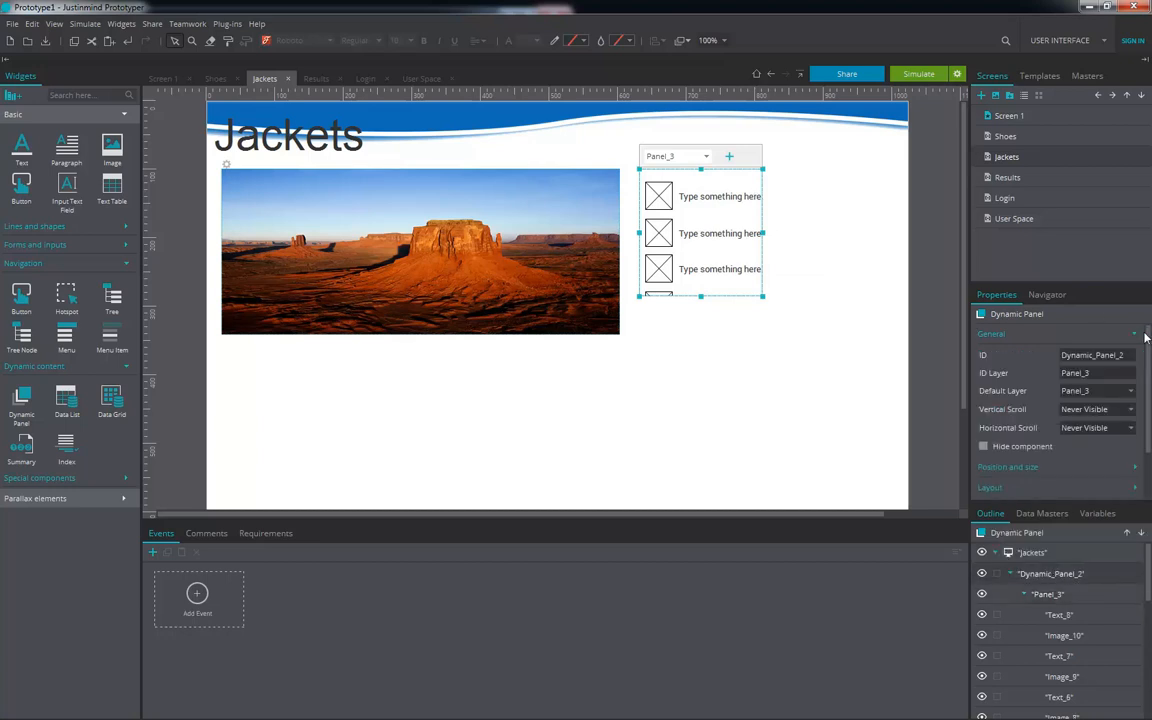
left_click(1116, 410)
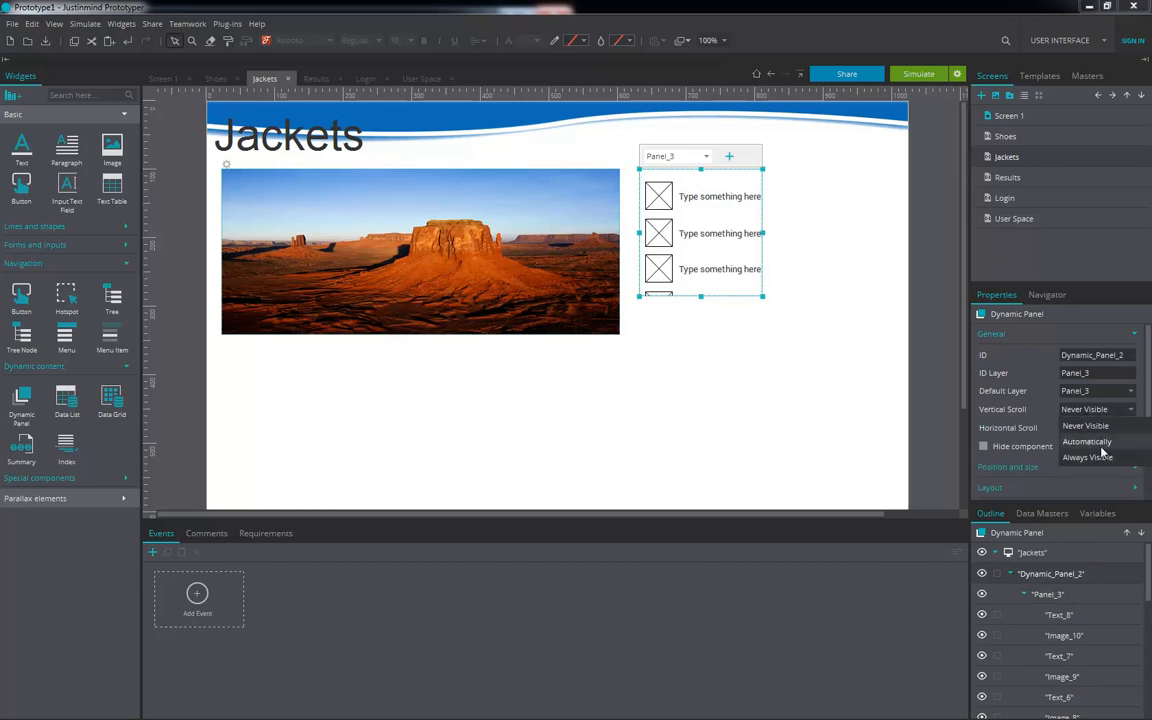
left_click(1102, 444)
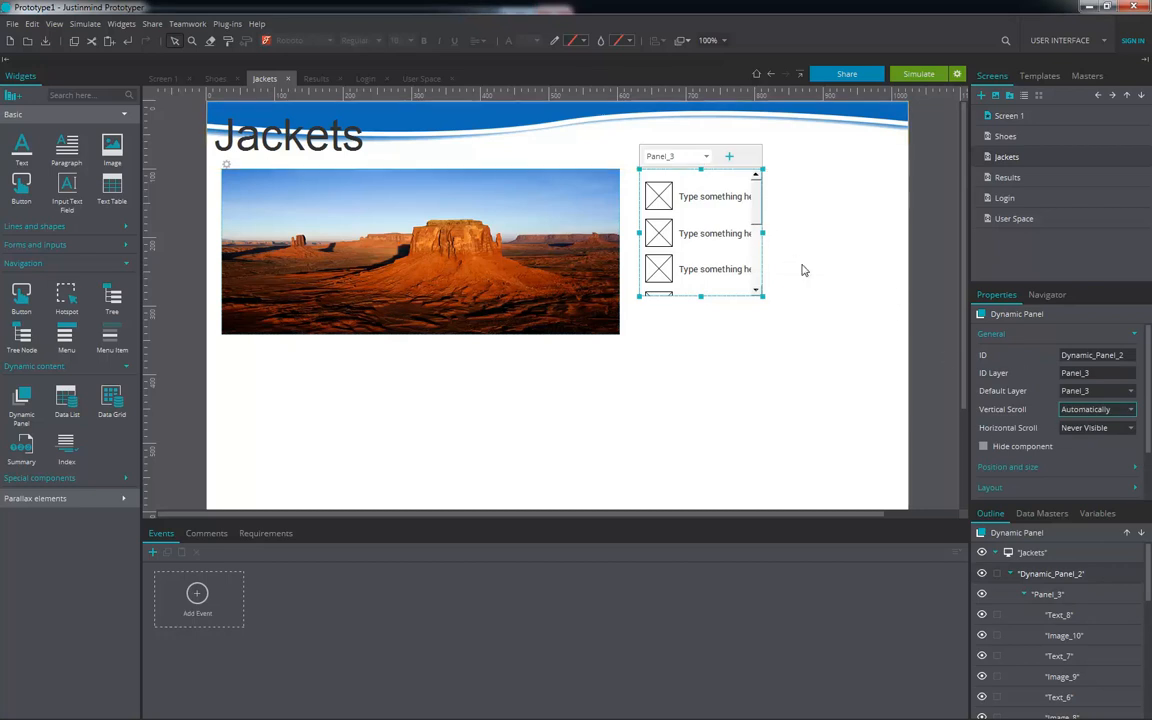
Step: Try the list panel's vertical scrolling on the canvas and in a simulation of the Jackets screen, and close the simulation
left_click(757, 231)
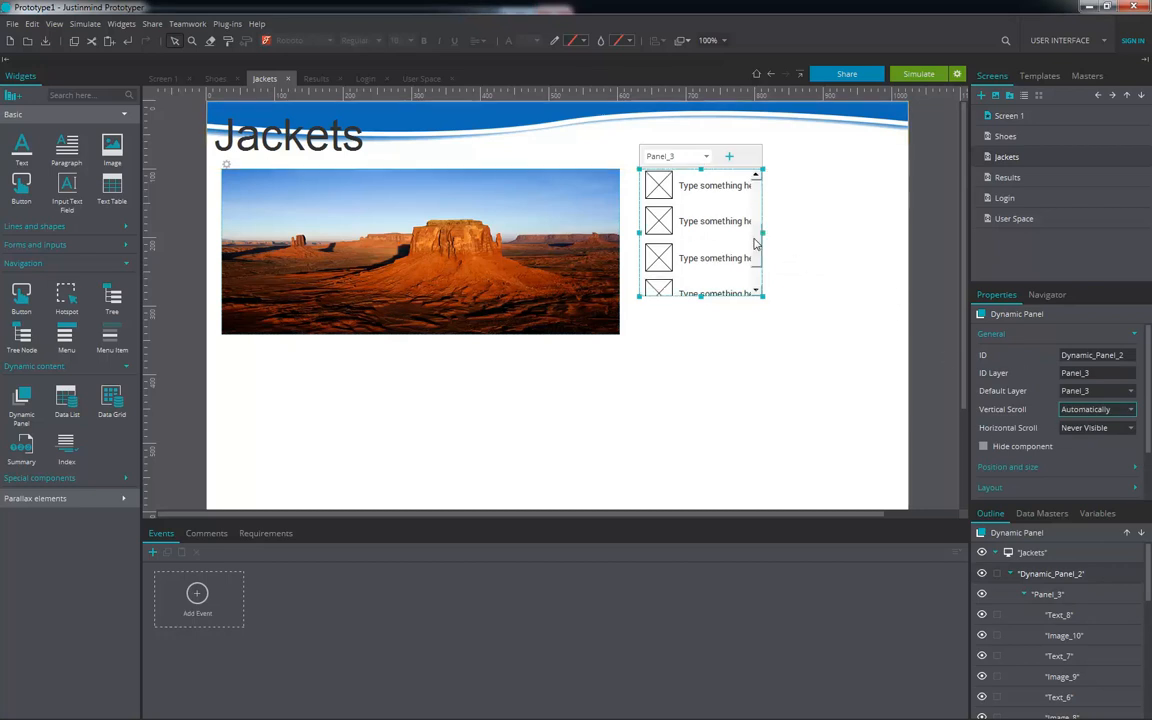
left_click_drag(757, 241, 755, 188)
left_click(918, 74)
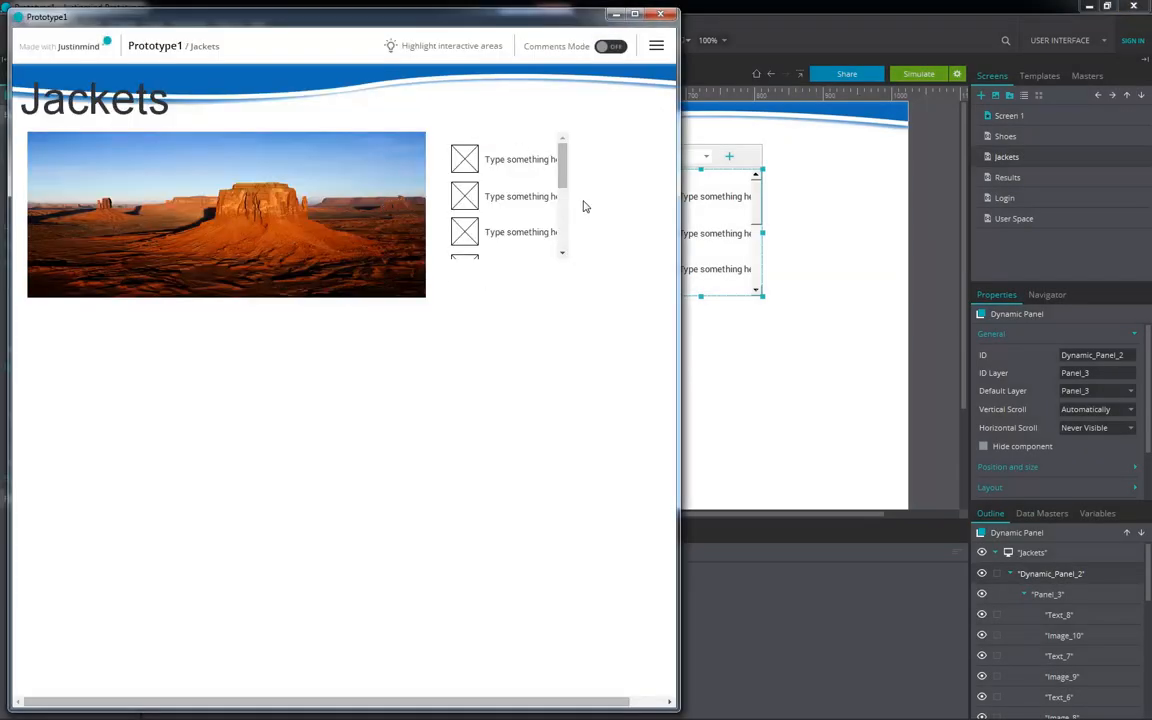
mouse_move(563, 160)
left_mouse_down()
mouse_move(563, 222)
mouse_move(563, 155)
left_mouse_up()
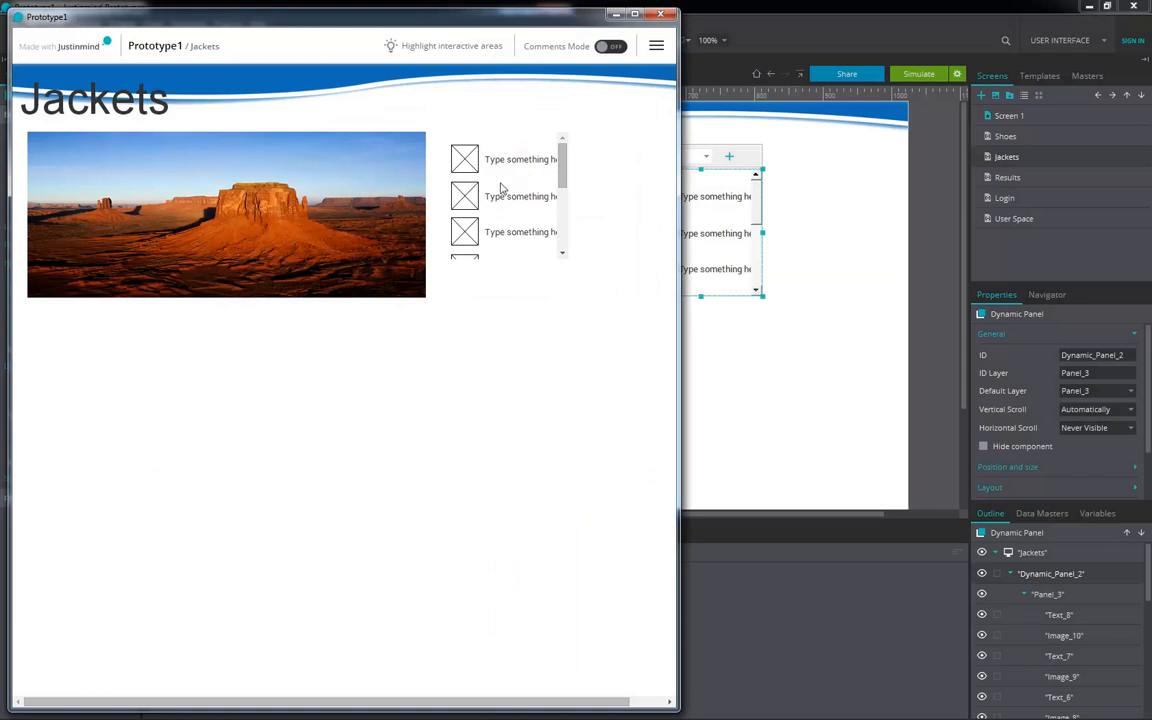
left_click(670, 15)
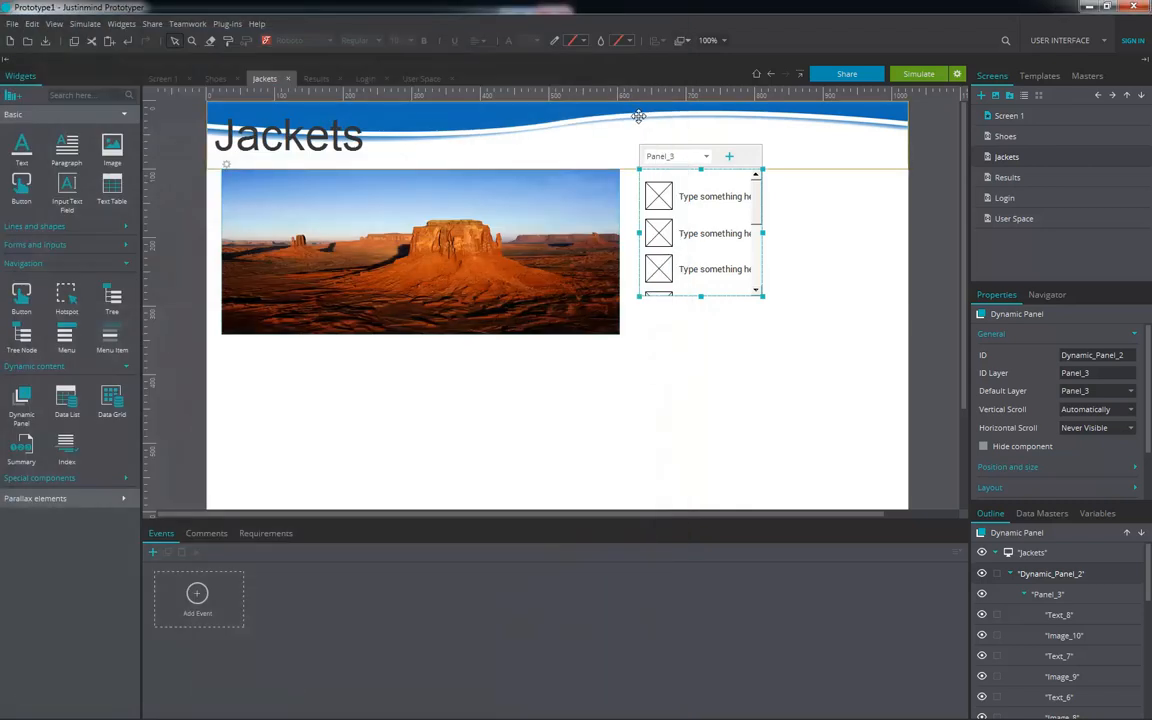